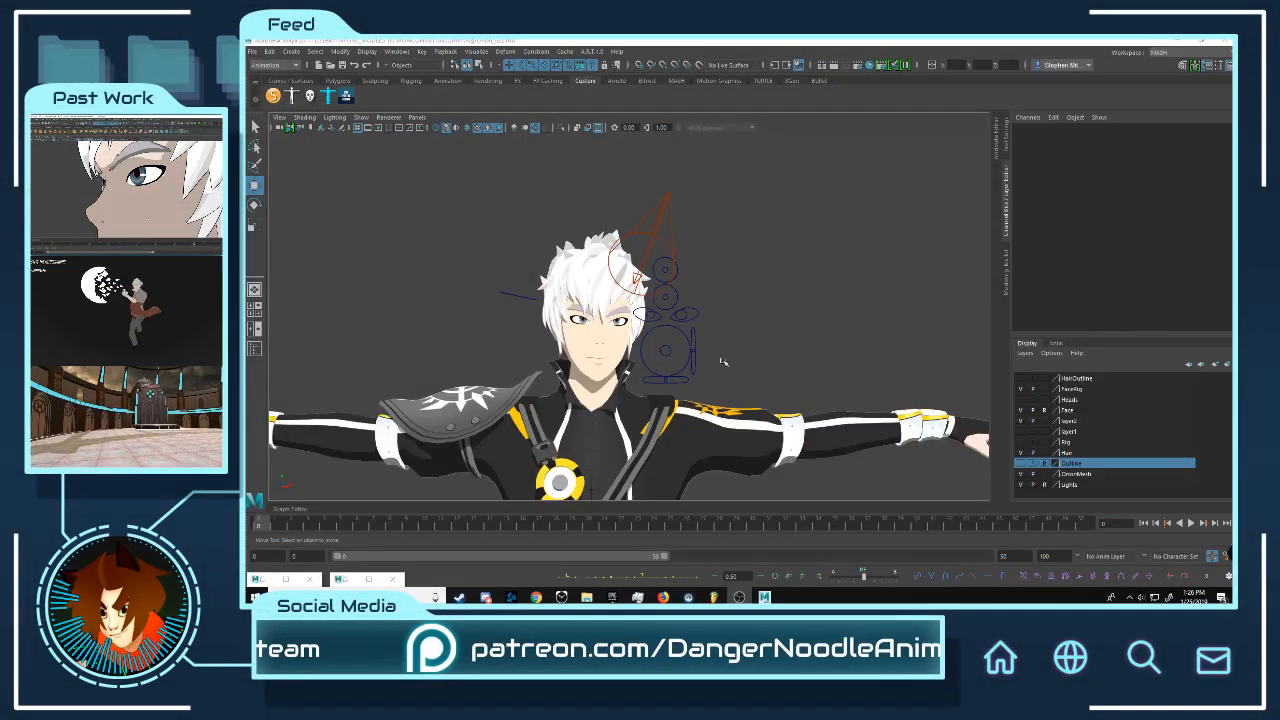
- Try moving the central mouth control toward the lower part of its circle and undo the move
middle_click_drag(723, 361, 729, 351, "alt")
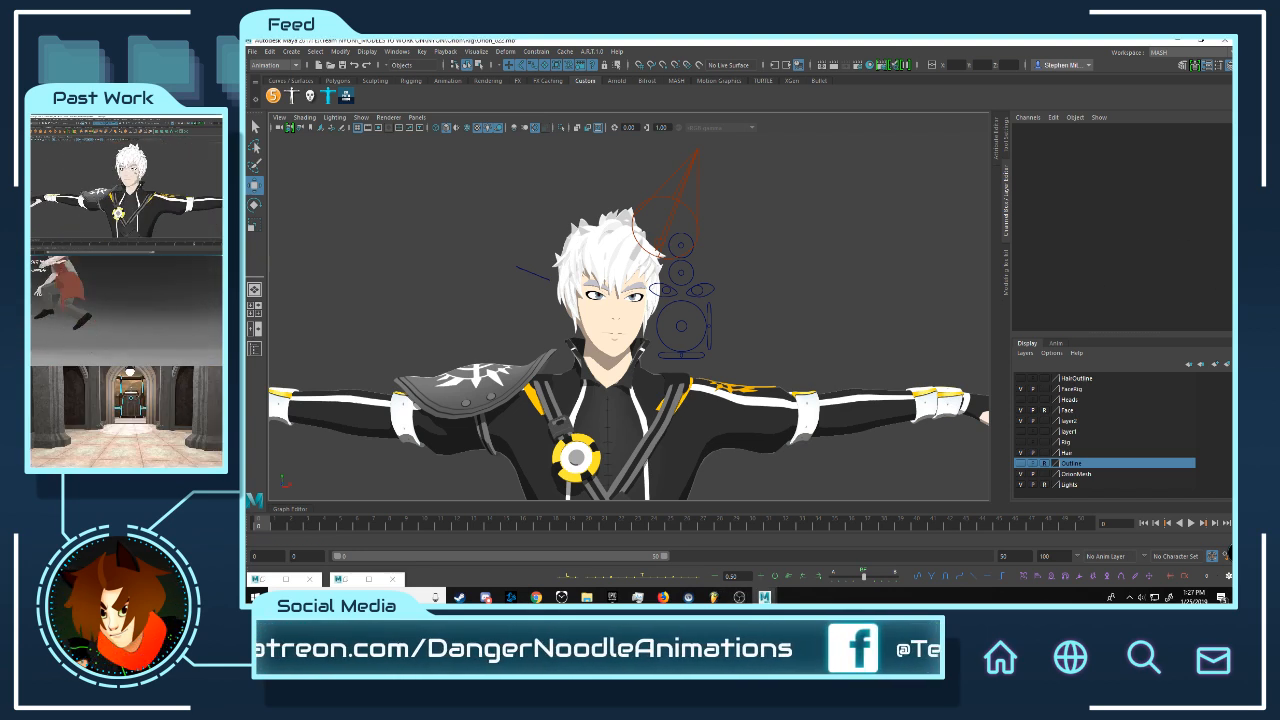
left_click_drag(659, 297, 722, 290, "alt")
right_click_drag(722, 290, 751, 323, "alt")
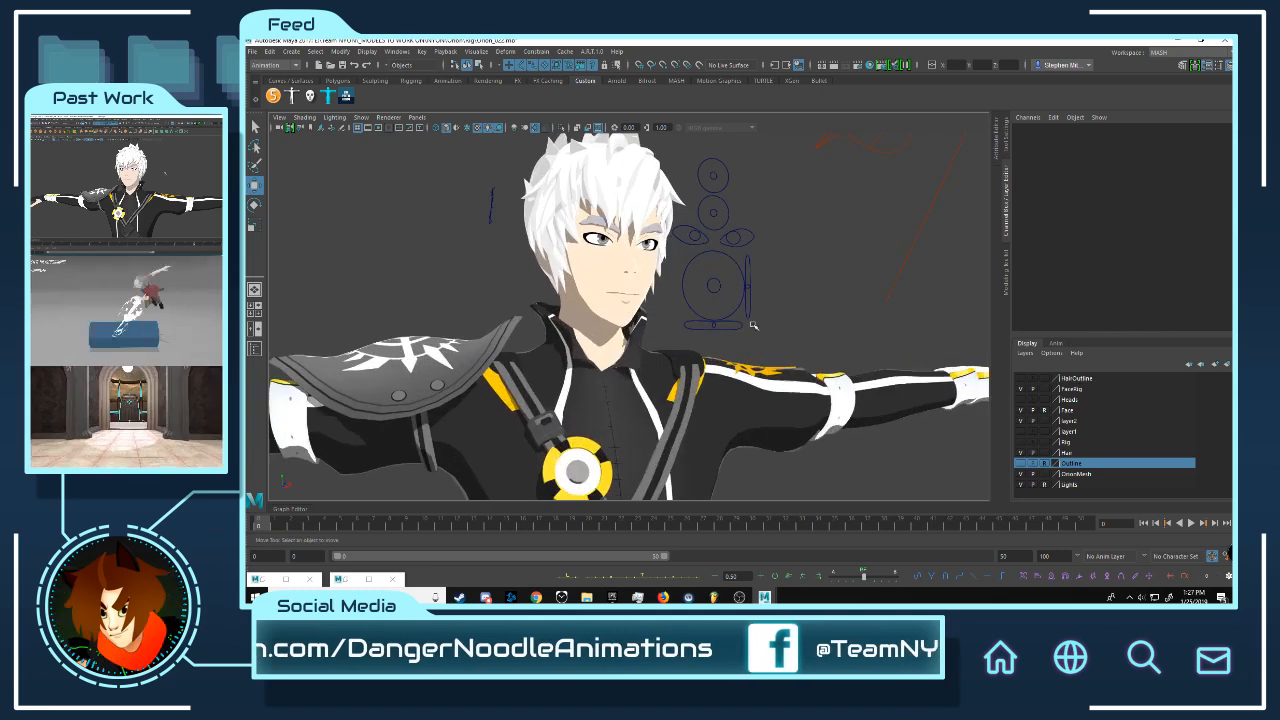
mouse_move(751, 323)
left_mouse_down("alt")
mouse_move(734, 240)
mouse_move(757, 334)
left_mouse_up("alt")
right_click_drag(757, 334, 772, 345, "alt")
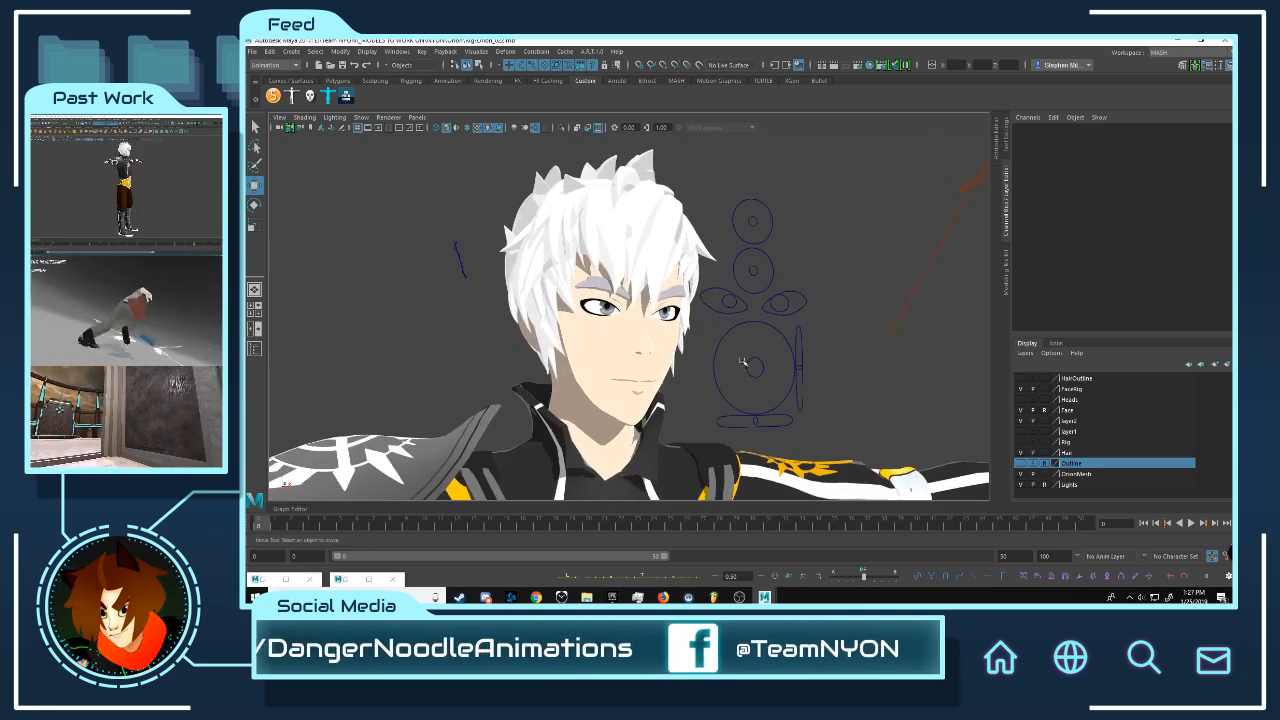
left_click(755, 366)
left_click_drag(761, 368, 697, 423)
key("ctrl+z")
- Try sliding the smile/frown control below the mouth circle sideways and undo the move
middle_click_drag(757, 430, 736, 382, "alt")
right_click_drag(736, 382, 741, 377, "alt")
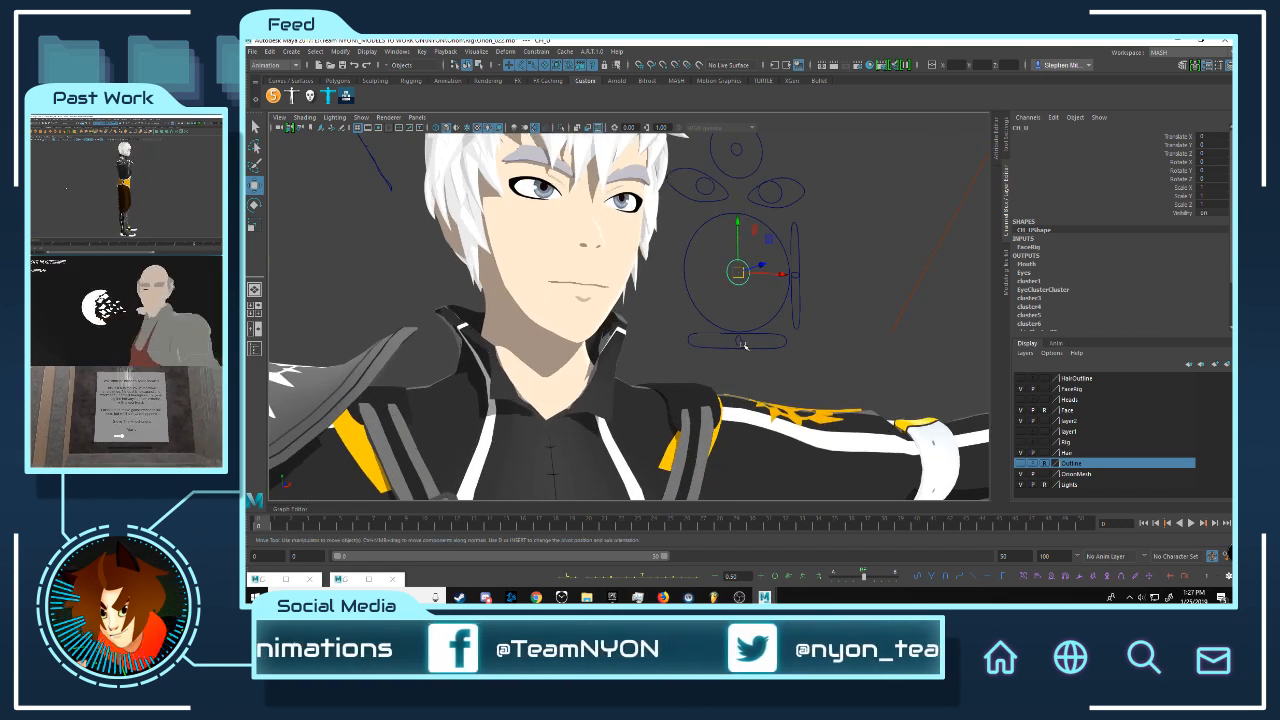
left_click(740, 340)
mouse_move(775, 341)
left_mouse_down()
mouse_move(718, 338)
mouse_move(797, 338)
left_mouse_up()
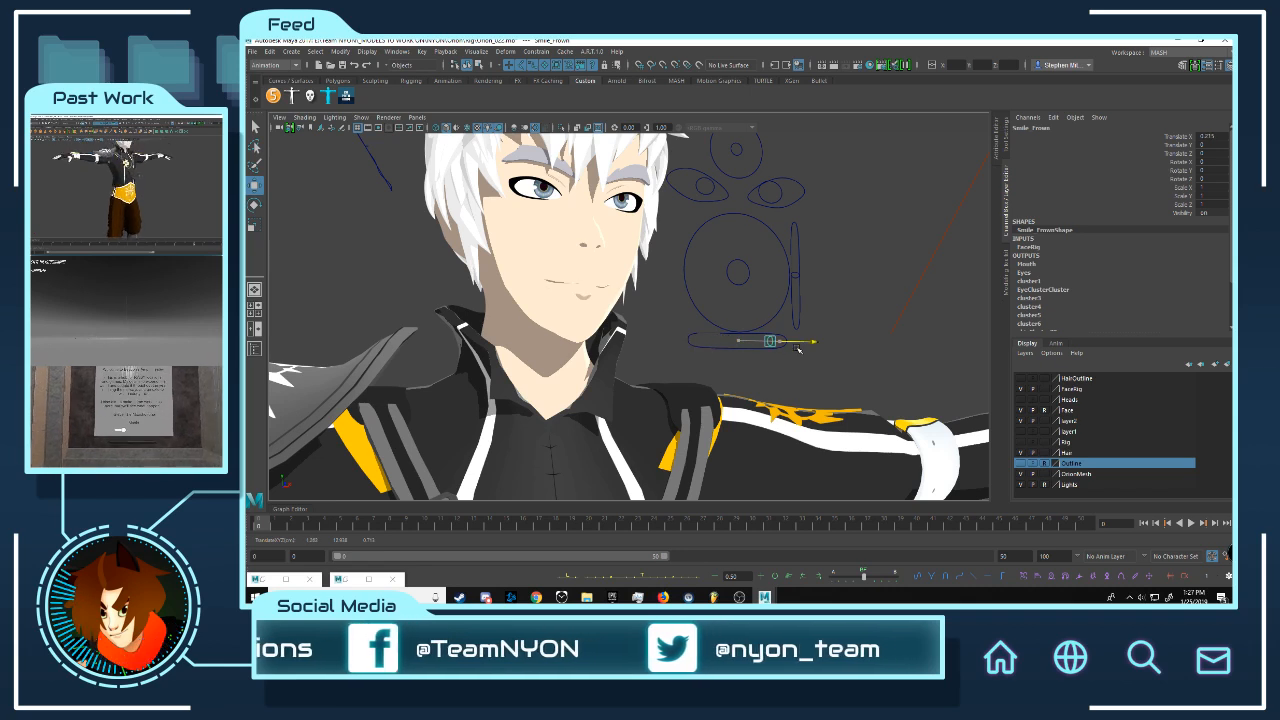
key("ctrl+z")
- Try rotating the central mouth control about its Z axis and undo the rotation
left_click(746, 279)
key("e")
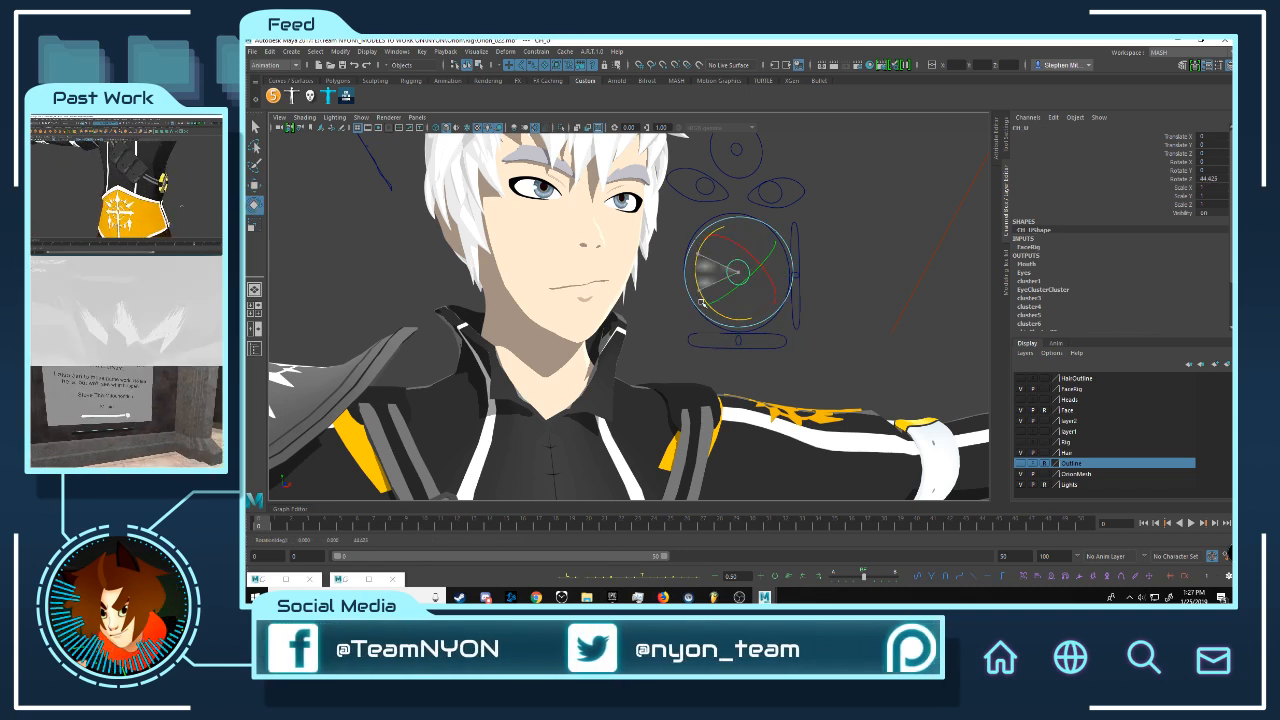
left_click(740, 340)
left_click_drag(699, 322, 772, 220)
key("ctrl+z")
- Try raising the vertical mouth slider control and rotating it, and undo the rotation
left_click_drag(789, 316, 758, 309, "alt")
middle_click_drag(791, 303, 797, 320, "alt")
right_click_drag(797, 320, 844, 351, "alt")
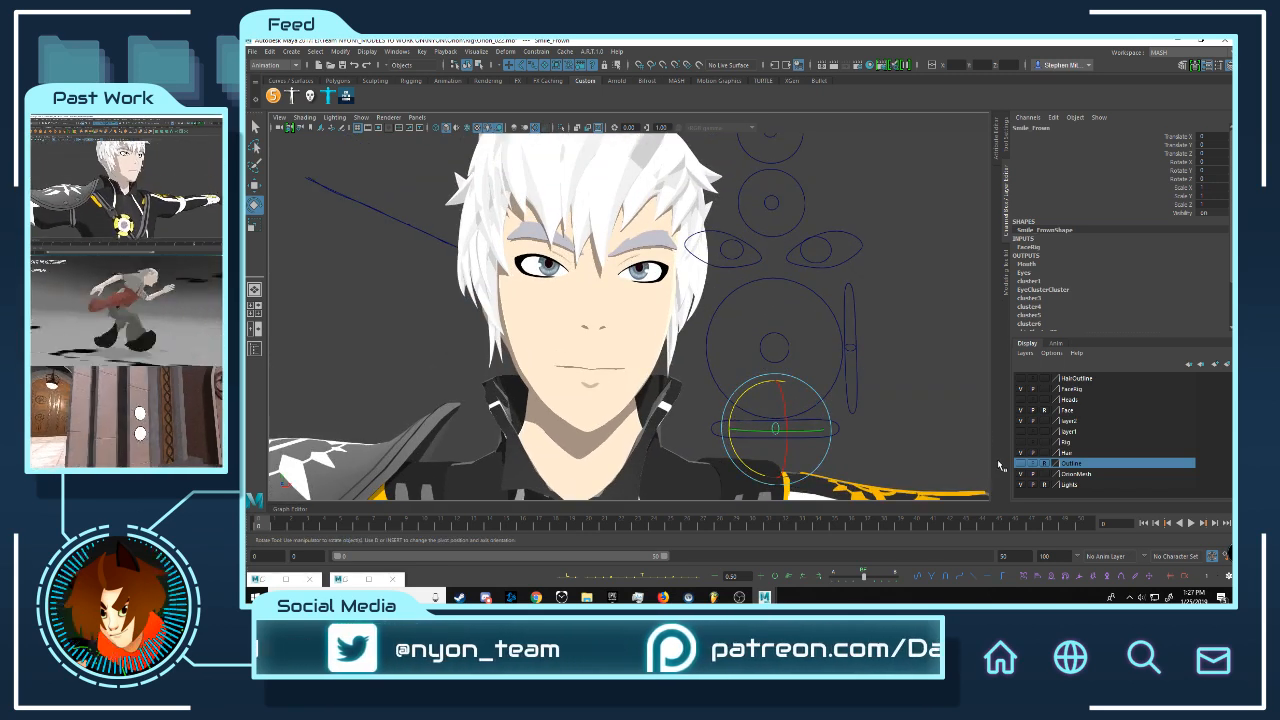
left_click(848, 350)
key("w")
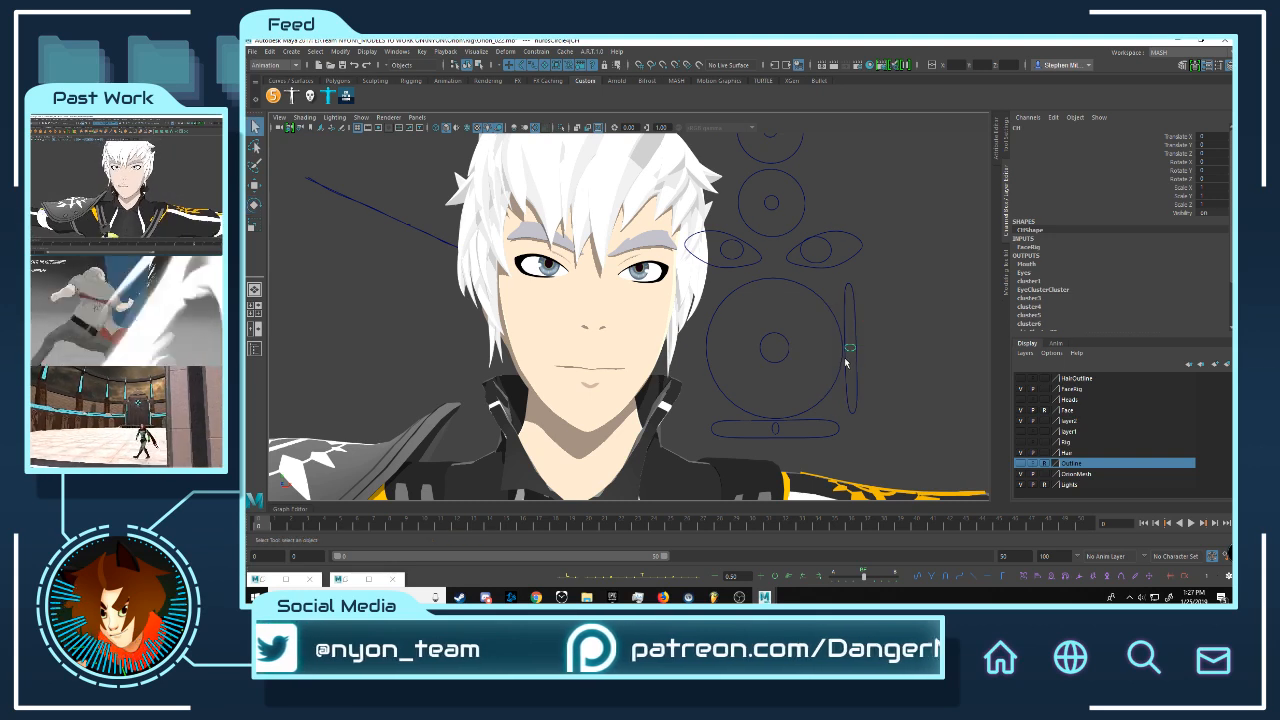
left_click_drag(852, 318, 801, 329)
key("e")
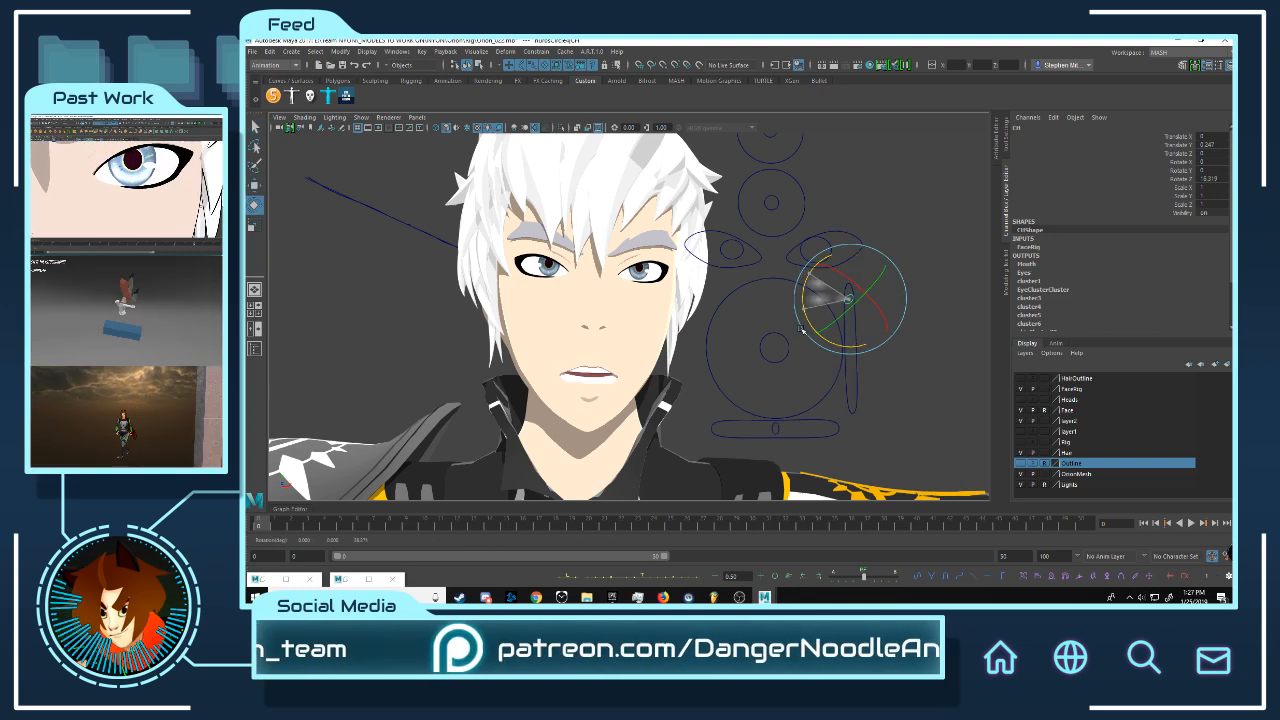
key("ctrl+z")
- Try lowering the vertical mouth slider to the end of its track and shifting the central mouth control, undoing the latter
key("q")
key("w")
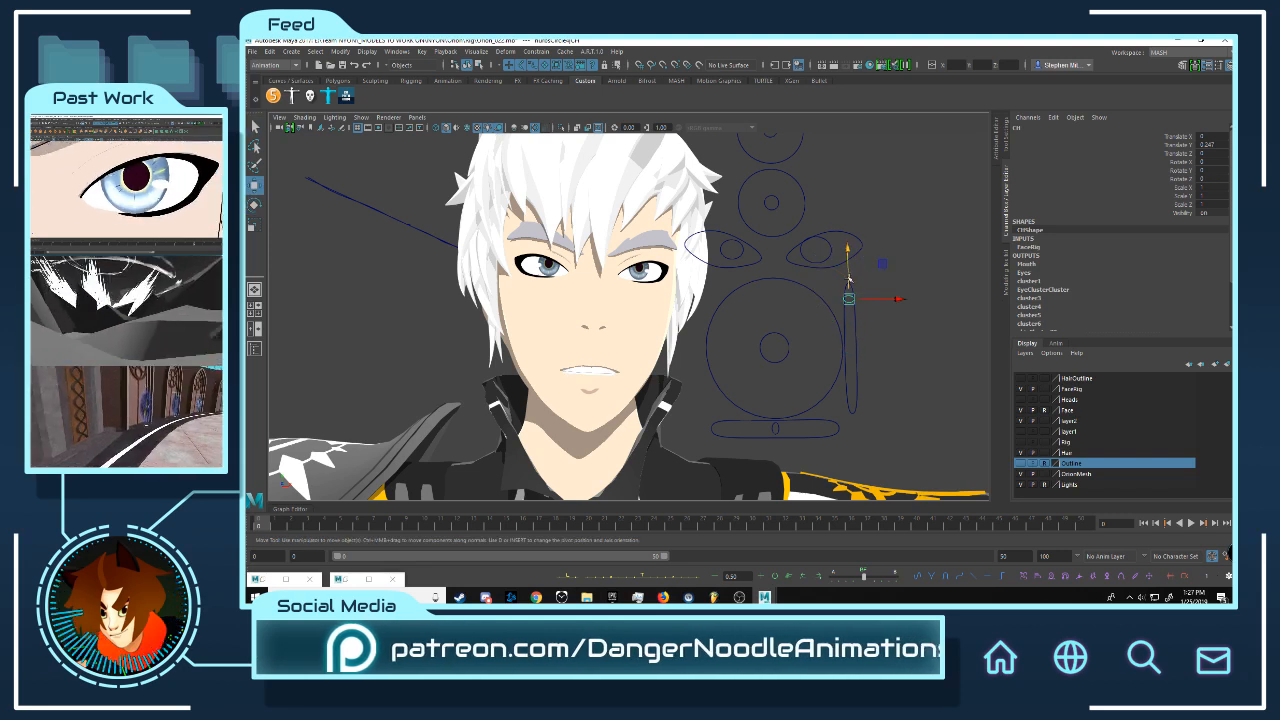
left_click_drag(848, 274, 849, 382)
left_click(777, 343)
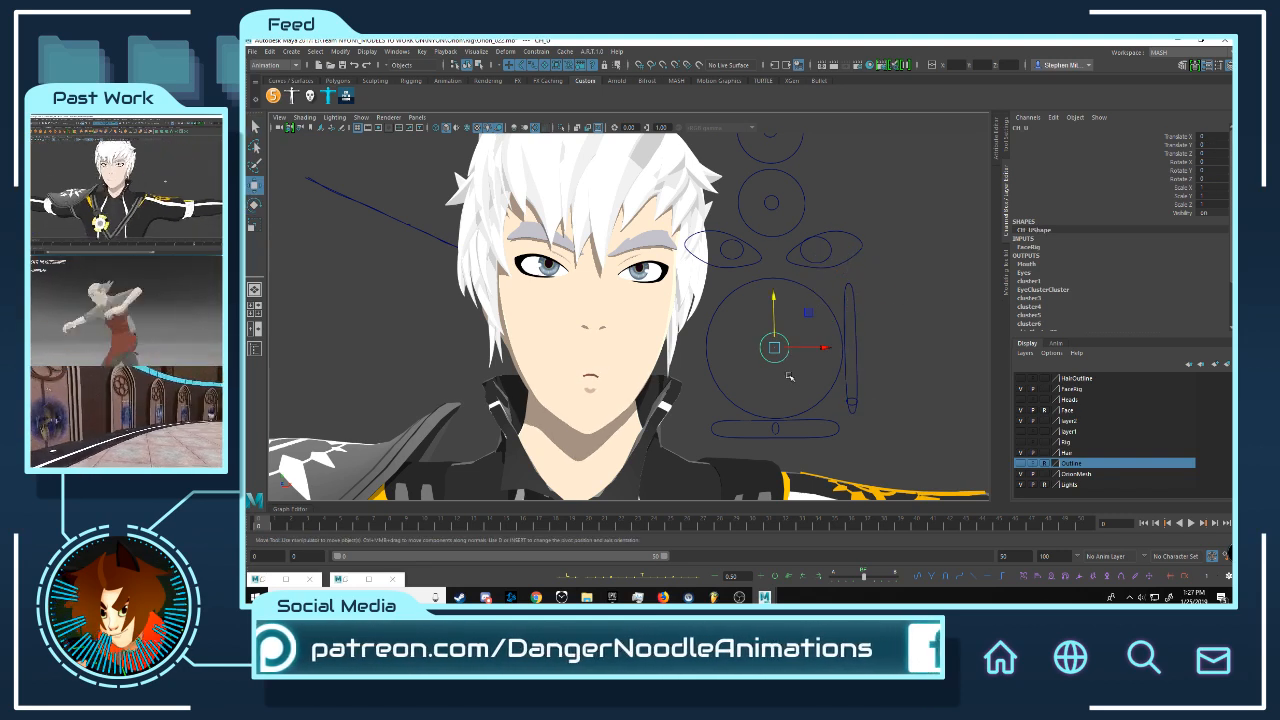
left_click_drag(776, 301, 814, 356)
key("ctrl+z")
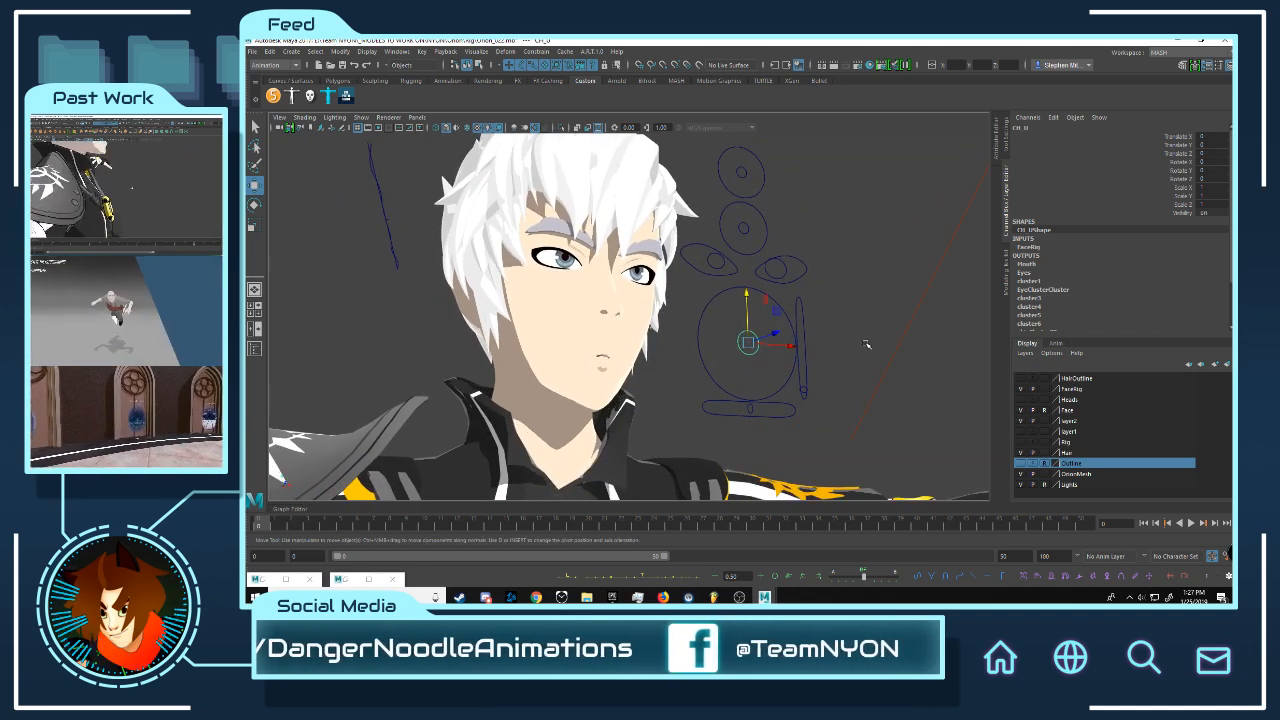
- Reset the vertical mouth slider's Translate Y to 0
left_click(805, 389)
left_click(1204, 146)
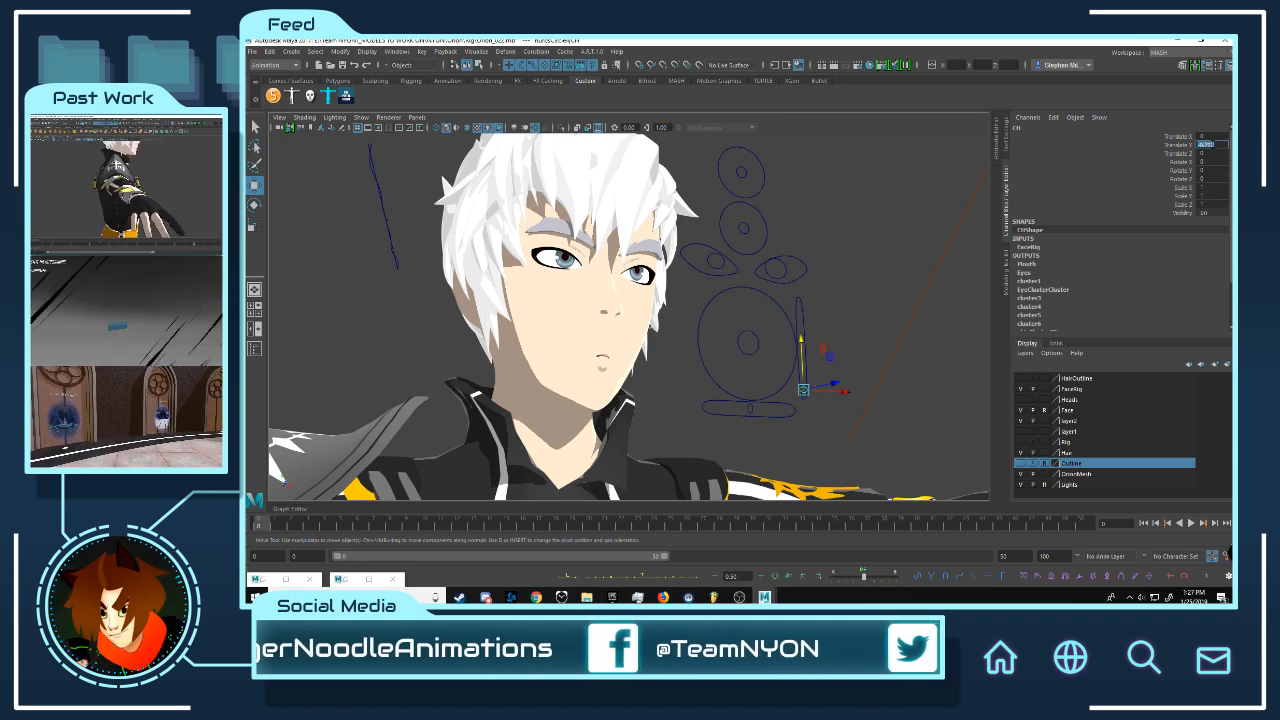
type("0")
key("Return")
- Try scaling and moving the eye controls beside the head, and undo the changes
left_click_drag(757, 286, 775, 266, "alt")
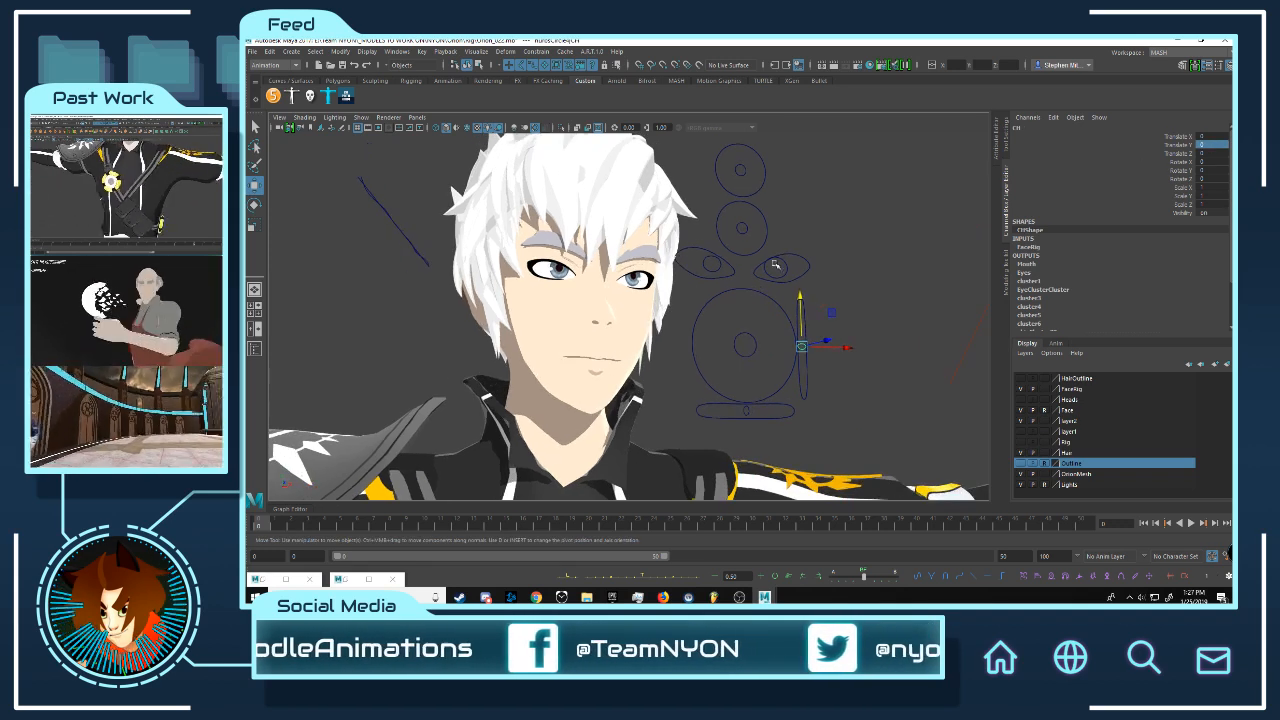
middle_click_drag(775, 266, 783, 280, "alt")
right_click_drag(783, 280, 815, 271, "alt")
left_click(813, 271)
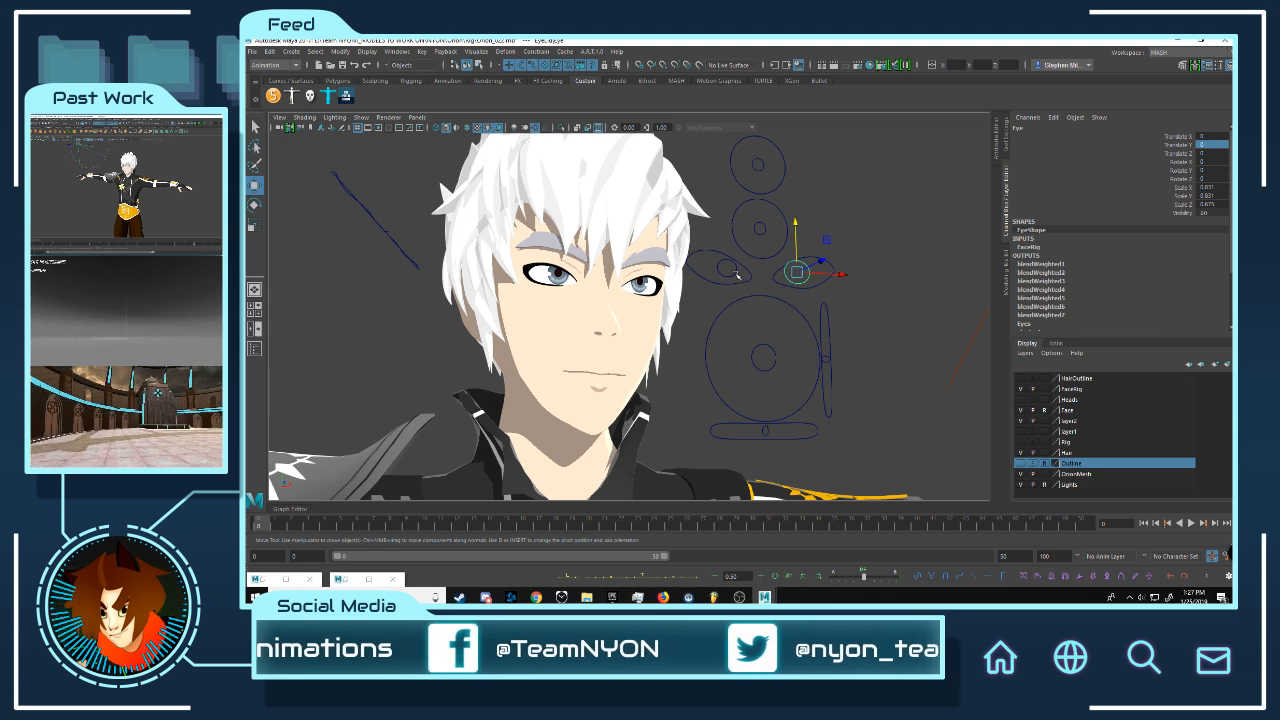
key("r")
left_click_drag(728, 268, 809, 259)
key("q")
key("w")
key("ctrl+z")
left_click(819, 338)
key("ctrl+z")
- Try moving and rotating the eyebrow expression control just above the eye controls, and restore its neutral pose
left_click(748, 284)
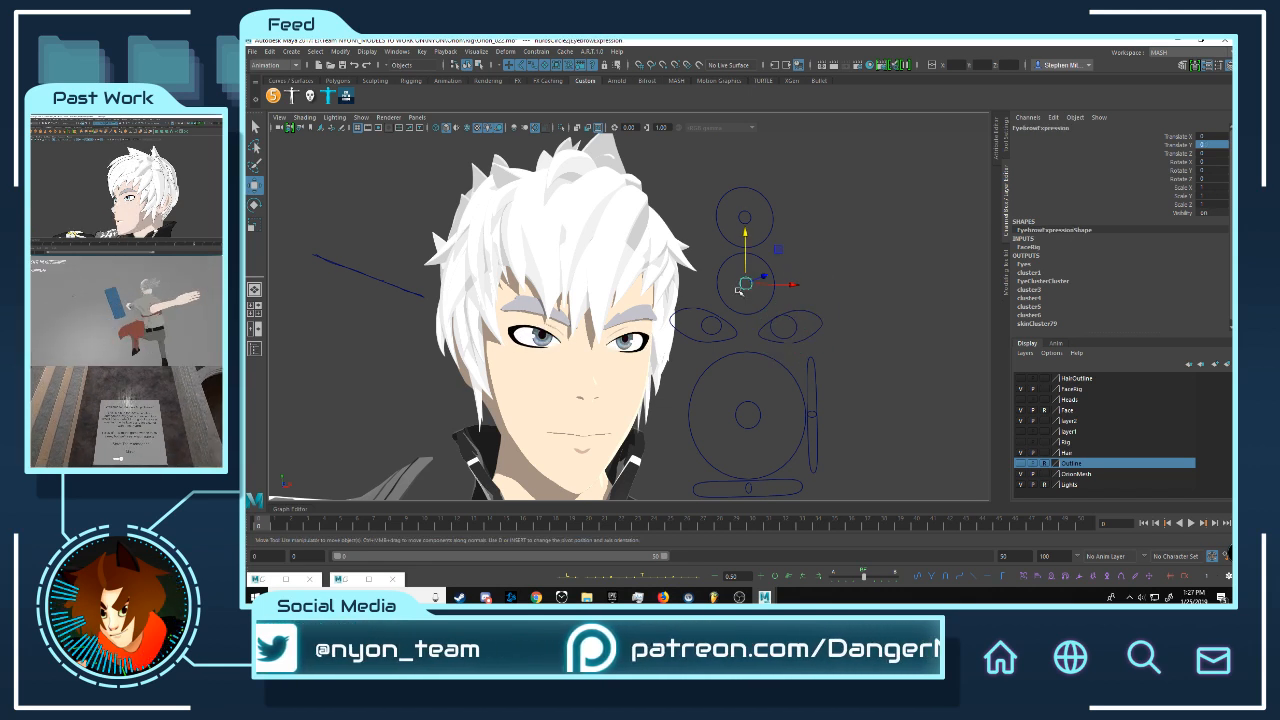
left_click_drag(745, 285, 751, 260)
key("ctrl+z")
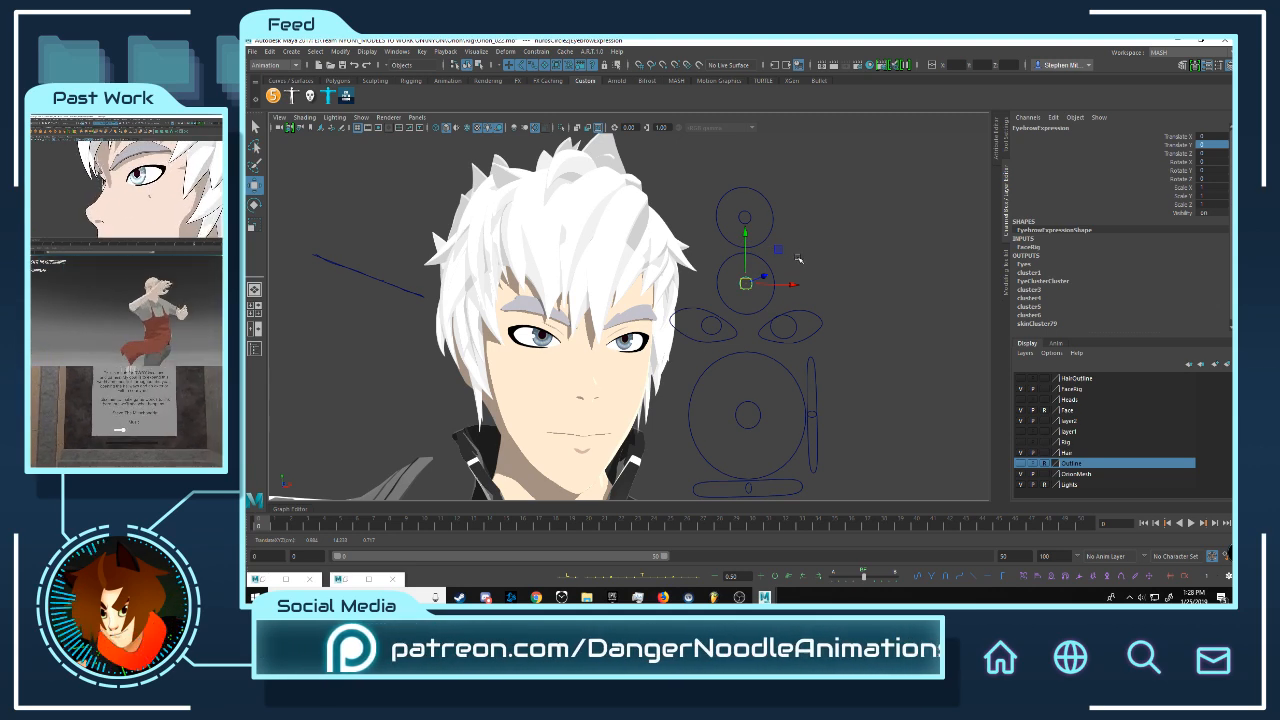
left_click(727, 218)
left_click(745, 284)
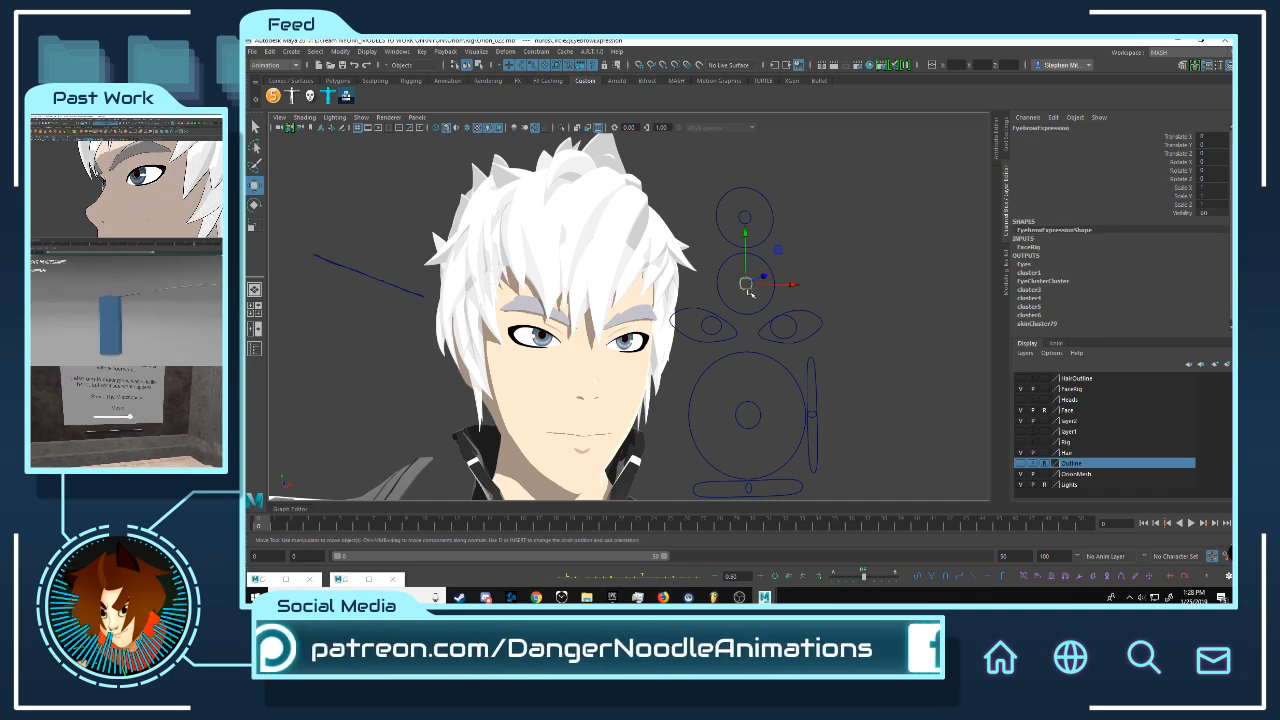
key("e")
left_click_drag(712, 255, 715, 305)
key("w")
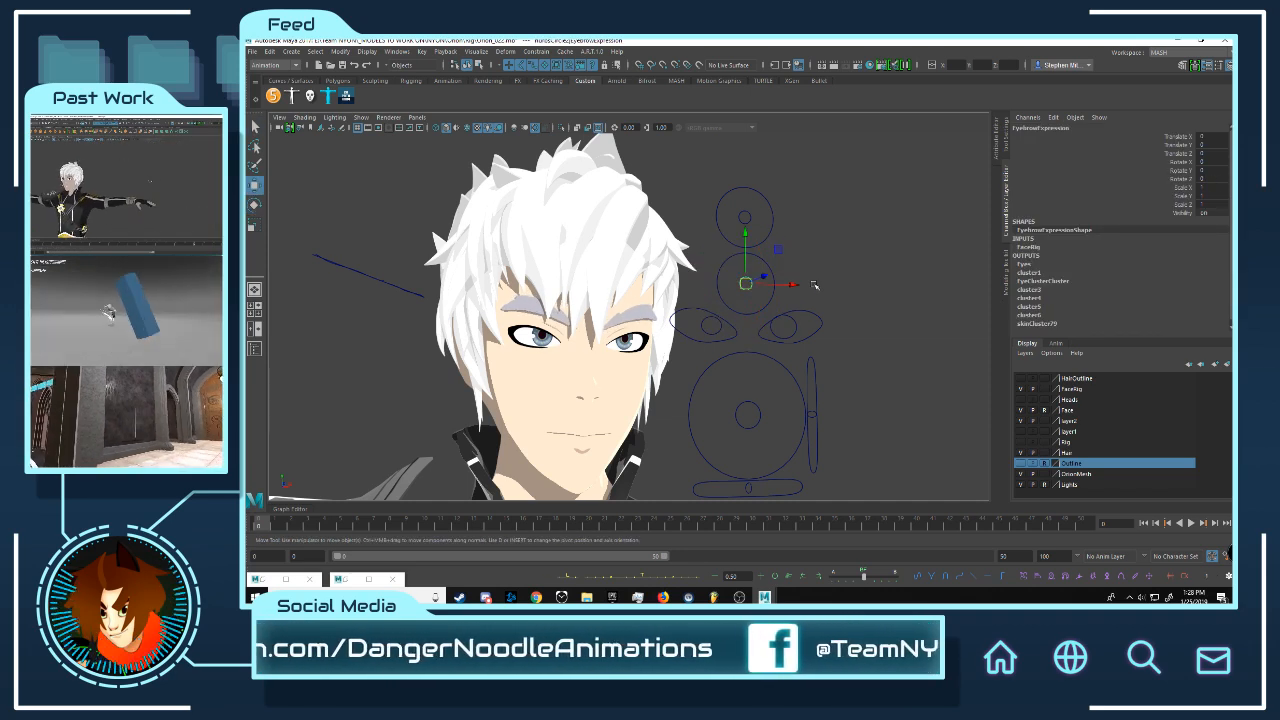
- Try moving the uppermost eyebrow expression control diagonally and undo the move
left_click(745, 217)
mouse_move(745, 217)
left_mouse_down()
mouse_move(755, 208)
mouse_move(744, 210)
mouse_move(773, 231)
mouse_move(748, 203)
mouse_move(757, 215)
mouse_move(738, 237)
mouse_move(754, 215)
mouse_move(763, 234)
left_mouse_up()
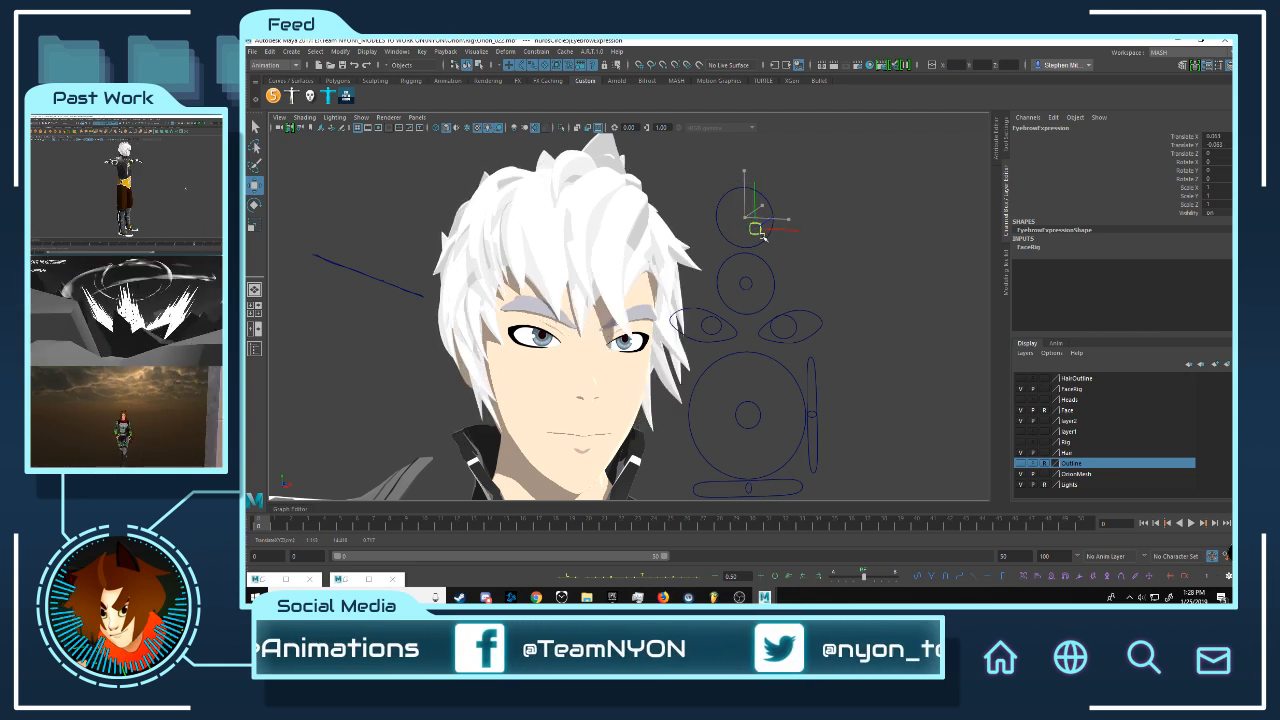
key("ctrl+z")
- Turn on the visibility of the HairOutline and Outline display layers
middle_click_drag(838, 402, 838, 307, "alt")
scroll(811, 292, "down", 4)
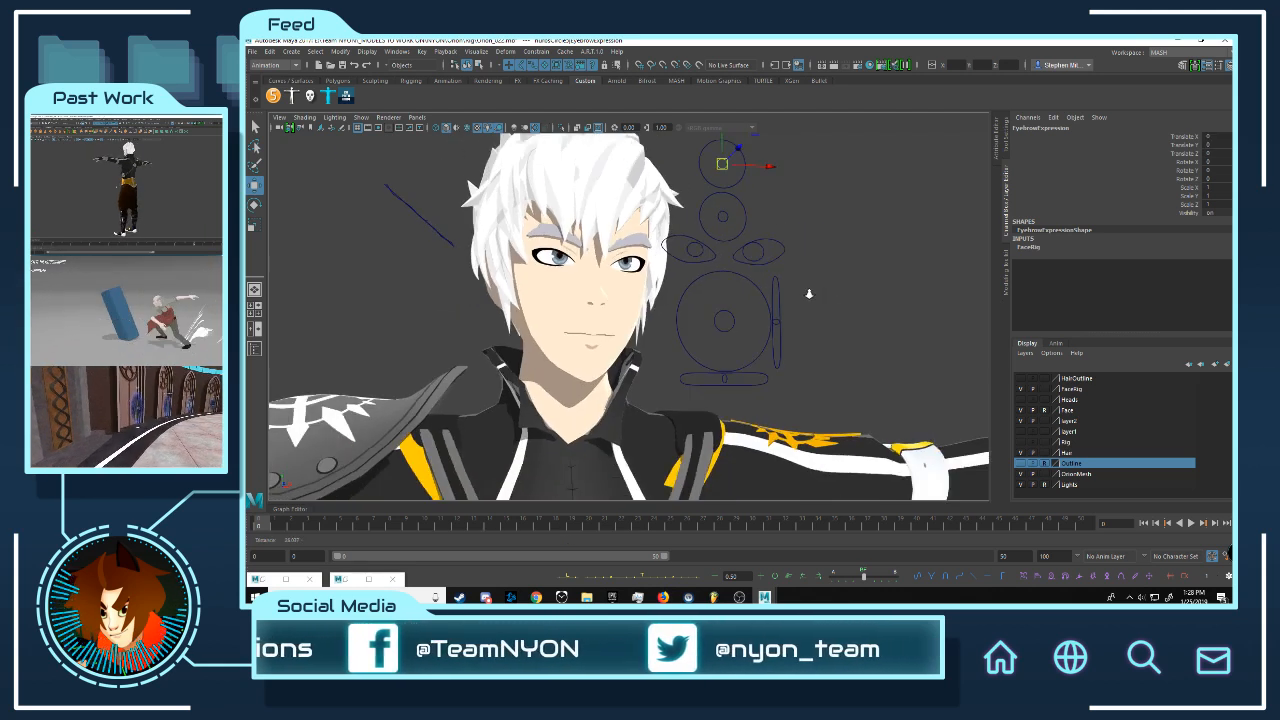
left_click(1021, 380)
left_click_drag(702, 205, 702, 228, "alt")
middle_click_drag(702, 228, 702, 338, "alt")
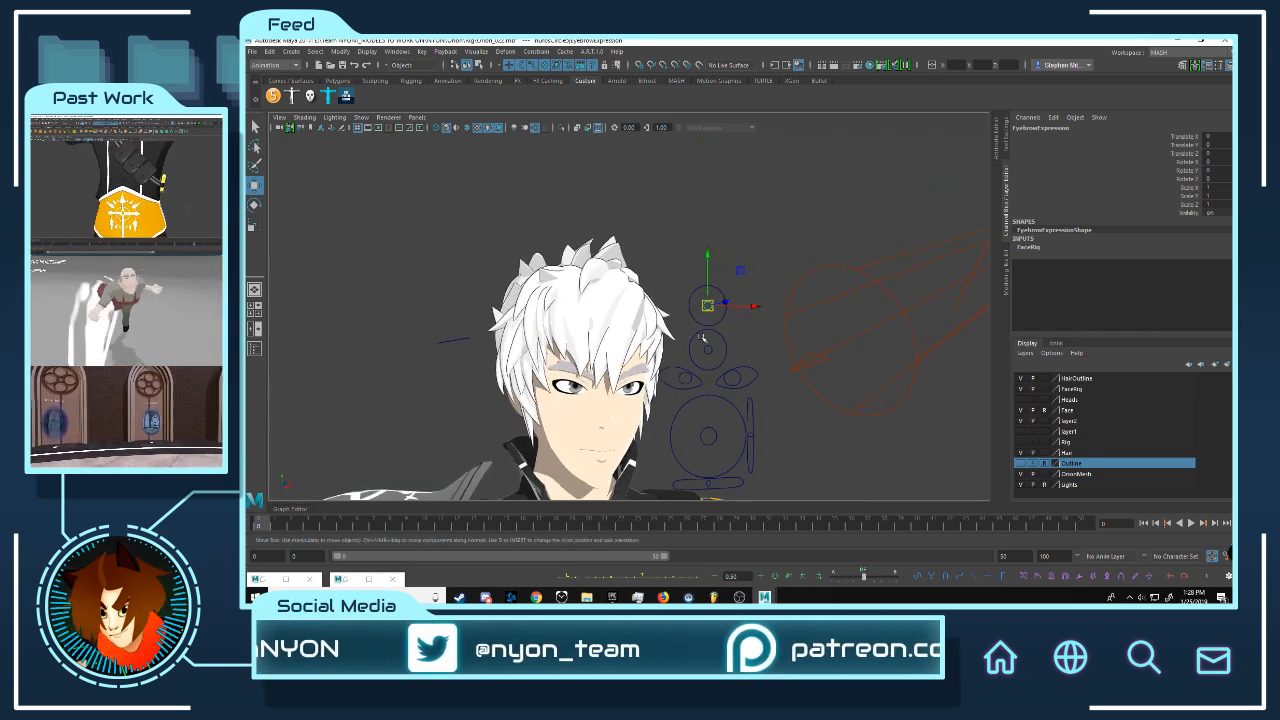
left_click_drag(702, 338, 687, 343, "alt")
middle_click_drag(687, 343, 687, 250, "alt")
right_click_drag(687, 250, 708, 358, "alt")
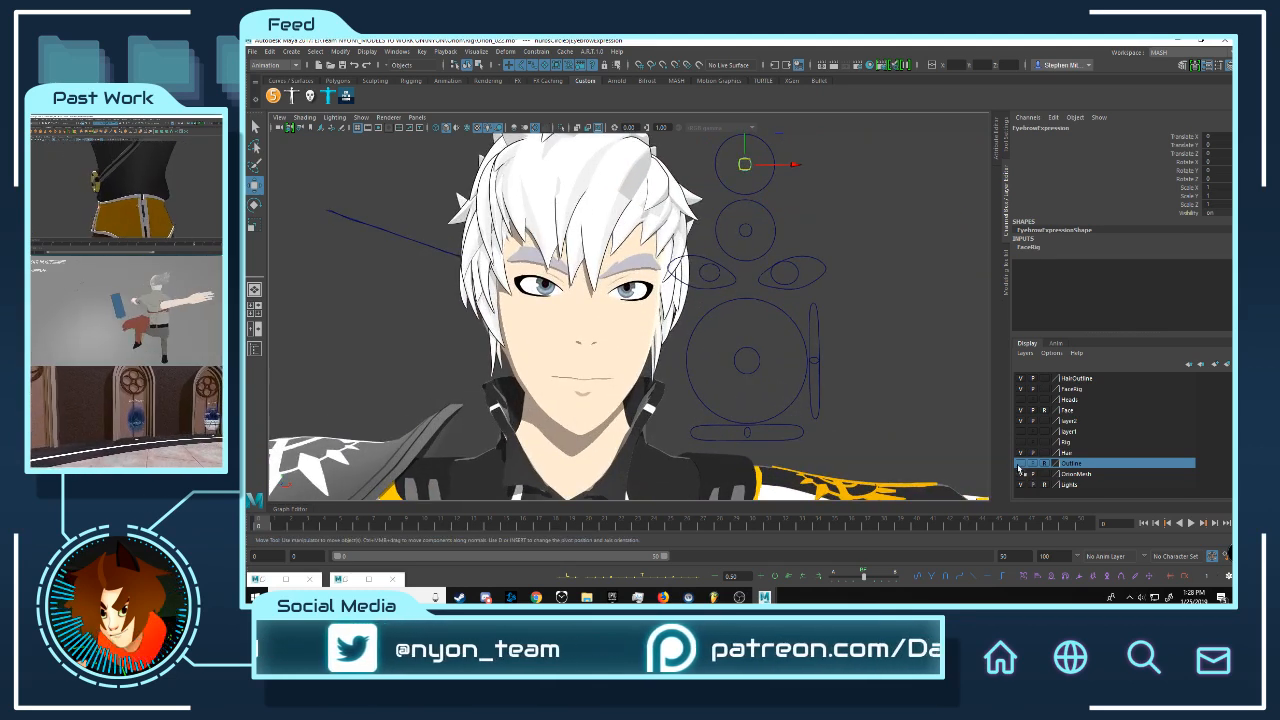
- Examine the outlines around the character's face, eyes and hair up close from several angles
left_click_drag(730, 290, 675, 288, "alt")
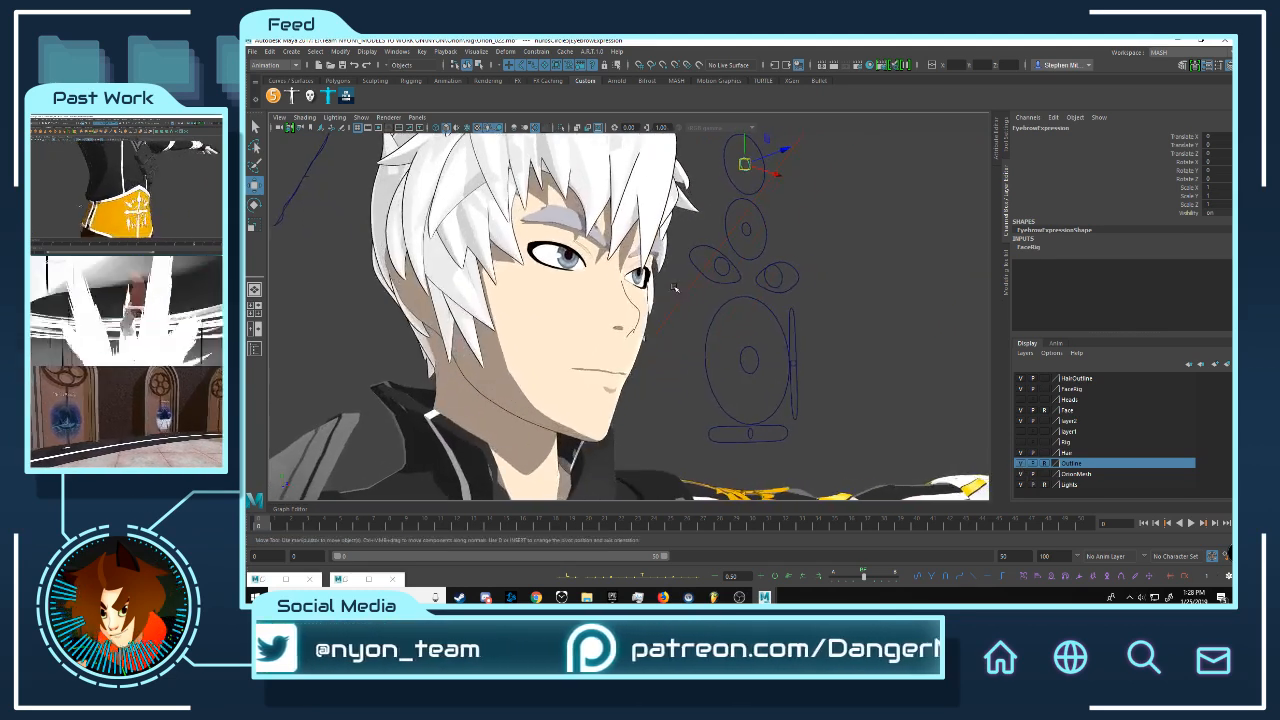
right_click_drag(675, 288, 664, 277, "alt")
middle_click_drag(664, 277, 673, 284, "alt")
left_click_drag(673, 284, 665, 283, "alt")
left_click_drag(675, 211, 652, 186, "alt")
middle_click_drag(652, 186, 662, 213, "alt")
left_click_drag(638, 260, 630, 264, "alt")
right_click_drag(630, 264, 543, 477, "alt")
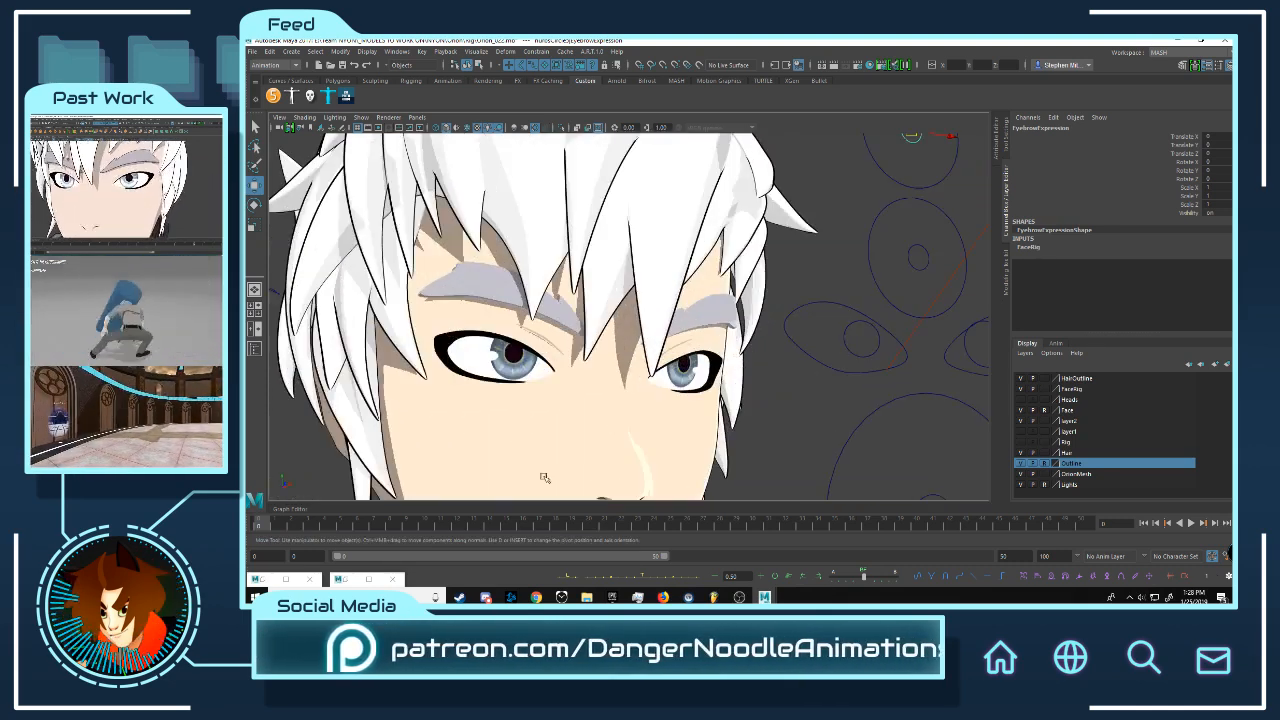
right_click_drag(835, 388, 735, 364, "alt")
left_click_drag(692, 202, 731, 218, "alt")
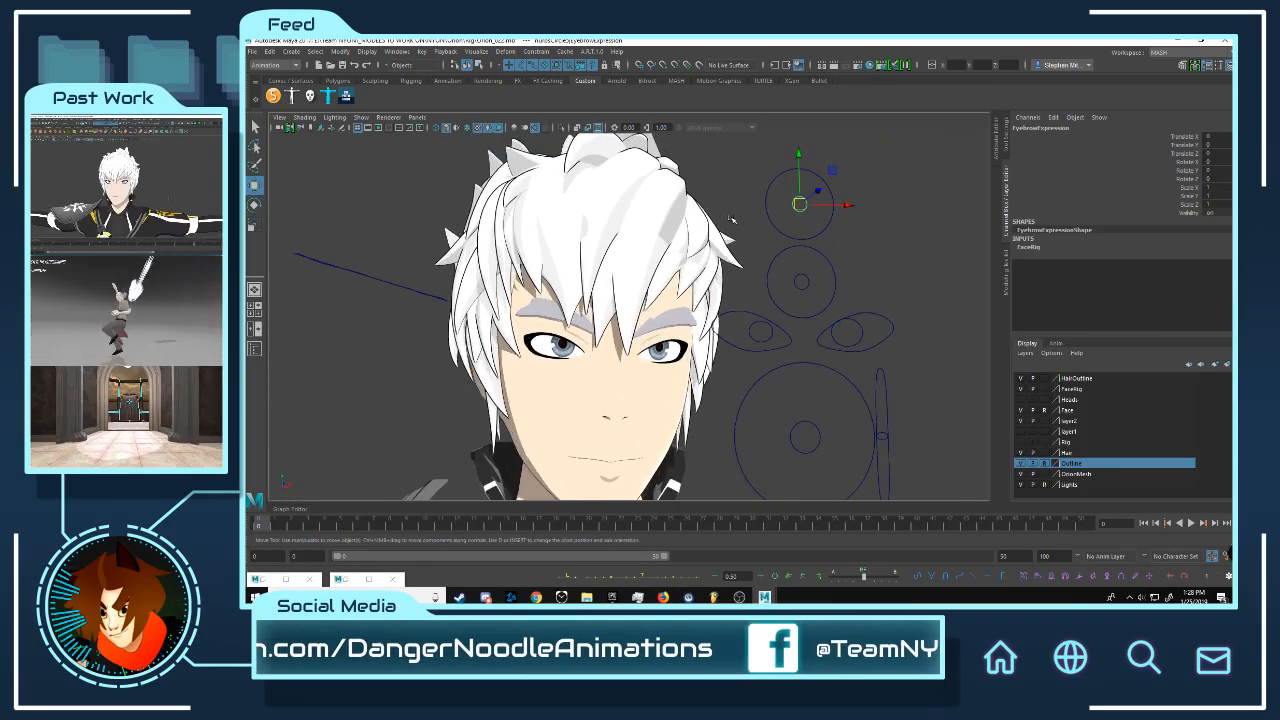
- Inspect the outlines on the top of the hair, the torso and the costume from different distances
middle_click_drag(731, 219, 704, 262, "alt")
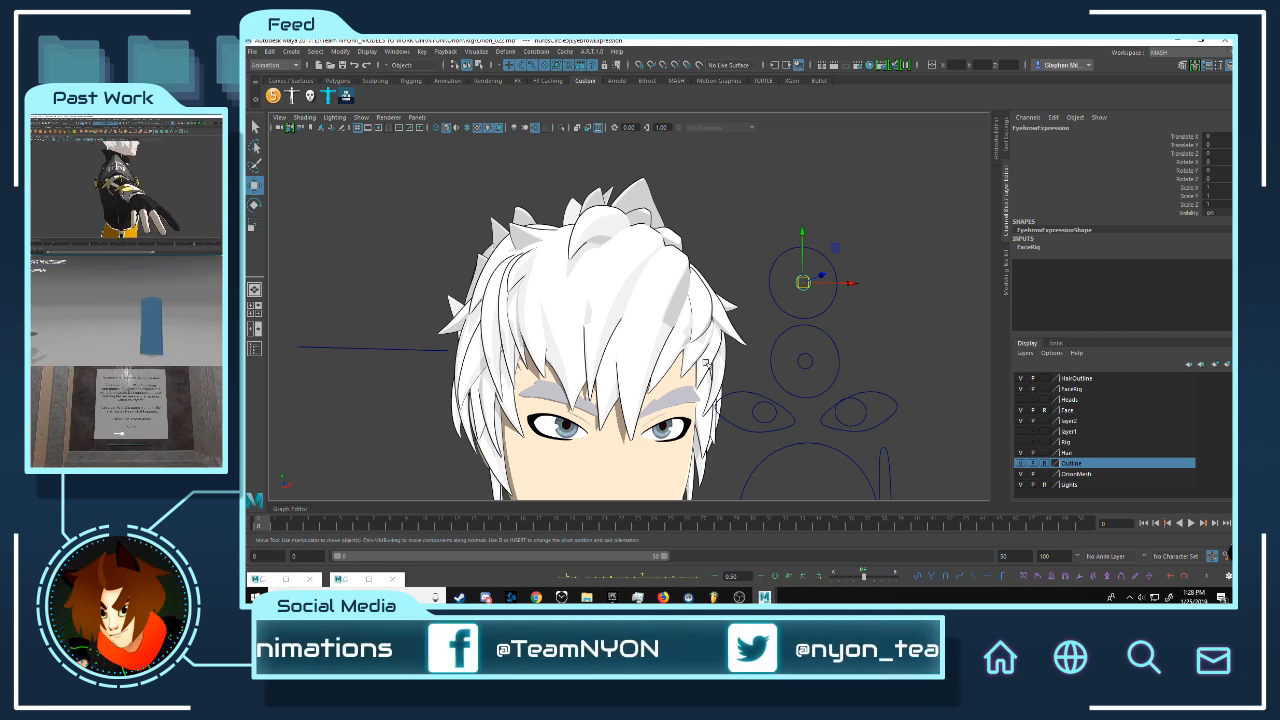
right_click_drag(708, 377, 643, 385, "alt")
middle_click_drag(643, 385, 672, 276, "alt")
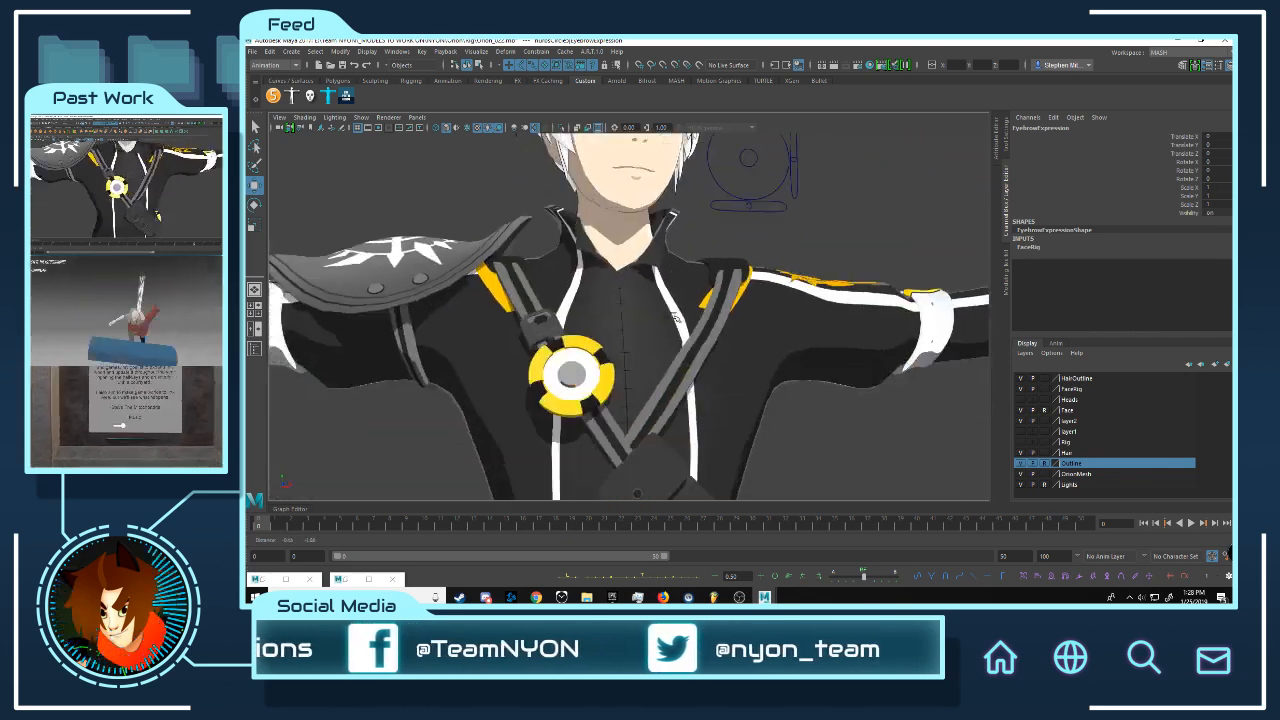
right_click_drag(672, 276, 570, 285, "alt")
right_click_drag(649, 338, 722, 345, "alt")
left_click_drag(722, 345, 691, 263, "alt")
middle_click_drag(694, 235, 683, 318, "alt")
left_click_drag(683, 318, 690, 358, "alt")
right_click_drag(690, 358, 726, 334, "alt")
left_click_drag(726, 334, 737, 340, "alt")
- Try moving the uppermost eyebrow control in several directions with the outlines displayed, undoing each move
mouse_move(713, 198)
left_mouse_down()
mouse_move(702, 178)
mouse_move(706, 216)
mouse_move(726, 192)
left_mouse_up()
key("ctrl+z")
left_click_drag(620, 283, 811, 315, "alt")
mouse_move(811, 320)
left_mouse_down("alt")
mouse_move(771, 306)
mouse_move(806, 314)
left_mouse_up("alt")
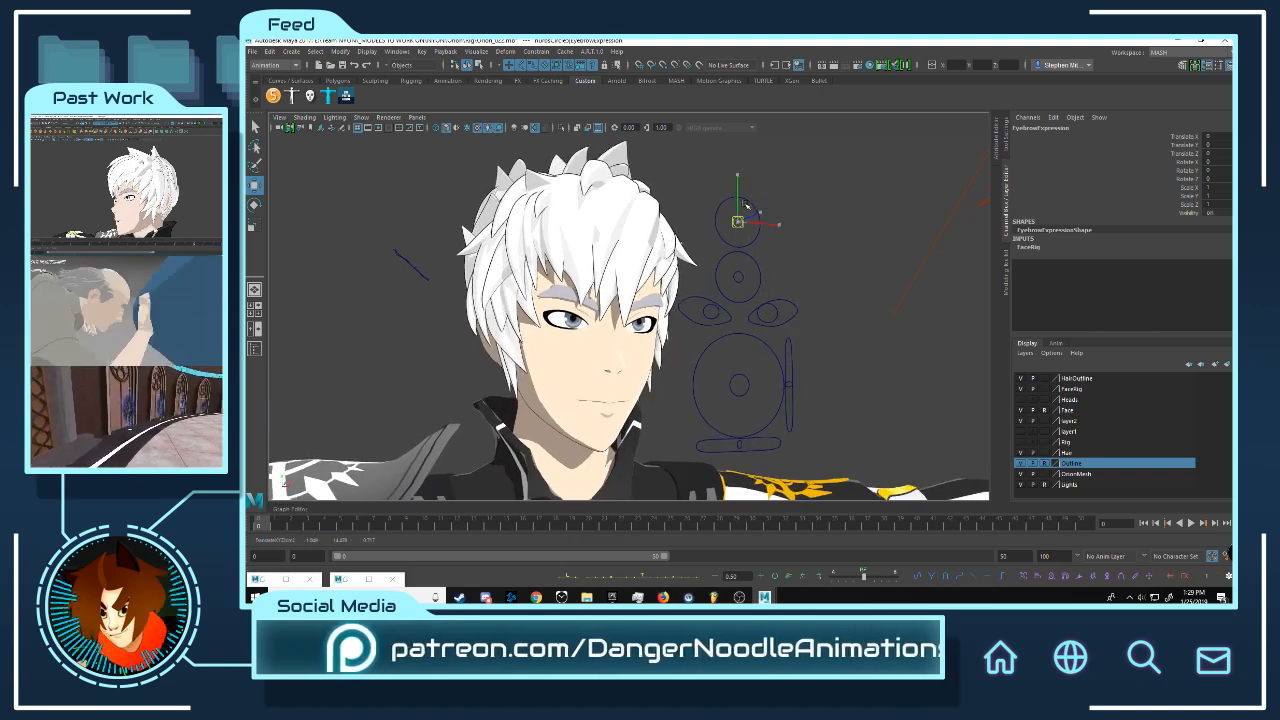
mouse_move(745, 205)
left_mouse_down()
mouse_move(771, 223)
mouse_move(734, 218)
mouse_move(746, 227)
left_mouse_up()
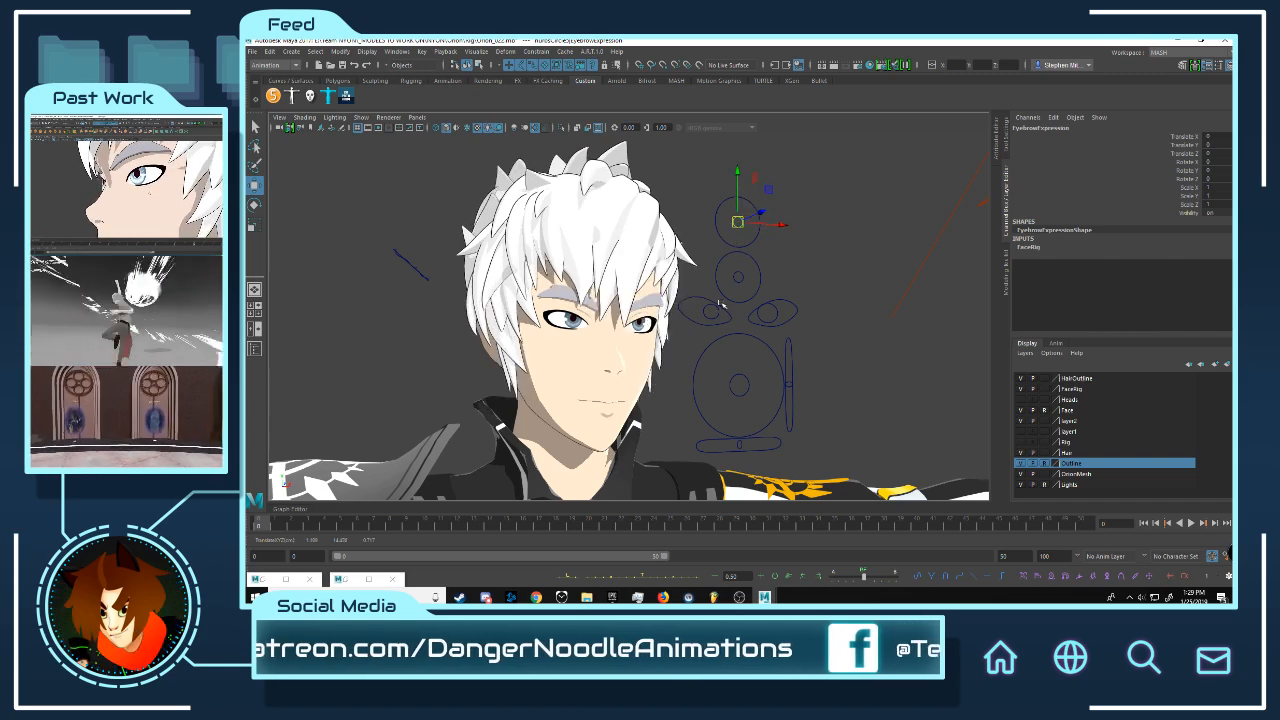
left_click_drag(720, 303, 756, 189, "alt")
left_click_drag(721, 230, 752, 206)
key("ctrl+z")
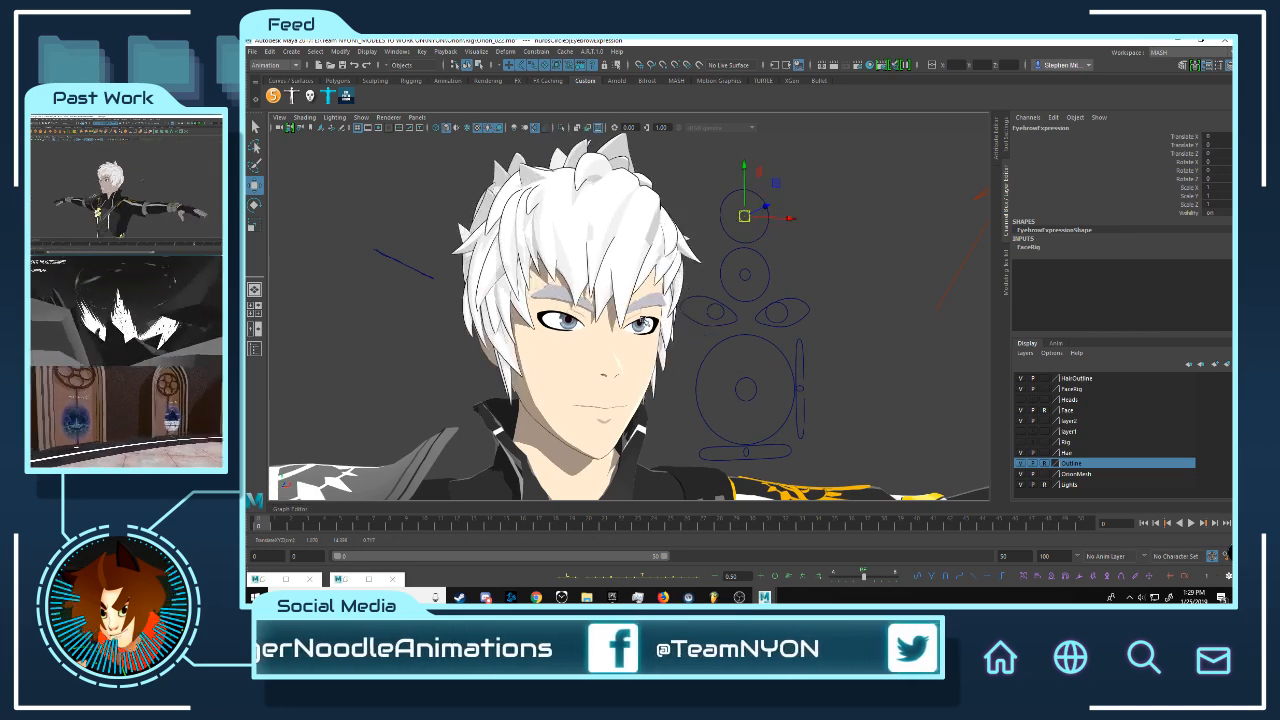
- Select a long front hair strand and the short tapered strand beside it, and inspect their meshes and outlines up close
left_click_drag(703, 258, 766, 249, "alt")
left_click(658, 222)
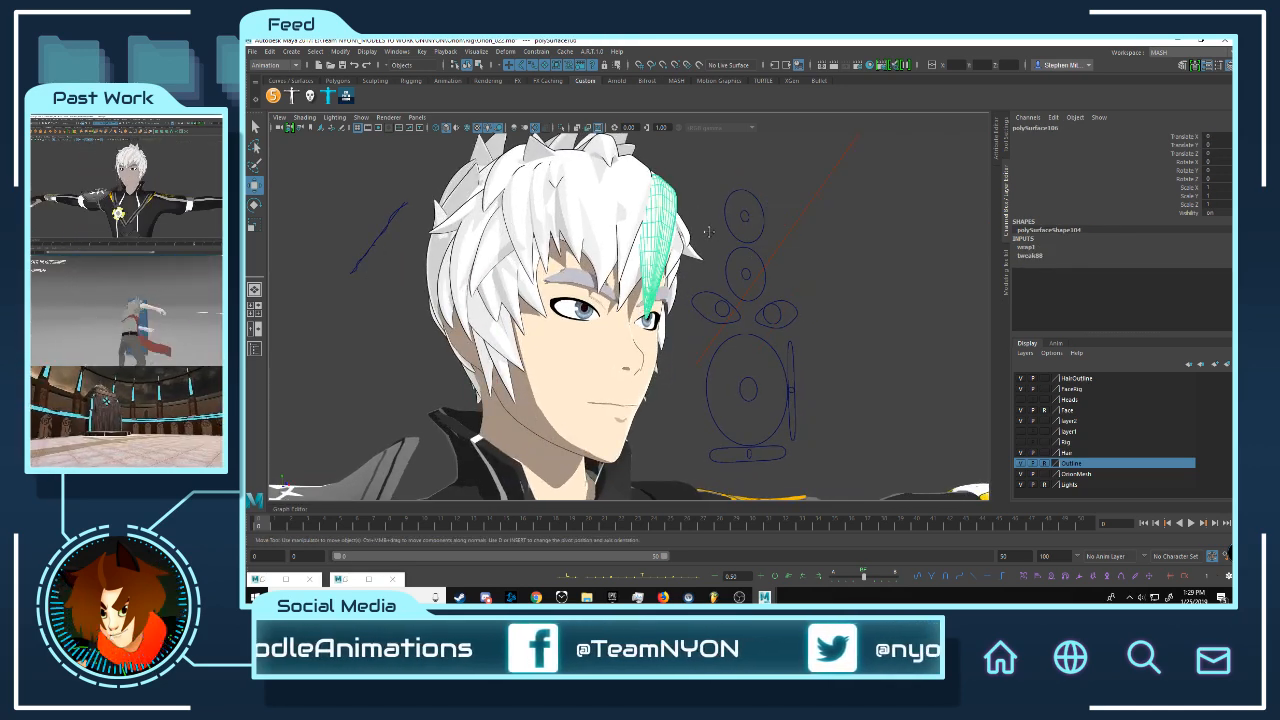
left_click_drag(713, 212, 612, 276, "alt")
right_click_drag(612, 276, 646, 277, "alt")
left_click_drag(646, 277, 632, 262, "alt")
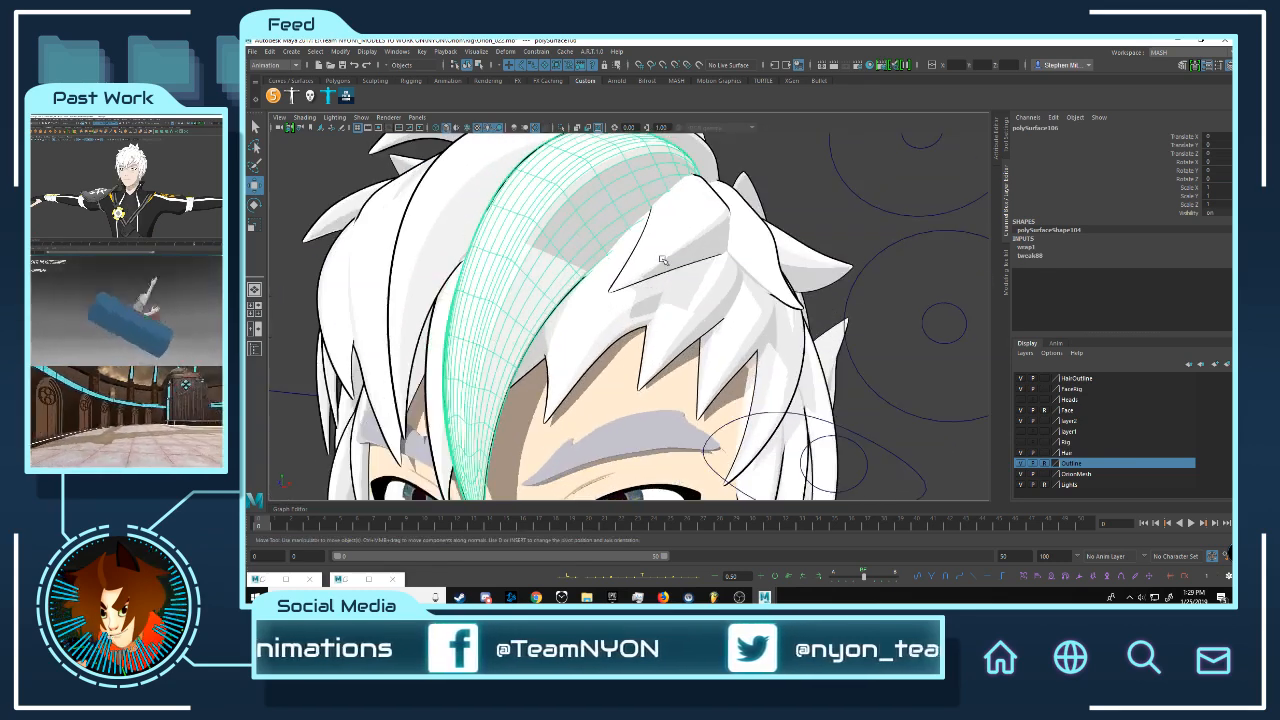
left_click(676, 242)
left_click_drag(713, 219, 757, 243, "alt")
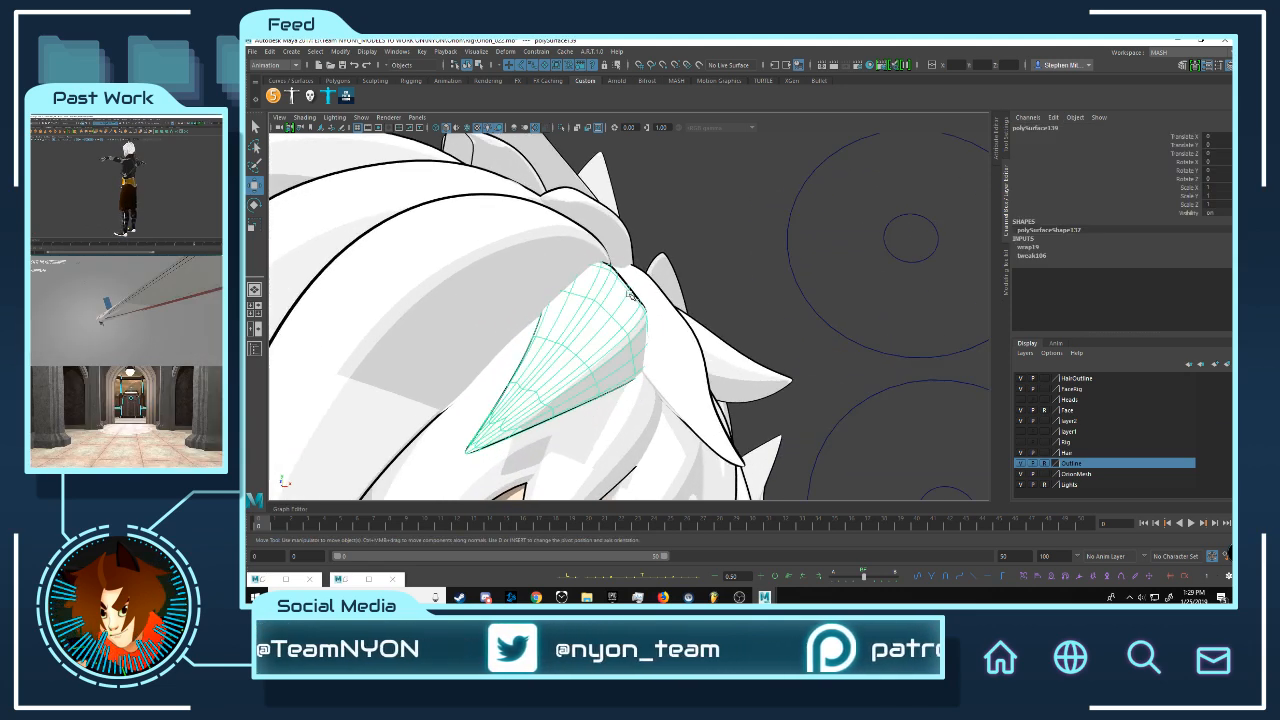
right_click_drag(763, 278, 716, 295, "alt")
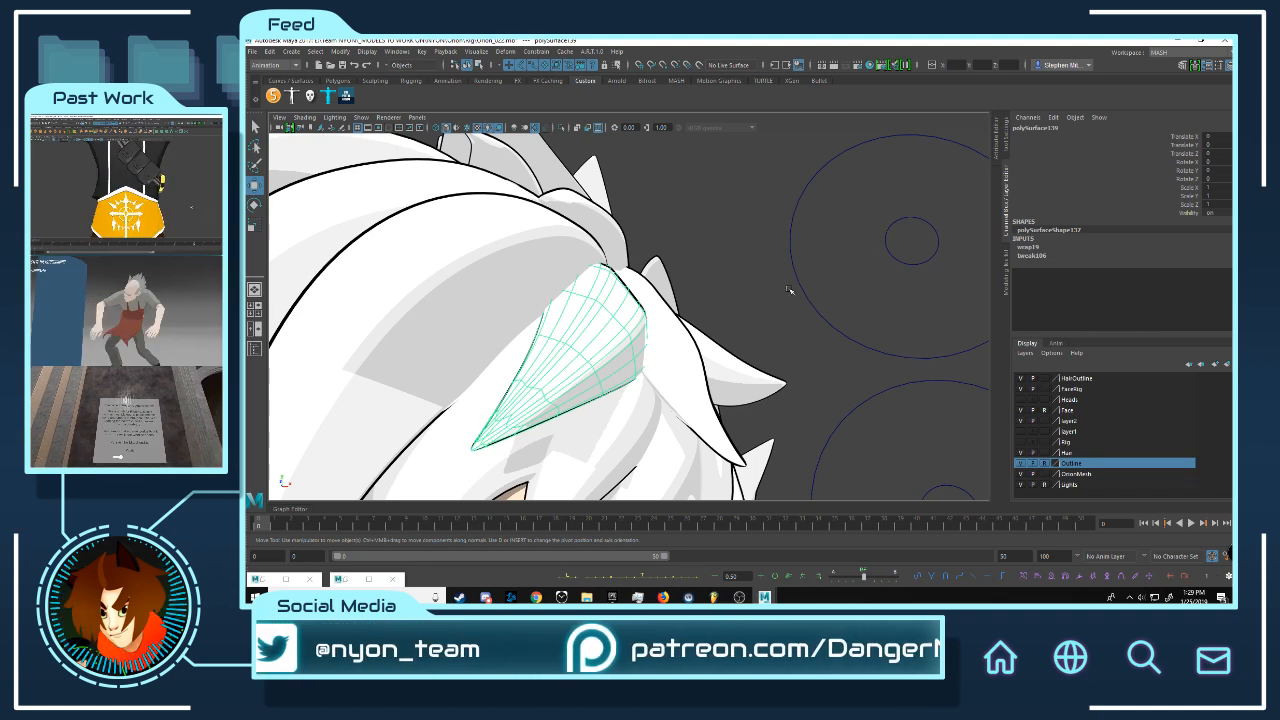
- Select the uppermost facial control and inspect the outlines on the front and top of the hair from several angles
right_click_drag(803, 321, 763, 320, "alt")
left_click_drag(763, 320, 630, 338, "alt")
left_click(723, 304)
key("ctrl+z")
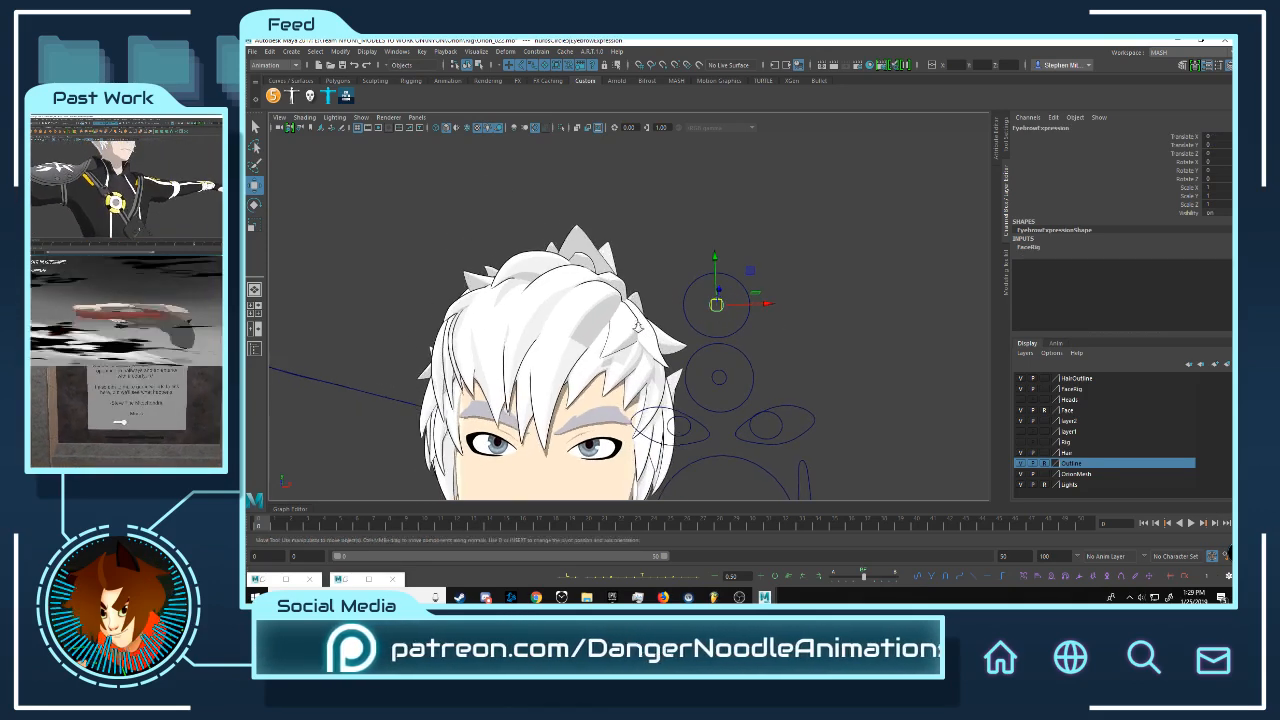
right_click_drag(630, 338, 657, 343, "alt")
left_click_drag(657, 343, 618, 353, "alt")
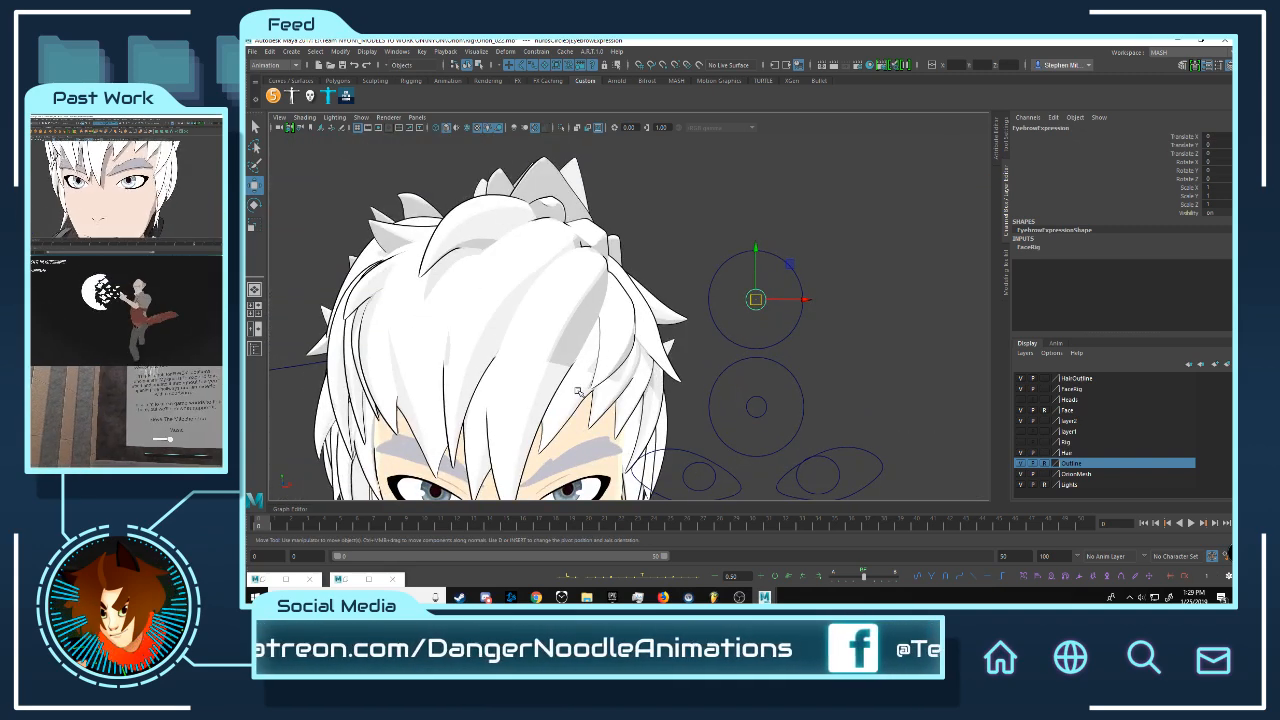
left_click_drag(632, 341, 652, 373, "alt")
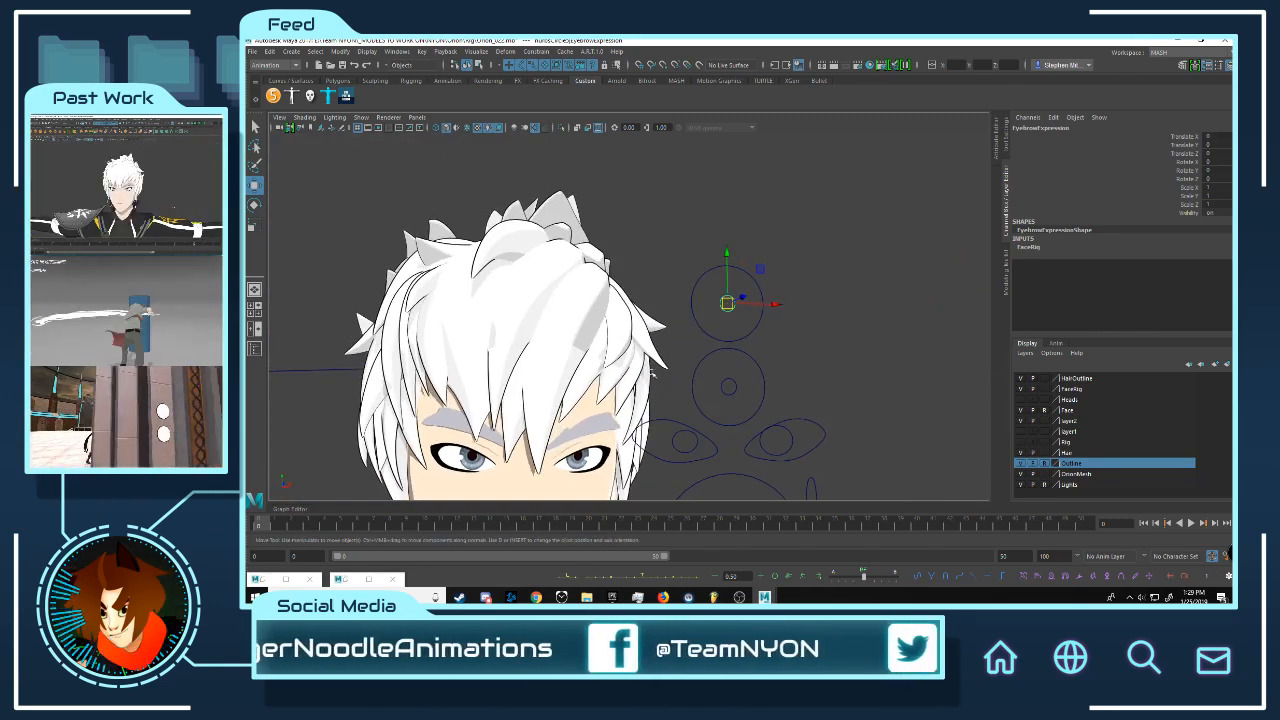
left_click_drag(636, 289, 671, 325, "alt")
- Select the tapered hair strand near the temple and the hair mesh on the head's opposite side to inspect their wireframes
left_click(630, 354)
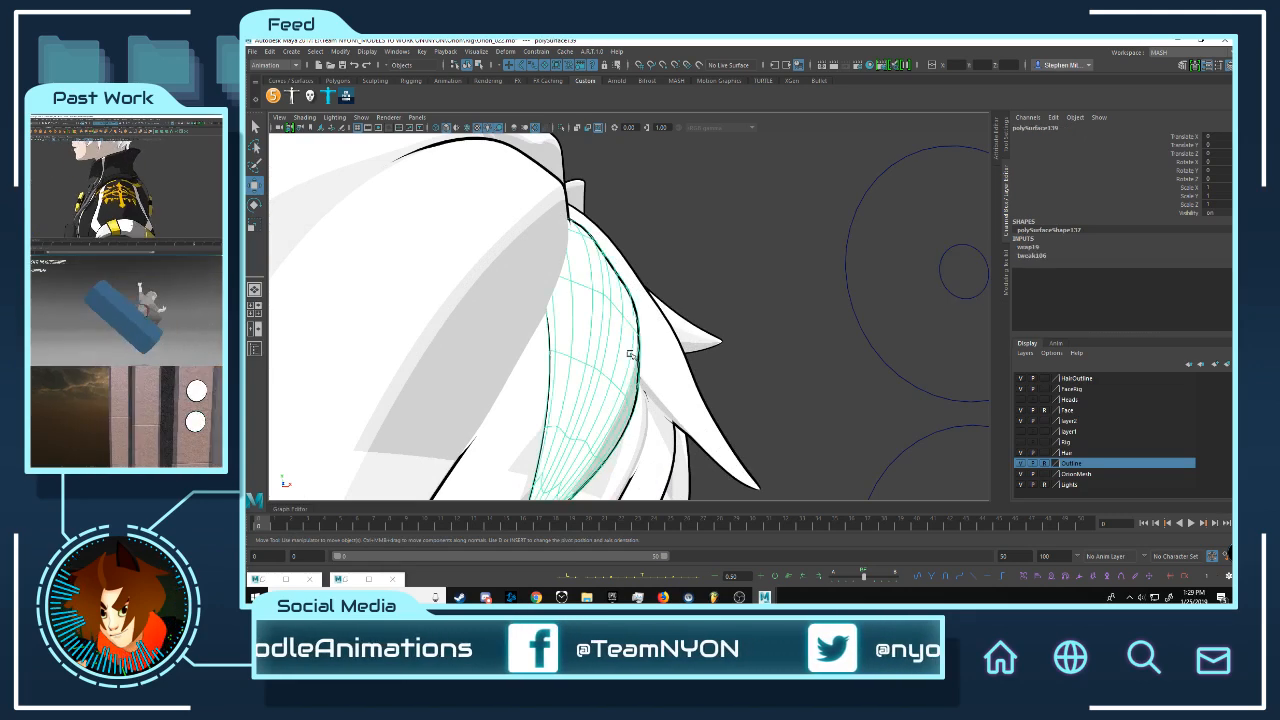
right_click_drag(793, 329, 737, 295, "alt")
left_click(505, 328)
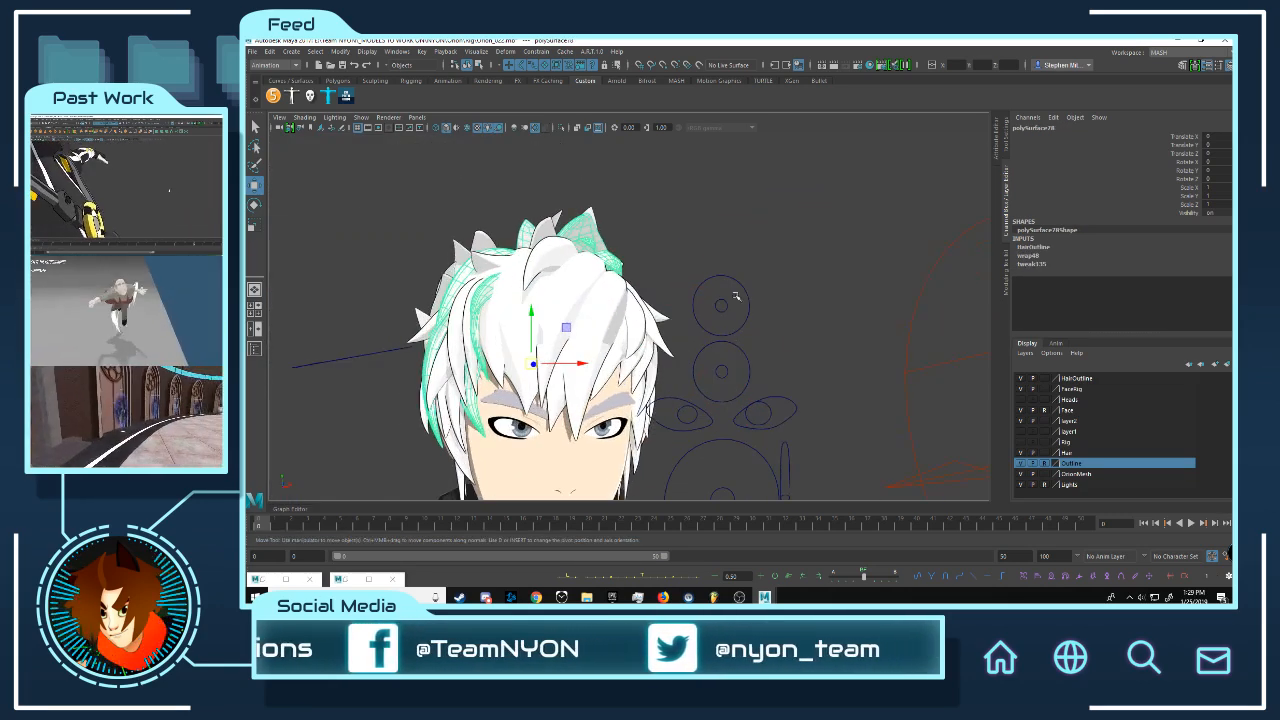
- Try moving the uppermost facial control diagonally downward with the hair outlines displayed, and undo the move
left_click(722, 304)
left_click_drag(722, 303, 692, 338)
key("ctrl+z")
middle_click_drag(695, 370, 707, 351, "alt")
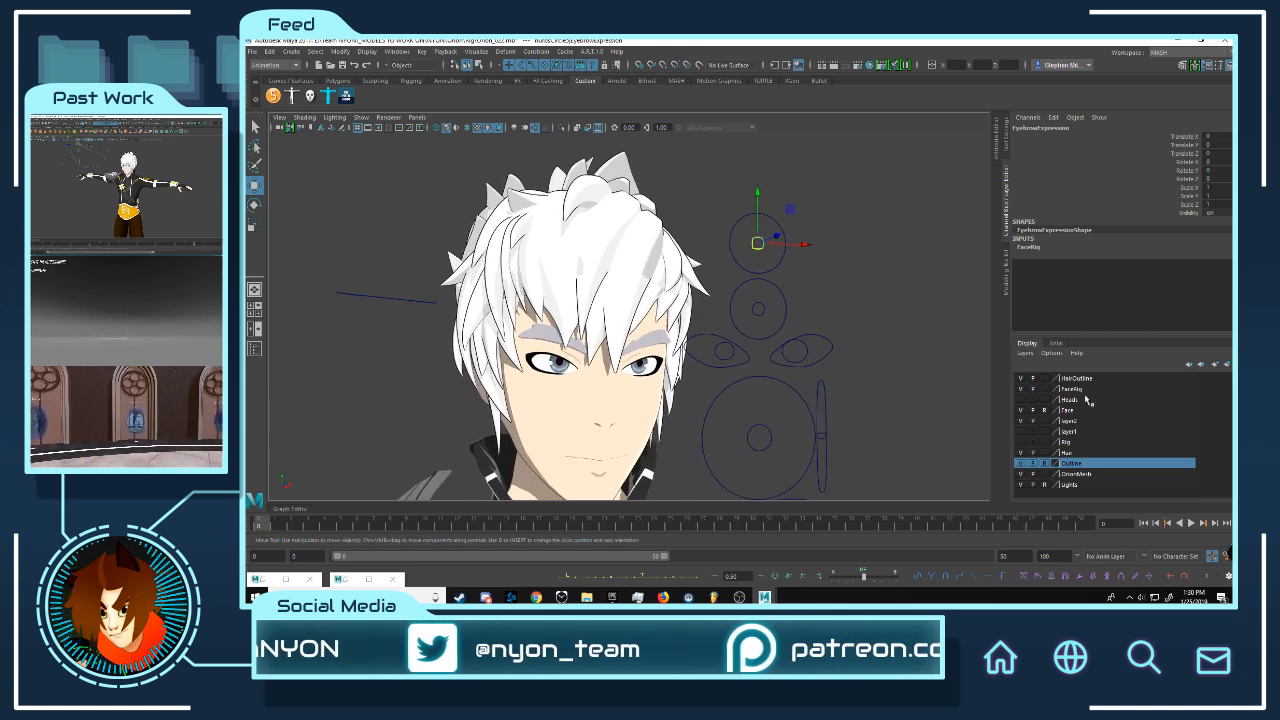
- Hide the HairOutline layer, try moving the uppermost facial control diagonally upward, undo the move and show the layer again
left_click(1020, 378)
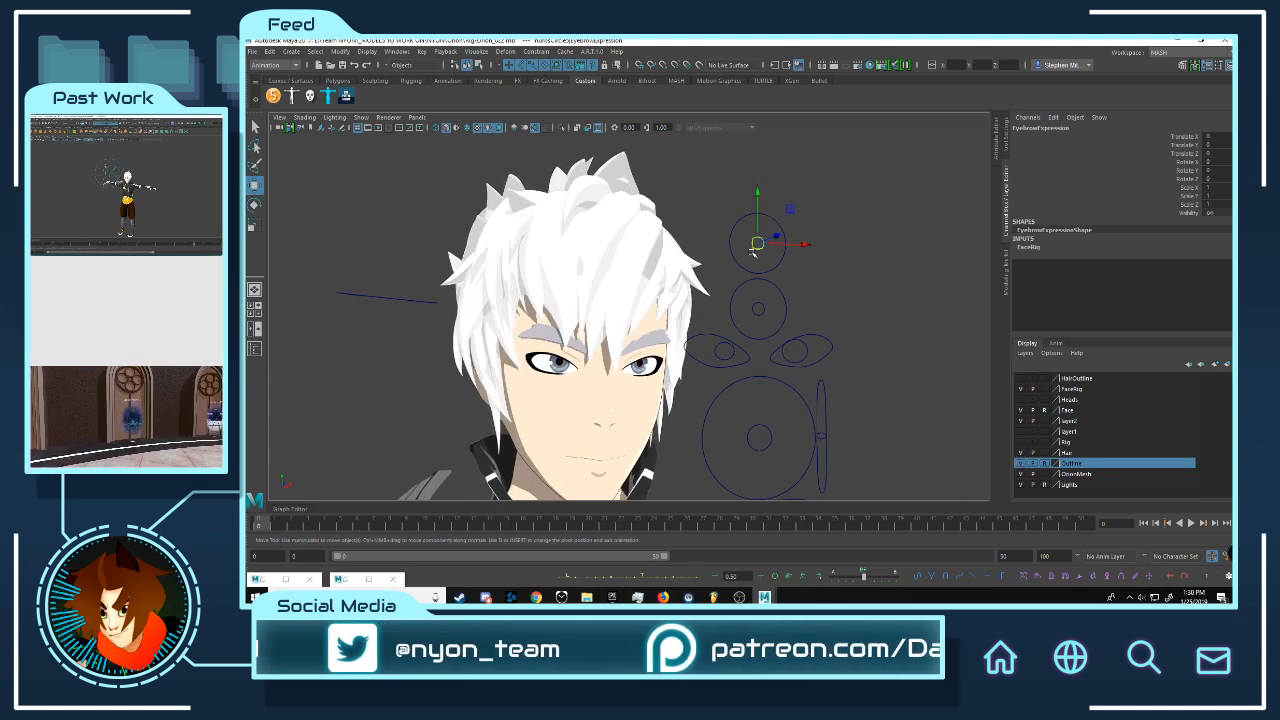
left_click_drag(753, 252, 775, 229)
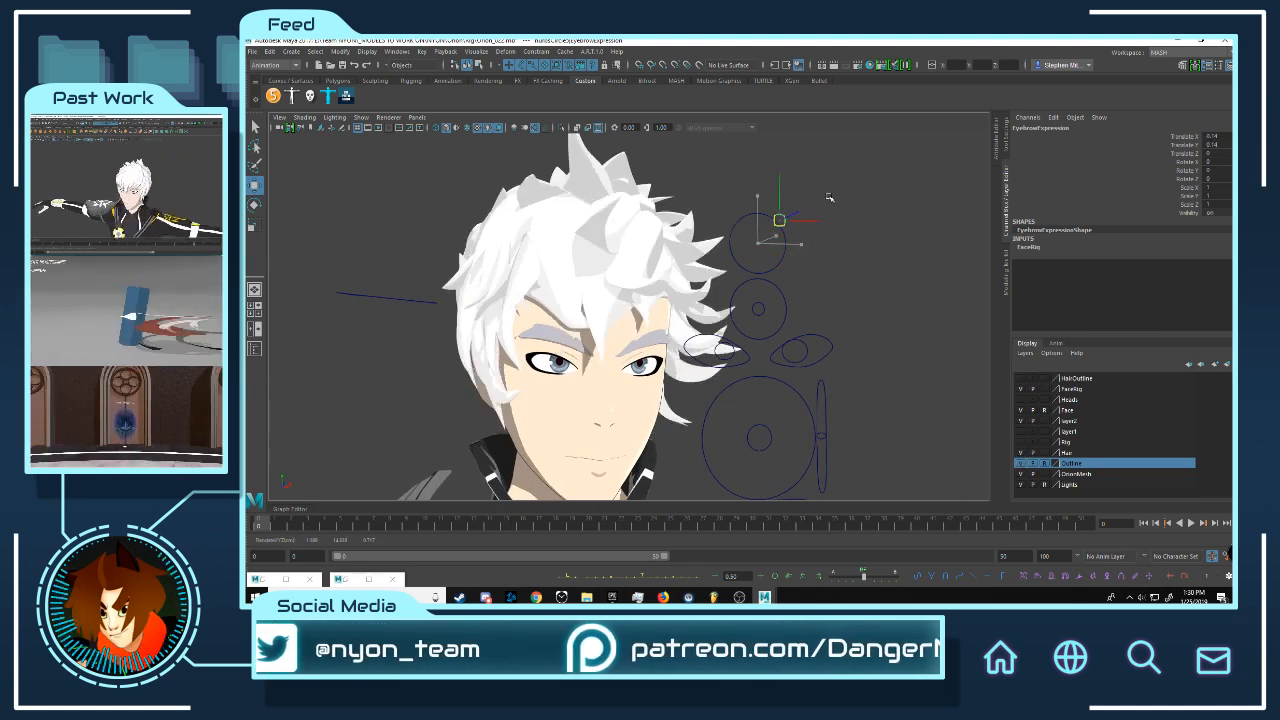
key("ctrl+z")
left_click(1021, 379)
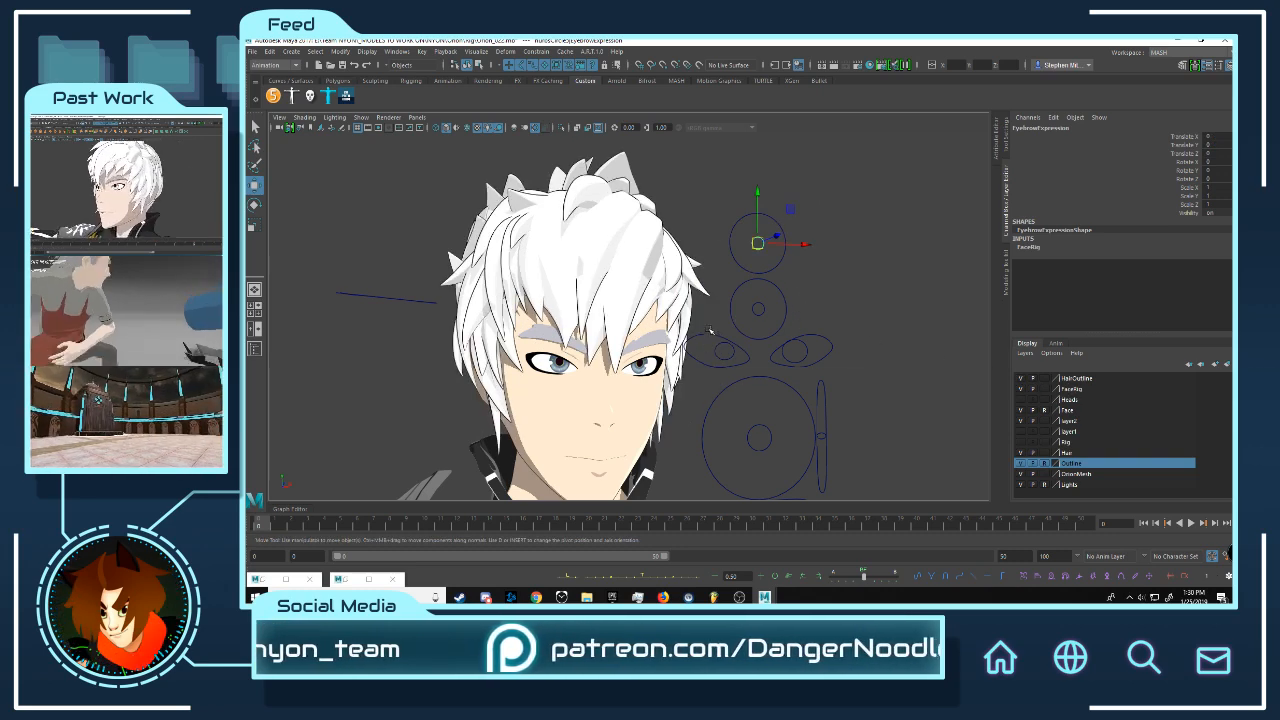
- Examine the outlined character's head, shoulders and costume from different angles and distances
middle_click_drag(710, 331, 709, 271, "alt")
left_click_drag(709, 271, 736, 243, "alt")
scroll(731, 229, "down", 5)
middle_click_drag(736, 243, 720, 274, "alt")
left_click_drag(718, 271, 711, 247, "alt")
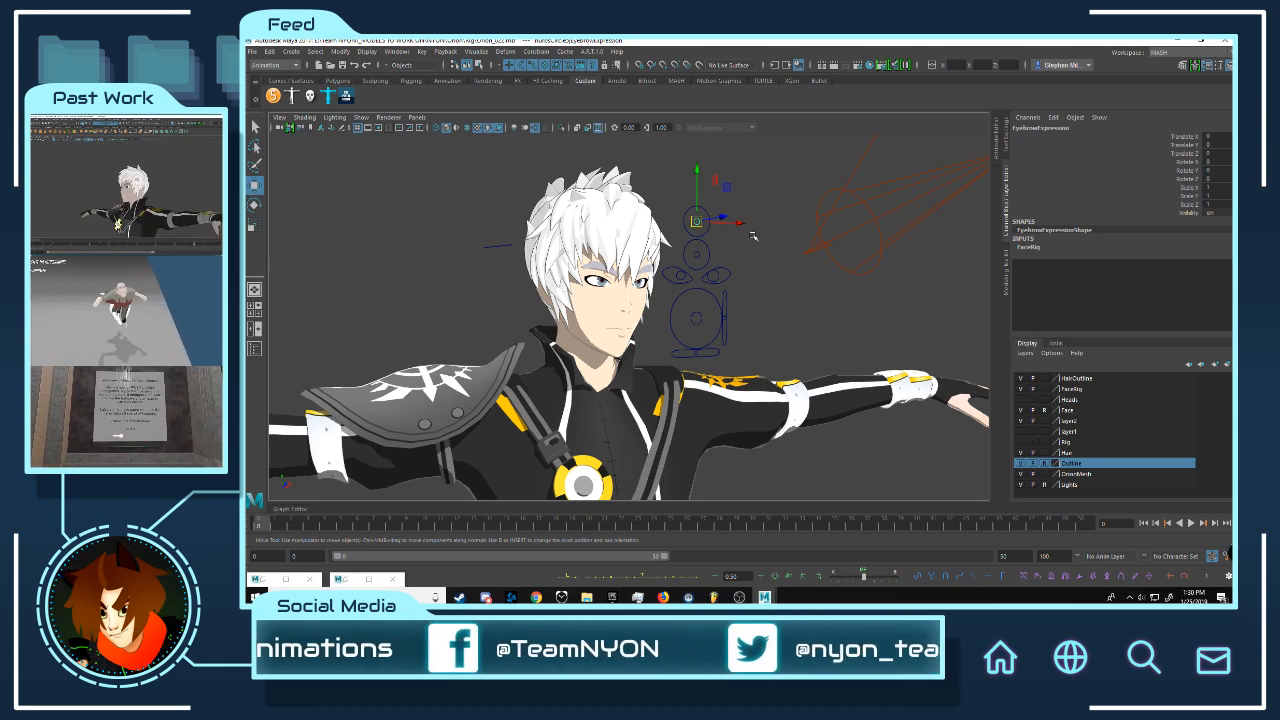
left_click_drag(753, 237, 749, 278, "alt")
right_click_drag(749, 278, 699, 302, "alt")
middle_click_drag(699, 302, 711, 285, "alt")
right_click_drag(711, 285, 736, 284, "alt")
- Show the Rig layer to display the character's body controls
left_click(1021, 442)
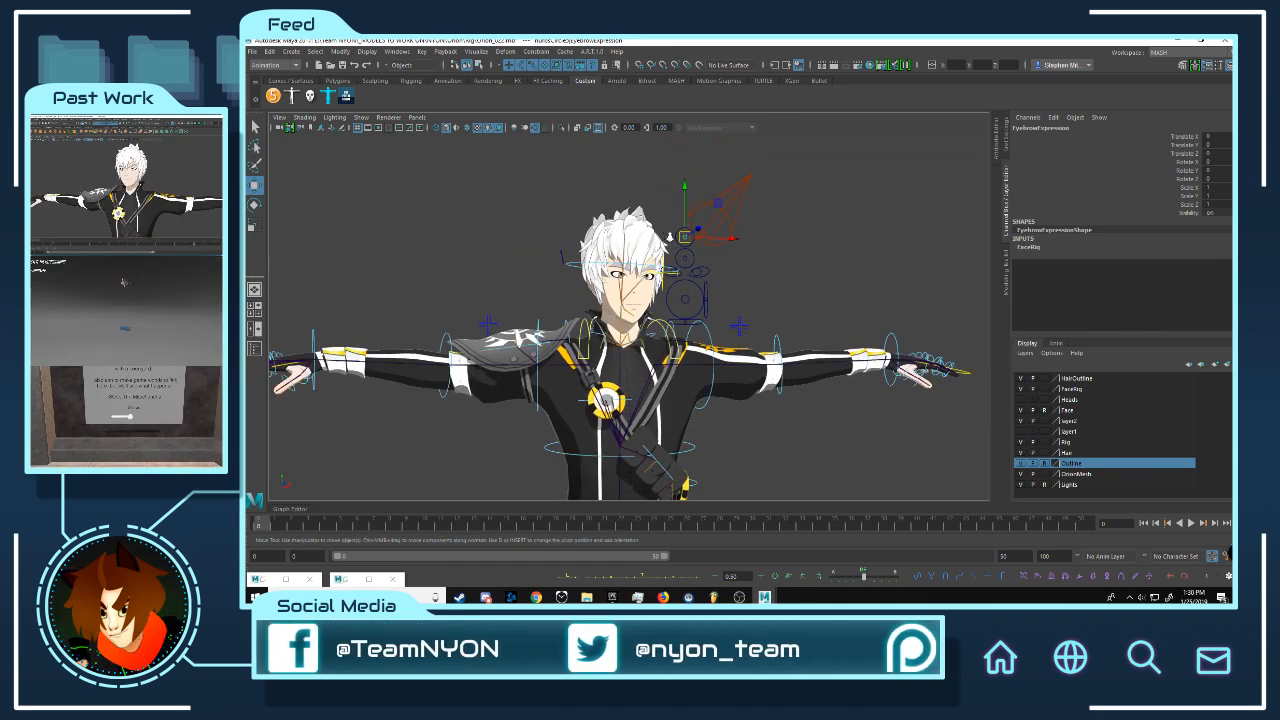
right_click_drag(670, 237, 796, 260, "alt")
middle_click_drag(796, 260, 790, 277, "alt")
right_click_drag(790, 277, 829, 287, "alt")
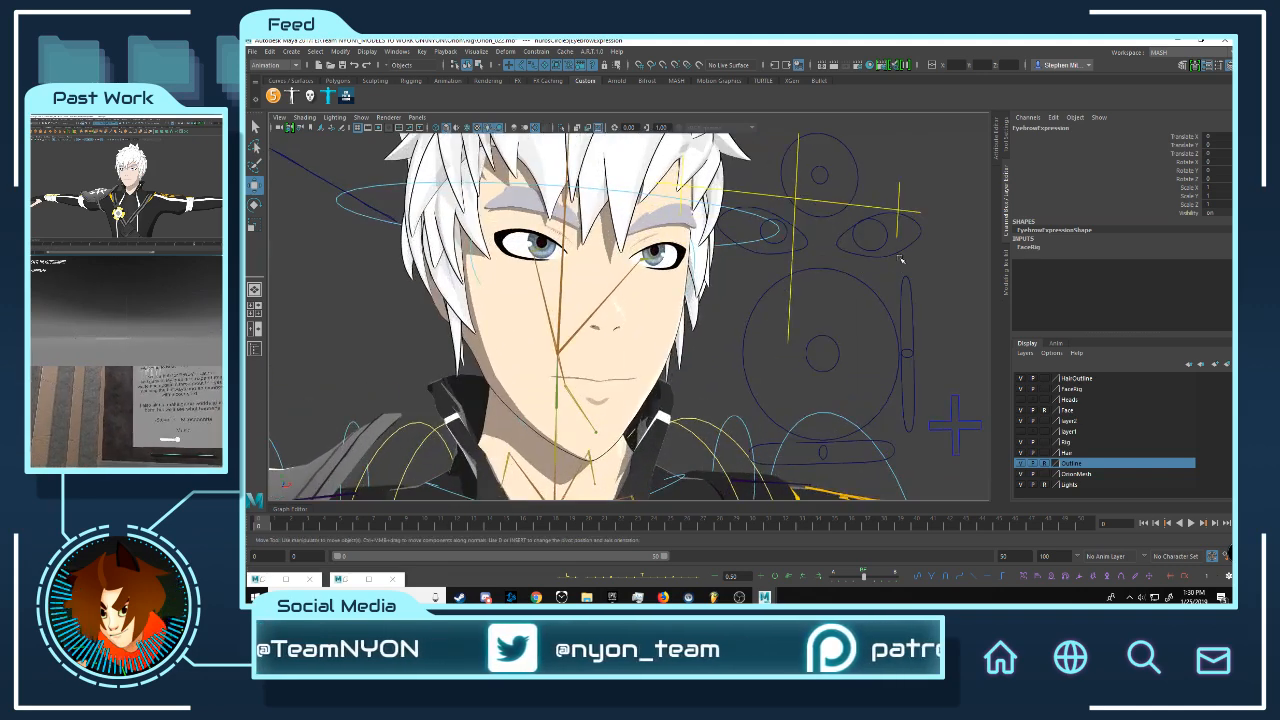
- Turn on hair rig visibility on the outer circle of the uppermost facial control, inspect the hair controls, and turn it off again
right_click_drag(900, 259, 860, 280, "alt")
left_click_drag(860, 280, 803, 232, "alt")
left_click(799, 229)
left_click(748, 206)
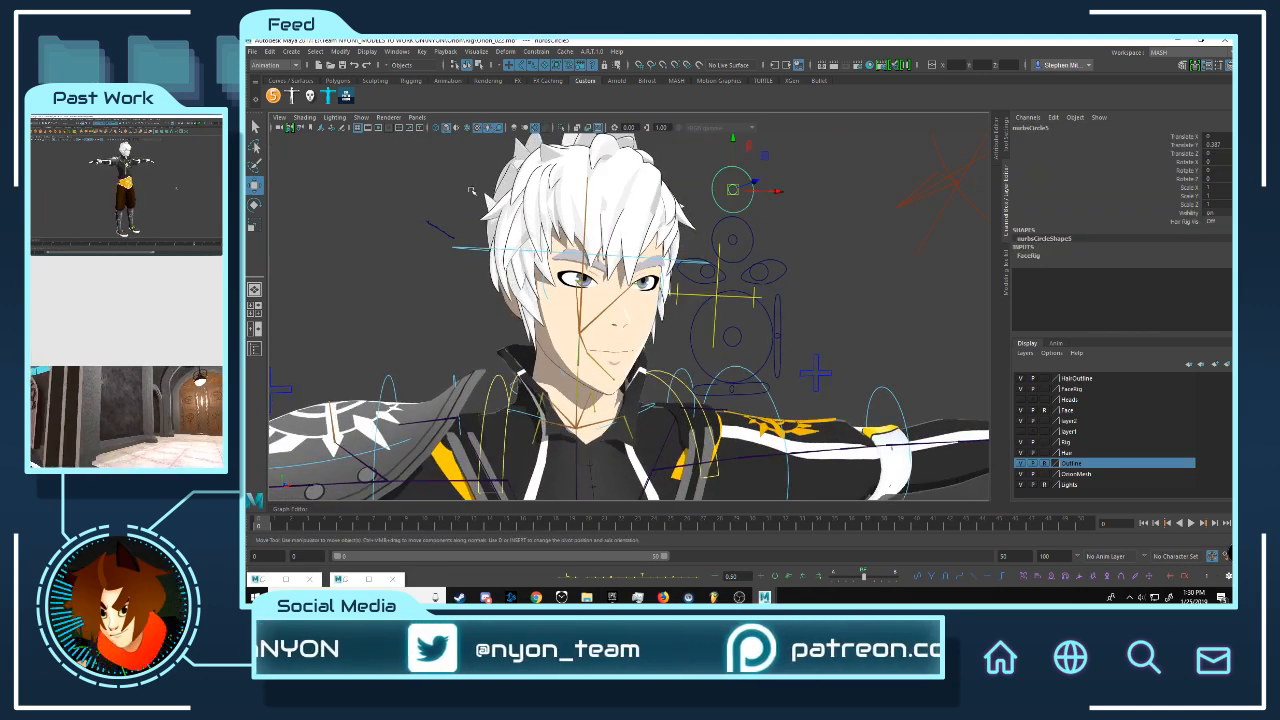
left_click_drag(471, 190, 711, 245, "alt")
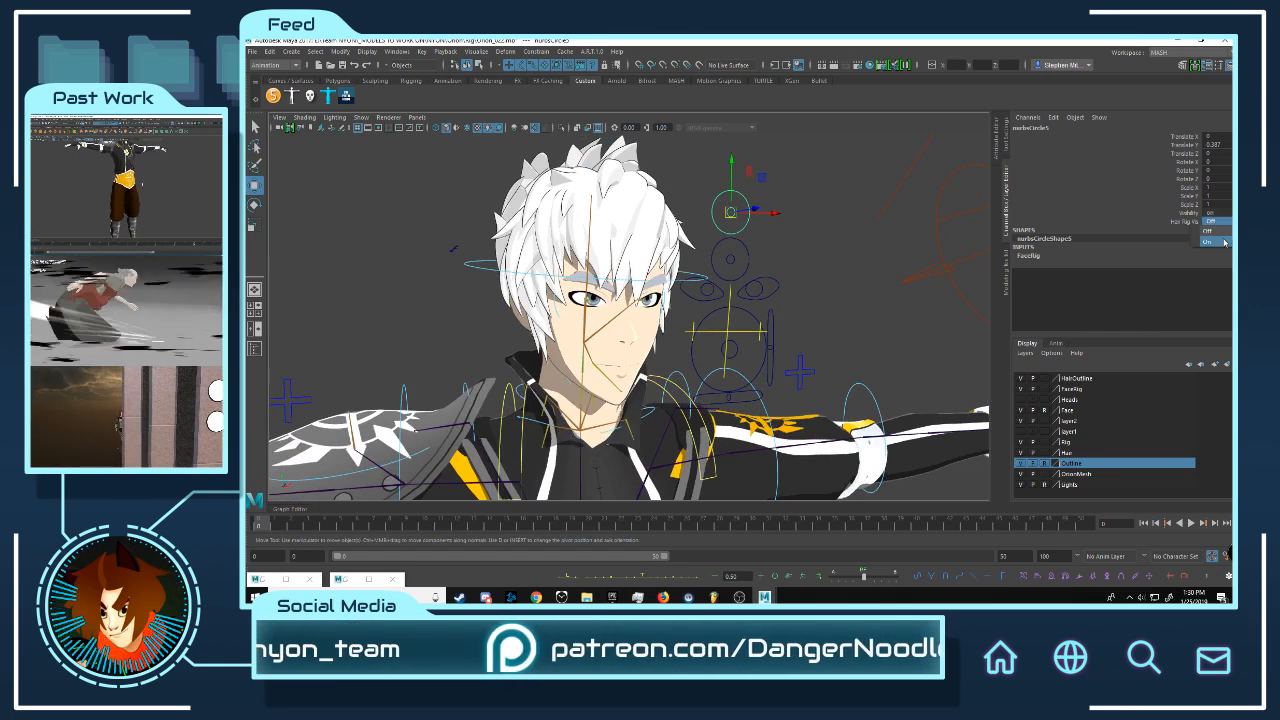
mouse_move(806, 282)
left_mouse_down("alt")
mouse_move(668, 300)
mouse_move(822, 266)
mouse_move(840, 217)
mouse_move(700, 325)
mouse_move(625, 329)
mouse_move(696, 322)
mouse_move(684, 338)
mouse_move(815, 305)
left_mouse_up("alt")
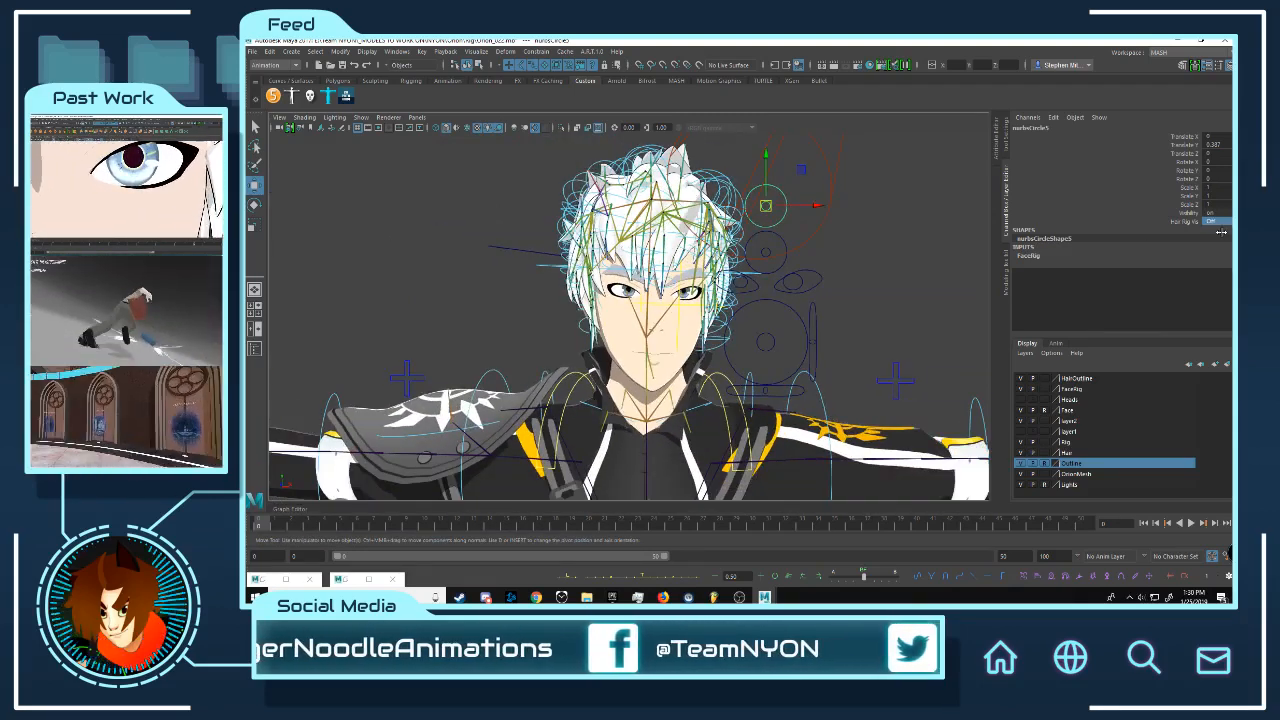
middle_click_drag(751, 315, 710, 278, "alt")
right_click_drag(710, 278, 729, 294, "alt")
left_click_drag(729, 294, 766, 303, "alt")
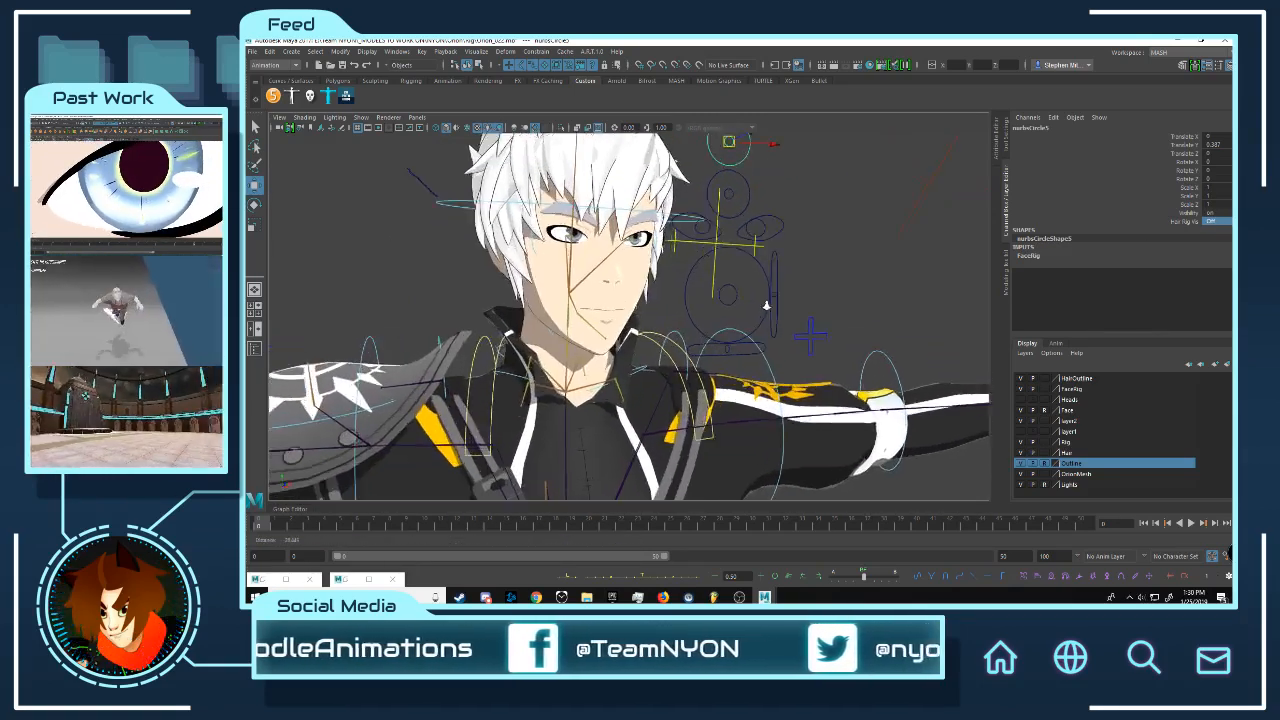
- Try rotating the head with its FK control ring, and undo the rotation
left_click(409, 235)
left_click(443, 192)
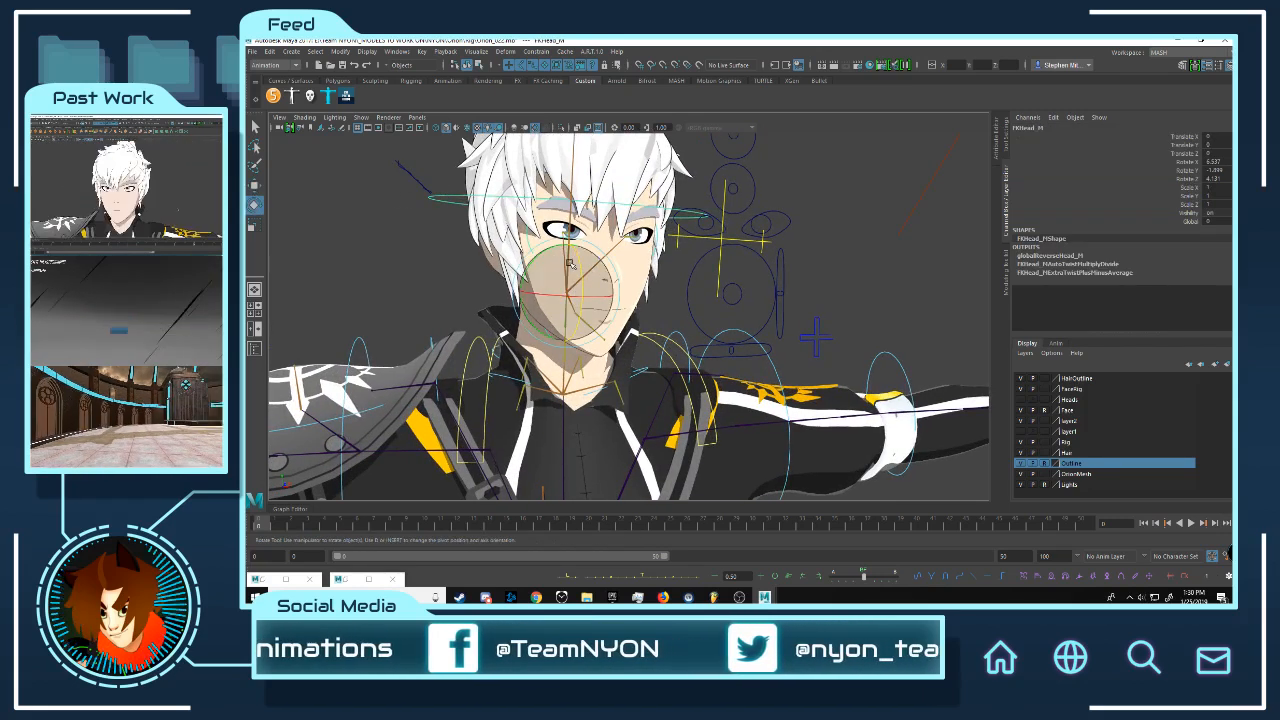
left_click_drag(577, 262, 570, 202)
key("ctrl+z")
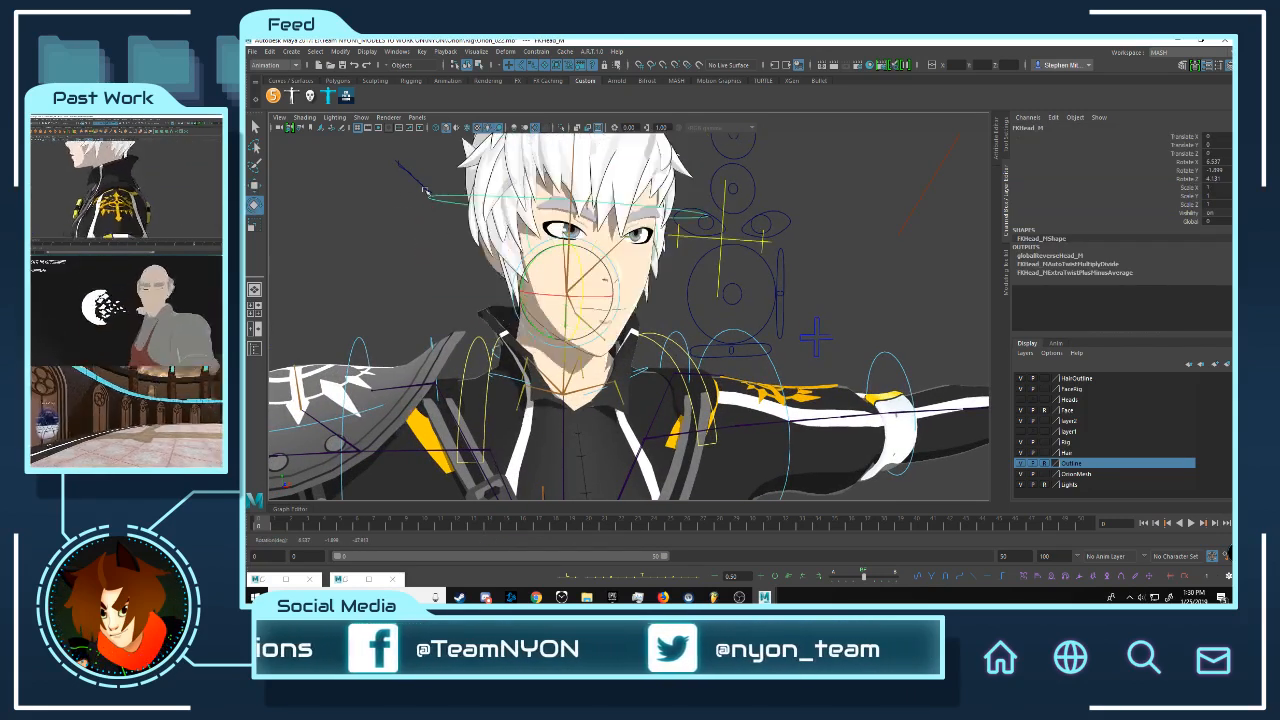
- Select the sine deformer handle beside the head and try scrubbing the Offset value of its sine1 input
left_click(405, 163)
middle_click_drag(651, 216, 682, 240, "alt")
right_click_drag(682, 240, 690, 243, "alt")
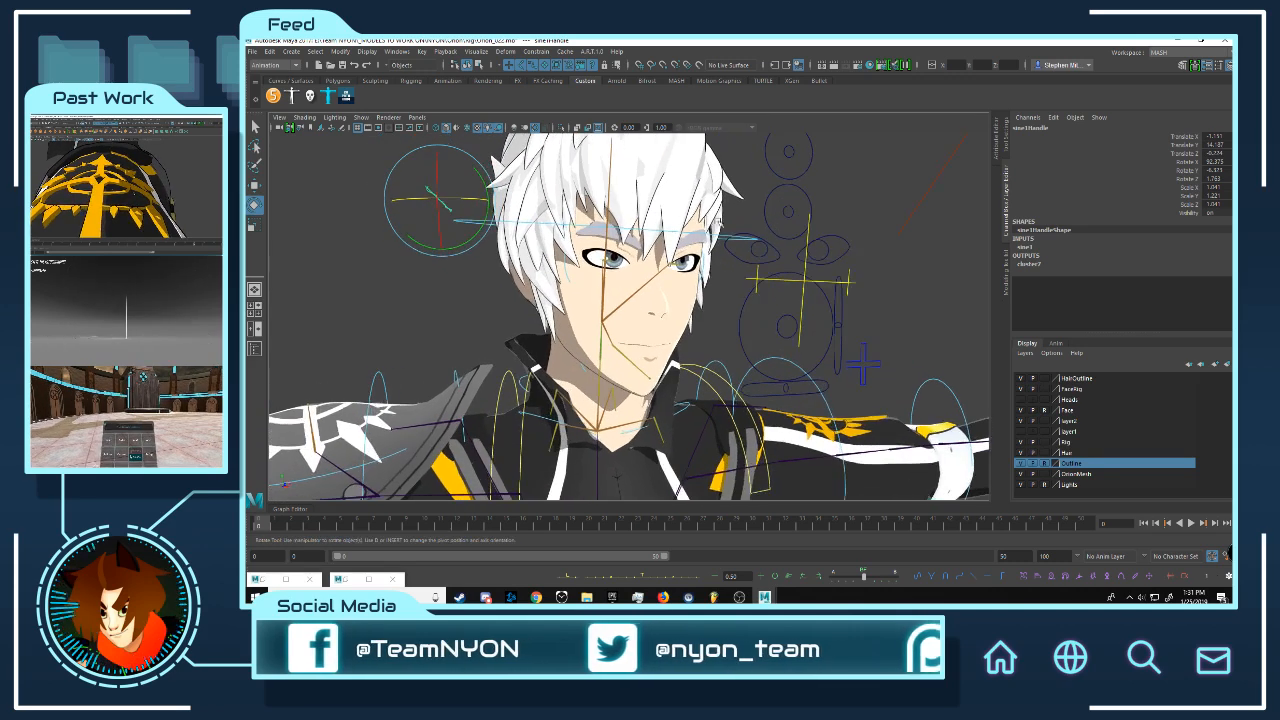
left_click(1040, 247)
left_click(1183, 291)
left_click(1186, 281)
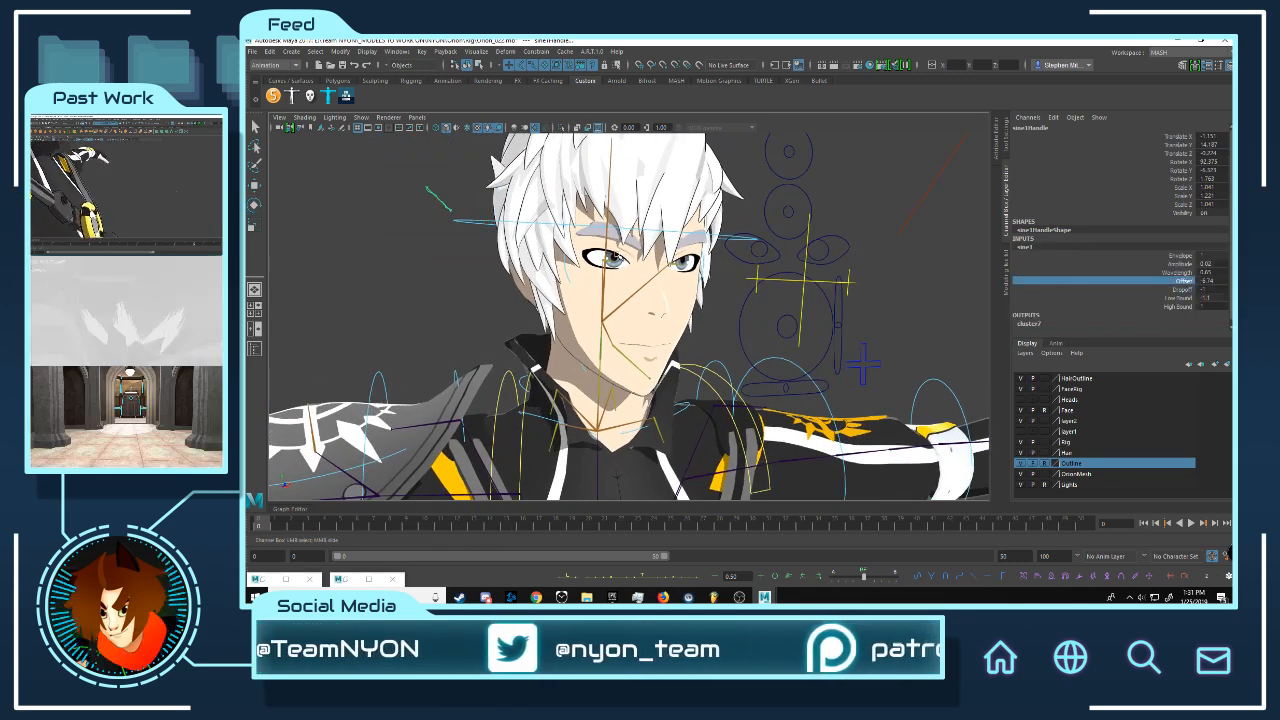
right_click_drag(682, 262, 618, 247, "alt")
middle_click_drag(618, 247, 638, 260, "alt")
left_click_drag(637, 258, 653, 276, "alt")
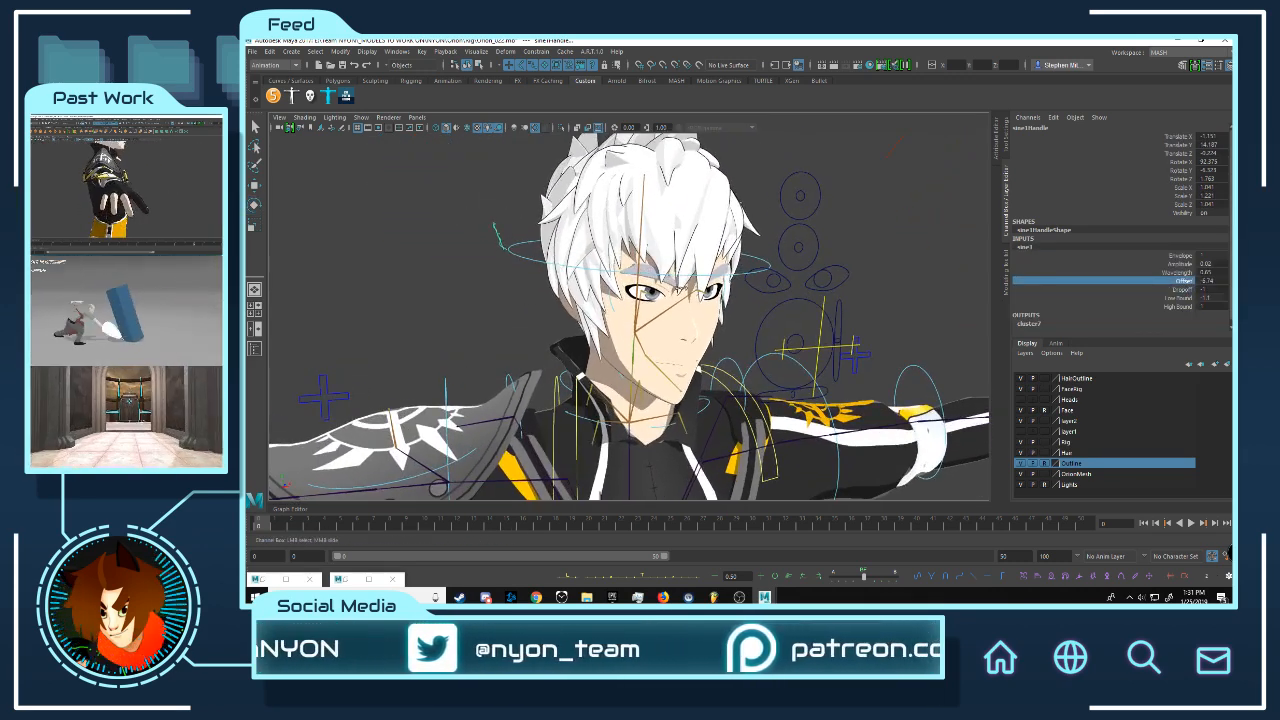
middle_click_drag(699, 293, 918, 308)
- Select the left front collar FK control and try rotating the collar flap back and forth about Z
middle_click_drag(739, 317, 735, 213, "alt")
left_click_drag(735, 213, 690, 230, "alt")
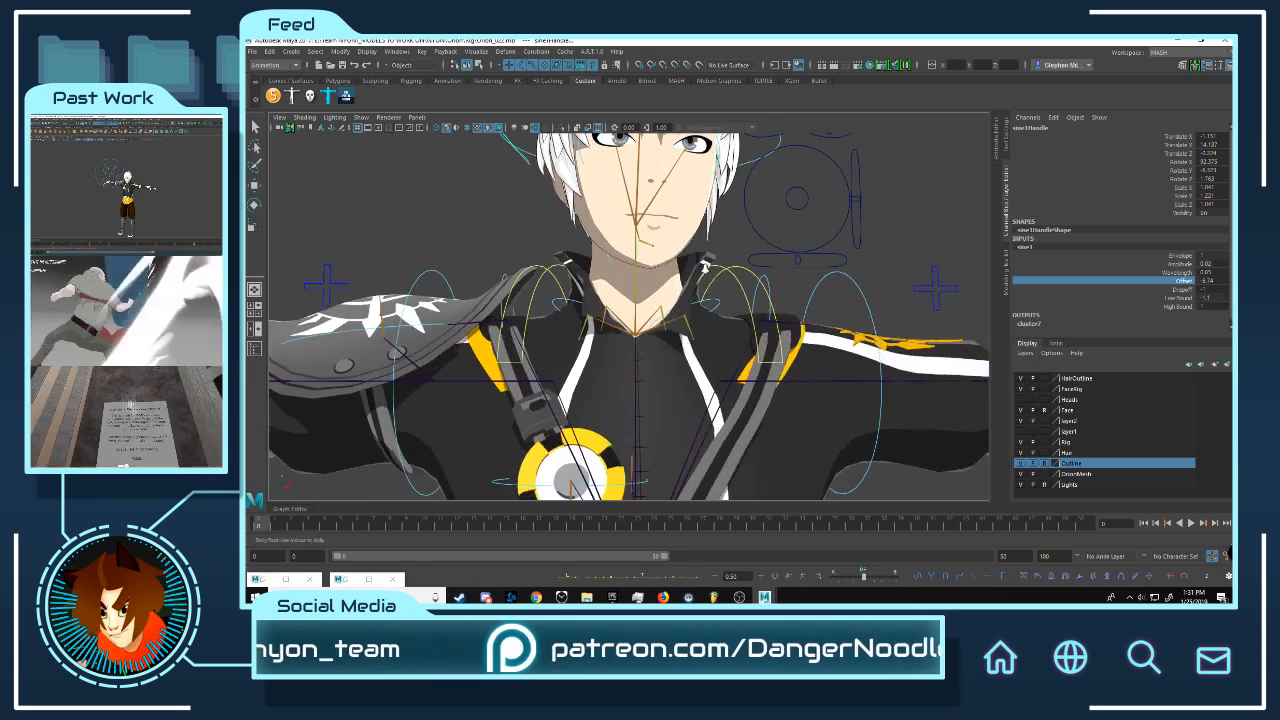
right_click_drag(690, 230, 748, 262, "alt")
left_click(756, 325)
left_click_drag(806, 280, 800, 284, "alt")
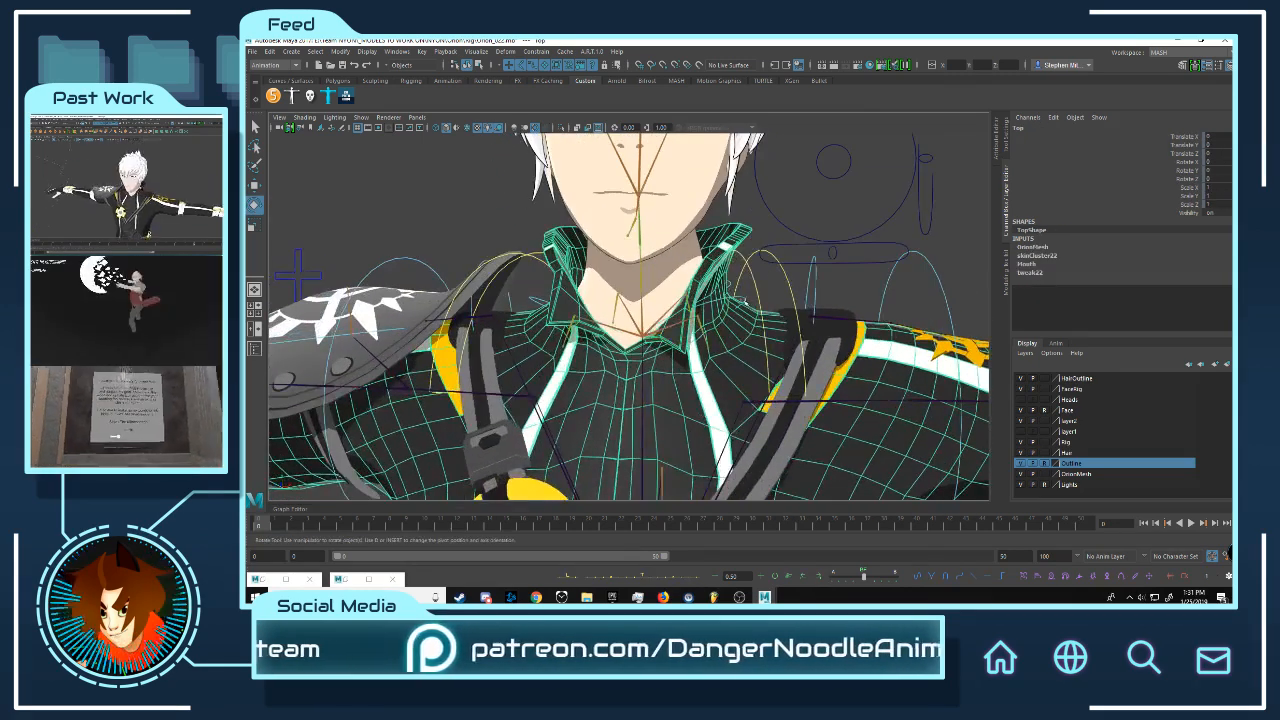
left_click(732, 302)
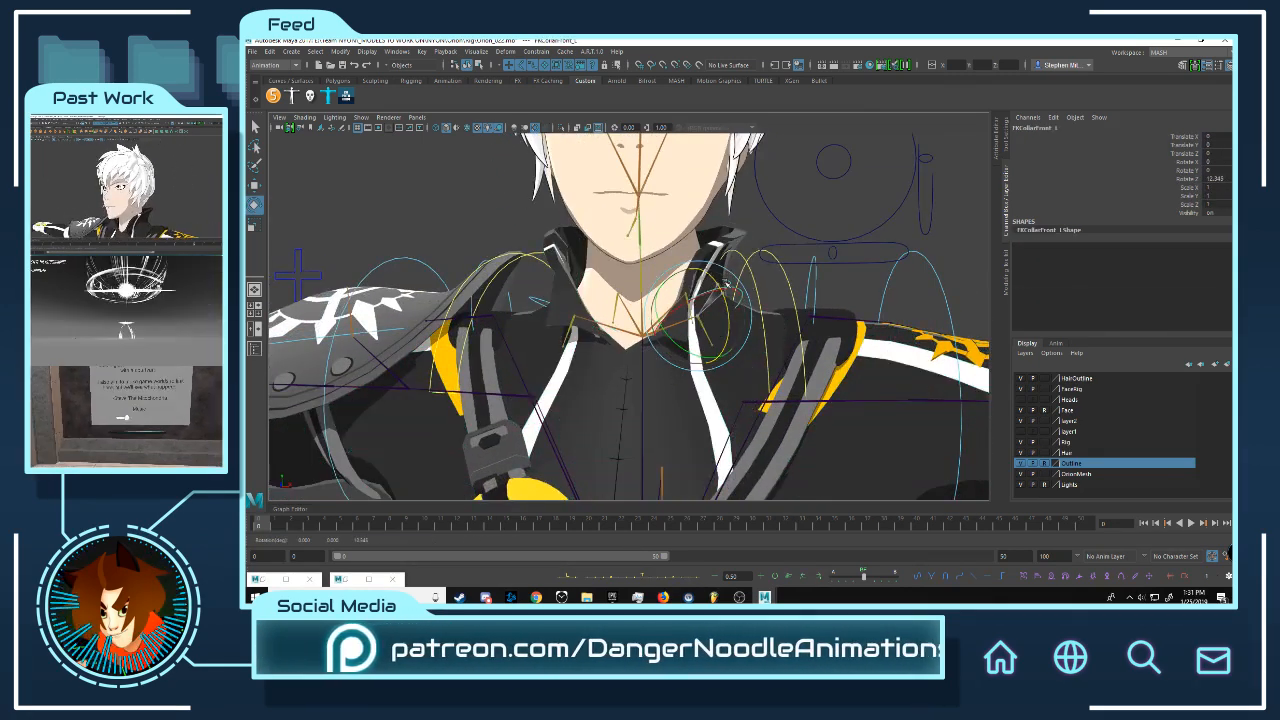
left_click_drag(726, 287, 747, 321)
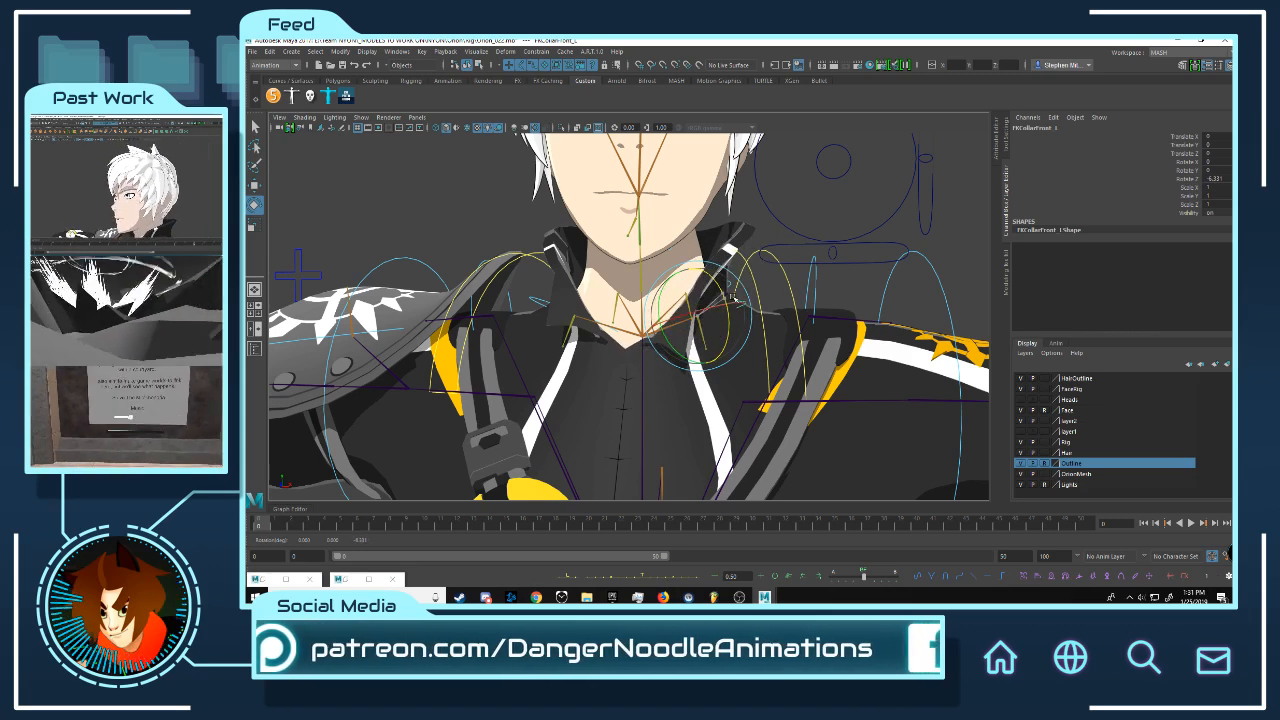
scroll(745, 285, "down", 5)
mouse_move(757, 271)
left_mouse_down("alt")
mouse_move(734, 246)
mouse_move(707, 255)
mouse_move(757, 266)
left_mouse_up("alt")
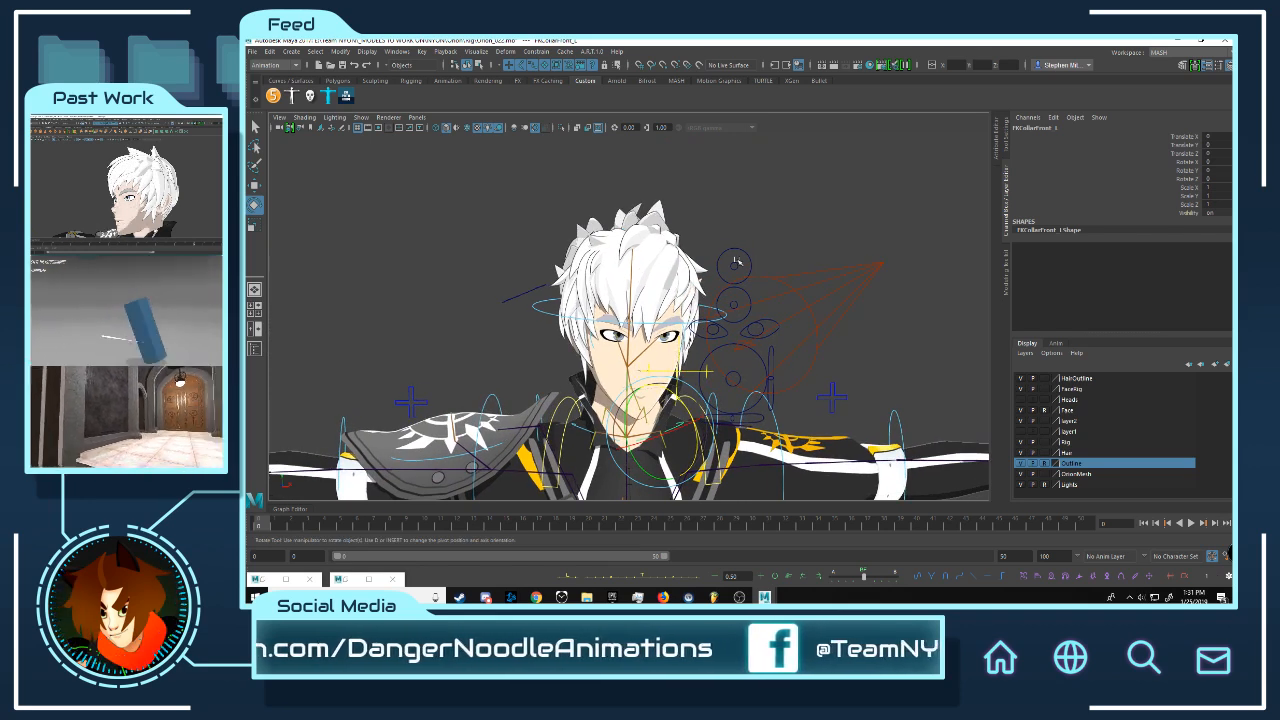
- Try moving the inner control of the uppermost facial circle with the Move tool, and undo the move
left_click(740, 265)
left_click(734, 265)
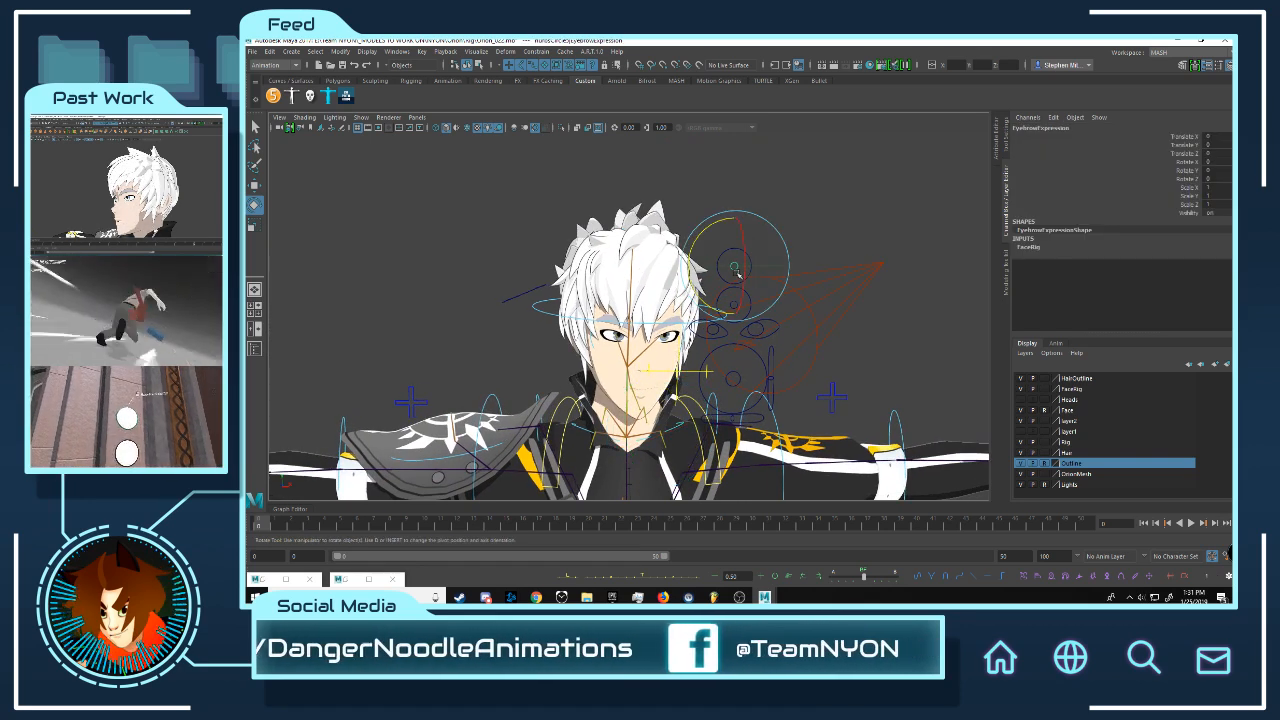
key("q")
key("w")
left_click_drag(735, 267, 747, 304)
key("ctrl+z")
- Examine the collar and shoulder controls around the neck up close, and open the skeleton rig-building panel
middle_click_drag(692, 458, 697, 360, "alt")
right_click_drag(665, 362, 690, 338, "alt")
mouse_move(690, 338)
left_mouse_down("alt")
mouse_move(765, 342)
mouse_move(700, 340)
left_mouse_up("alt")
right_click_drag(700, 340, 763, 340, "alt")
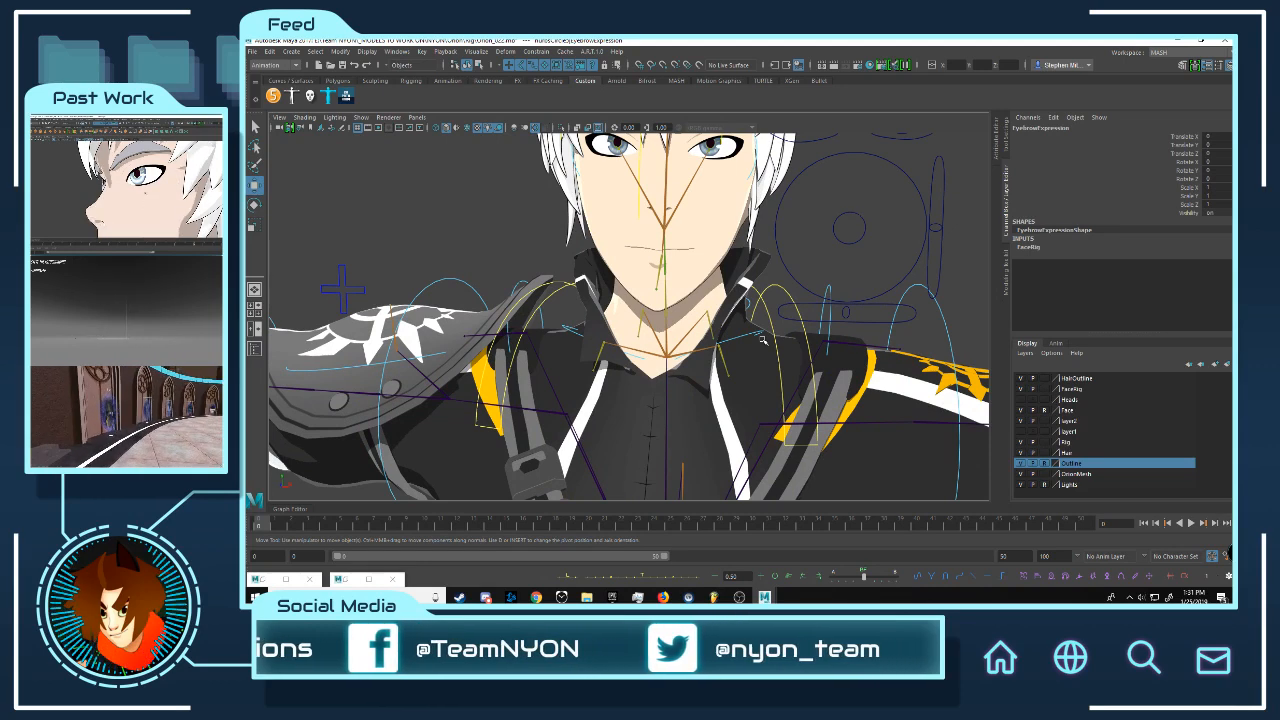
scroll(715, 302, "up", 5)
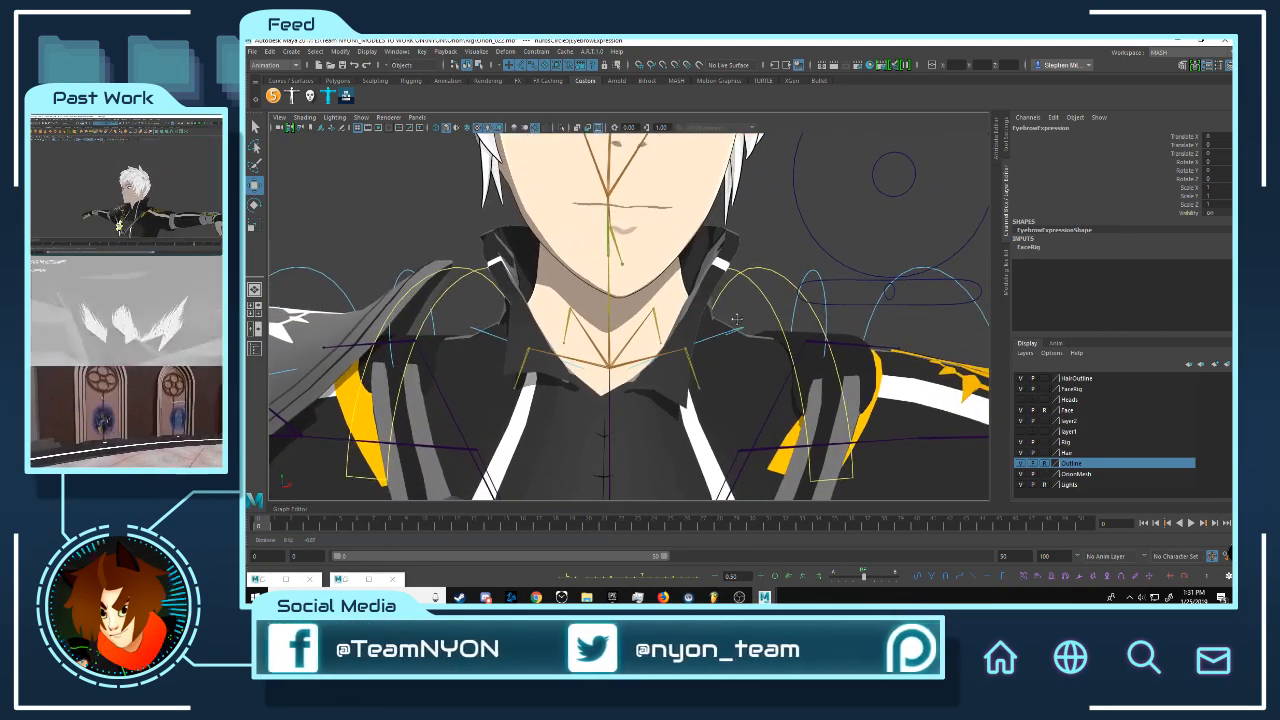
right_click_drag(729, 301, 650, 301, "alt")
mouse_move(650, 301)
left_mouse_down("alt")
mouse_move(715, 305)
mouse_move(660, 302)
left_mouse_up("alt")
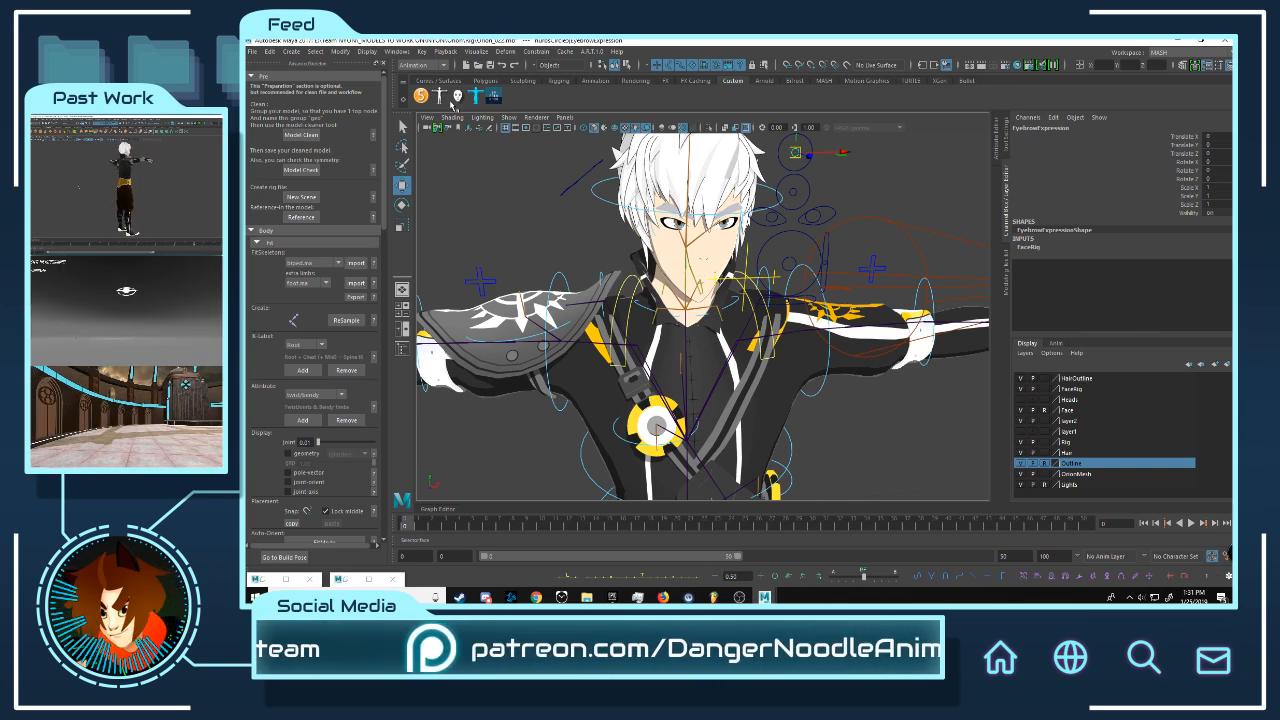
- Examine the face, facial controls and upper-body rig from different angles and distances
left_click_drag(698, 320, 720, 272, "alt")
middle_click_drag(736, 234, 708, 295, "alt")
scroll(708, 295, "up", 3)
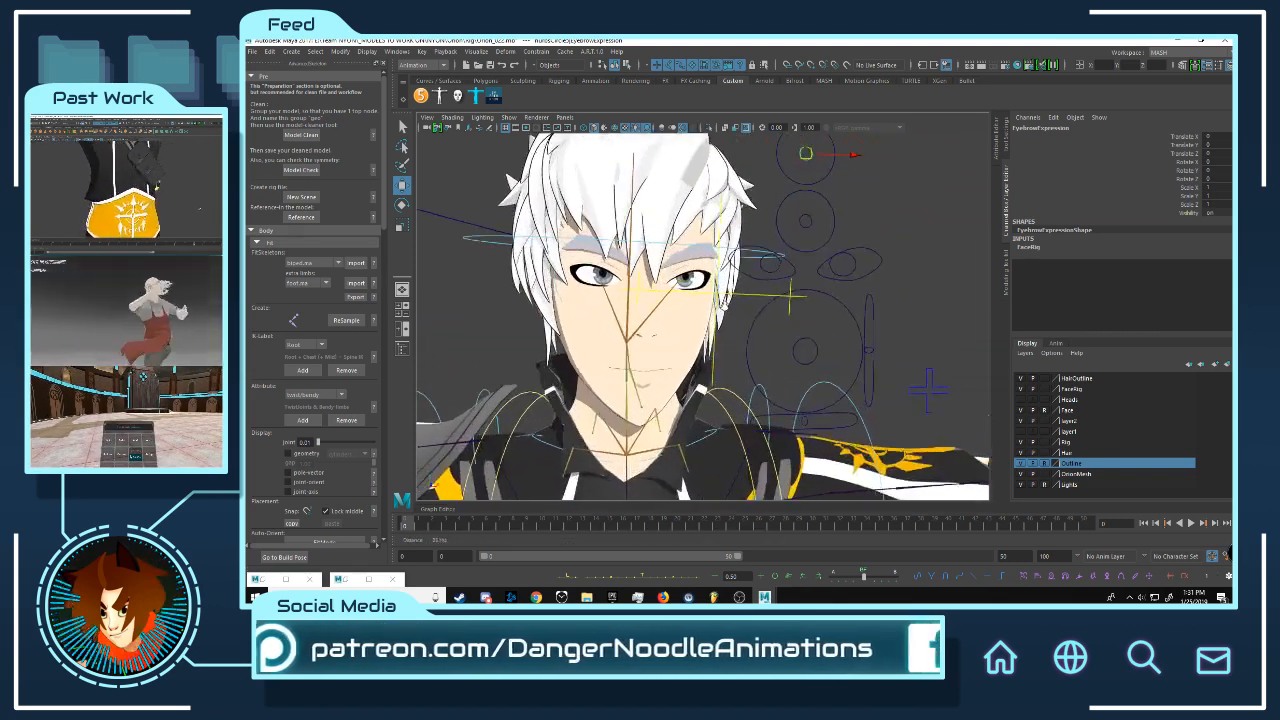
left_click_drag(708, 295, 698, 300, "alt")
scroll(694, 301, "down", 3)
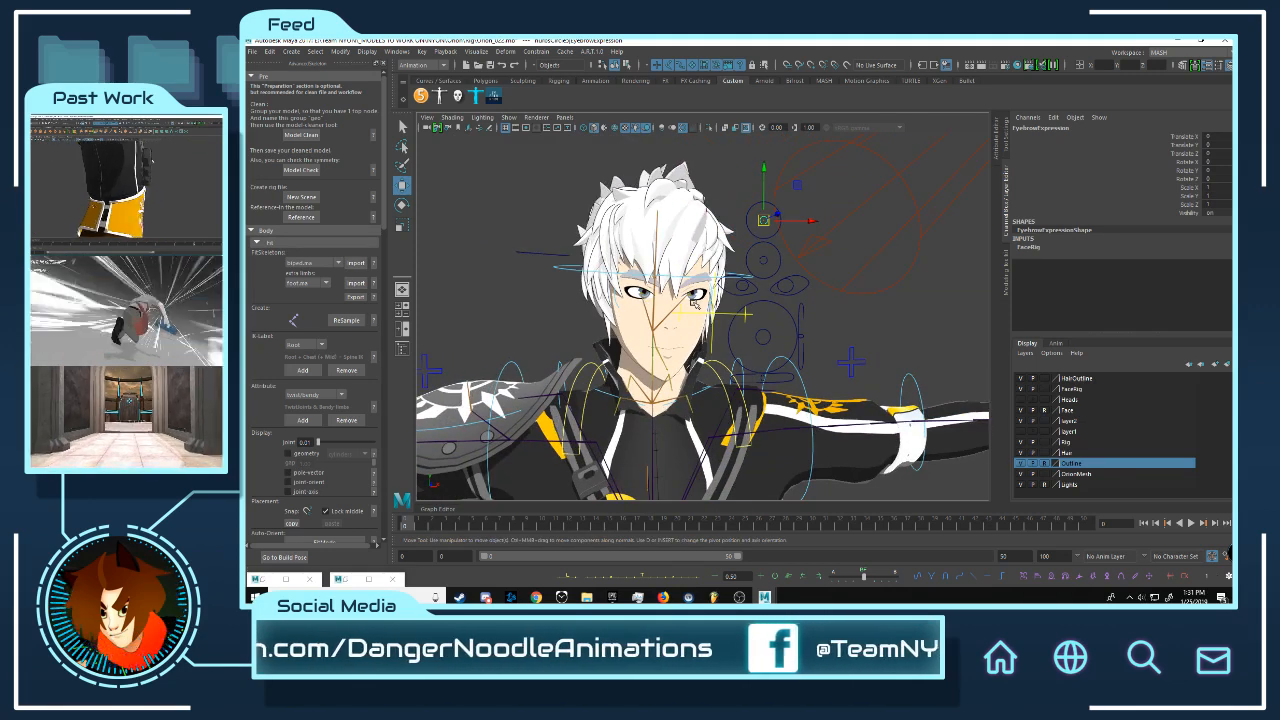
scroll(695, 302, "up", 3)
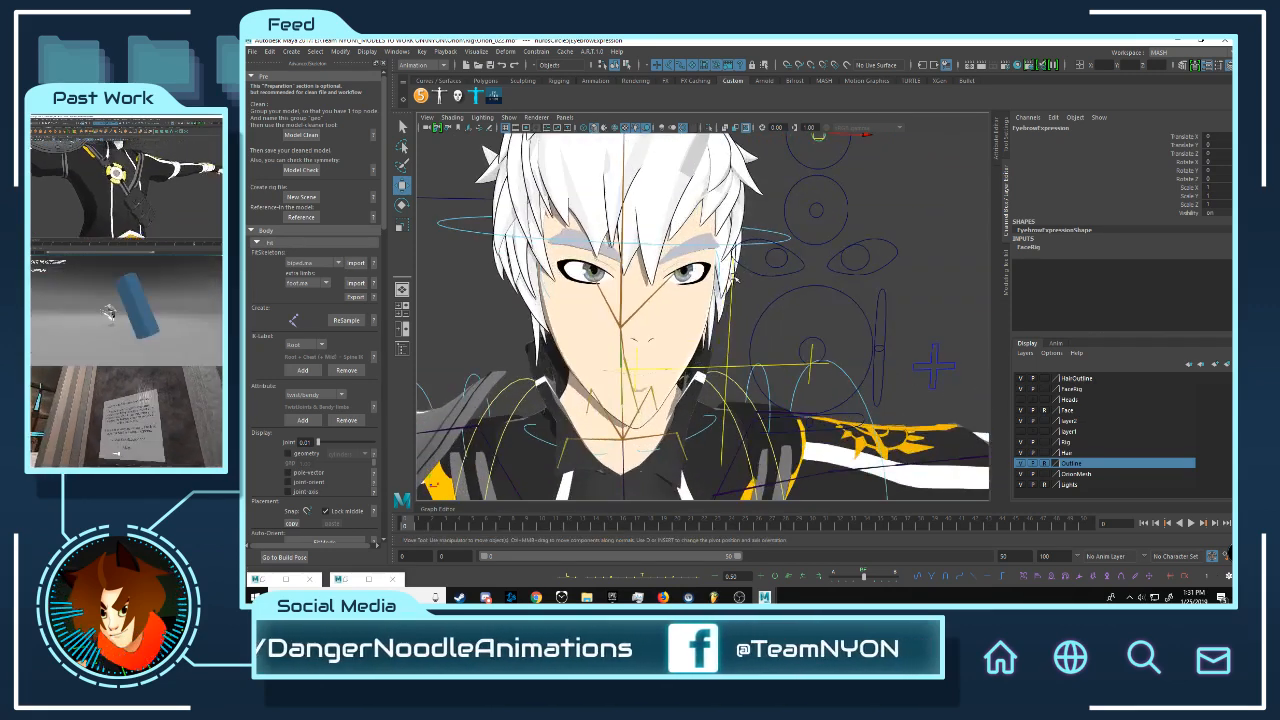
right_click_drag(737, 280, 708, 290, "alt")
left_click_drag(708, 290, 832, 229, "alt")
key("ctrl+z")
left_click_drag(793, 296, 730, 280, "alt")
right_click_drag(730, 280, 680, 286, "alt")
left_click_drag(680, 286, 732, 281, "alt")
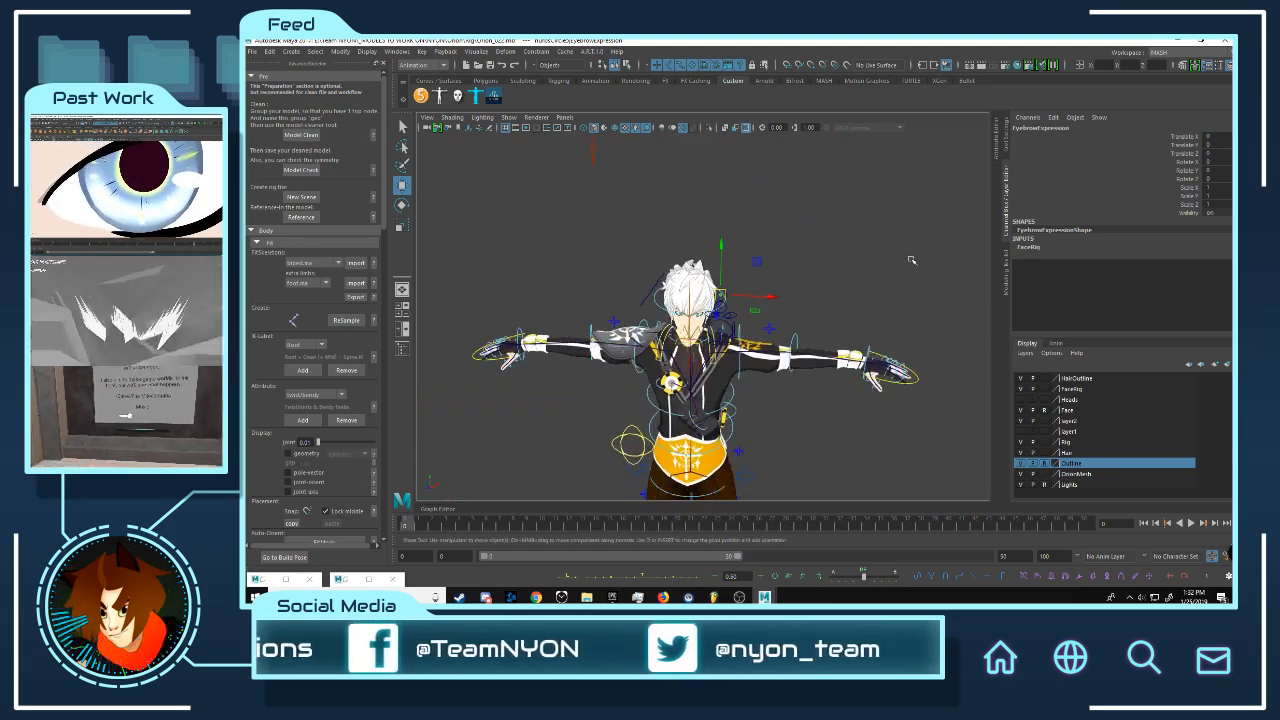
- Clear the selection and view the full-body rig from head to feet
left_click(911, 260)
middle_click_drag(792, 452, 706, 249, "alt")
right_click_drag(706, 249, 730, 284, "alt")
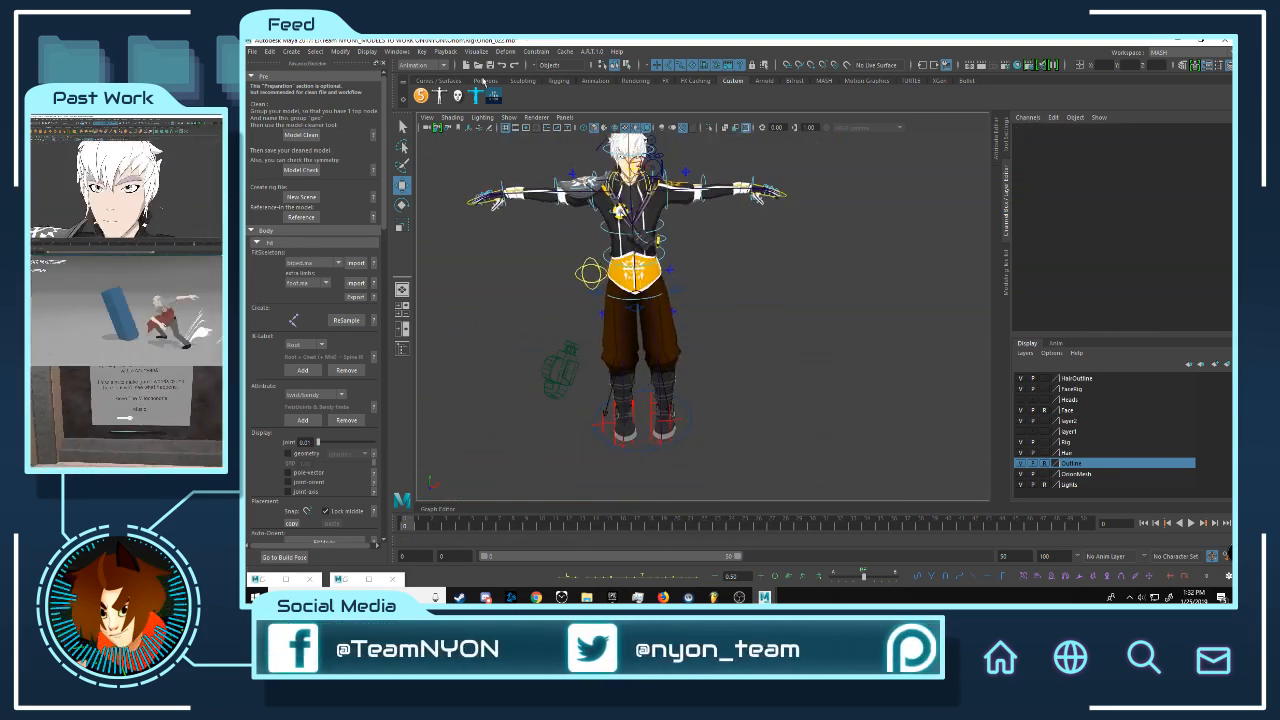
- Create a polygon sphere beside the character's feet and raise it above the ground plane
left_click(440, 81)
left_click(485, 83)
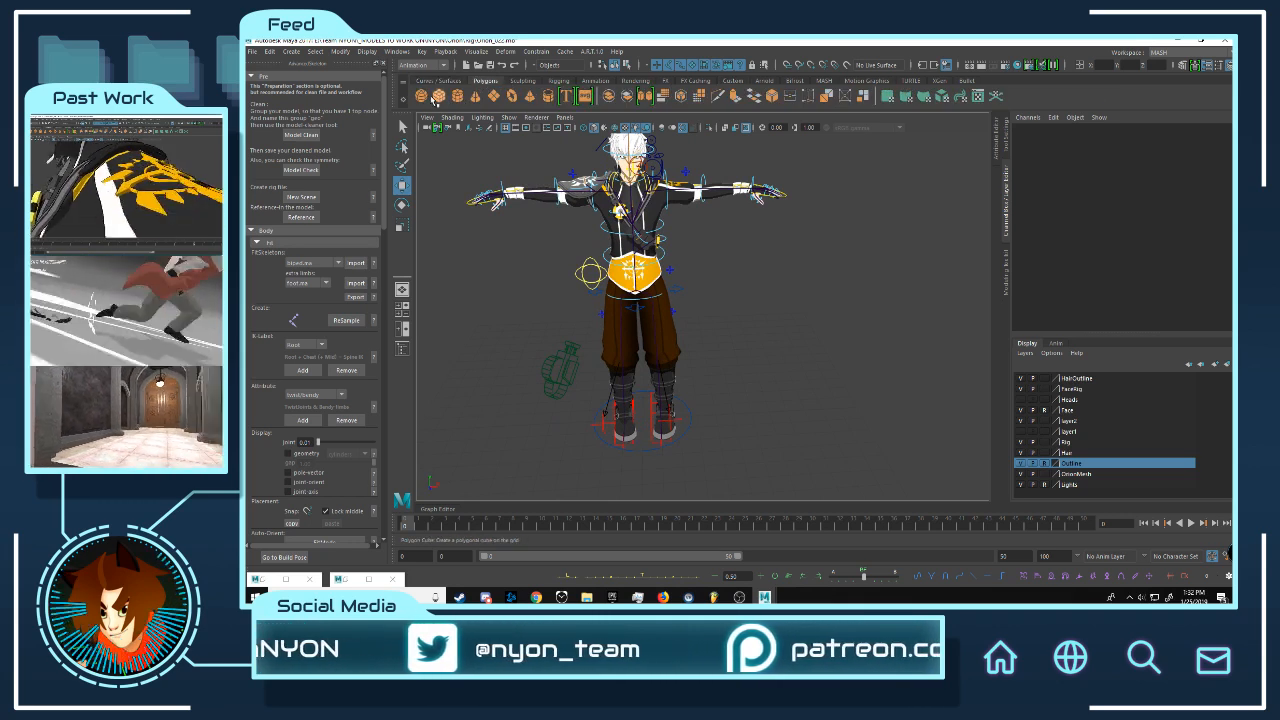
middle_click_drag(730, 377, 690, 336, "alt")
left_click_drag(724, 369, 758, 400)
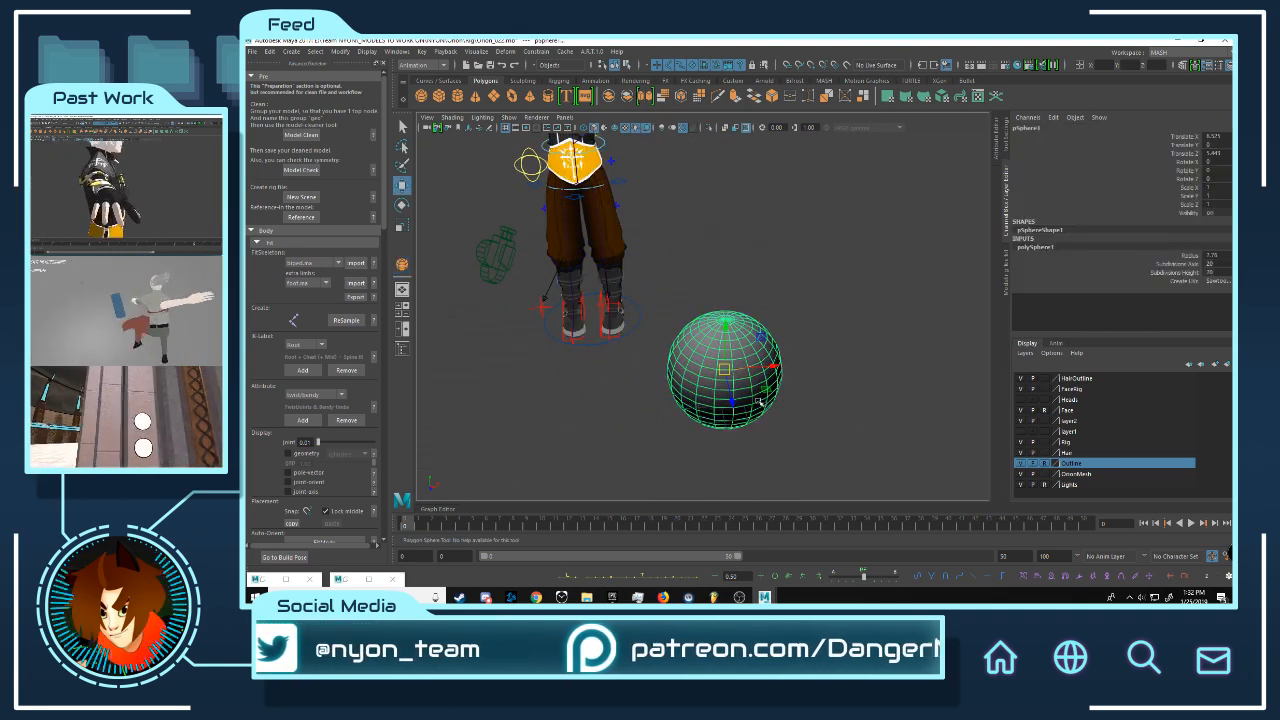
left_click_drag(726, 328, 726, 214)
left_click_drag(735, 260, 705, 245, "alt")
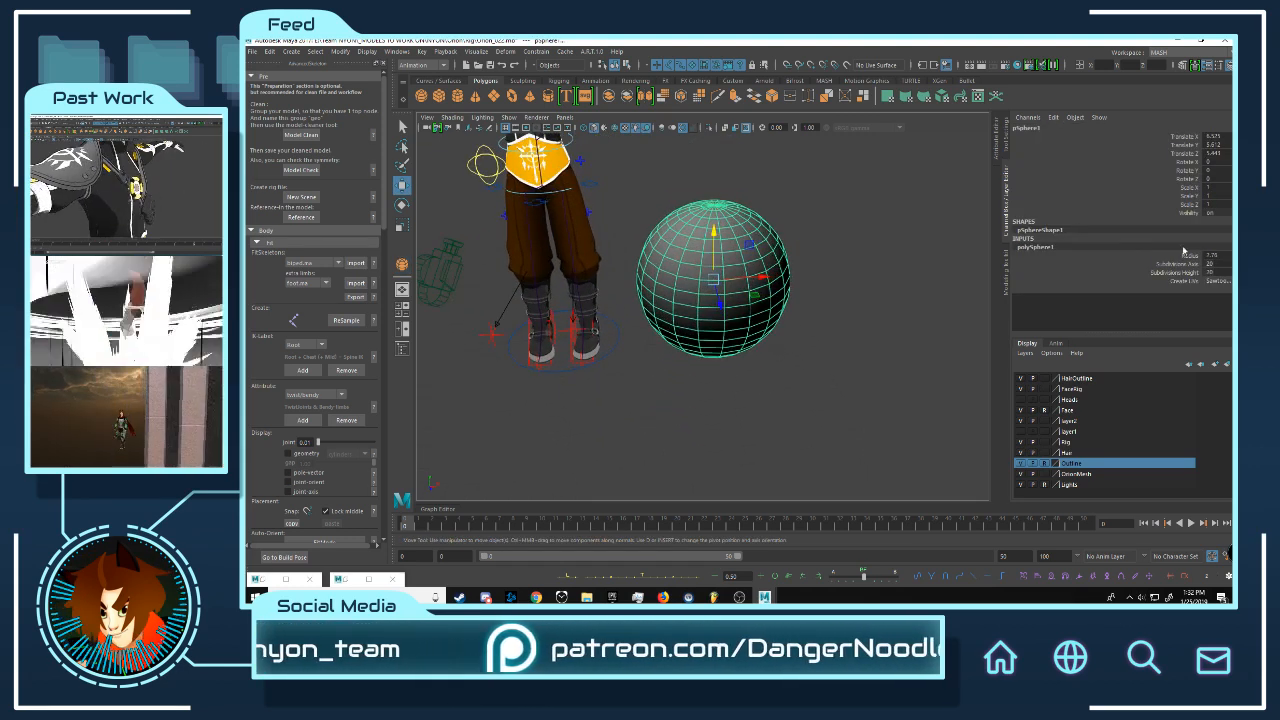
- Reduce the sphere's Subdivisions Axis to 4 to give it four flat sides
left_click(1190, 273)
left_click(1187, 264)
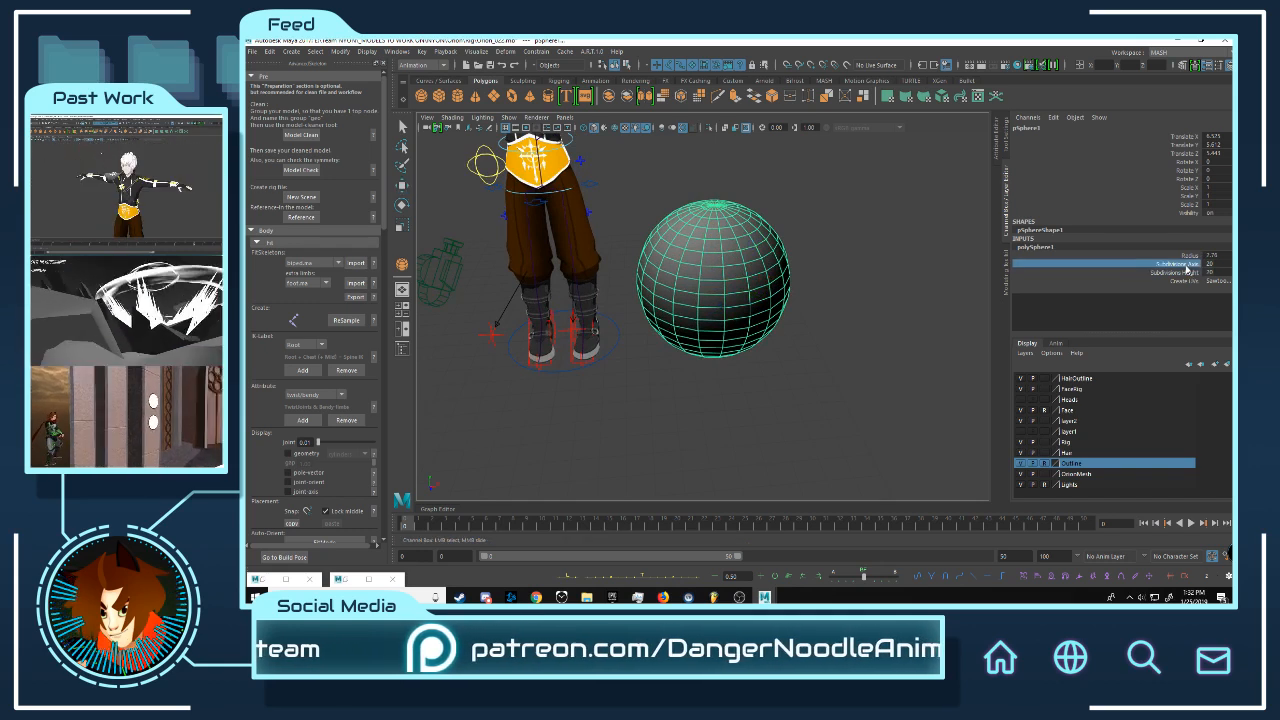
middle_click_drag(695, 295, 604, 307)
left_click_drag(837, 260, 793, 281, "alt")
left_click_drag(807, 296, 760, 290, "alt")
- Select the whole column of faces on one side and narrow it with the Scale tool's axis orientation set to Component
right_click(728, 272)
right_click_drag(729, 272, 728, 299)
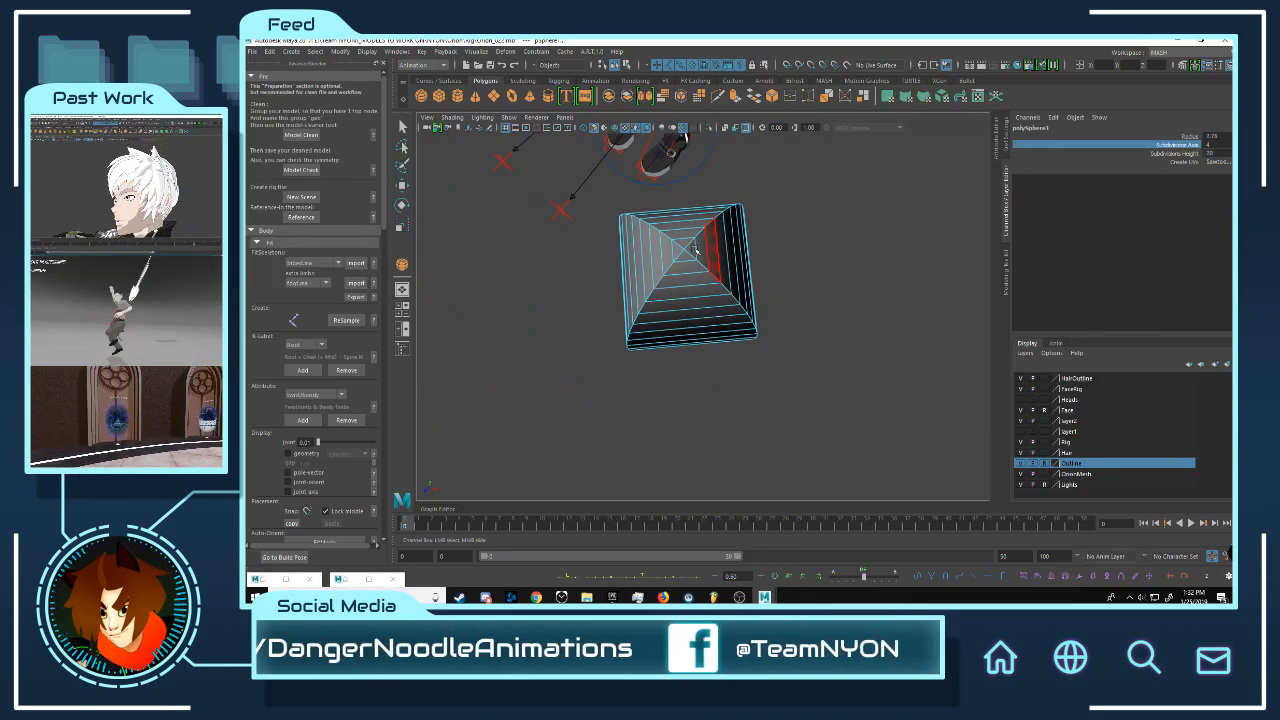
left_click(712, 252)
key("q")
double_click(701, 251, "shift")
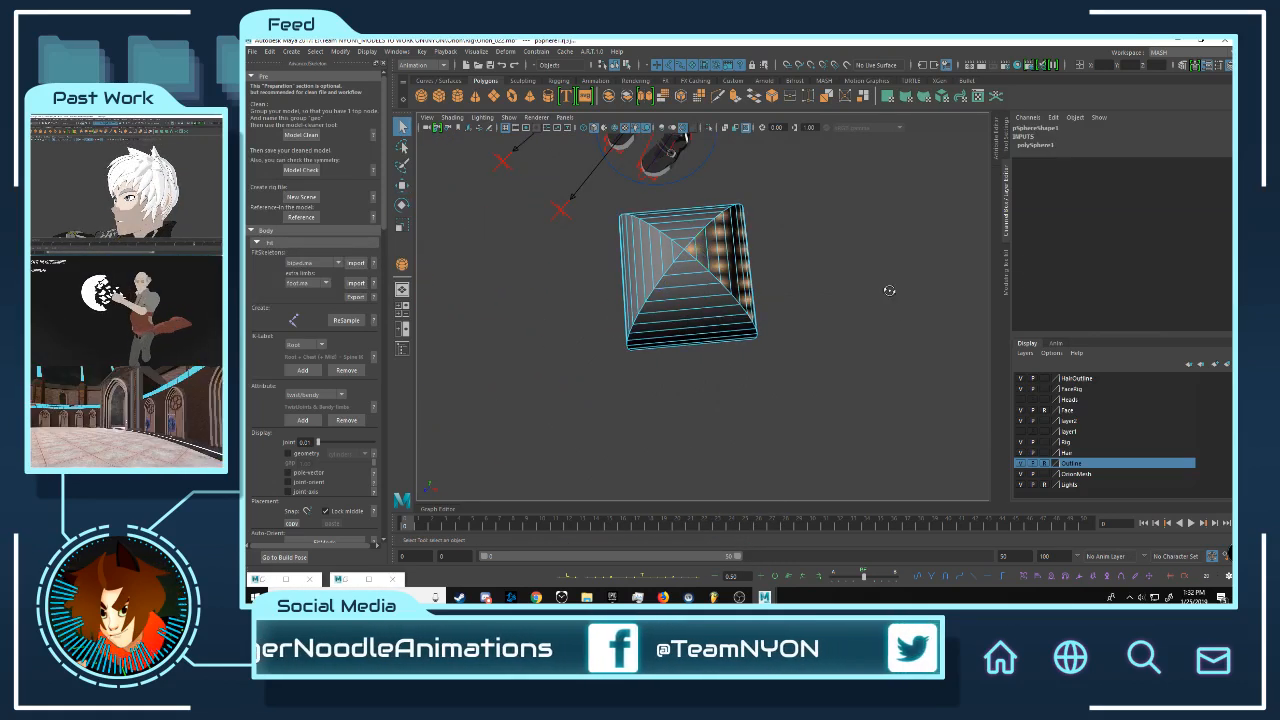
left_click_drag(889, 290, 837, 277, "alt")
key("r")
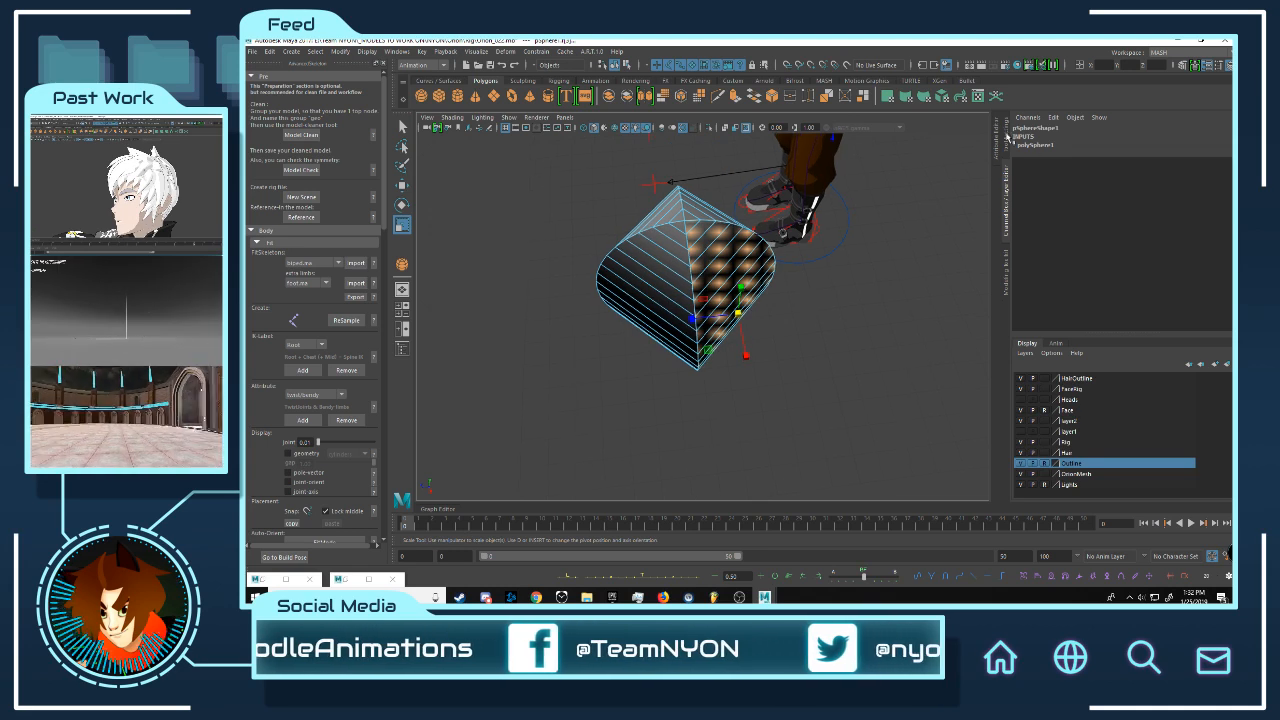
left_click(1000, 135)
left_click(1130, 148)
left_click(1108, 177)
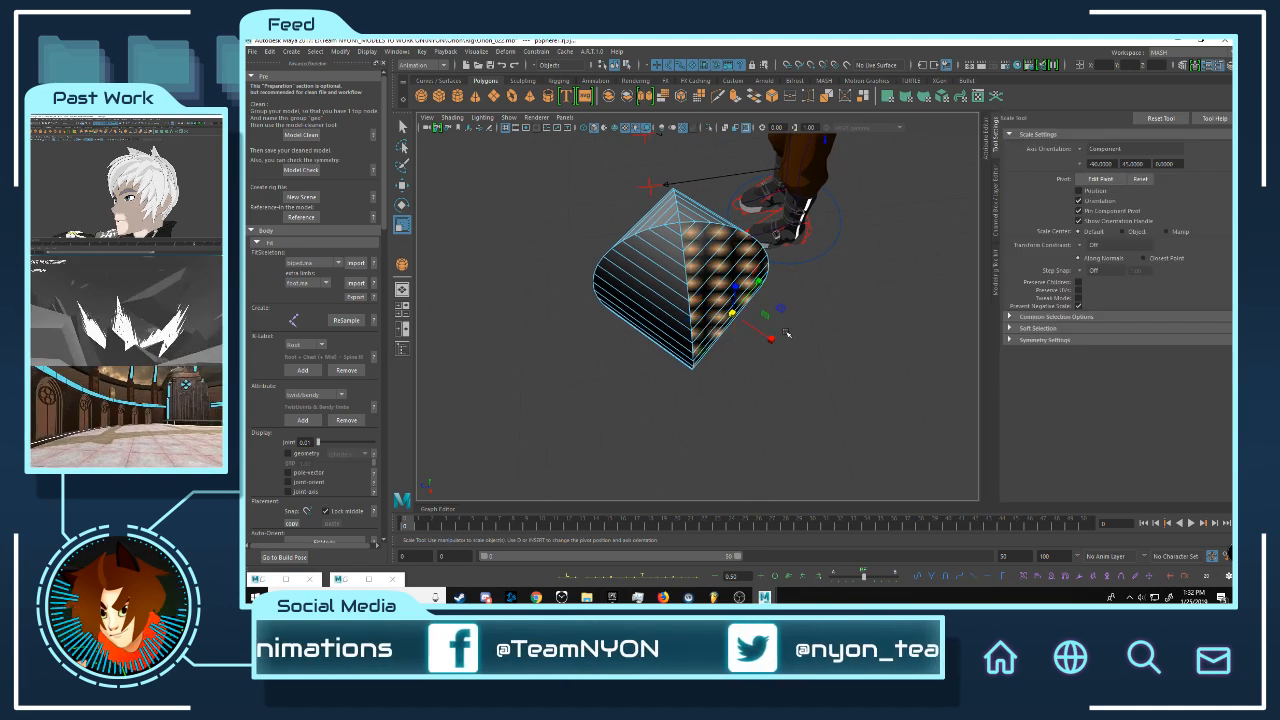
left_click_drag(787, 333, 734, 326, "alt")
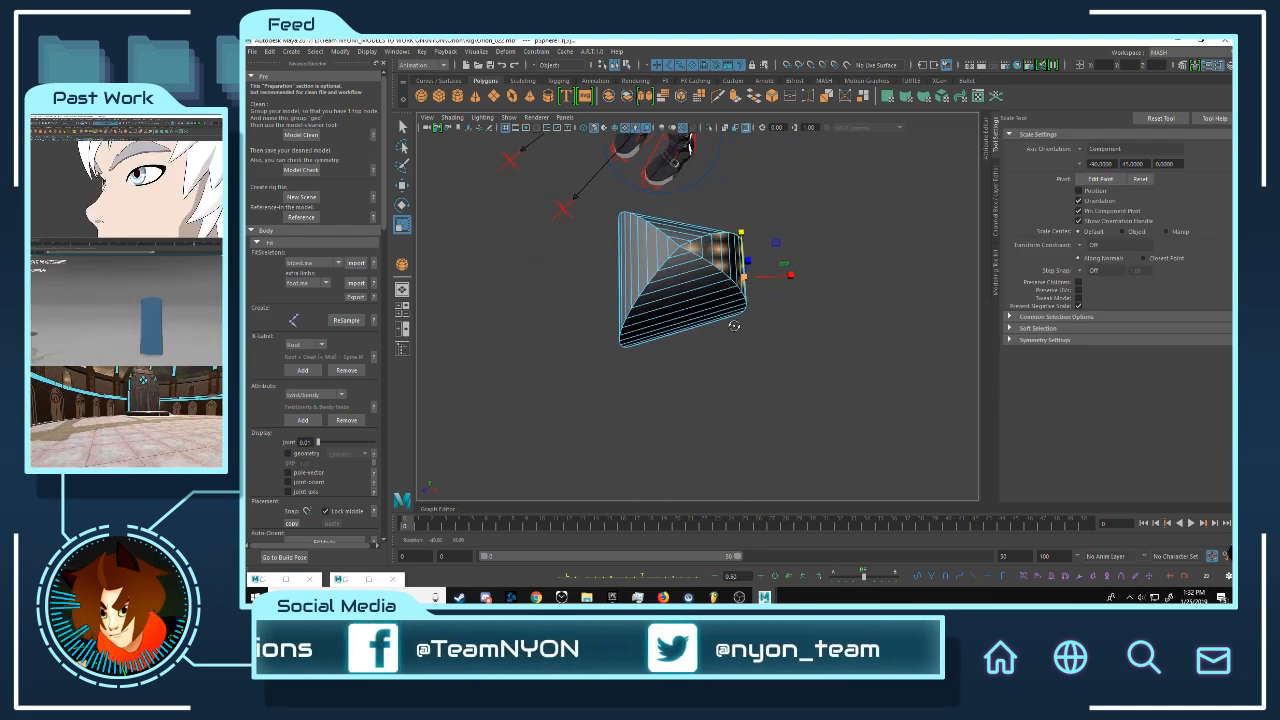
right_click_drag(694, 268, 744, 251)
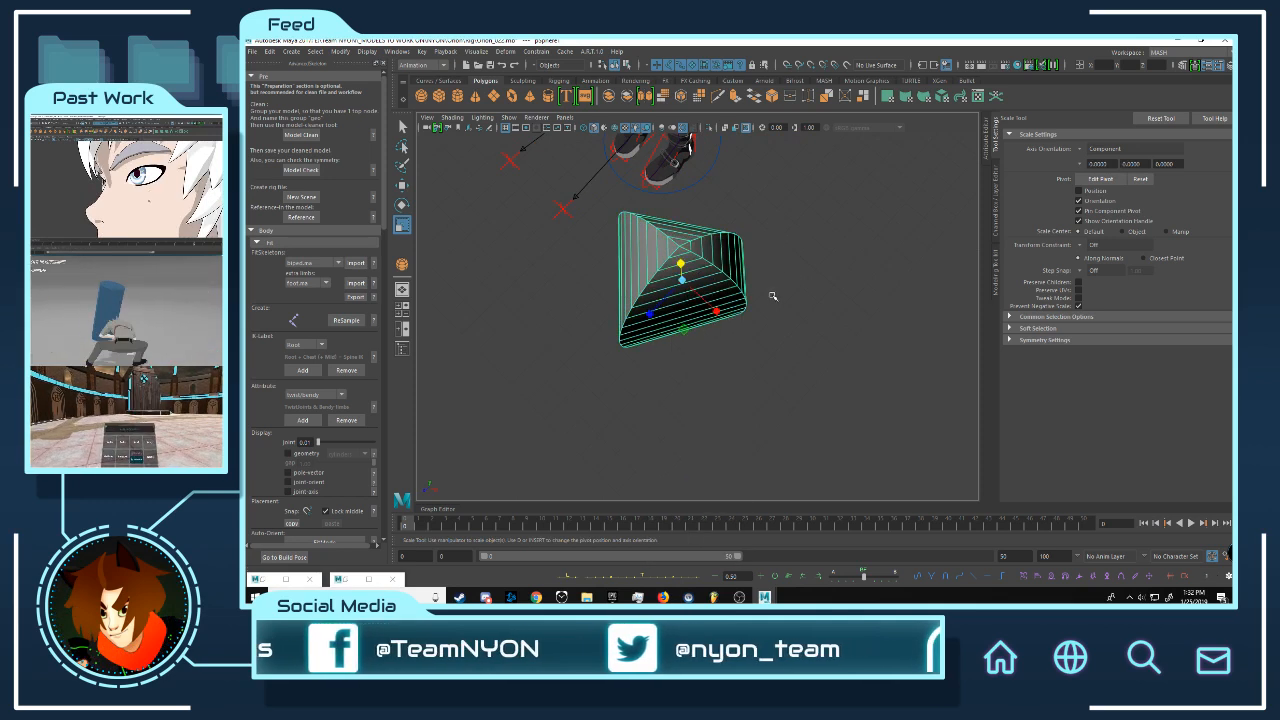
- Set the axis orientation to Object, rotate the shape's pivot to line up with its sides, and scale it into an elongated form
left_click(1090, 148)
left_click(1105, 158)
left_click_drag(800, 285, 700, 296, "alt")
key("e")
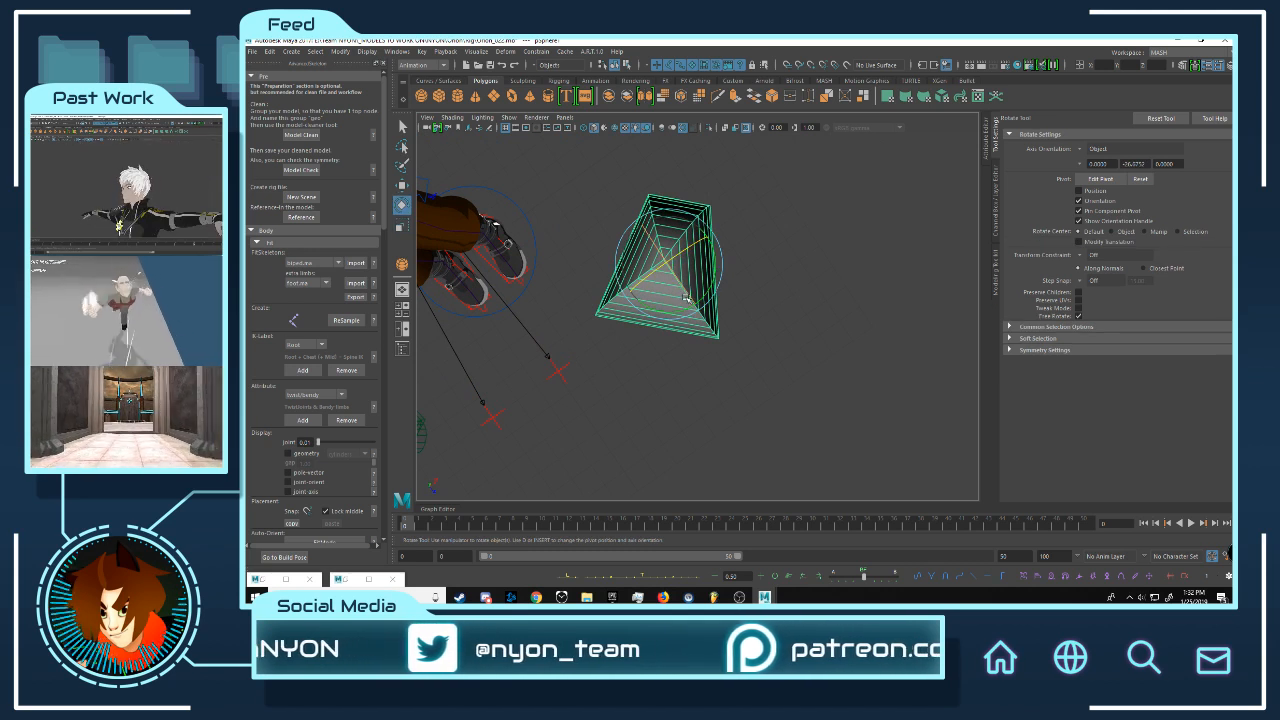
key("Insert")
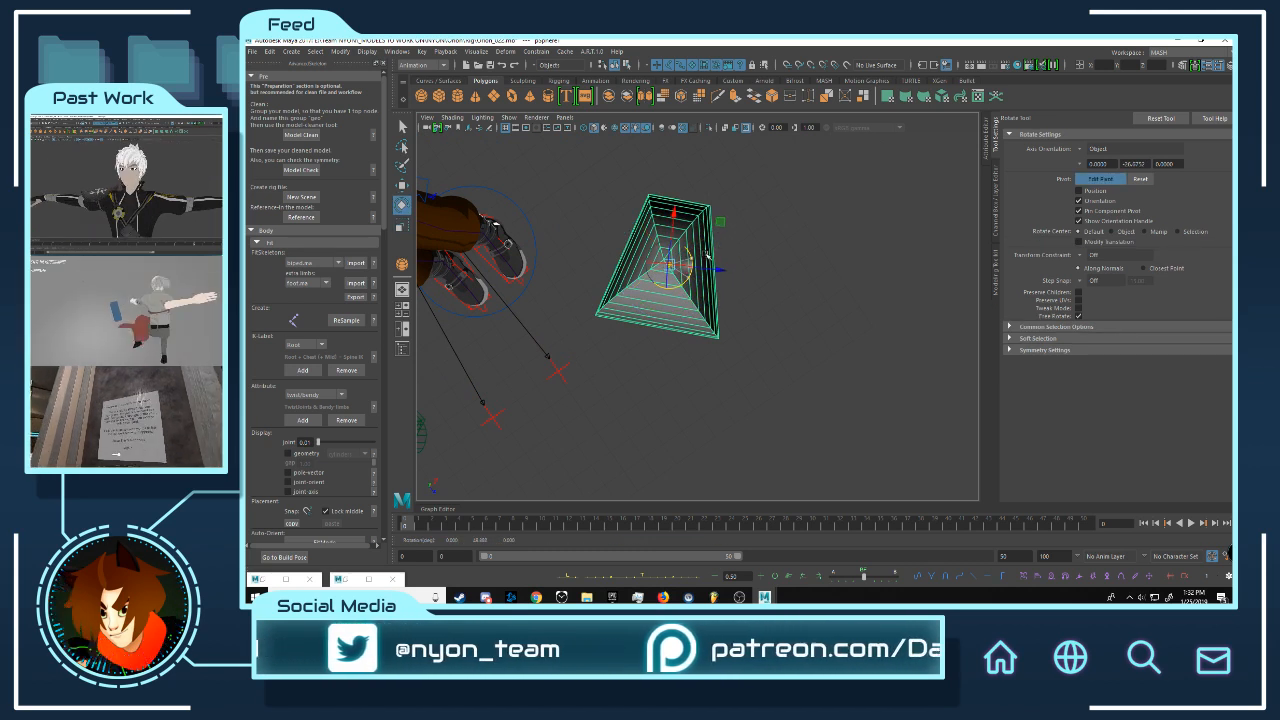
key("r")
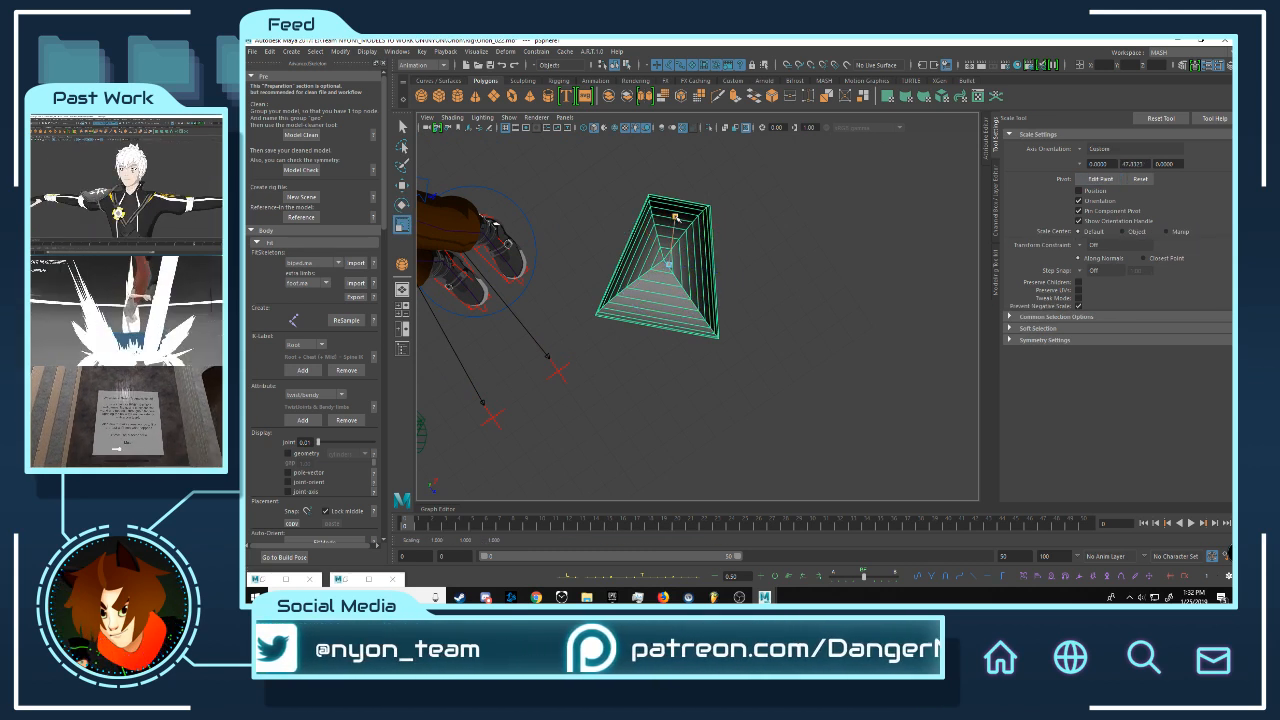
left_click_drag(675, 217, 681, 304, "alt")
- Pull the shape's lowest vertex downward with Soft Select, using a reduced falloff radius
right_click_drag(681, 304, 681, 345)
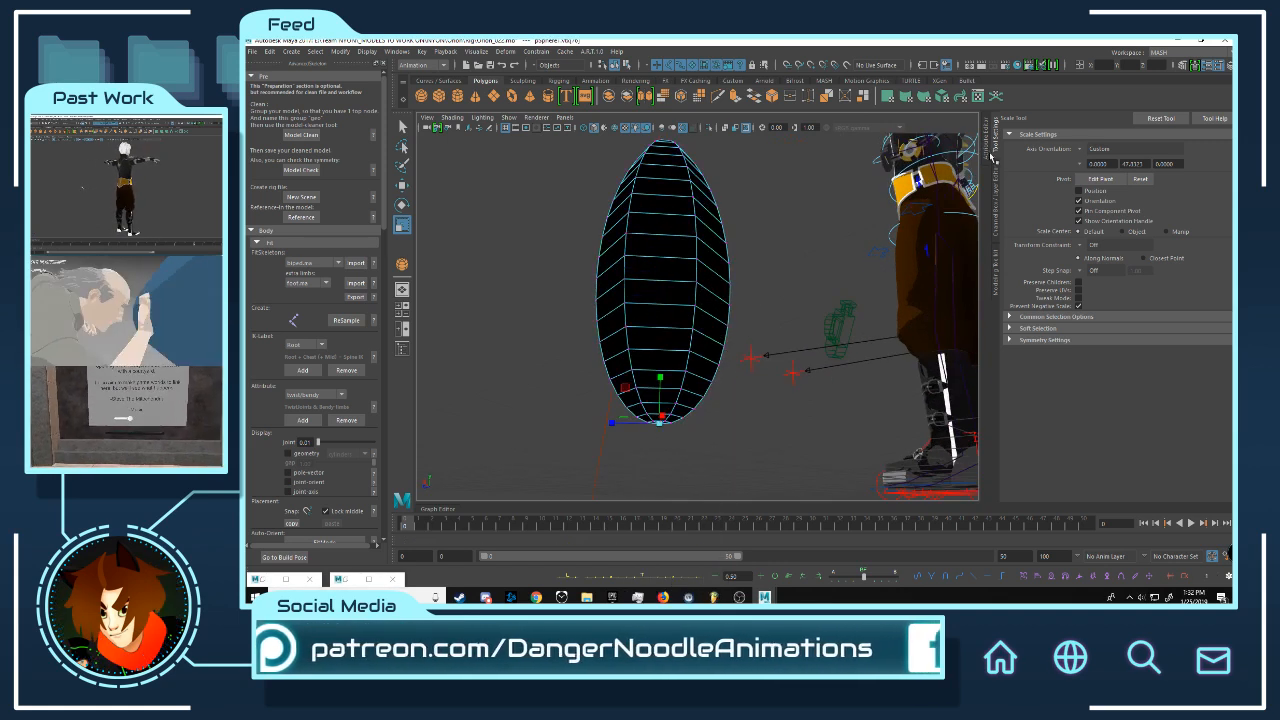
left_click(1024, 329)
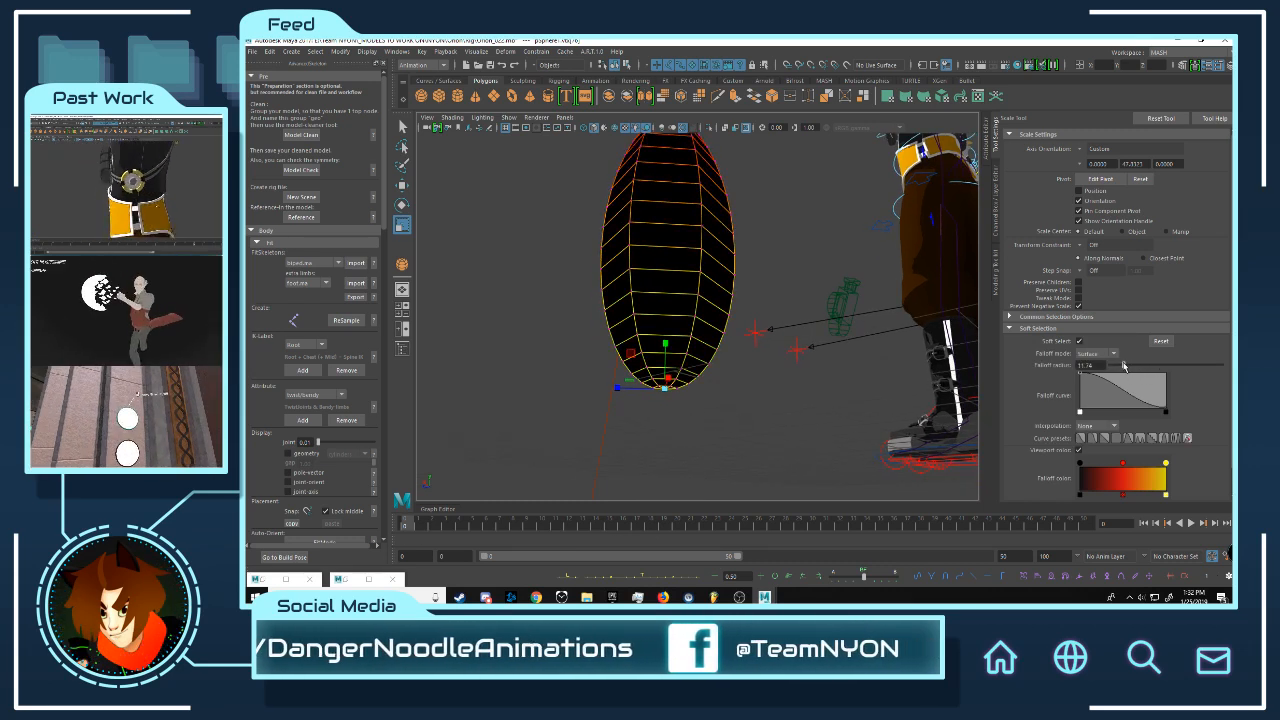
left_click_drag(1124, 366, 1122, 366)
key("w")
left_click_drag(665, 342, 665, 446)
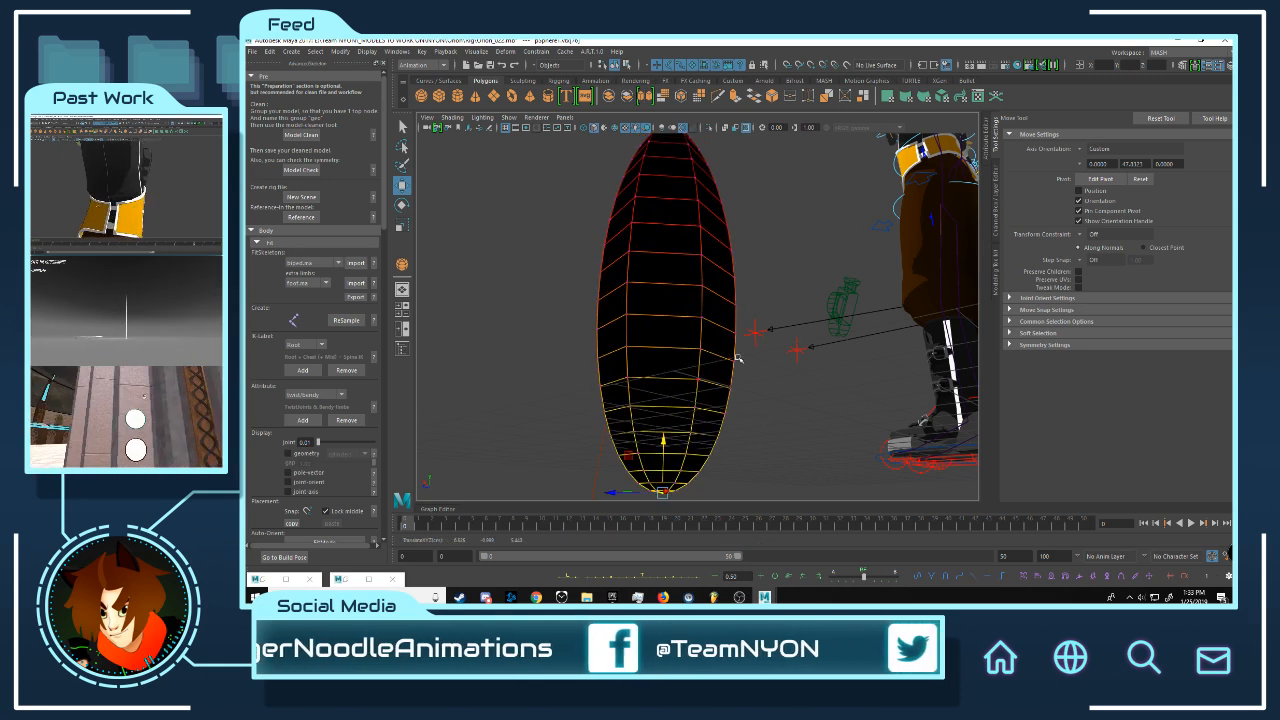
- Decrease the soft-selection falloff radius further and extend the shape's tip downward again
scroll(739, 358, "down", 6)
left_click_drag(739, 358, 768, 309, "alt")
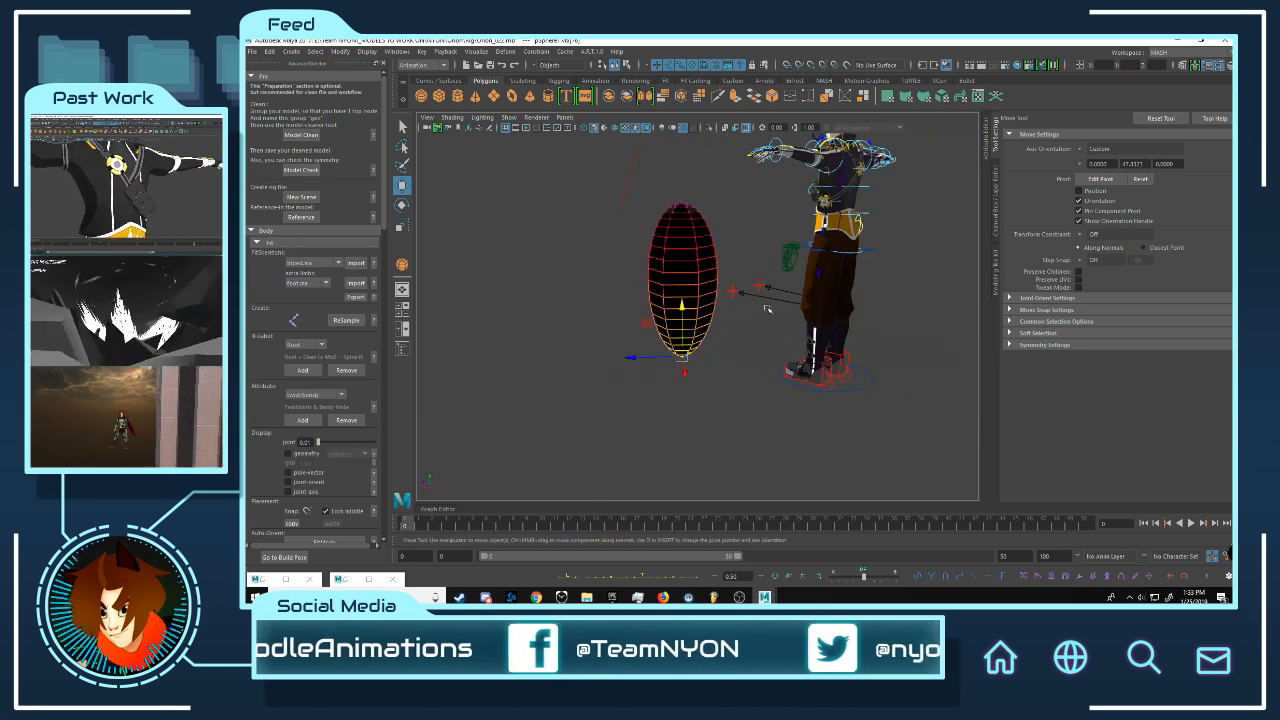
scroll(768, 309, "up", 2)
left_click(1030, 333)
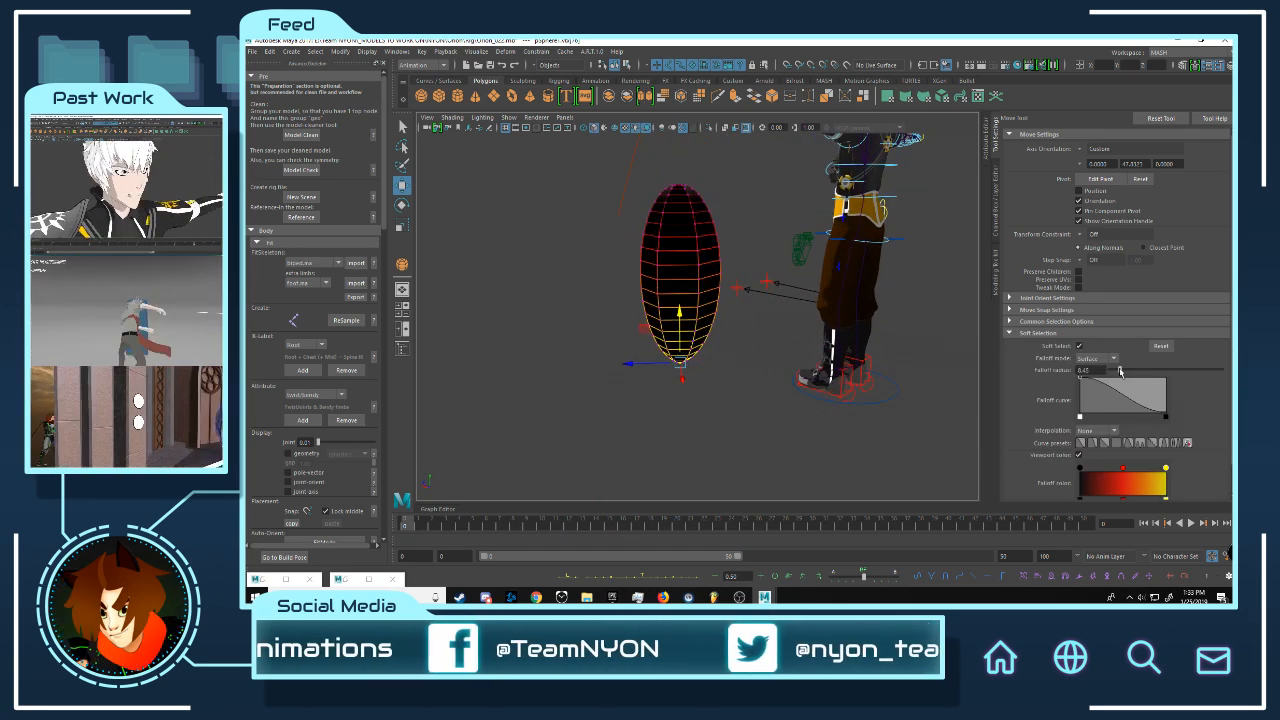
left_click_drag(1120, 370, 1118, 372)
middle_click_drag(608, 286, 608, 254, "alt")
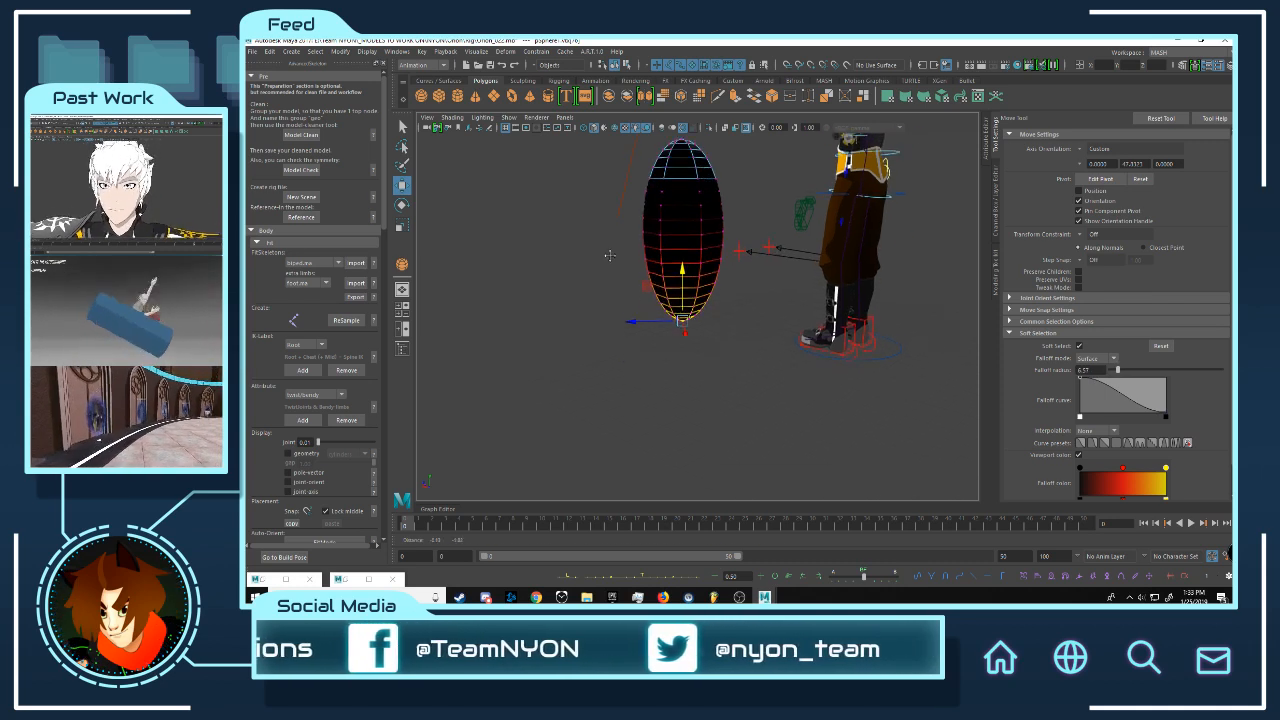
left_click_drag(685, 268, 689, 339)
- Taper the shape's lower end with soft-selected scaling, and rotate the whole shape to tilt it
key("r")
mouse_move(666, 400)
left_mouse_down("alt")
mouse_move(677, 409)
mouse_move(669, 378)
left_mouse_up("alt")
left_click_drag(677, 352, 677, 266, "alt")
right_click_drag(676, 266, 735, 248)
left_click_drag(769, 267, 667, 171, "alt")
key("e")
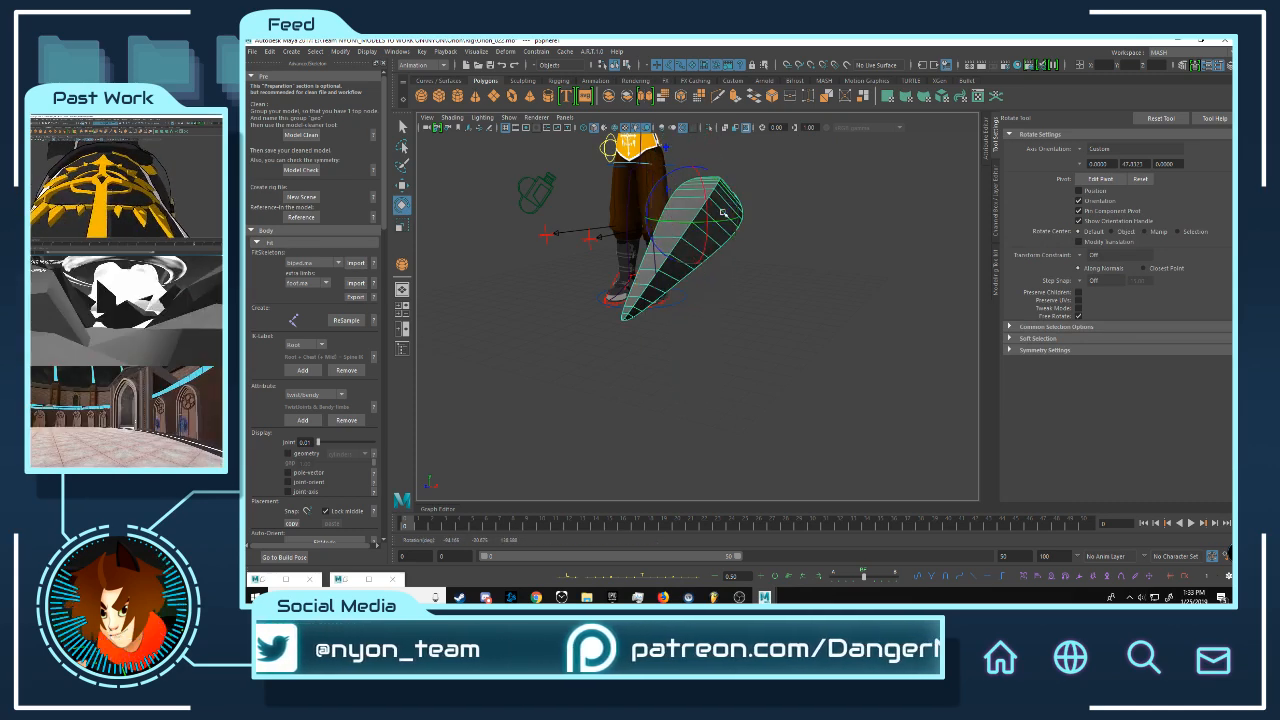
- Turn off Soft Select and select only the vertex at the spike's tip
left_click_drag(723, 213, 742, 228, "alt")
mouse_move(742, 228)
right_mouse_down("alt")
mouse_move(771, 251)
mouse_move(718, 250)
mouse_move(719, 224)
right_mouse_up("alt")
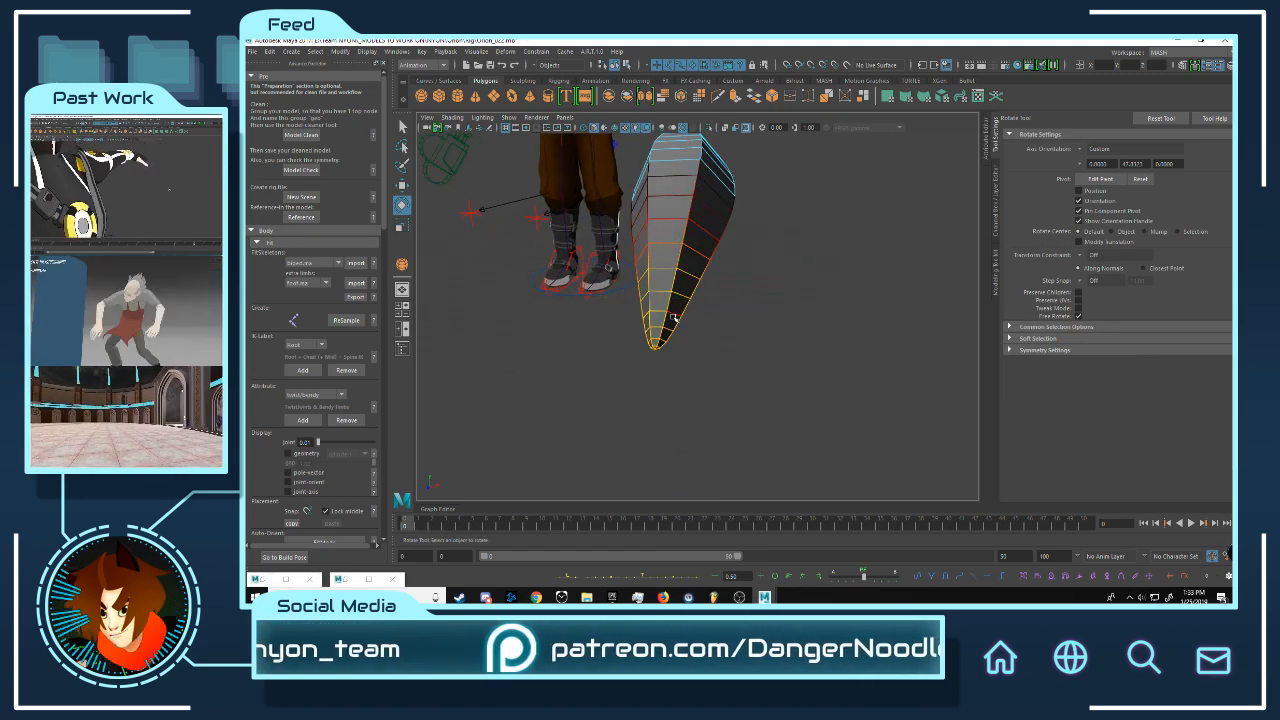
left_click(1038, 338)
left_click(1078, 351)
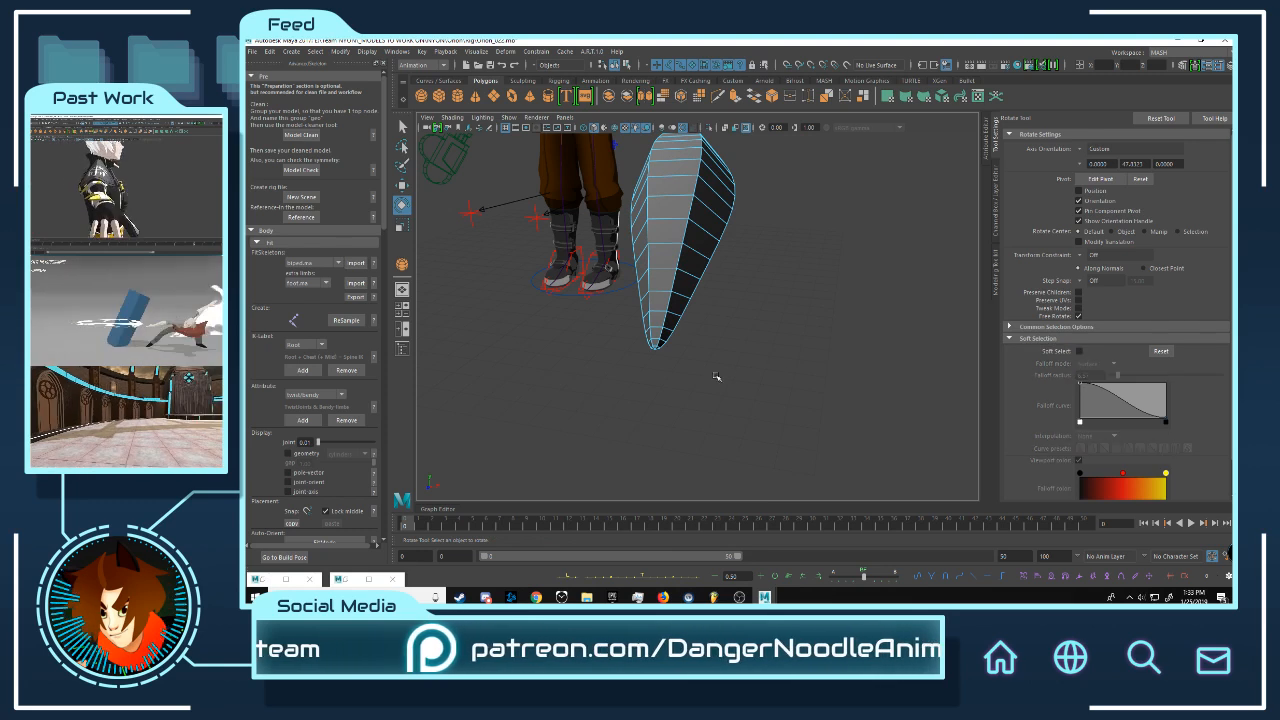
left_click(656, 350)
key("w")
right_click_drag(672, 270, 643, 267)
left_click(742, 352)
left_click(658, 351)
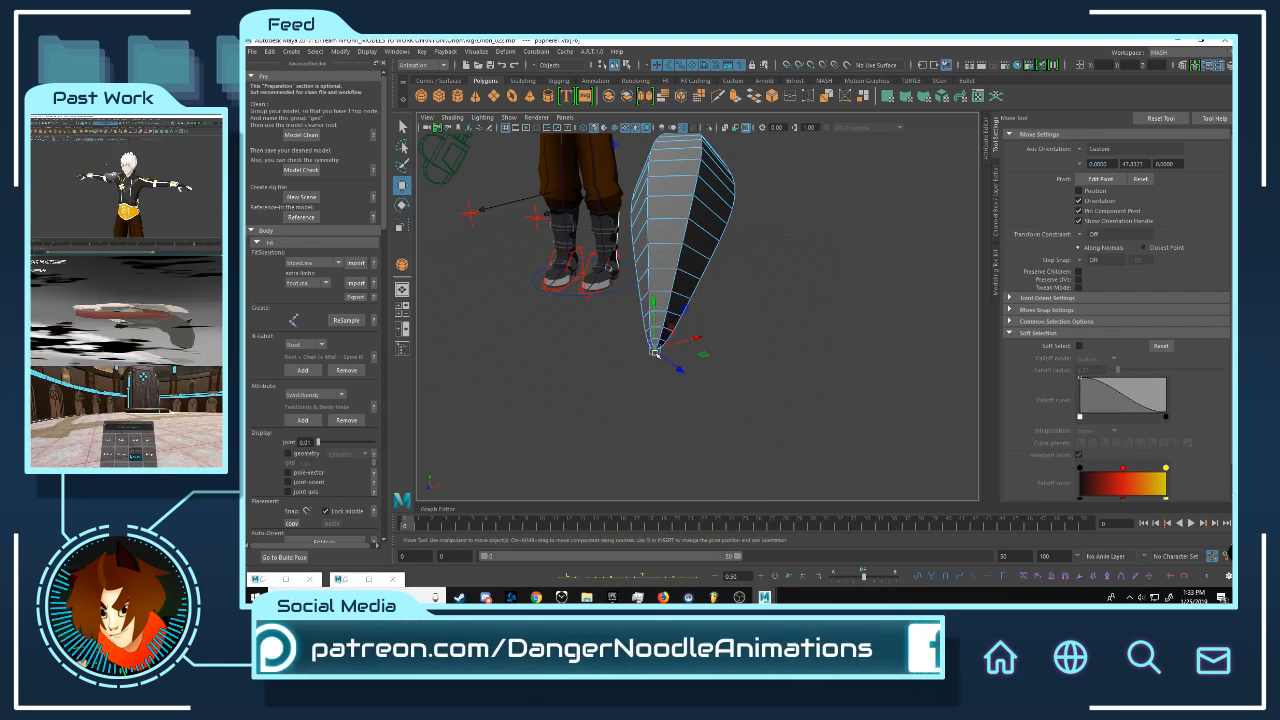
- Set the Move tool's axis orientation to Component and reposition the spike's tip vertex
left_click_drag(708, 324, 720, 380, "alt")
left_click(1115, 148)
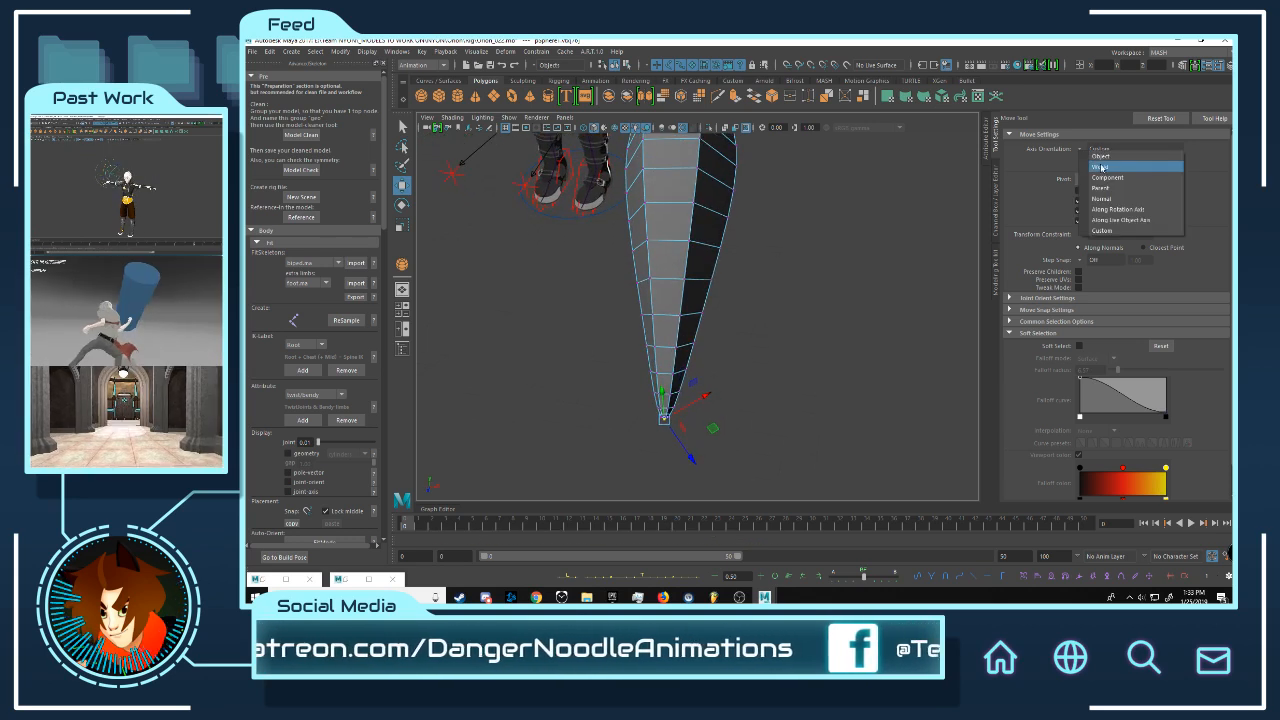
left_click(1105, 172)
left_click_drag(662, 452, 750, 388)
left_click_drag(774, 333, 880, 333, "alt")
left_click(875, 324)
left_click(843, 306)
- Select a lengthwise edge loop of the spike, bevel it with the Modeling tools, and clear the selection
left_click_drag(666, 198, 671, 206, "alt")
right_click_drag(671, 206, 671, 186)
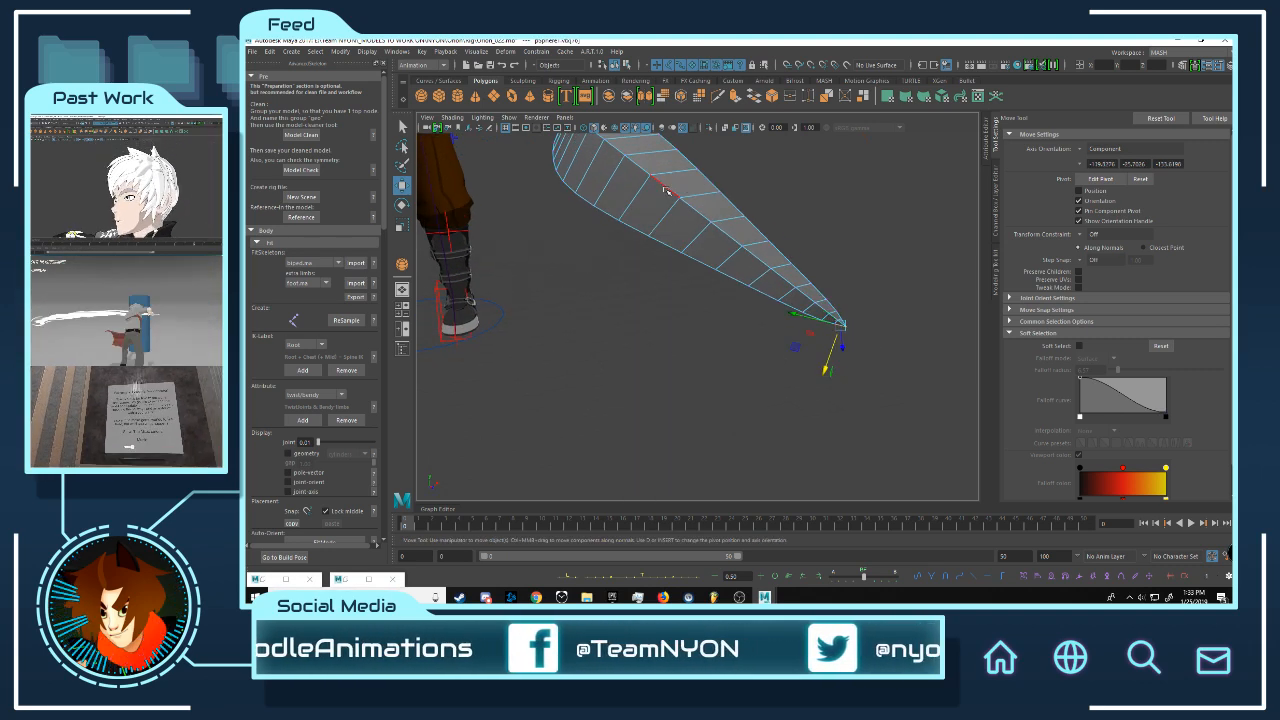
double_click(672, 196)
left_click_drag(868, 248, 776, 226, "alt")
left_click(418, 65)
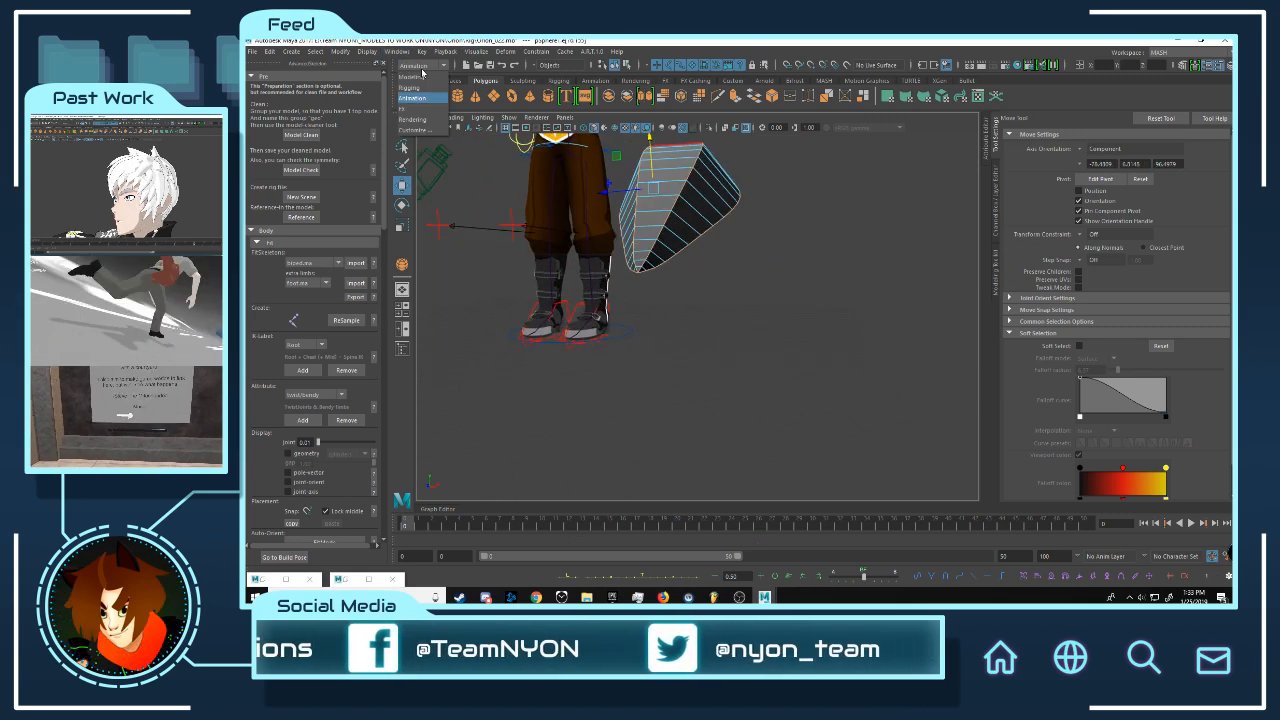
left_click(435, 77)
left_click(488, 52)
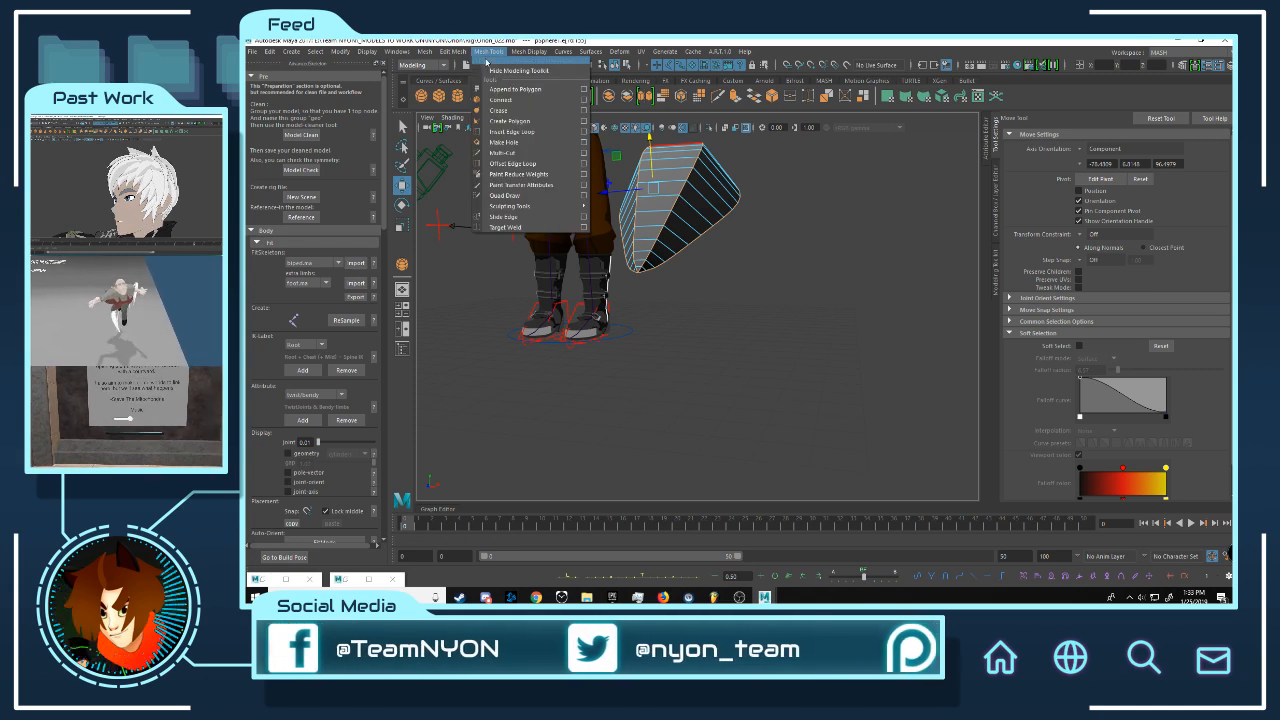
left_click(482, 88)
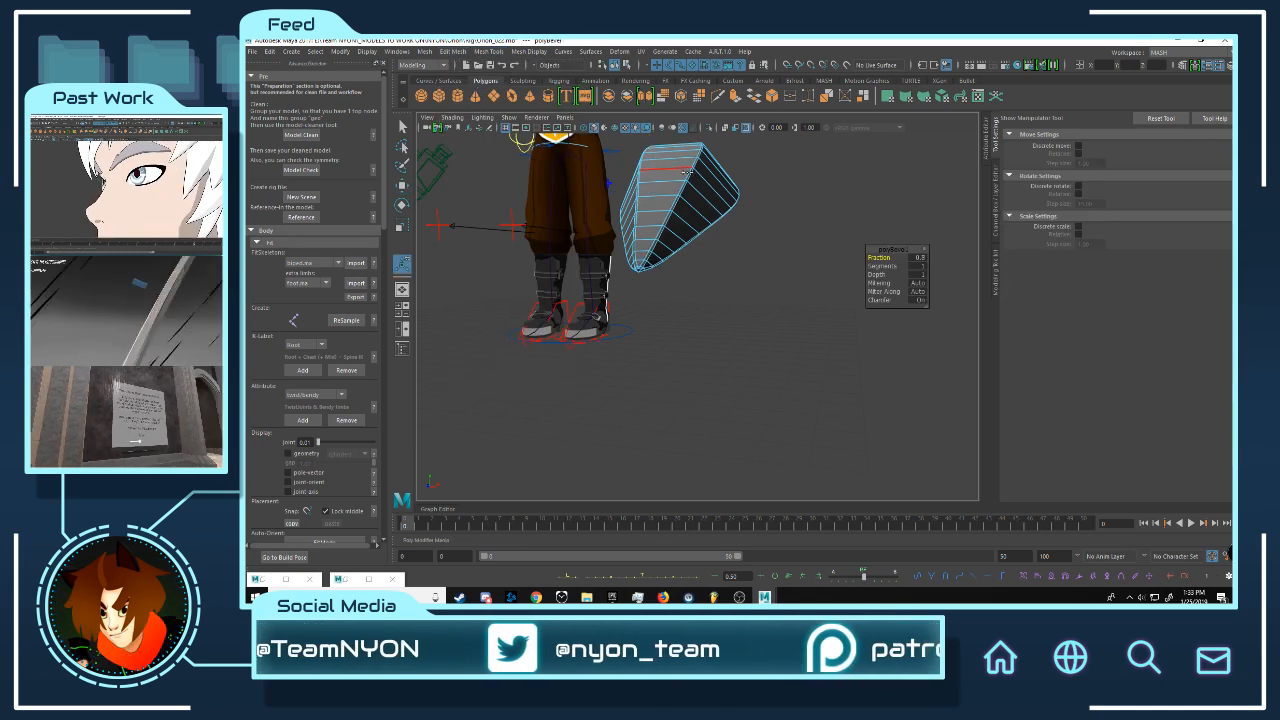
left_click_drag(693, 181, 705, 246)
key("q")
left_click(798, 192)
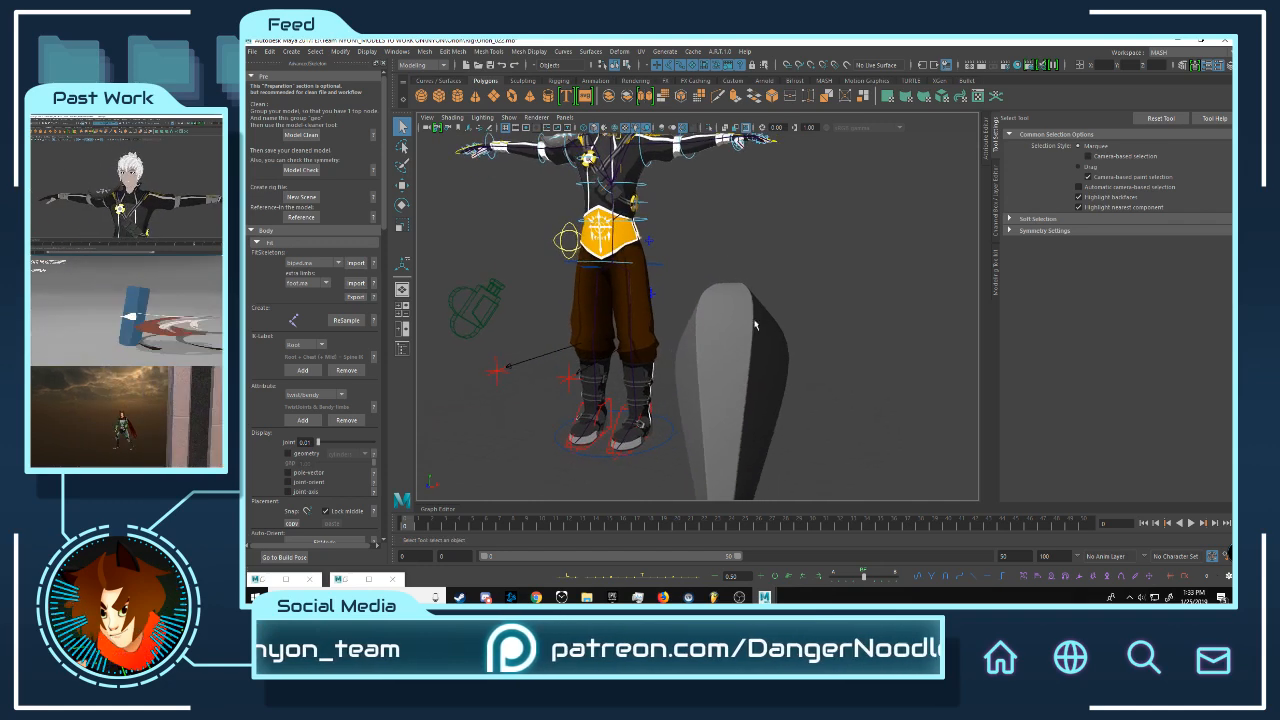
- Examine the character's hair strands up close and compare them with the modelled spike shape
middle_click_drag(630, 198, 750, 240, "alt")
scroll(638, 335, "up", 4)
scroll(626, 354, "down", 4)
scroll(749, 297, "down", 4)
right_click_drag(752, 302, 762, 341, "alt")
scroll(790, 286, "down", 2)
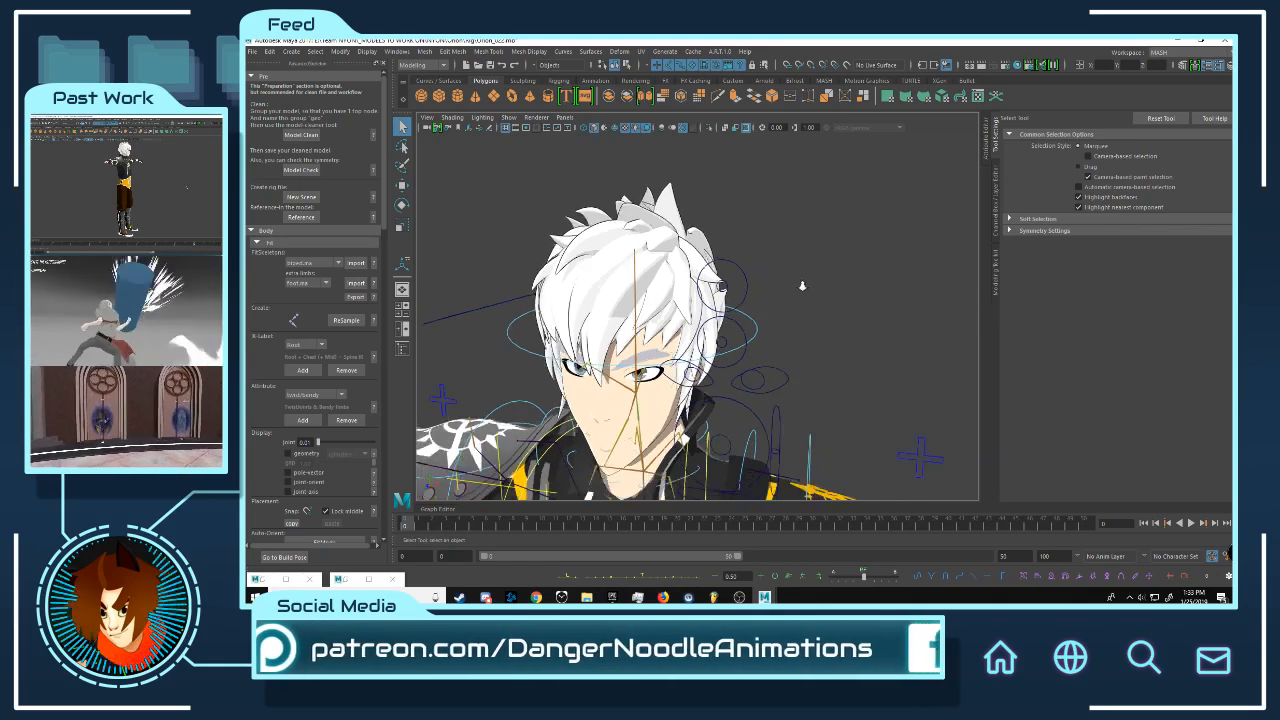
left_click_drag(799, 283, 854, 295, "alt")
right_click_drag(854, 295, 660, 313, "alt")
middle_click_drag(628, 322, 666, 247, "alt")
scroll(690, 300, "down", 3)
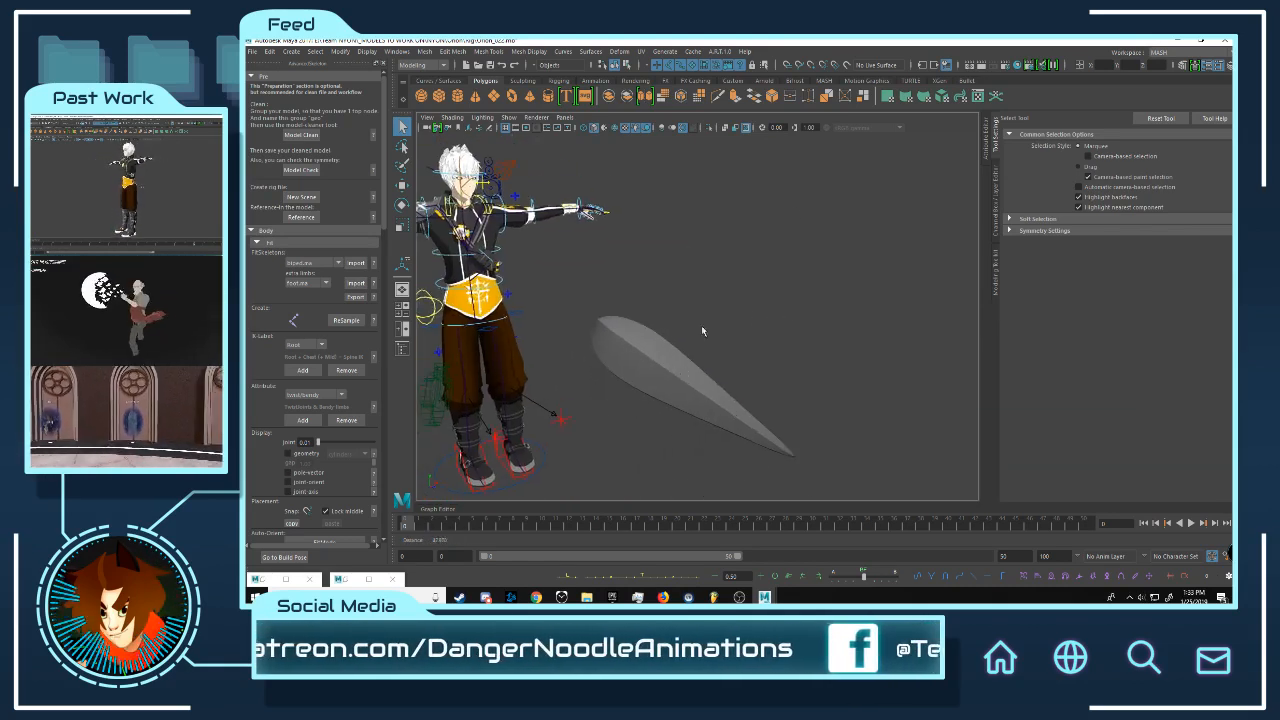
- Delete the demonstration spike mesh
left_click(699, 369)
key("Delete")
- Examine the character's hair, face and upper-body controls from different distances and angles
middle_click_drag(649, 297, 801, 395, "alt")
right_click_drag(801, 395, 870, 380, "alt")
left_click_drag(800, 330, 760, 345, "alt")
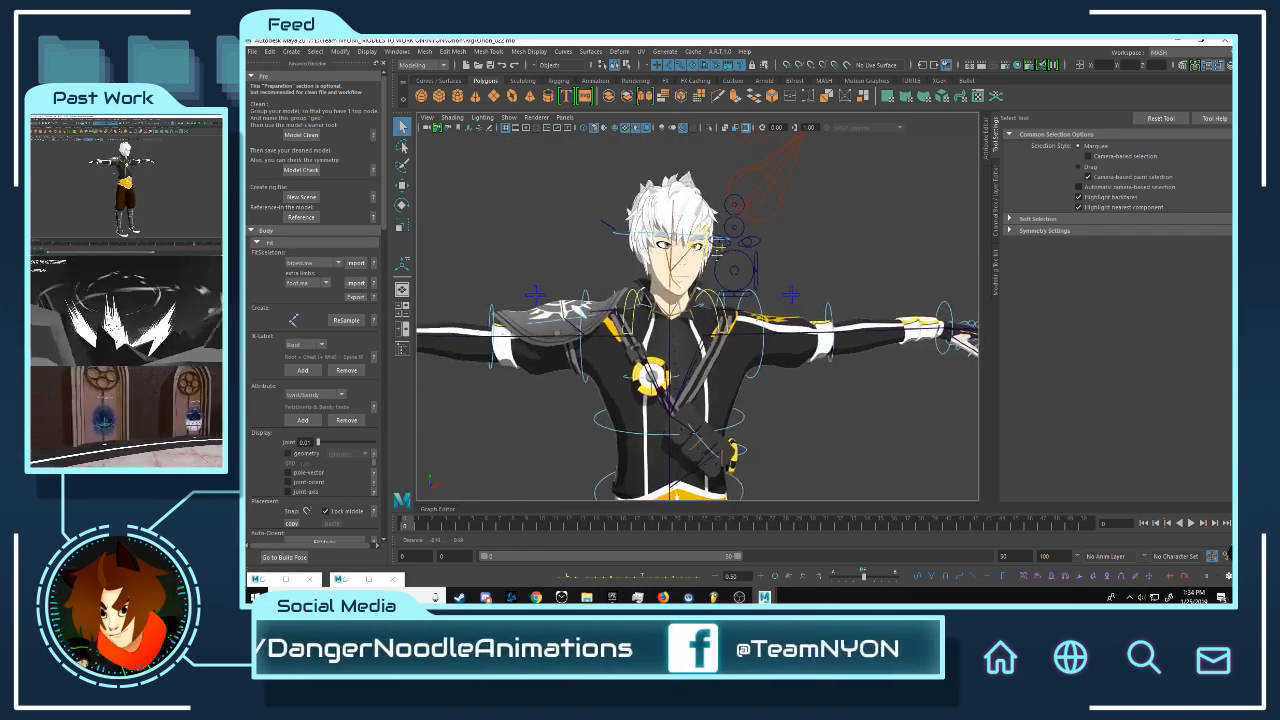
middle_click_drag(745, 290, 760, 345, "alt")
right_click_drag(700, 345, 770, 350, "alt")
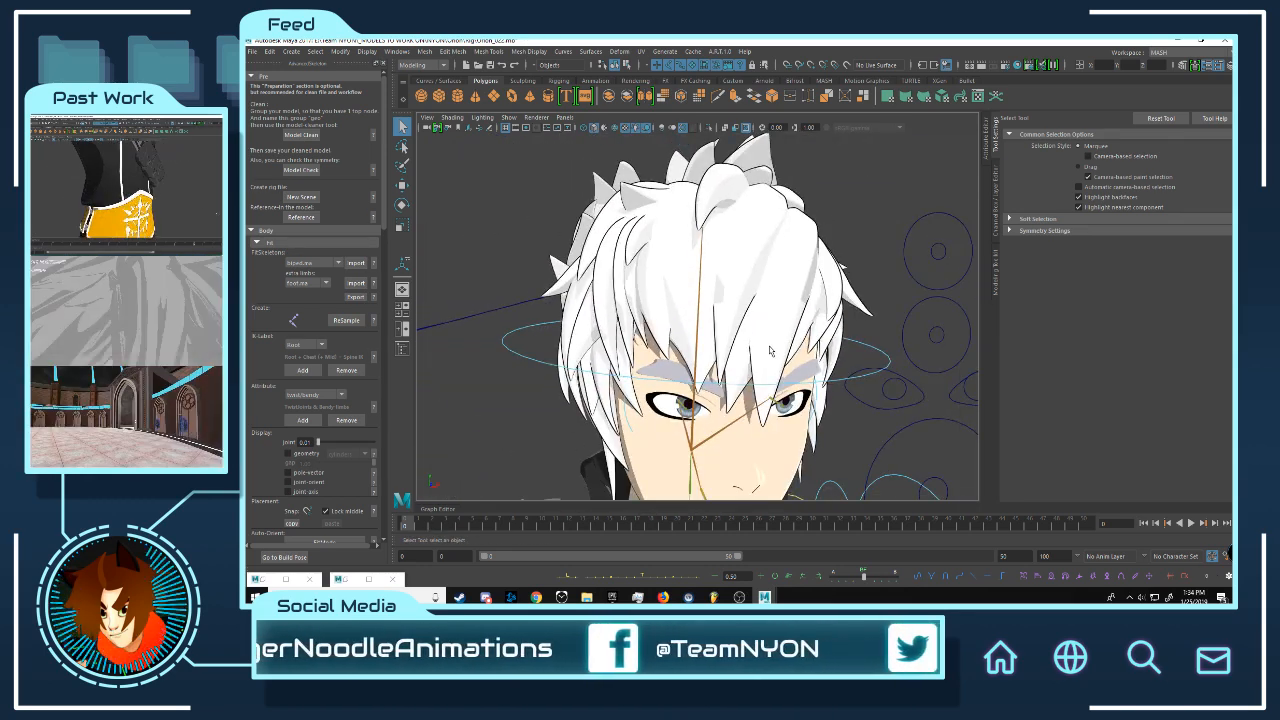
right_click_drag(860, 375, 702, 343, "alt")
left_click_drag(702, 343, 668, 348, "alt")
right_click_drag(668, 348, 738, 358, "alt")
middle_click_drag(728, 215, 722, 262, "alt")
left_click_drag(722, 262, 704, 284, "alt")
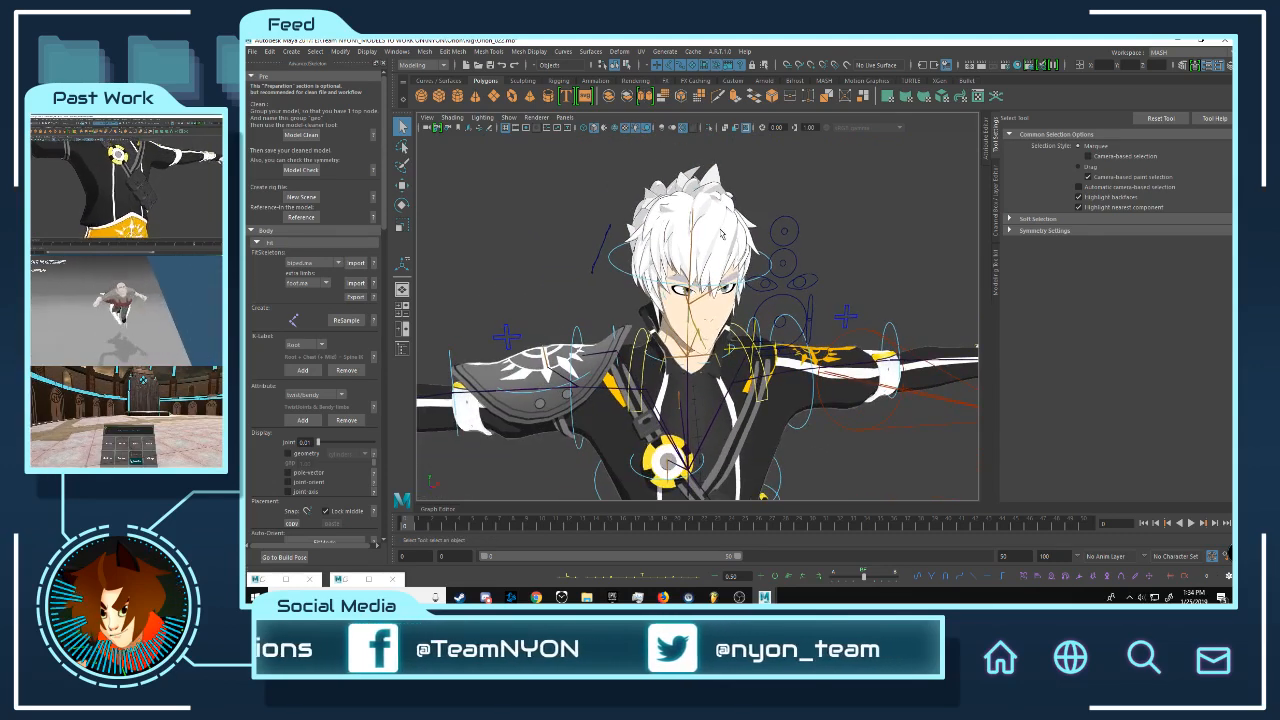
- Select the topmost circular facial control beside the character's head with the Move tool active
left_click(721, 230)
left_click(791, 194)
left_click_drag(832, 284, 821, 266, "alt")
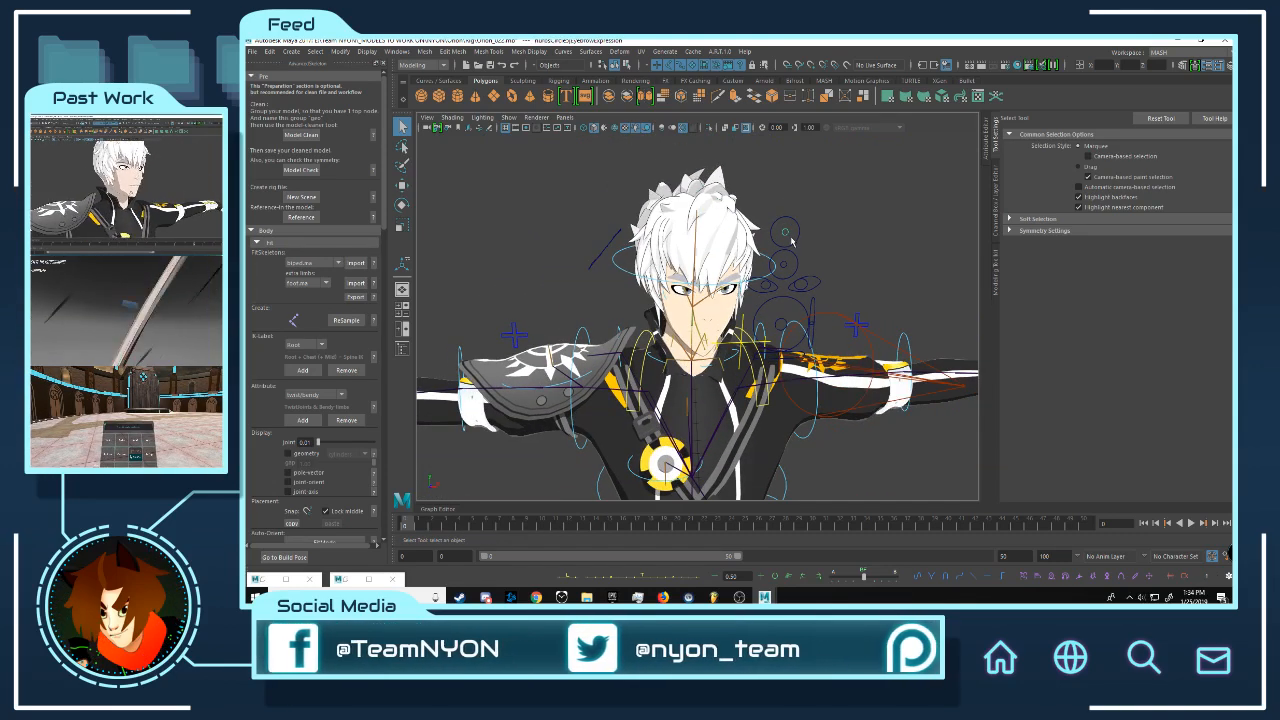
key("w")
mouse_move(842, 320)
left_mouse_down("alt")
mouse_move(775, 318)
mouse_move(834, 314)
left_mouse_up("alt")
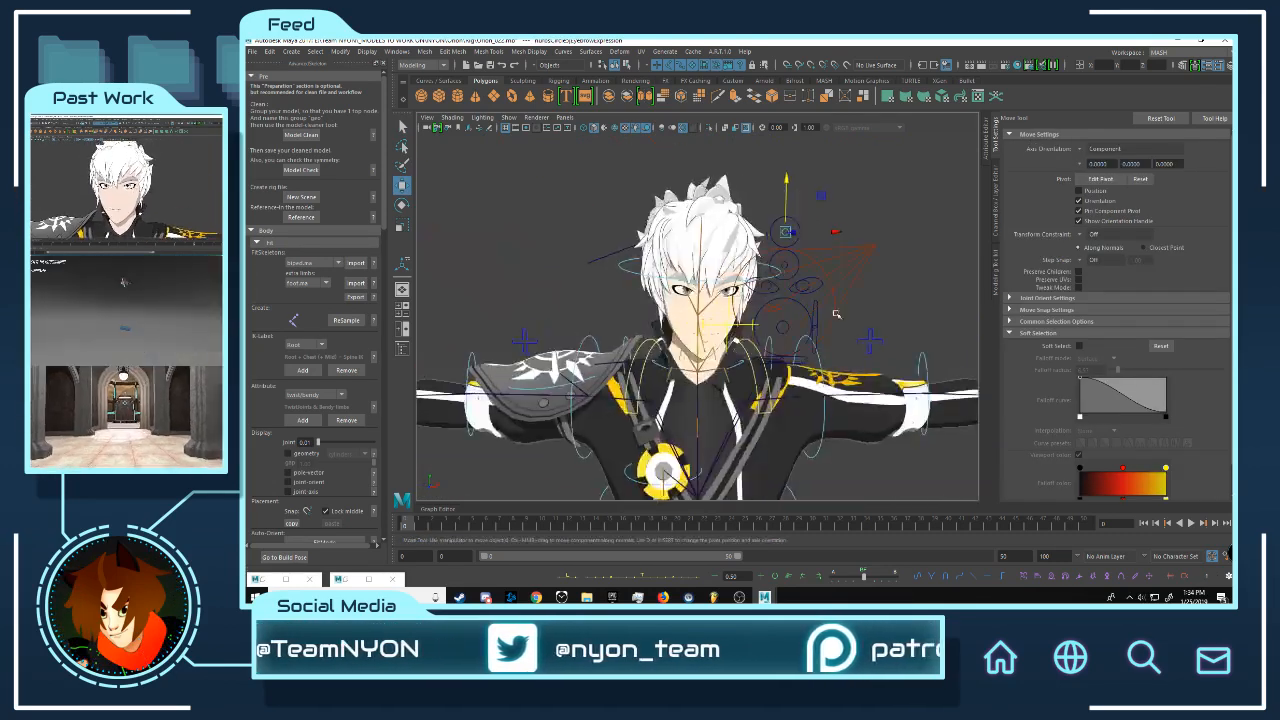
- Inspect the face, neck and chest, and look through the rigging tool's Build and Deform options
right_click_drag(834, 314, 749, 350, "alt")
middle_click_drag(749, 350, 737, 326, "alt")
right_click_drag(737, 326, 776, 302, "alt")
left_click_drag(720, 292, 684, 280, "alt")
right_click_drag(684, 280, 707, 273, "alt")
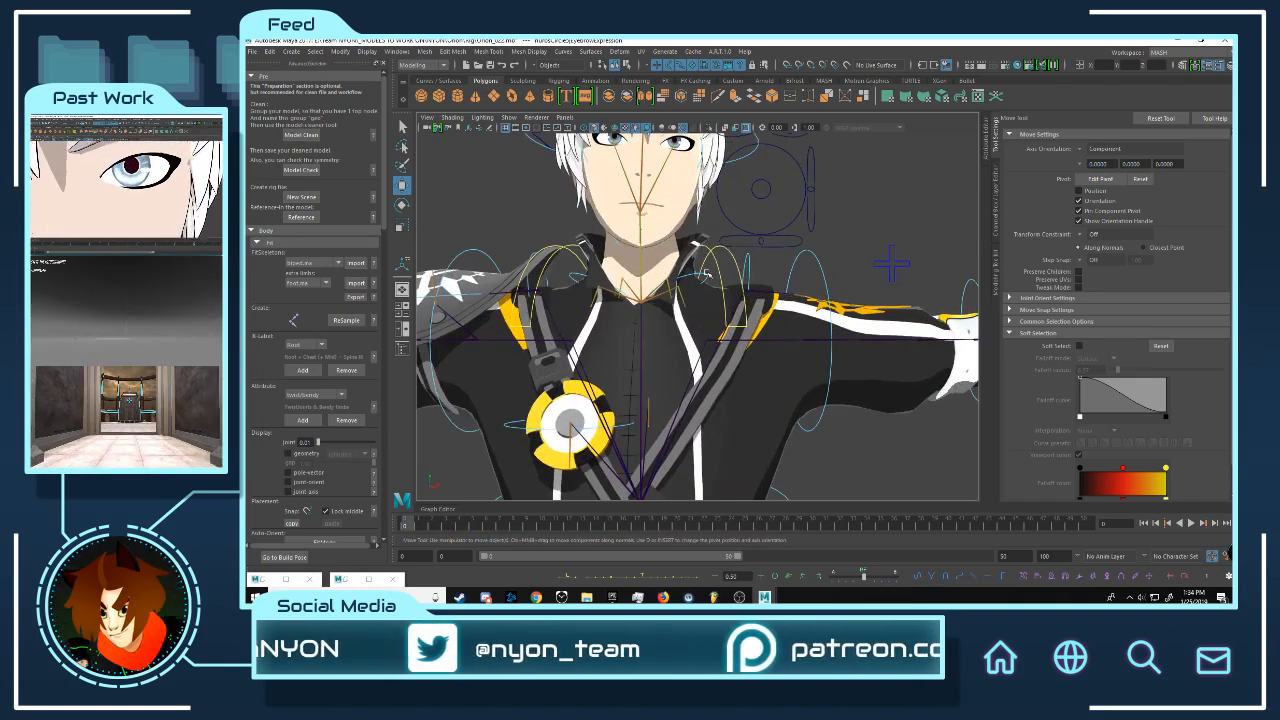
scroll(308, 288, "down", 8)
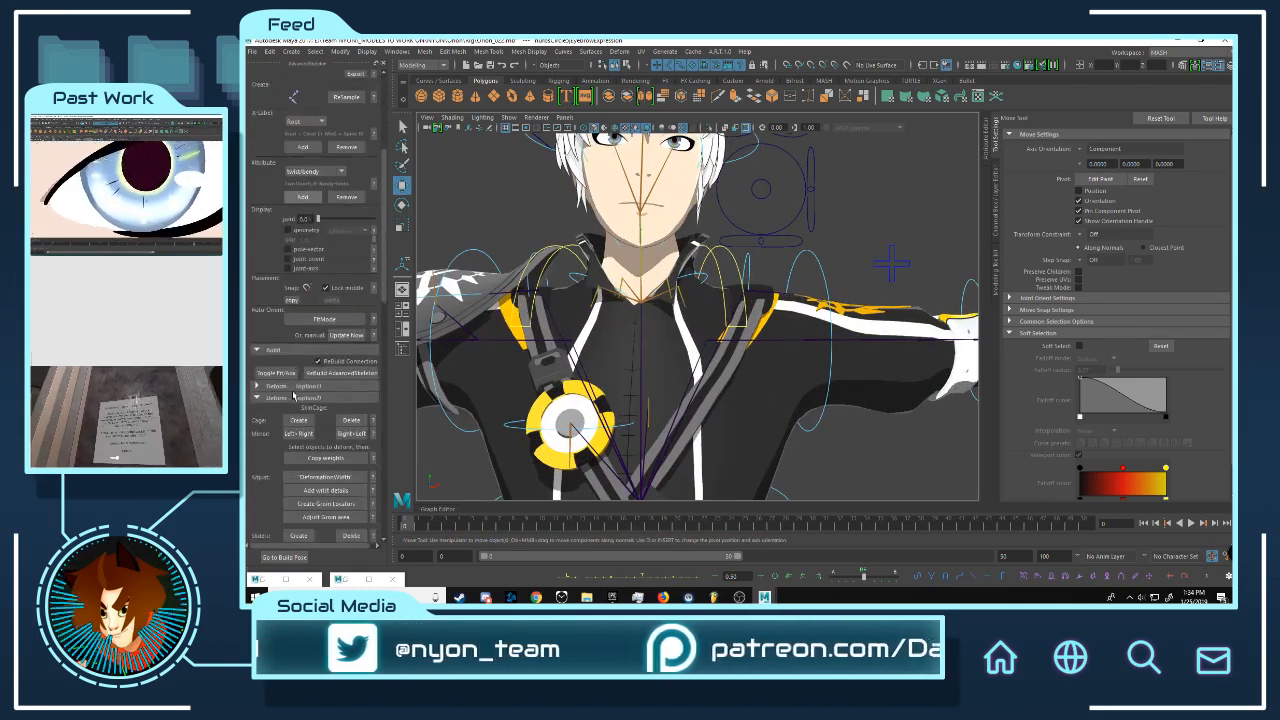
scroll(292, 383, "down", 4)
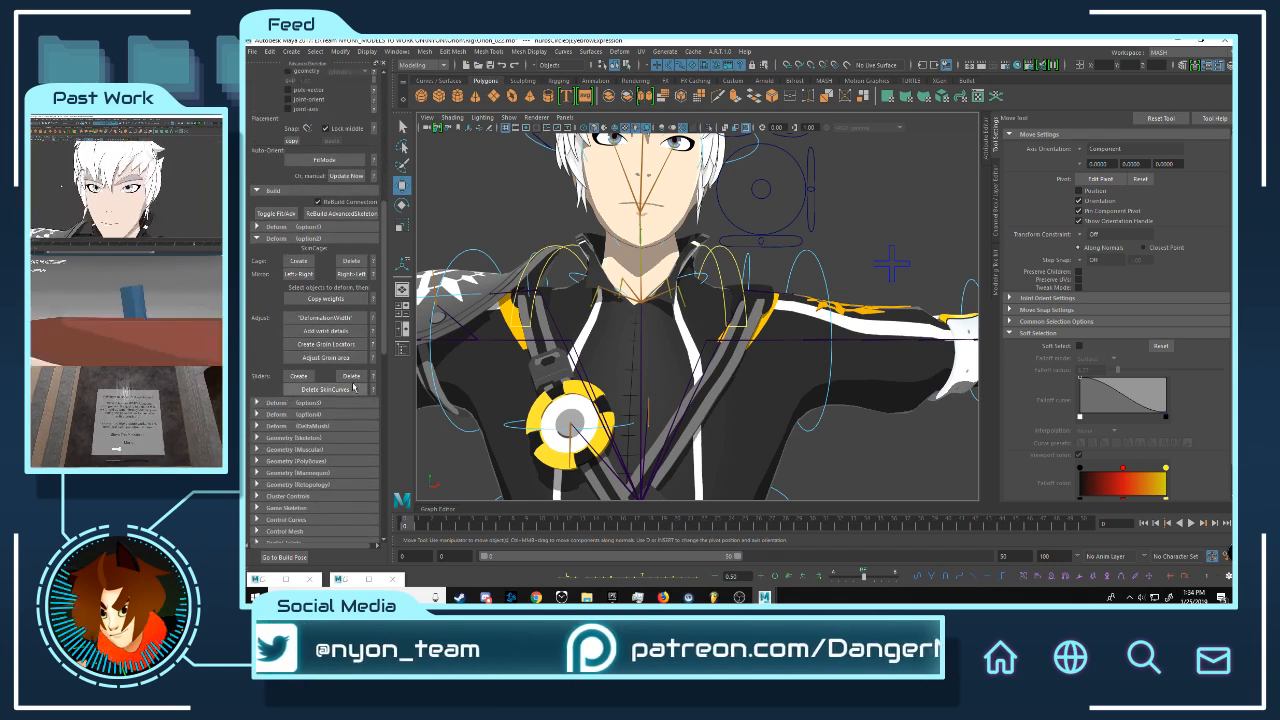
- Rotate the collar controls at the front and back of the neck to demonstrate how the jacket collar bends
right_click_drag(719, 281, 808, 306, "alt")
left_click_drag(808, 306, 741, 305, "alt")
key("e")
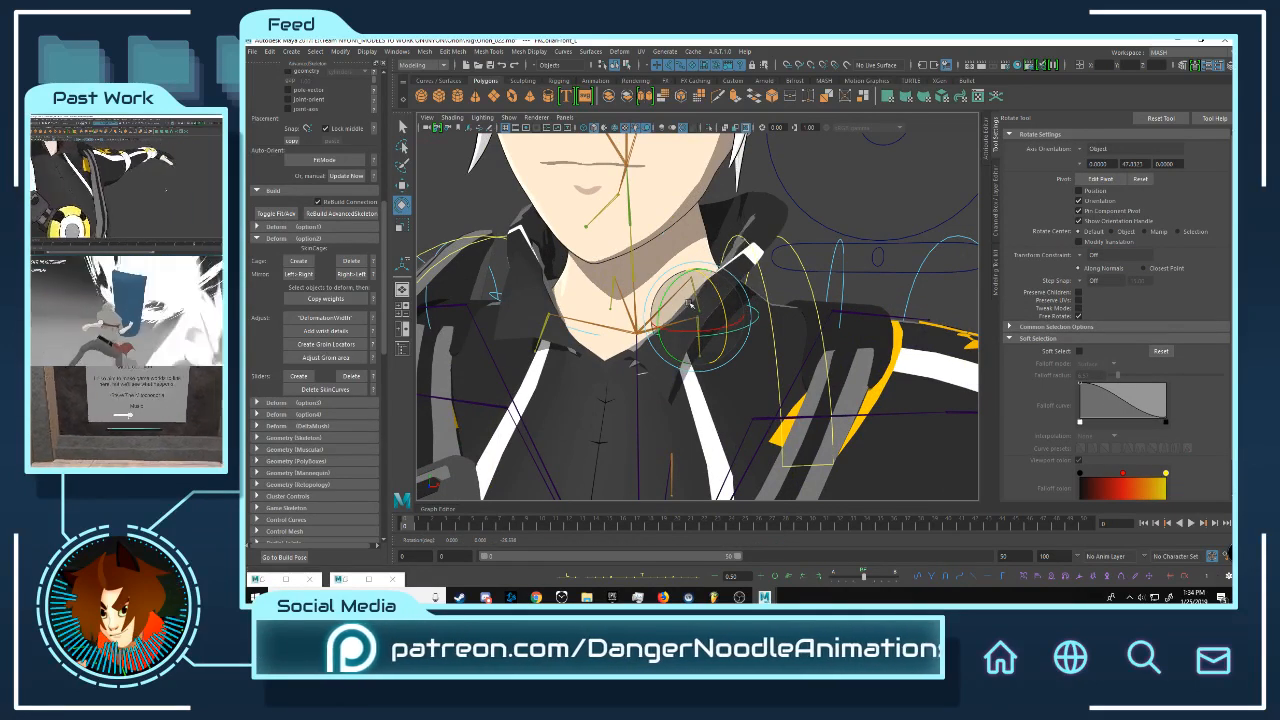
left_click_drag(662, 309, 727, 298)
left_click_drag(806, 244, 827, 325)
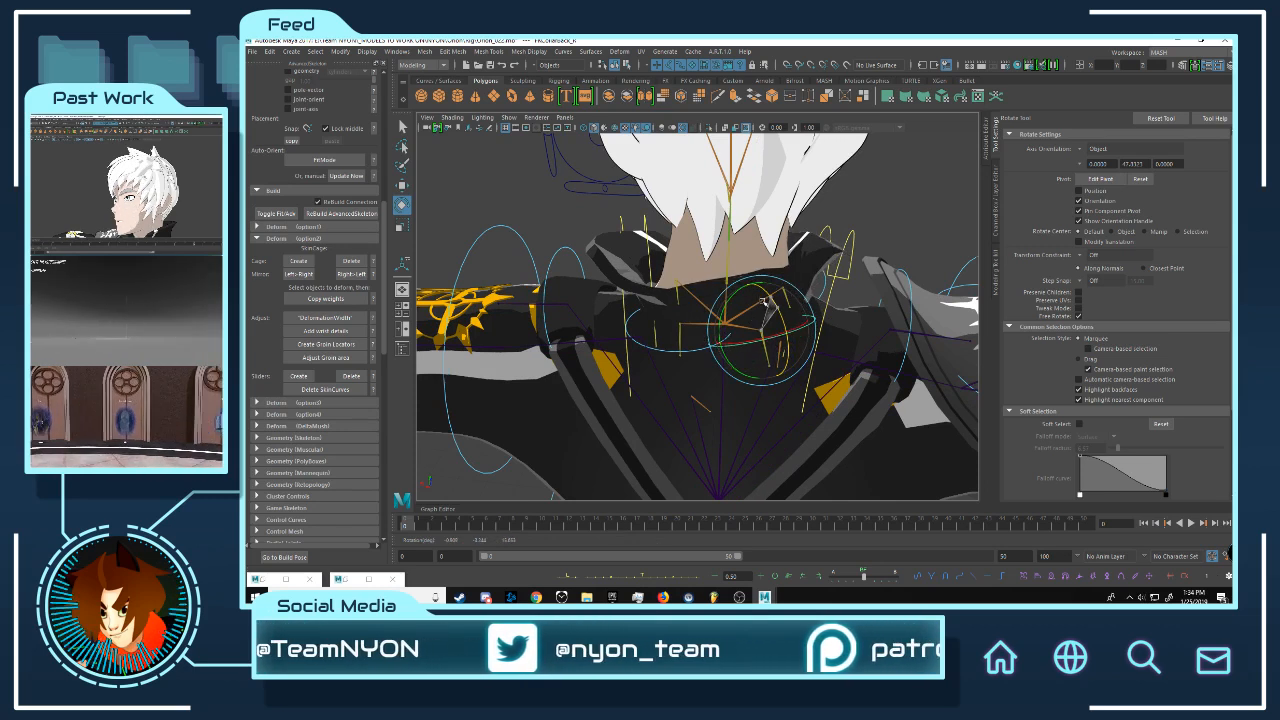
- Examine the collar, face and shoulder controls from several angles and distances
left_click_drag(768, 309, 797, 294, "alt")
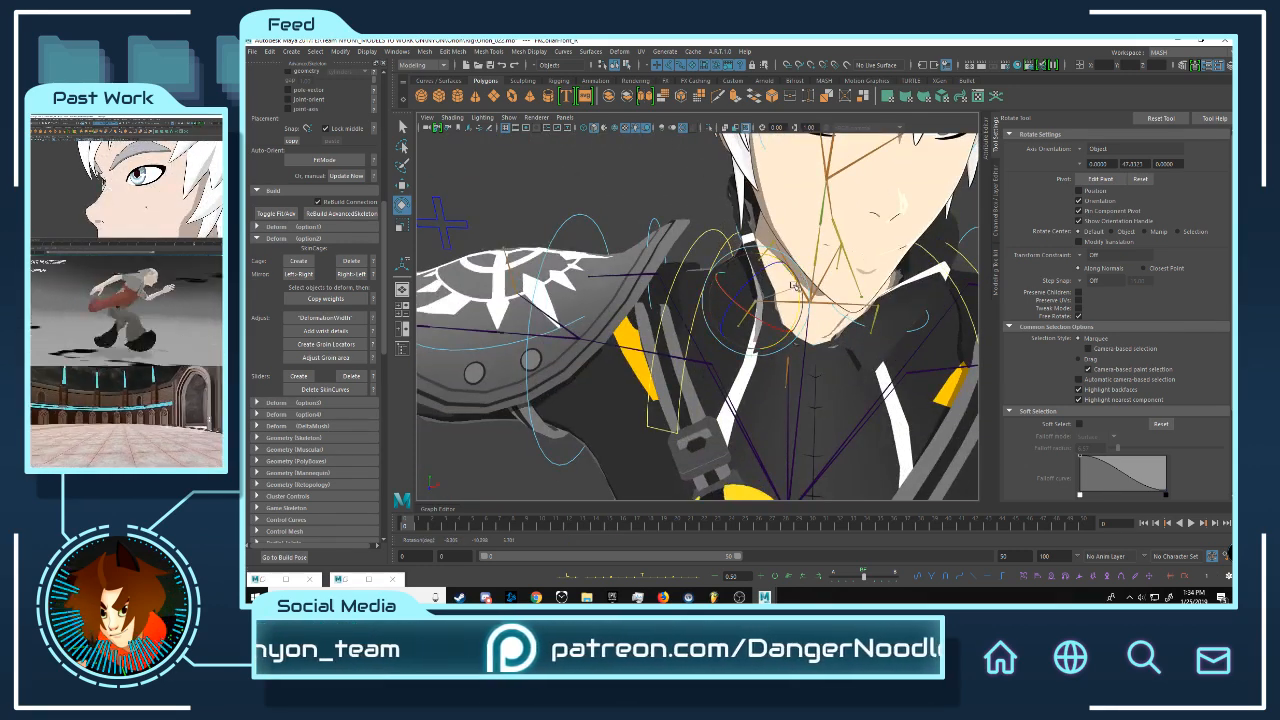
left_click_drag(794, 286, 650, 332, "alt")
left_click_drag(670, 322, 780, 240, "alt")
scroll(790, 229, "down", 5)
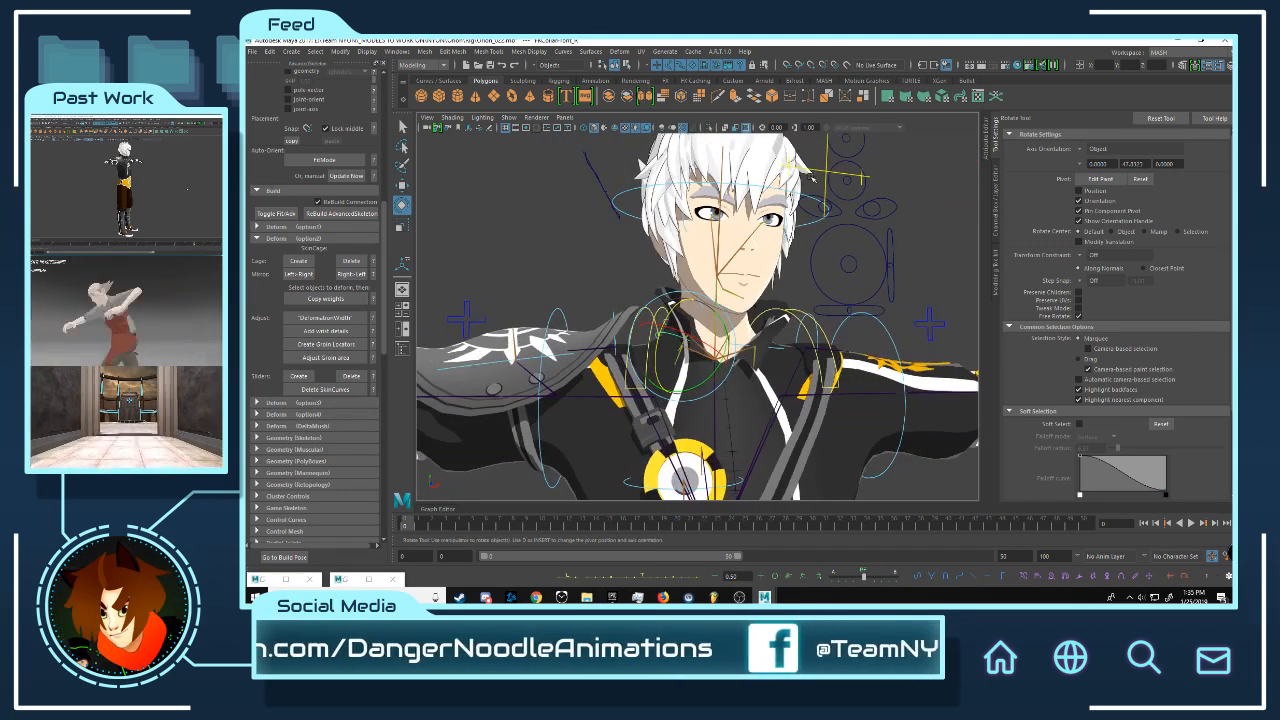
middle_click_drag(806, 184, 832, 202, "alt")
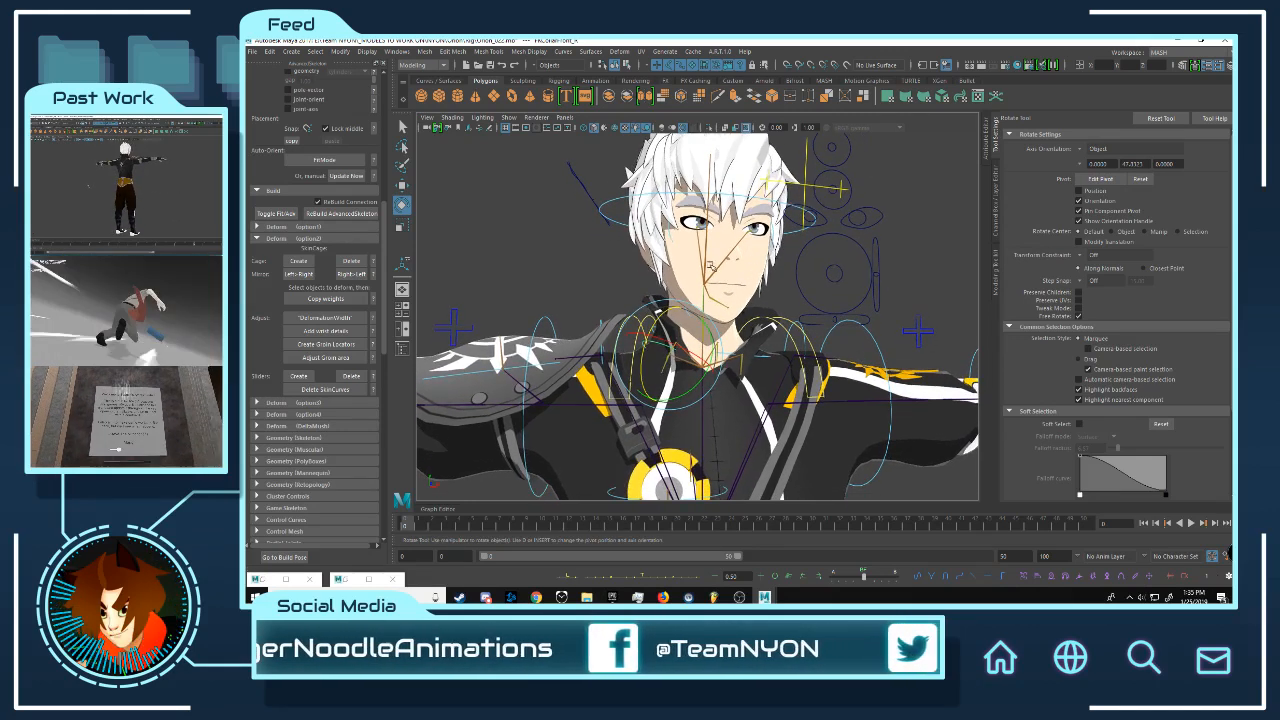
left_click_drag(735, 288, 711, 277, "alt")
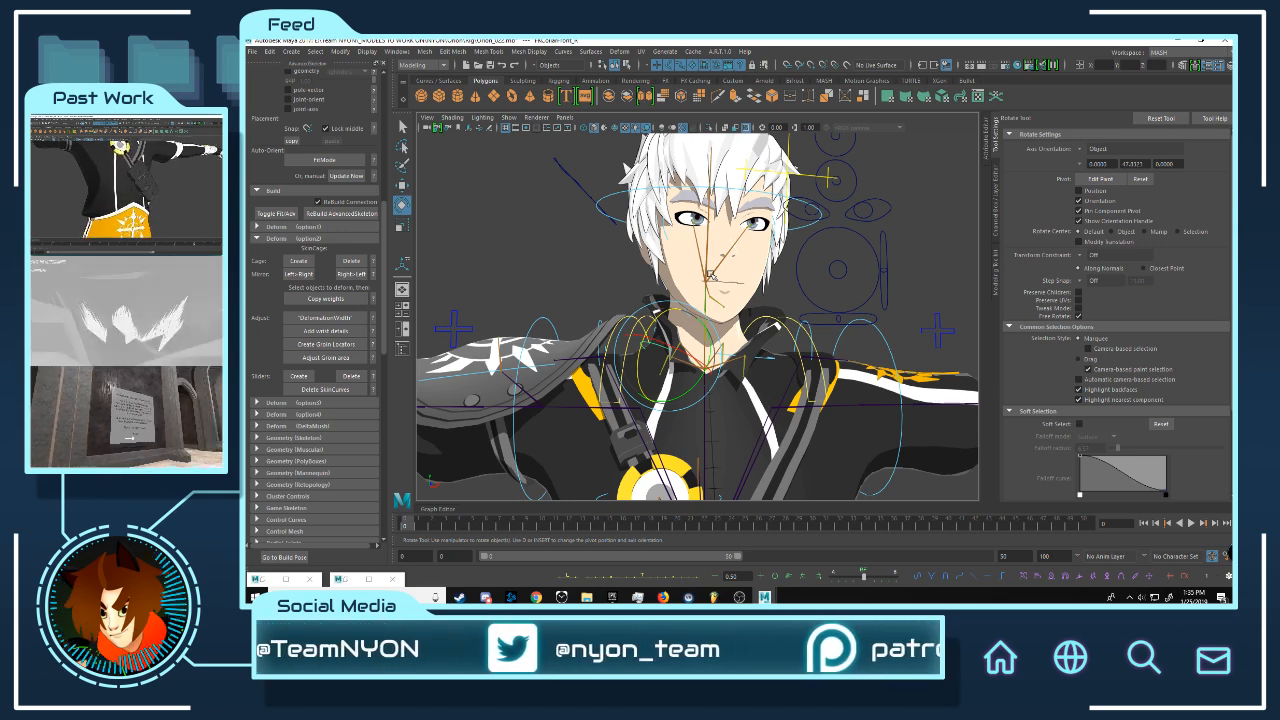
left_click_drag(718, 279, 695, 284, "alt")
- Rotate the front collar control and the back collar control on the character's right side to test the collar's deformation
right_click_drag(695, 284, 832, 396, "alt")
left_click_drag(832, 396, 857, 404, "alt")
left_click(857, 405)
left_click_drag(822, 354, 828, 275, "alt")
left_click_drag(540, 364, 522, 358, "alt")
left_click(588, 317)
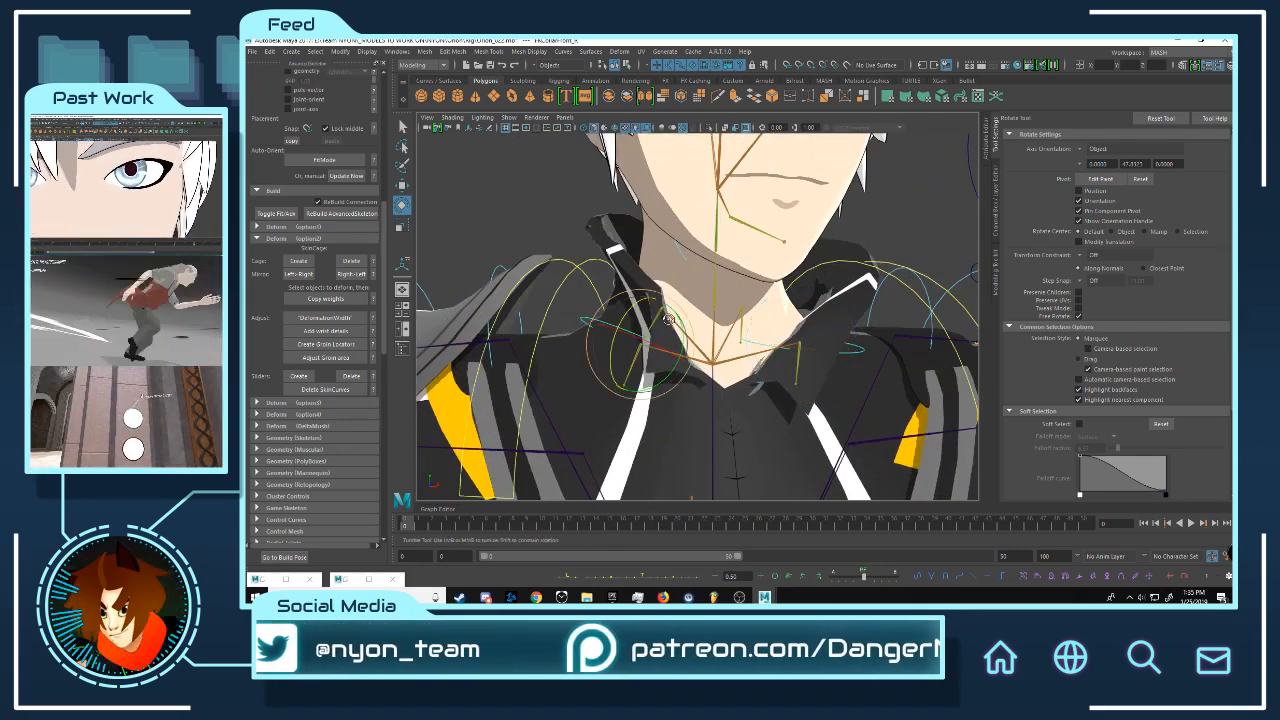
left_click_drag(600, 325, 681, 337, "alt")
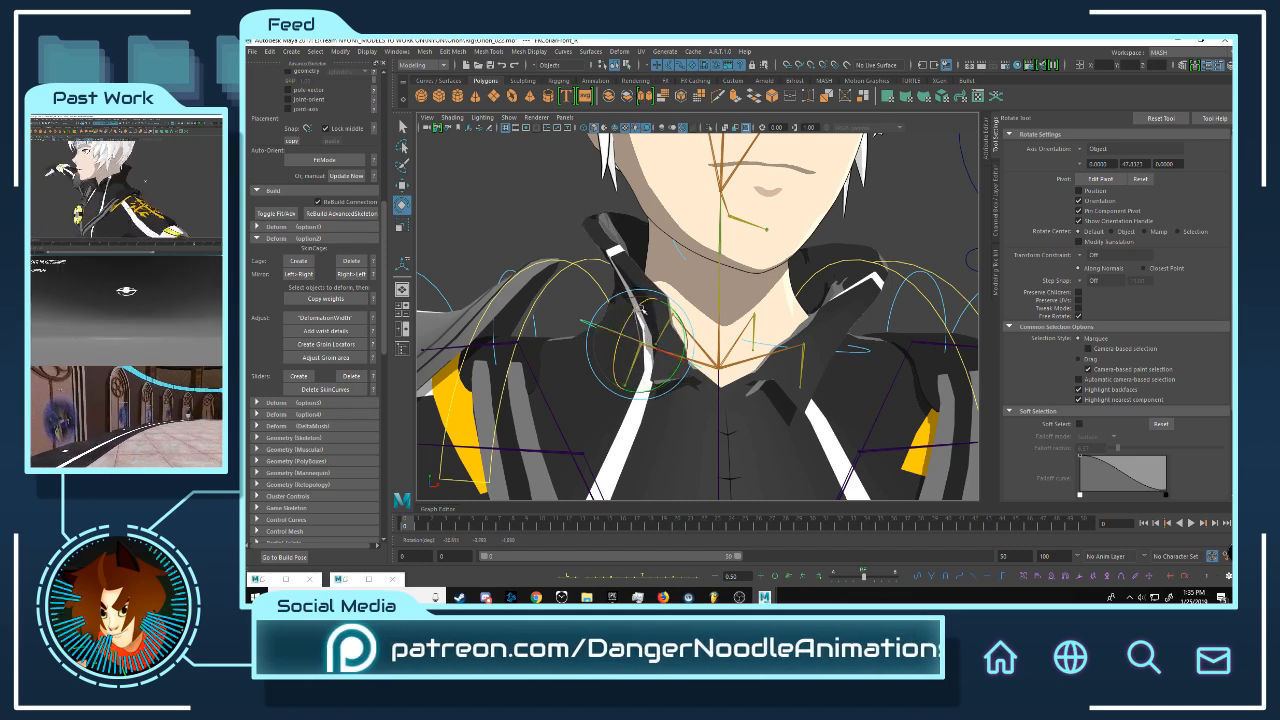
left_click_drag(682, 328, 632, 317, "alt")
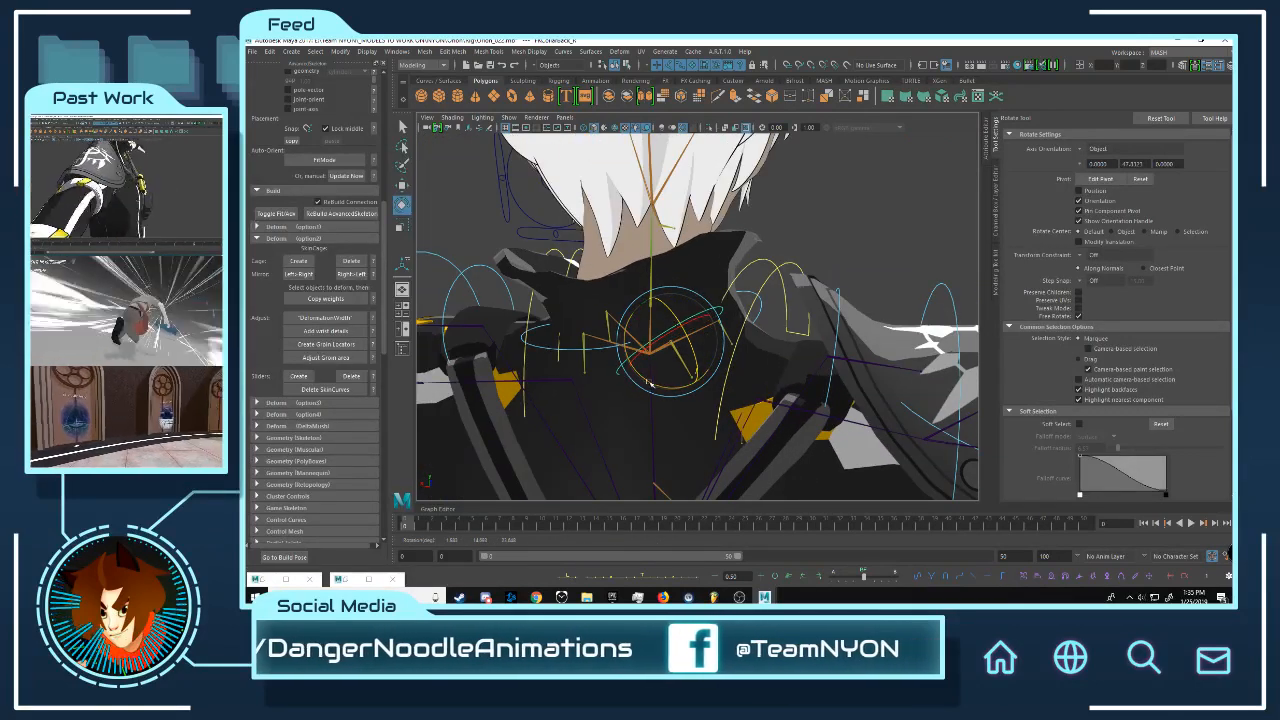
left_click_drag(650, 378, 557, 360, "alt")
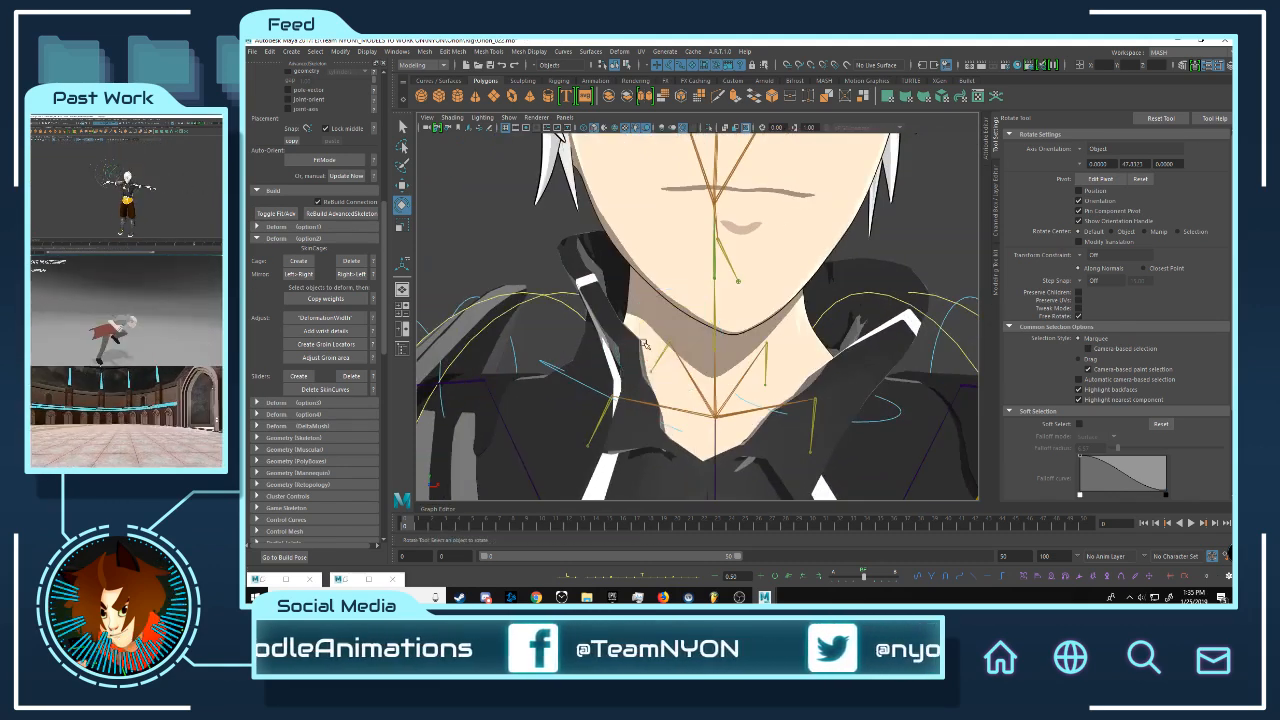
- Select the back collar control on the character's right side and make the Rotate tool active
left_click_drag(642, 343, 622, 305, "alt")
left_click_drag(596, 302, 589, 300, "alt")
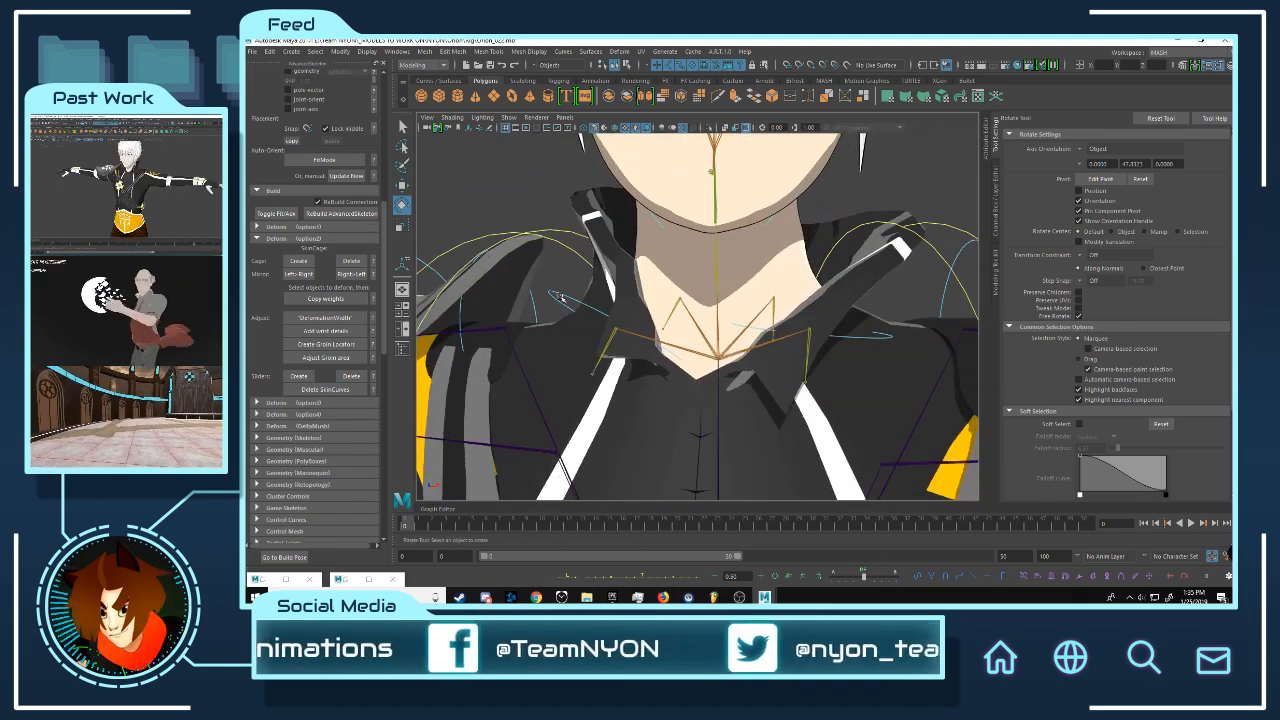
left_click(588, 306)
key("w")
mouse_move(793, 263)
left_mouse_down("alt")
mouse_move(829, 286)
mouse_move(674, 296)
mouse_move(672, 309)
mouse_move(720, 300)
mouse_move(655, 318)
mouse_move(801, 322)
mouse_move(823, 302)
mouse_move(747, 278)
mouse_move(709, 298)
mouse_move(798, 262)
mouse_move(771, 270)
left_mouse_up("alt")
key("e")
scroll(710, 298, "down", 6)
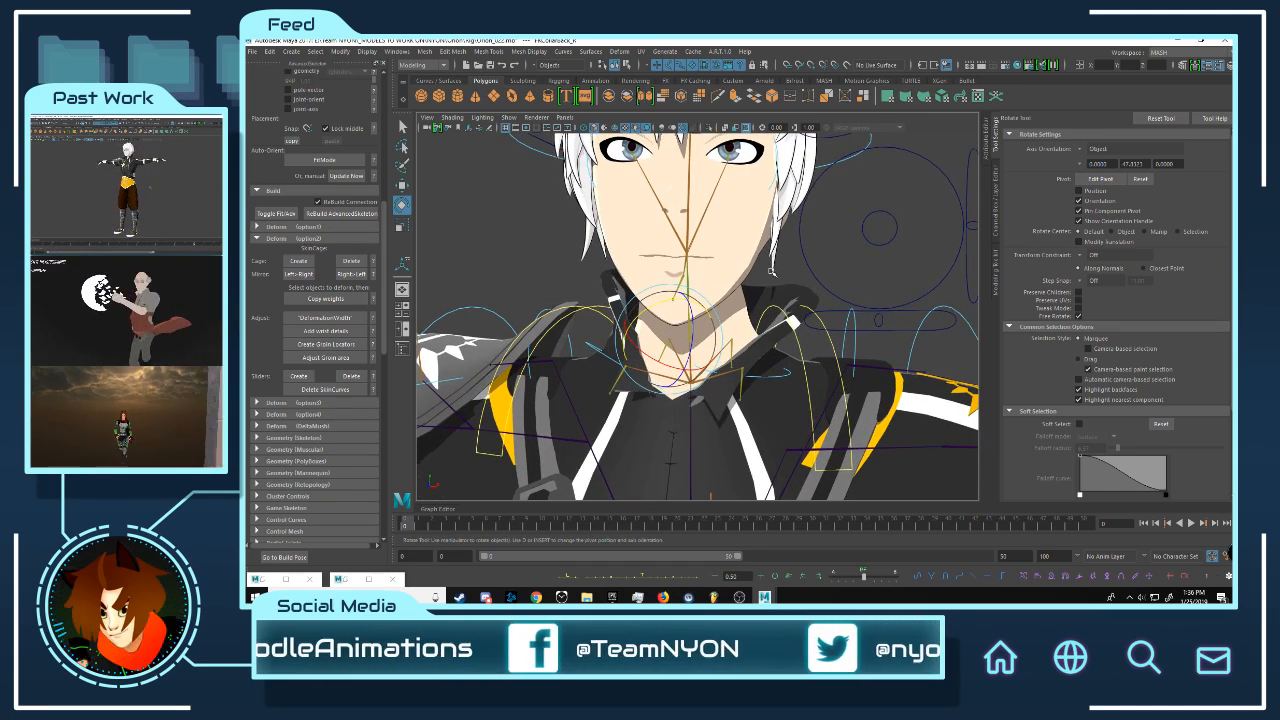
- Review the character's head, torso and outstretched arms together with their surrounding rig controls
scroll(805, 271, "down", 5)
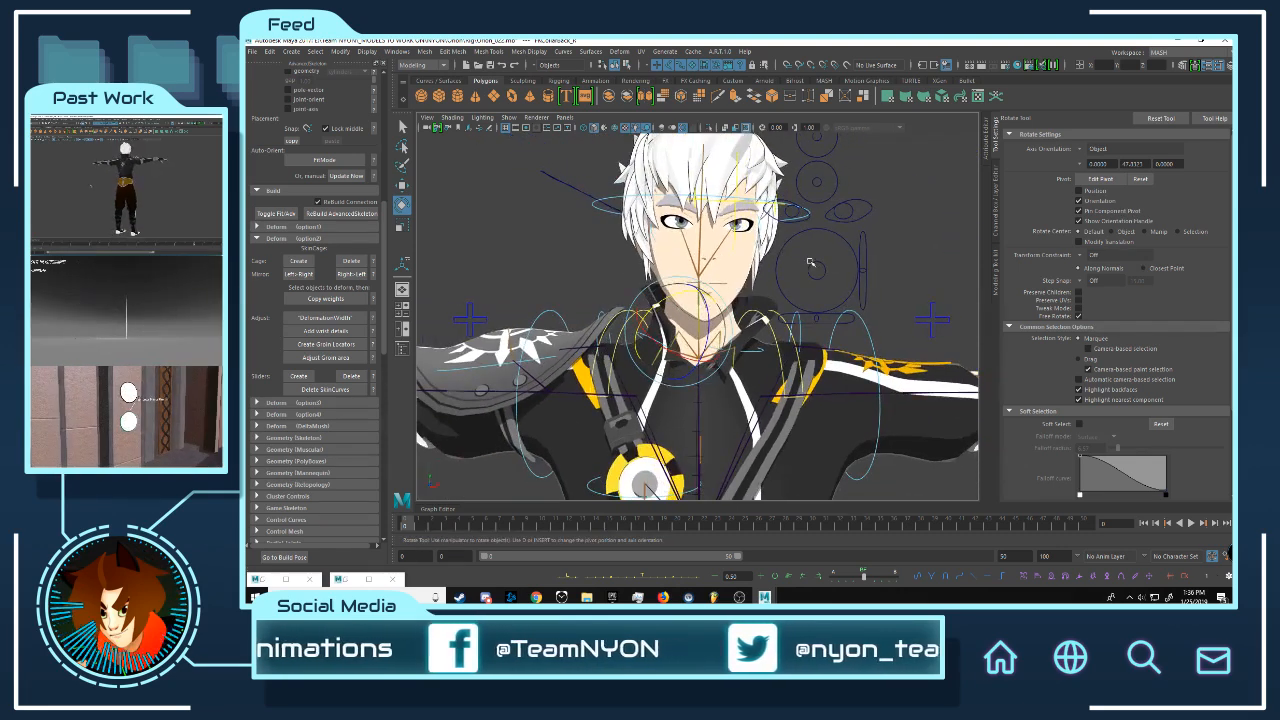
key("w")
left_click_drag(814, 268, 760, 303, "alt")
scroll(759, 304, "down", 5)
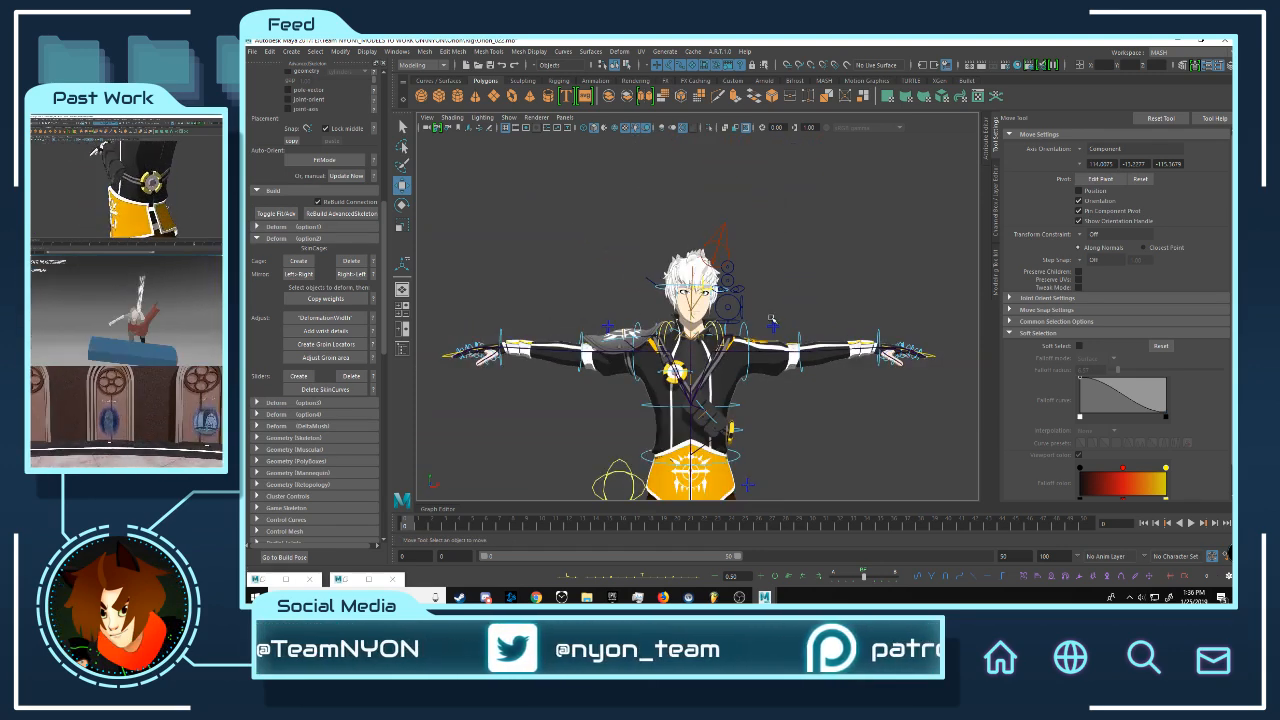
scroll(768, 302, "up", 1)
left_click_drag(825, 294, 800, 330, "alt")
scroll(809, 293, "up", 2)
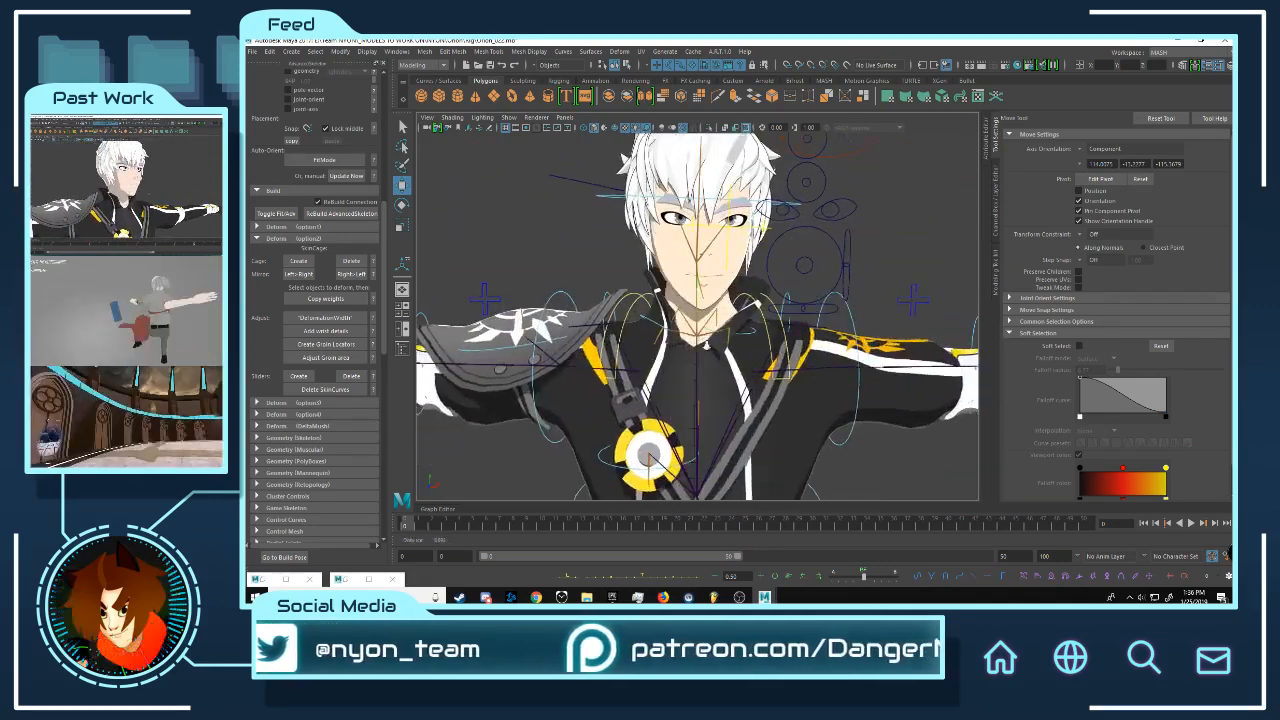
- Select the front collar control on the character's right side and rotate it to bend the collar
scroll(619, 332, "up", 5)
left_click(620, 330)
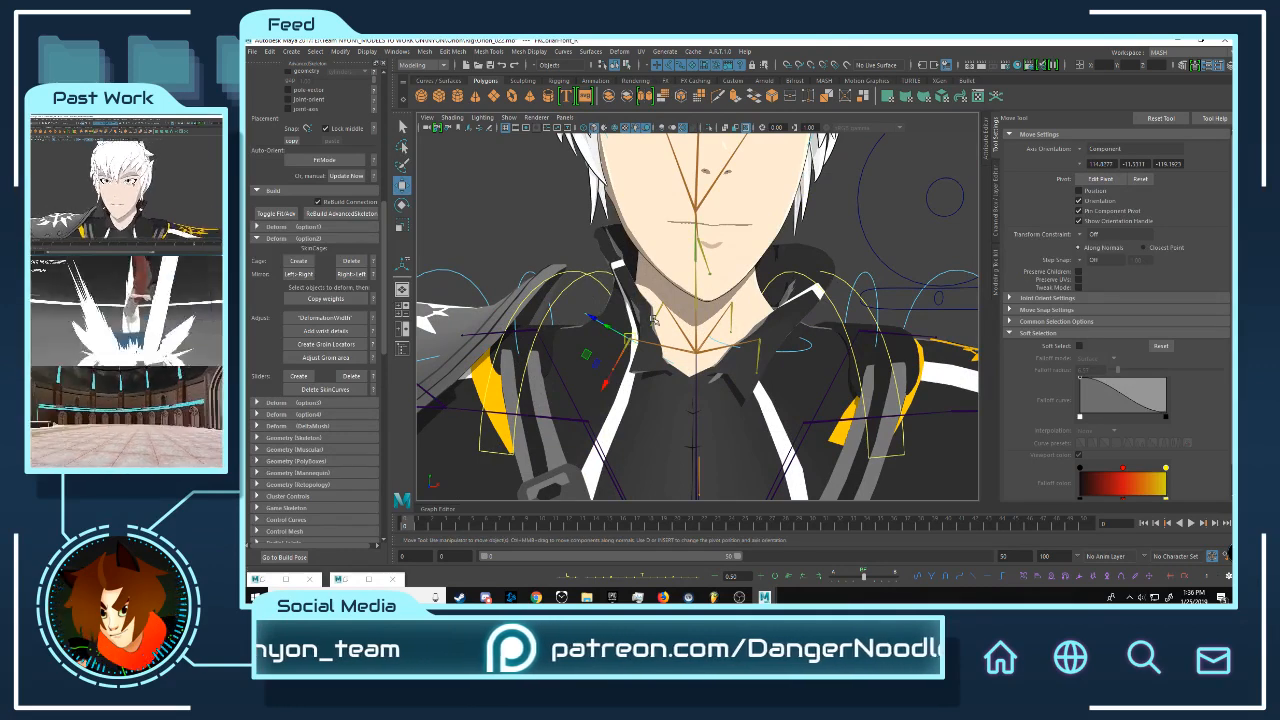
key("e")
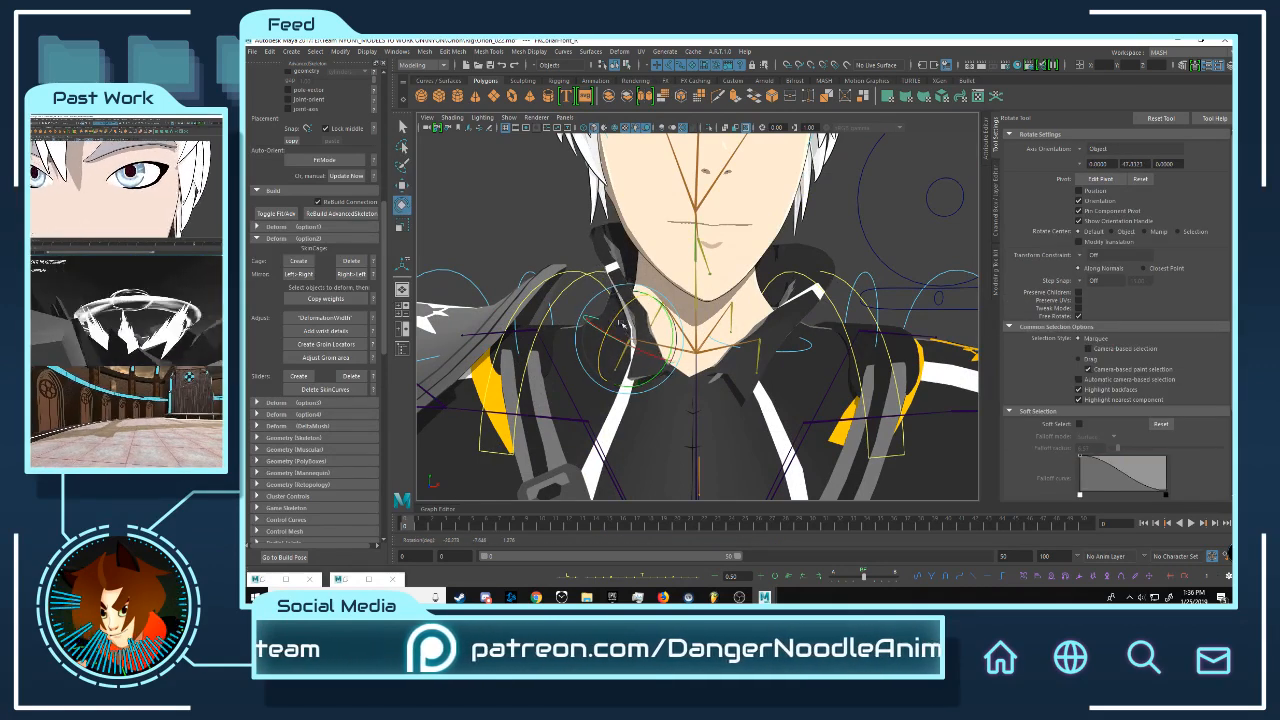
scroll(668, 322, "down", 6)
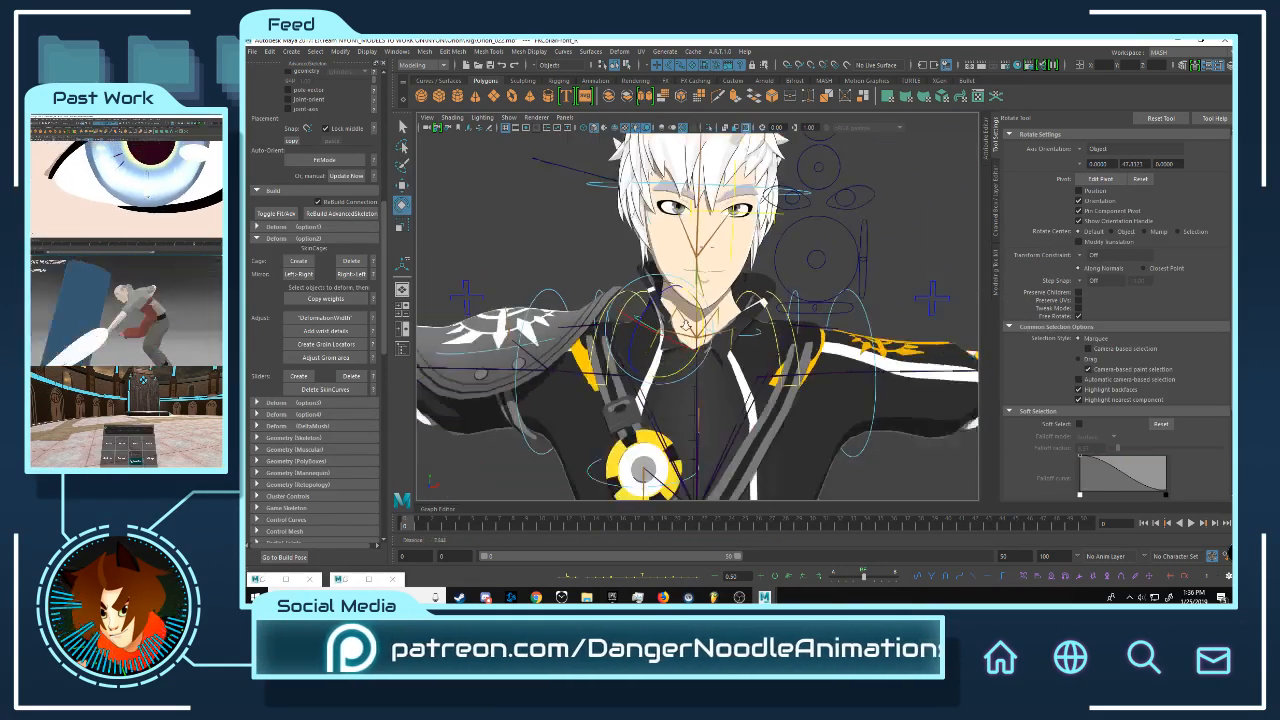
- Examine the character from the head and shoulders out to the complete figure and its rig controls
scroll(795, 272, "up", 4)
left_click_drag(795, 272, 792, 246, "alt")
middle_click_drag(792, 222, 771, 345, "alt")
scroll(770, 345, "up", 4)
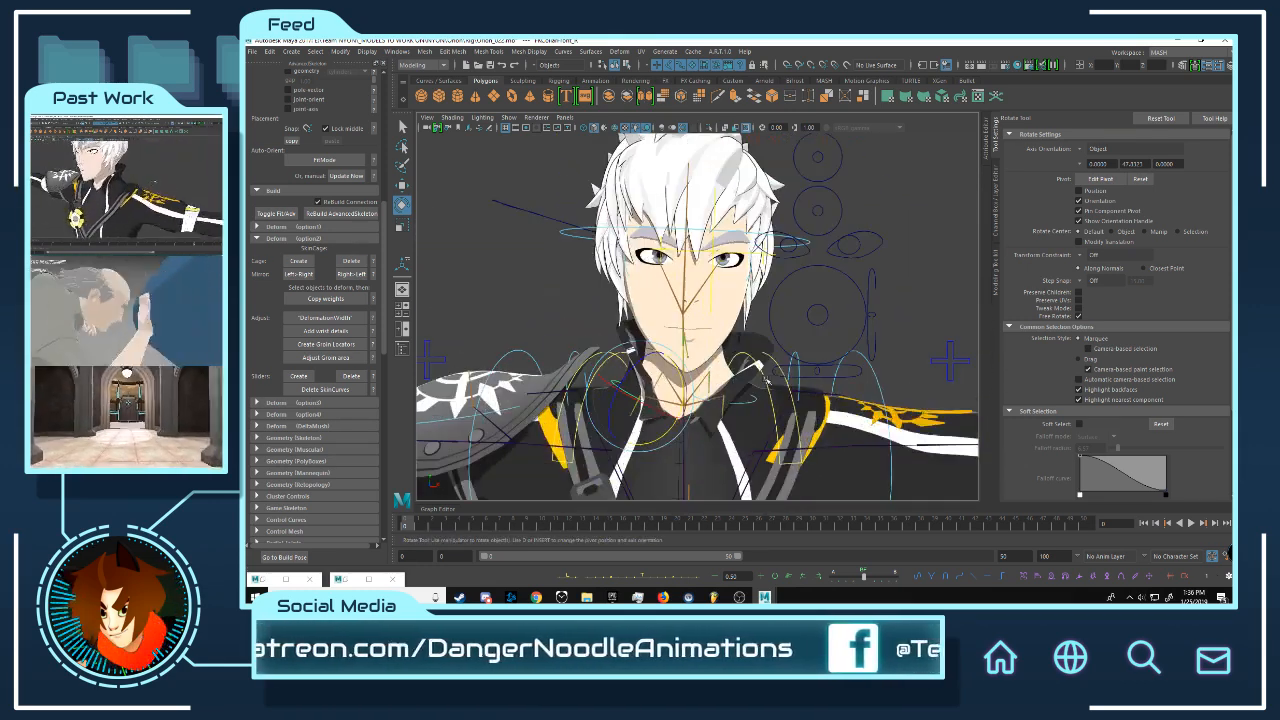
scroll(713, 350, "down", 3)
middle_click_drag(725, 385, 778, 225, "alt")
scroll(780, 240, "down", 5)
left_click_drag(785, 257, 788, 298, "alt")
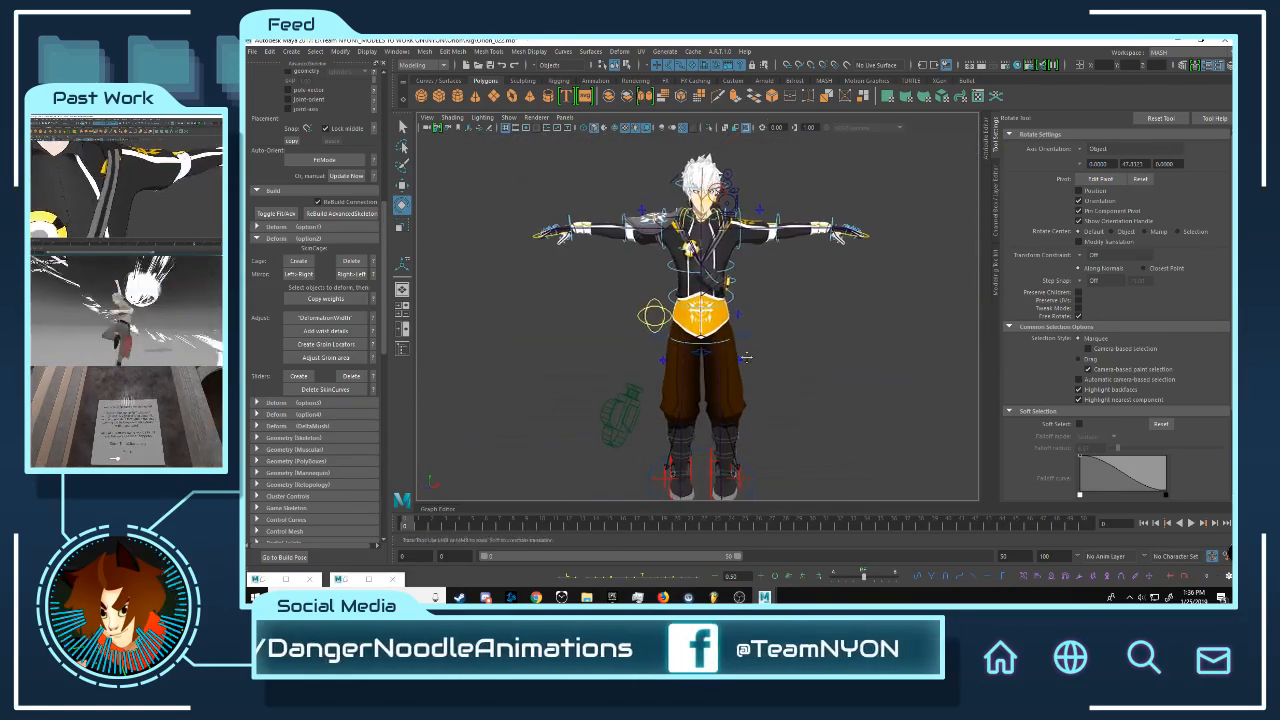
- Examine the boots' buckles, straps and white trim up close, including the foot controls
middle_click_drag(742, 360, 726, 217, "alt")
right_click_drag(726, 217, 838, 290, "alt")
left_click_drag(838, 290, 795, 305, "alt")
right_click_drag(795, 305, 872, 353, "alt")
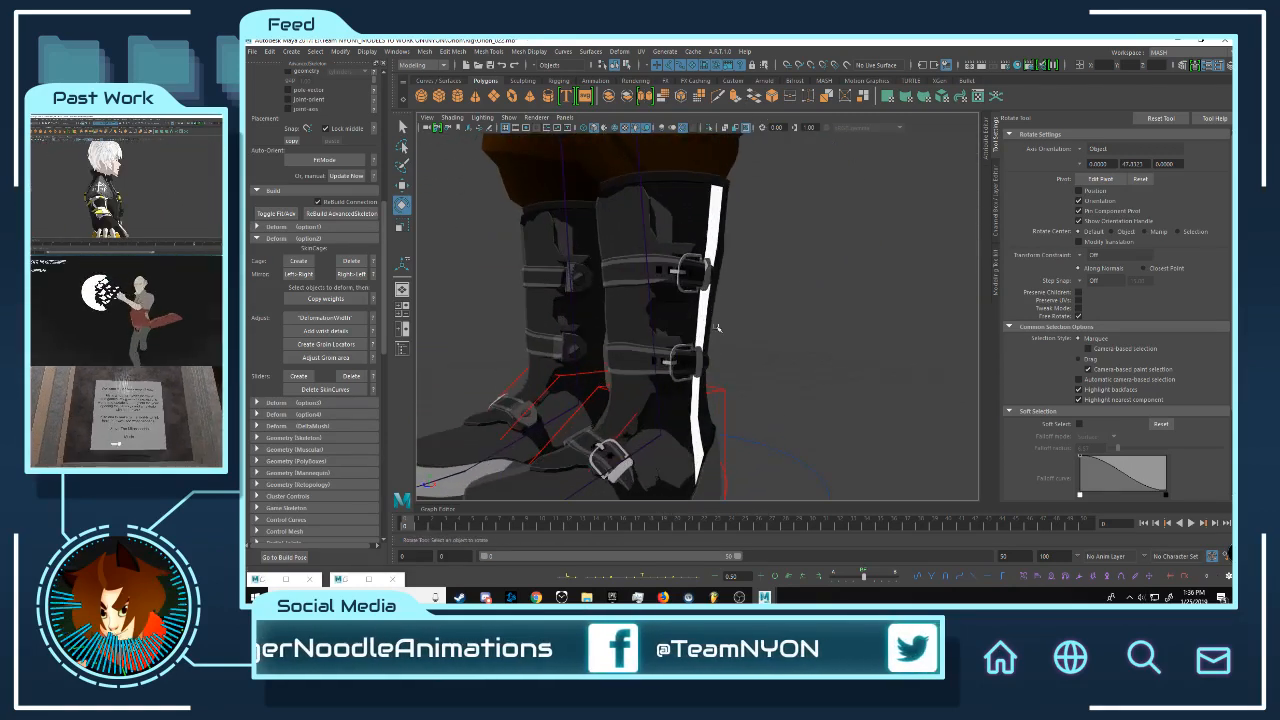
left_click(717, 328)
left_click_drag(909, 314, 880, 313, "alt")
left_click(904, 320)
right_click_drag(917, 291, 785, 285, "alt")
left_click_drag(785, 285, 818, 279, "alt")
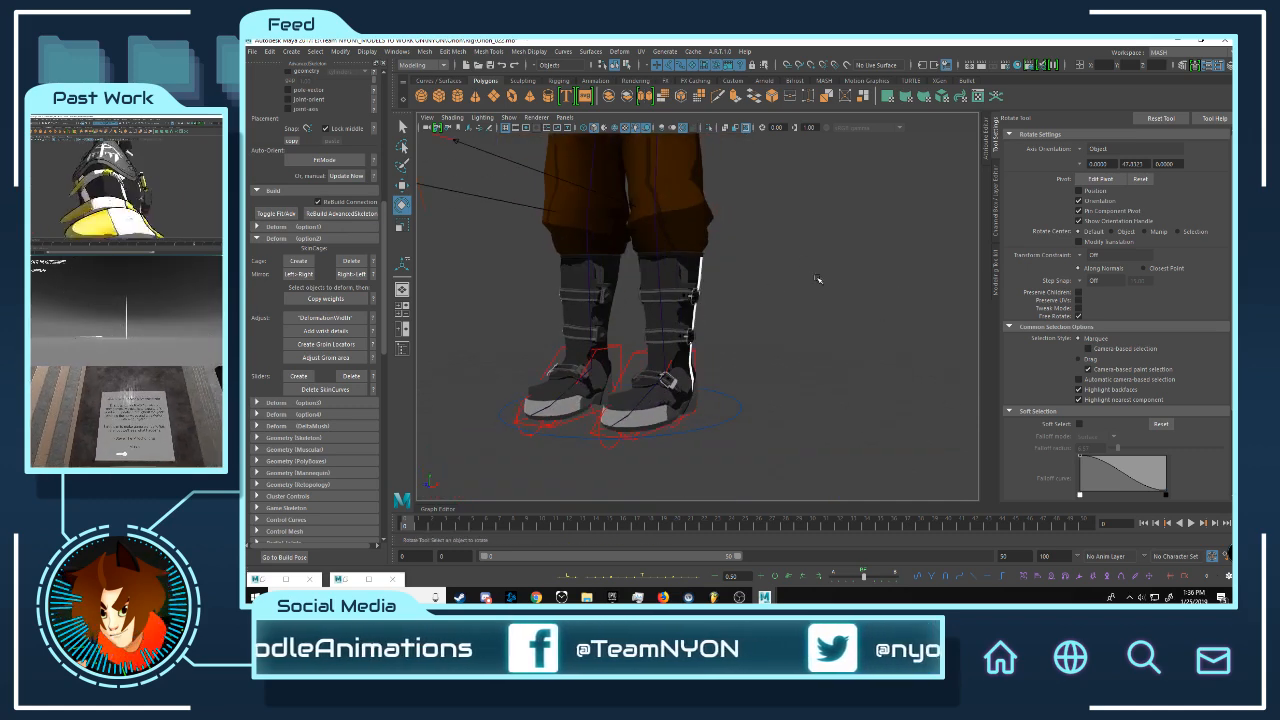
- Examine the trousers, lower legs and leg controls from the feet up to the waist guard
middle_click_drag(818, 279, 843, 398, "alt")
right_click_drag(843, 398, 766, 306, "alt")
left_click_drag(766, 306, 777, 263, "alt")
middle_click_drag(777, 263, 781, 135, "alt")
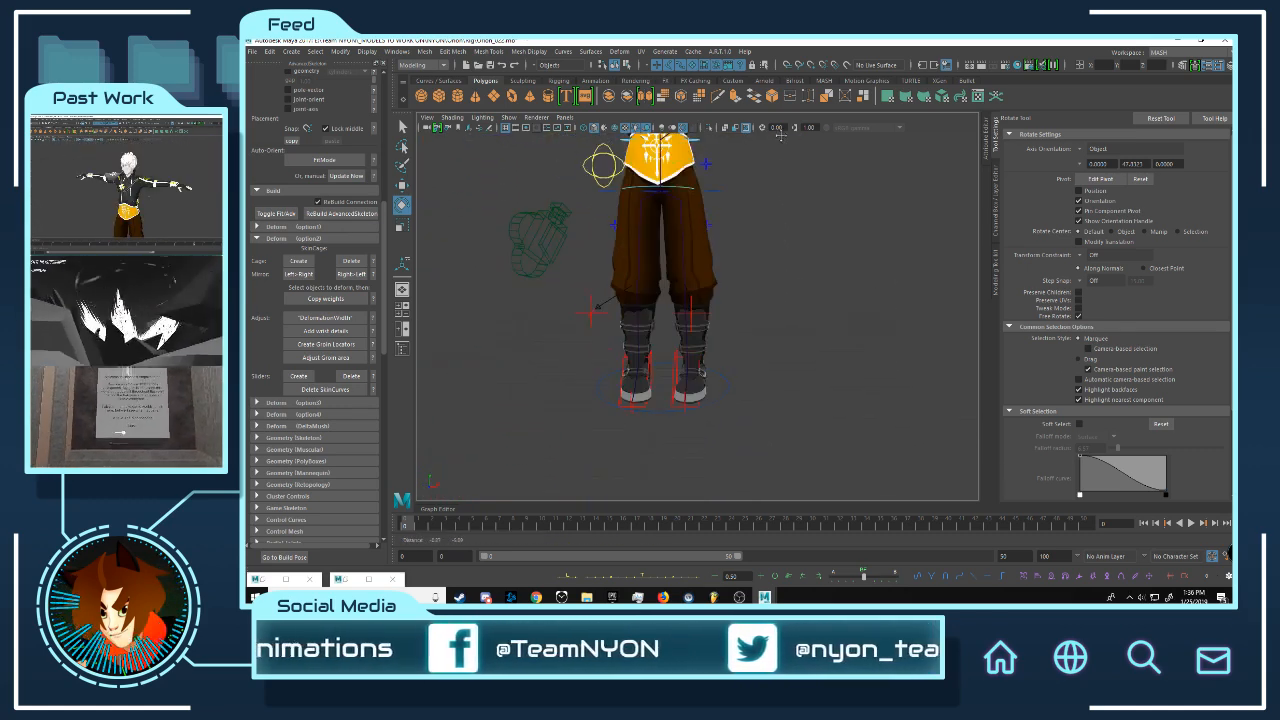
right_click_drag(780, 135, 897, 306, "alt")
mouse_move(897, 306)
left_mouse_down("alt")
mouse_move(820, 300)
mouse_move(897, 306)
left_mouse_up("alt")
right_click_drag(897, 306, 822, 280, "alt")
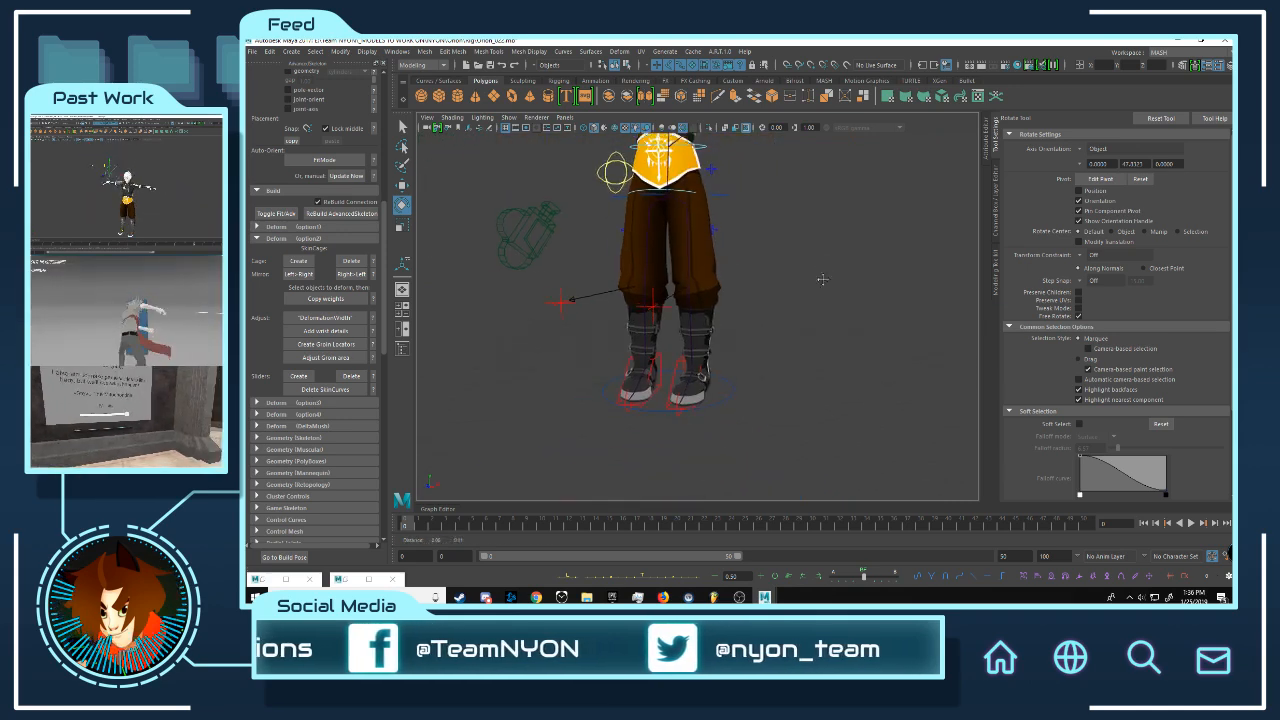
middle_click_drag(822, 280, 789, 431, "alt")
right_click_drag(789, 431, 805, 400, "alt")
middle_click_drag(805, 400, 770, 190, "alt")
right_click_drag(770, 190, 801, 252, "alt")
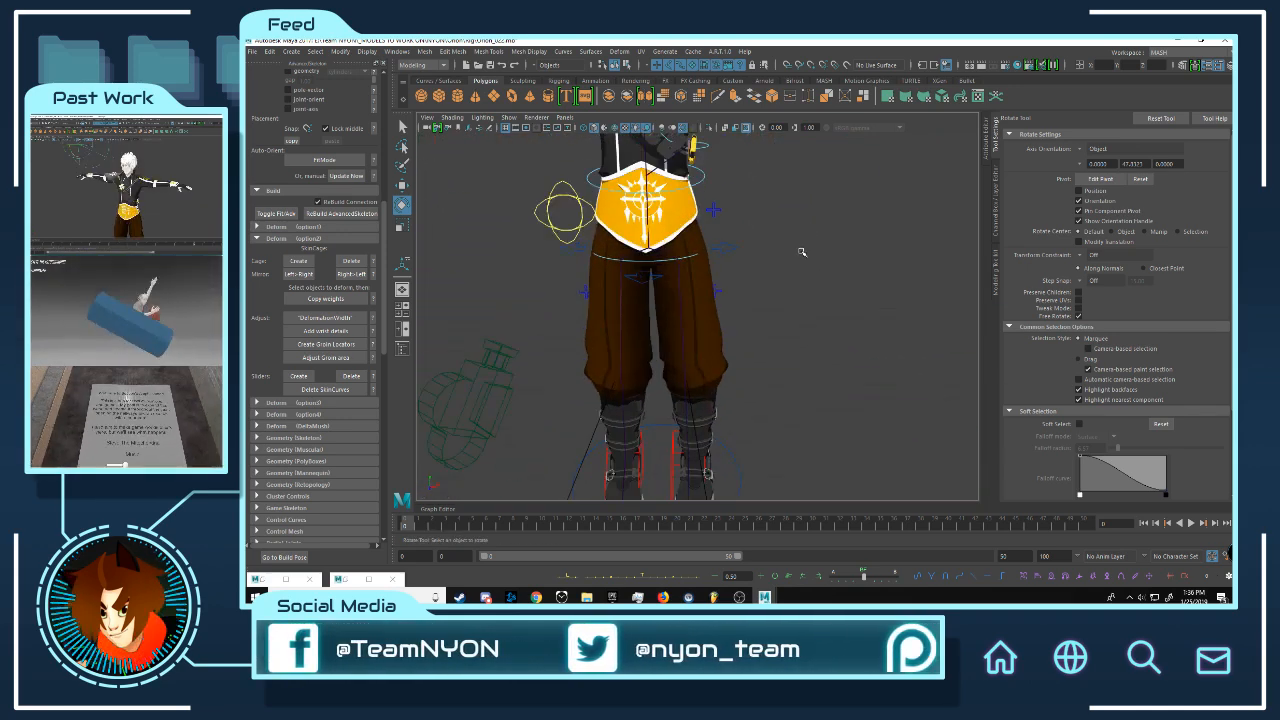
- Examine the waist guard, torso and shoulder emblem from the front and at an angle
left_click_drag(801, 252, 793, 272, "alt")
left_click(723, 363)
middle_click_drag(780, 280, 773, 395, "alt")
left_click(791, 402)
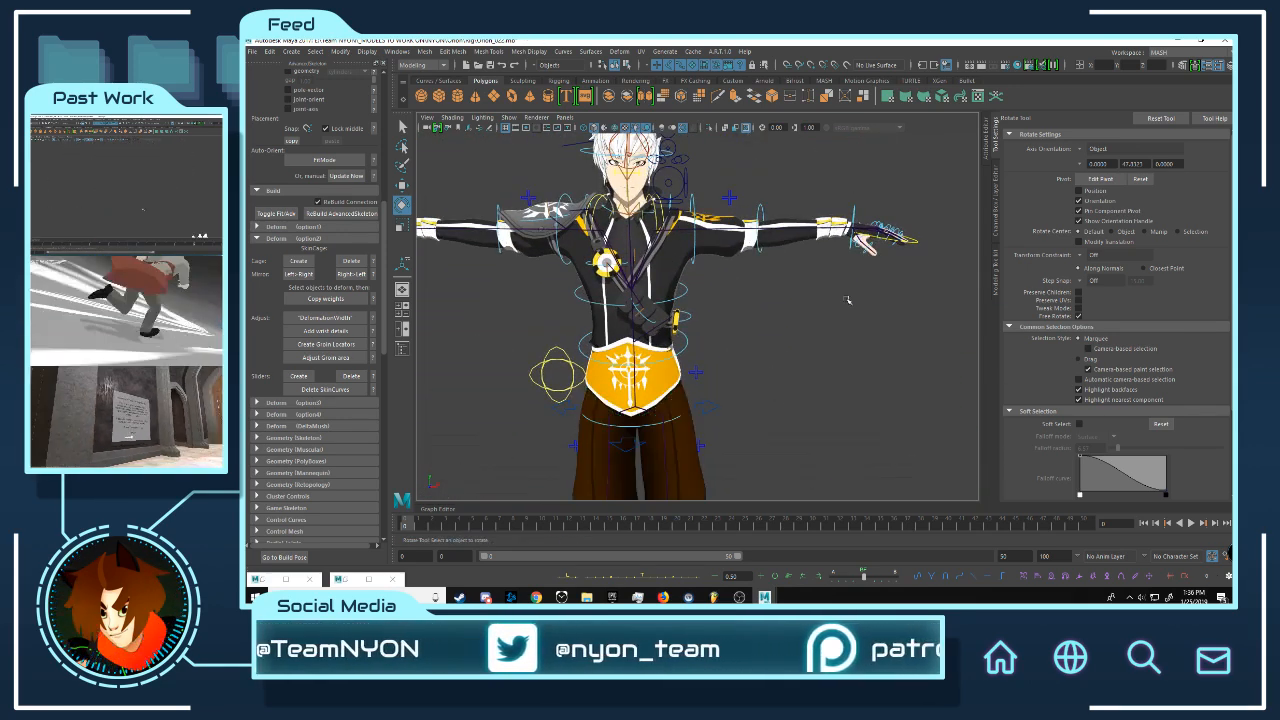
left_click_drag(847, 300, 809, 297, "alt")
right_click_drag(809, 297, 769, 306, "alt")
left_click_drag(769, 306, 744, 192, "alt")
right_click_drag(802, 249, 735, 265, "alt")
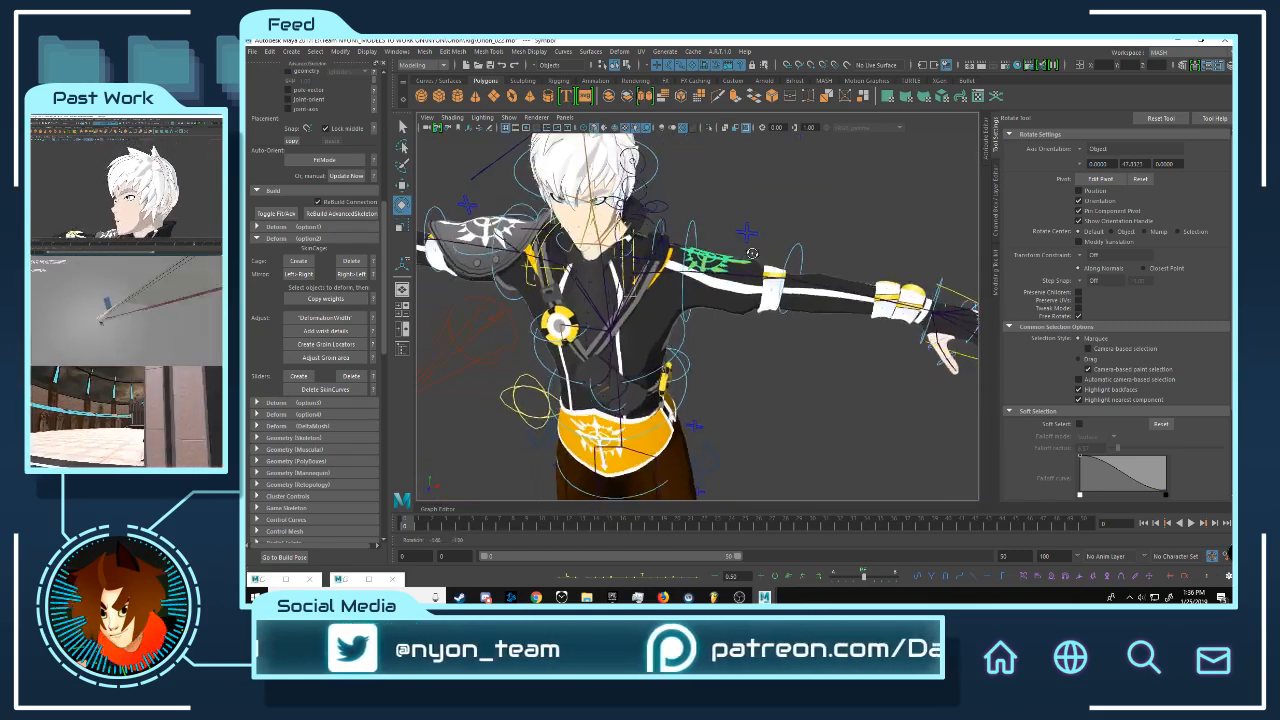
left_click_drag(735, 265, 770, 240, "alt")
- Examine the white and yellow forearm guards and the wrist area up close
left_click(785, 329)
left_click_drag(785, 329, 830, 325, "alt")
middle_click_drag(830, 325, 700, 325, "alt")
right_click_drag(700, 325, 760, 320, "alt")
left_click_drag(760, 320, 690, 303, "alt")
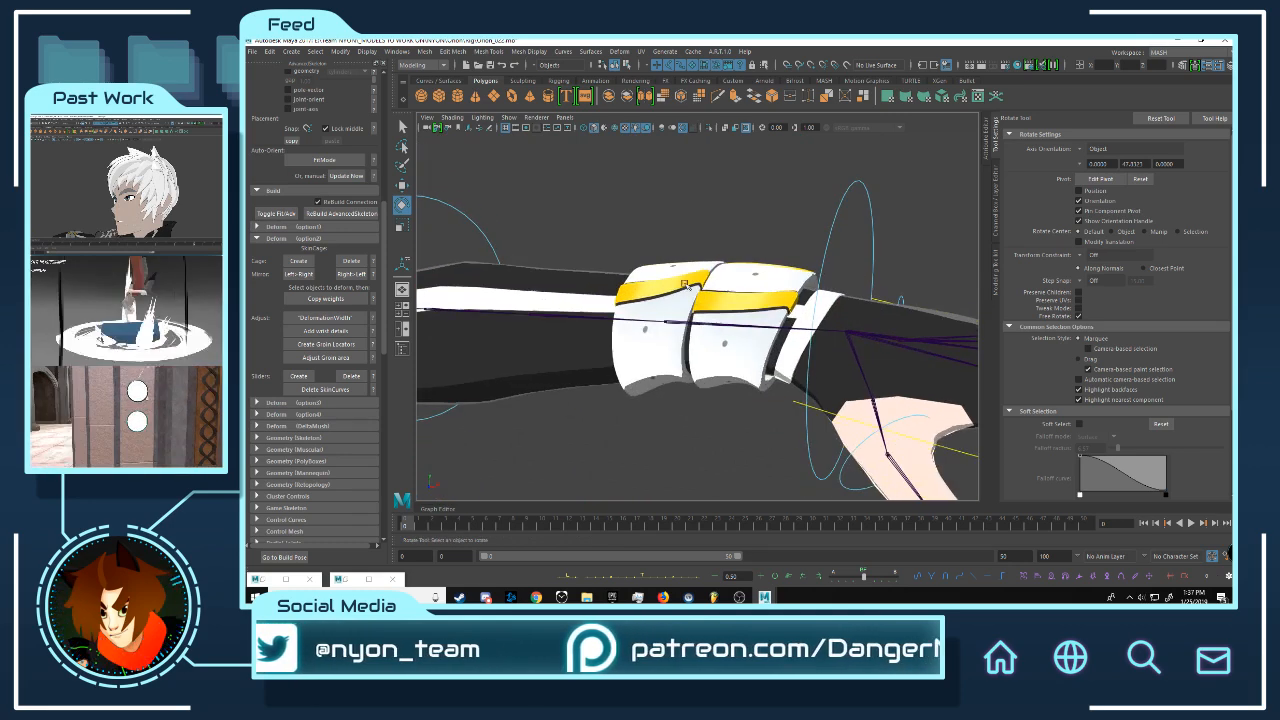
left_click(692, 303)
right_click_drag(692, 303, 665, 300, "alt")
left_click_drag(665, 300, 712, 236, "alt")
left_click(711, 234)
- Select the jacket mesh and inspect its wireframe around the upper-arm band and sleeve stripe
middle_click_drag(500, 300, 770, 281, "alt")
left_click_drag(770, 281, 717, 325, "alt")
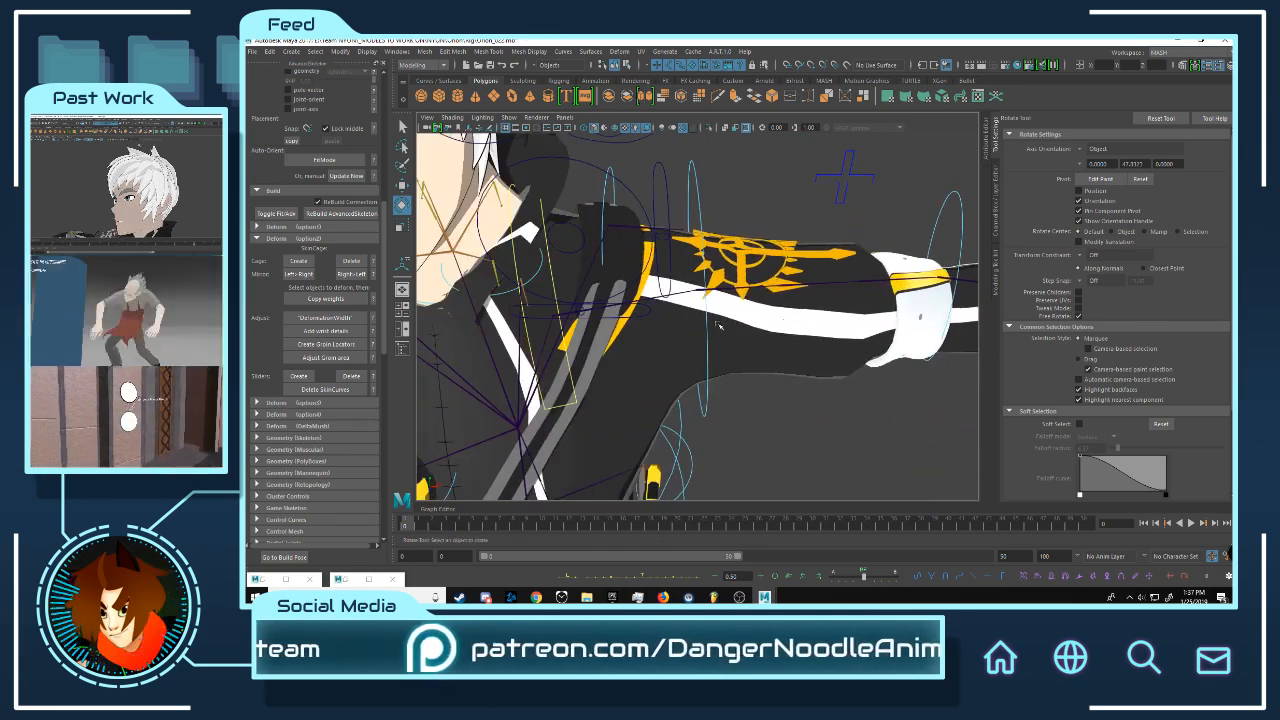
left_click(830, 325)
left_click_drag(830, 325, 840, 304, "alt")
right_click_drag(840, 304, 837, 311, "alt")
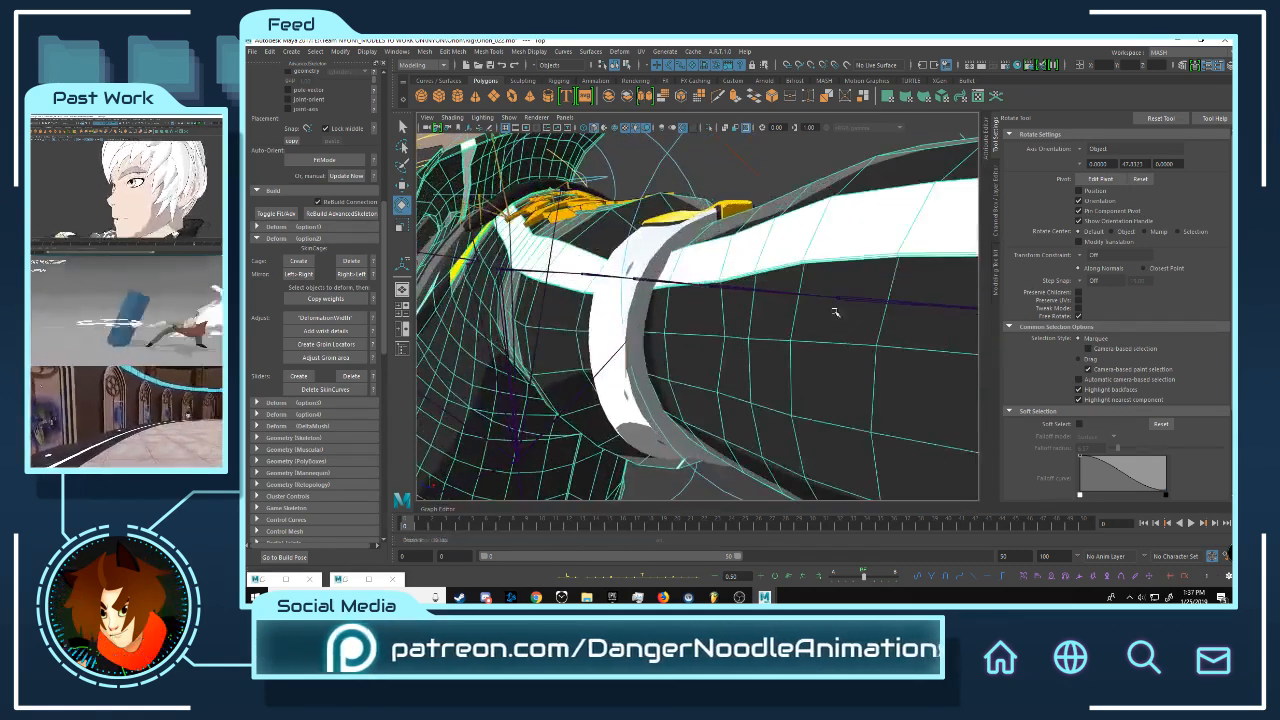
- Examine the jacket's wireframe from the upper-arm band across the shoulder and chest, and clear the mesh selection
left_click_drag(837, 311, 868, 148, "alt")
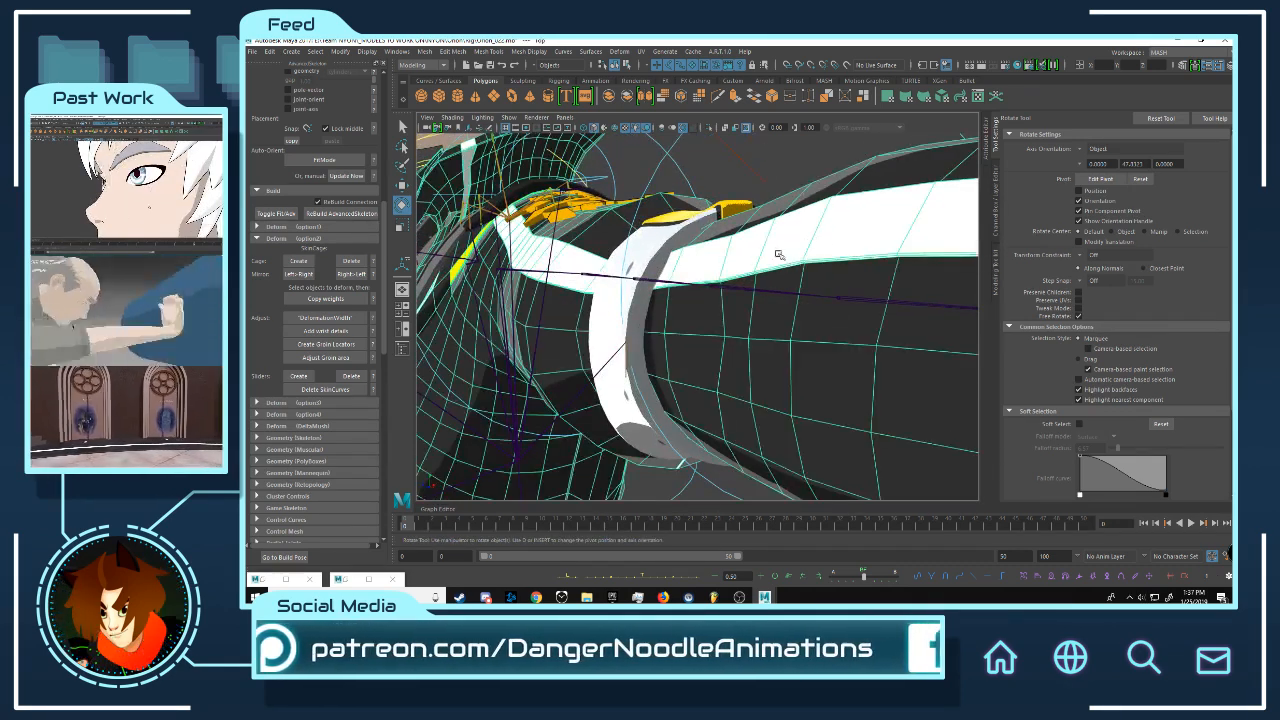
right_click_drag(844, 242, 723, 251, "alt")
left_click_drag(723, 251, 814, 271, "alt")
right_click_drag(814, 271, 856, 298, "alt")
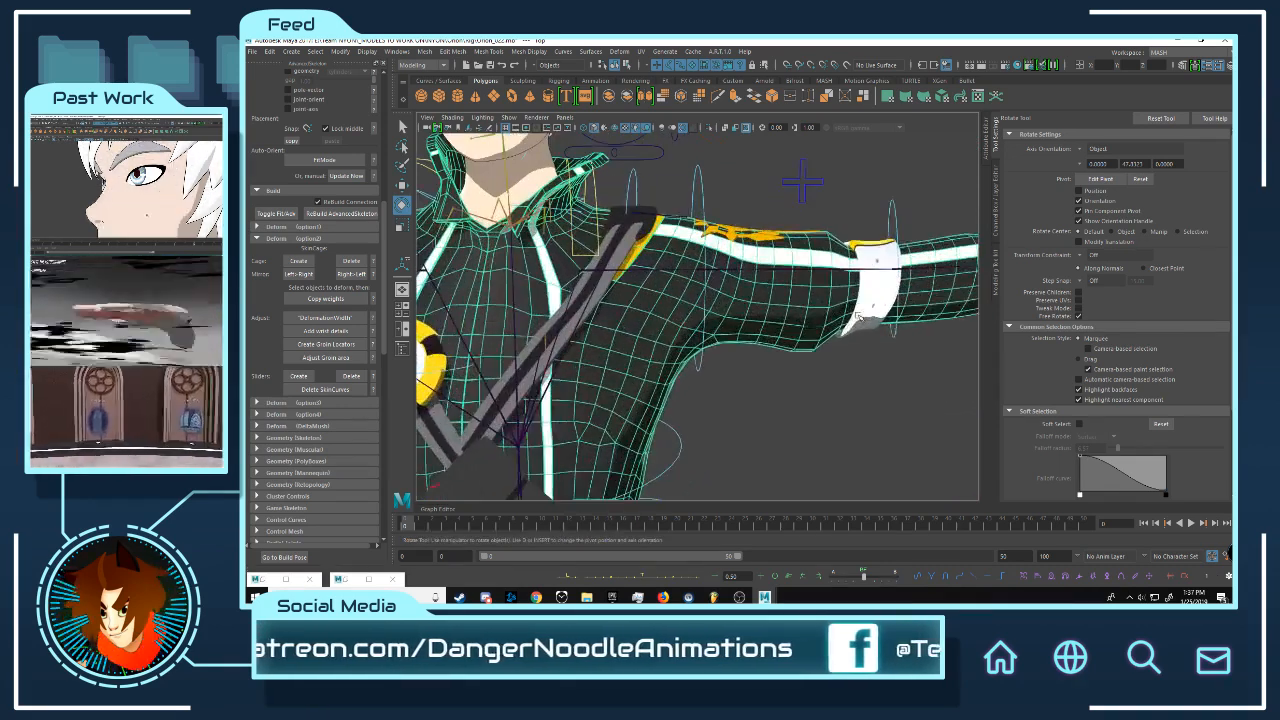
left_click_drag(856, 298, 851, 326, "alt")
right_click_drag(851, 326, 744, 322, "alt")
middle_click_drag(744, 322, 804, 360, "alt")
right_click_drag(804, 360, 872, 358, "alt")
left_click_drag(872, 358, 864, 342, "alt")
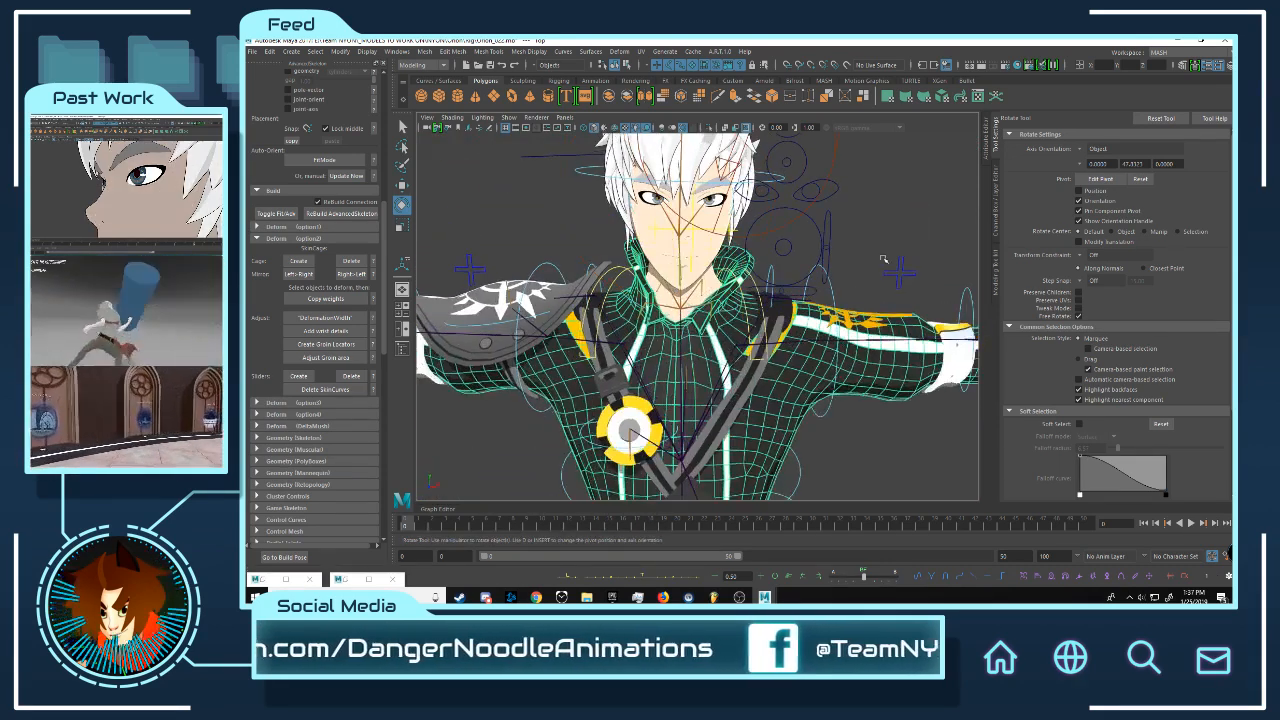
left_click(885, 259)
- Examine the shaded jacket, chest straps, collar and shoulder guard from the front at several slight angles
middle_click_drag(790, 333, 749, 313, "alt")
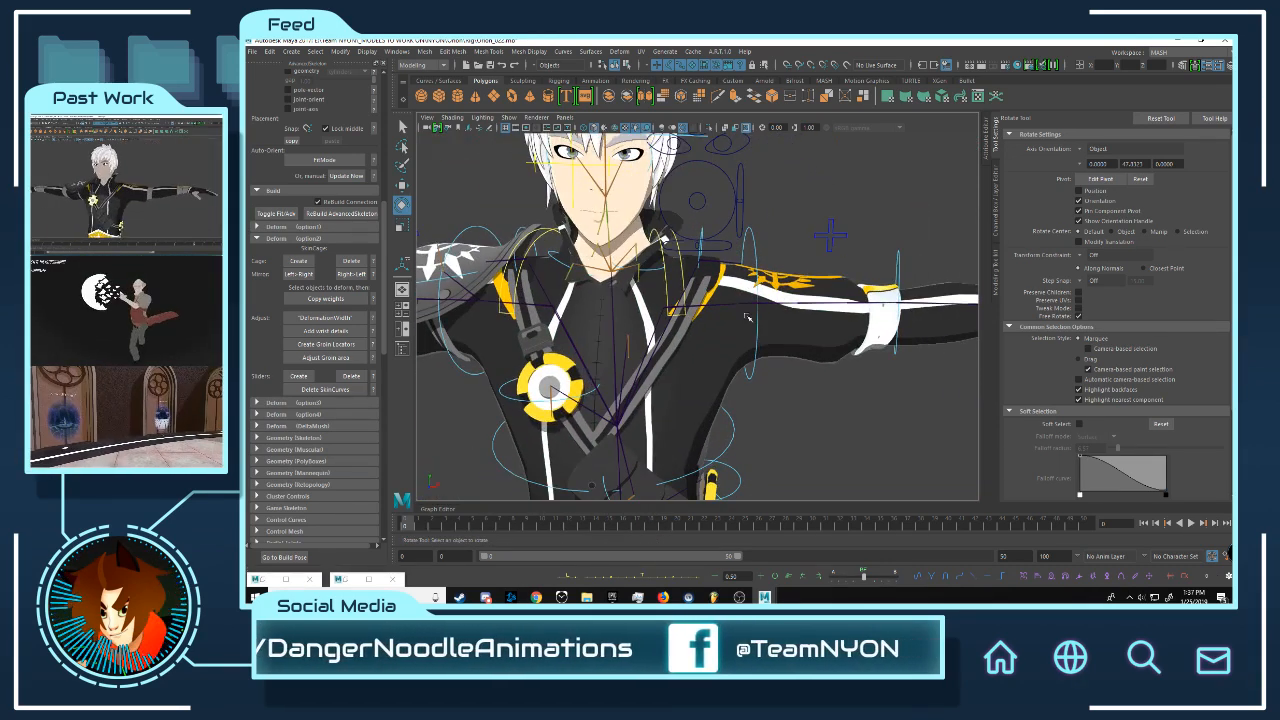
left_click_drag(749, 313, 747, 284, "alt")
middle_click_drag(712, 257, 784, 328, "alt")
right_click_drag(745, 318, 765, 335, "alt")
left_click_drag(758, 337, 772, 337, "alt")
middle_click_drag(760, 342, 757, 302, "alt")
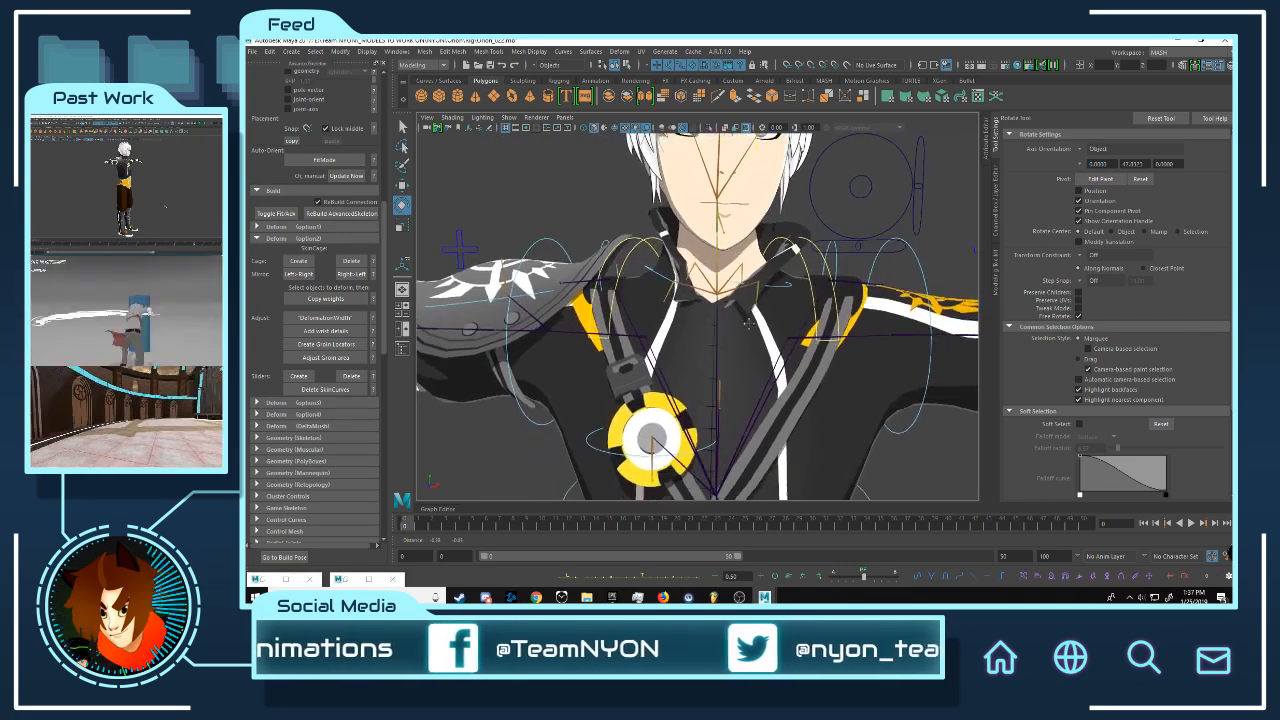
mouse_move(745, 303)
left_mouse_down("alt")
mouse_move(772, 305)
mouse_move(755, 300)
left_mouse_up("alt")
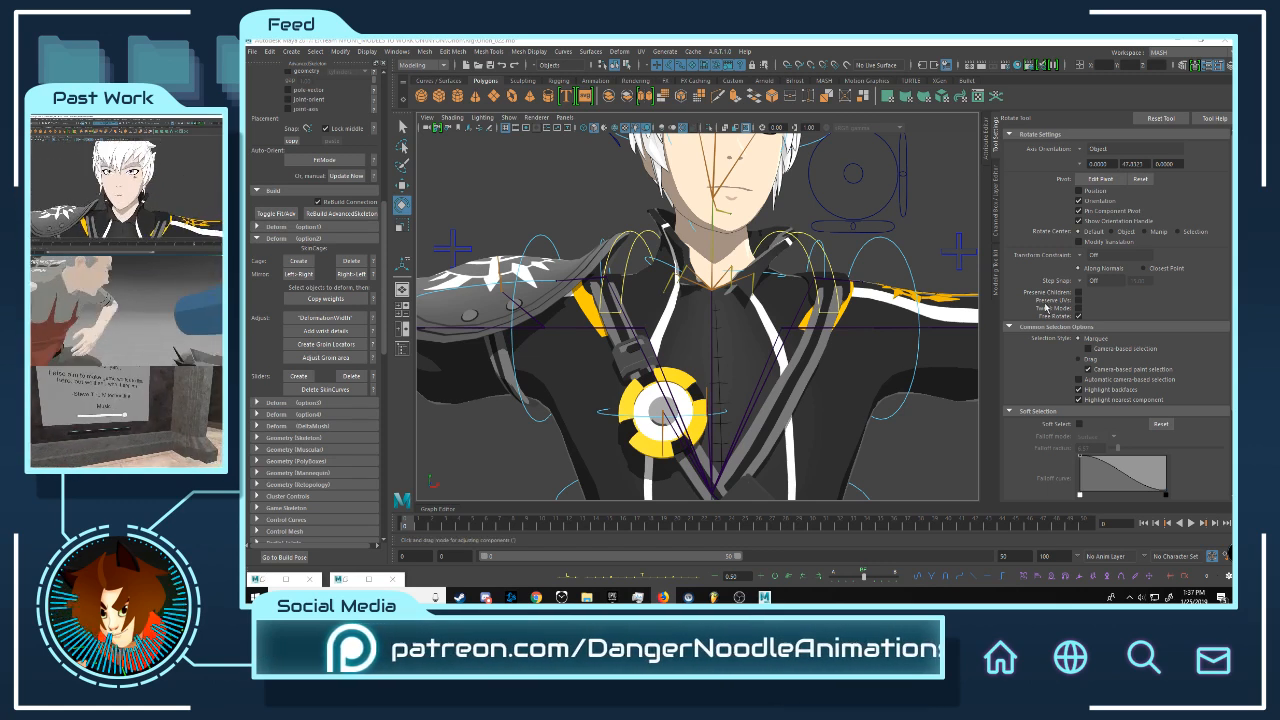
left_click_drag(830, 254, 803, 270, "alt")
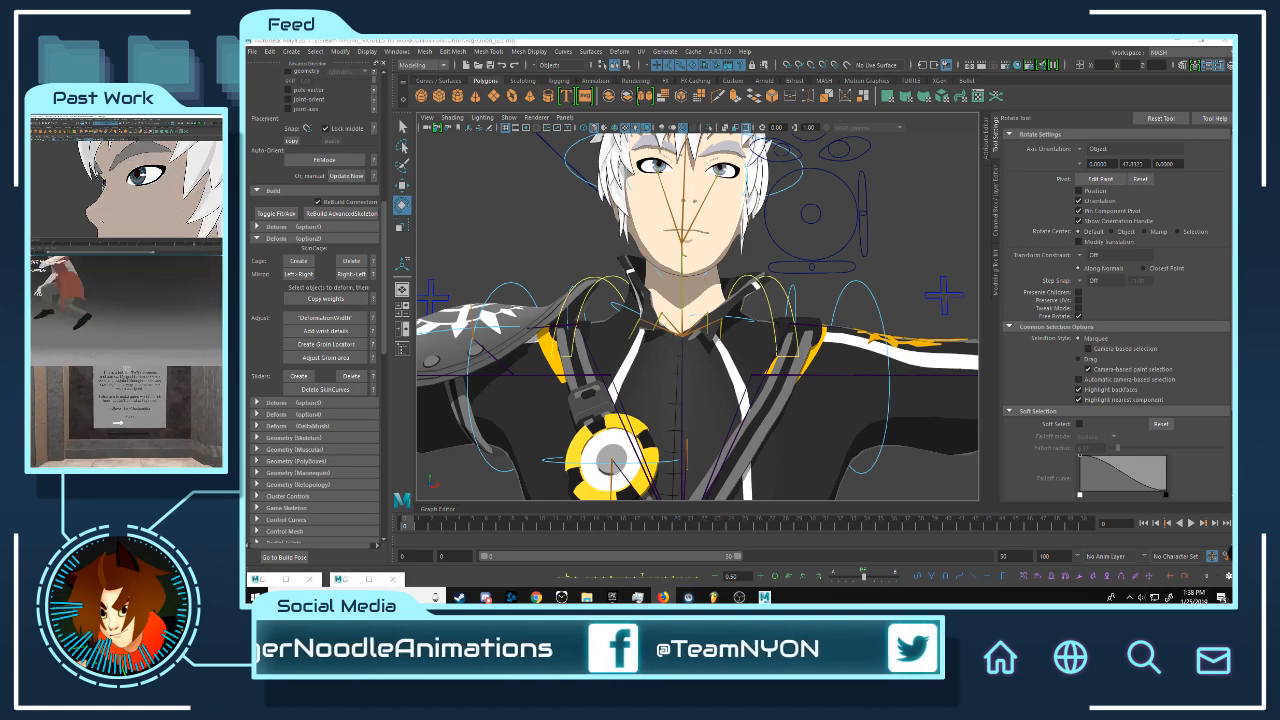
- Bring up the Firefox window with the imgur render of the sword-carrying figure, view it, and return to Maya
left_click_drag(1232, 258, 974, 75)
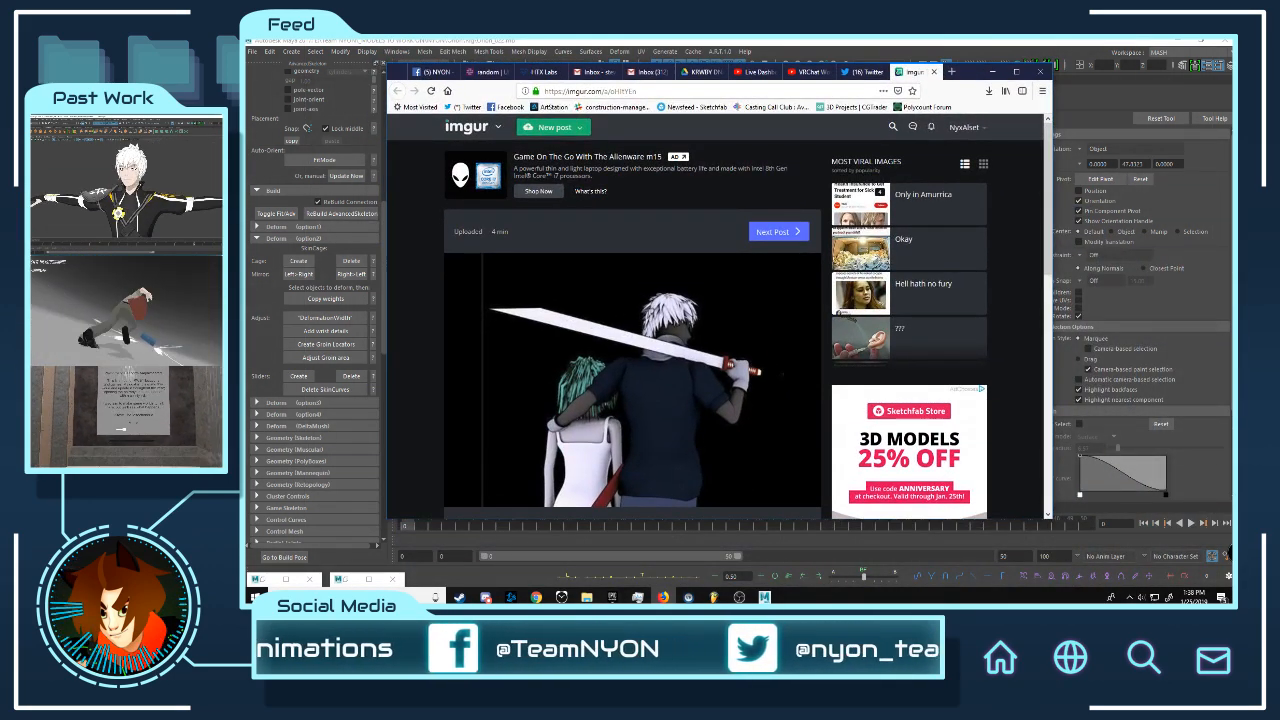
left_click_drag(974, 74, 735, 42)
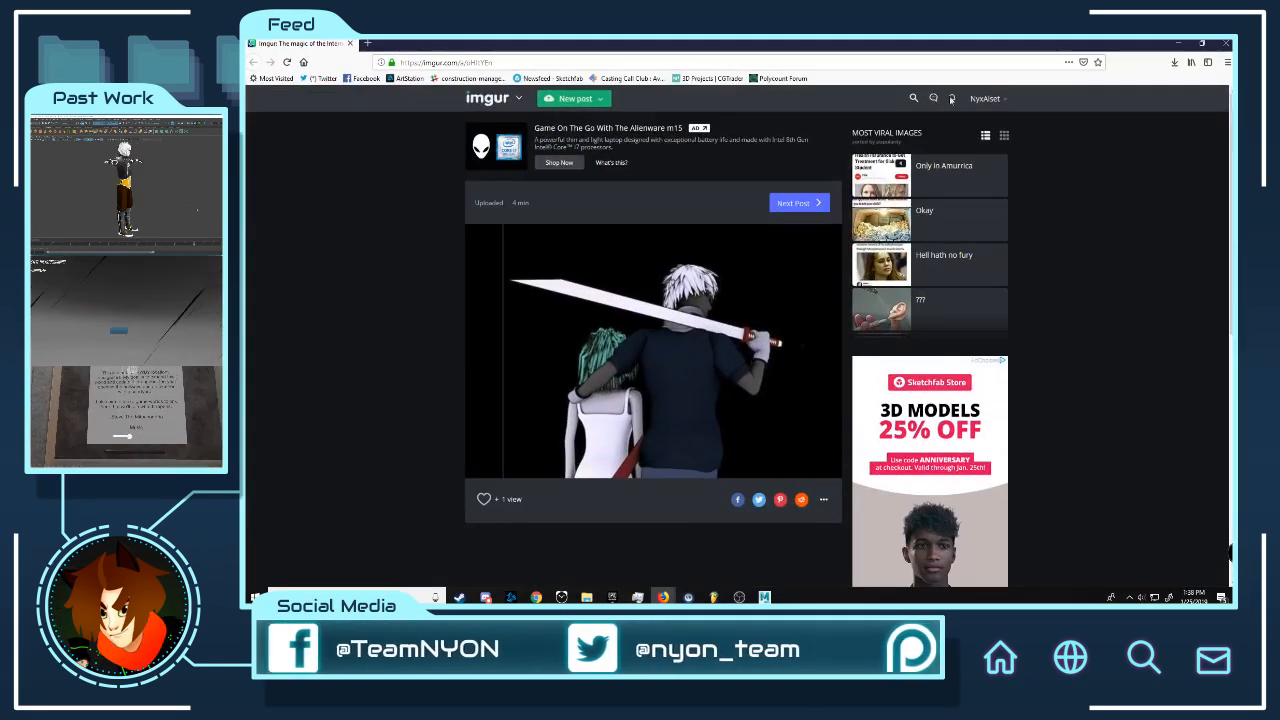
key("alt")
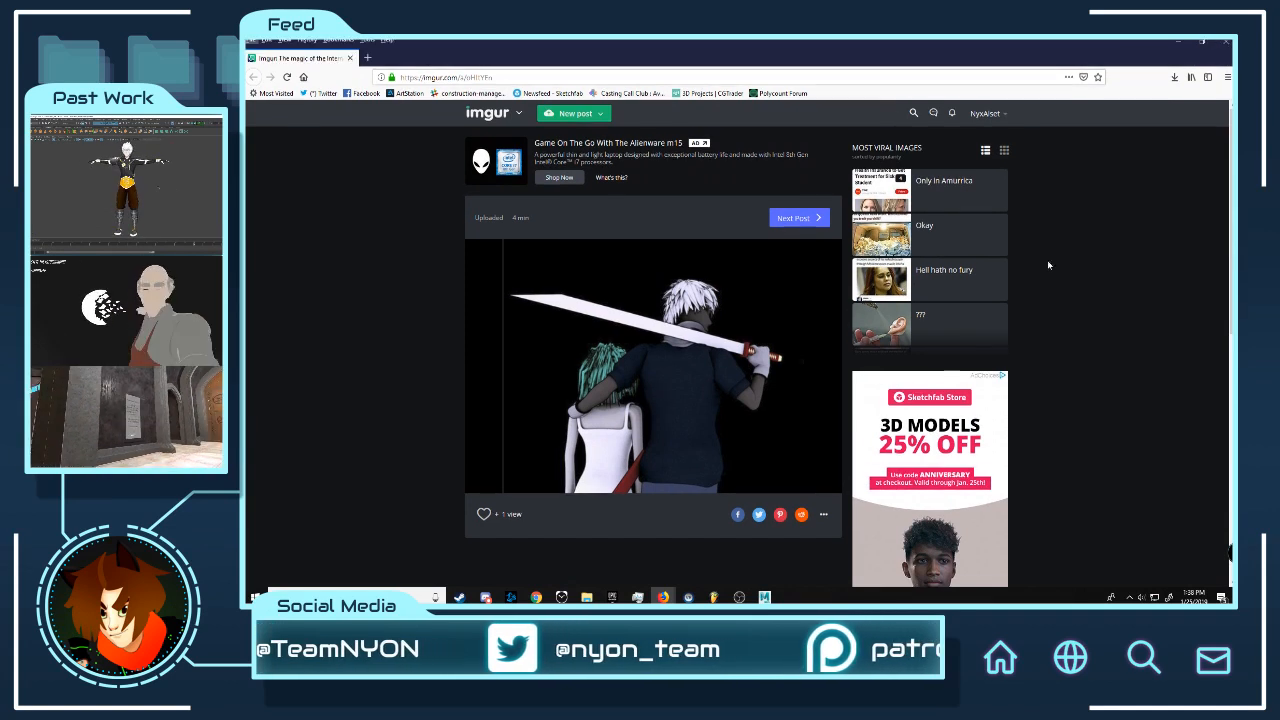
scroll(786, 266, "down", 1)
scroll(783, 268, "up", 1)
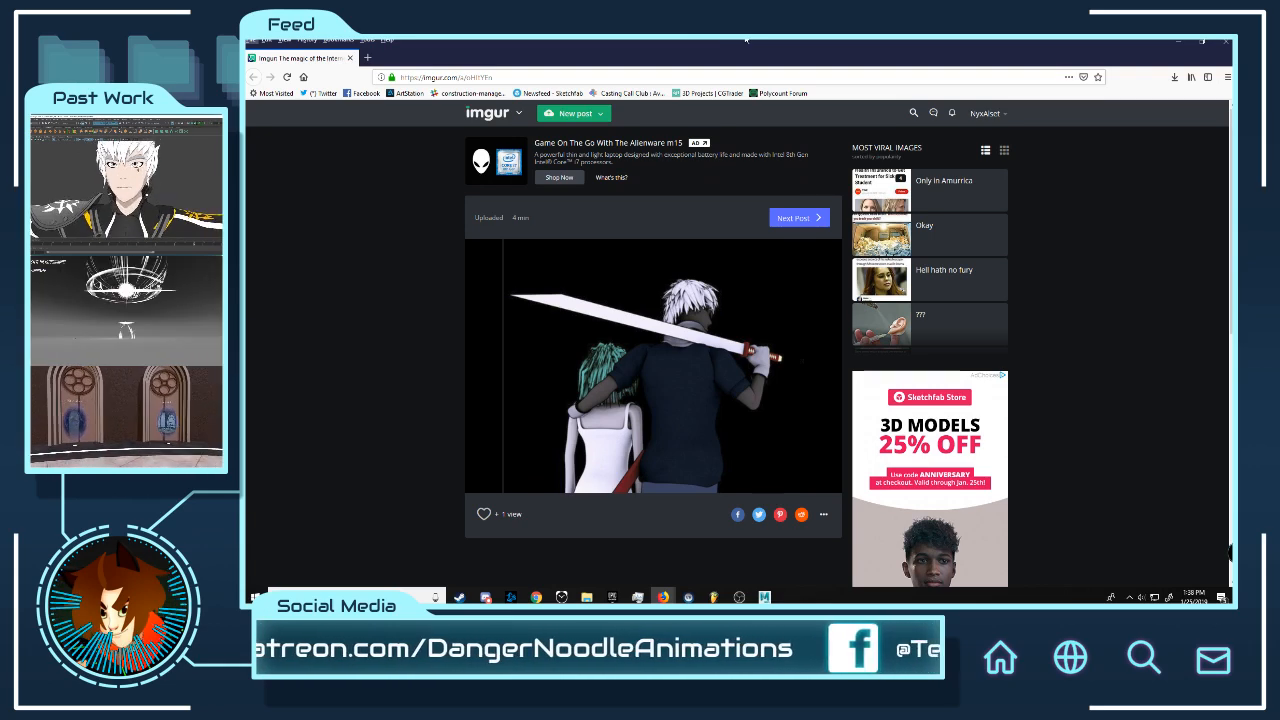
left_click_drag(746, 41, 248, 90)
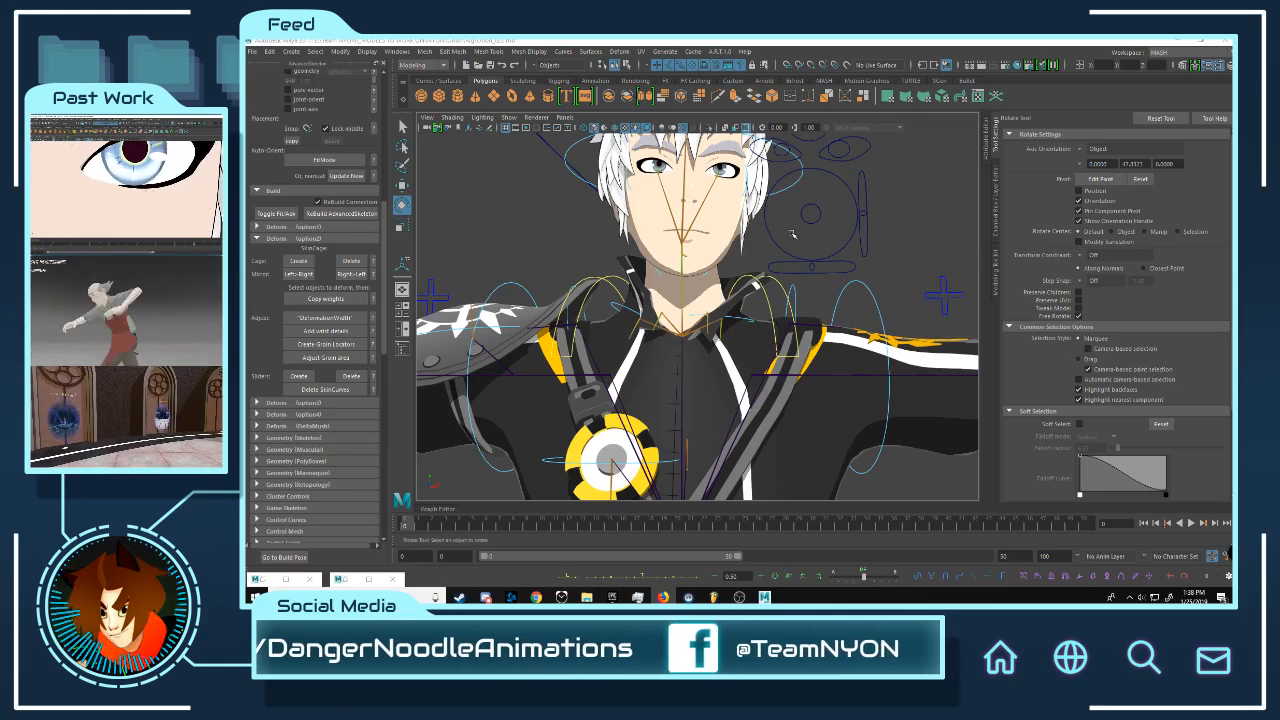
- Select the control inside the large circle beside the face and activate the Move tool
scroll(797, 237, "down", 6)
left_click_drag(811, 249, 874, 286, "alt")
scroll(874, 286, "up", 3)
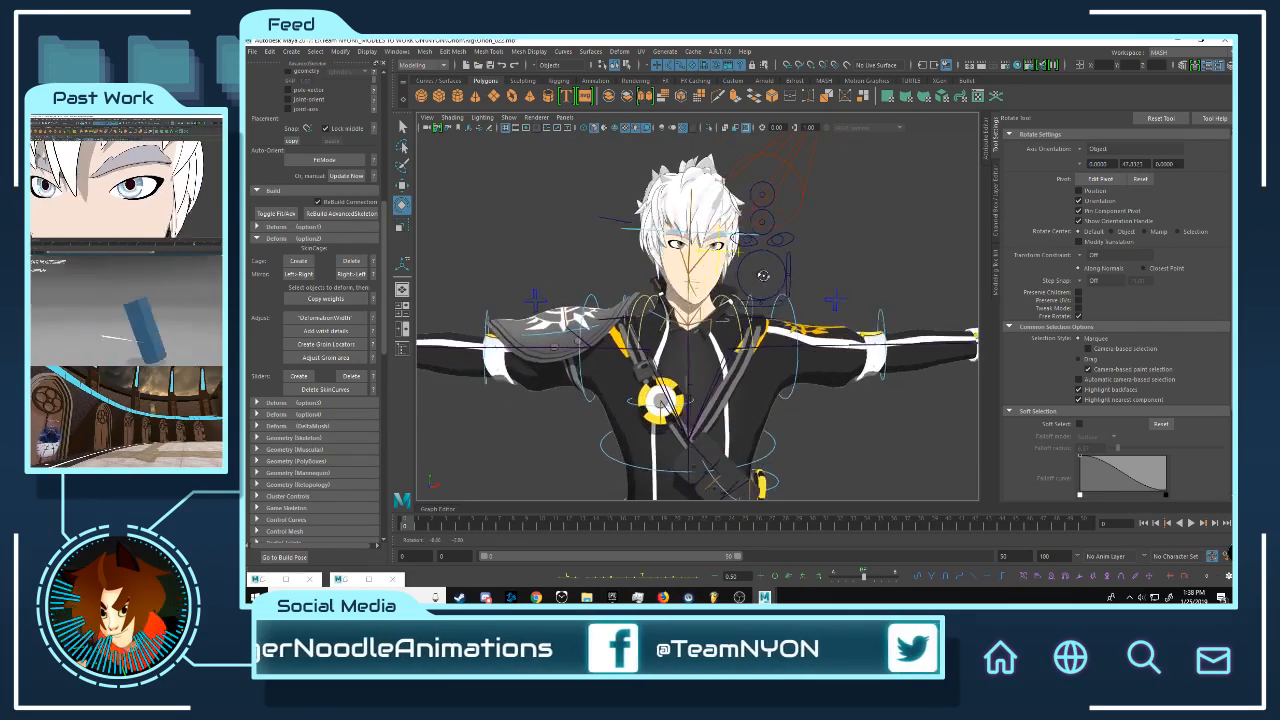
scroll(840, 300, "up", 5)
left_click(869, 228)
key("w")
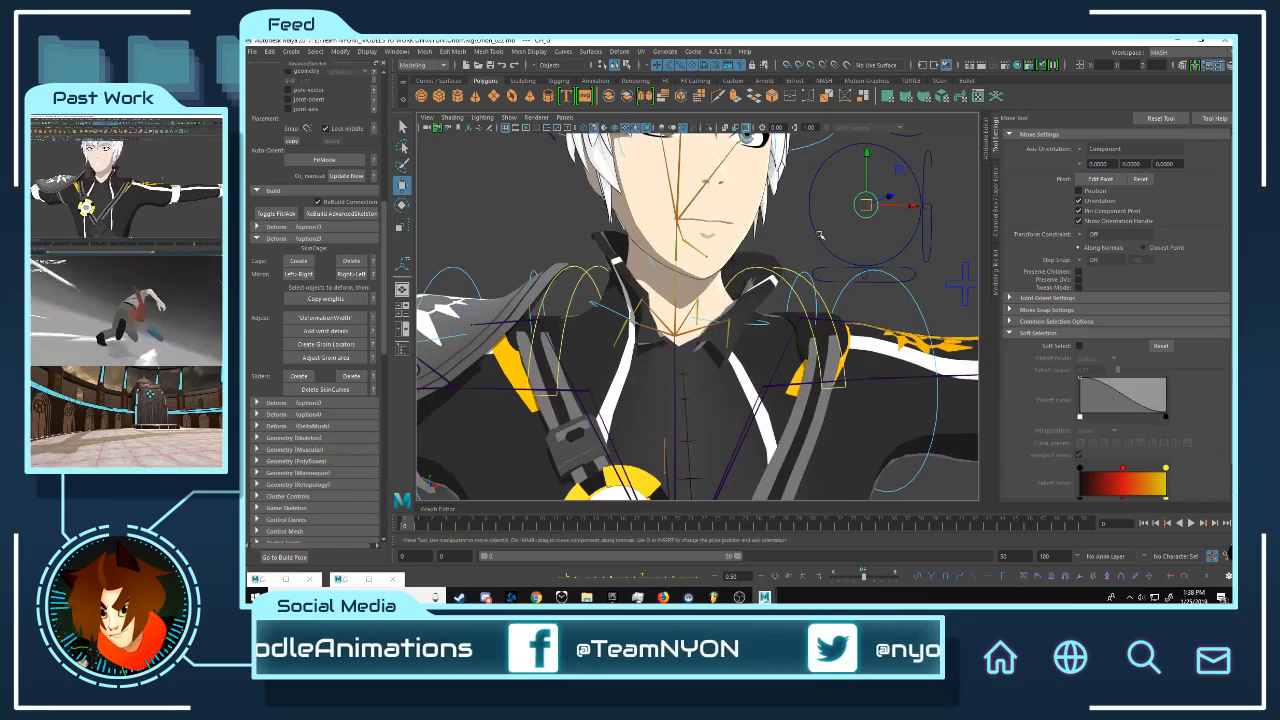
- Examine the face, collar and chest from several angles, and clear the face control selection
scroll(832, 262, "down", 3)
middle_click_drag(813, 257, 743, 263, "alt")
scroll(743, 263, "up", 2)
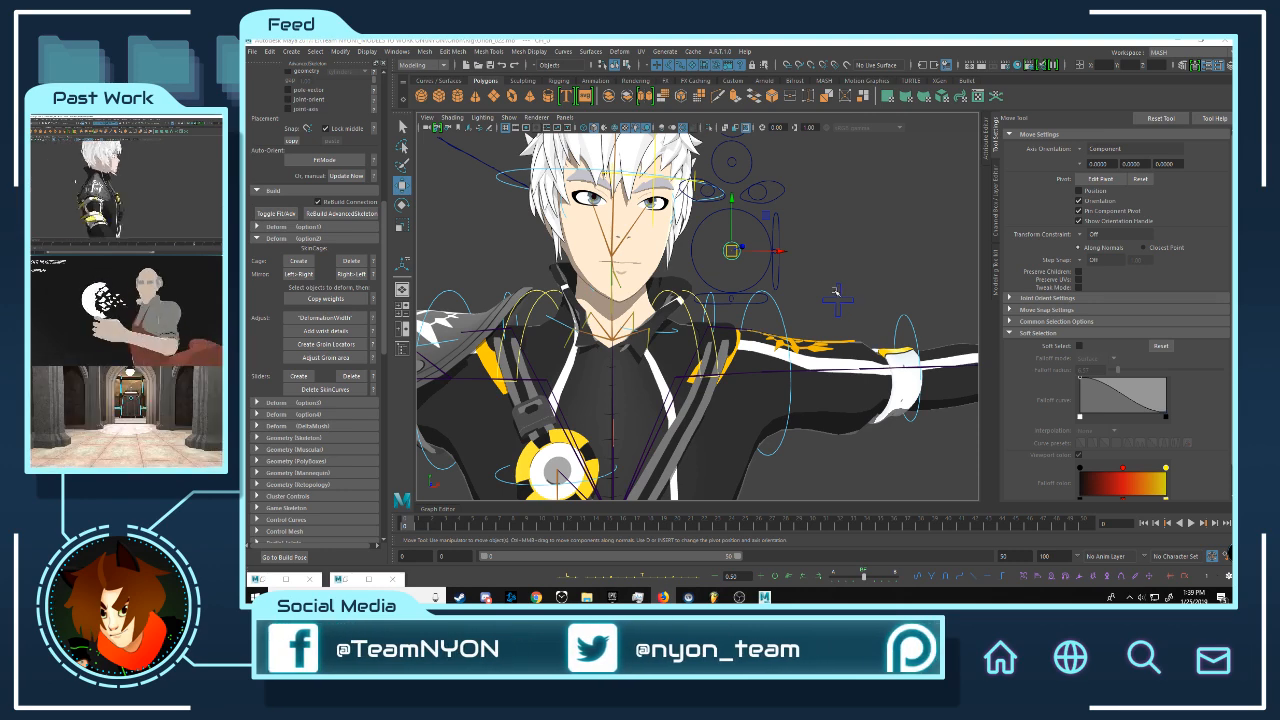
left_click_drag(545, 322, 807, 300, "alt")
left_click_drag(798, 302, 788, 301, "alt")
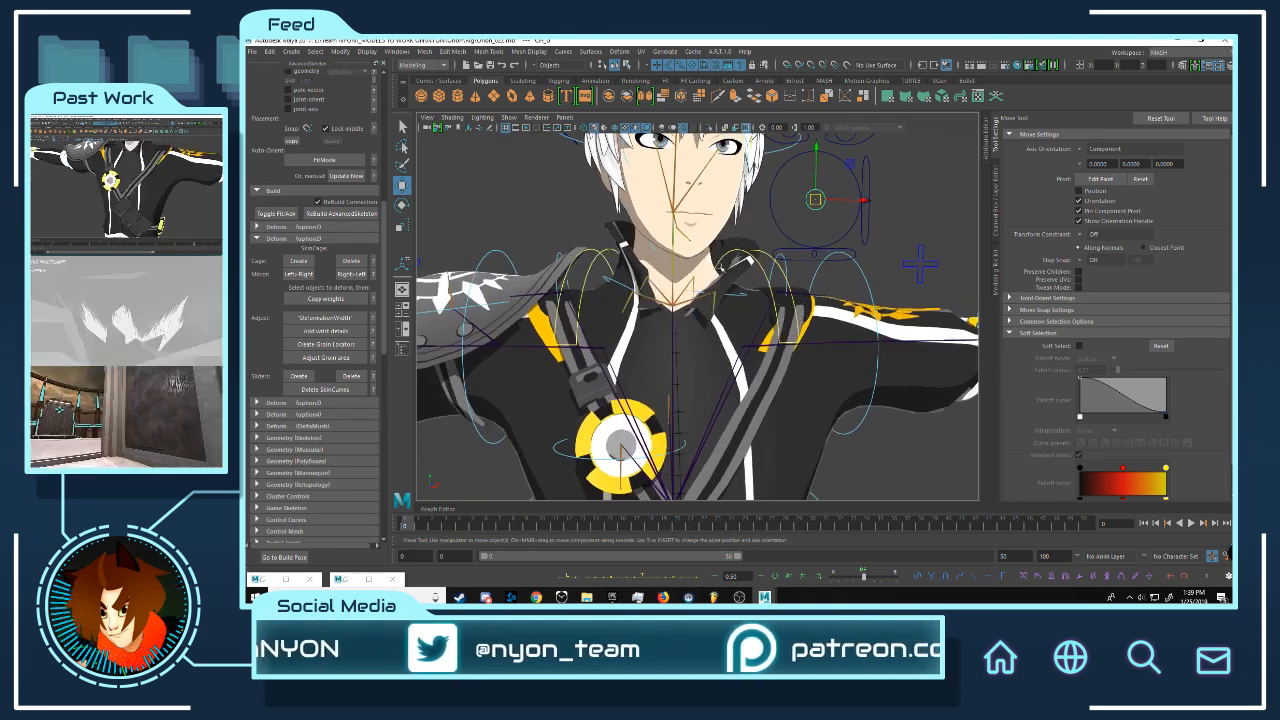
left_click_drag(700, 280, 609, 330, "alt")
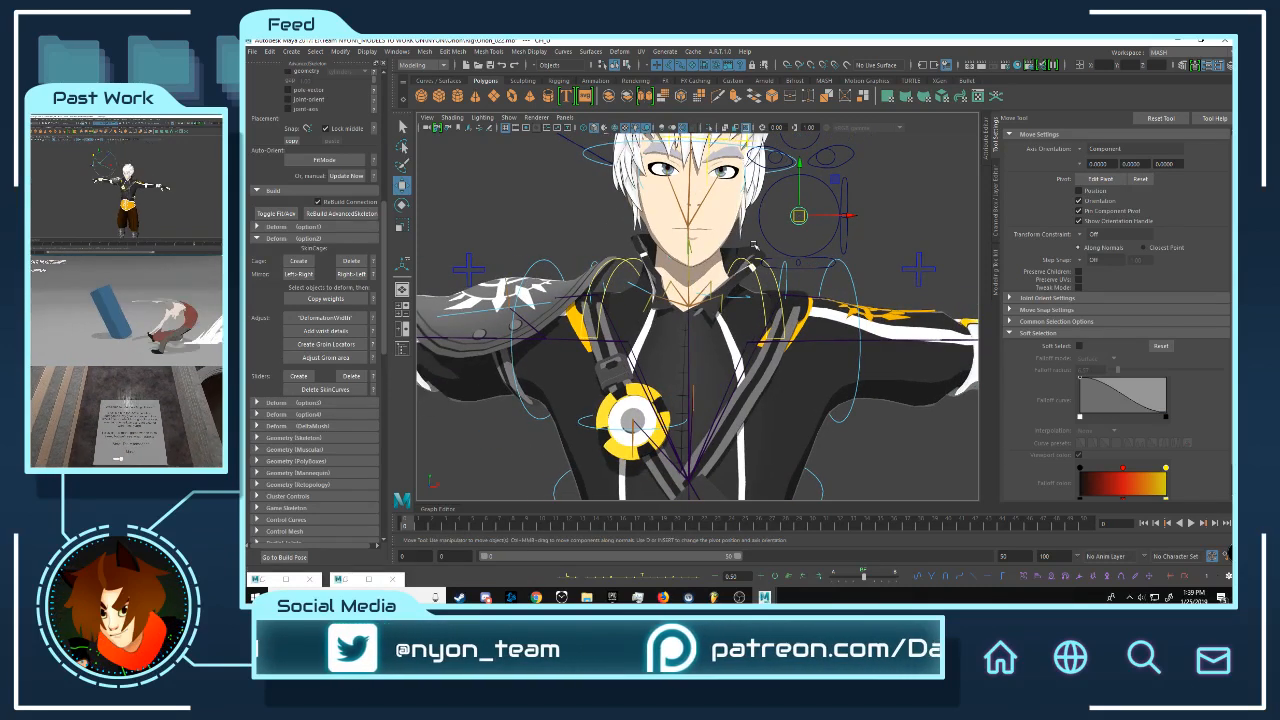
left_click(709, 231)
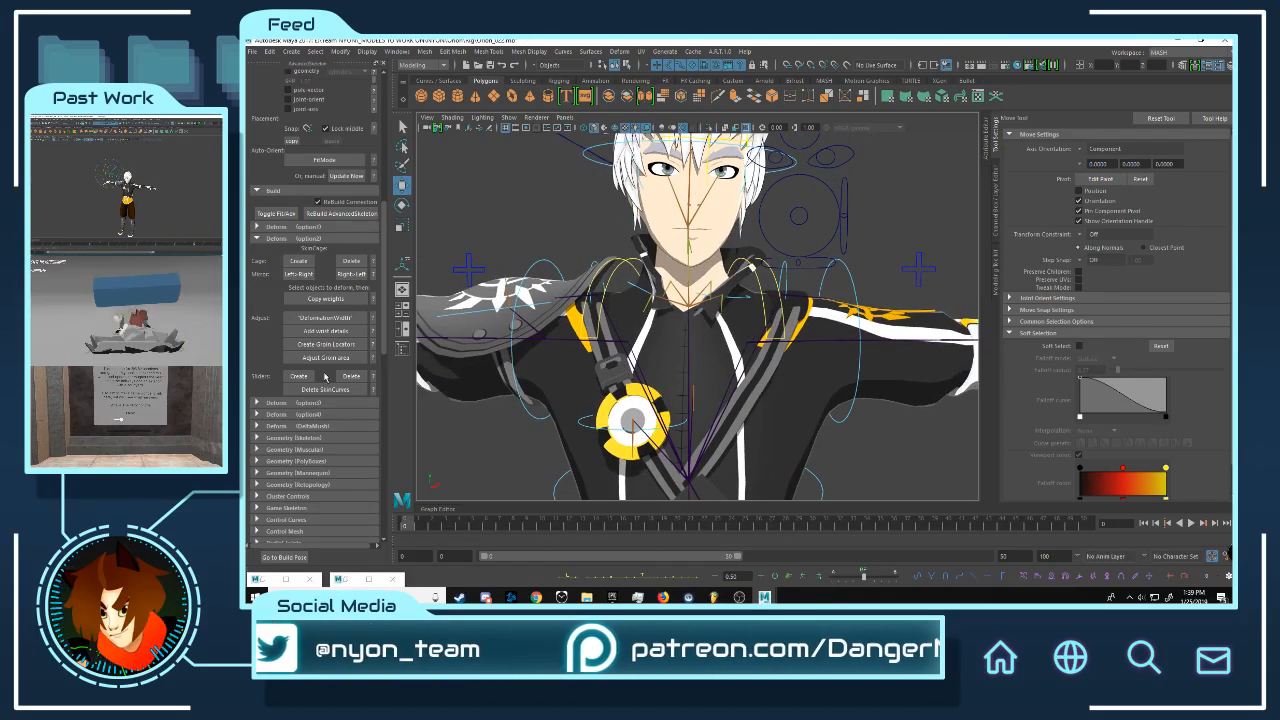
- Show the Driving Systems options in AdvancedSkeleton and return the rig to its build pose
scroll(324, 376, "down", 5)
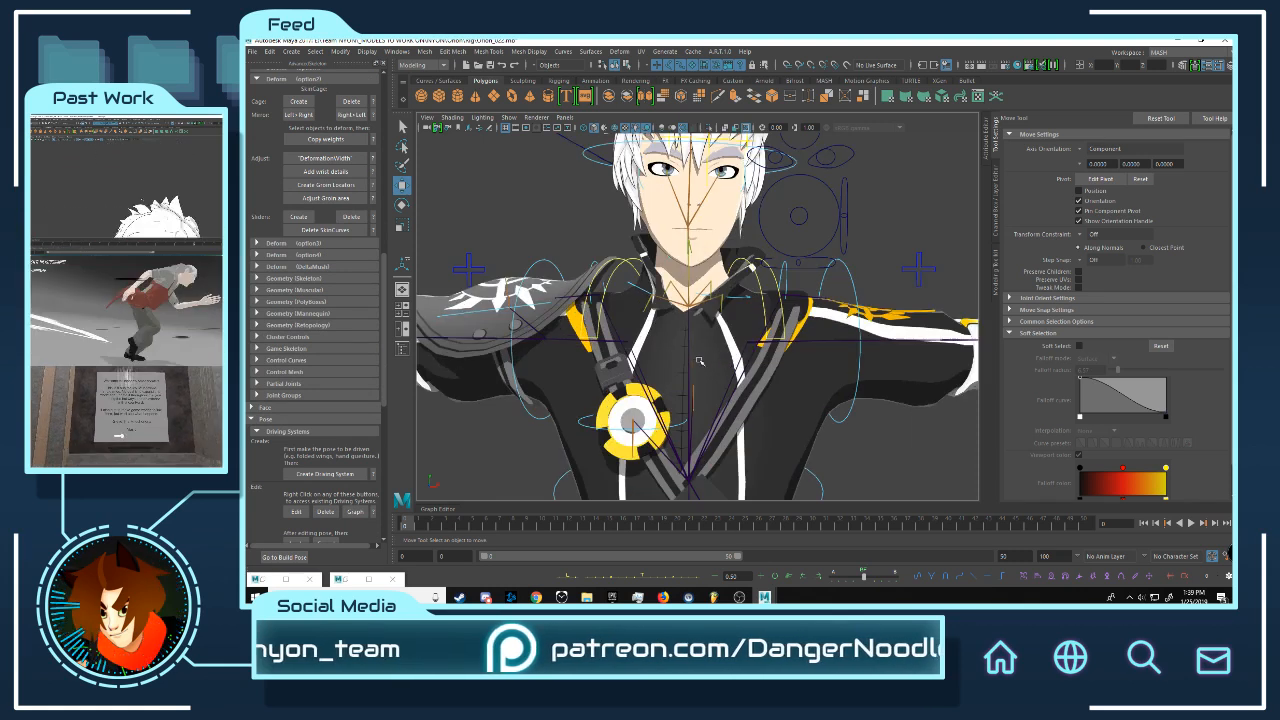
scroll(324, 410, "down", 2)
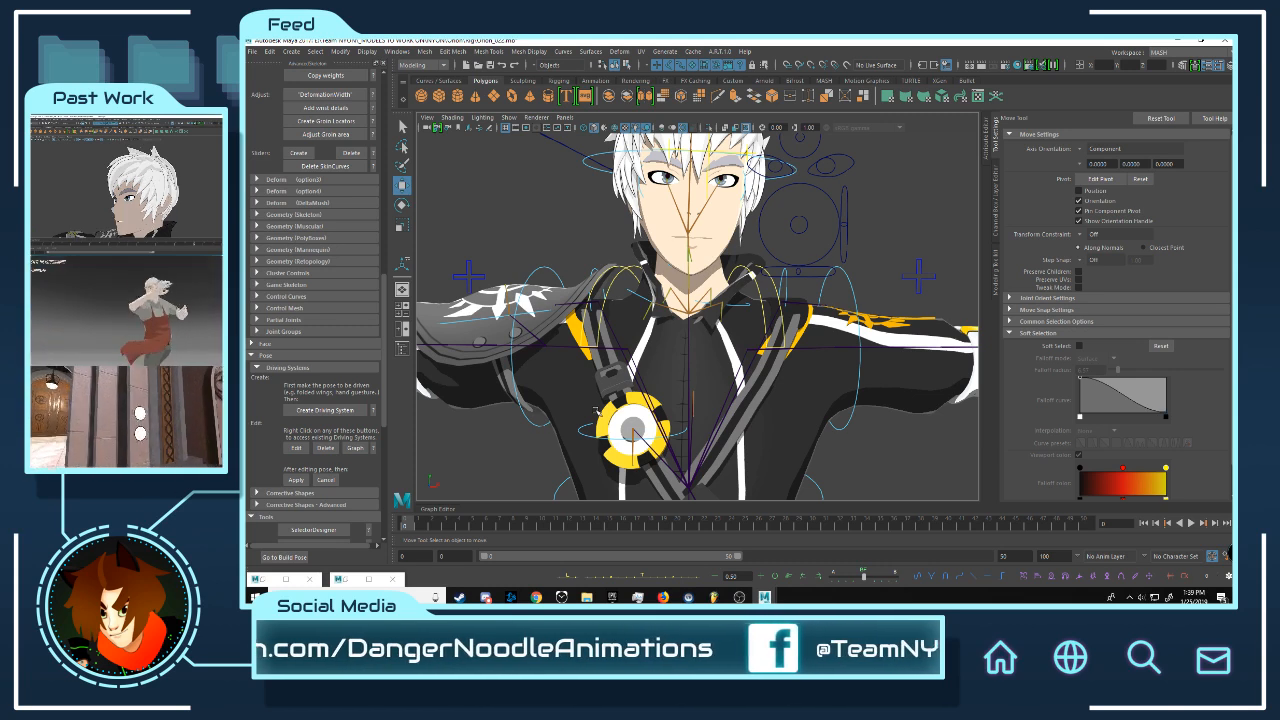
right_click_drag(712, 341, 692, 345, "alt")
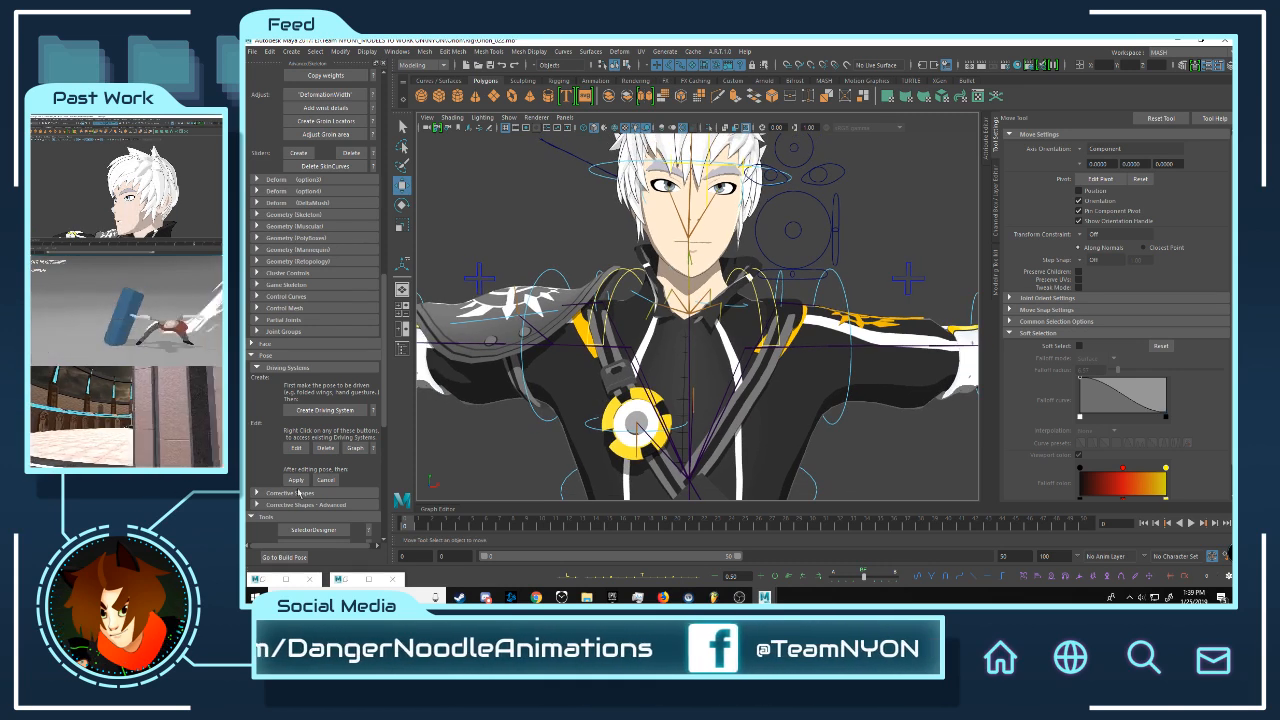
left_click(285, 558)
right_click_drag(764, 318, 712, 324, "alt")
left_click_drag(760, 320, 752, 332, "alt")
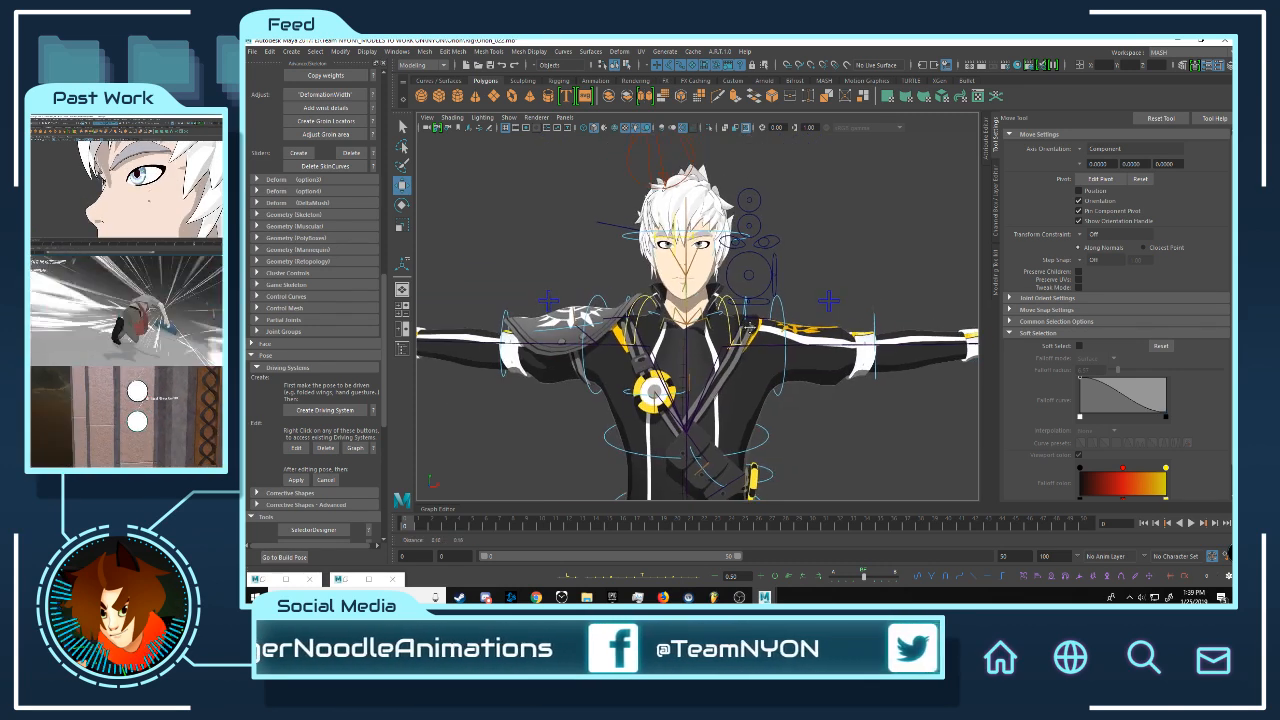
- Rotate the front collar control on the character's left side of the neck
right_click_drag(730, 352, 760, 350, "alt")
left_click_drag(780, 292, 776, 292, "alt")
right_click_drag(730, 310, 812, 312, "alt")
left_click(737, 307)
key("e")
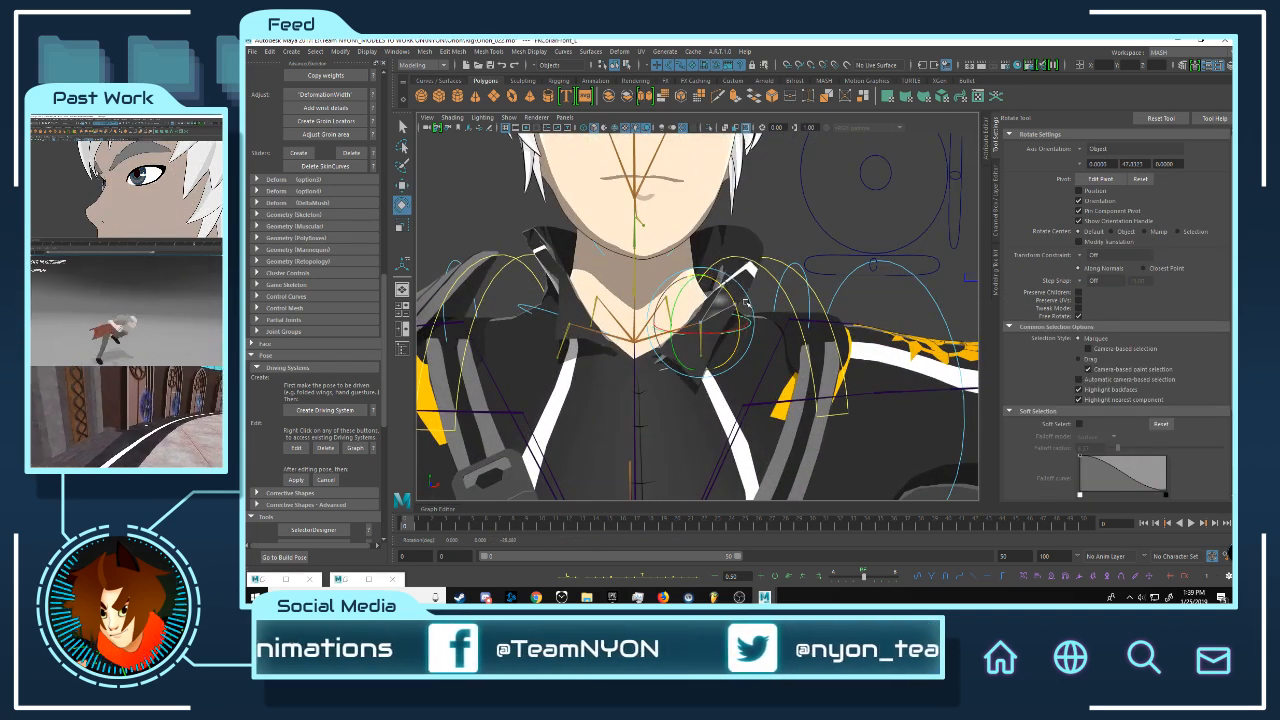
left_click(326, 410)
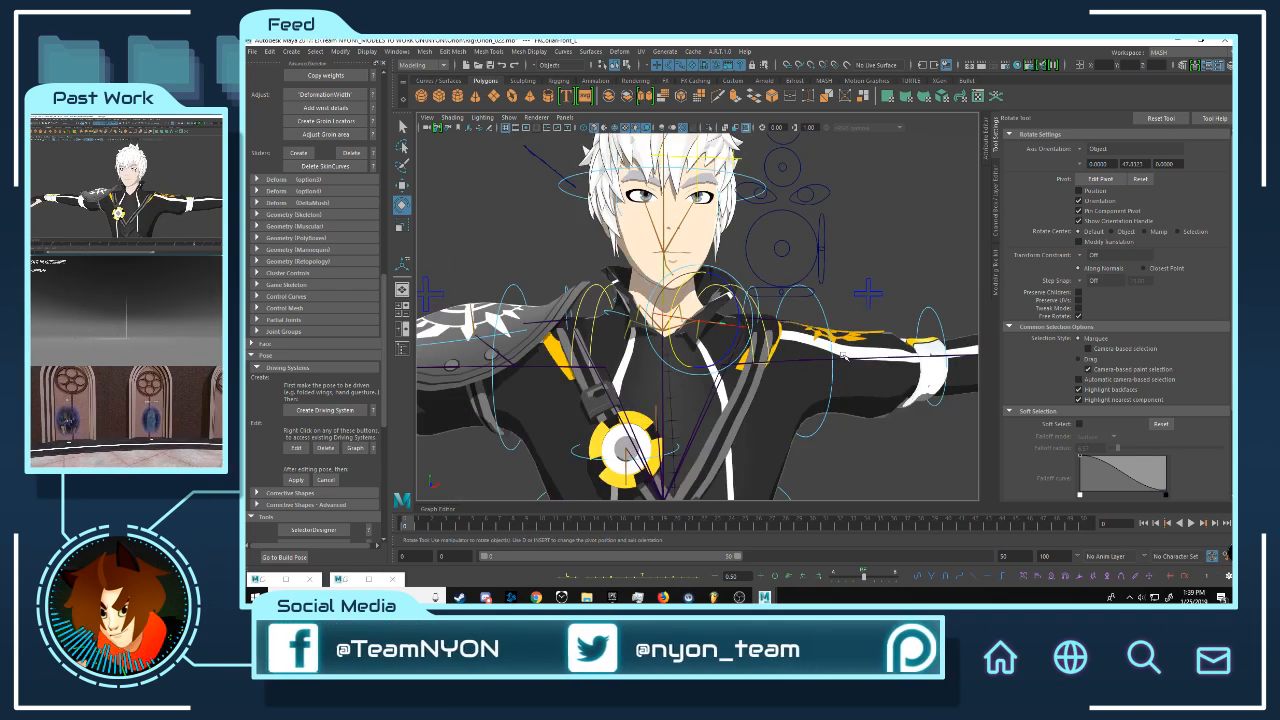
- Try moving the control in the large face circle and the eyebrow expression control, undoing each move
right_click_drag(819, 333, 803, 305, "alt")
left_click(766, 258)
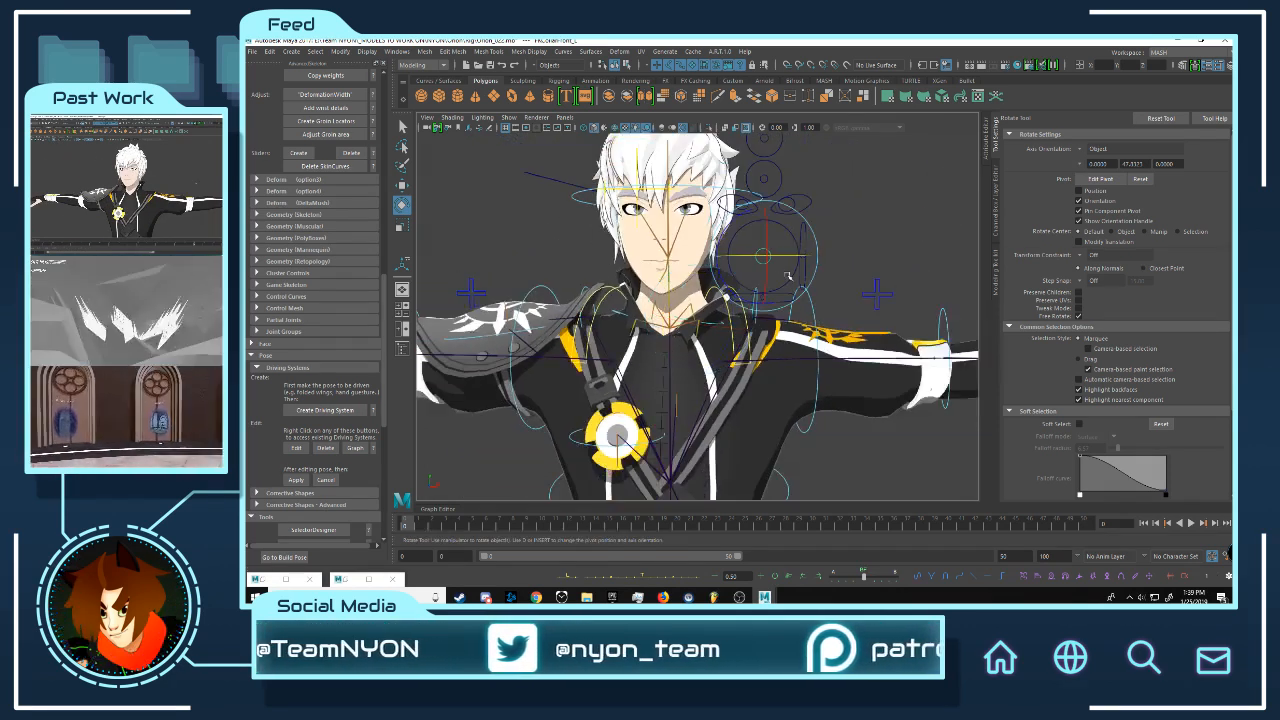
key("w")
mouse_move(764, 257)
left_mouse_down()
mouse_move(787, 269)
mouse_move(775, 262)
left_mouse_up()
key("ctrl+z")
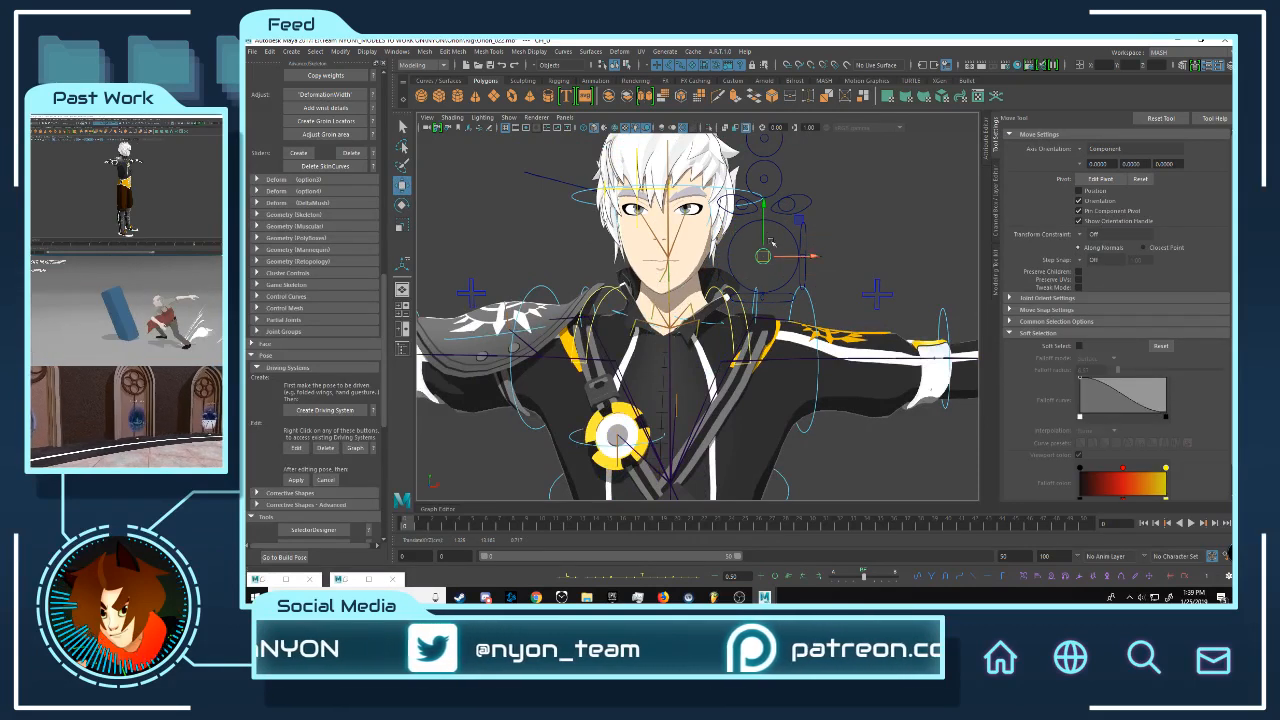
middle_click_drag(768, 231, 780, 271, "alt")
left_click(780, 188)
mouse_move(779, 186)
left_mouse_down()
mouse_move(794, 190)
mouse_move(782, 188)
left_mouse_up()
key("ctrl+z")
- Show the channel values for the front collar control and set its Rotate Y and Rotate Z to 0
left_click(996, 205)
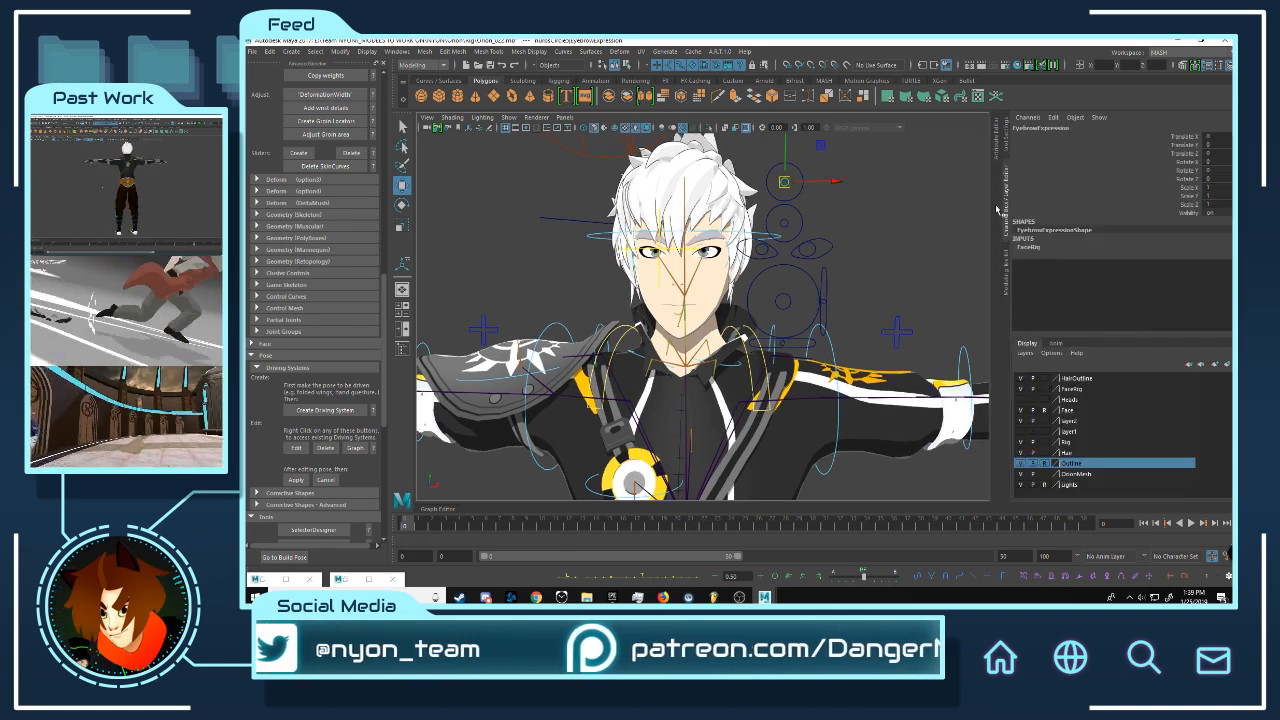
scroll(722, 378, "up", 3)
middle_click_drag(722, 378, 768, 308, "alt")
left_click(770, 309)
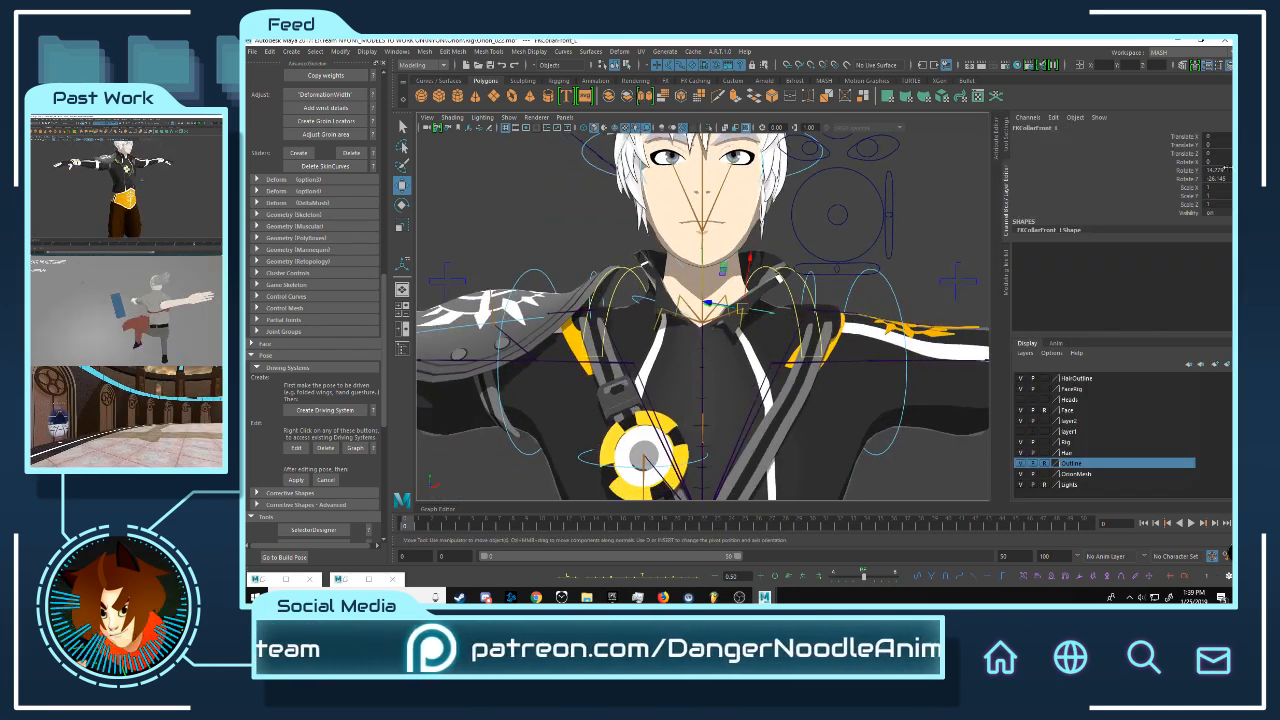
type("0")
key("Return")
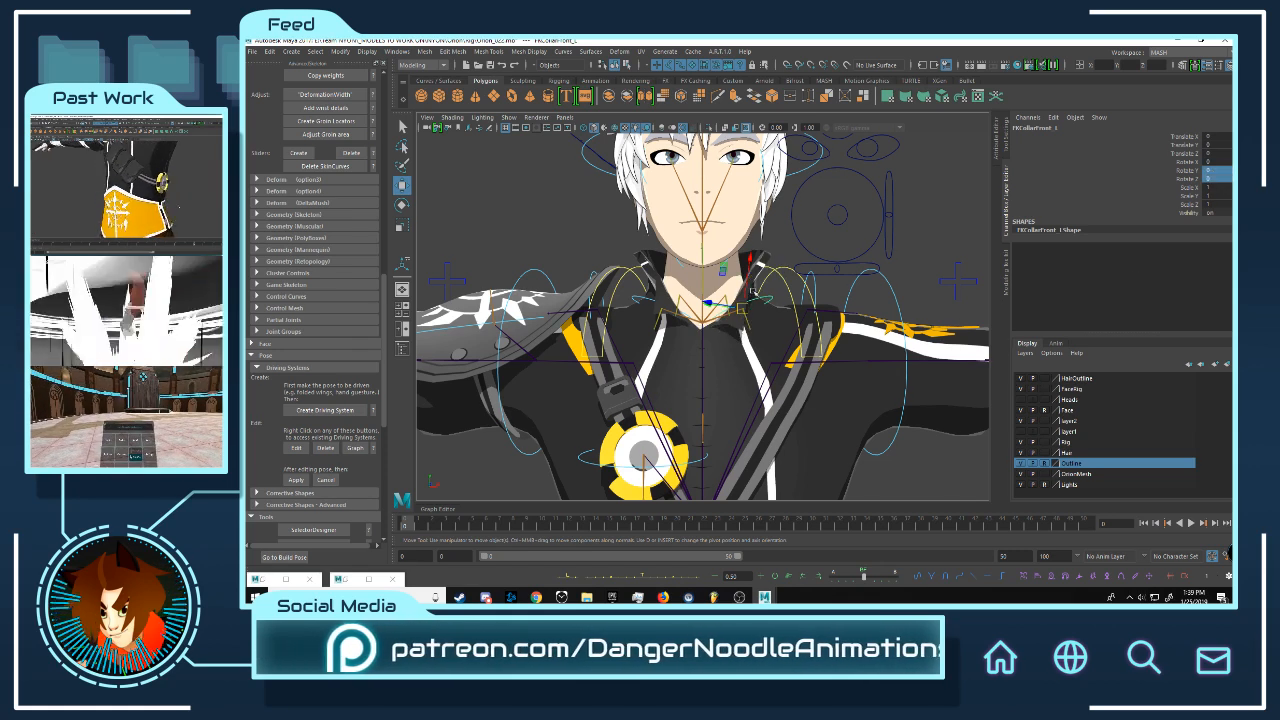
- Close the AdvancedSkeleton tools to give the viewport more room around the character's head and shoulders
middle_click_drag(682, 256, 672, 286, "alt")
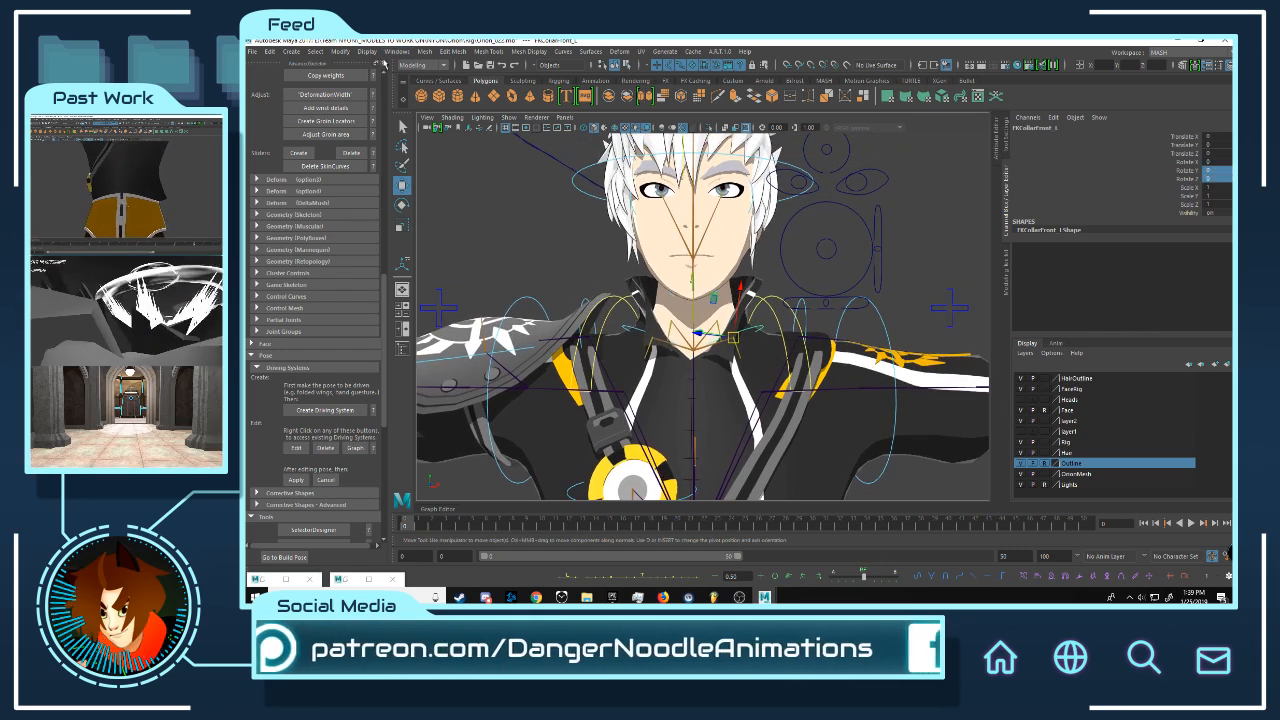
left_click(383, 63)
scroll(786, 294, "up", 4)
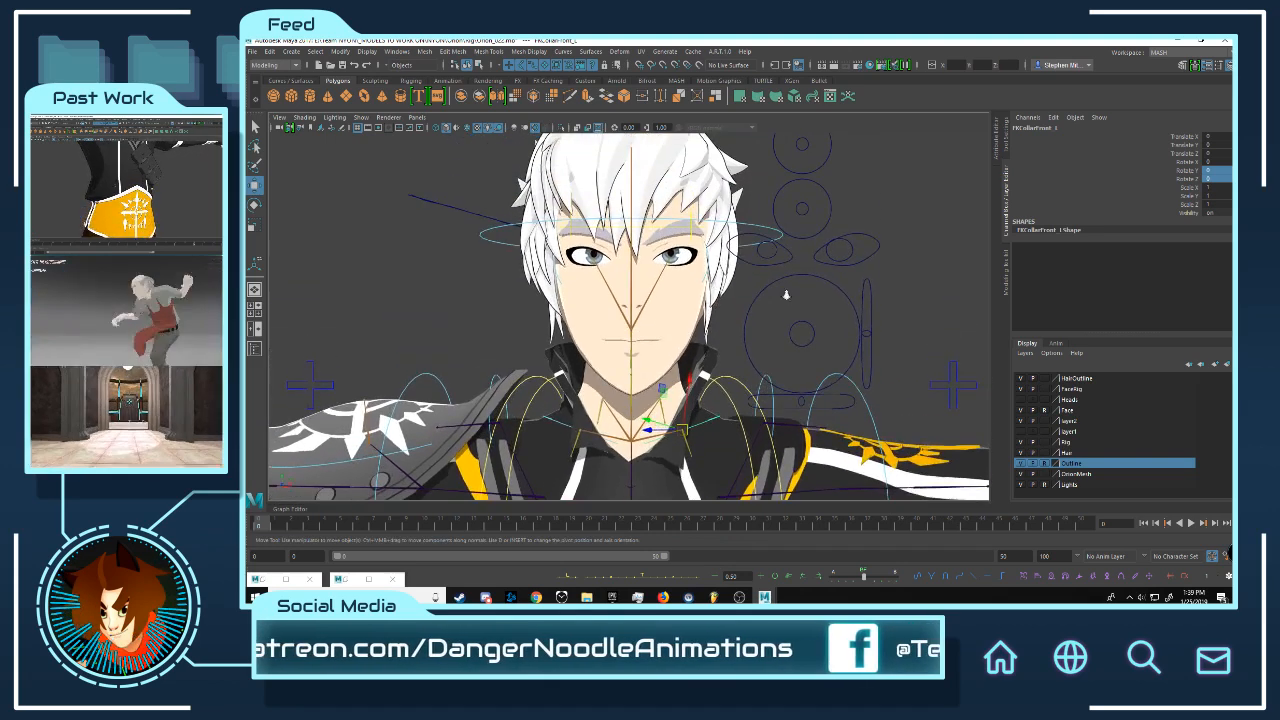
scroll(786, 294, "down", 2)
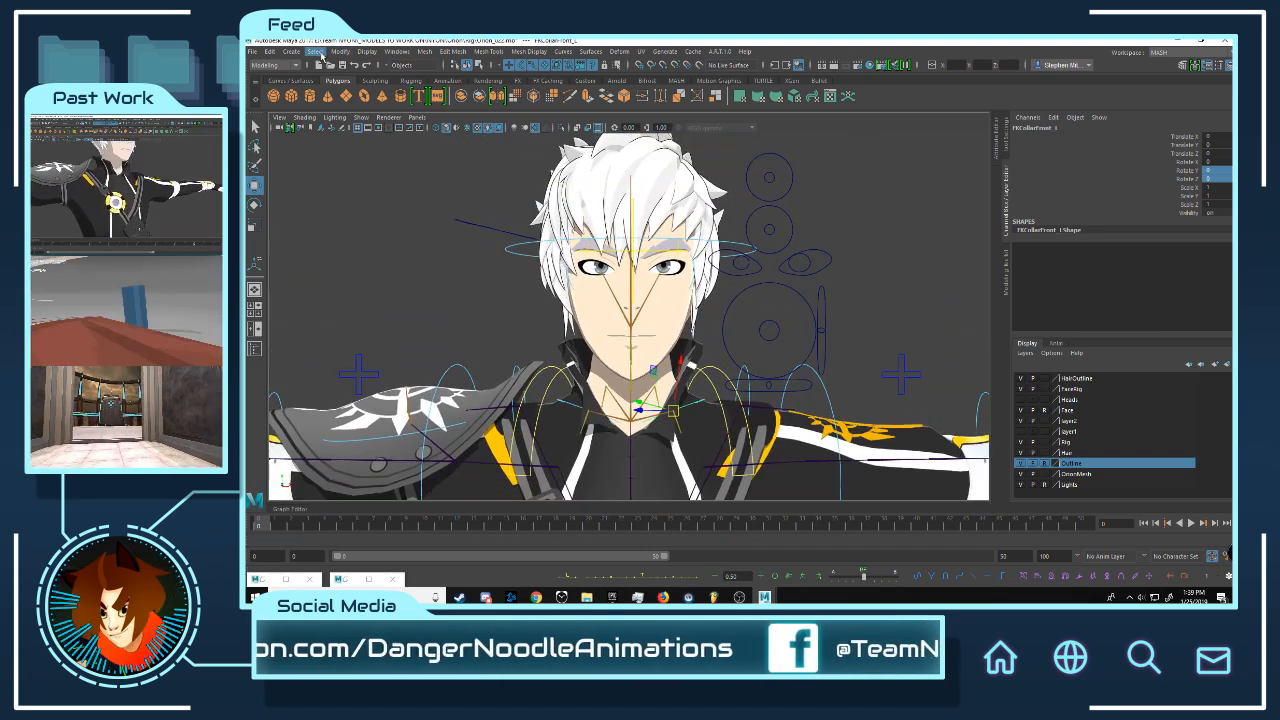
- Switch to the Animation menu set and open the Set Driven Key window with the front collar control loaded as driven
left_click(396, 51)
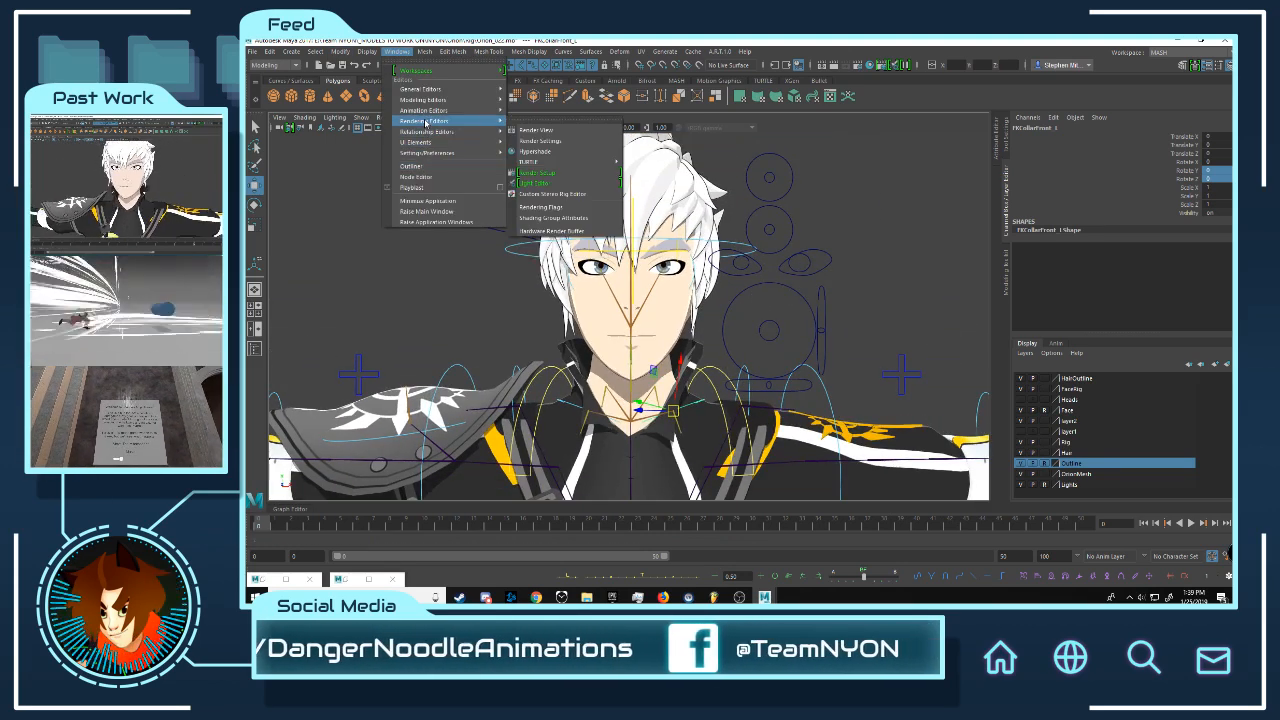
left_click(476, 52)
left_click(275, 64)
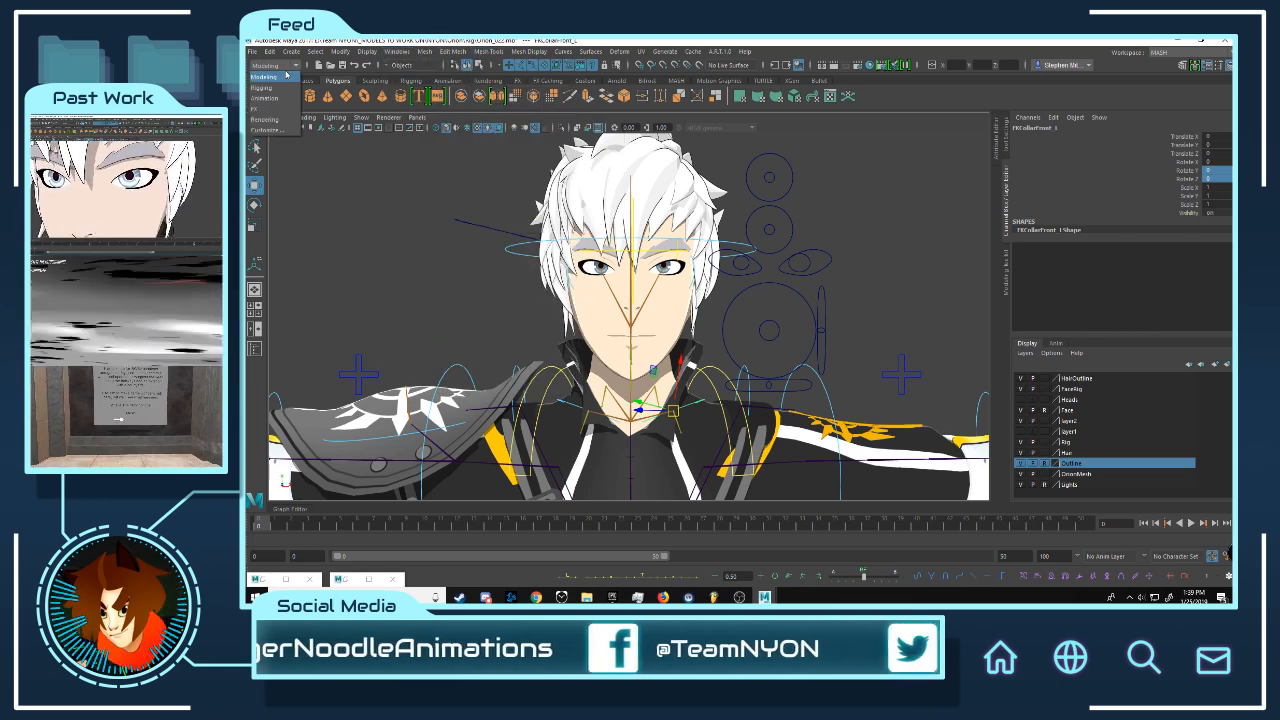
left_click(275, 98)
left_click(421, 52)
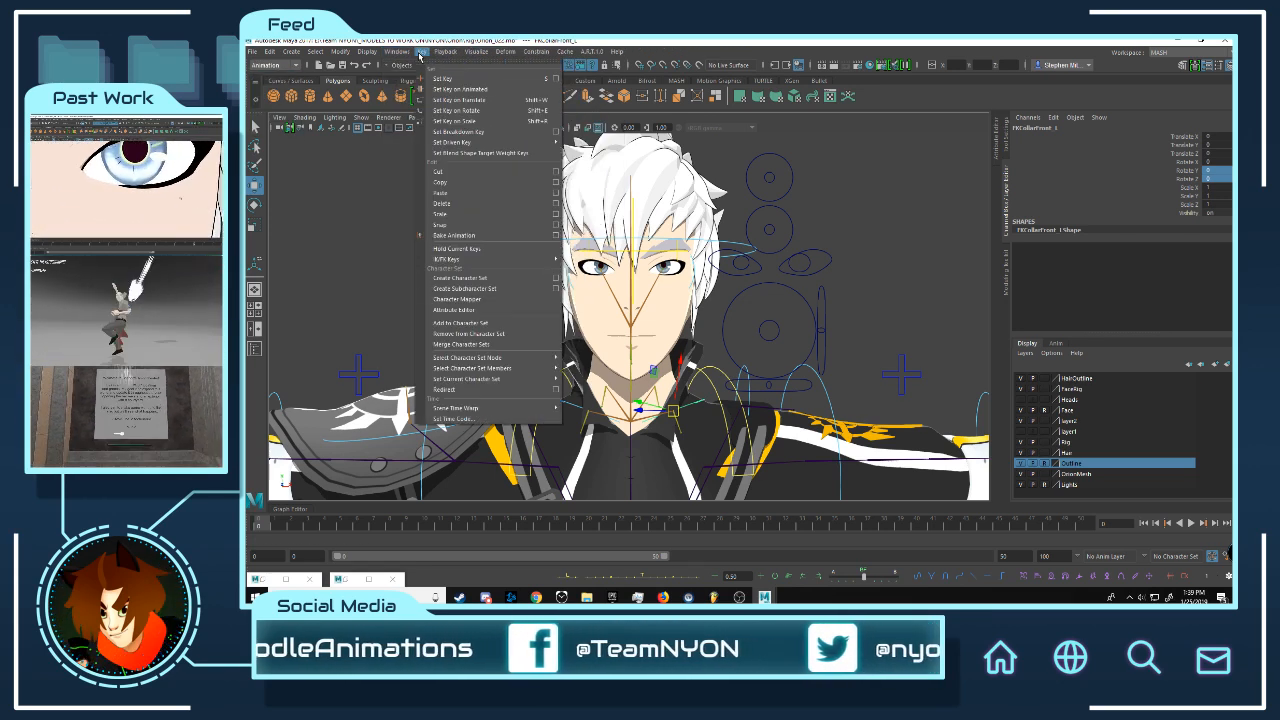
mouse_move(445, 142)
left_click(590, 150)
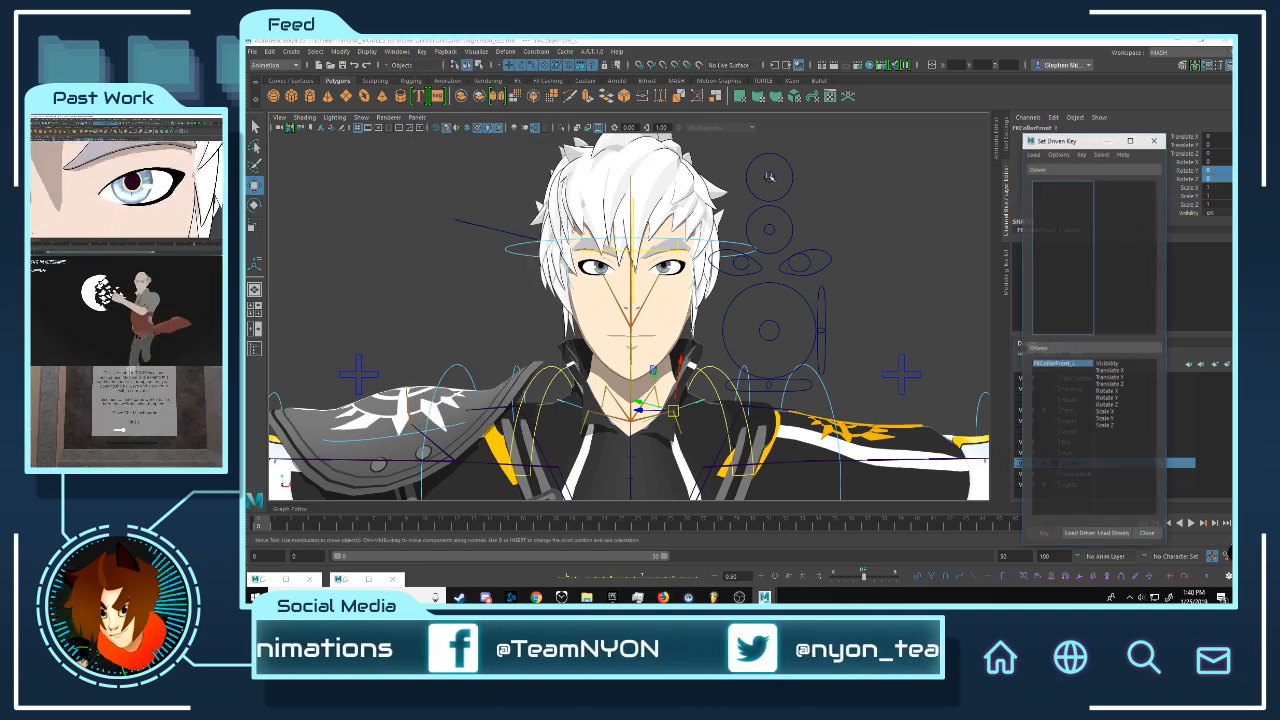
- Duplicate the uppermost circle control of the face rig and move the copy down beside the character's left collar
middle_click_drag(712, 246, 677, 222, "alt")
left_click_drag(700, 240, 690, 247, "alt")
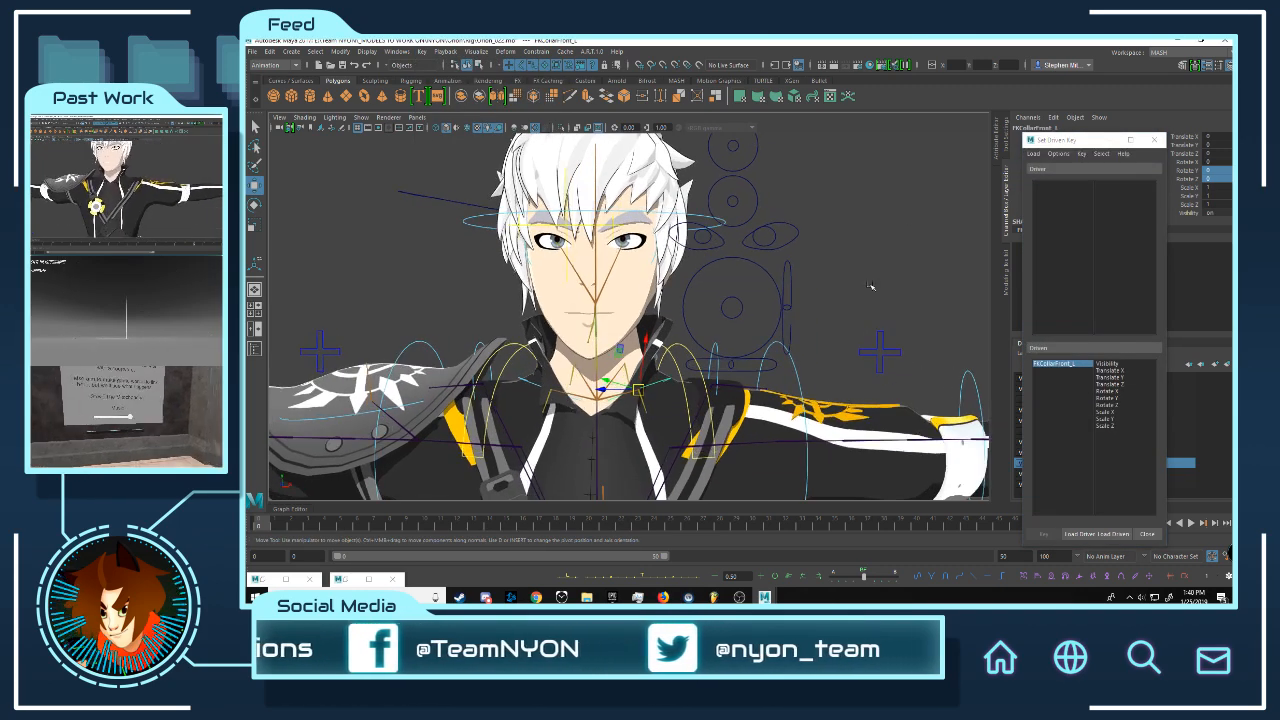
left_click_drag(719, 328, 731, 304, "alt")
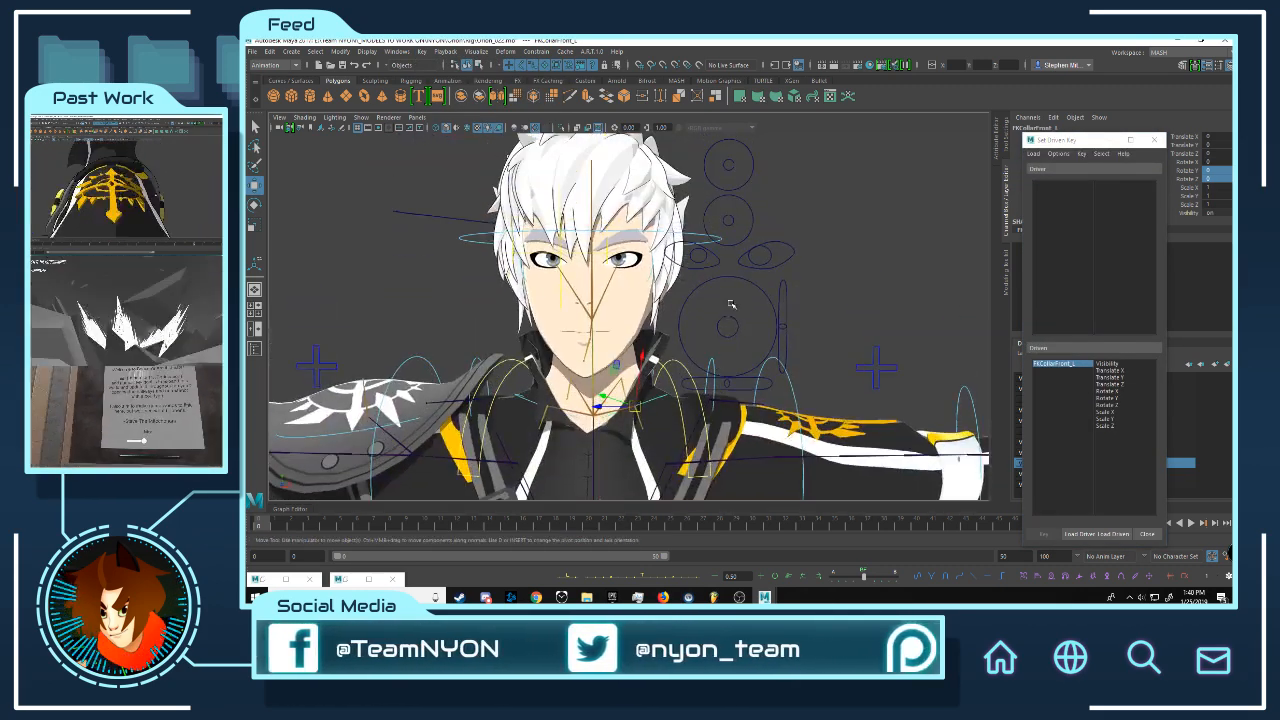
left_click(745, 152)
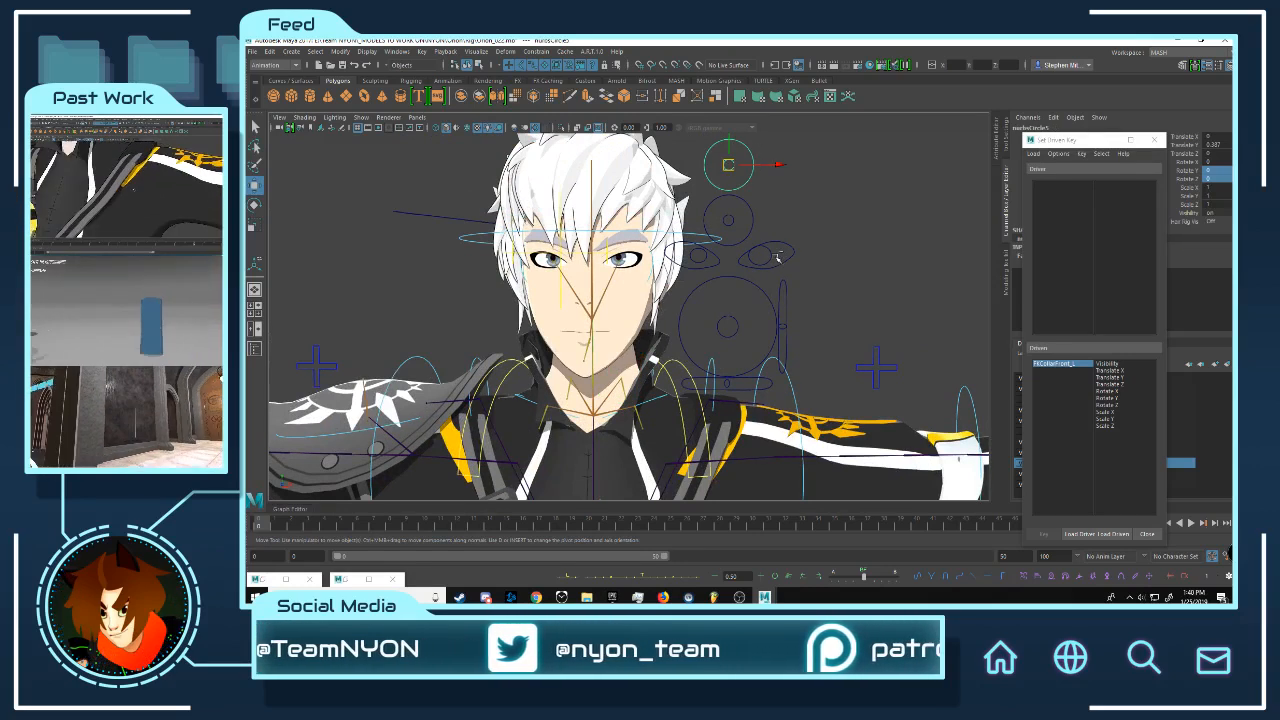
left_click_drag(772, 168, 846, 186)
left_click_drag(848, 208, 436, 308, "alt")
middle_click_drag(439, 371, 592, 244, "alt")
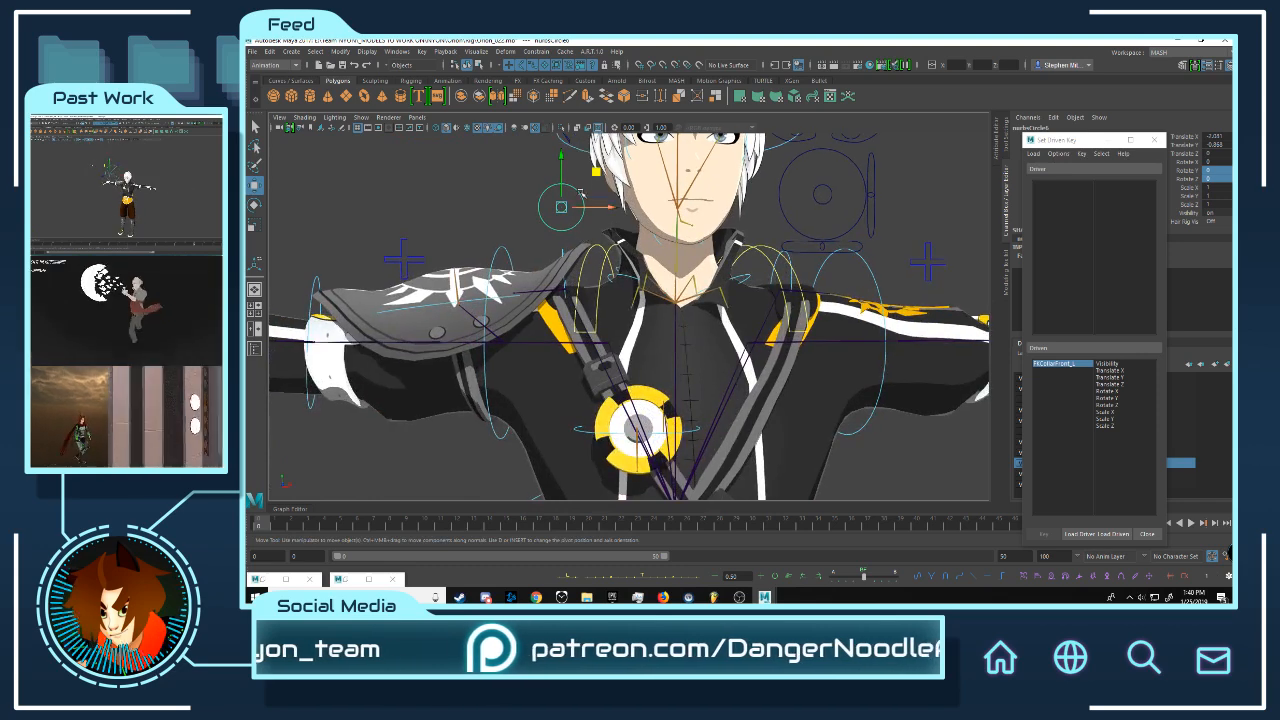
left_click_drag(597, 172, 599, 187)
left_click_drag(762, 265, 654, 265, "alt")
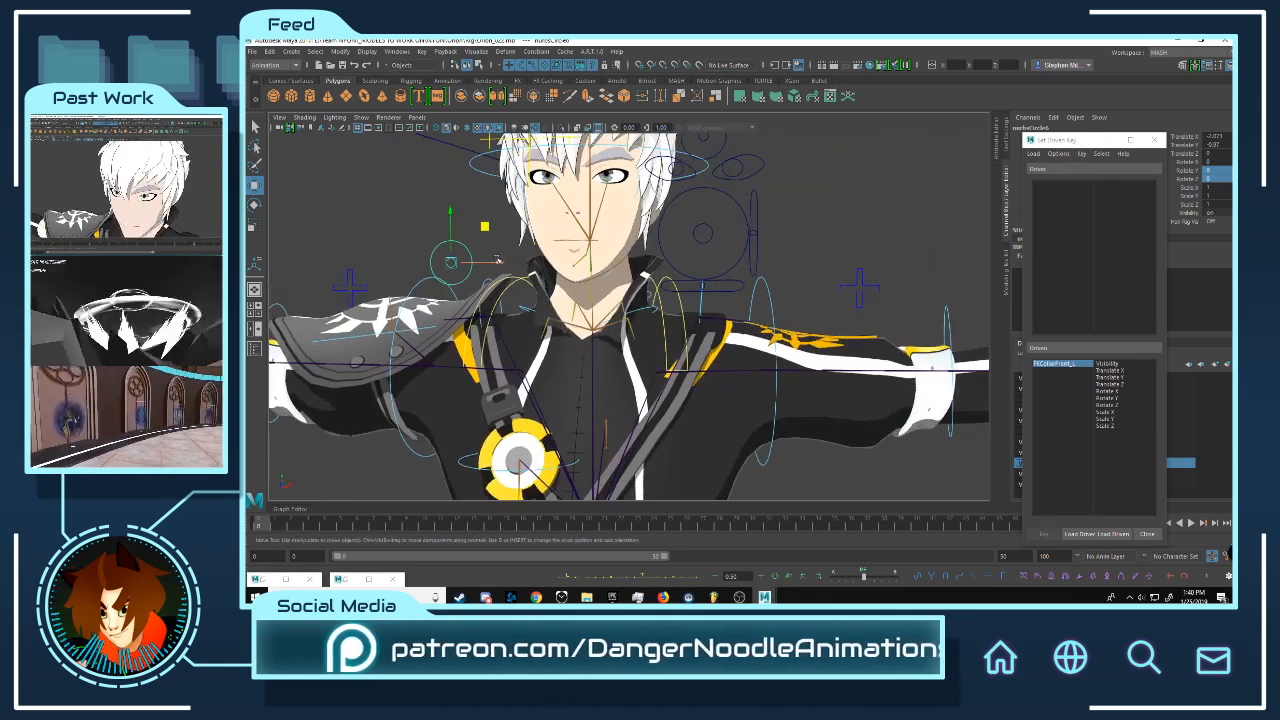
left_click_drag(498, 260, 645, 270)
- Scale the duplicated circle control to about 0.58 and position it between the collar and the large face circle
key("r")
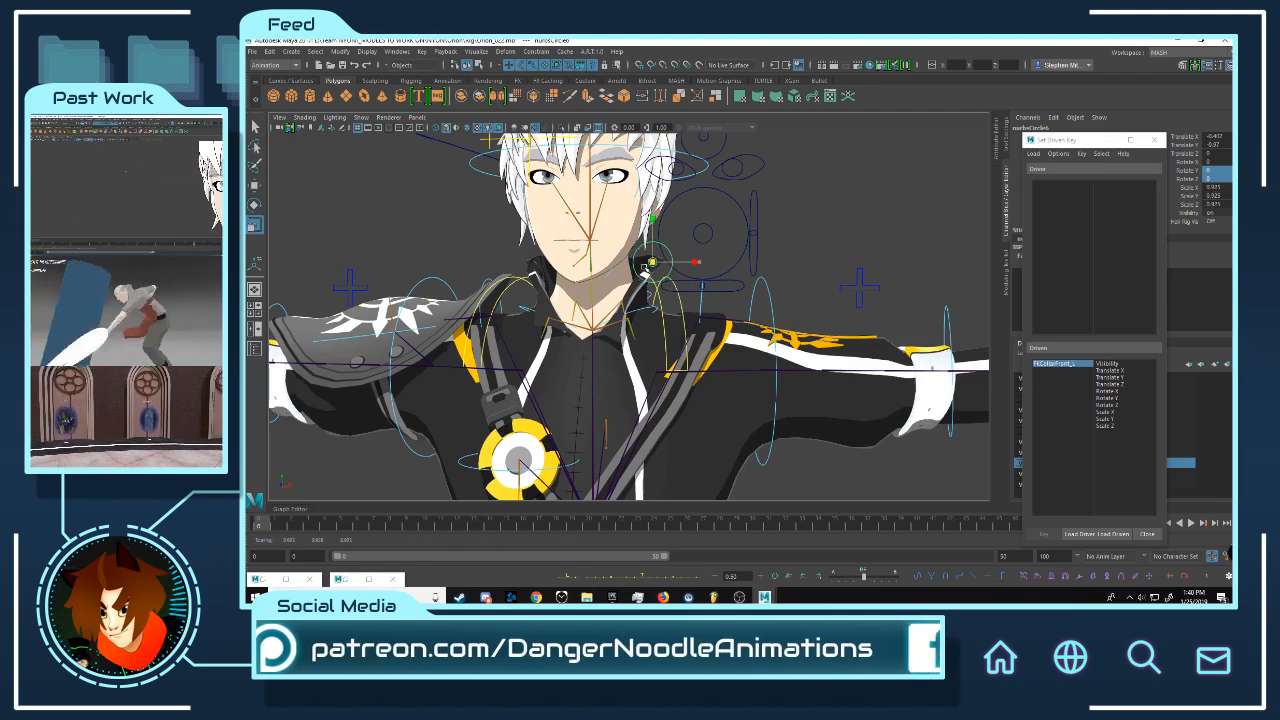
scroll(641, 268, "up", 6)
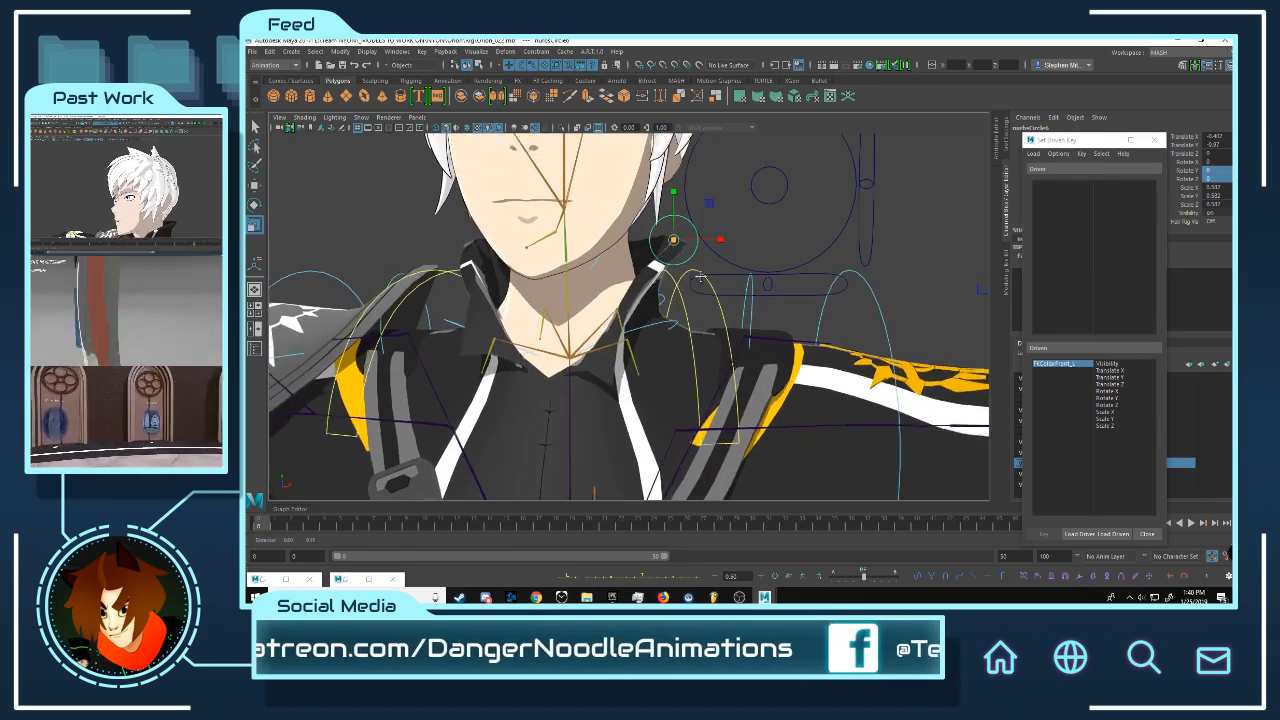
key("w")
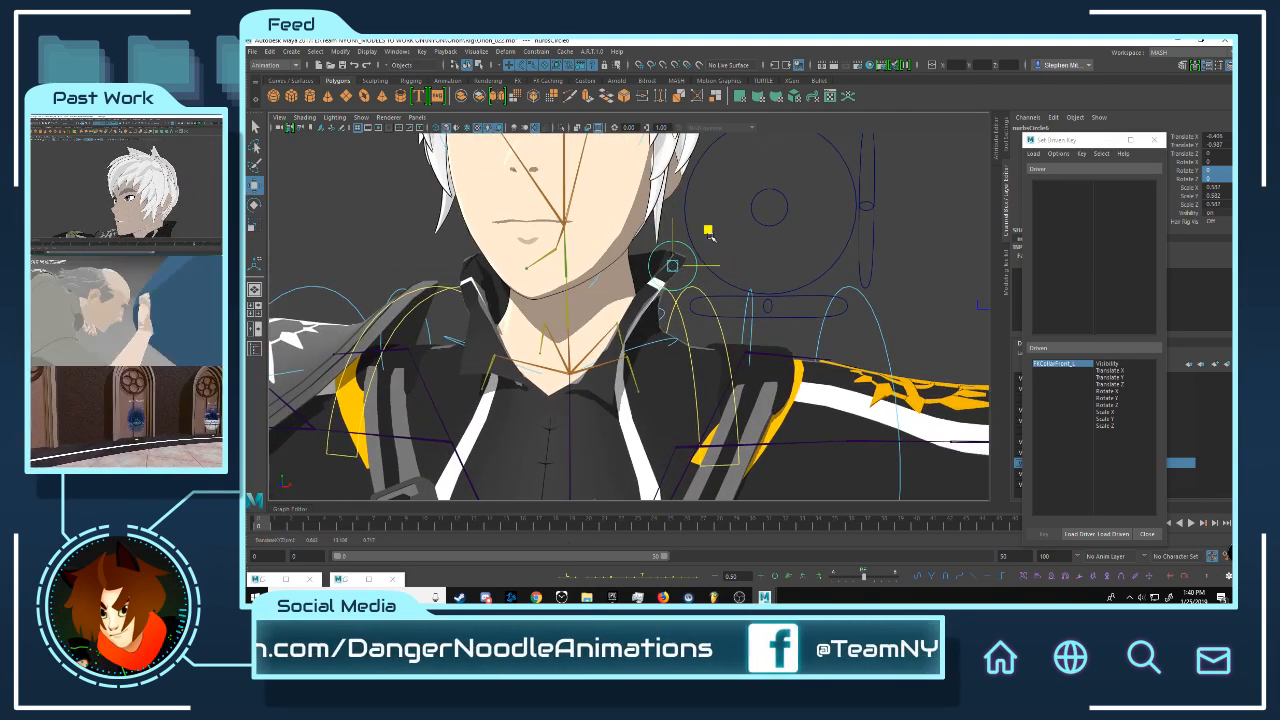
left_click_drag(711, 232, 828, 183, "alt")
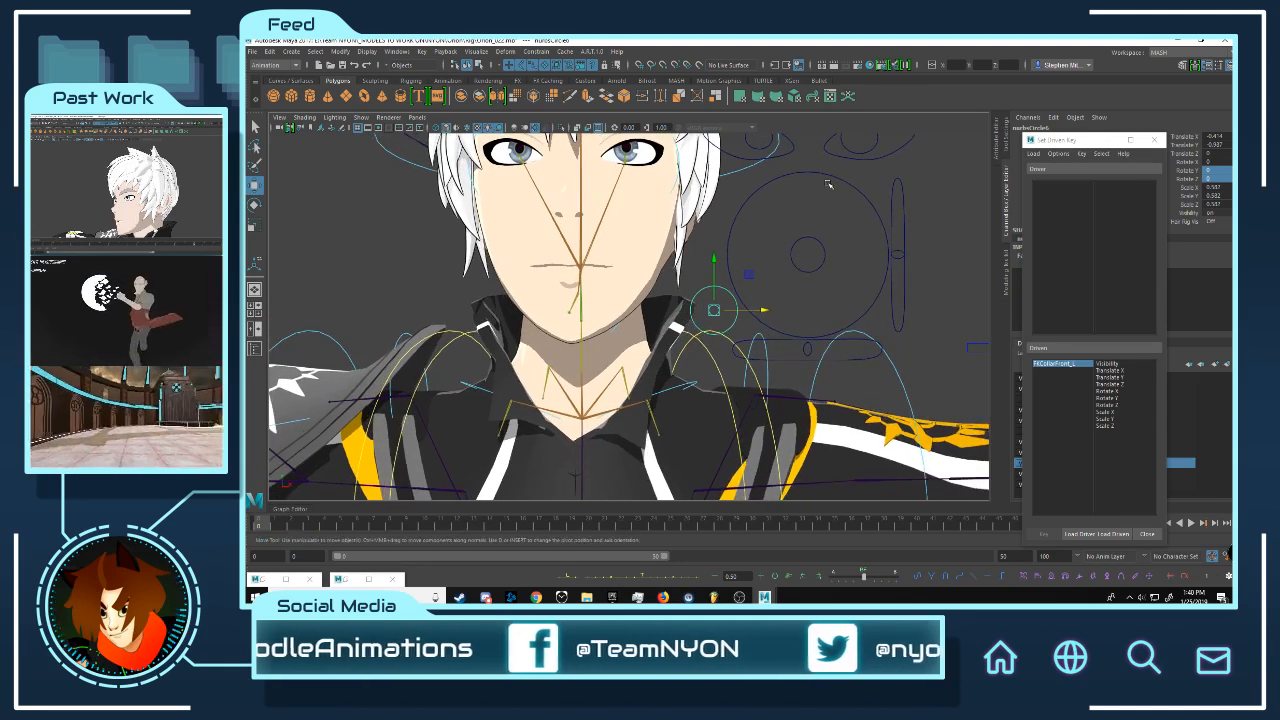
mouse_move(830, 243)
left_mouse_down("alt")
mouse_move(842, 185)
mouse_move(826, 233)
left_mouse_up("alt")
left_click(842, 186)
key("r")
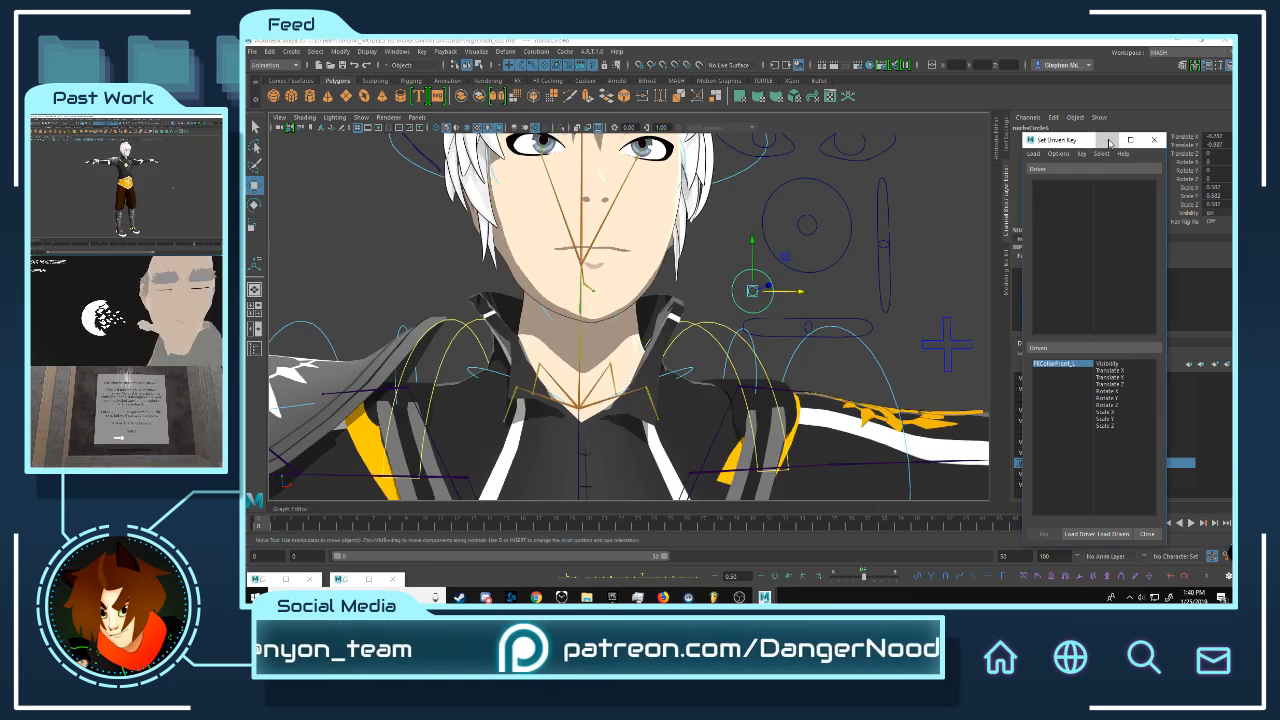
- Minimize the Set Driven Key window and freeze the transformations of the duplicated circle control
left_click(1108, 141)
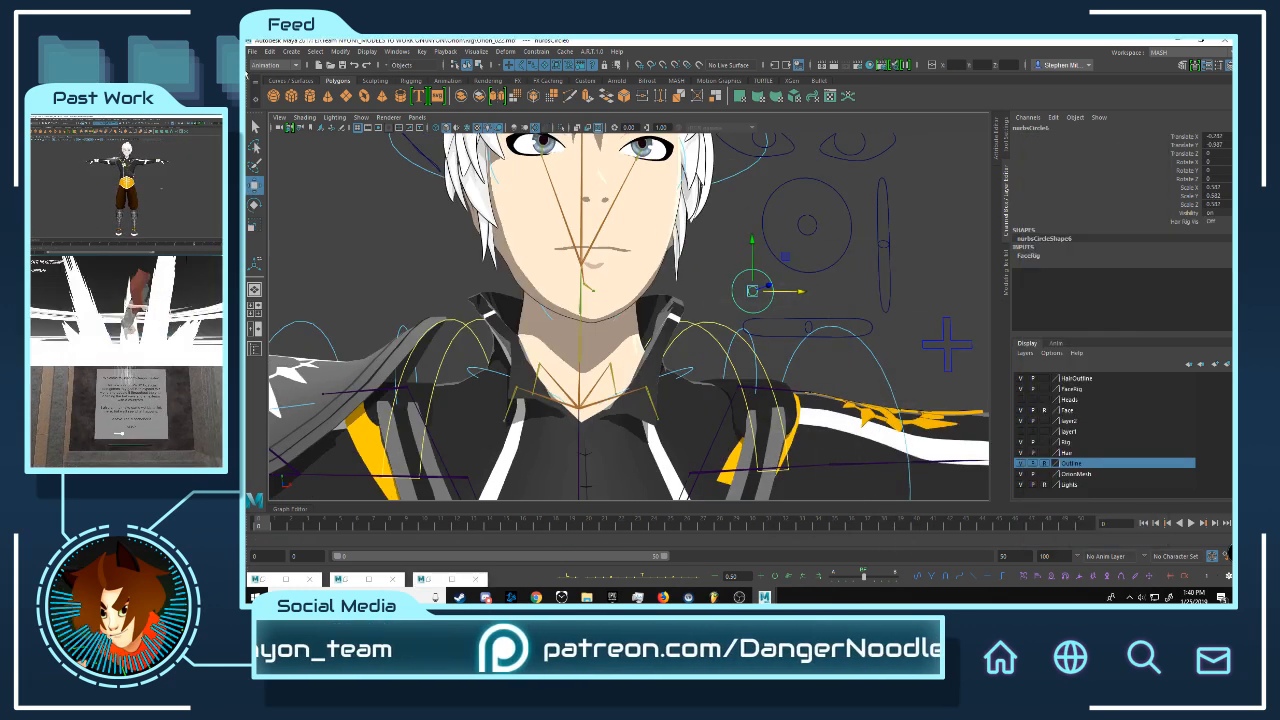
left_click(340, 51)
left_click(385, 103)
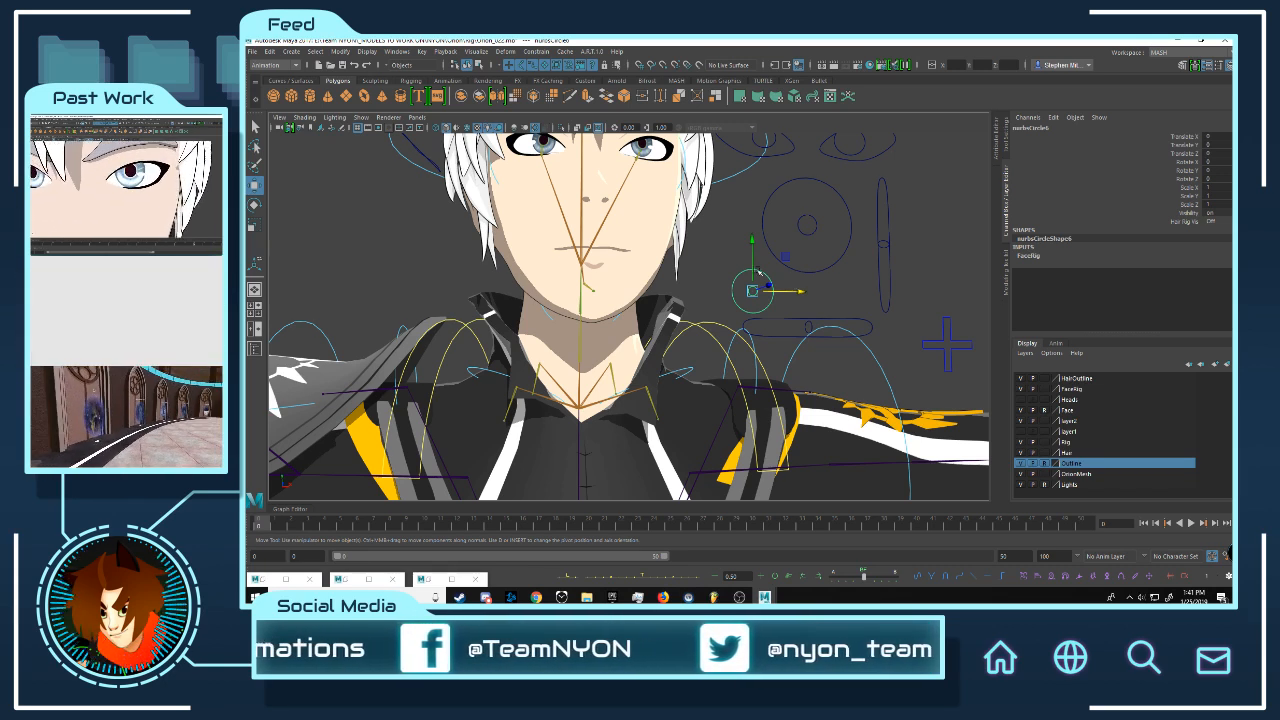
- Select the inner circle of the duplicated control and examine its placement beside the face and collar from several angles
scroll(800, 268, "up", 5)
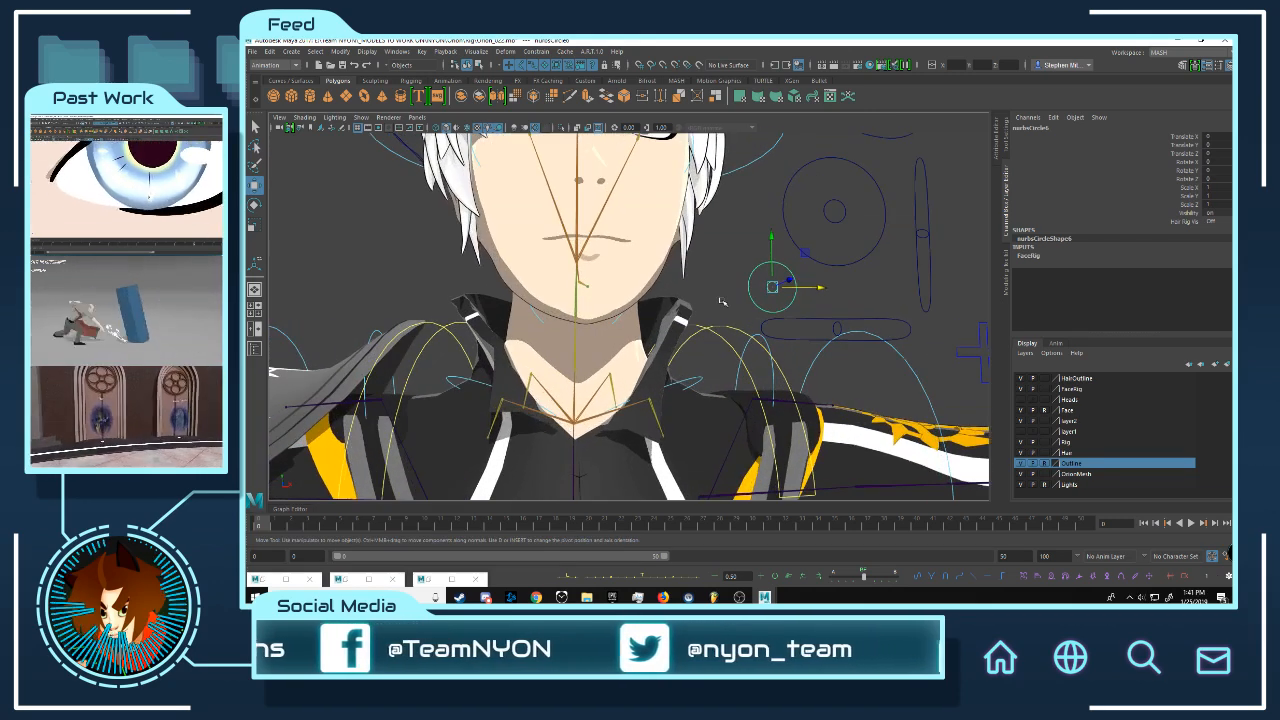
left_click(740, 279)
left_click(773, 289)
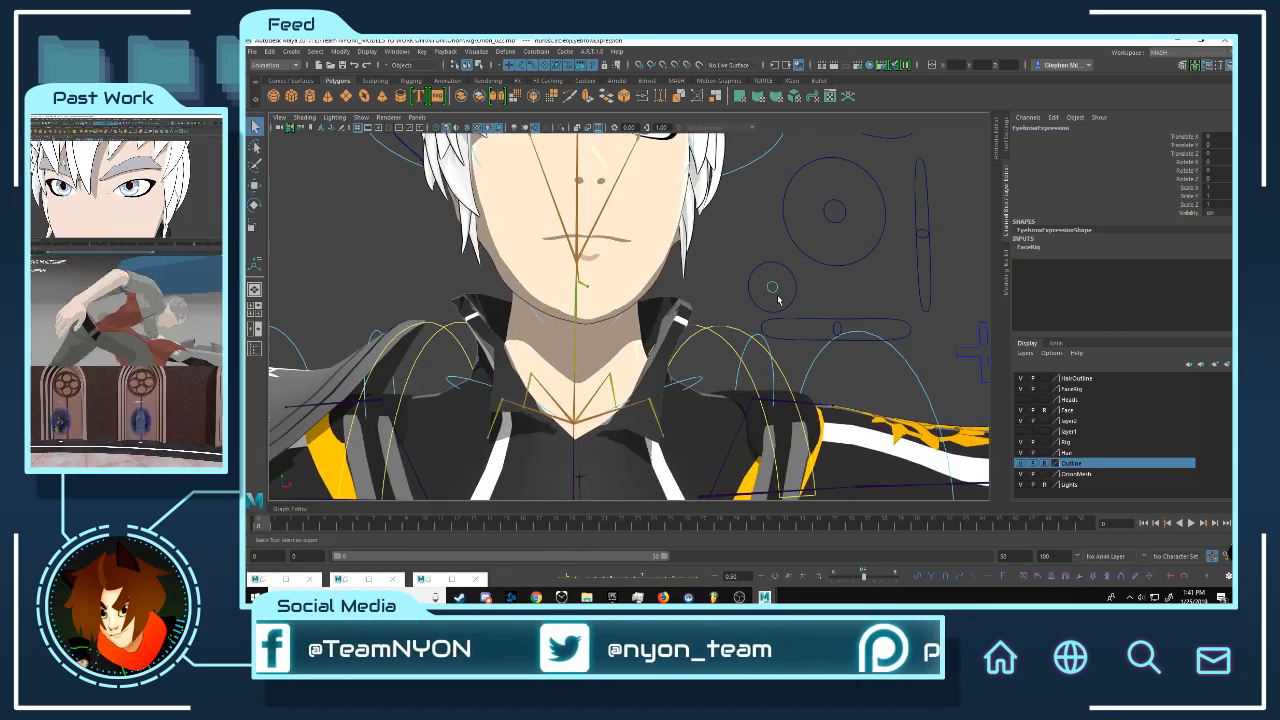
left_click_drag(775, 295, 768, 299, "alt")
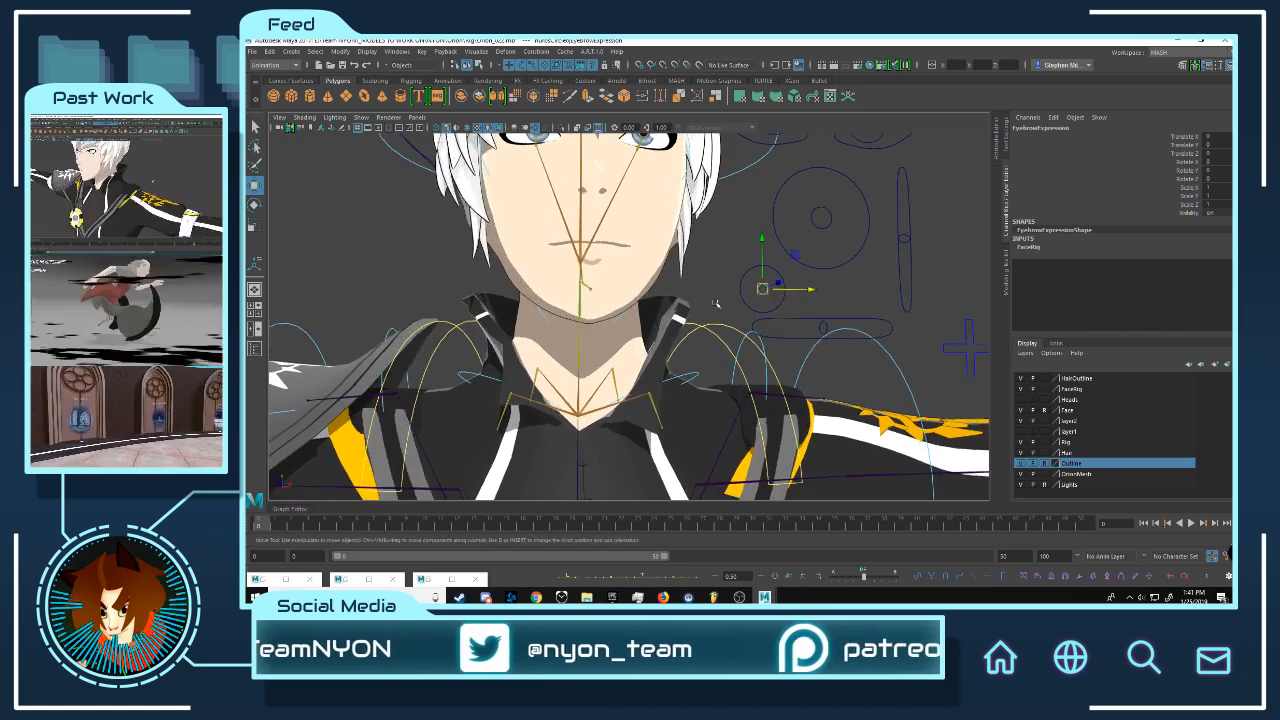
middle_click_drag(697, 300, 731, 310, "alt")
scroll(780, 292, "down", 2)
mouse_move(788, 288)
left_mouse_down("alt")
mouse_move(781, 311)
mouse_move(816, 280)
mouse_move(832, 291)
mouse_move(797, 296)
left_mouse_up("alt")
scroll(757, 290, "up", 2)
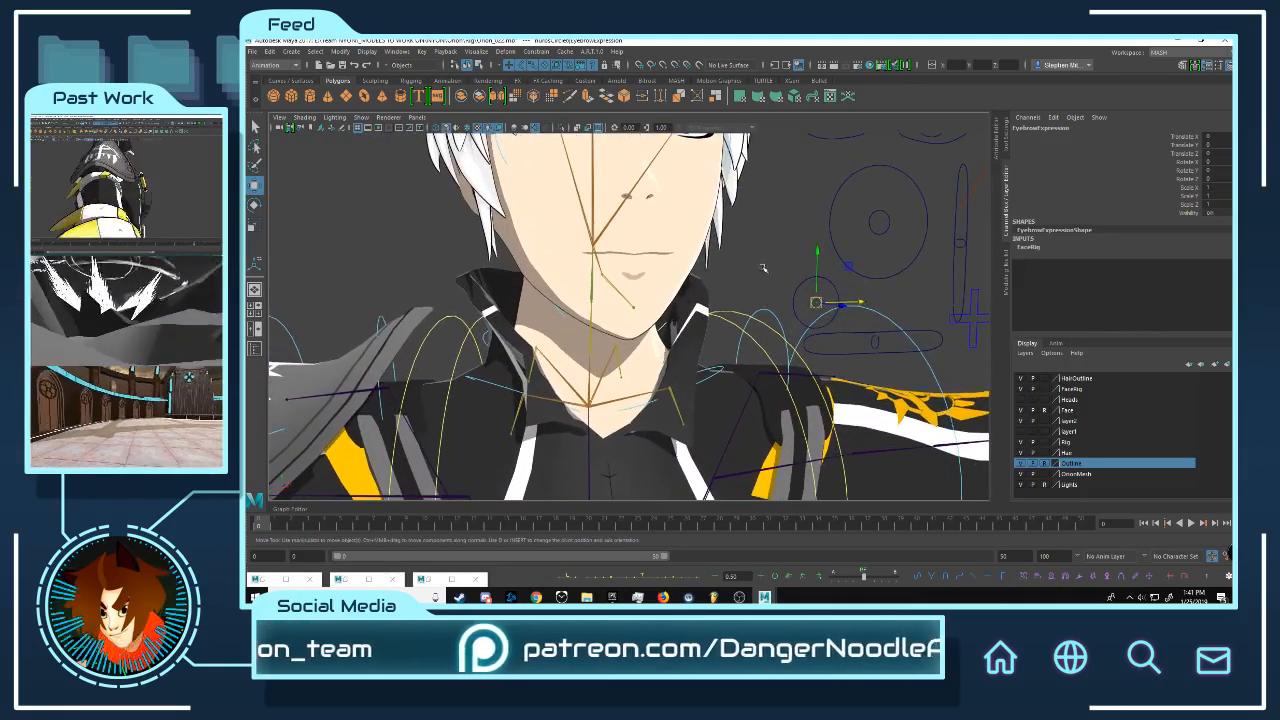
scroll(763, 268, "down", 4)
middle_click_drag(763, 268, 763, 288, "alt")
scroll(735, 285, "up", 4)
scroll(690, 278, "down", 3)
left_click_drag(682, 276, 665, 280, "alt")
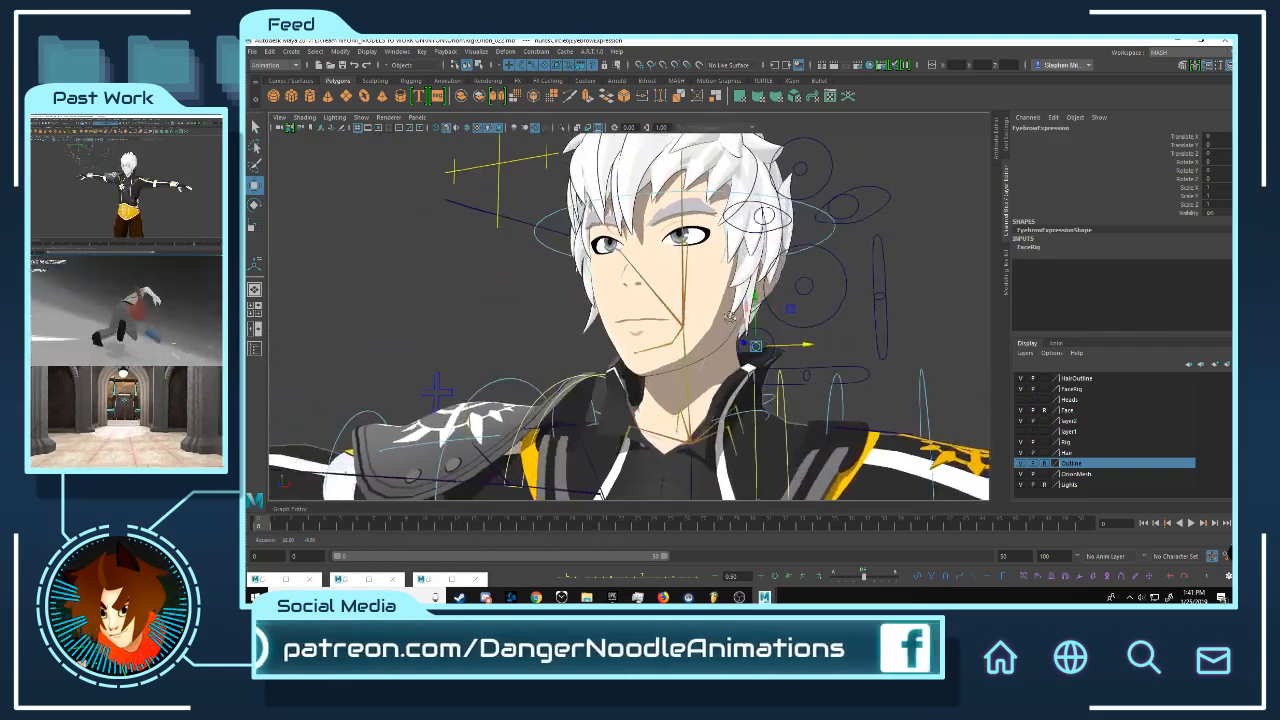
left_click_drag(736, 308, 744, 327, "alt")
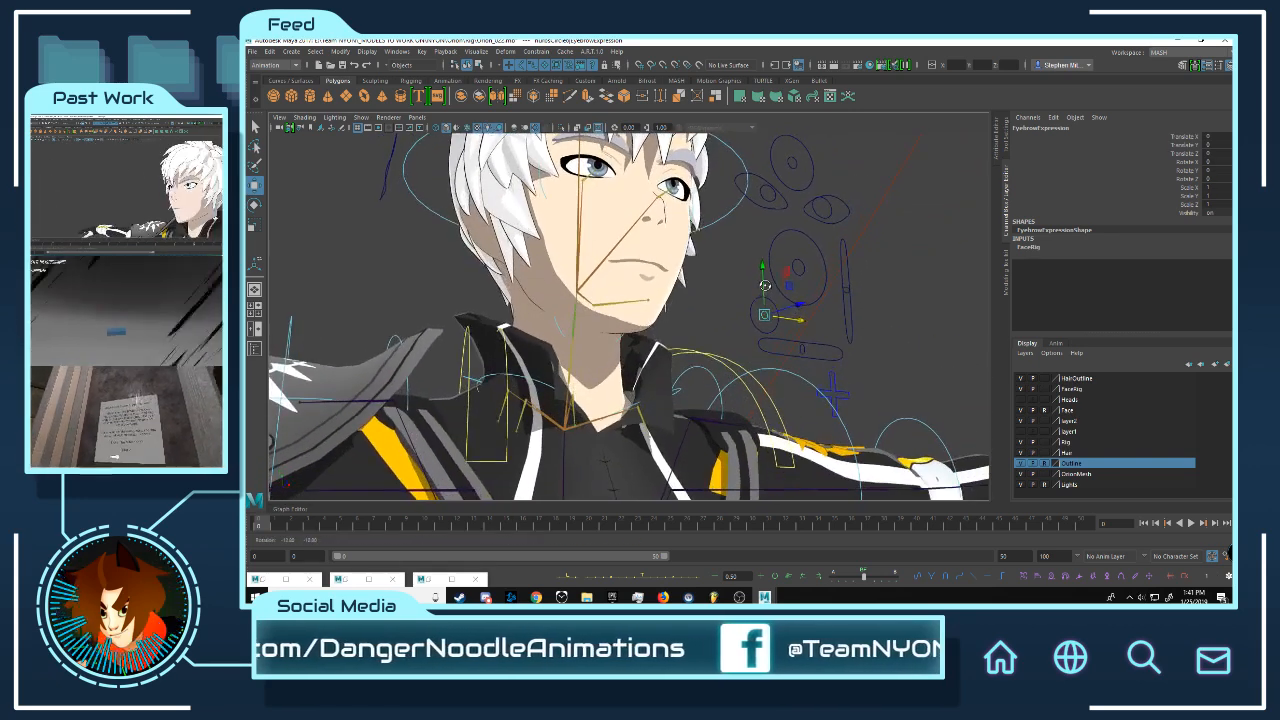
mouse_move(764, 285)
left_mouse_down("alt")
mouse_move(741, 308)
mouse_move(789, 305)
mouse_move(771, 316)
mouse_move(778, 284)
mouse_move(756, 293)
mouse_move(794, 291)
mouse_move(740, 287)
left_mouse_up("alt")
scroll(771, 316, "up", 1)
scroll(834, 291, "down", 4)
right_click_drag(740, 287, 749, 312, "alt")
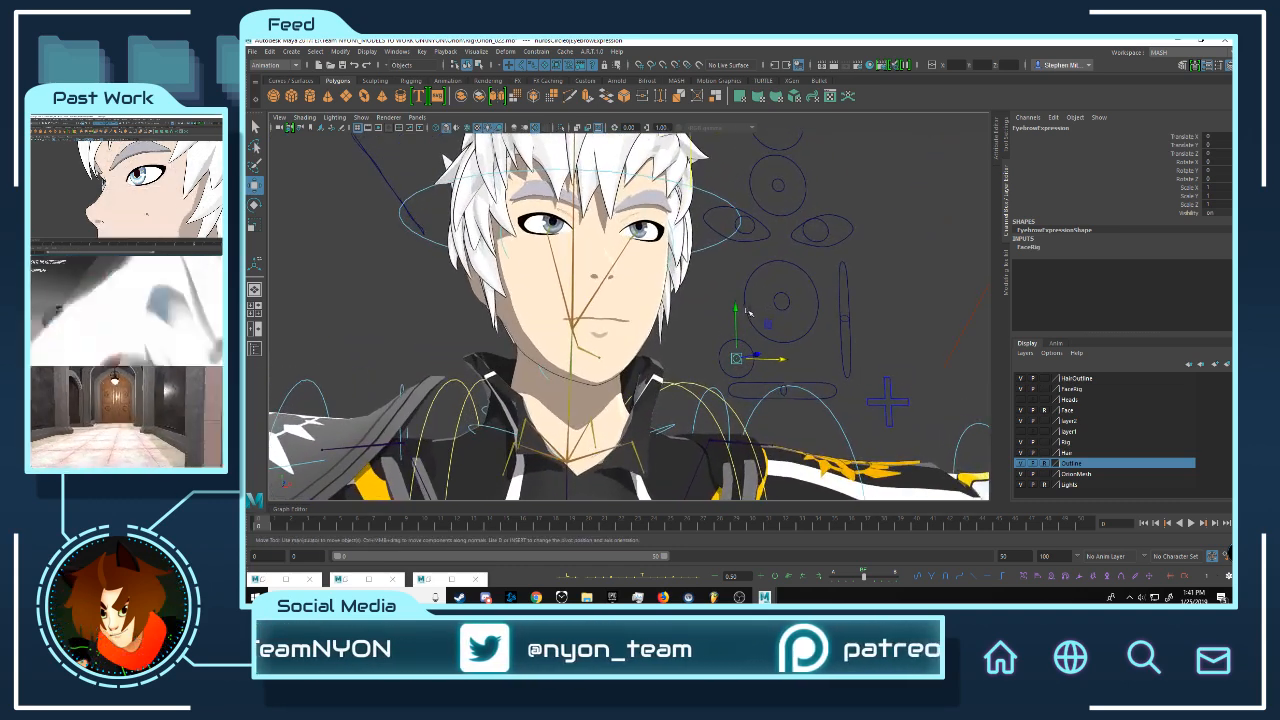
middle_click_drag(688, 310, 736, 246, "alt")
left_click_drag(736, 246, 700, 265, "alt")
middle_click_drag(751, 277, 736, 299, "alt")
right_click_drag(736, 299, 763, 297, "alt")
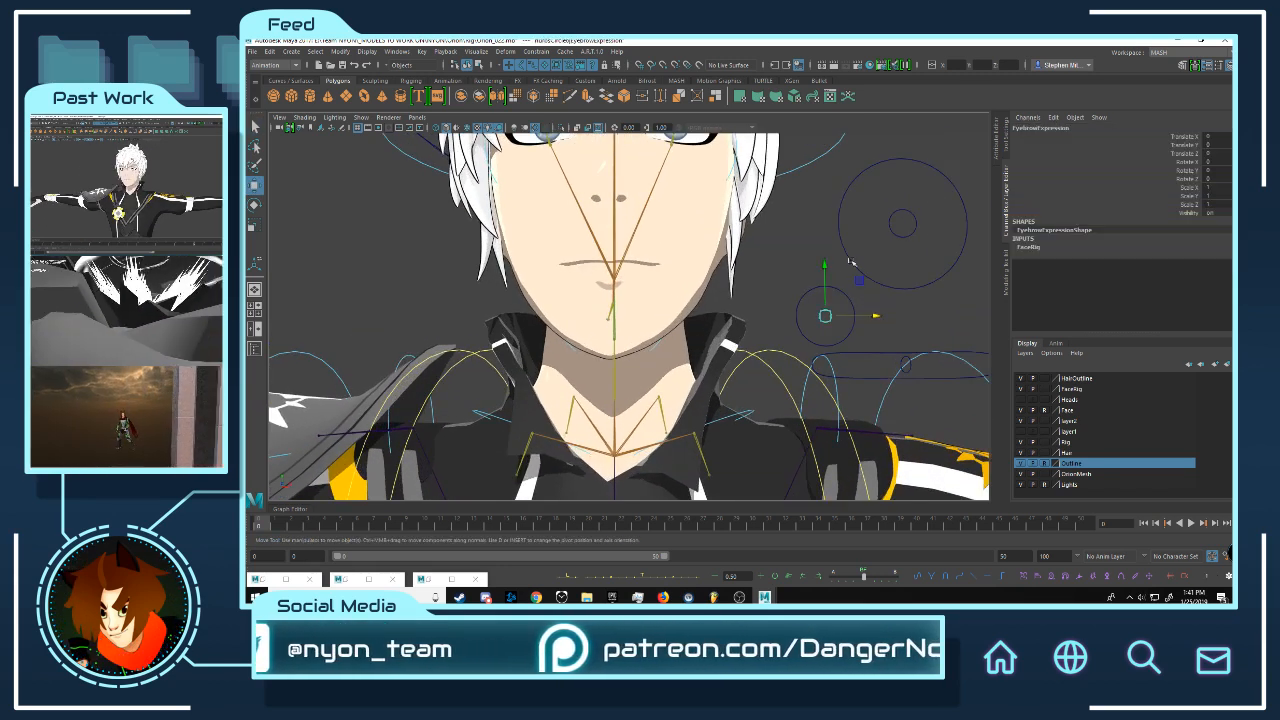
- Rename the inner circle of the duplicated control as CollarCtr
left_click(808, 297)
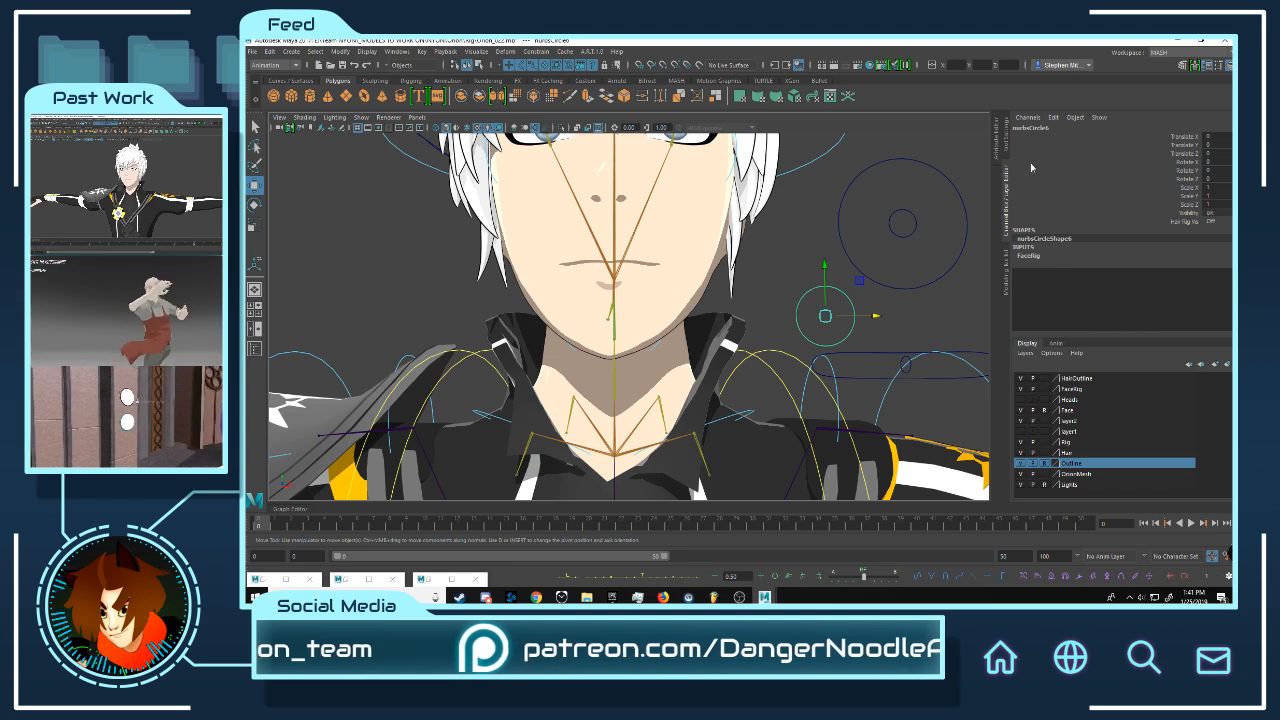
left_click_drag(806, 308, 836, 325)
left_click(1043, 129)
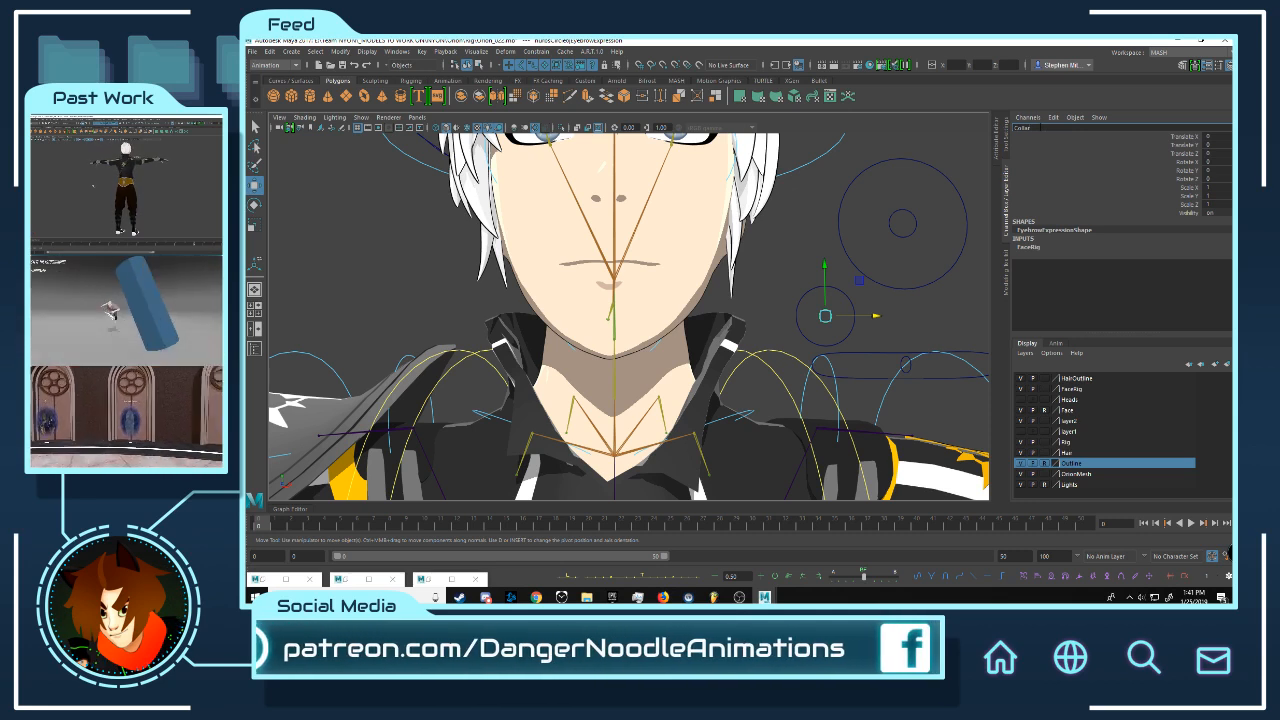
key("Return")
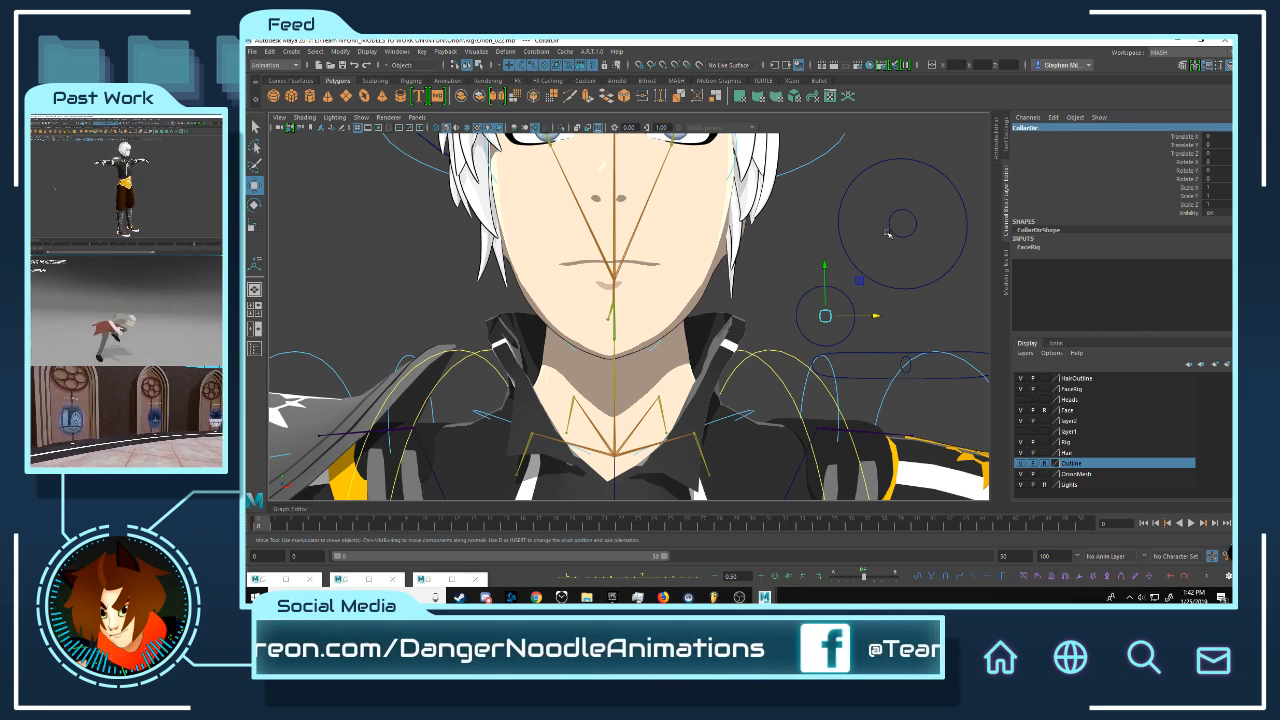
- Select the front collar control on the character's left side and restore the minimized Set Driven Key window
right_click_drag(888, 232, 694, 374, "alt")
left_click_drag(694, 374, 708, 377, "alt")
left_click(722, 396)
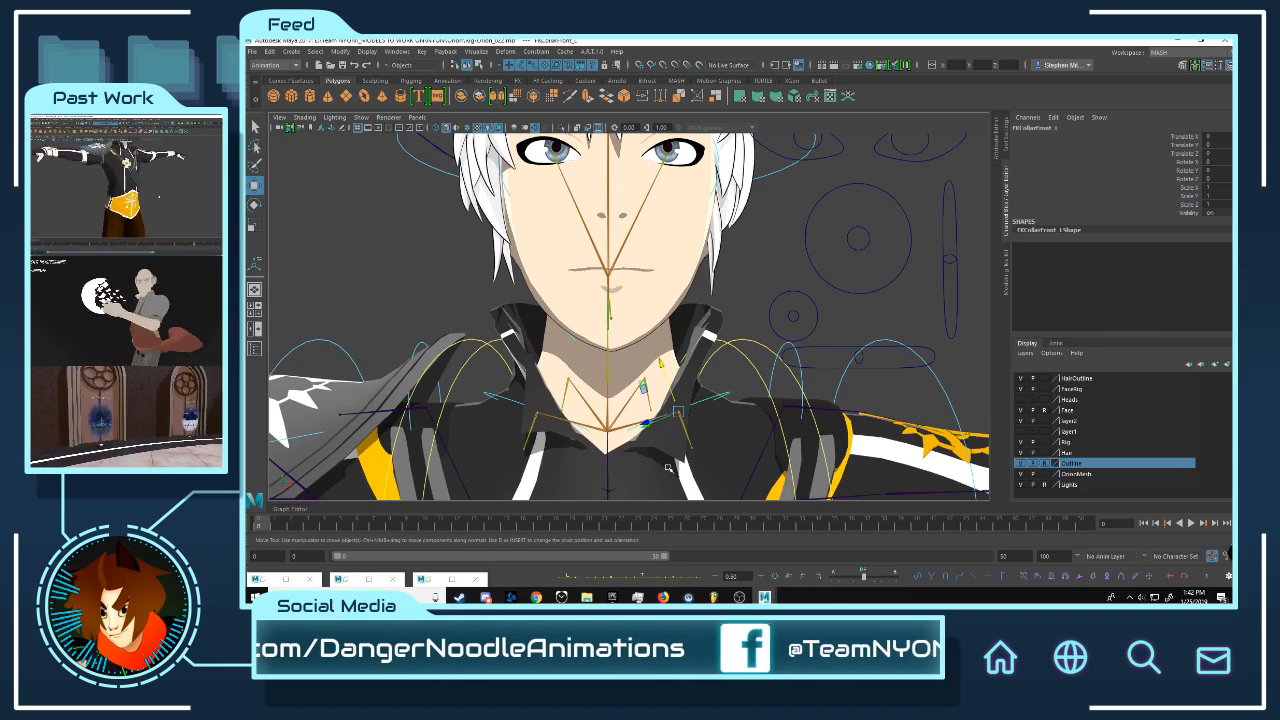
right_click(425, 580)
left_click(431, 583)
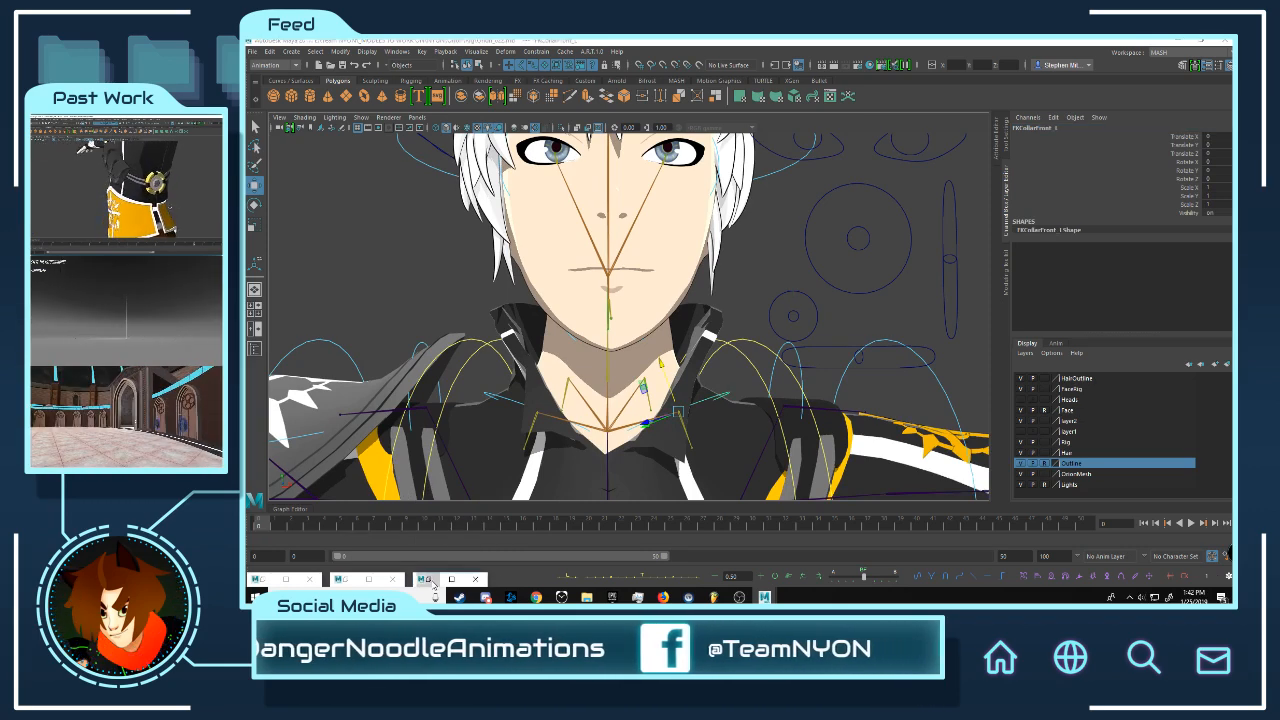
left_click(430, 582)
left_click_drag(808, 291, 815, 332, "alt")
- Save the scene as a new numbered version of the Orion file in the Rig folder
left_click(253, 52)
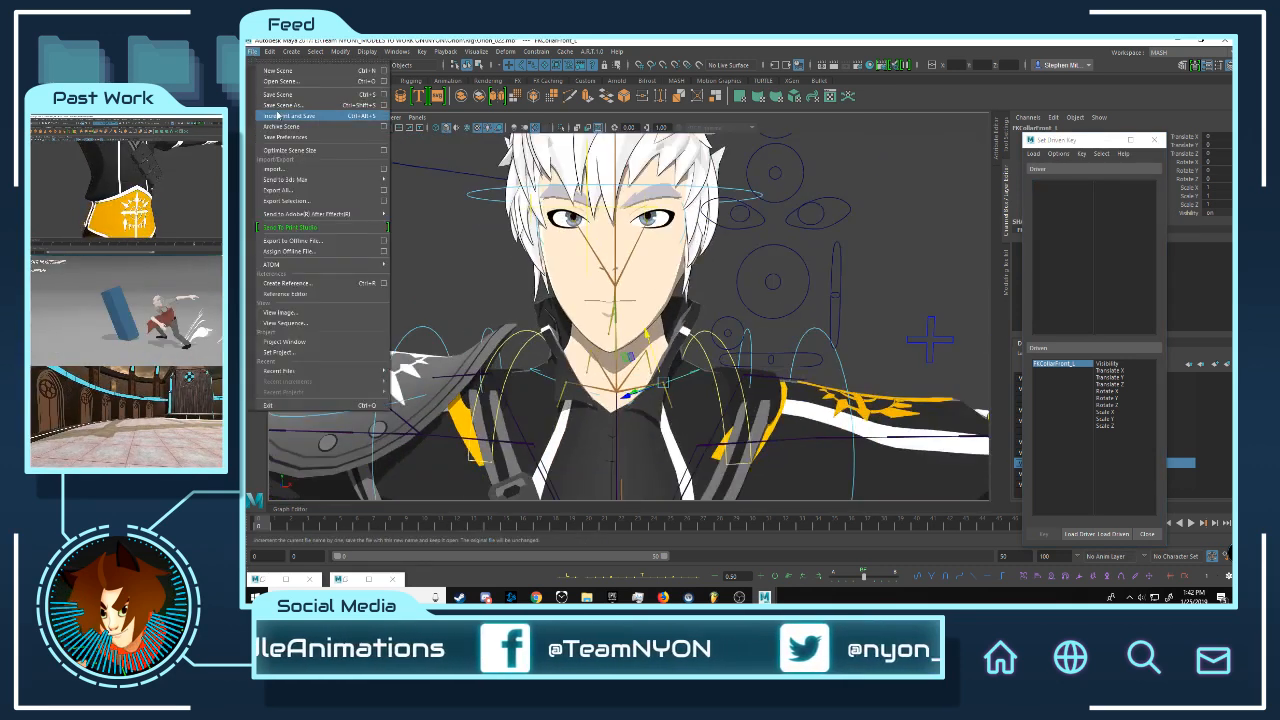
left_click(290, 116)
left_click(677, 419)
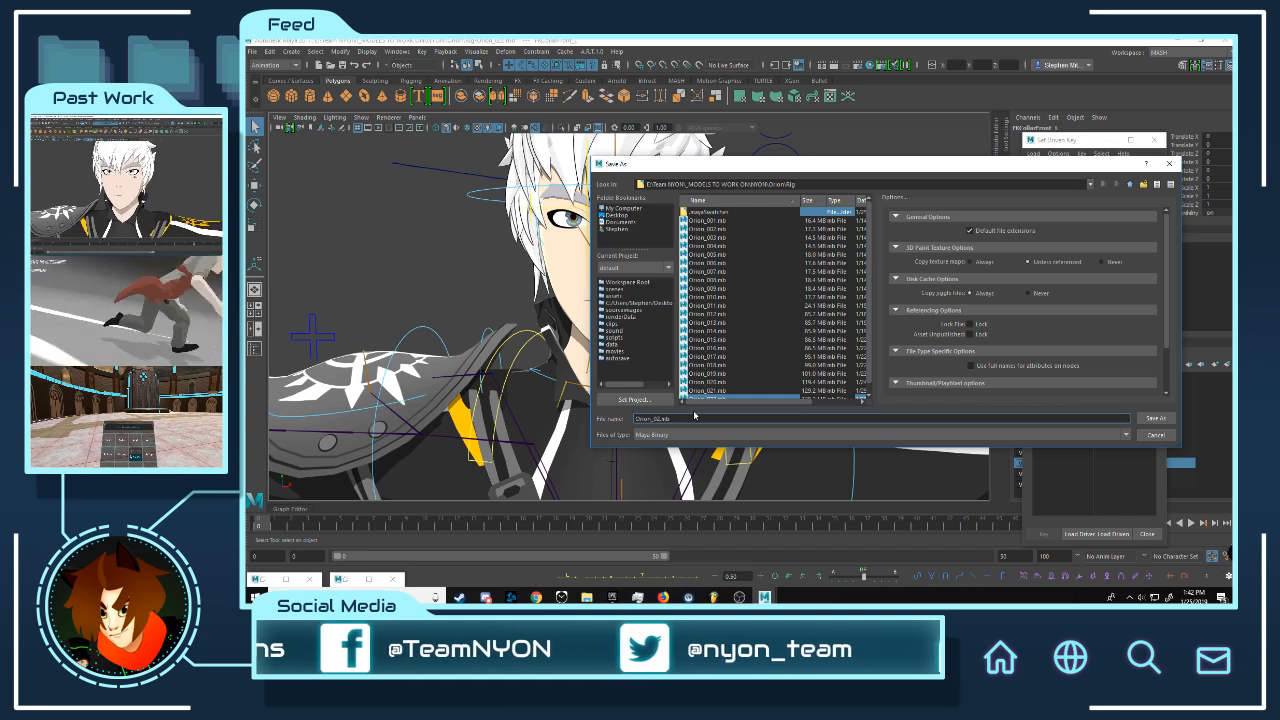
key("Return")
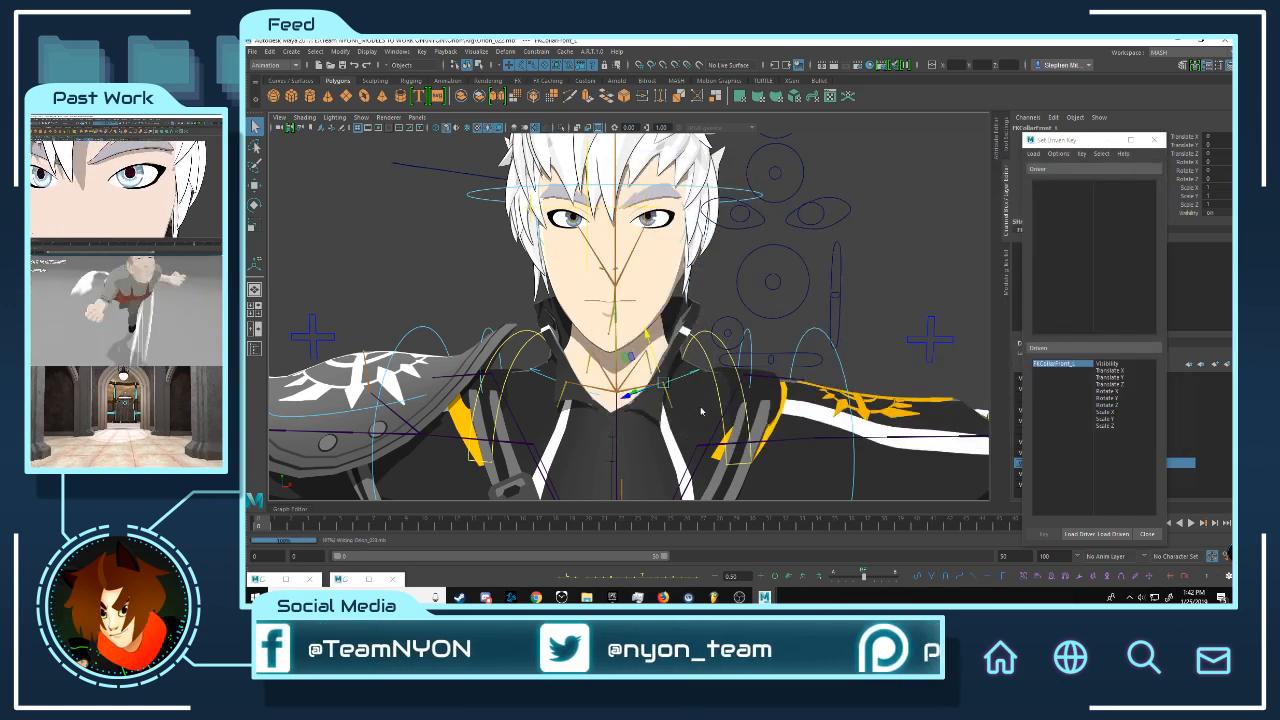
- Add the other three collar controls to the selected front-left one and load all four as driven objects in Set Driven Key
key("w")
scroll(775, 330, "up", 5)
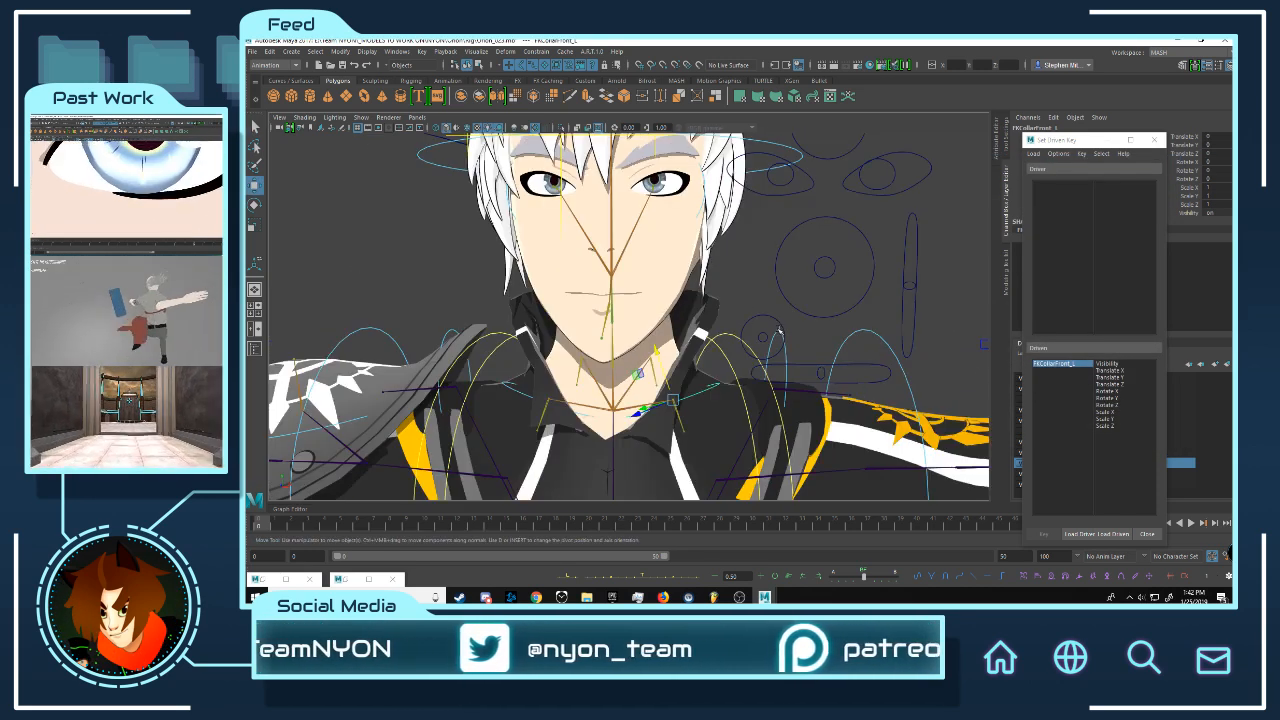
left_click_drag(763, 314, 622, 325, "alt")
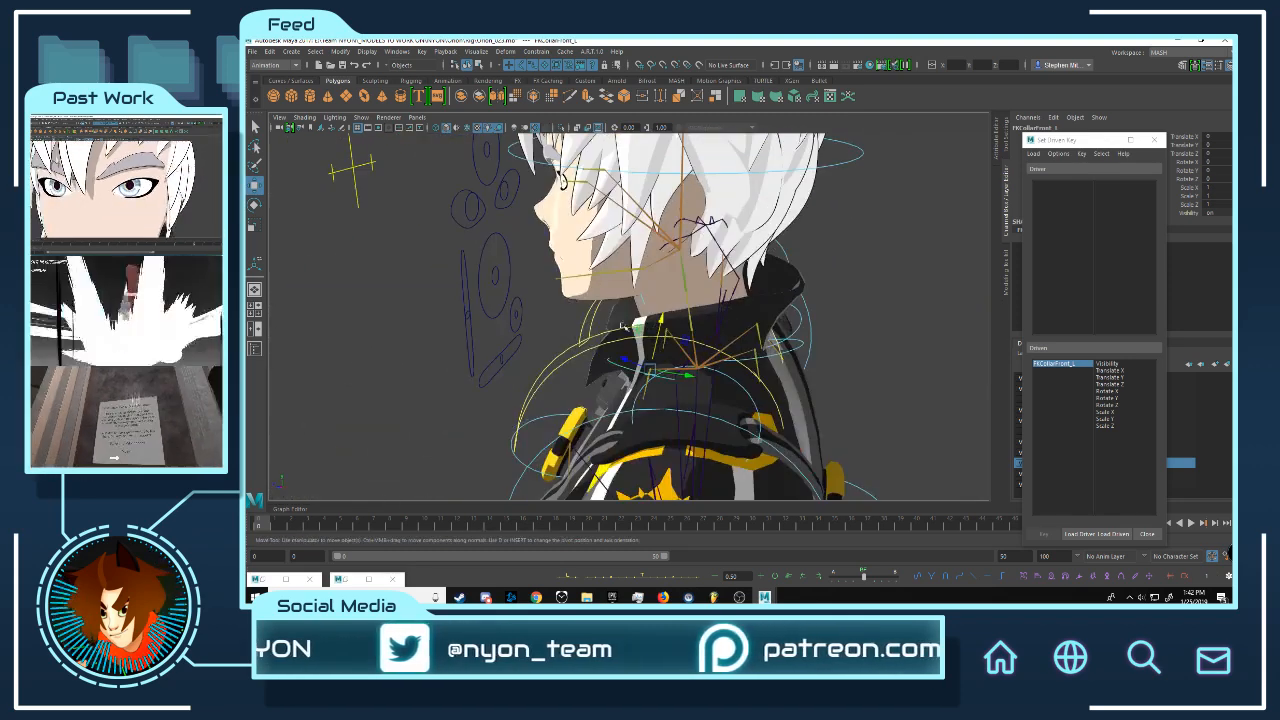
left_click(798, 346, "shift")
left_click_drag(904, 312, 856, 316, "alt")
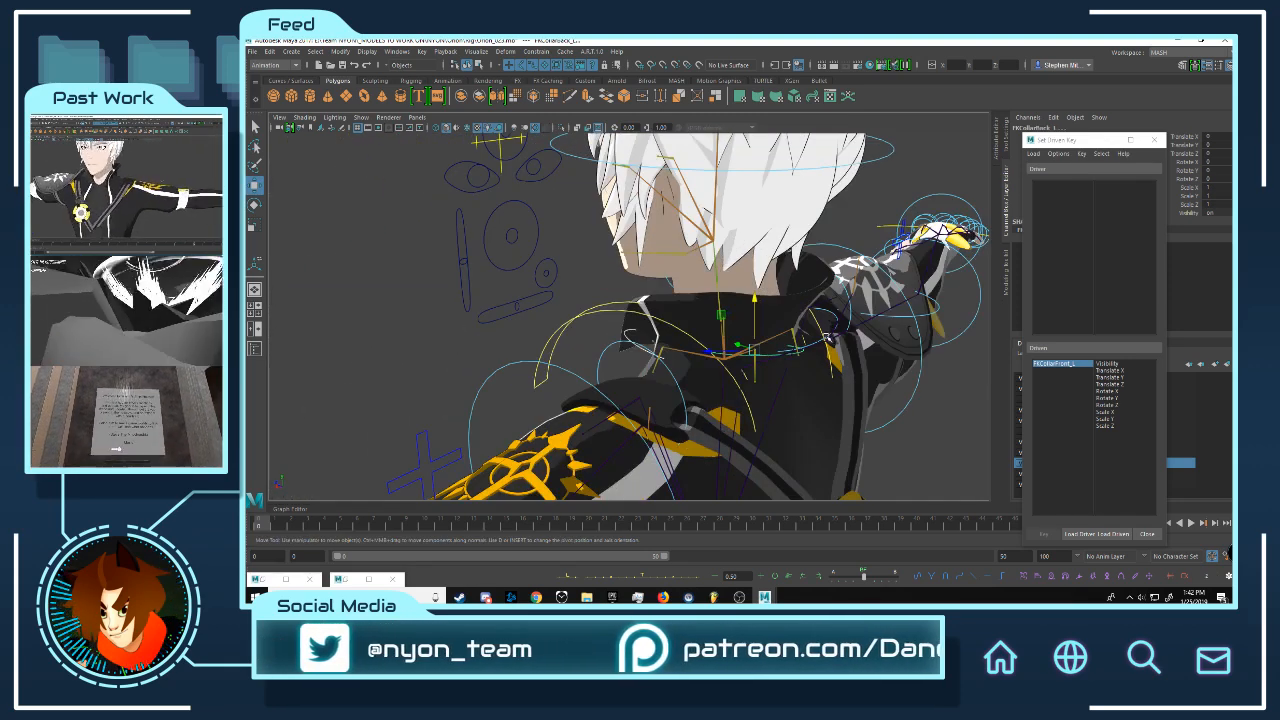
left_click(819, 342, "shift")
left_click_drag(613, 335, 735, 322, "alt")
left_click(779, 334, "shift")
middle_click_drag(735, 322, 622, 348, "alt")
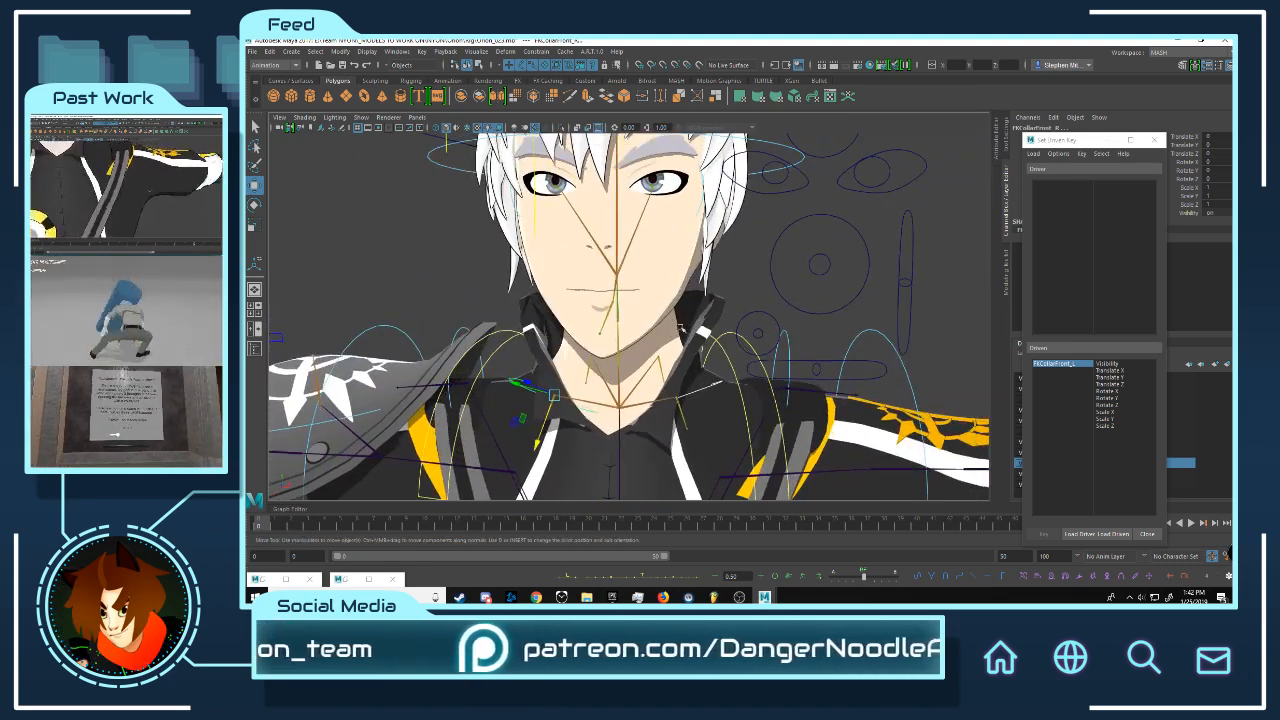
right_click_drag(622, 348, 590, 348, "alt")
left_click(1128, 534)
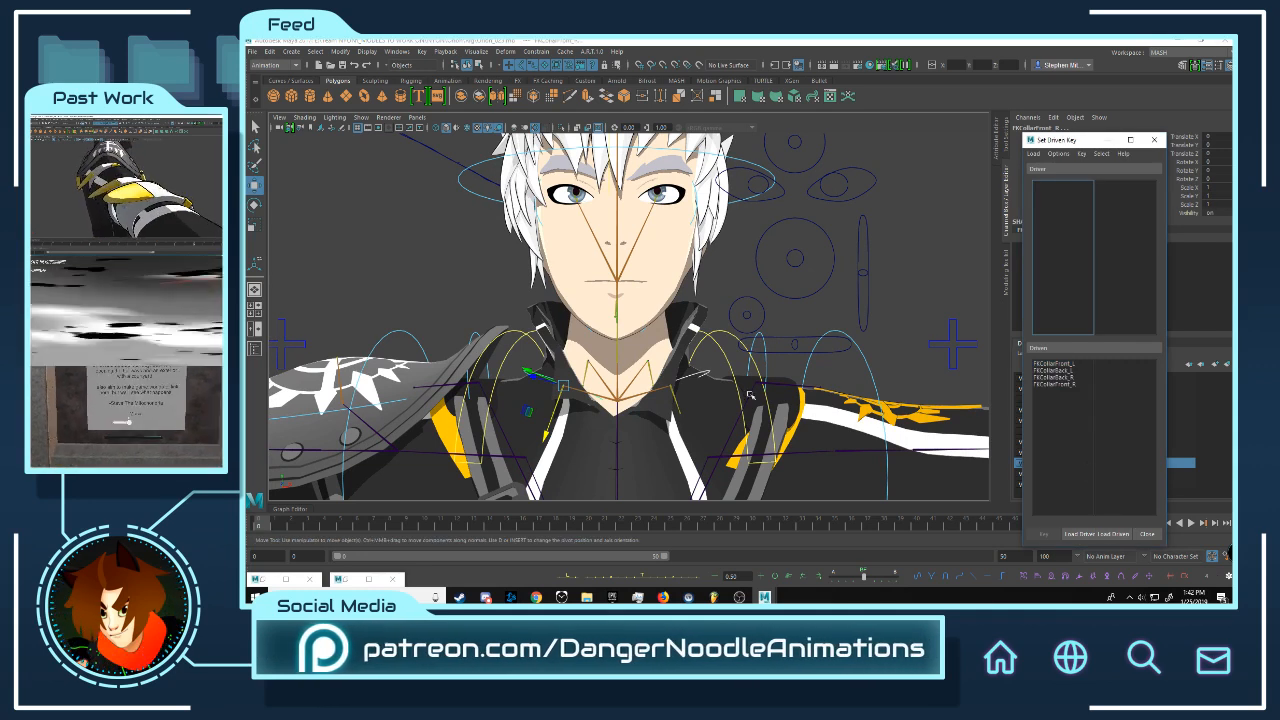
- Load the inner circle of the new collar control beside the face as the driver in Set Driven Key
left_click(748, 308)
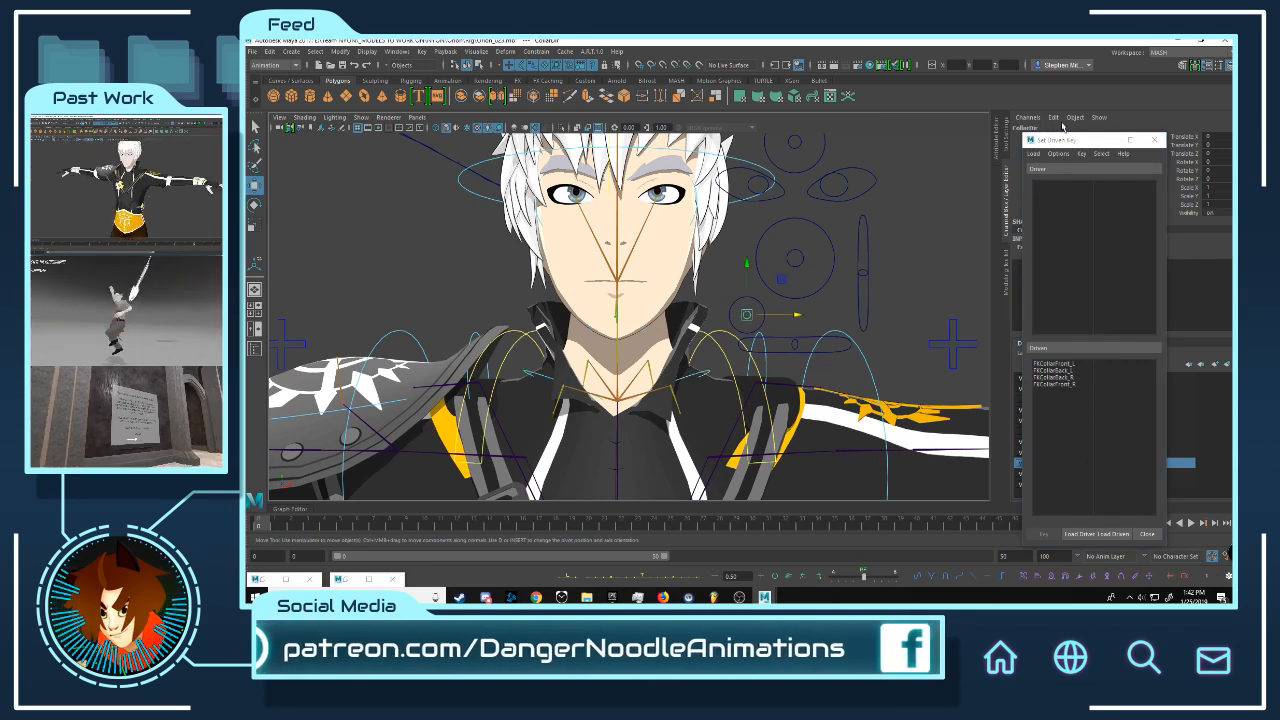
left_click_drag(1052, 140, 1005, 177)
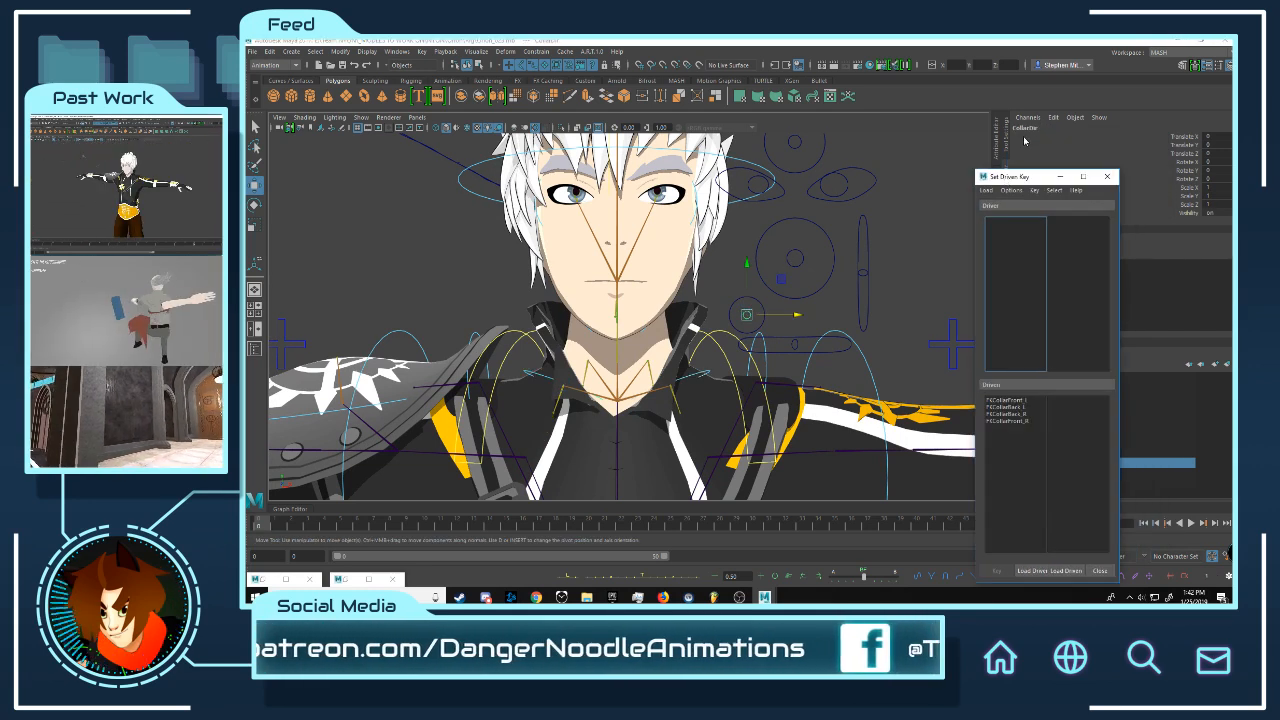
left_click(1032, 571)
- Demonstrate both eye controls by moving them together toward the character's left, and undo the move
scroll(693, 277, "up", 4)
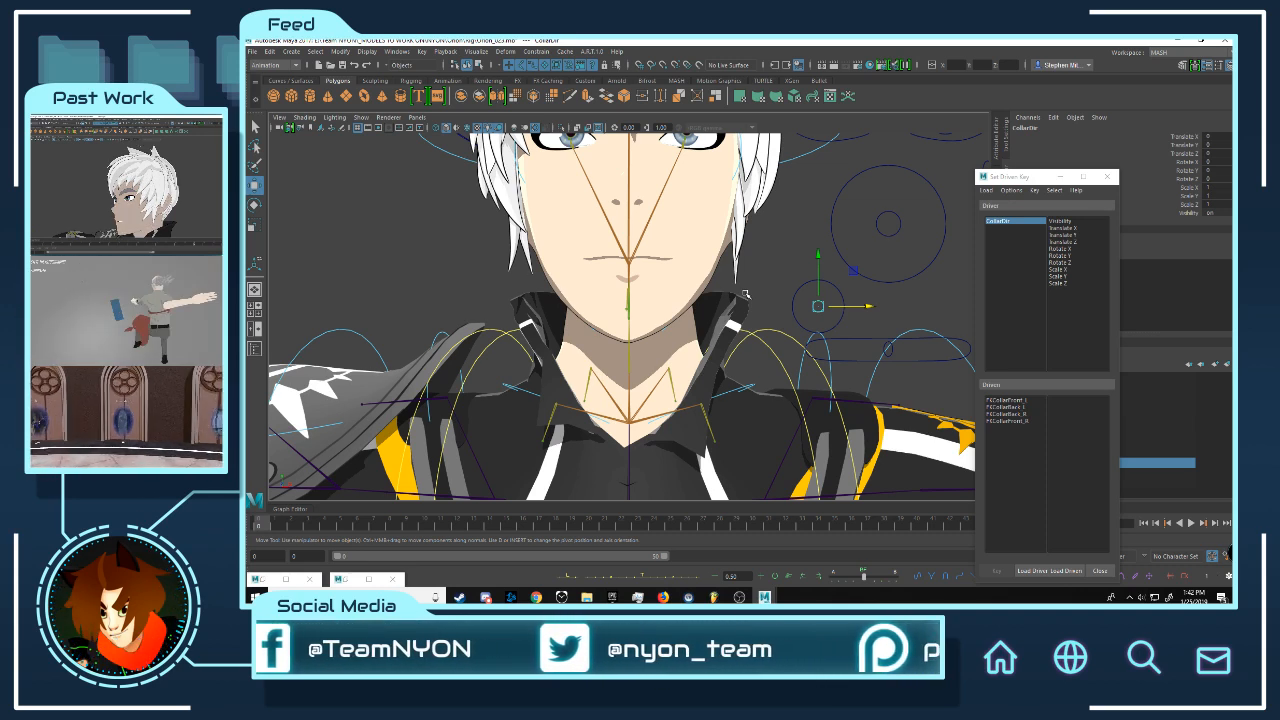
left_click_drag(737, 234, 750, 236, "alt")
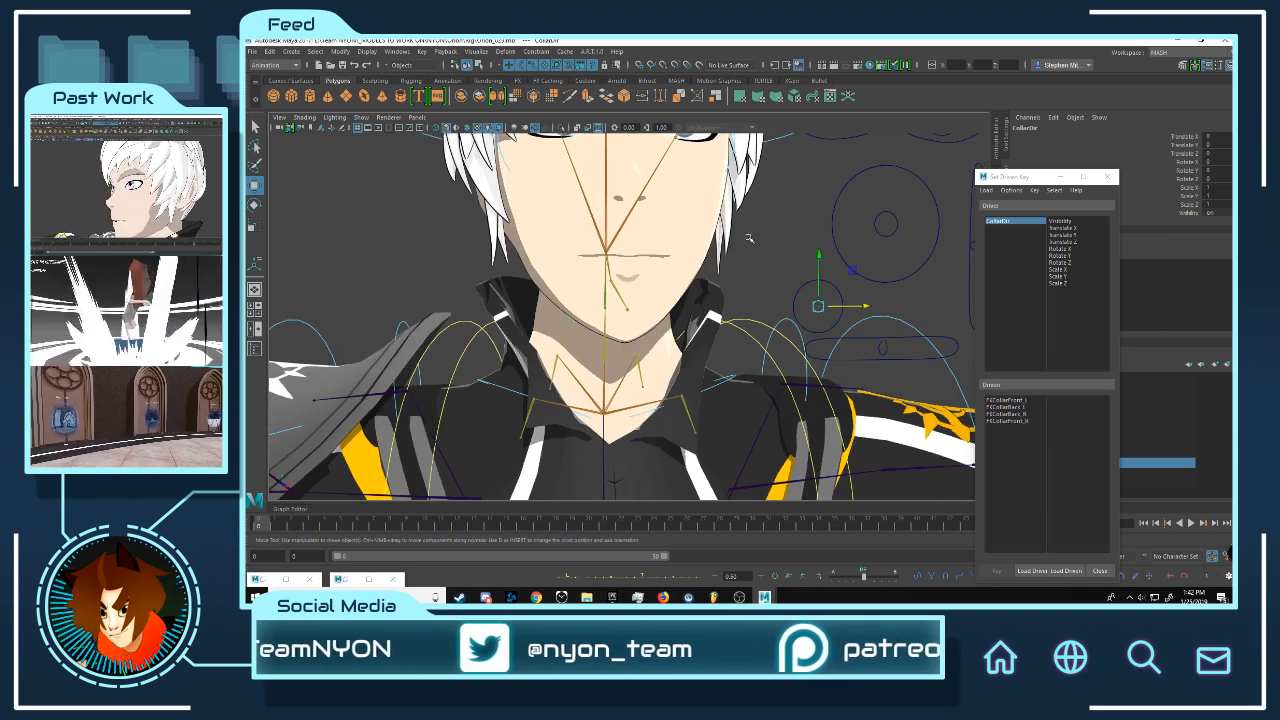
middle_click_drag(755, 212, 730, 342, "alt")
left_click_drag(768, 258, 750, 255, "alt")
left_click(771, 264)
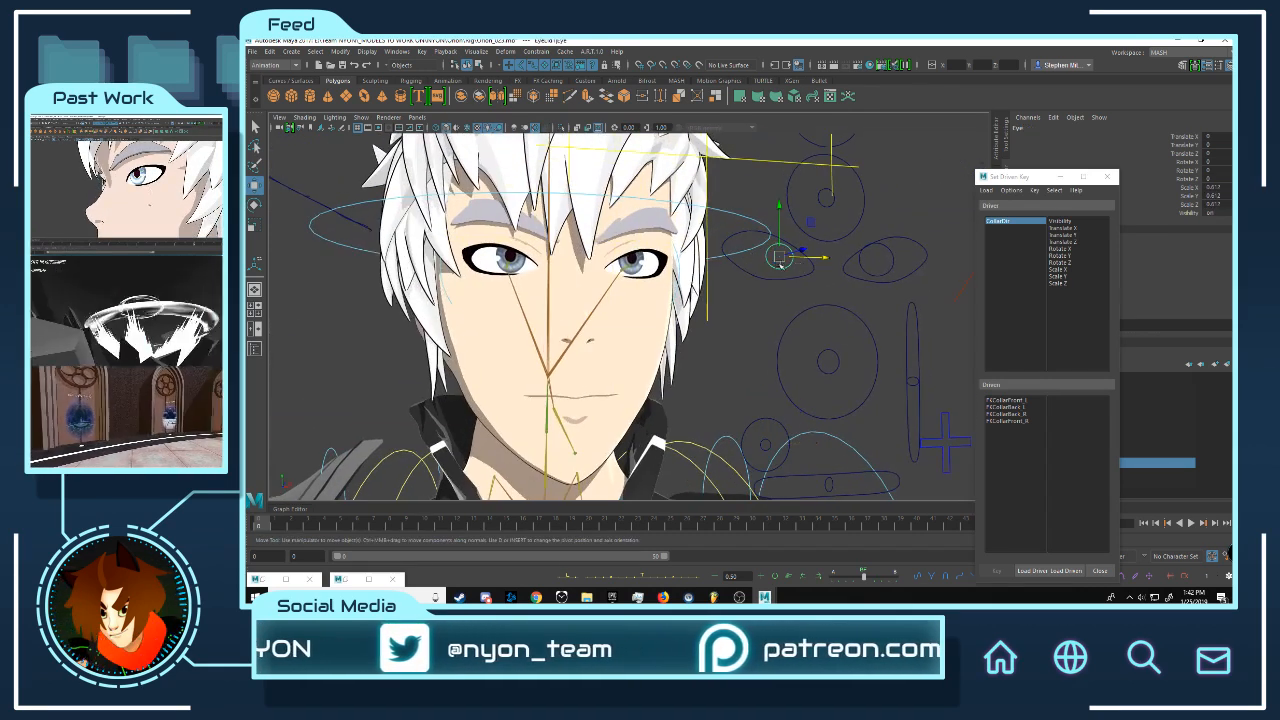
left_click(898, 258, "shift")
left_click_drag(876, 261, 901, 251)
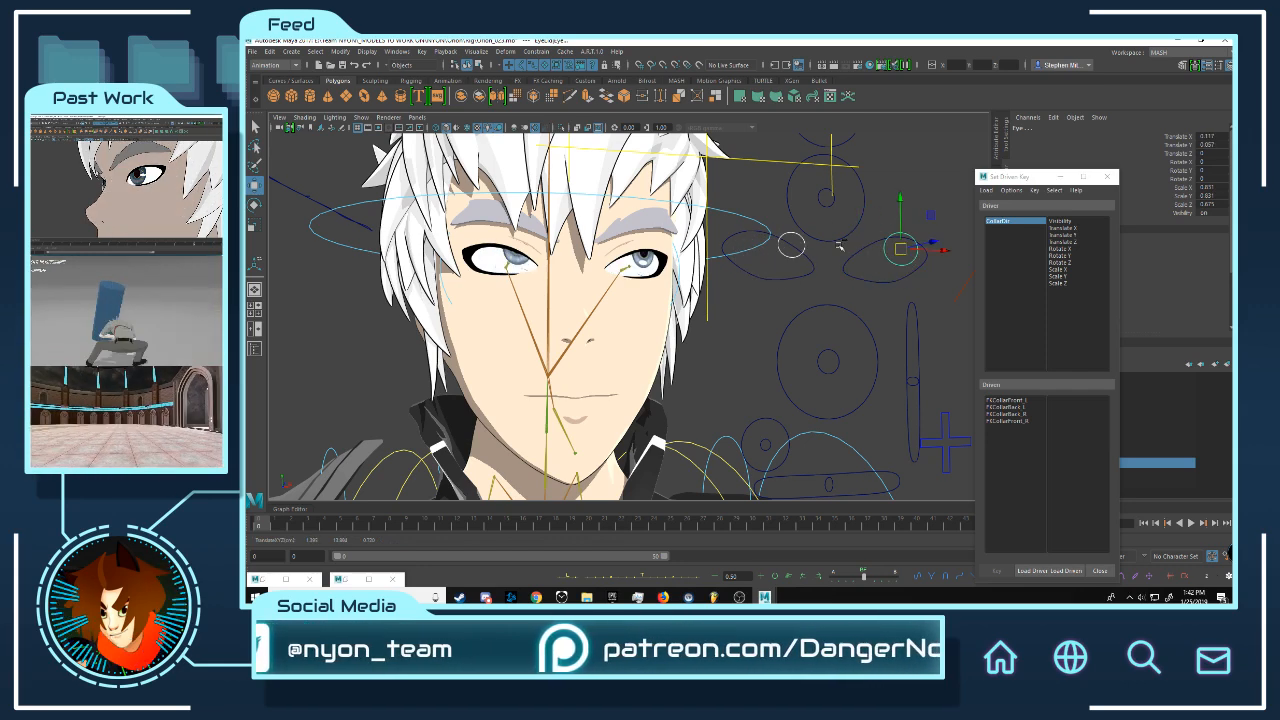
key("ctrl+z")
- Examine the new collar control's placement relative to the face and the four collar controls from several angles
left_click_drag(775, 300, 757, 360, "alt")
middle_click_drag(757, 360, 760, 240, "alt")
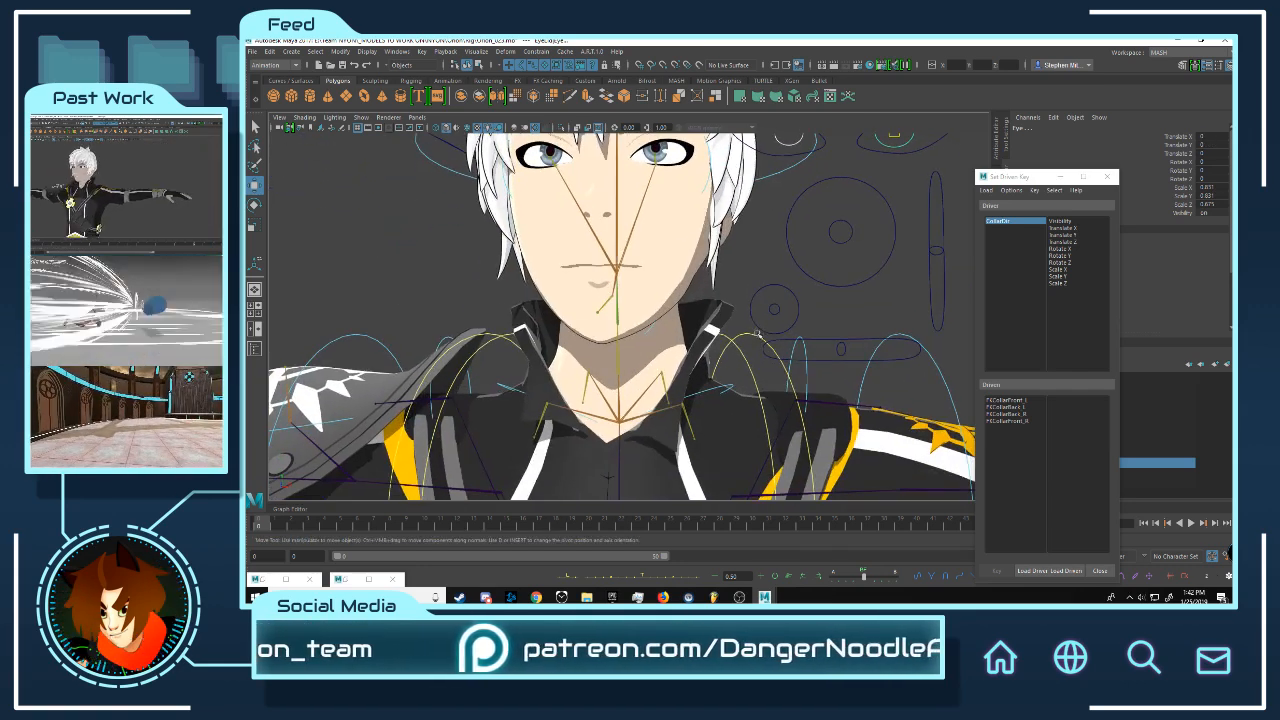
left_click_drag(765, 308, 754, 312, "alt")
right_click_drag(754, 312, 771, 283, "alt")
mouse_move(771, 283)
left_mouse_down("alt")
mouse_move(829, 289)
mouse_move(770, 290)
mouse_move(758, 306)
mouse_move(724, 289)
mouse_move(762, 288)
mouse_move(772, 270)
left_mouse_up("alt")
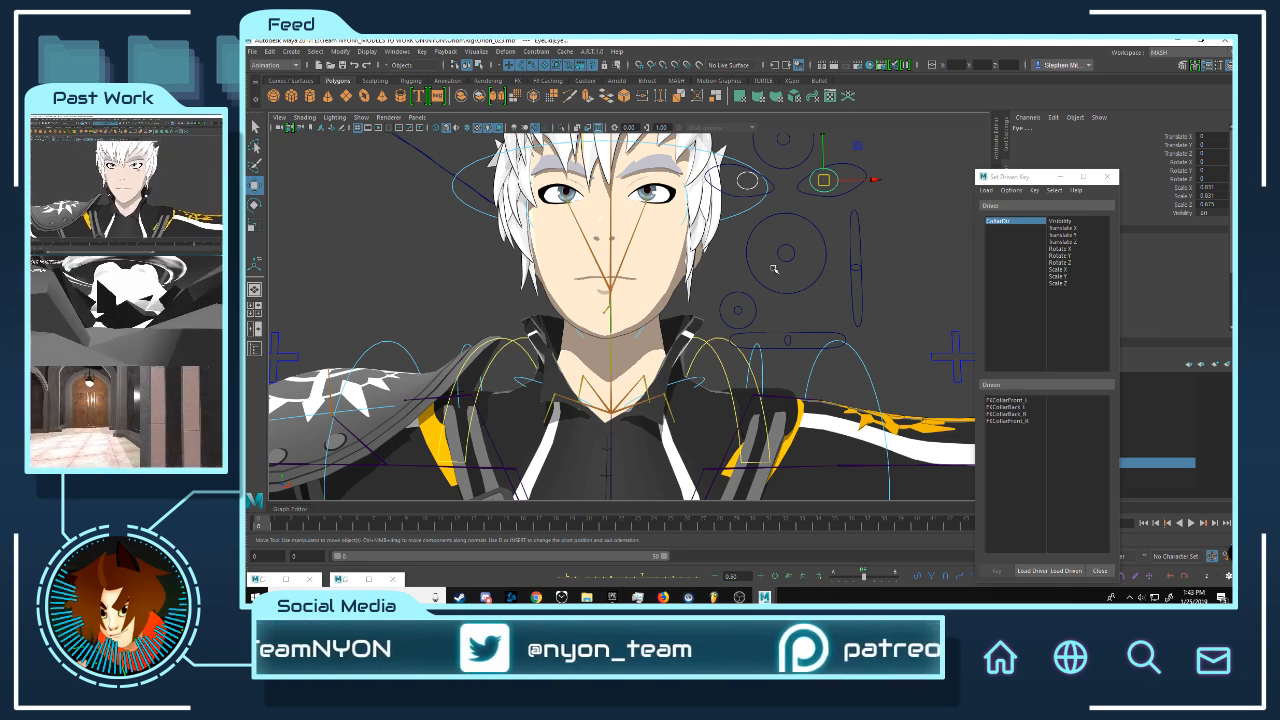
left_click_drag(763, 229, 779, 283, "alt")
middle_click_drag(758, 335, 742, 295, "alt")
left_click_drag(776, 366, 788, 378, "alt")
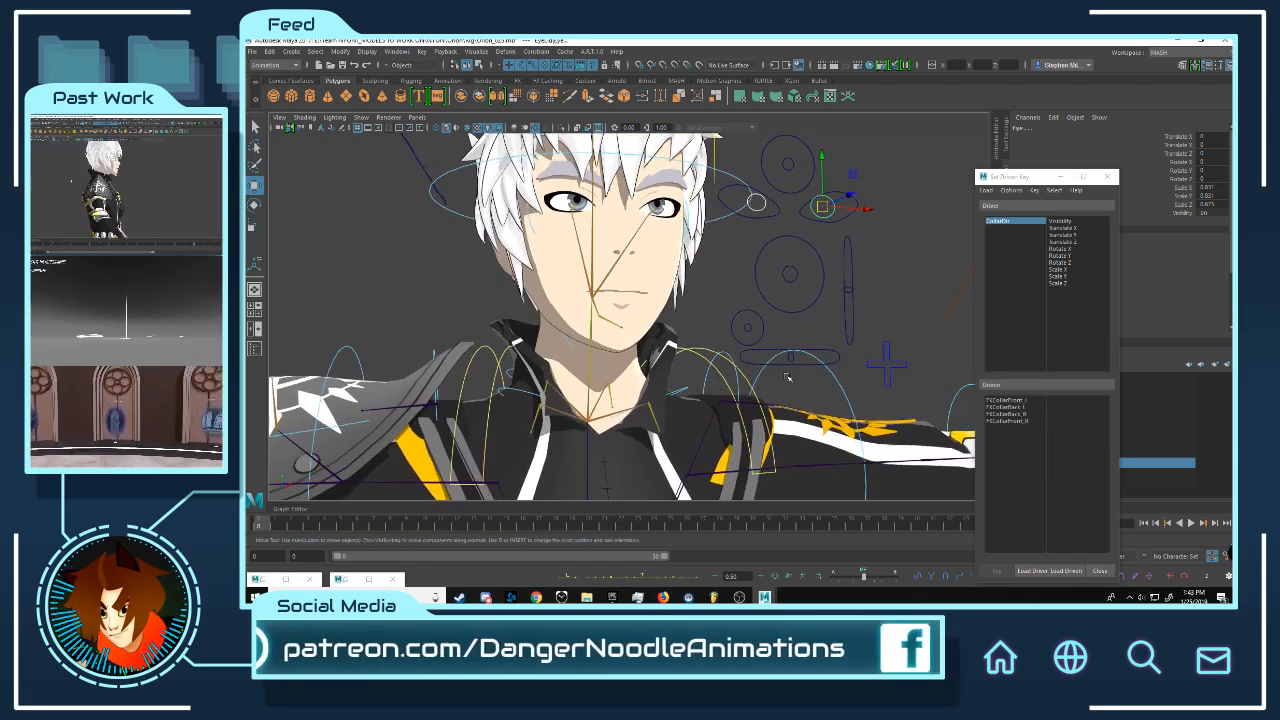
right_click_drag(787, 377, 803, 379, "alt")
- Select the inner circle of the new collar control and choose its Translate X as the driver attribute
left_click(763, 323)
left_click(767, 326)
key("q")
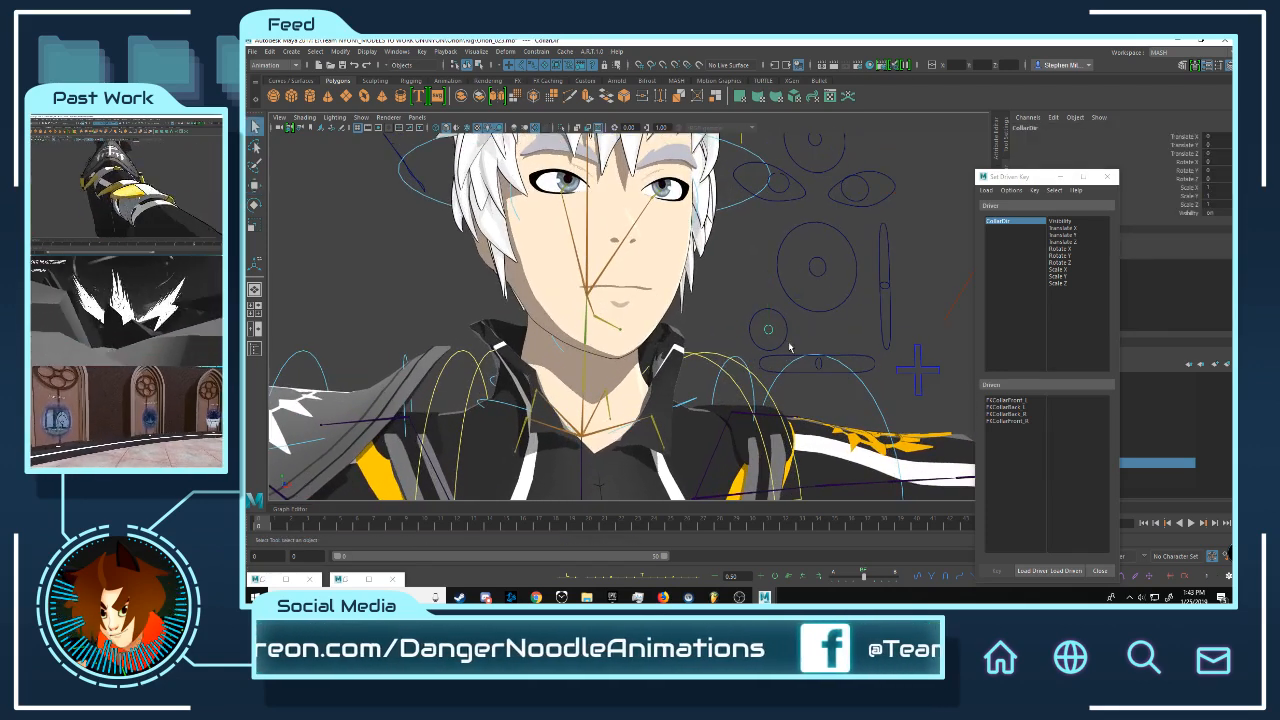
key("w")
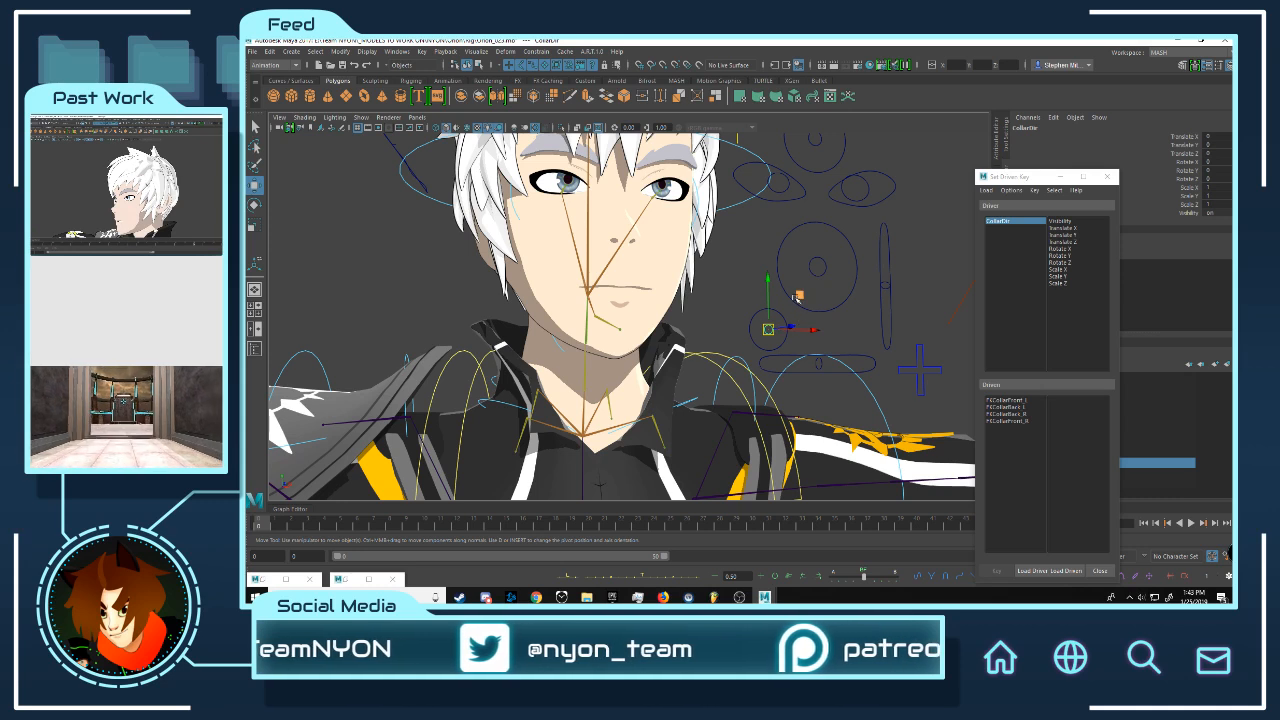
left_click_drag(655, 309, 766, 297, "alt")
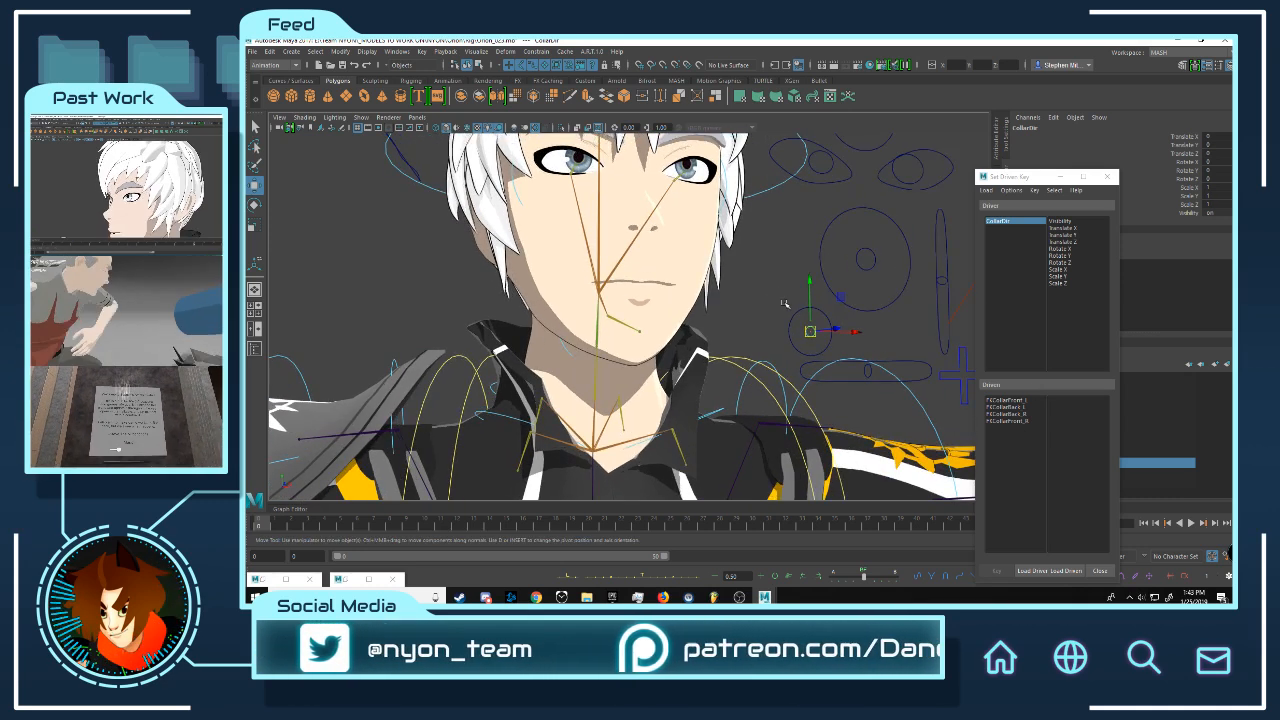
left_click_drag(838, 330, 808, 333, "alt")
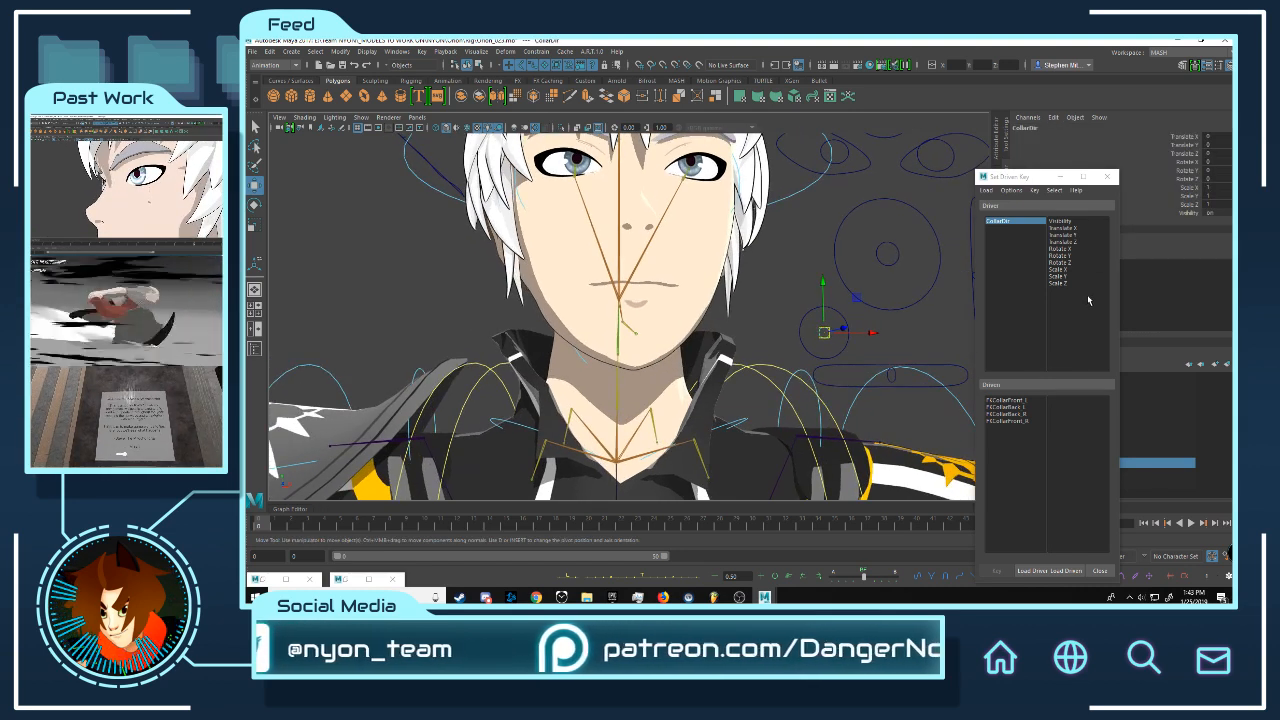
left_click(1063, 228)
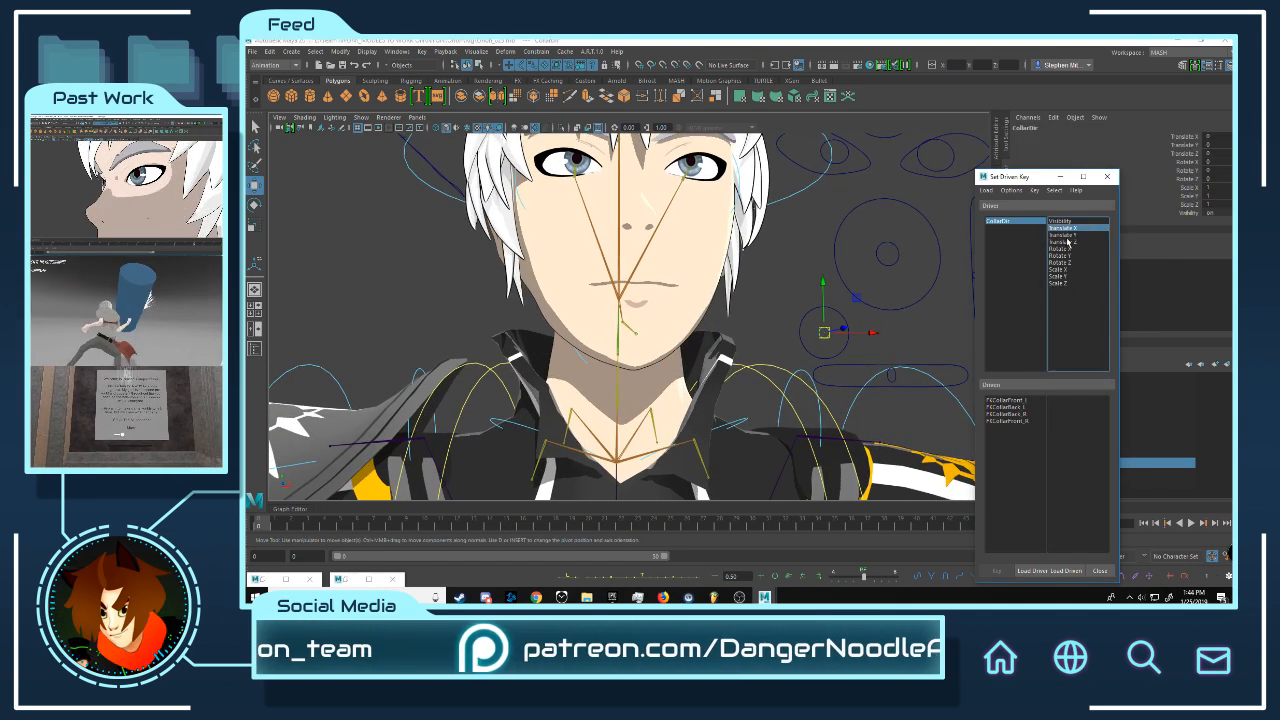
- Set a driven key on FKCollarFront_L's Rotate X, Y and Z against the driver's Translate X at the neutral pose
left_click(1008, 400)
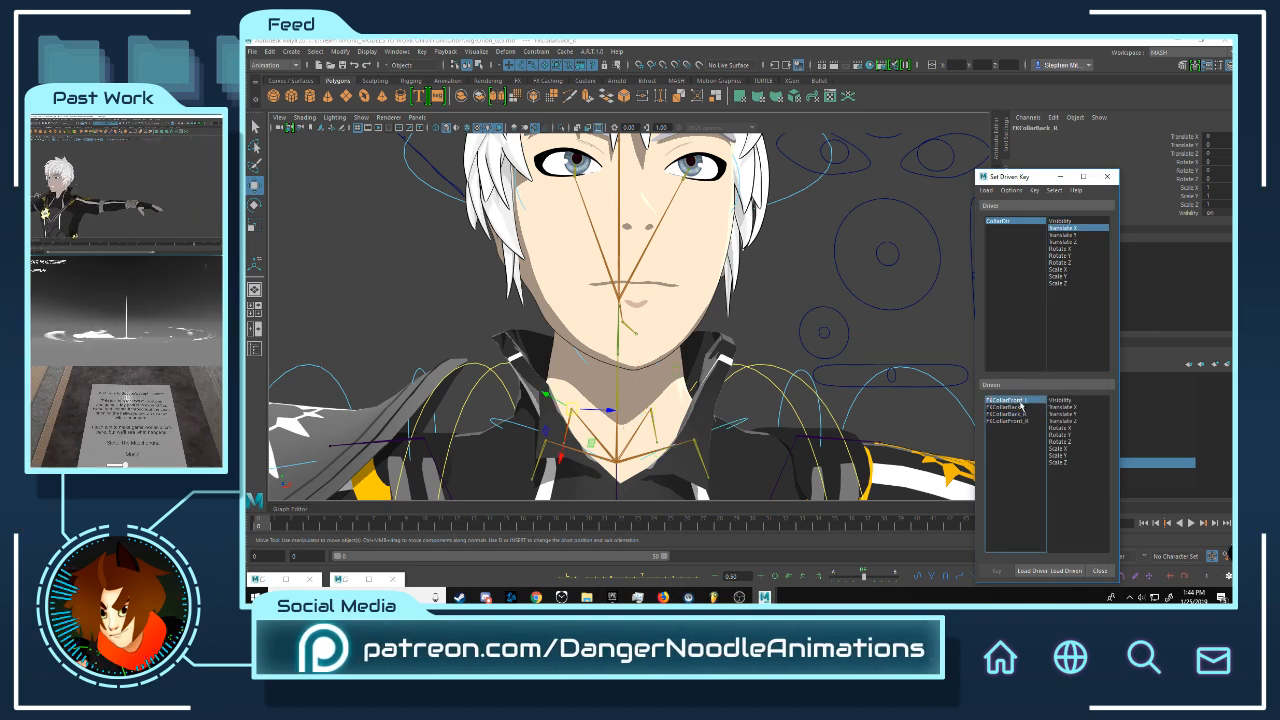
left_click(1018, 407)
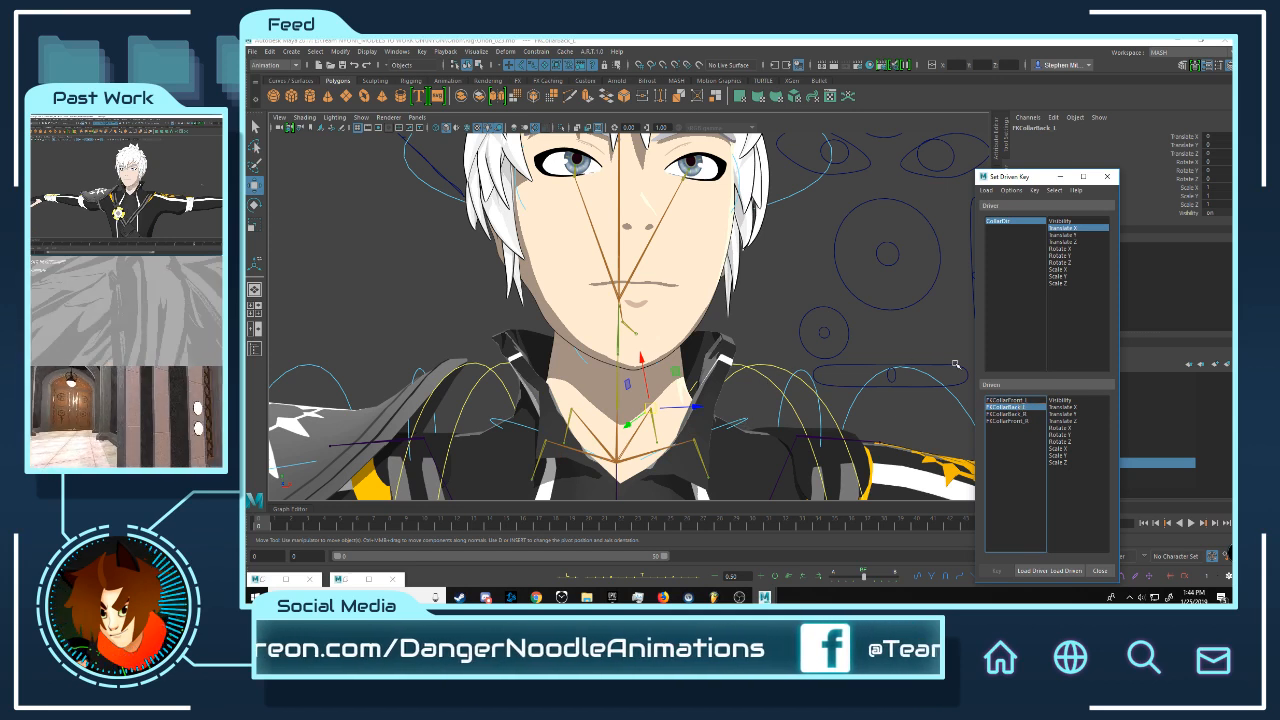
left_click_drag(843, 366, 789, 323, "alt")
left_click(1068, 236)
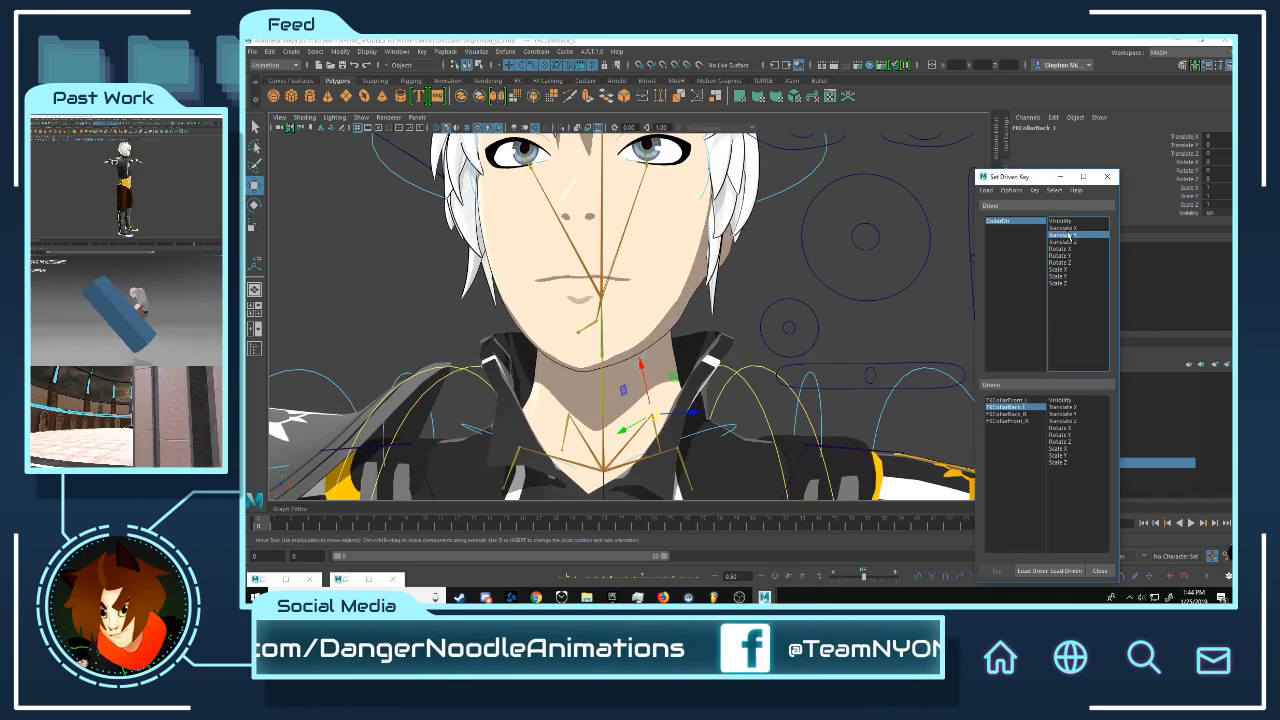
left_click(1066, 228)
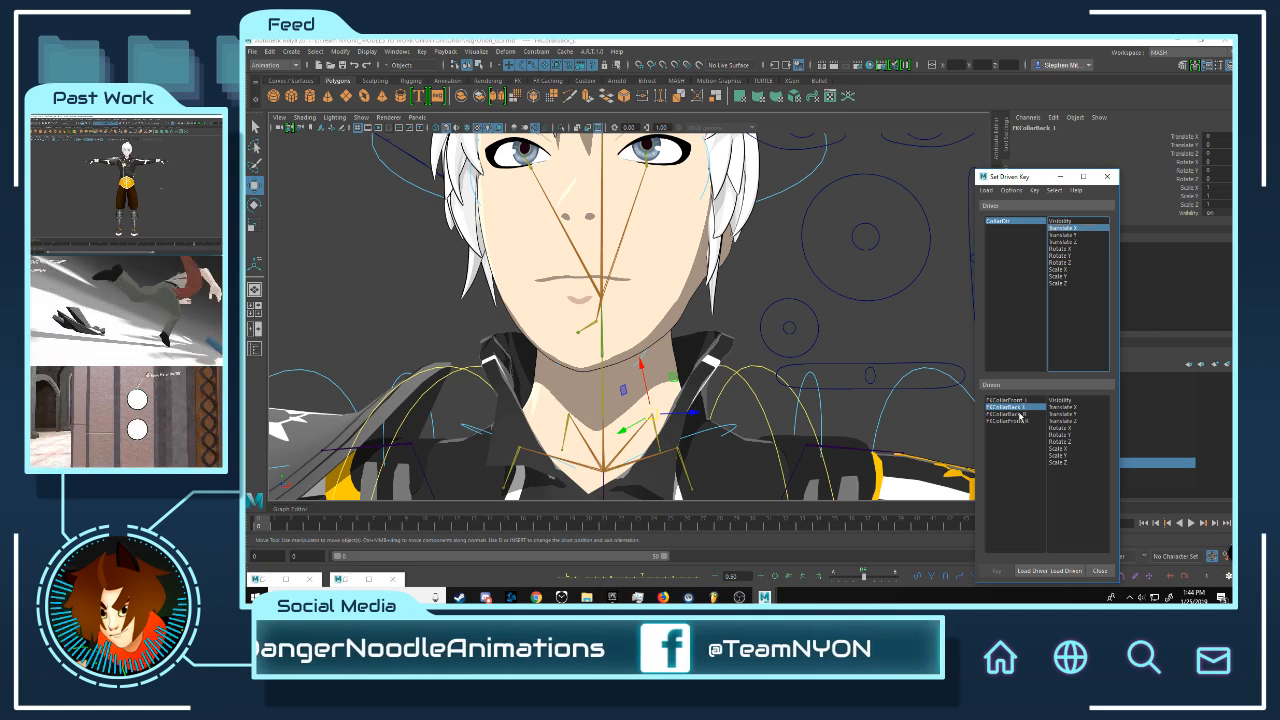
left_click(1014, 401)
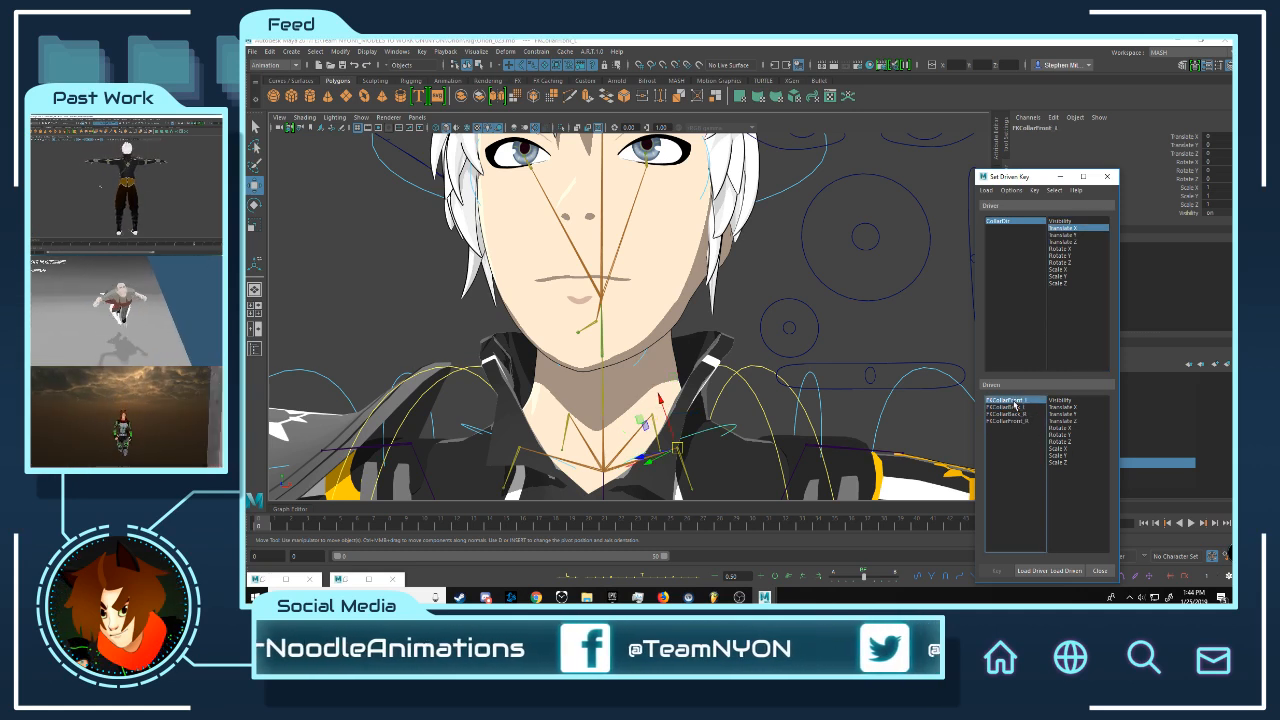
middle_click_drag(796, 400, 784, 363, "alt")
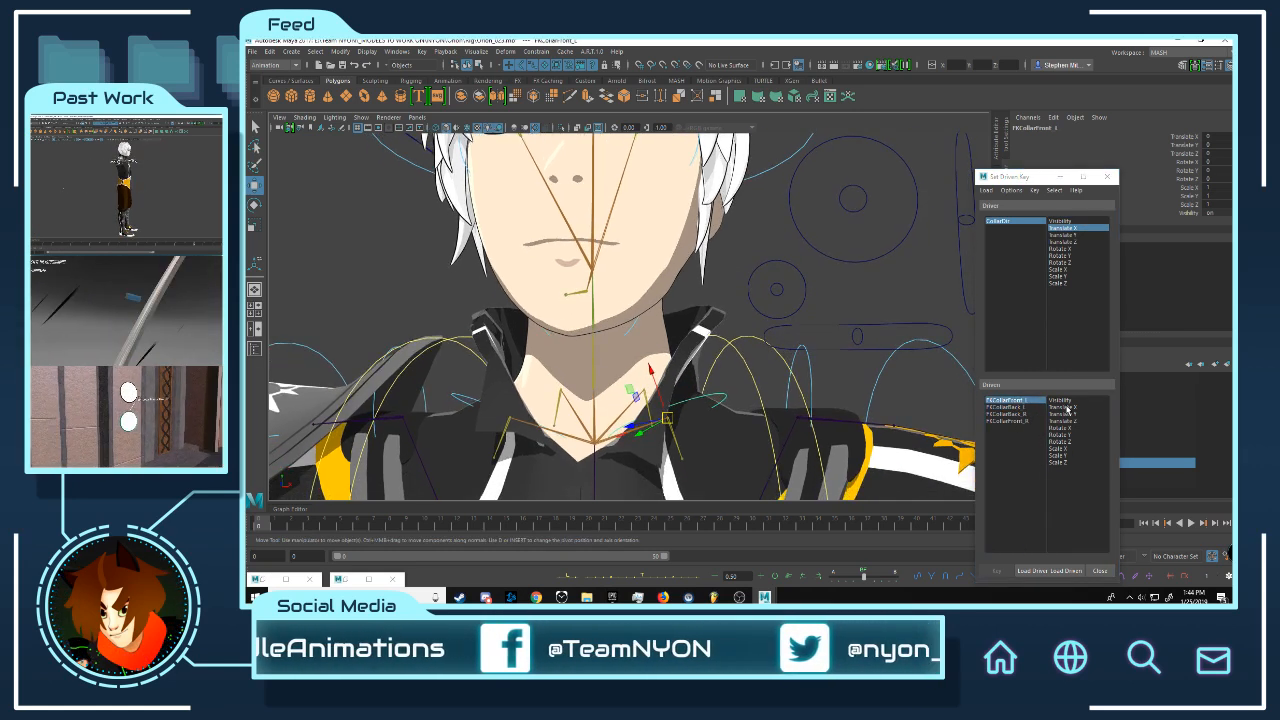
left_click_drag(1069, 428, 1069, 442)
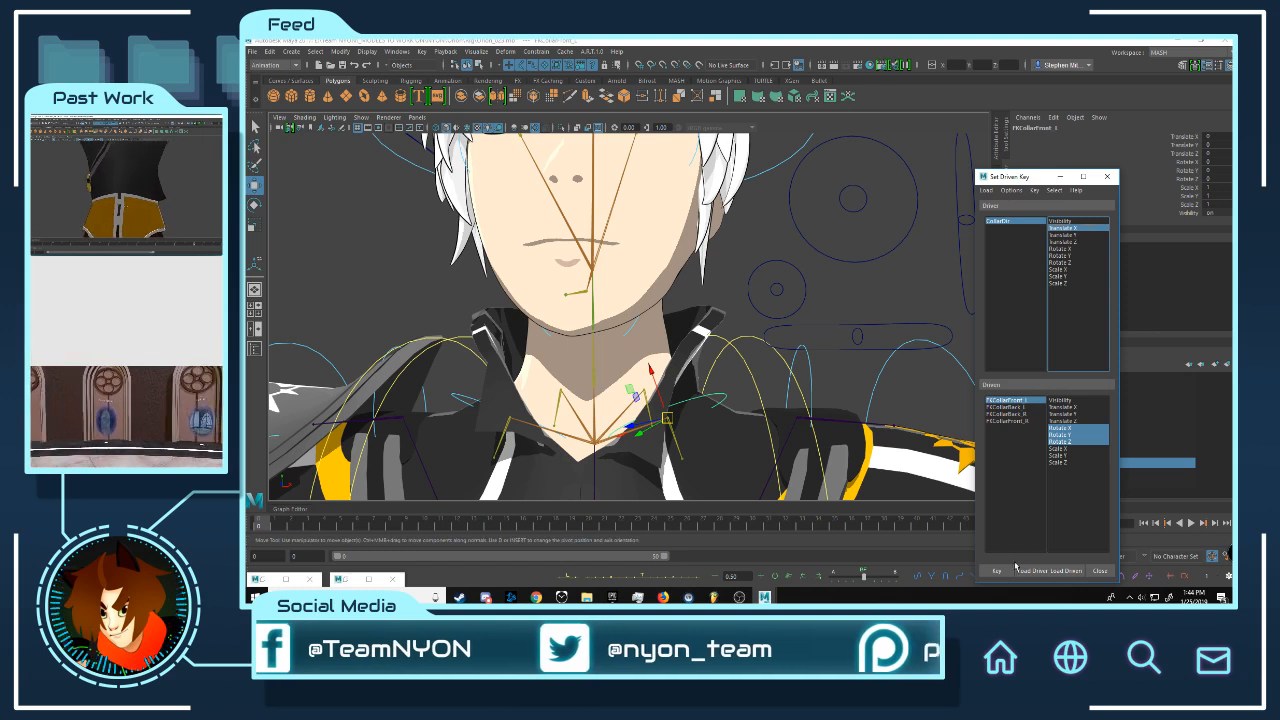
left_click(998, 571)
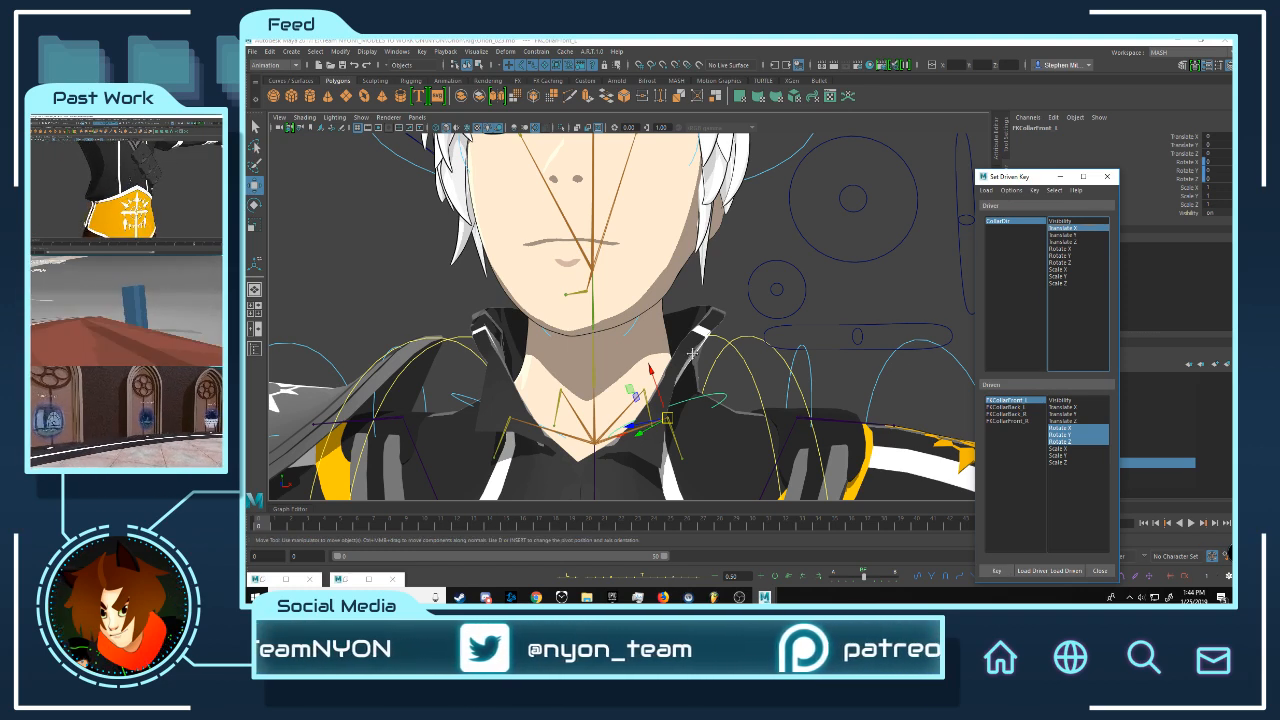
- Move the inner circle of the collar control along positive X near the edge of its outer circle
left_click_drag(692, 353, 740, 302, "alt")
left_click(761, 230)
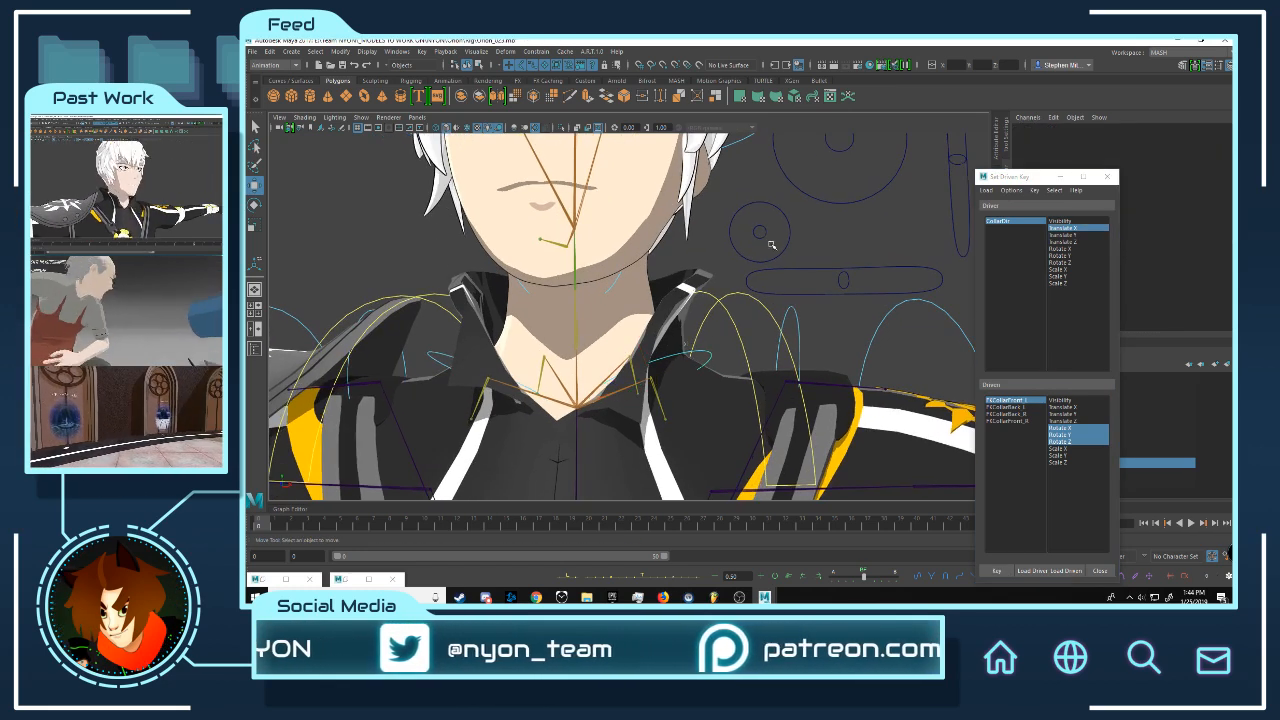
left_click_drag(810, 238, 848, 241)
middle_click_drag(867, 255, 712, 345)
right_click_drag(712, 345, 784, 322, "alt")
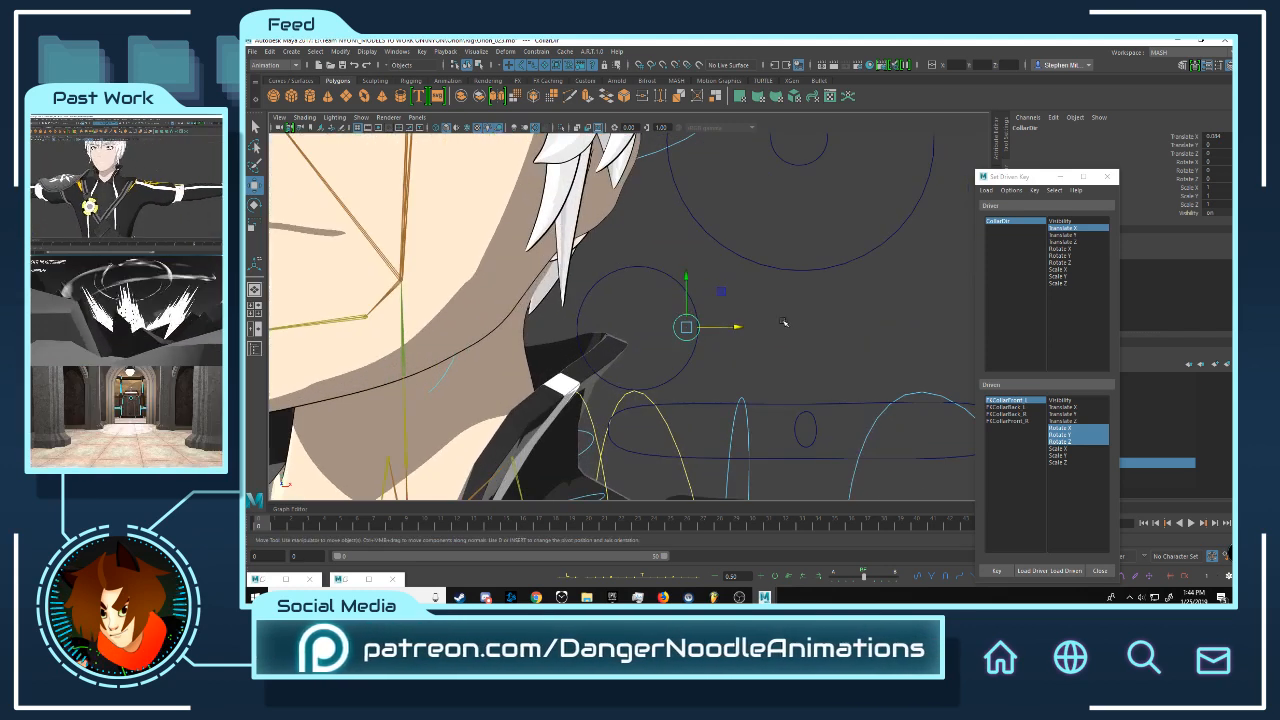
middle_click_drag(784, 322, 767, 305, "alt")
right_click_drag(767, 305, 795, 324, "alt")
left_click_drag(788, 311, 779, 311)
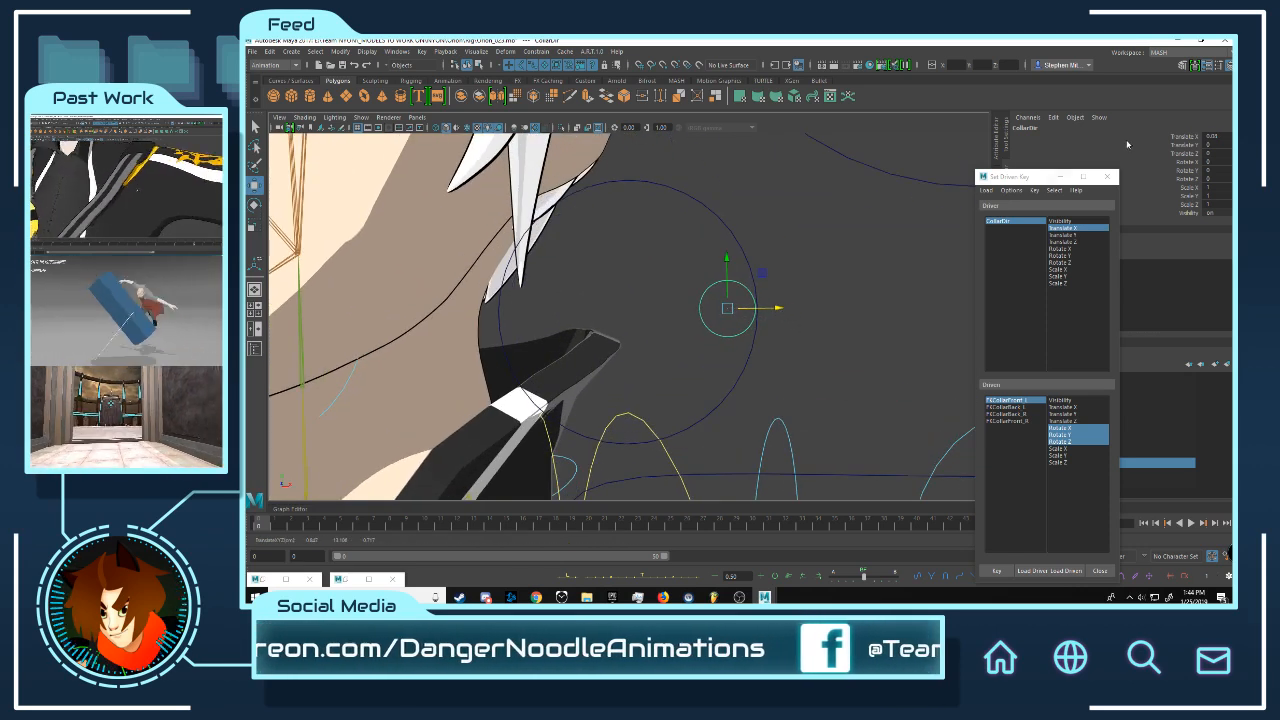
- Set the collar control's maximum Translate X limit to its current position in the limit information
left_click(1059, 177)
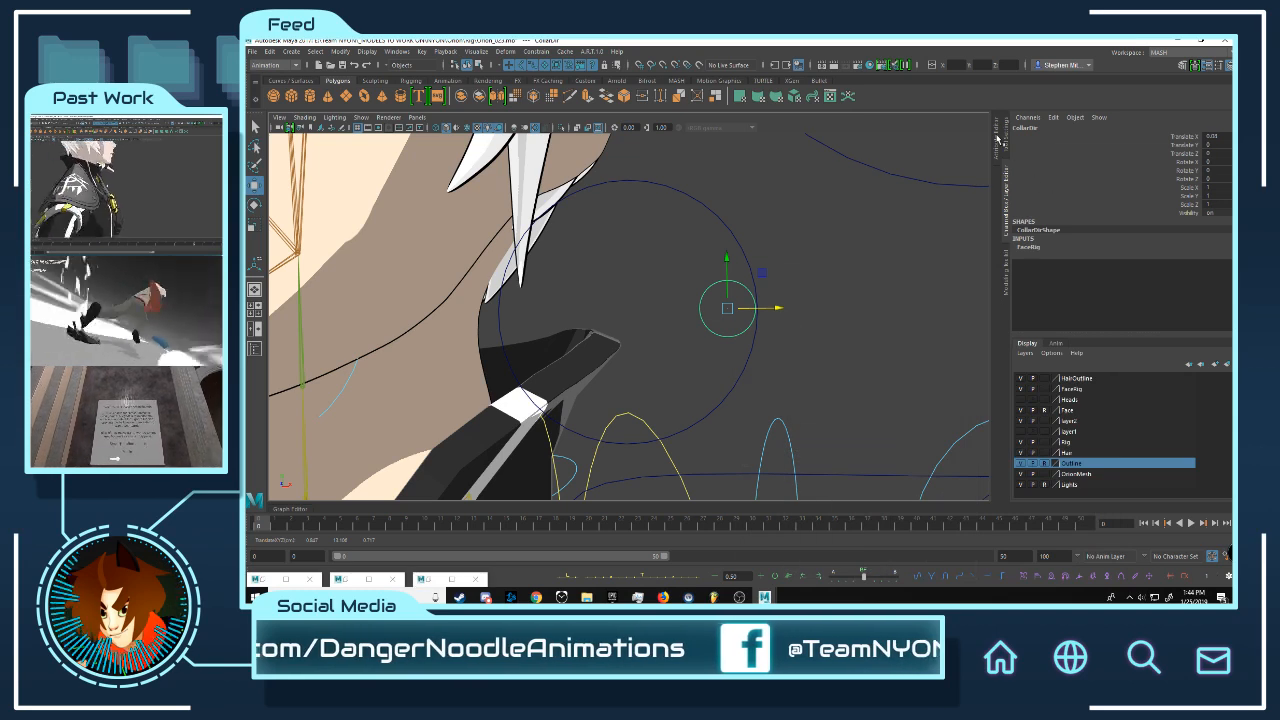
left_click(999, 140)
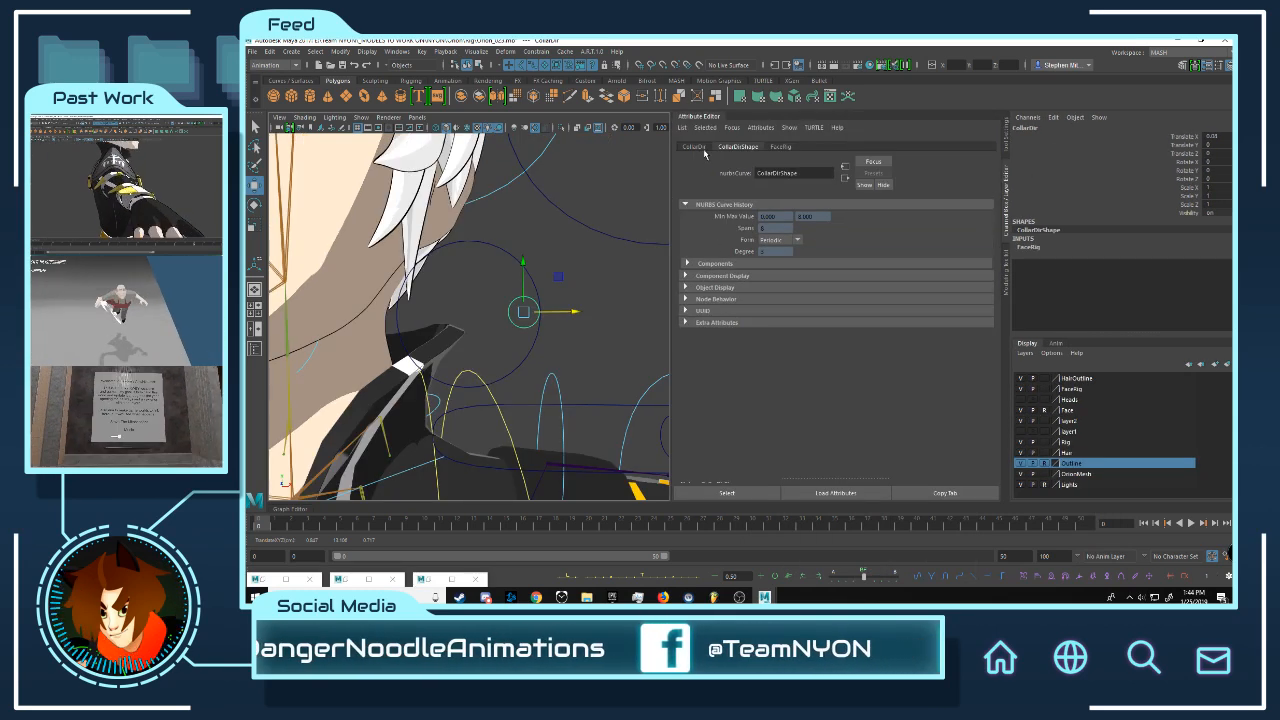
left_click(694, 147)
left_click(731, 312)
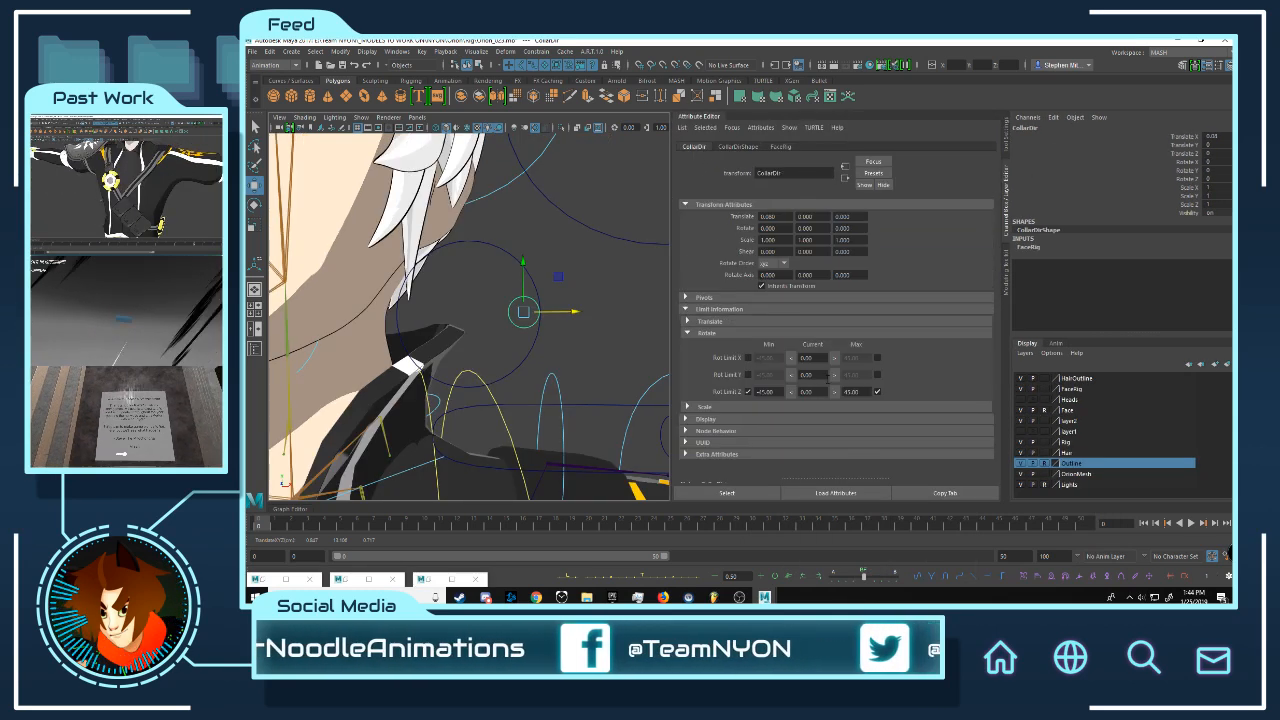
left_click(706, 333)
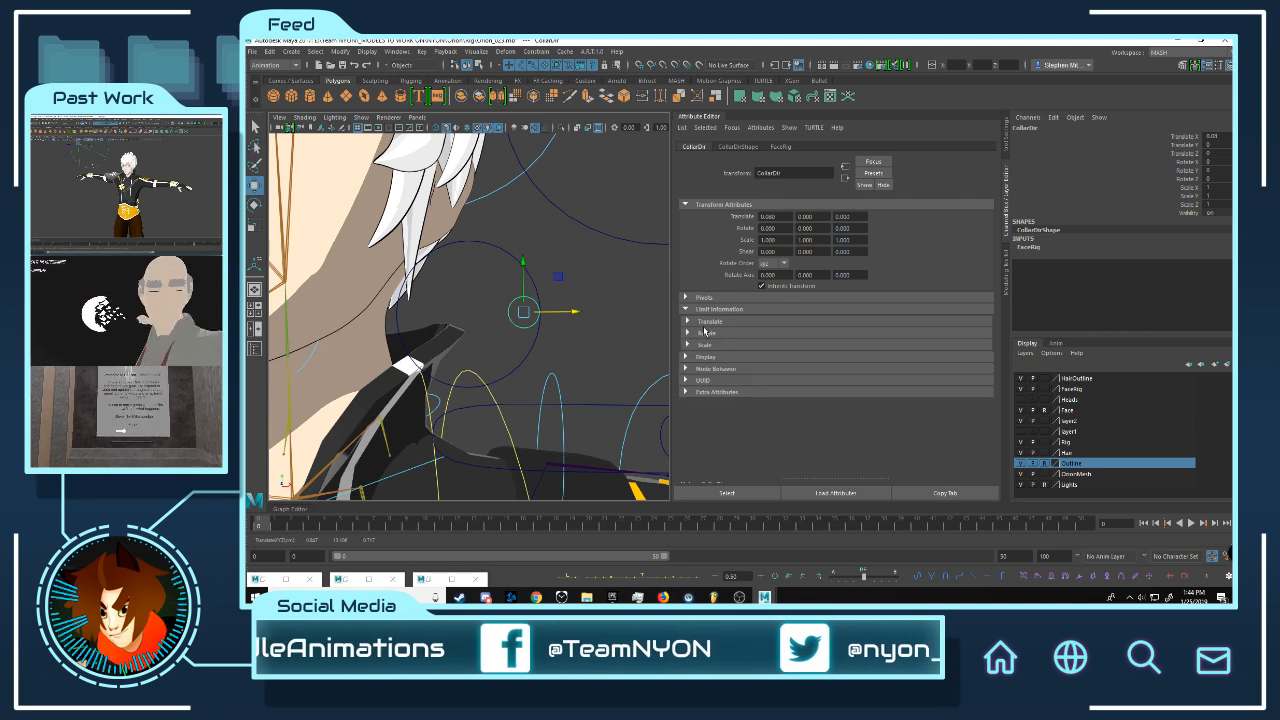
left_click(705, 322)
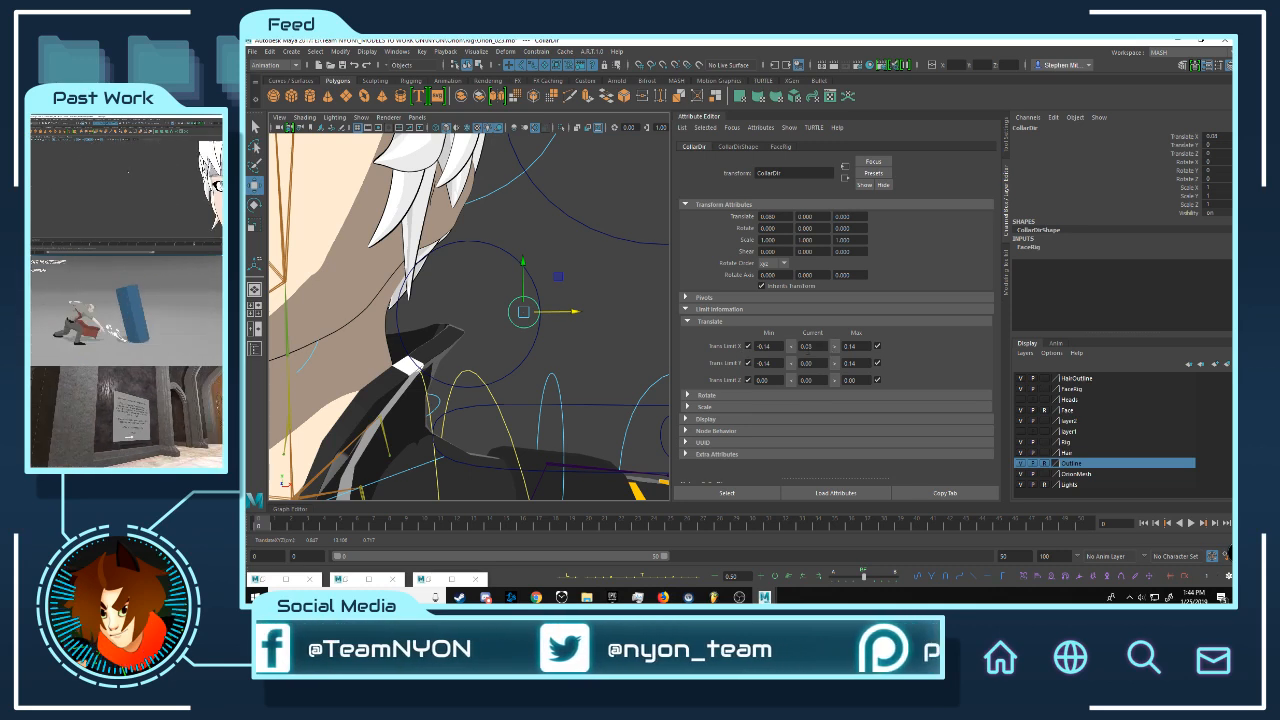
left_click(834, 346)
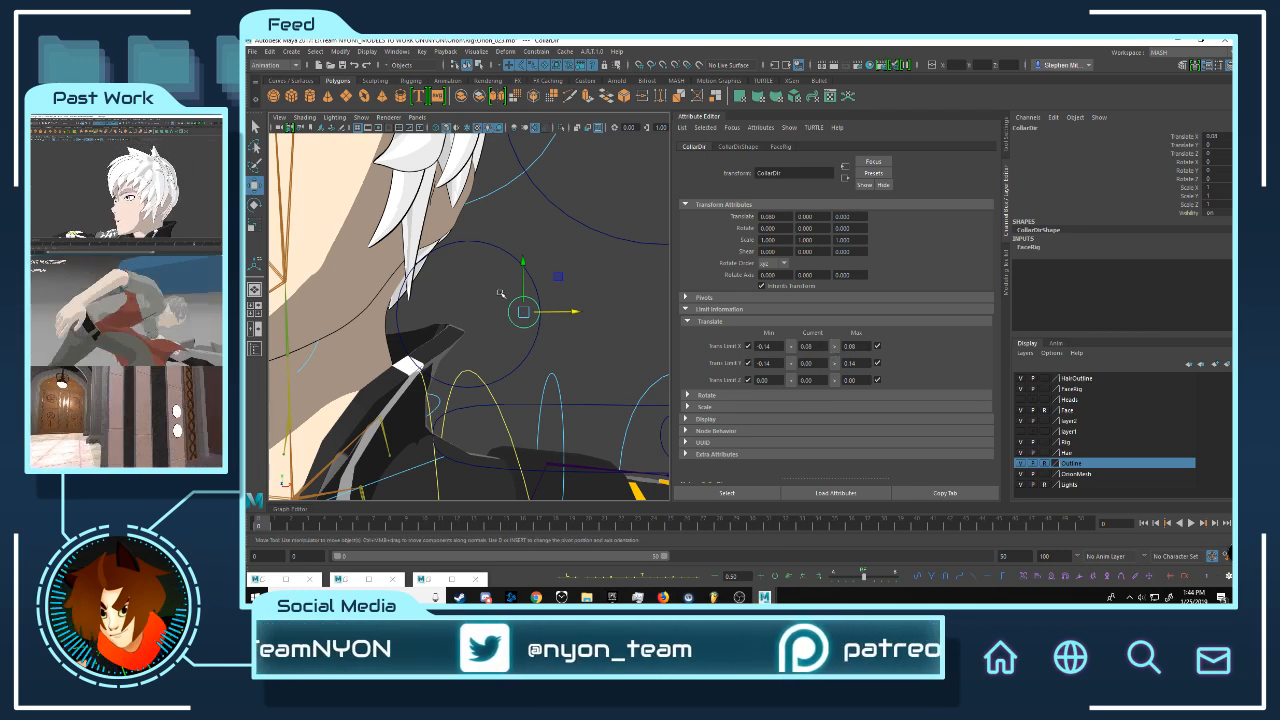
- Rotate FKCollarFront_L outward to about 12.4, 12.5 and -32.6 degrees in X, Y and Z
left_click_drag(502, 293, 556, 296, "alt")
right_click_drag(556, 296, 535, 300, "alt")
middle_click_drag(535, 300, 512, 295, "alt")
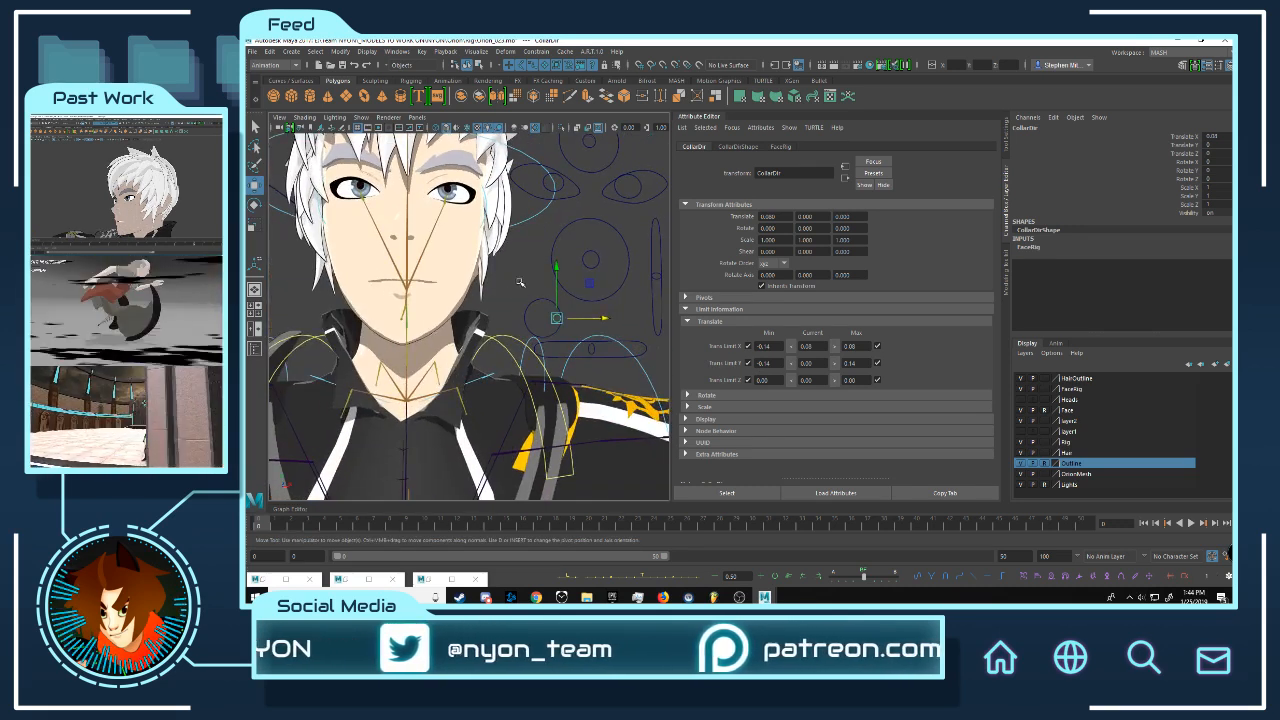
left_click(520, 283)
mouse_move(520, 283)
right_mouse_down("alt")
mouse_move(568, 361)
mouse_move(522, 270)
right_mouse_up("alt")
left_click(568, 361)
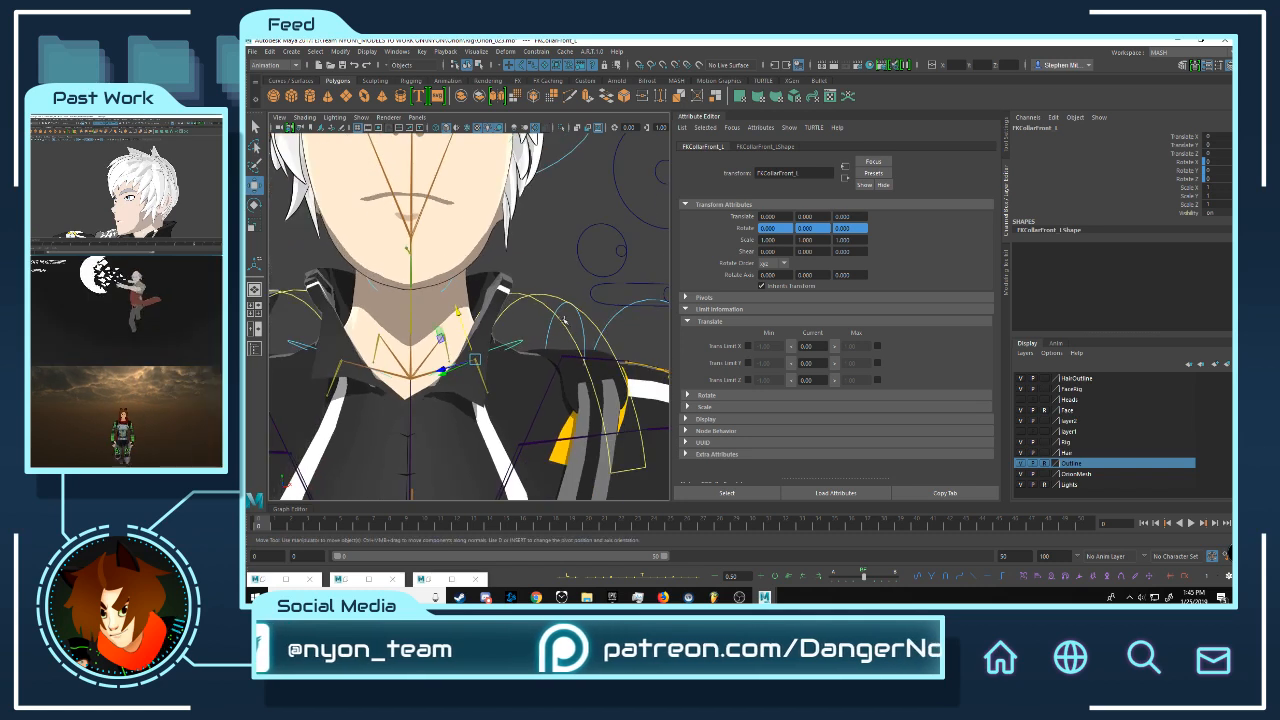
left_click(428, 579)
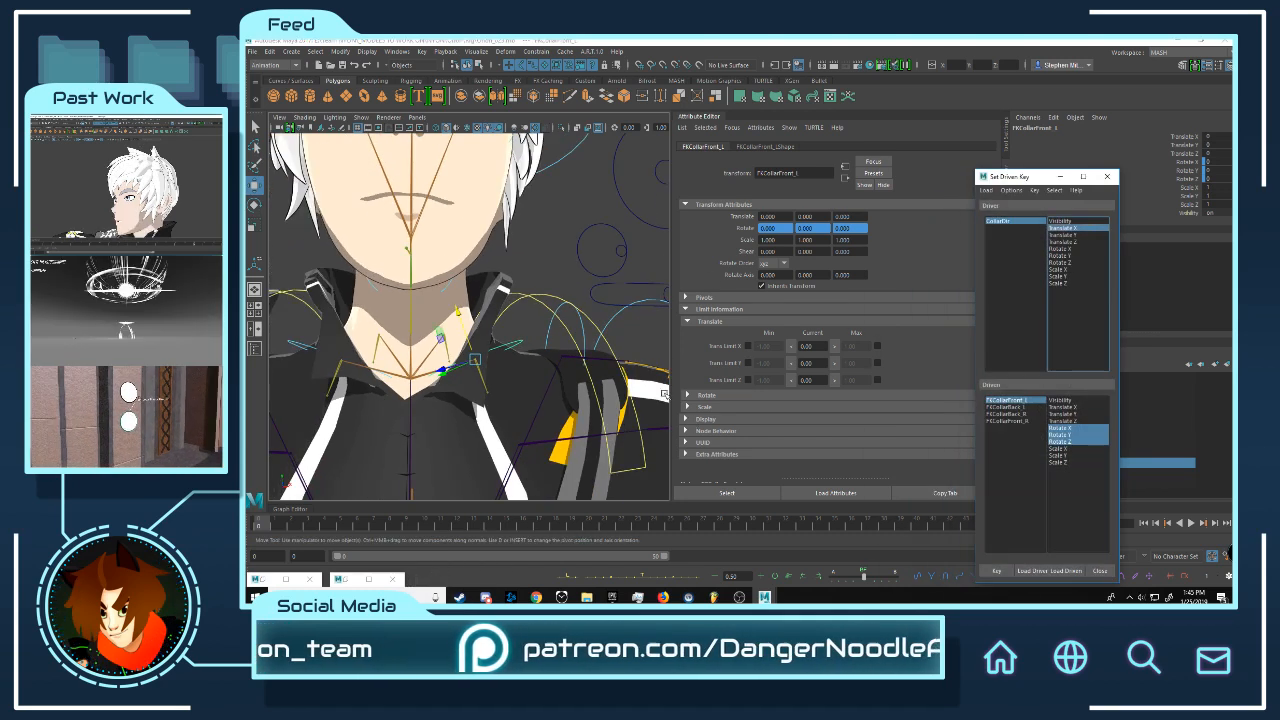
left_click_drag(580, 362, 535, 351, "alt")
key("e")
scroll(538, 350, "up", 4)
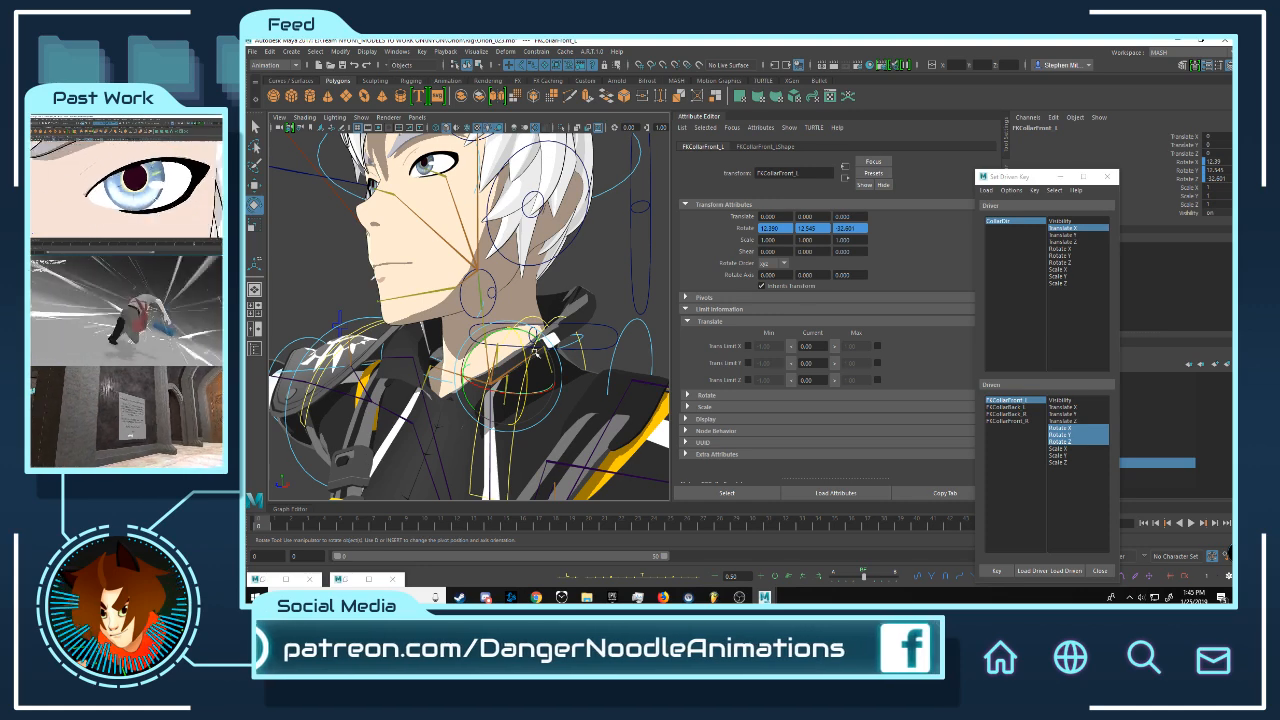
- Check the outward front collar pose from several angles and set its driven key at the driver's positive Translate X
left_click_drag(476, 273, 540, 265, "alt")
right_click_drag(534, 268, 537, 277, "alt")
left_click_drag(537, 277, 559, 281, "alt")
middle_click_drag(559, 281, 551, 274, "alt")
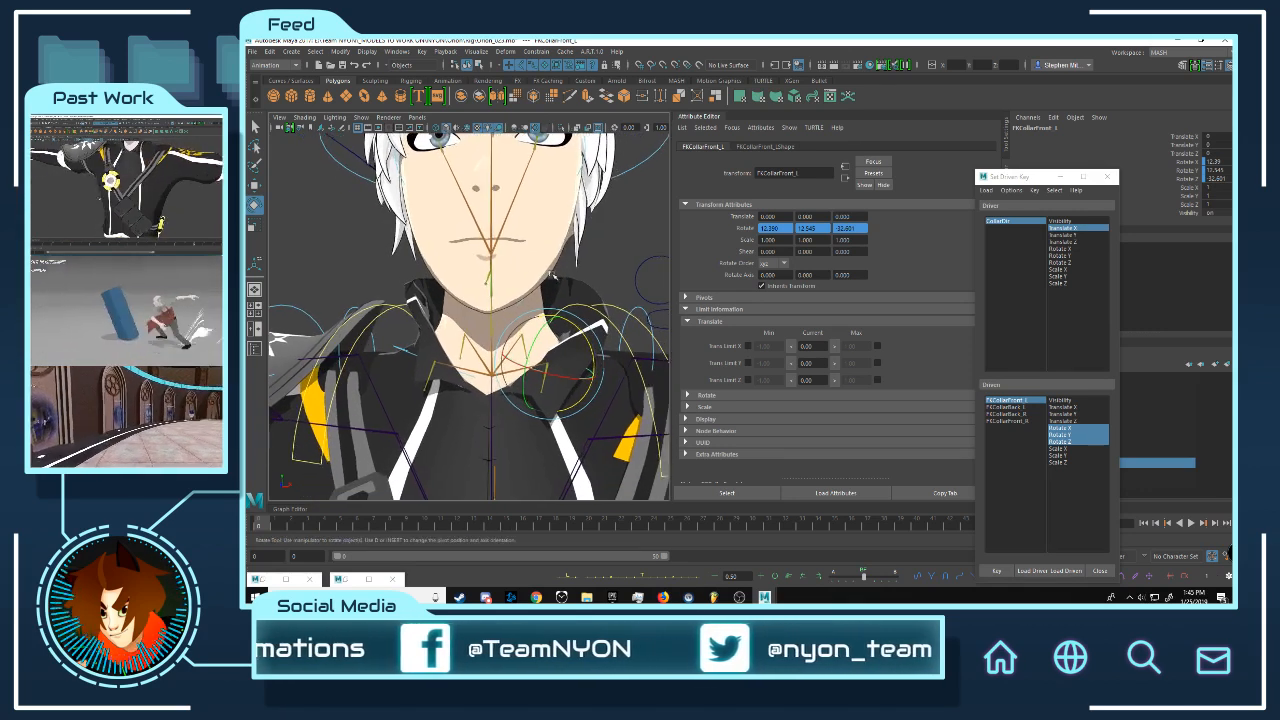
right_click_drag(551, 274, 544, 271, "alt")
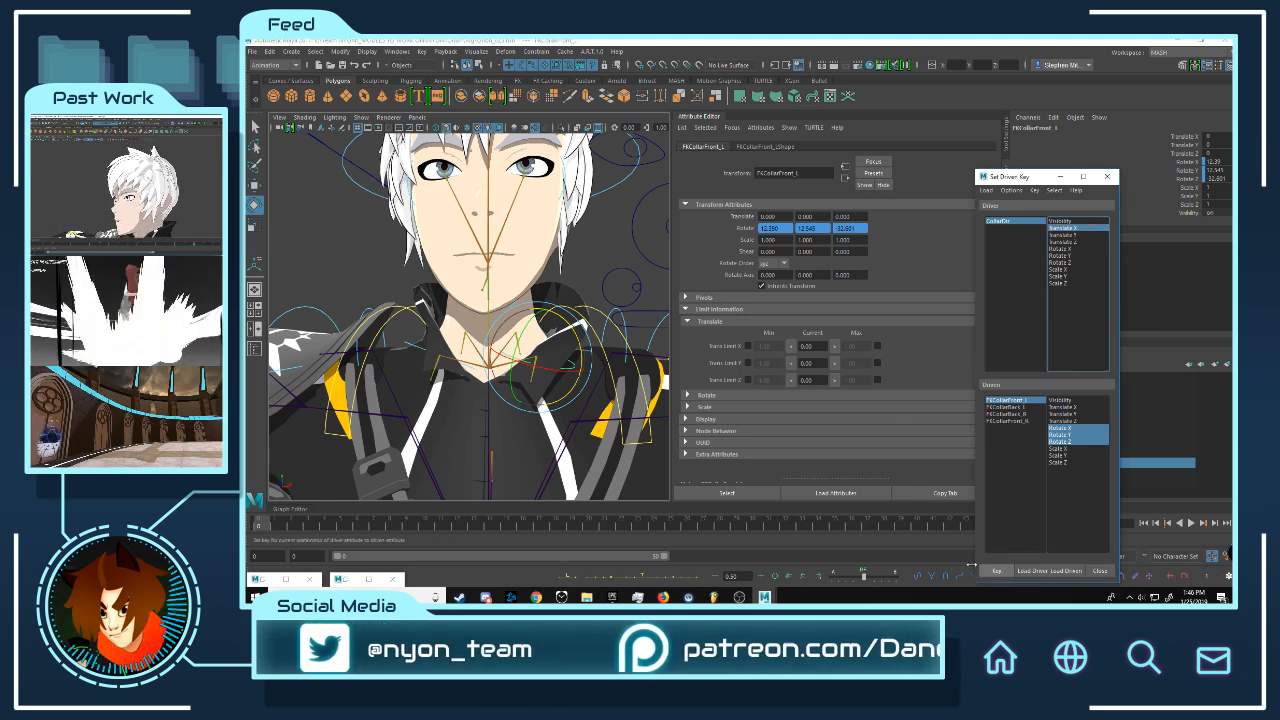
- Test the collar control's effect on the left front collar by moving it along X, ending with Translate X at 0
left_click(641, 288)
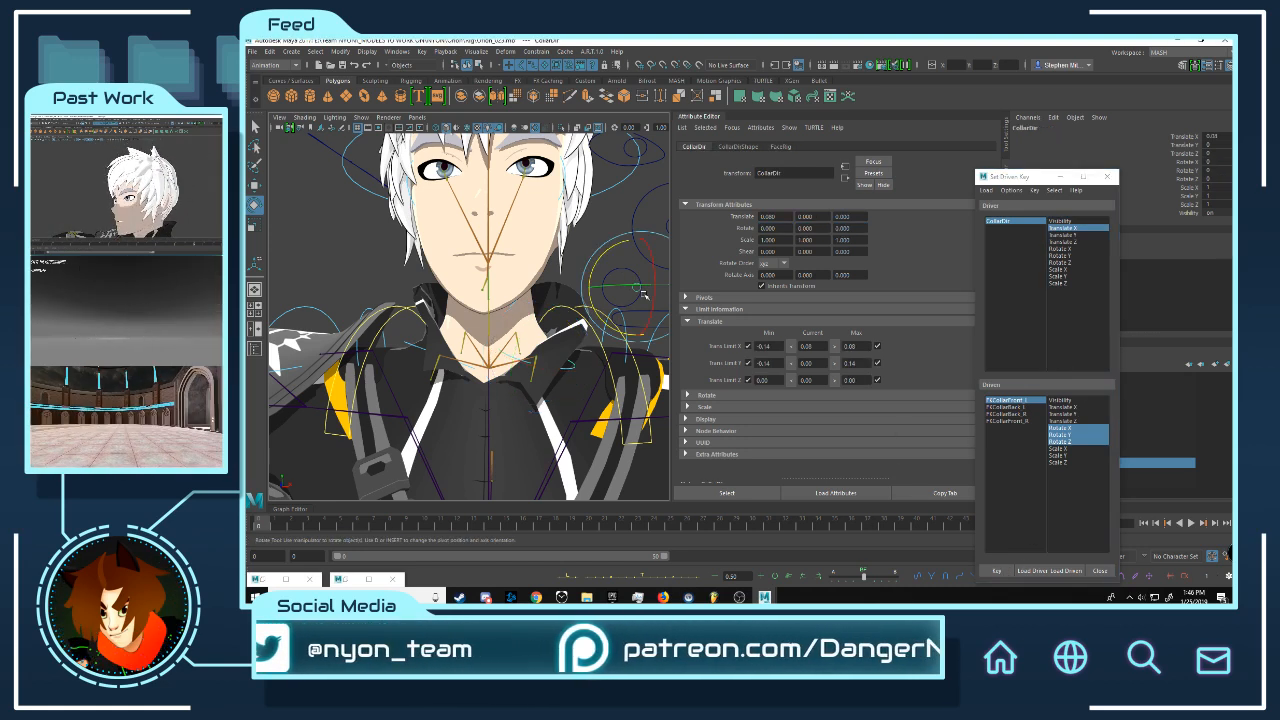
left_click(884, 185)
key("w")
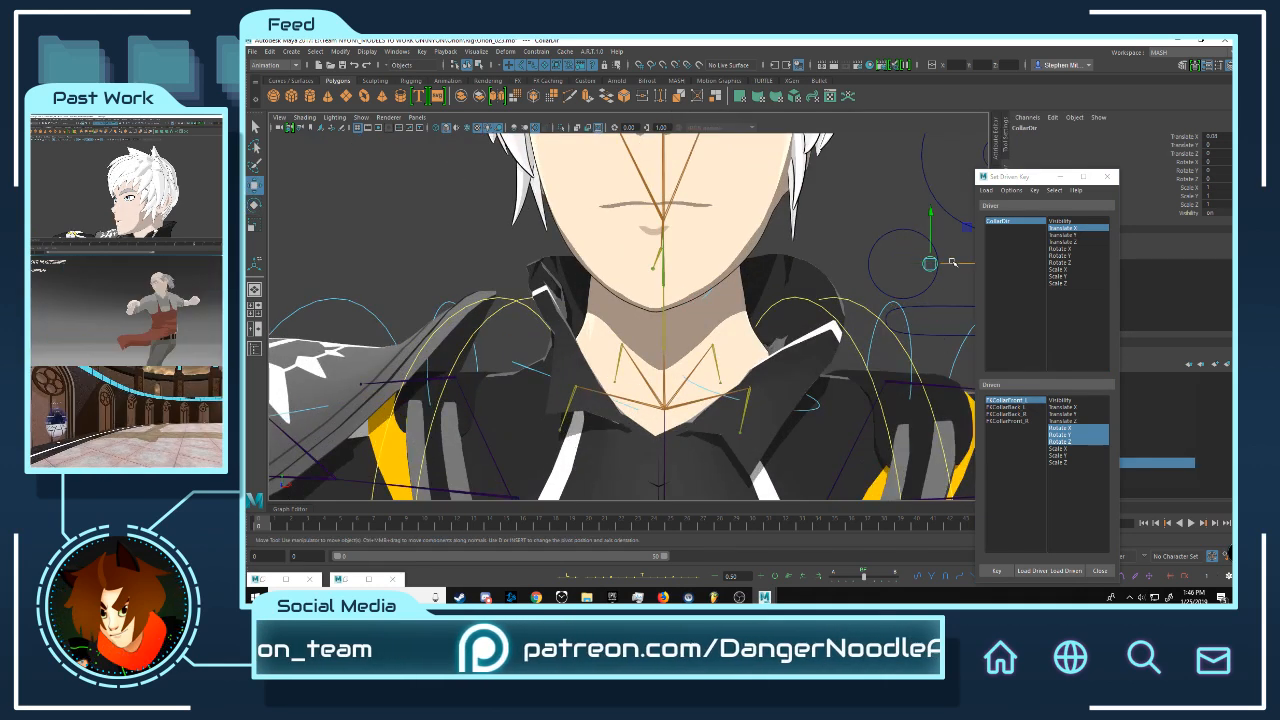
mouse_move(960, 264)
left_mouse_down()
mouse_move(913, 274)
mouse_move(959, 275)
mouse_move(929, 277)
mouse_move(969, 292)
mouse_move(940, 284)
mouse_move(956, 282)
left_mouse_up()
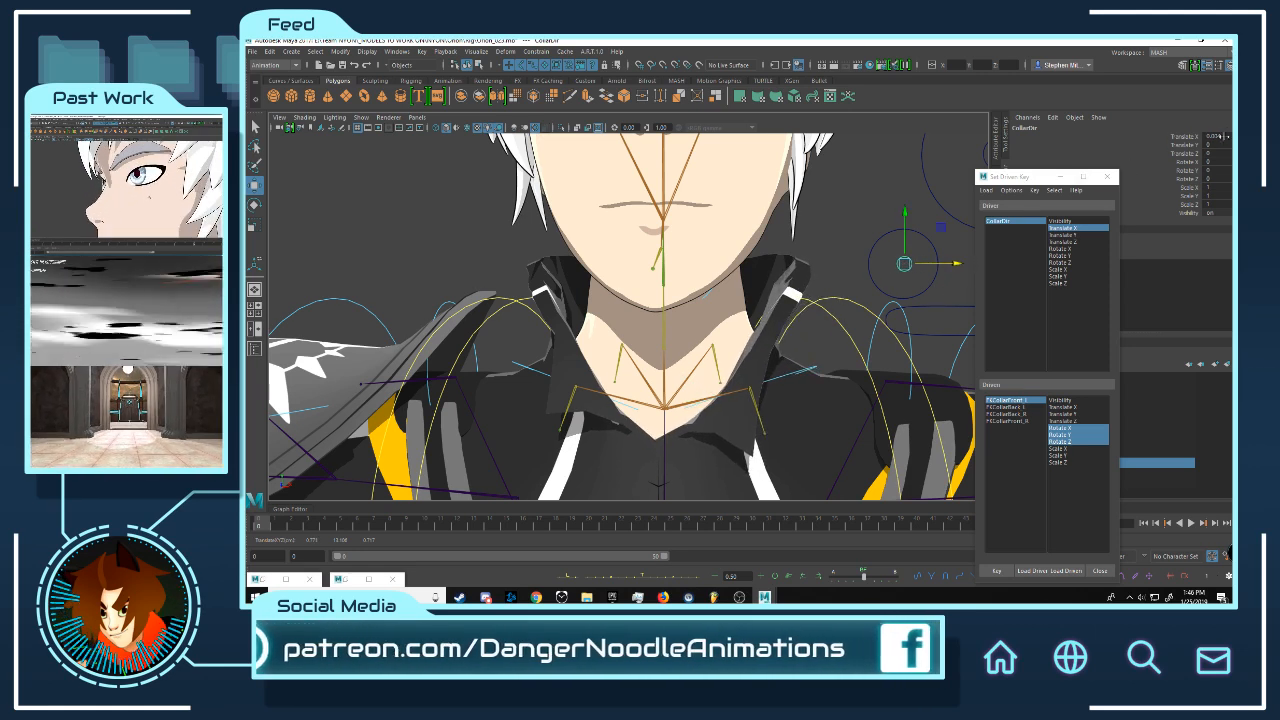
type("0")
key("Return")
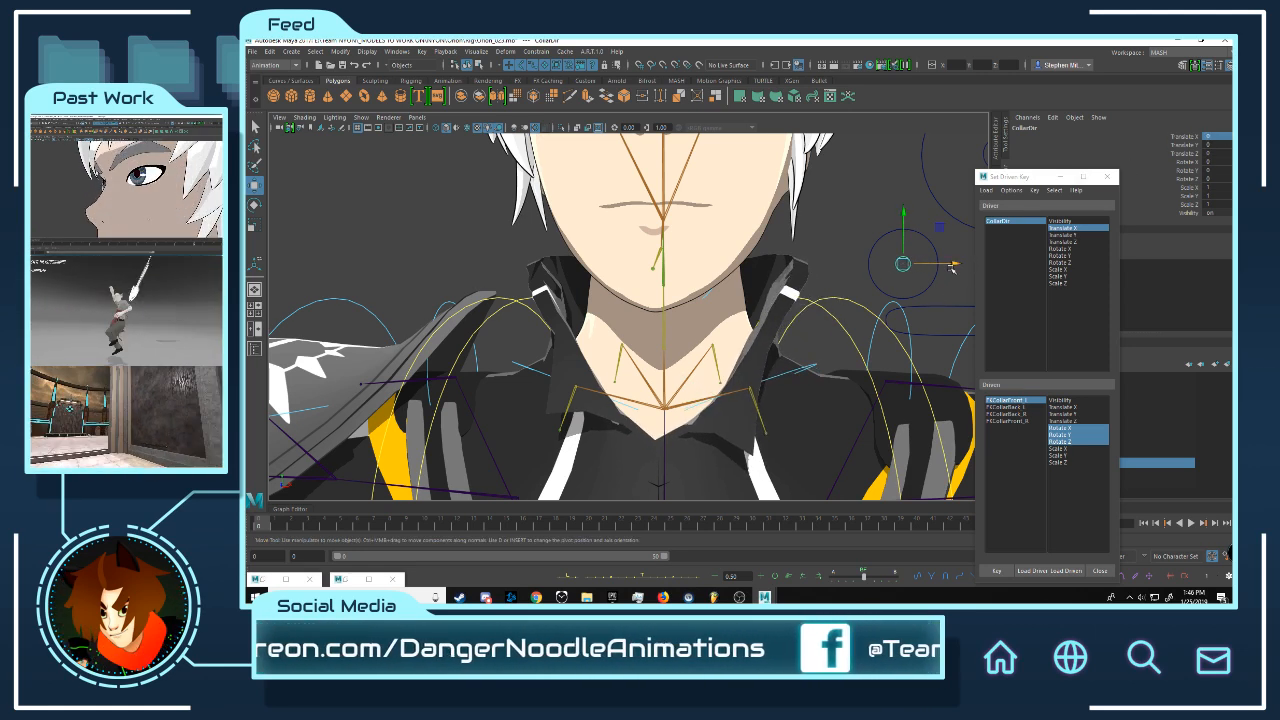
- Move the control's inner circle along negative X near the outer circle's edge and set the minimum Translate X limit to -0.08
left_click_drag(960, 265, 928, 269)
right_click_drag(928, 270, 782, 312, "alt")
middle_click_drag(782, 312, 707, 338, "alt")
mouse_move(707, 338)
right_mouse_down("alt")
mouse_move(749, 329)
mouse_move(703, 331)
right_mouse_up("alt")
left_click_drag(703, 331, 734, 335, "alt")
right_click_drag(734, 335, 709, 352, "alt")
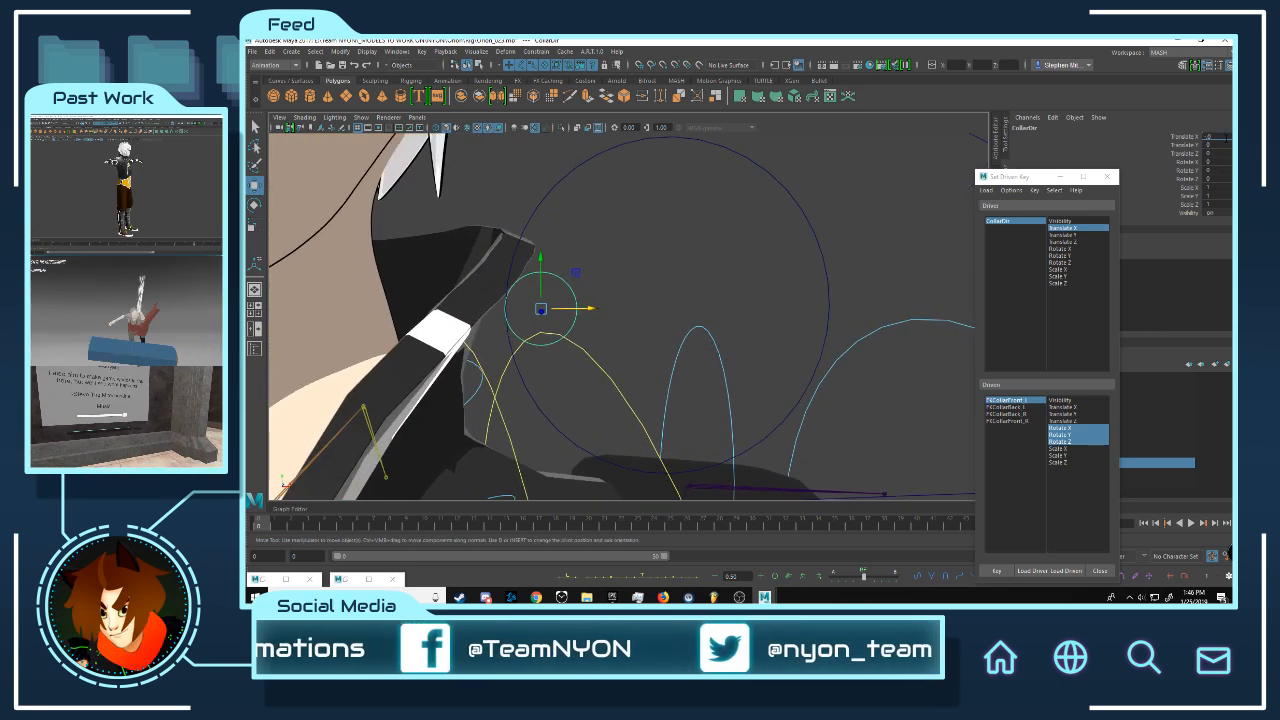
key("Return")
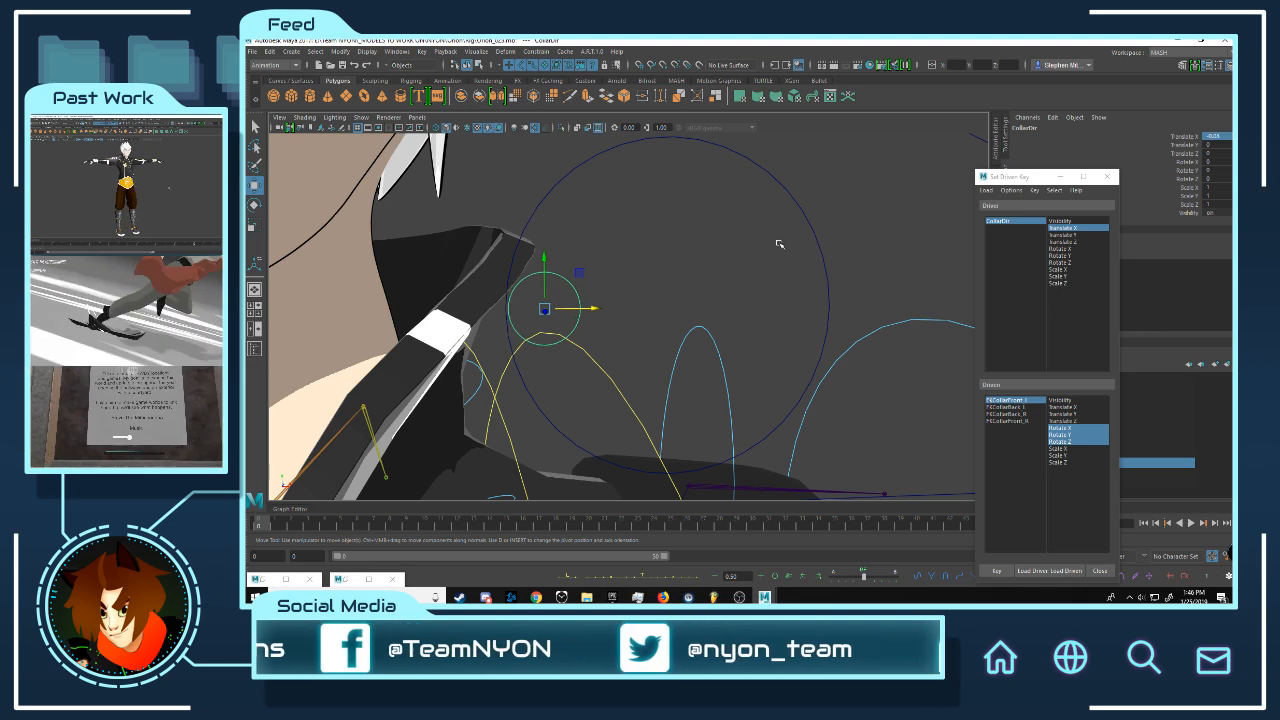
right_click_drag(779, 243, 720, 277, "alt")
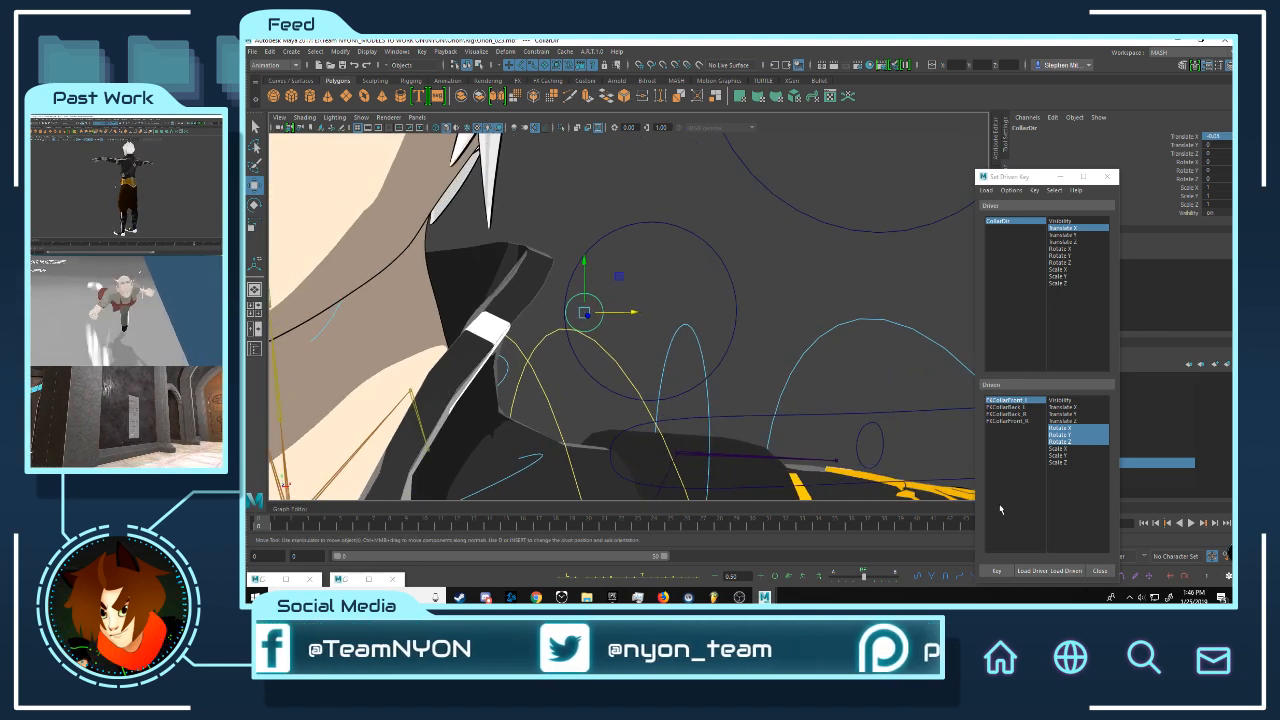
left_click(997, 138)
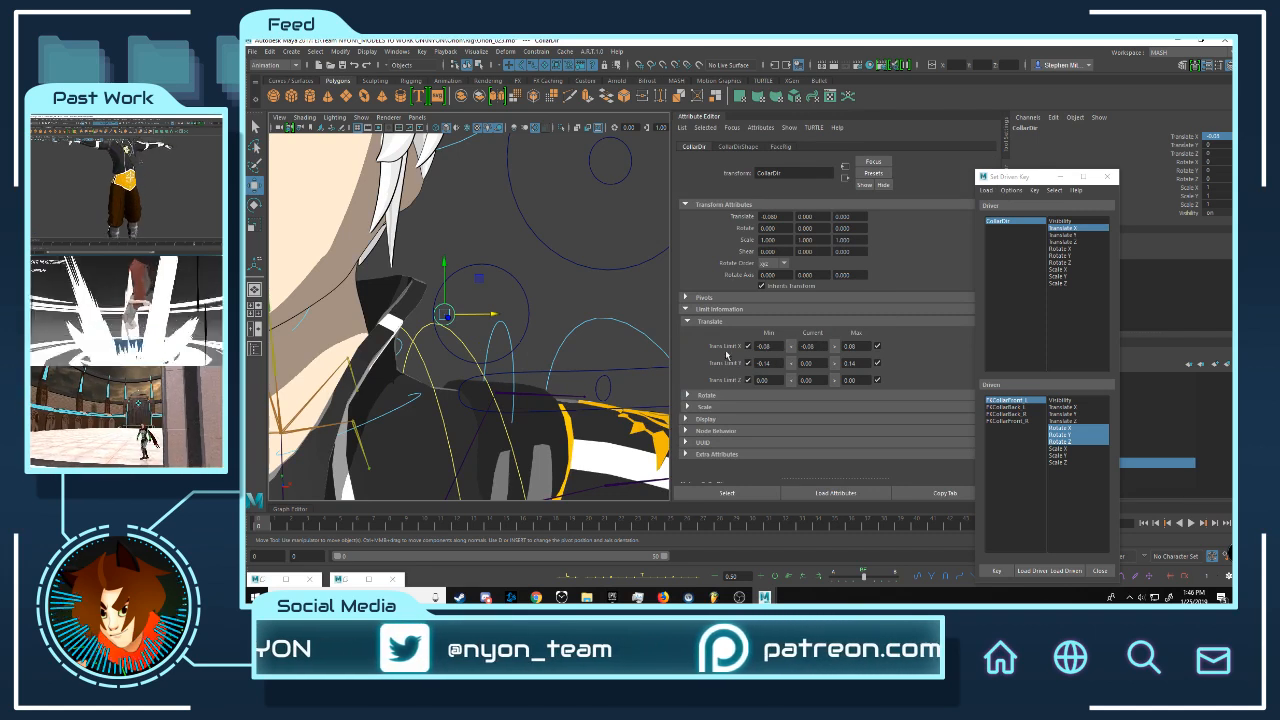
- Rotate FKCollarFront_L inward to about -21.2 in X and 31.1 in Z and set its driven key at negative Translate X
middle_click_drag(440, 338, 596, 314, "alt")
right_click_drag(596, 314, 506, 316, "alt")
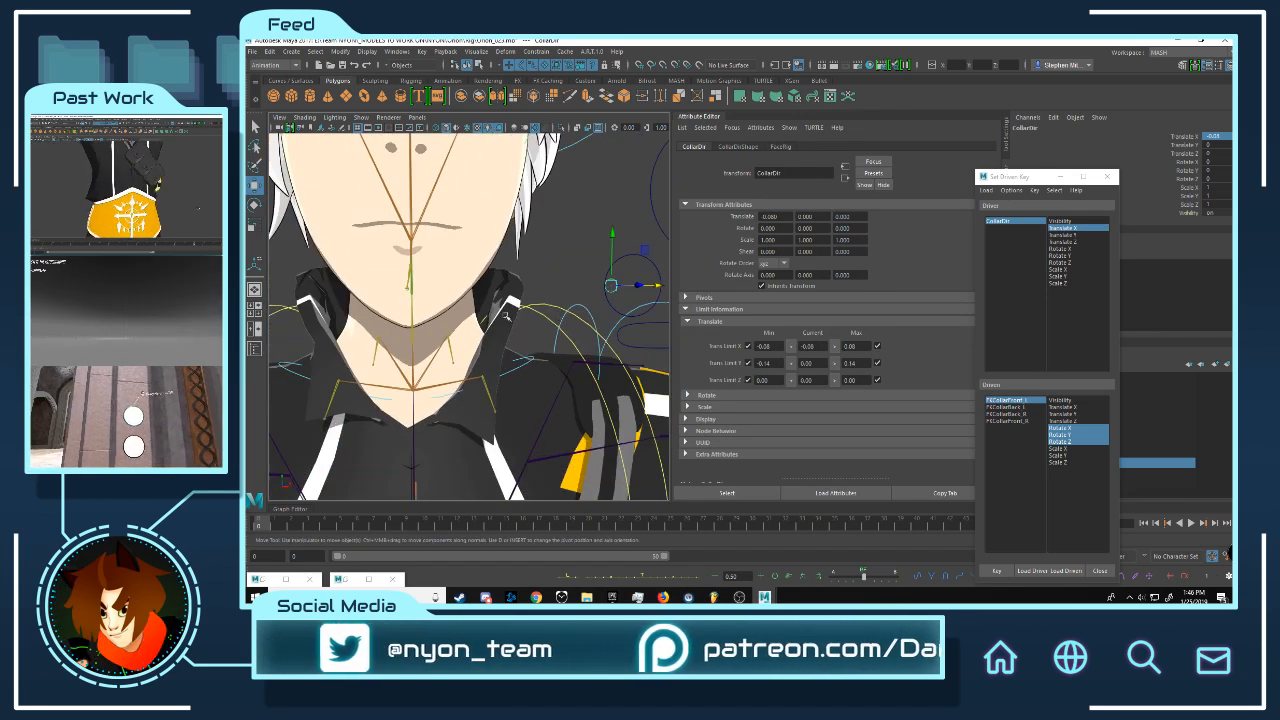
left_click(496, 375)
key("e")
mouse_move(513, 352)
left_mouse_down()
mouse_move(507, 370)
mouse_move(480, 352)
mouse_move(472, 398)
mouse_move(443, 382)
mouse_move(475, 388)
mouse_move(485, 419)
mouse_move(497, 405)
mouse_move(485, 410)
mouse_move(496, 438)
mouse_move(505, 357)
mouse_move(516, 370)
left_mouse_up()
right_click_drag(539, 343, 557, 312, "alt")
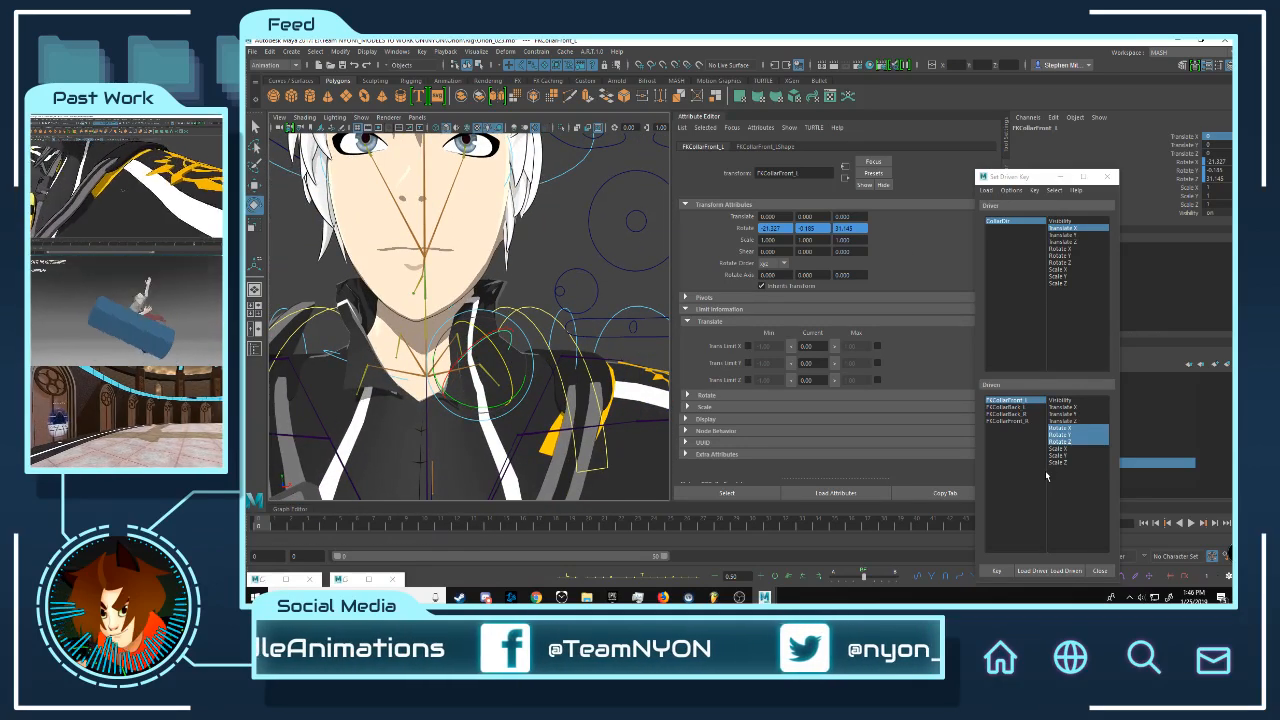
- Slide the collar control along X to test the front collar's motion and reset Translate X to 0
left_click(586, 300)
key("w")
left_click_drag(586, 300, 639, 300)
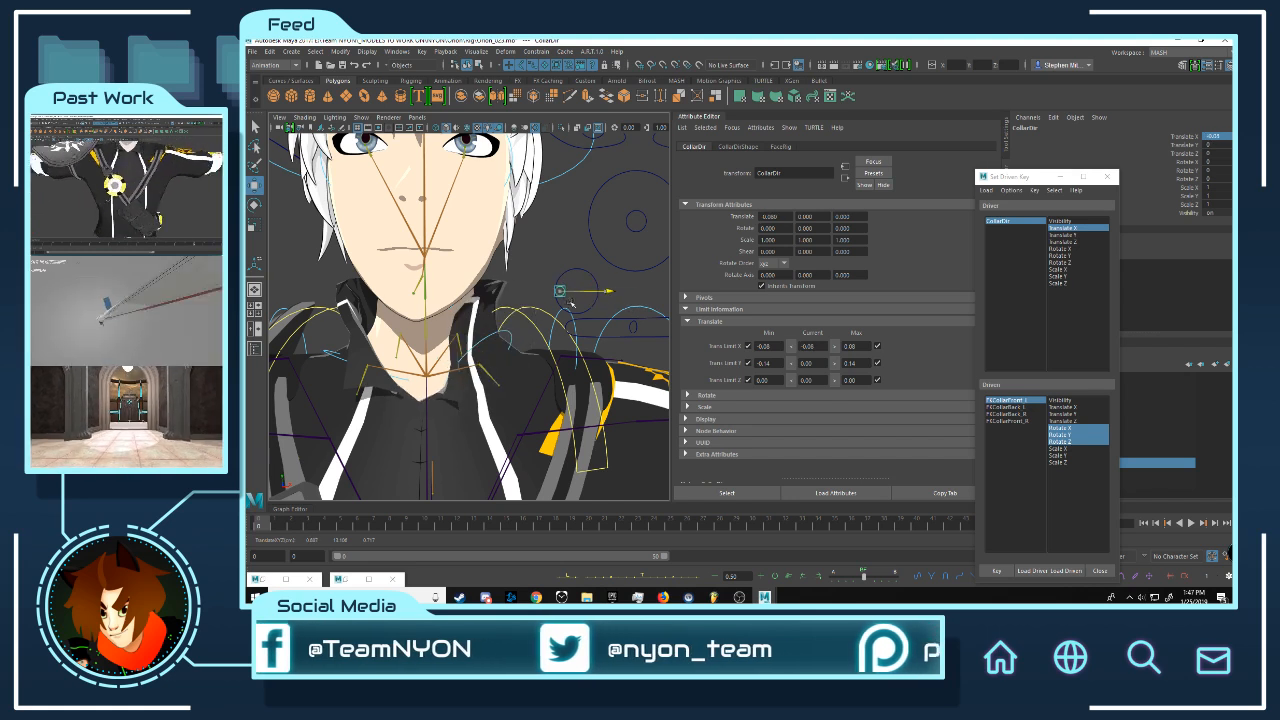
left_click_drag(572, 303, 591, 315)
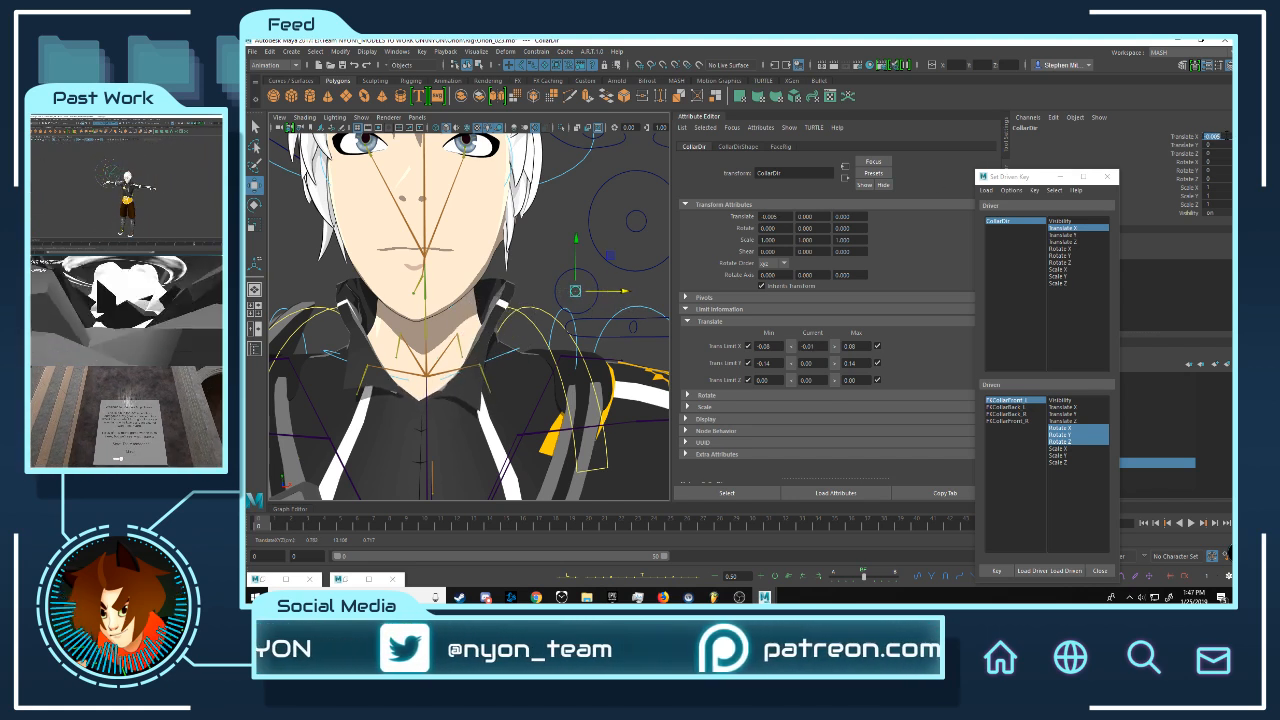
key("Return")
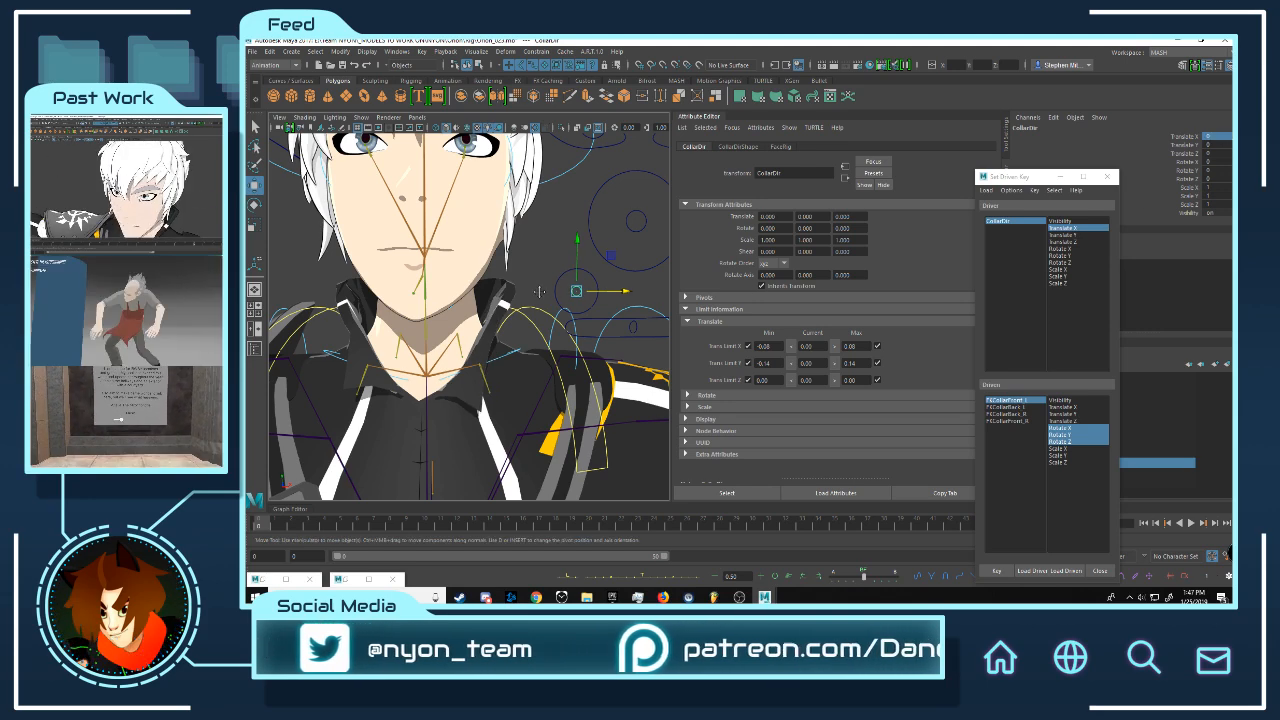
- Set a driven key on FKCollarBack_L's Rotate X, Y and Z against the driver's Translate X at the neutral pose
left_click_drag(539, 291, 575, 290, "alt")
left_click(452, 315)
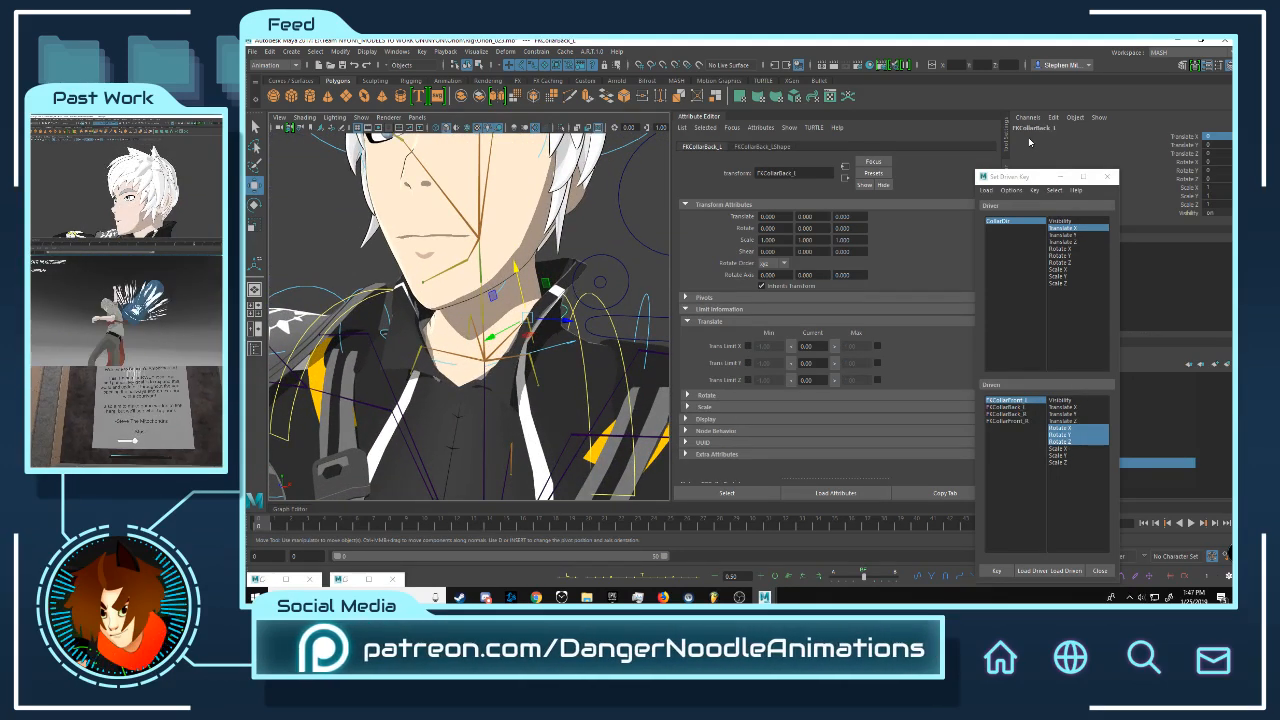
left_click(1000, 407)
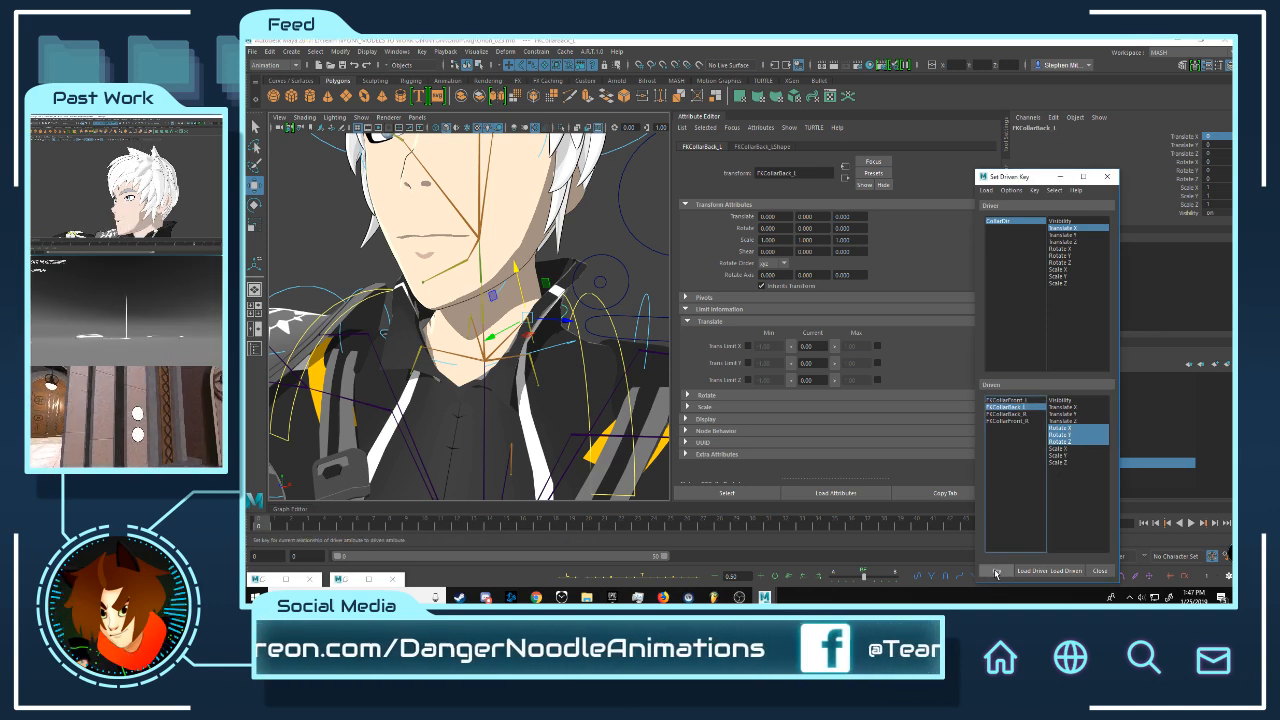
left_click(996, 573)
- Move the collar control's inner circle to its positive X limit
left_click_drag(572, 285, 648, 283, "alt")
middle_click_drag(648, 283, 573, 292, "alt")
left_click(557, 262)
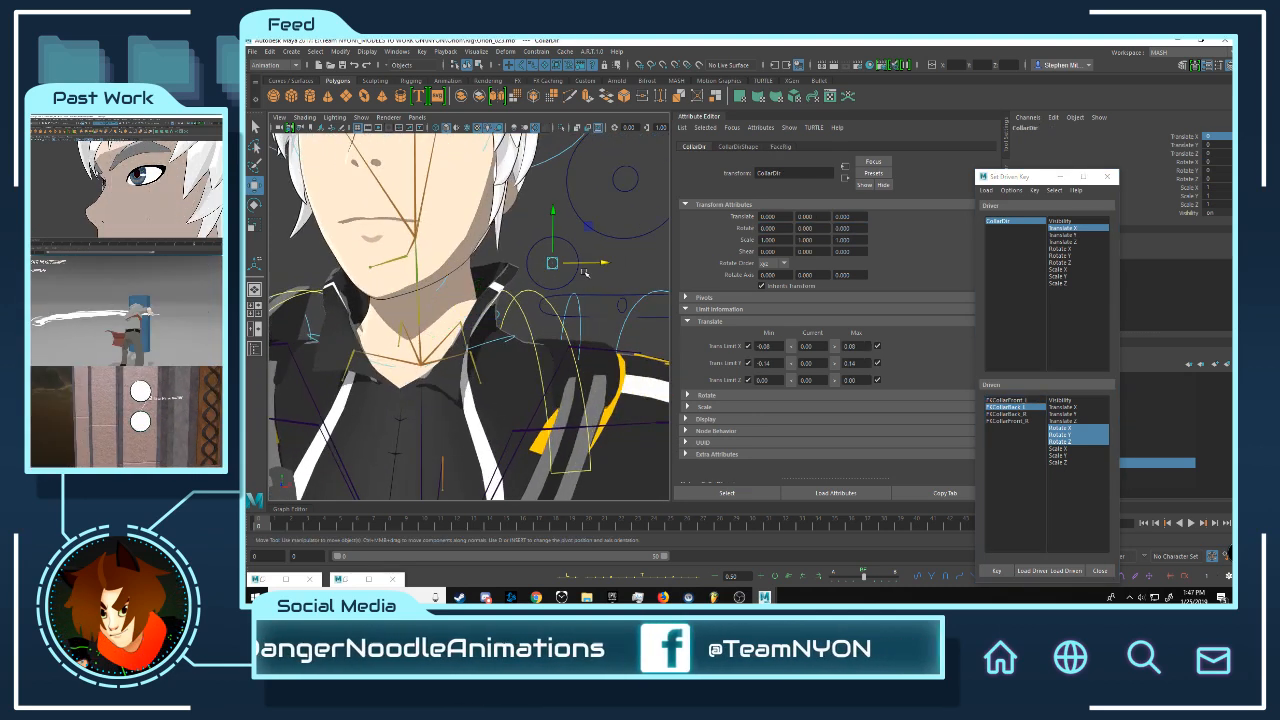
left_click_drag(603, 263, 631, 305)
- Rotate FKCollarBack_L outward to match the opened front collar and set its driven key at positive Translate X
left_click(632, 298)
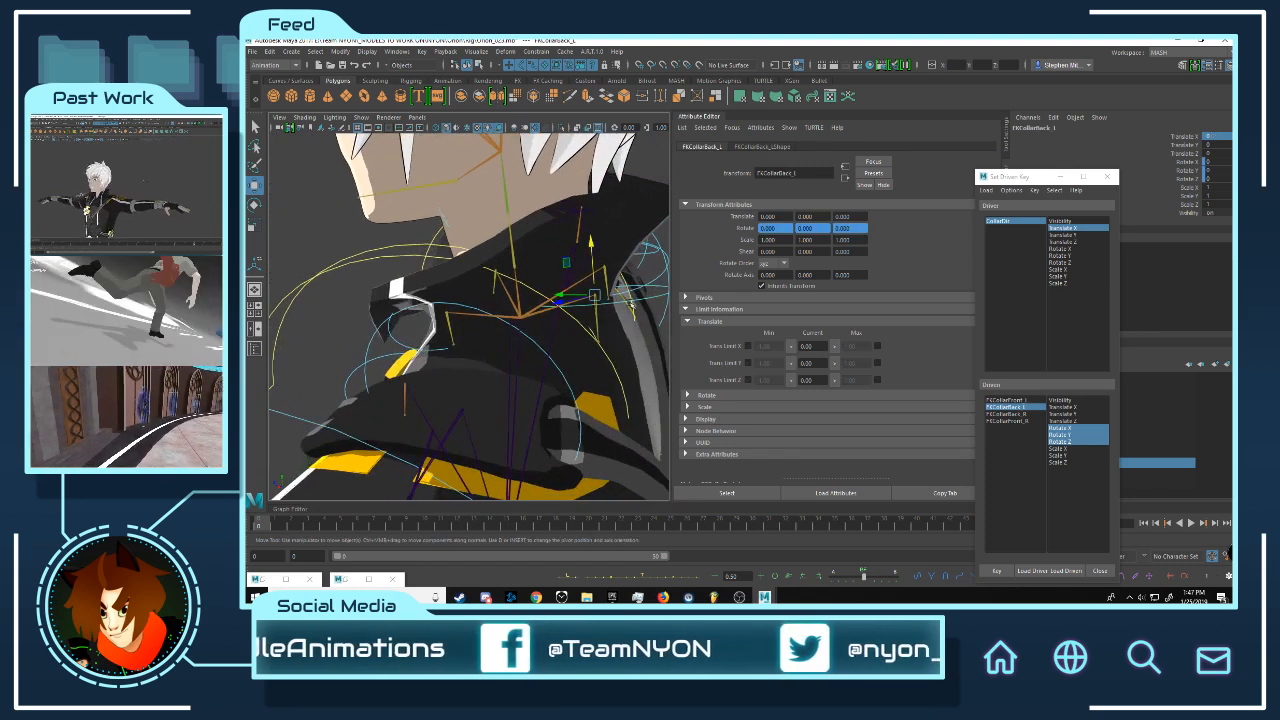
right_click_drag(630, 298, 597, 321, "alt")
key("e")
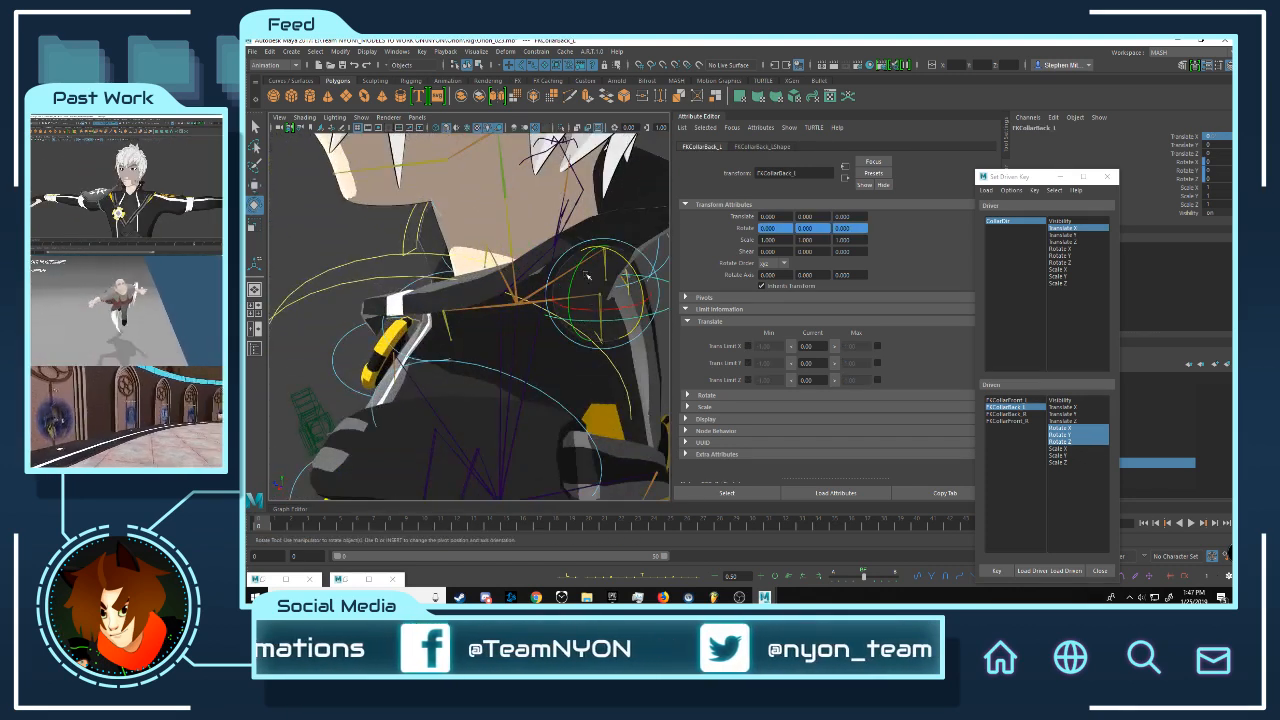
left_click_drag(574, 277, 567, 291)
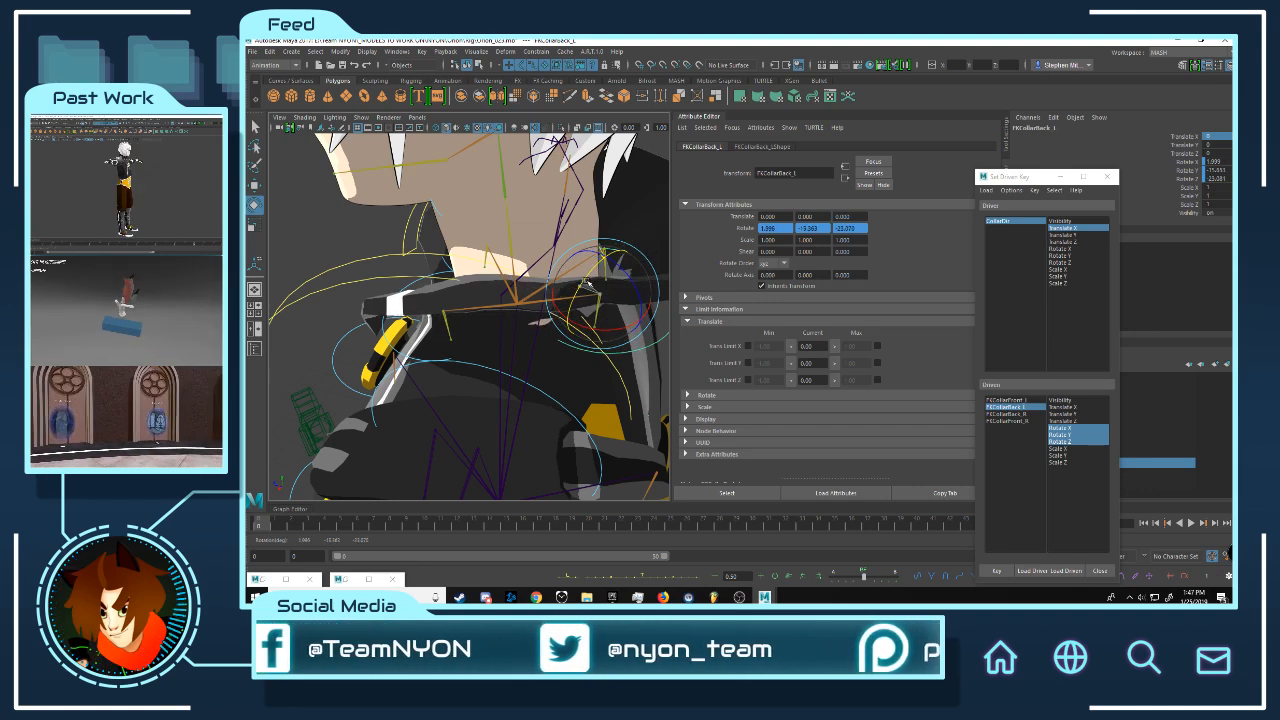
mouse_move(583, 285)
left_mouse_down("alt")
mouse_move(519, 296)
mouse_move(630, 249)
mouse_move(585, 277)
mouse_move(603, 292)
mouse_move(570, 290)
mouse_move(566, 276)
mouse_move(480, 280)
mouse_move(573, 273)
mouse_move(604, 287)
mouse_move(579, 288)
left_mouse_up("alt")
left_click(625, 268)
left_click(572, 279)
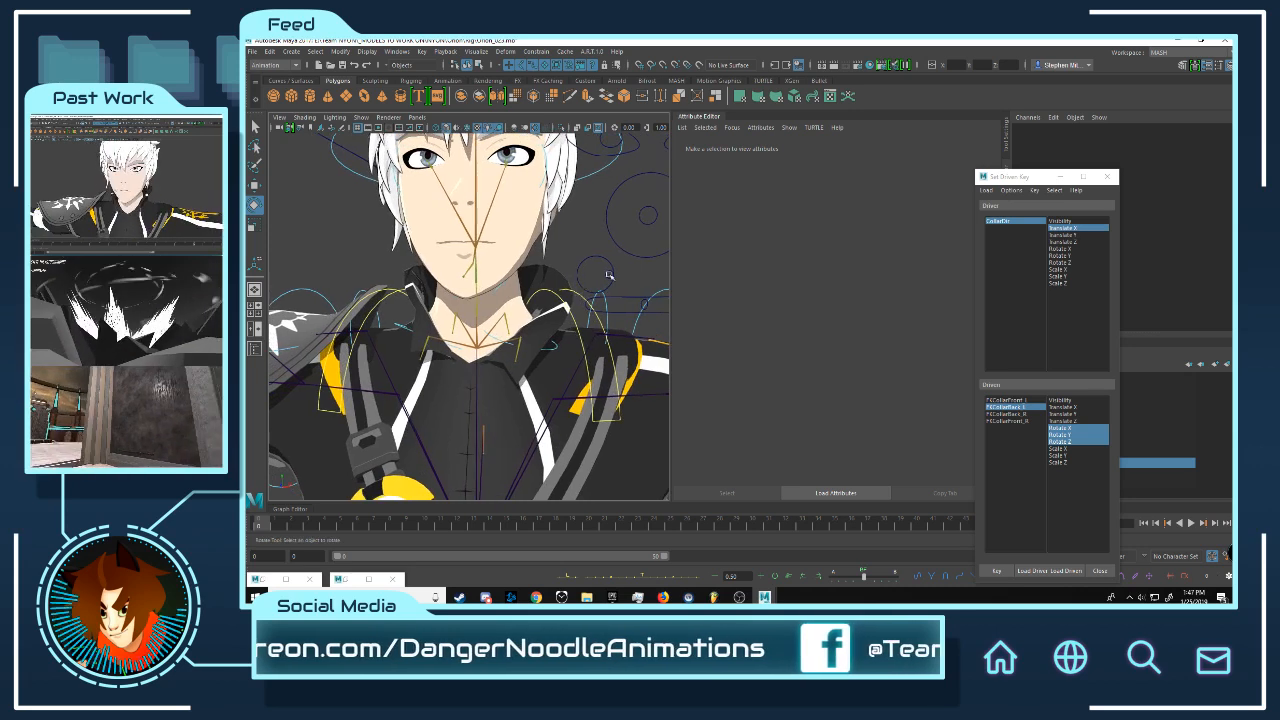
- Move the collar control along X to test the left front and back collar together and return Translate X to 0
left_click(607, 276)
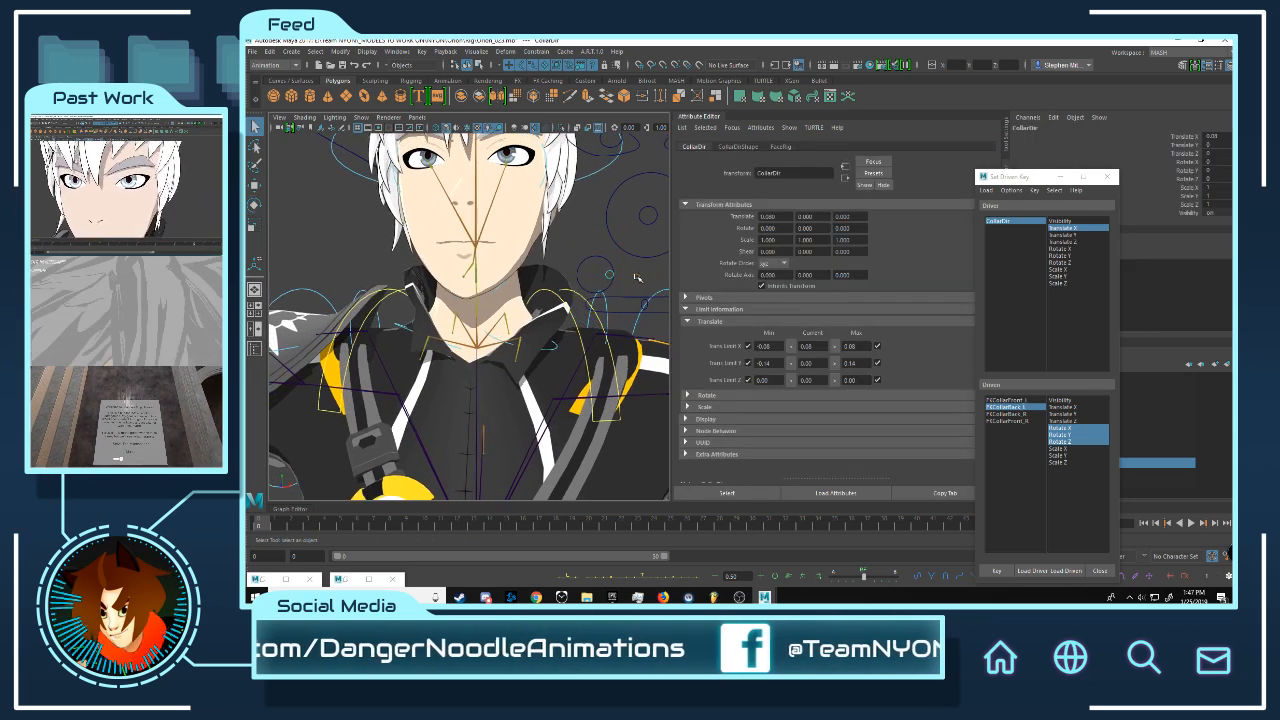
key("w")
mouse_move(632, 286)
left_mouse_down()
mouse_move(614, 288)
mouse_move(643, 290)
left_mouse_up()
left_click_drag(543, 338, 556, 332, "alt")
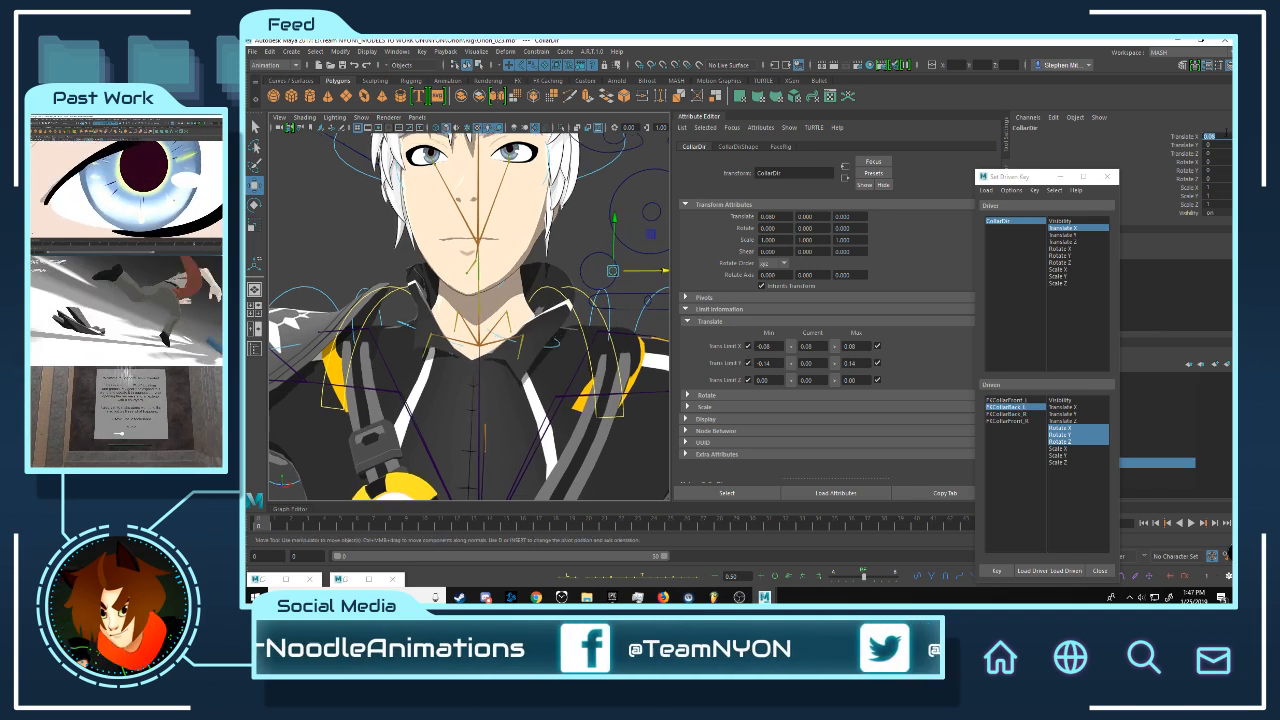
type("0")
key("Return")
left_click_drag(464, 314, 478, 308, "alt")
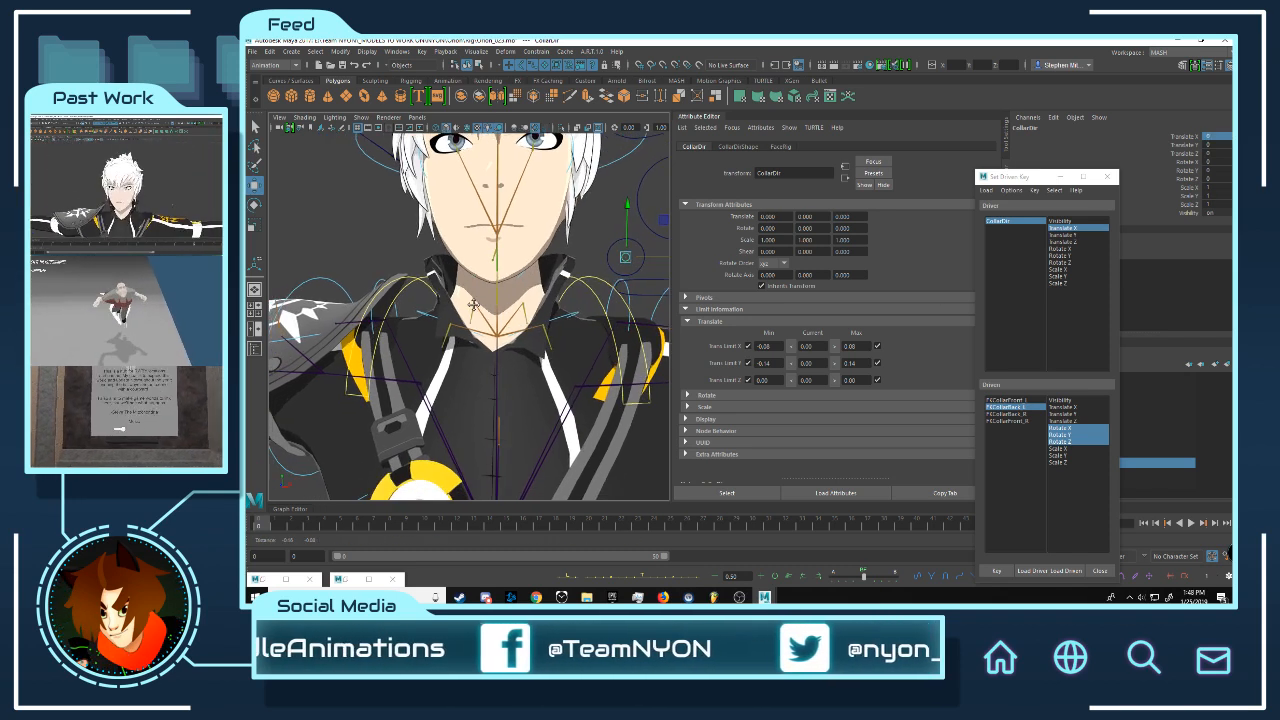
- Select the right front collar control and make FKCollarFront_R the active driven object in Set Driven Key
left_click(446, 332)
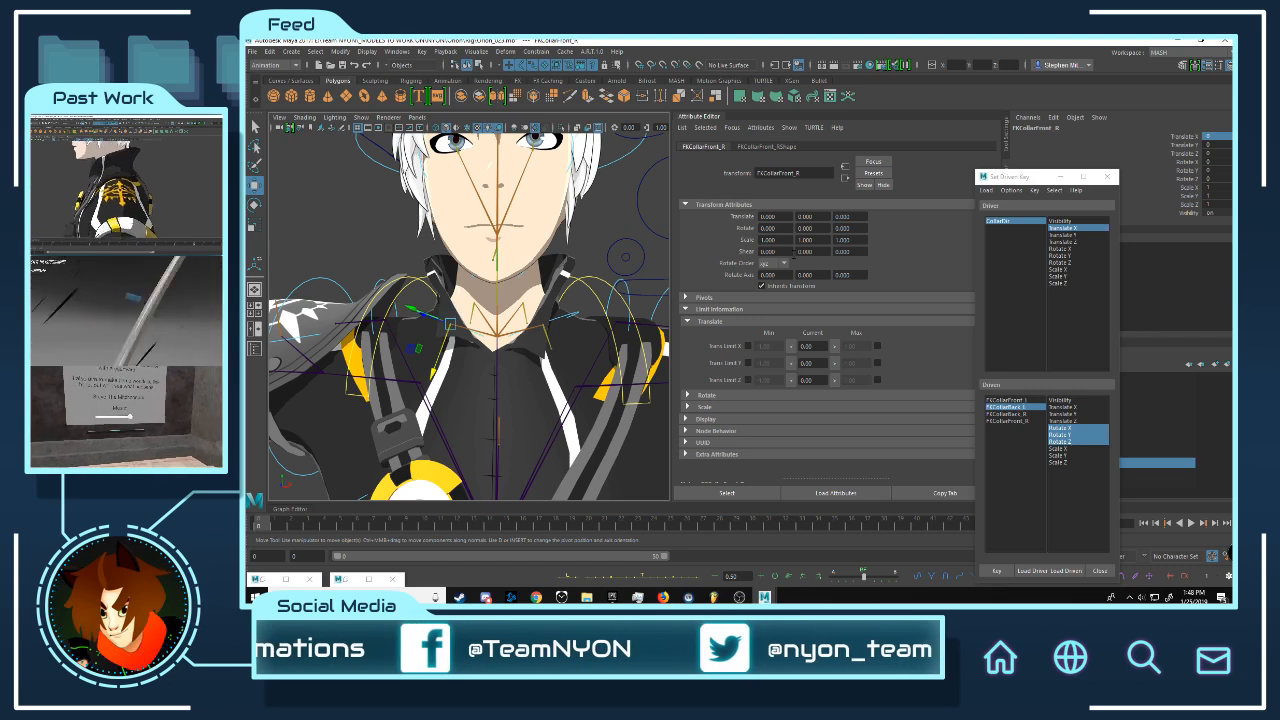
left_click(1019, 421)
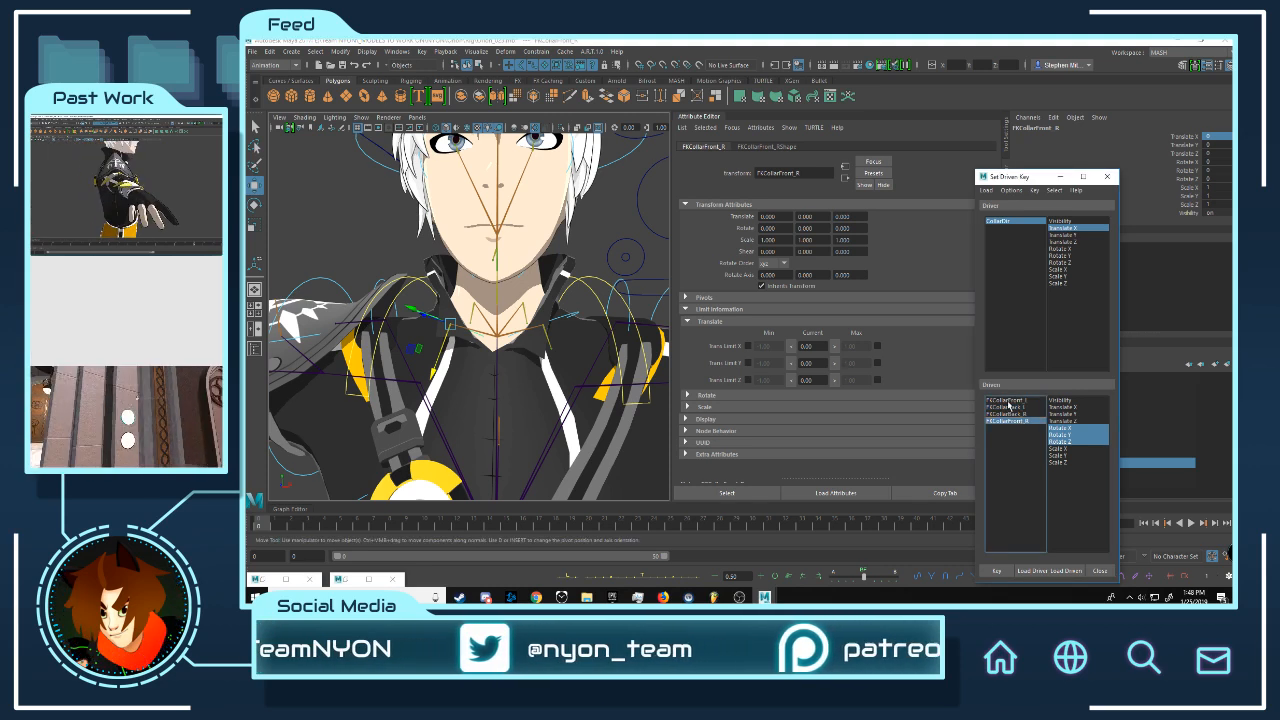
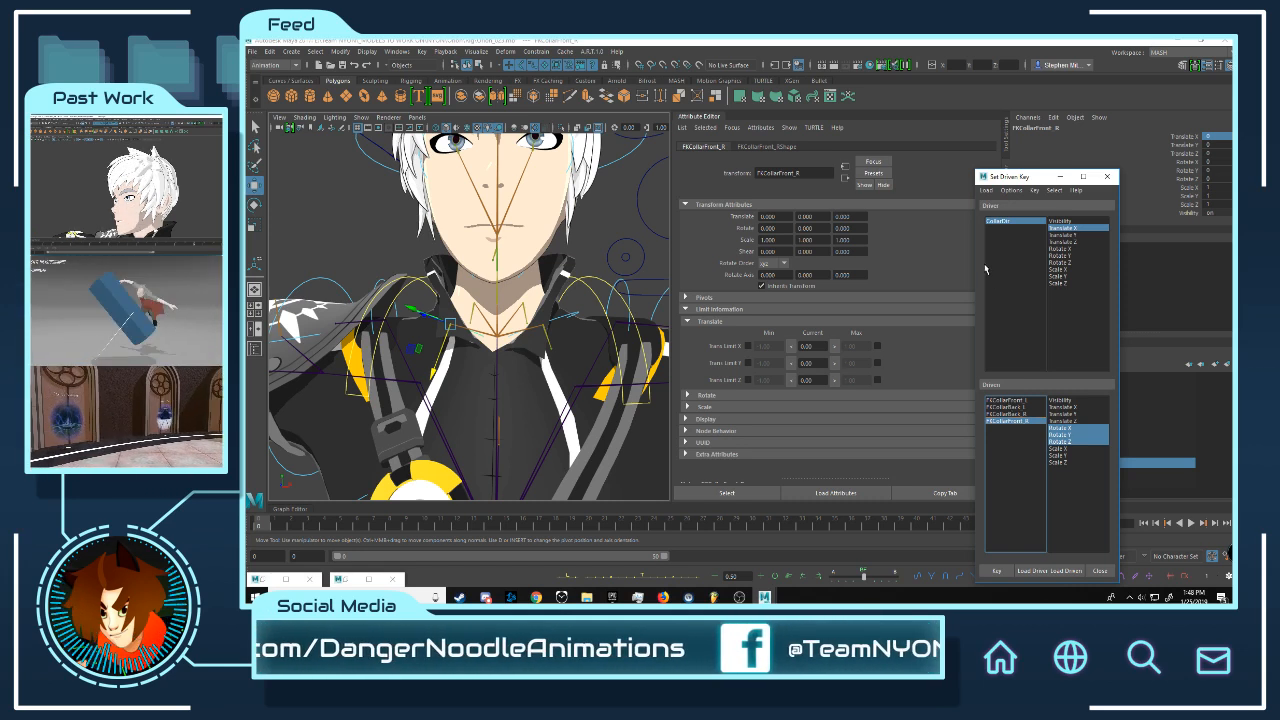
middle_click_drag(514, 346, 516, 304, "alt")
right_click_drag(516, 304, 533, 267, "alt")
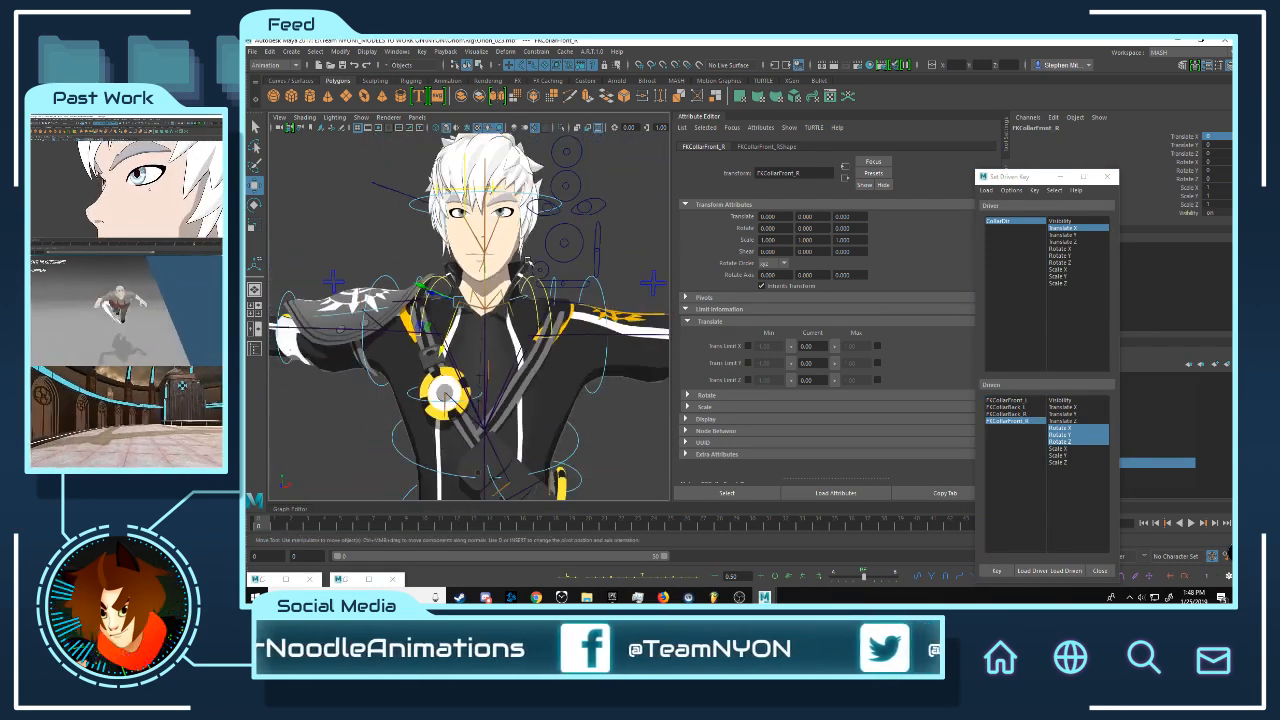
middle_click_drag(533, 267, 537, 277, "alt")
scroll(537, 277, "down", 4)
scroll(532, 270, "up", 4)
left_click_drag(519, 259, 550, 252, "alt")
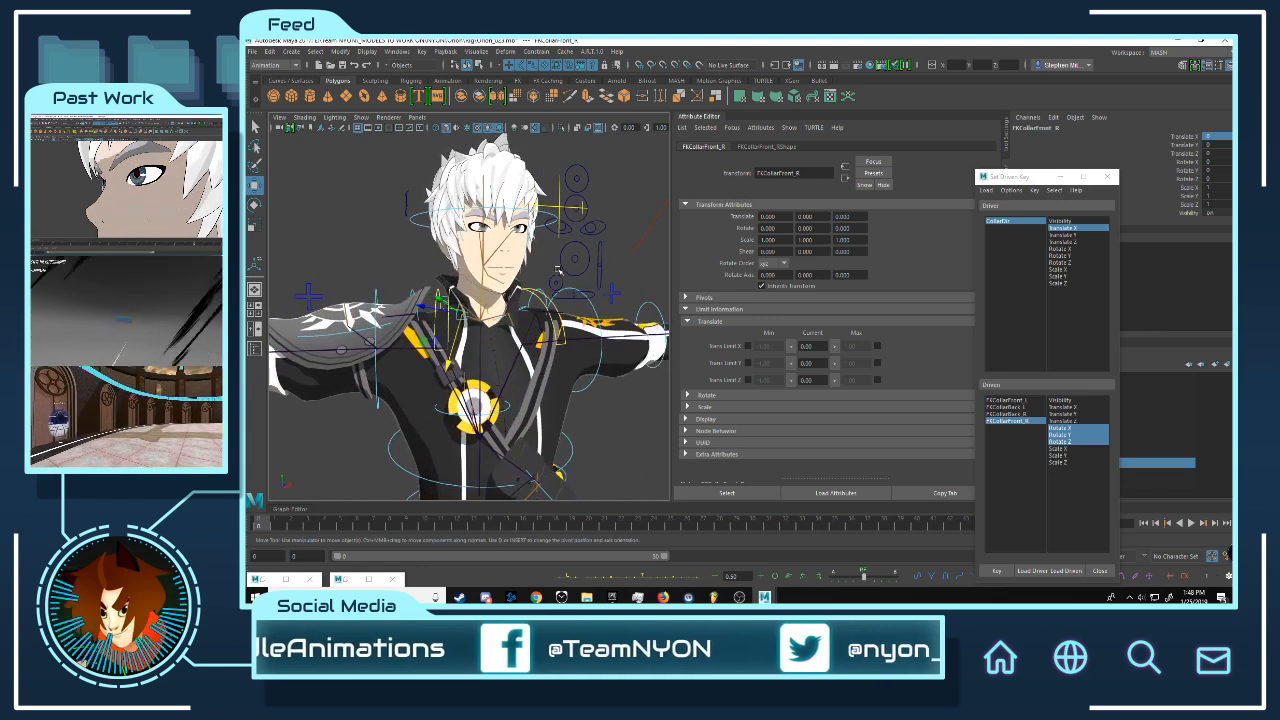
middle_click_drag(550, 252, 543, 267, "alt")
mouse_move(543, 267)
left_mouse_down("alt")
mouse_move(504, 270)
mouse_move(529, 258)
left_mouse_up("alt")
scroll(529, 250, "up", 1)
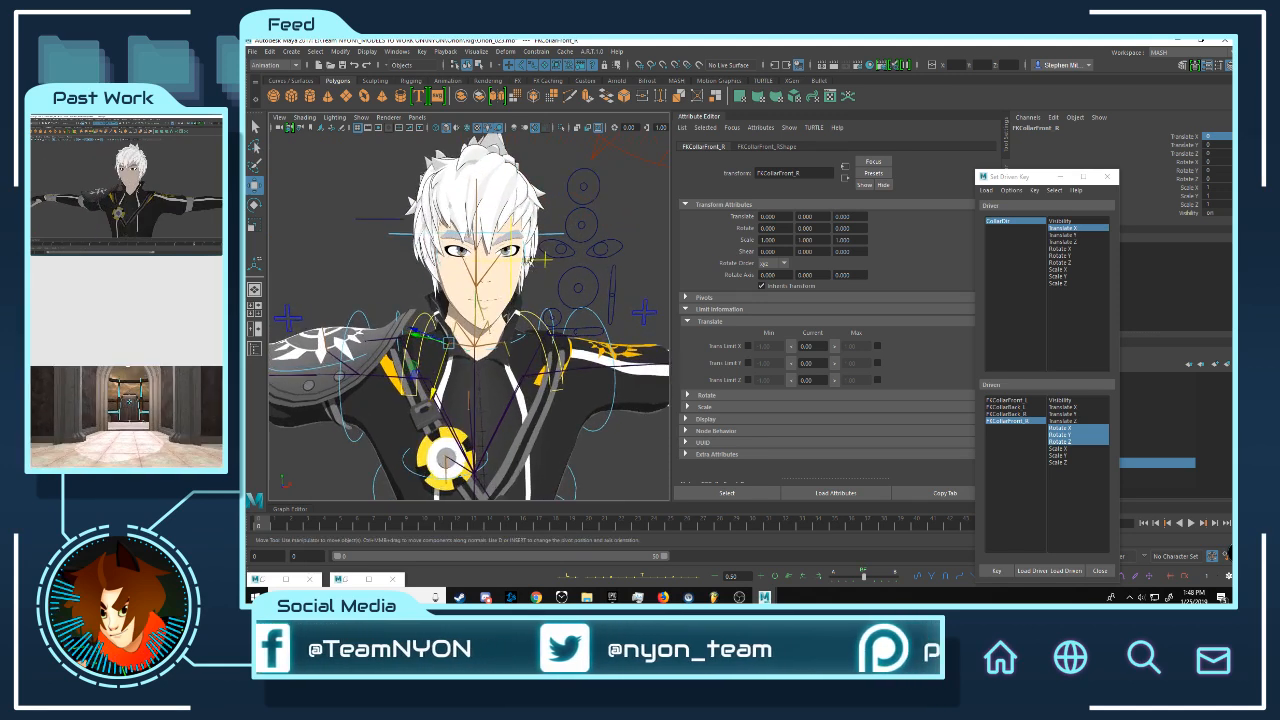
middle_click_drag(529, 242, 530, 276, "alt")
left_click_drag(530, 276, 516, 270, "alt")
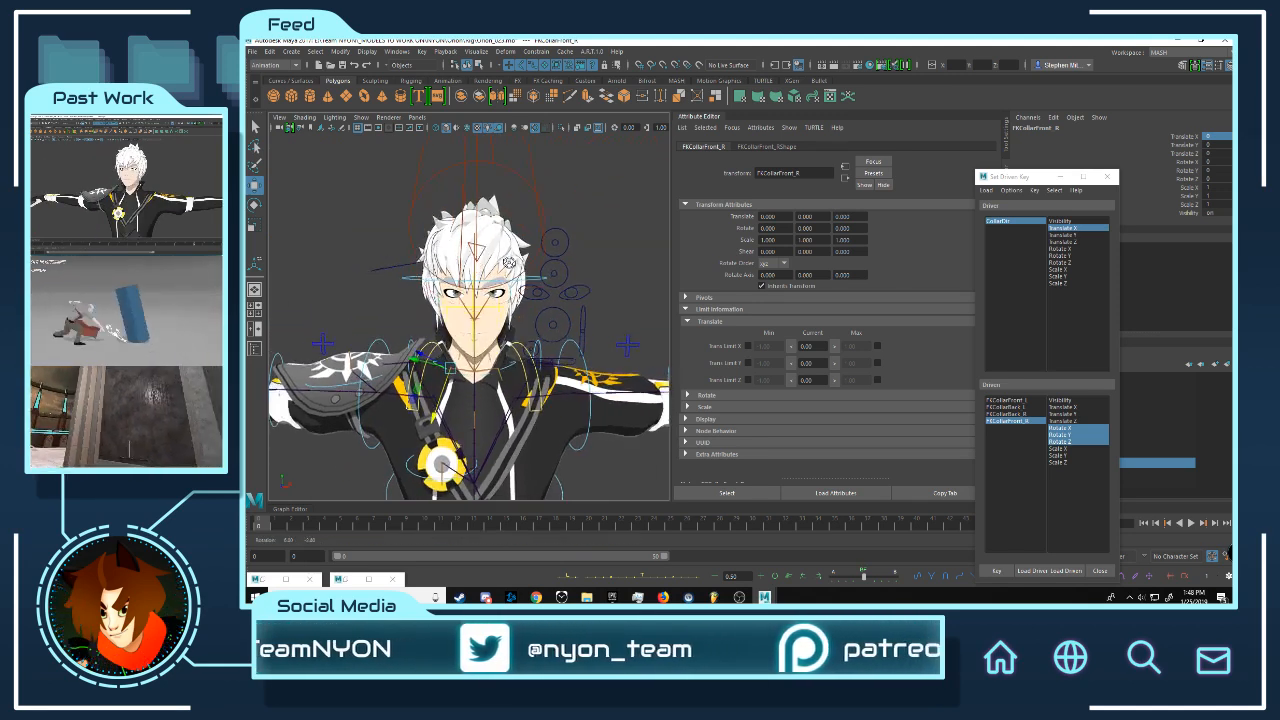
right_click_drag(516, 270, 526, 271, "alt")
scroll(525, 271, "down", 1)
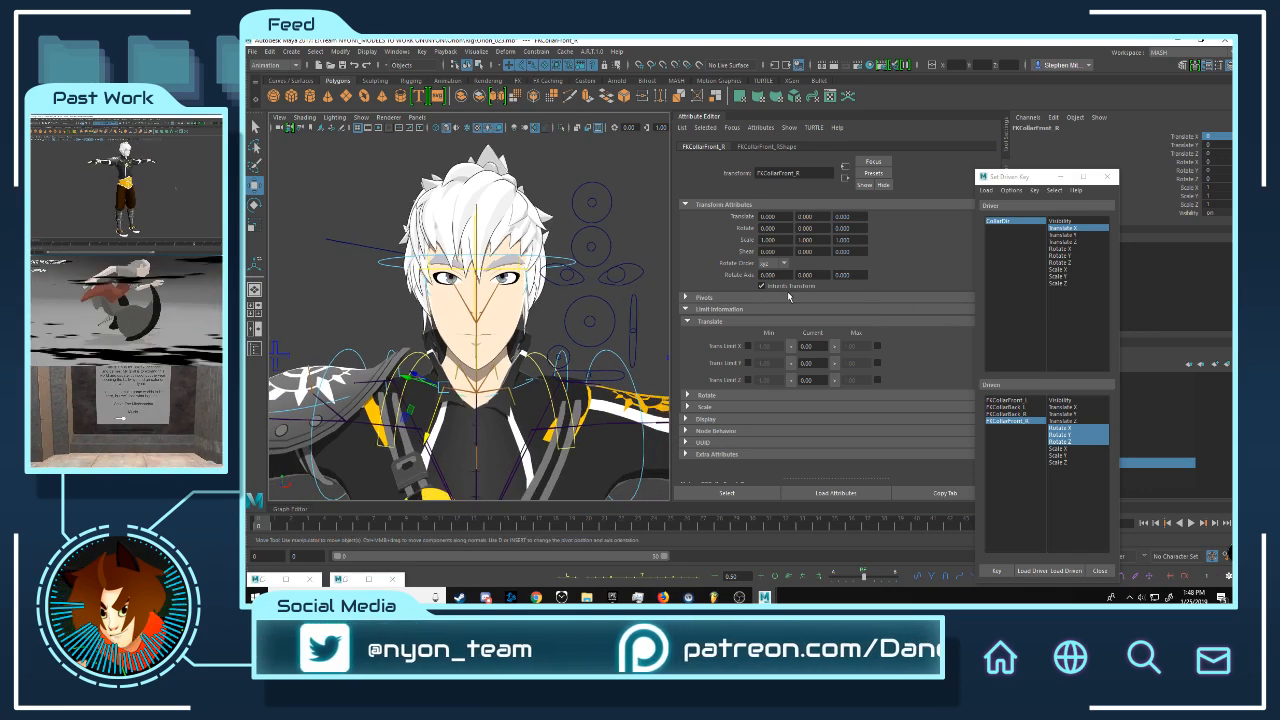
- Move the collar control's inner circle along positive X to test the collar's opening
key("e")
middle_click_drag(581, 317, 595, 270, "alt")
left_click(614, 316)
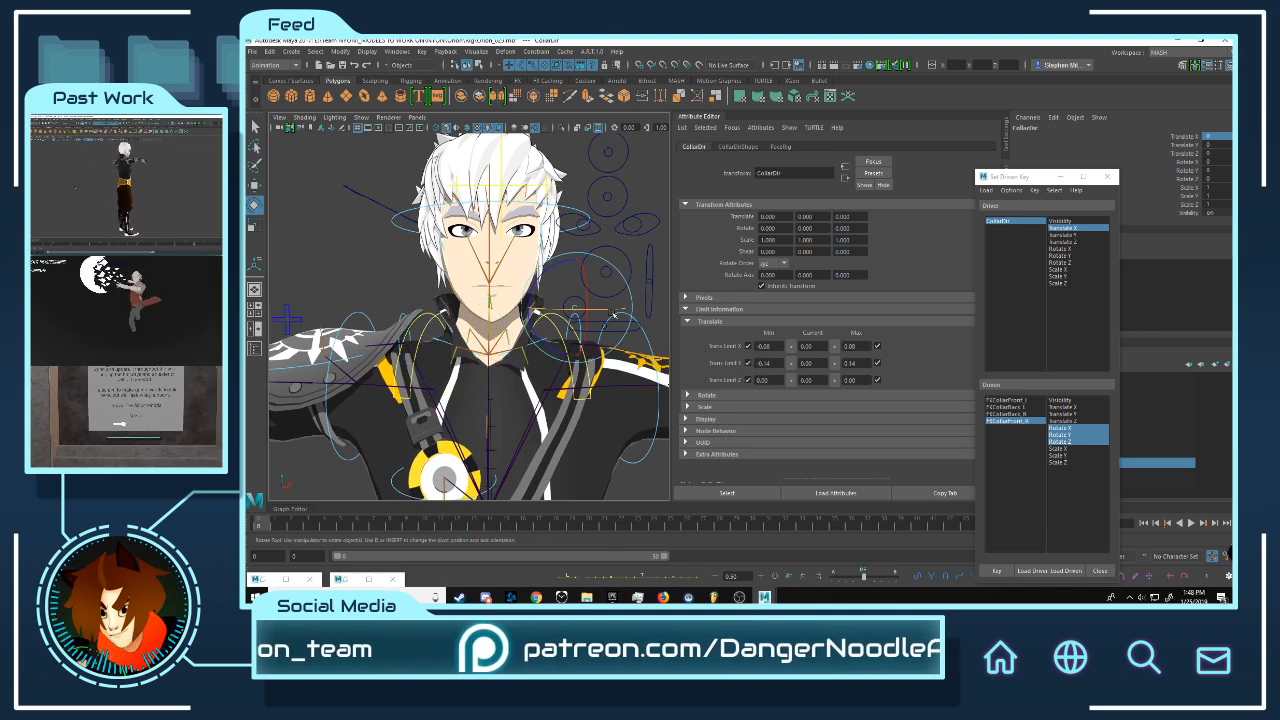
key("w")
left_click_drag(606, 312, 615, 313)
middle_click_drag(425, 358, 462, 344, "alt")
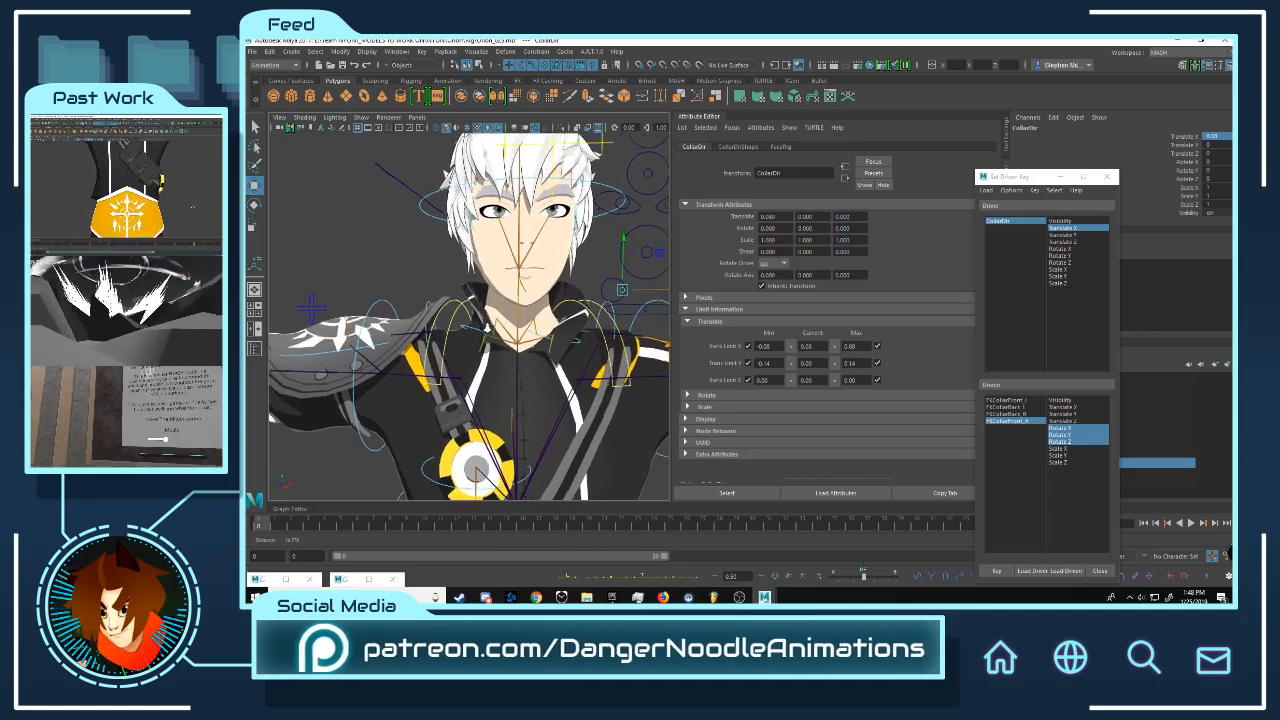
scroll(462, 344, "up", 4)
- Reselect FKCollarFront_R on the character's right front collar and activate the Rotate tool
left_click(464, 345)
left_click_drag(512, 343, 503, 278, "alt")
key("e")
middle_click_drag(503, 278, 504, 286, "alt")
left_click_drag(504, 286, 504, 280, "alt")
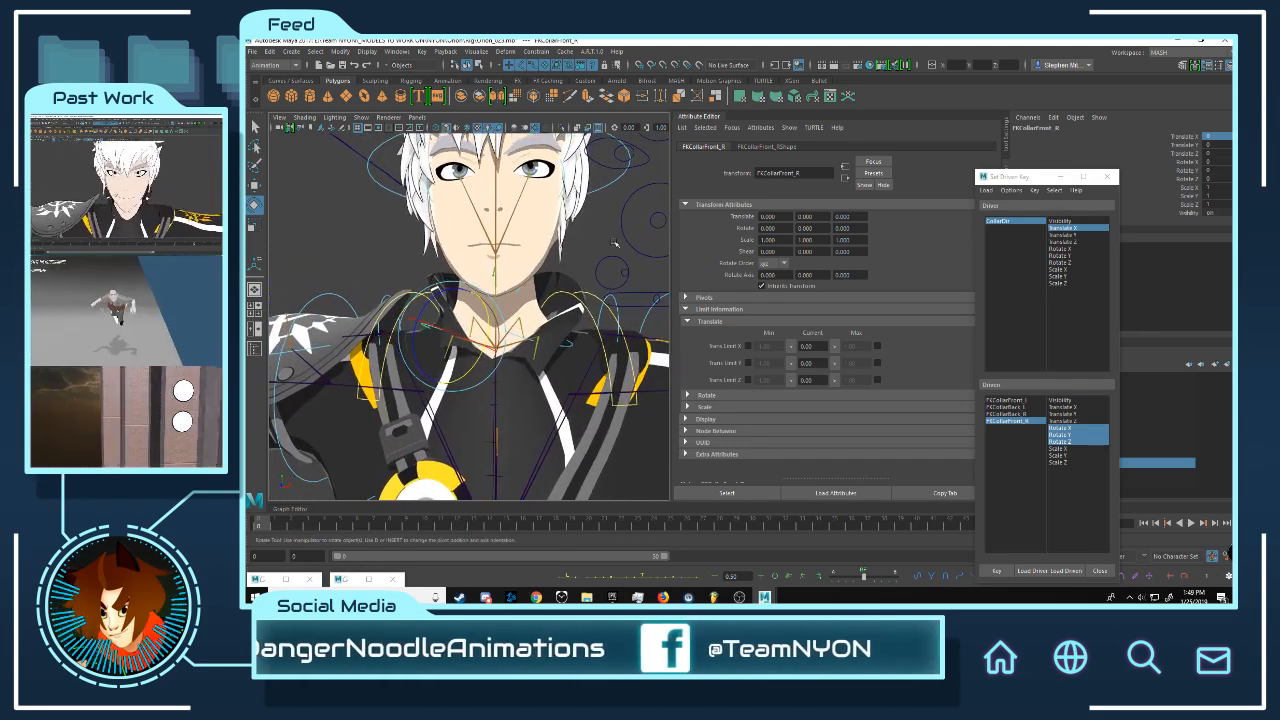
left_click(626, 270)
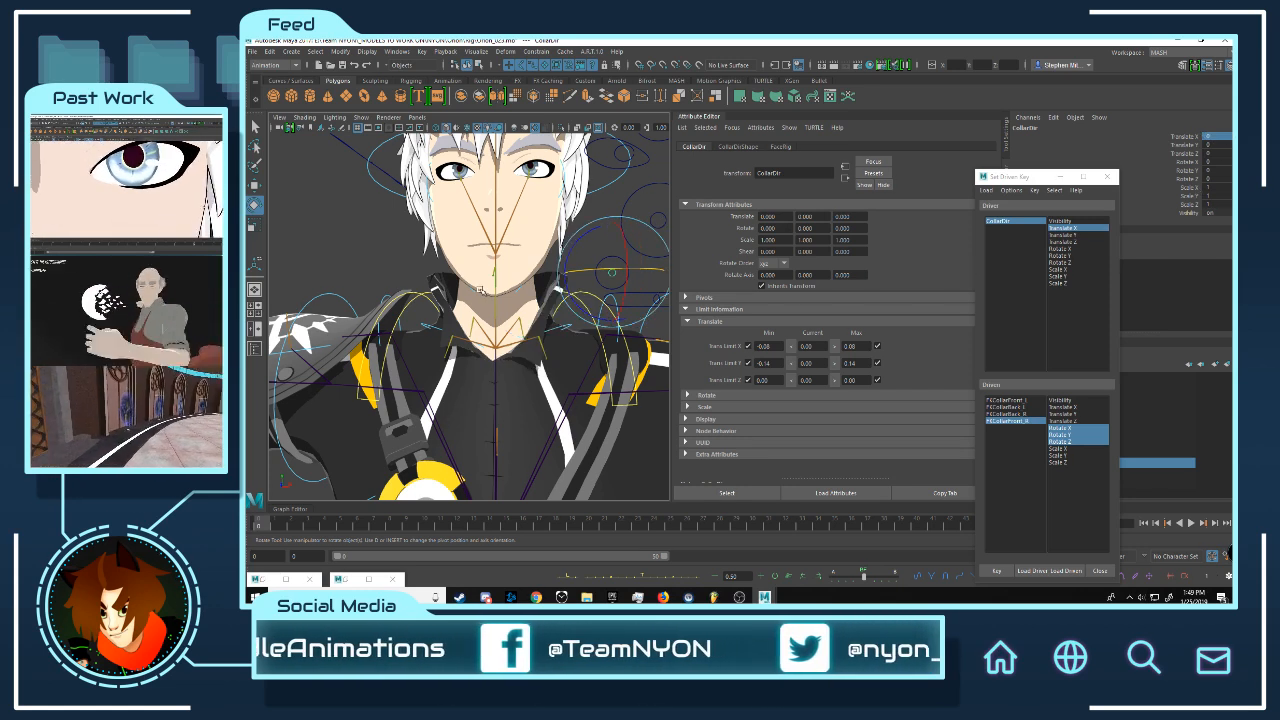
left_click(432, 320)
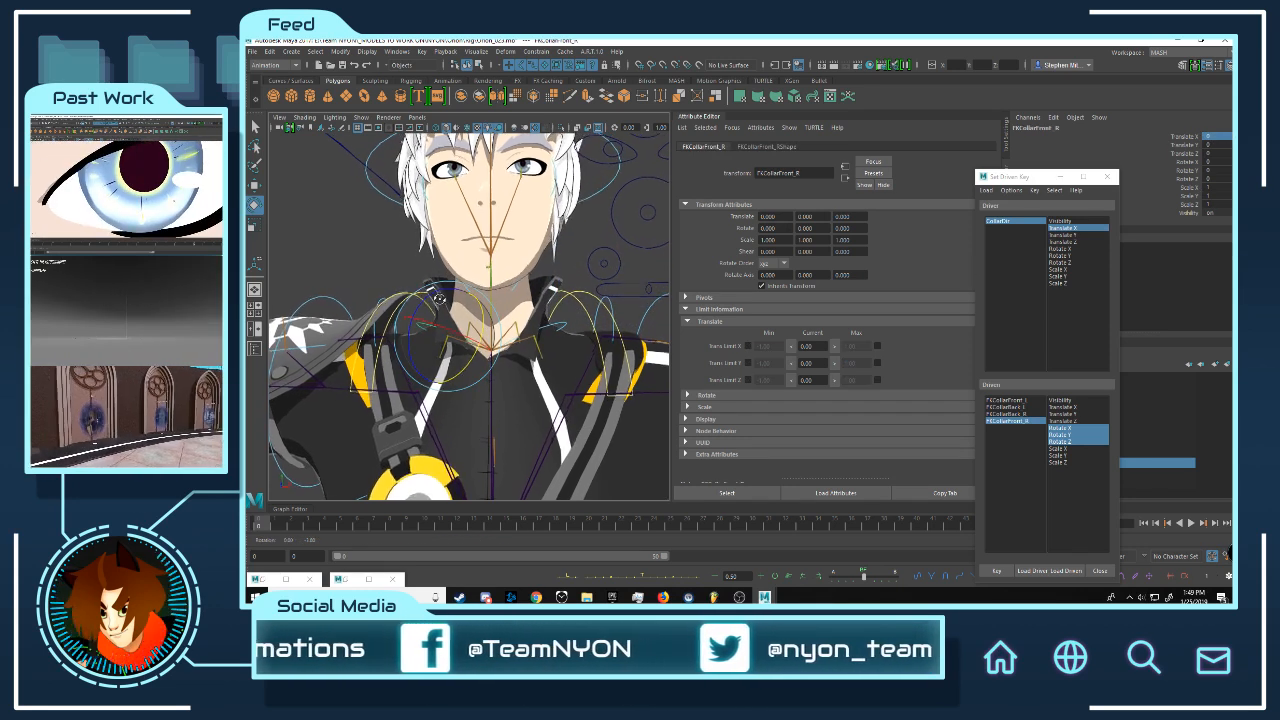
left_click(376, 265)
left_click(421, 324)
mouse_move(530, 304)
left_mouse_down("alt")
mouse_move(466, 308)
mouse_move(532, 309)
mouse_move(480, 320)
mouse_move(540, 331)
mouse_move(523, 320)
left_mouse_up("alt")
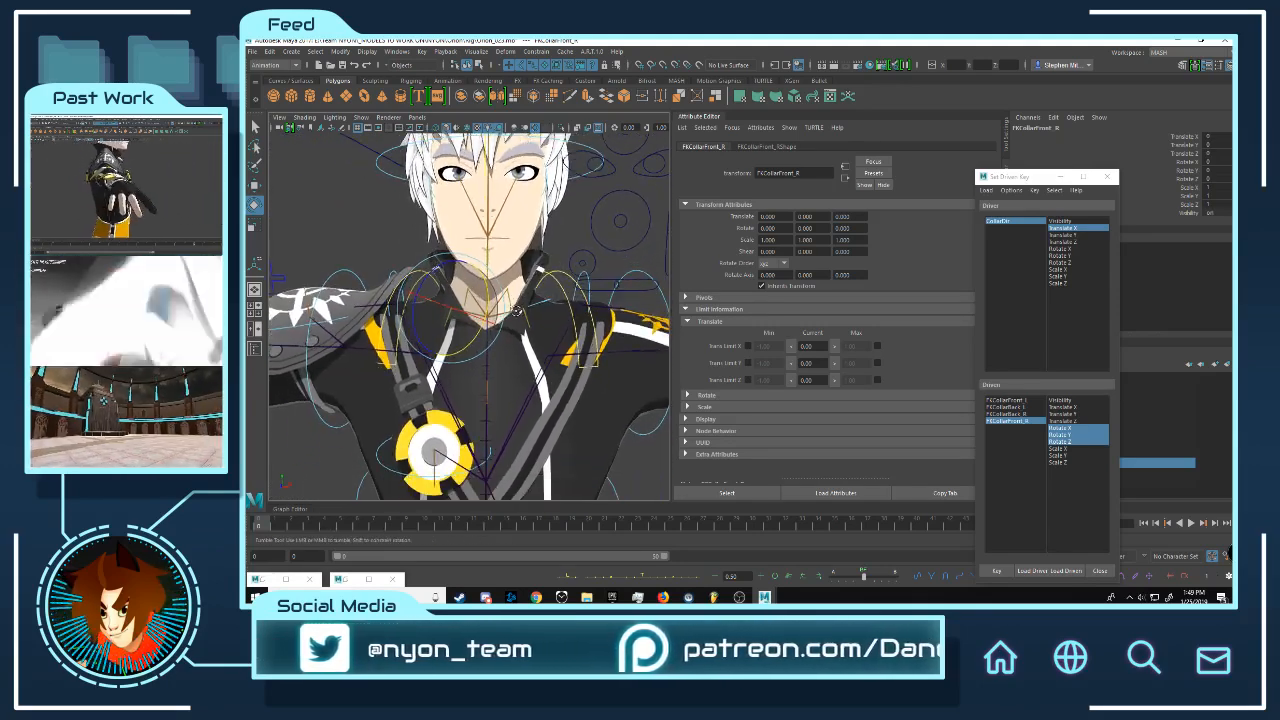
scroll(523, 312, "up", 5)
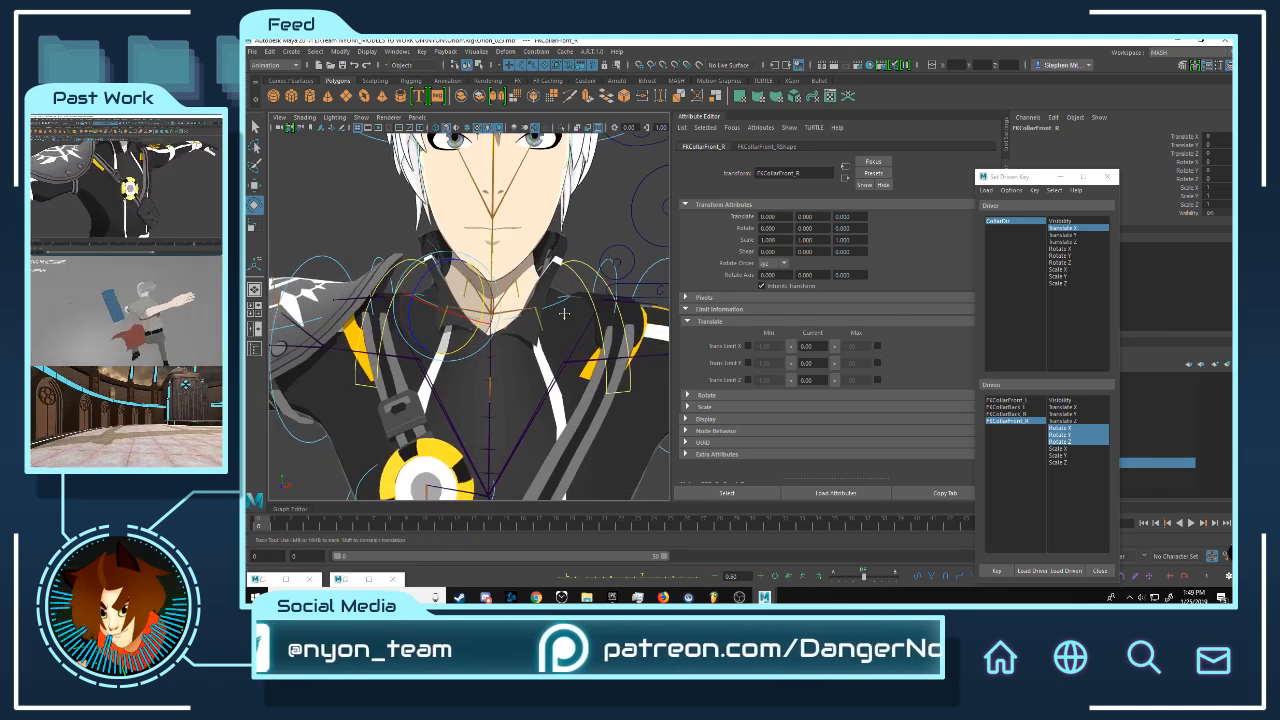
left_click_drag(533, 315, 512, 290, "alt")
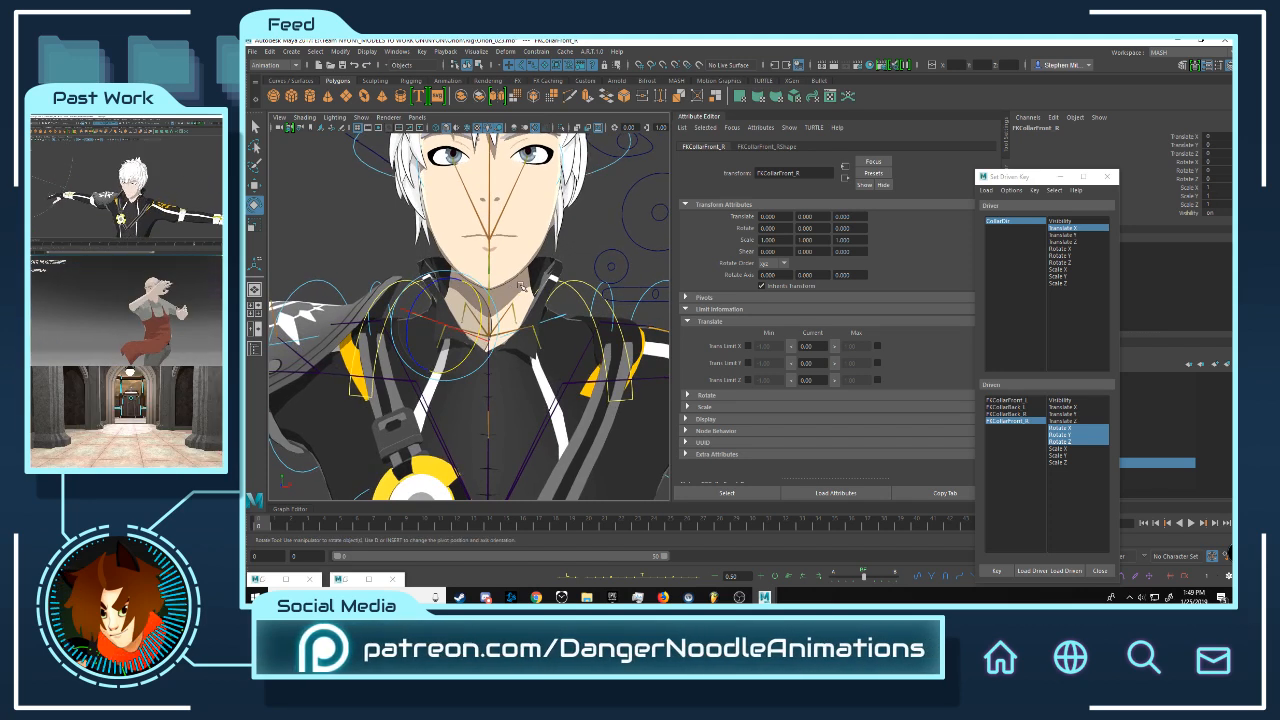
left_click_drag(520, 286, 514, 323, "alt")
key("q")
key("w")
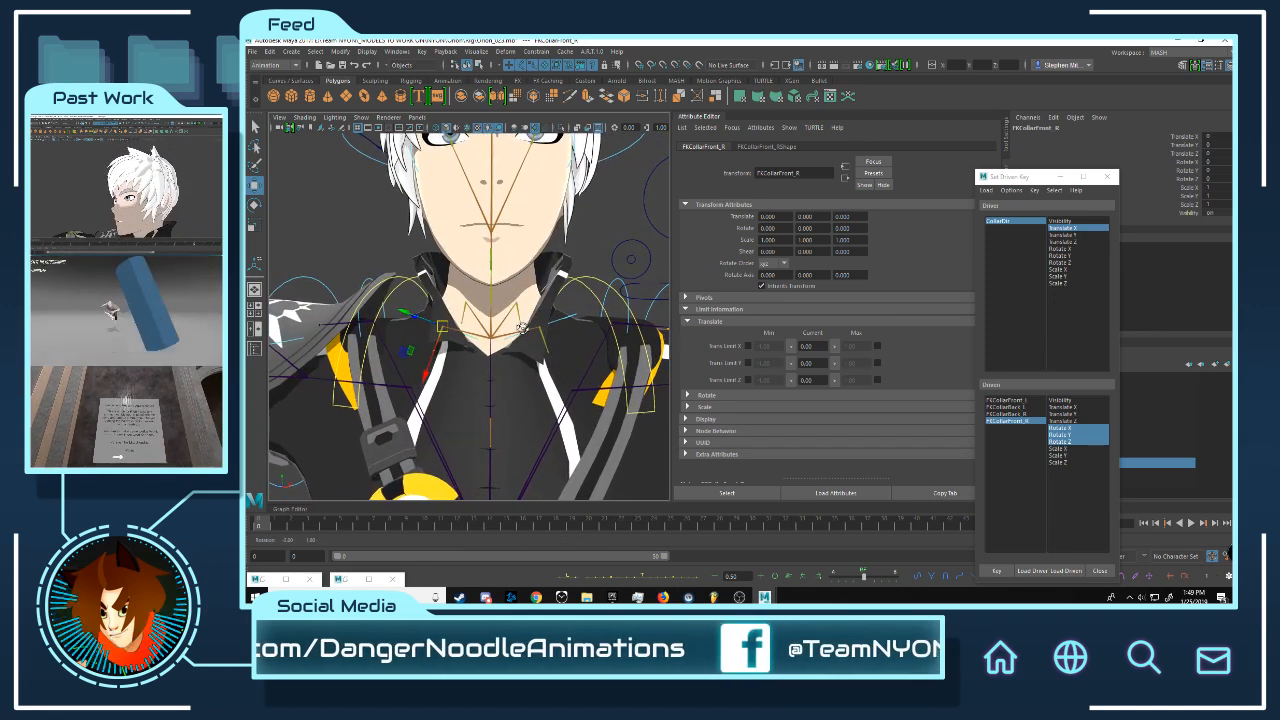
left_click_drag(516, 326, 537, 316, "alt")
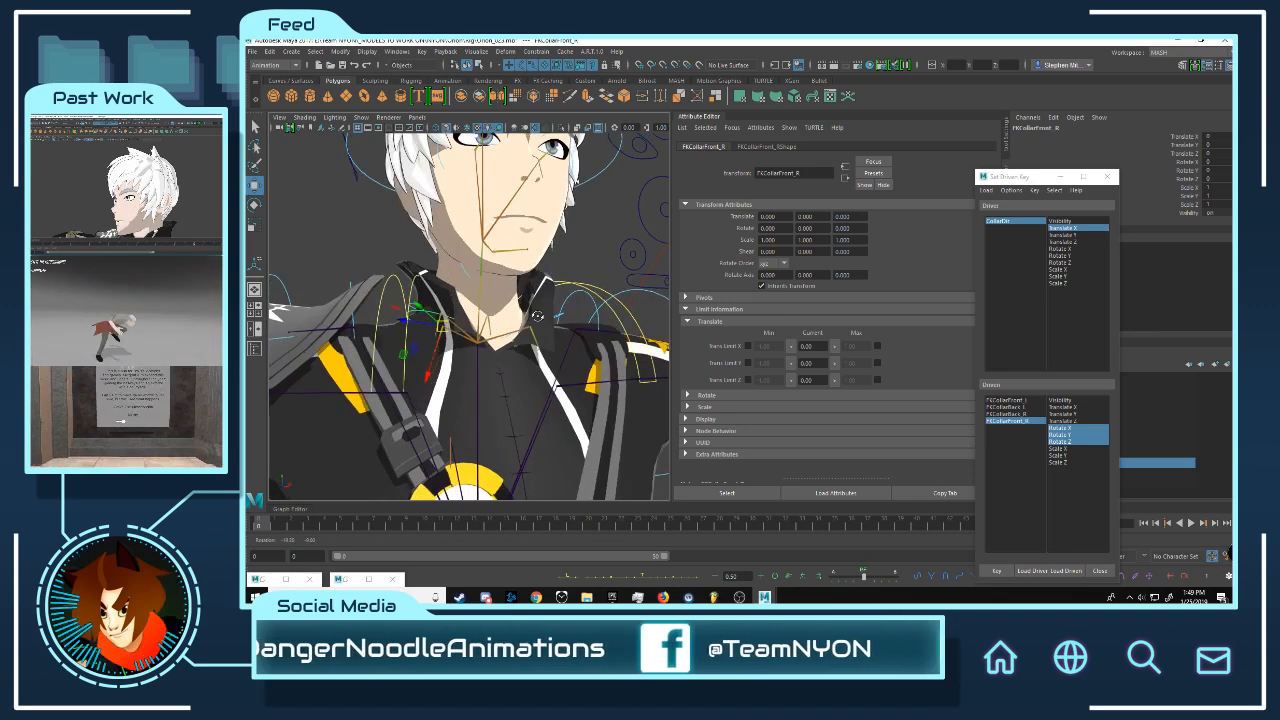
left_click_drag(457, 299, 531, 323, "alt")
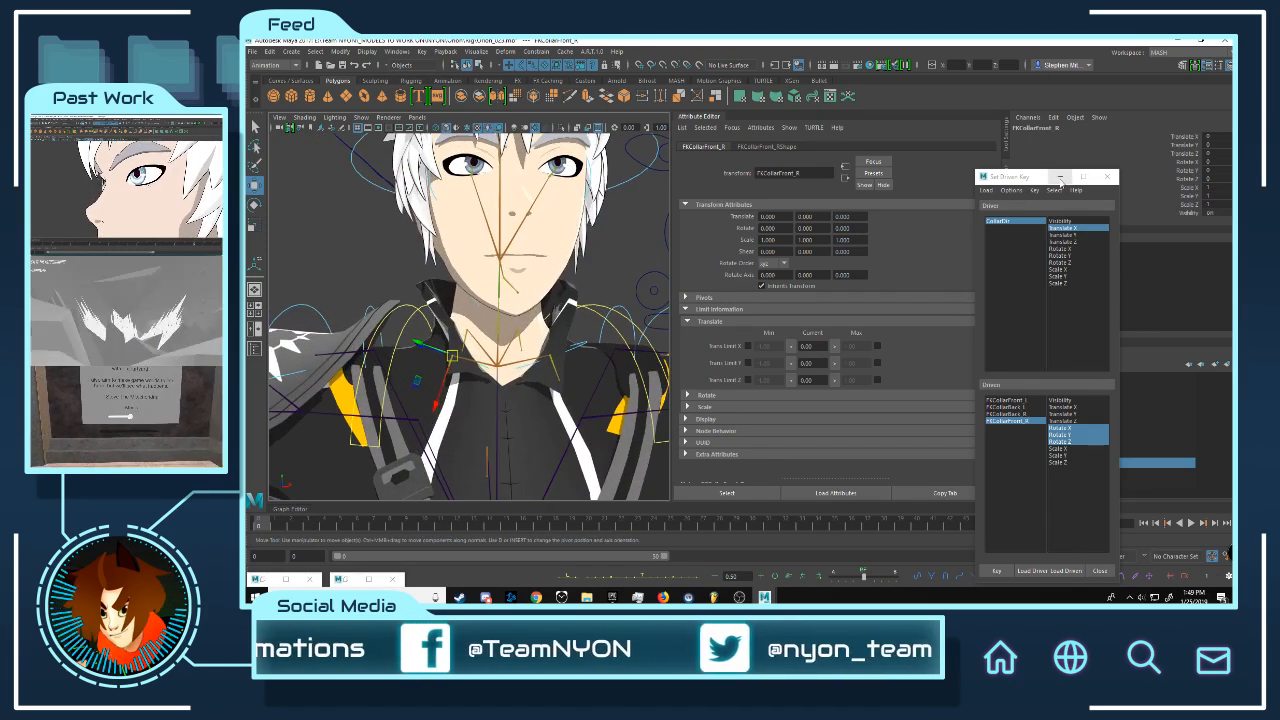
right_click_drag(656, 290, 574, 294, "alt")
left_click_drag(574, 294, 562, 302, "alt")
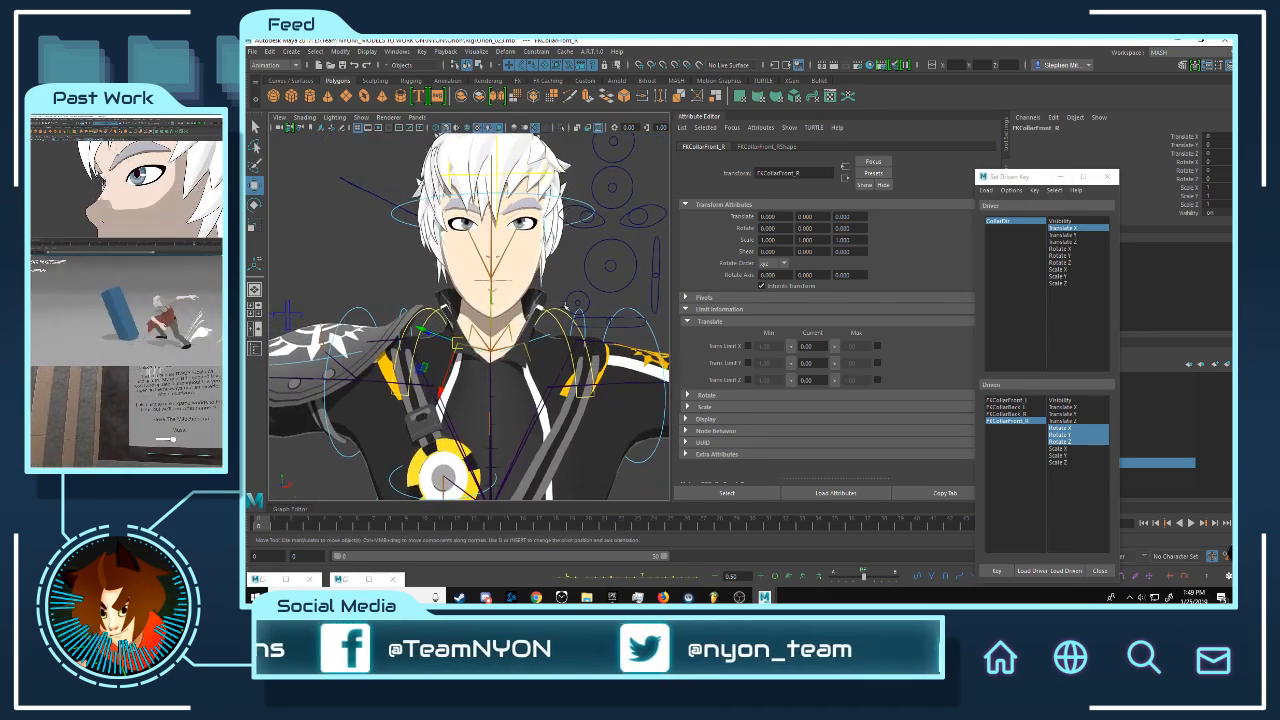
middle_click_drag(562, 302, 563, 305, "alt")
mouse_move(563, 305)
right_mouse_down("alt")
mouse_move(612, 304)
mouse_move(558, 311)
right_mouse_up("alt")
mouse_move(558, 311)
left_mouse_down("alt")
mouse_move(572, 304)
mouse_move(559, 311)
left_mouse_up("alt")
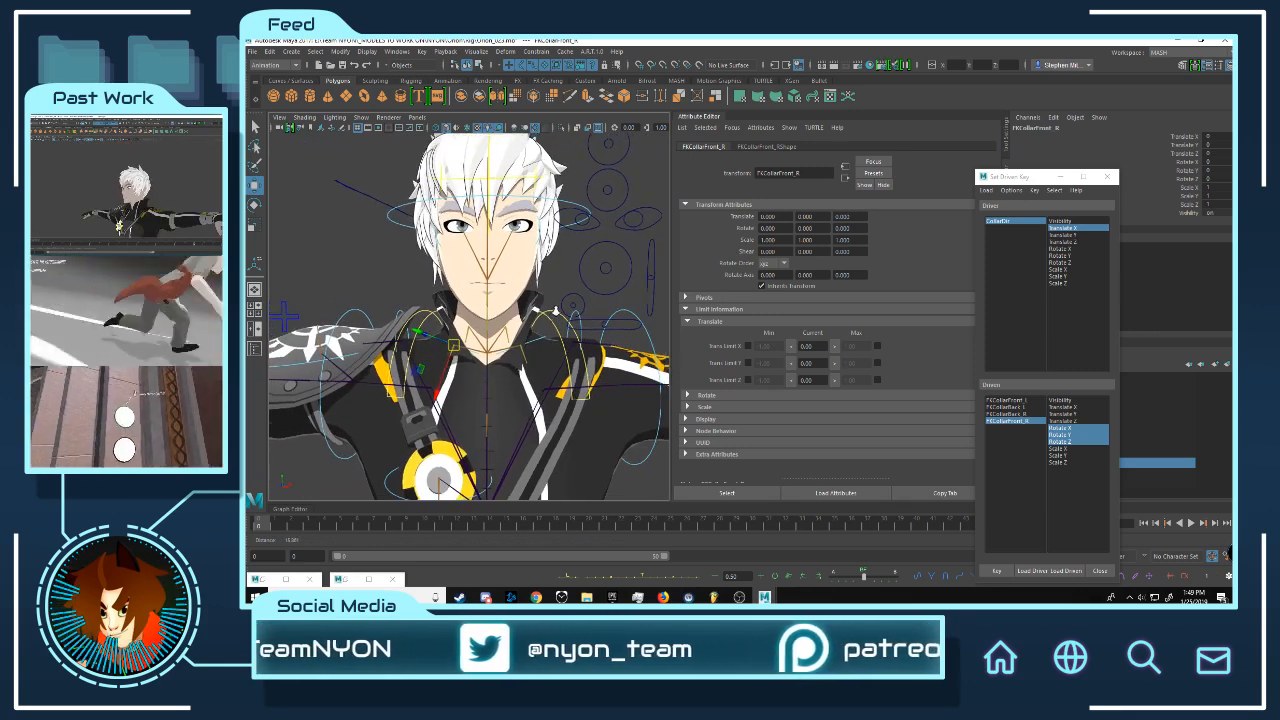
- Set a driven key on FKCollarFront_R's Rotate X, Y and Z against the driver's Translate X at the neutral pose
right_click_drag(559, 311, 578, 312, "alt")
left_click_drag(578, 312, 565, 322, "alt")
right_click_drag(565, 322, 548, 327, "alt")
key("e")
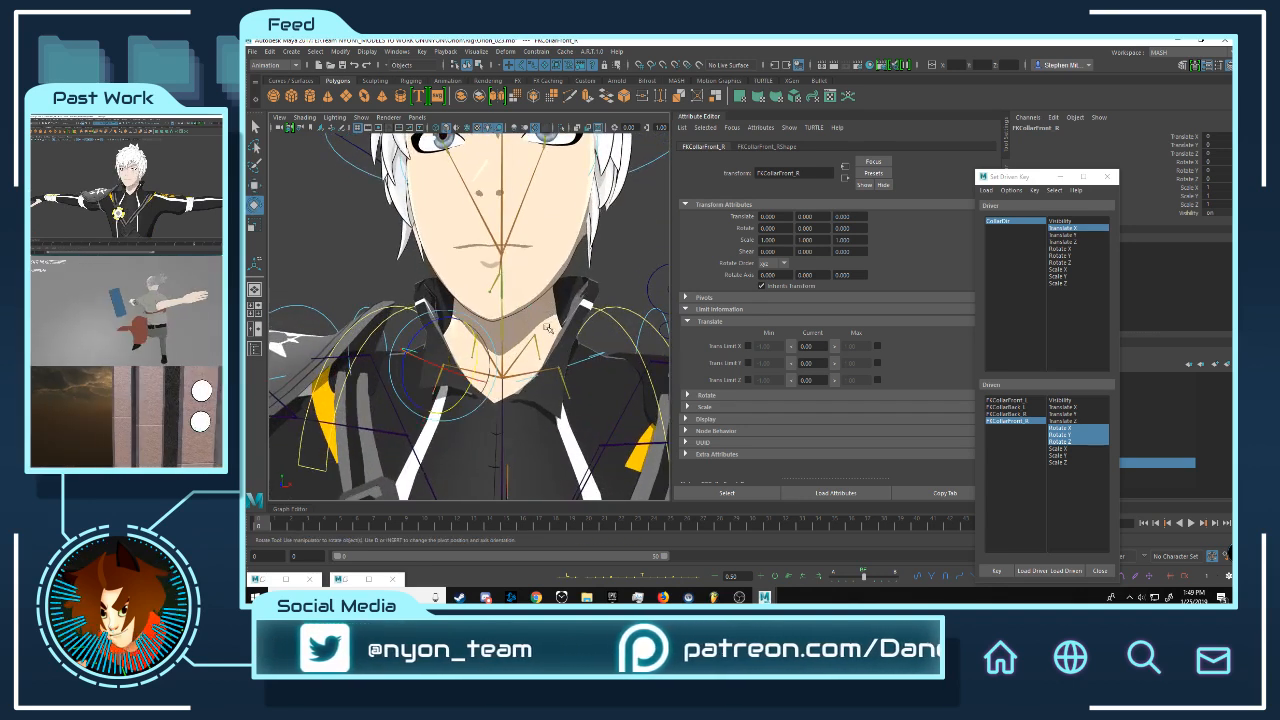
left_click(1025, 421)
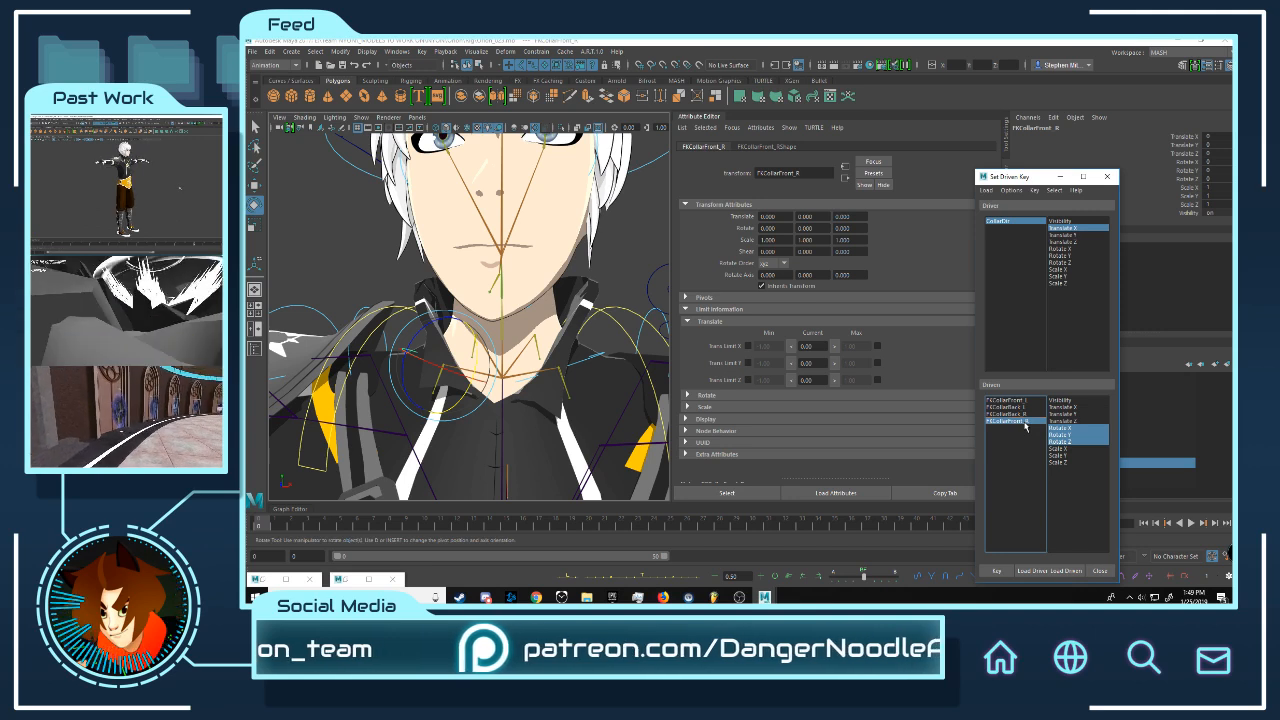
left_click(1063, 228)
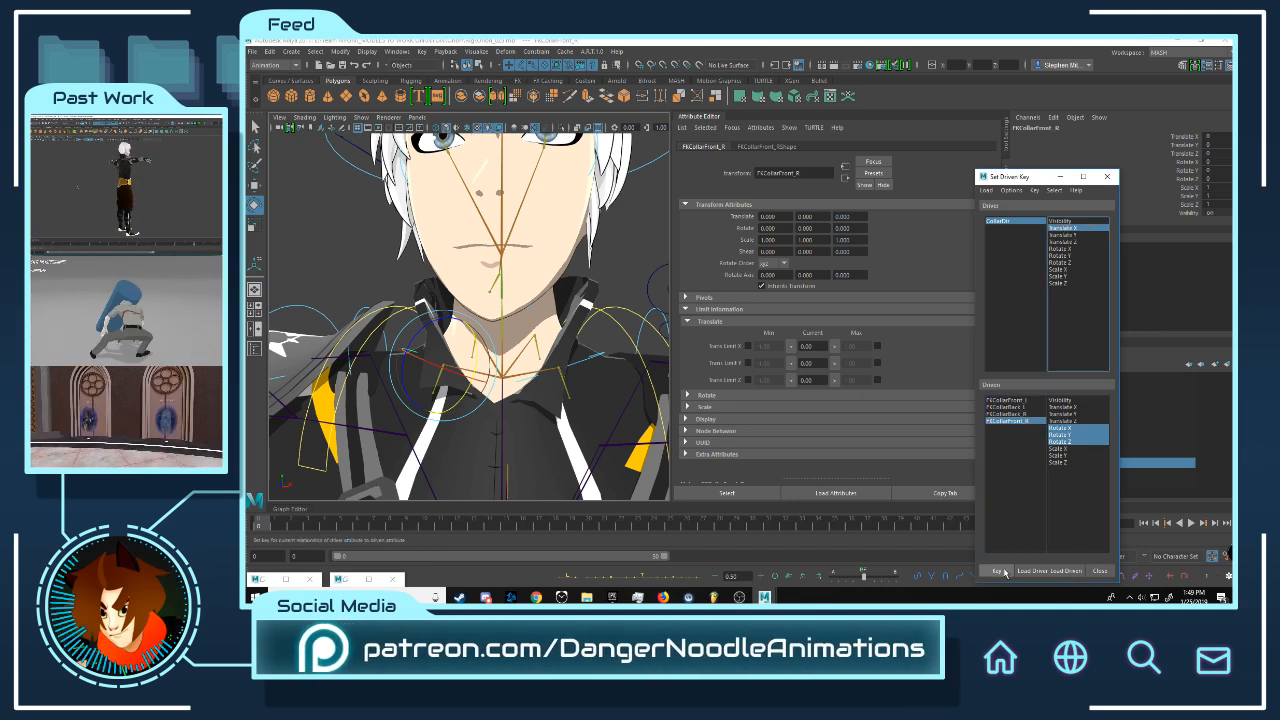
left_click(998, 571)
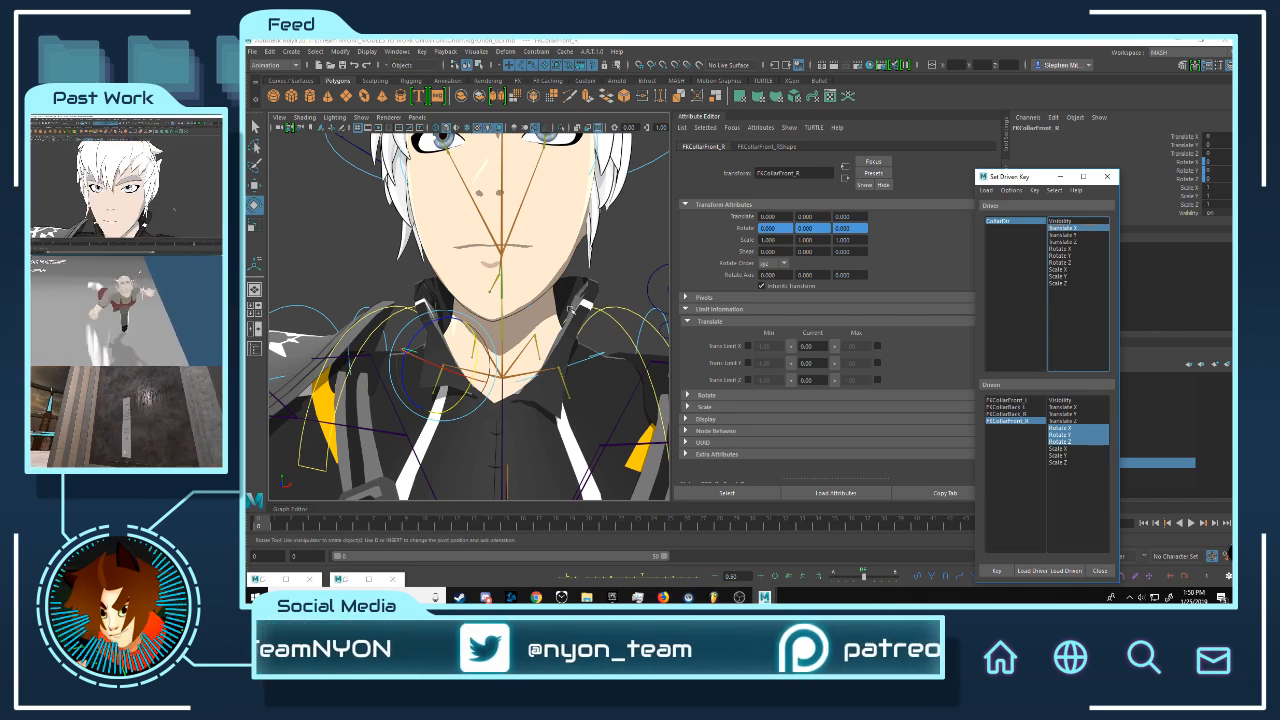
- Try rotating FKCollarFront_R to about -30, 3.6 and 27 degrees while the driver is still at neutral
scroll(568, 299, "down", 5)
scroll(568, 299, "up", 5)
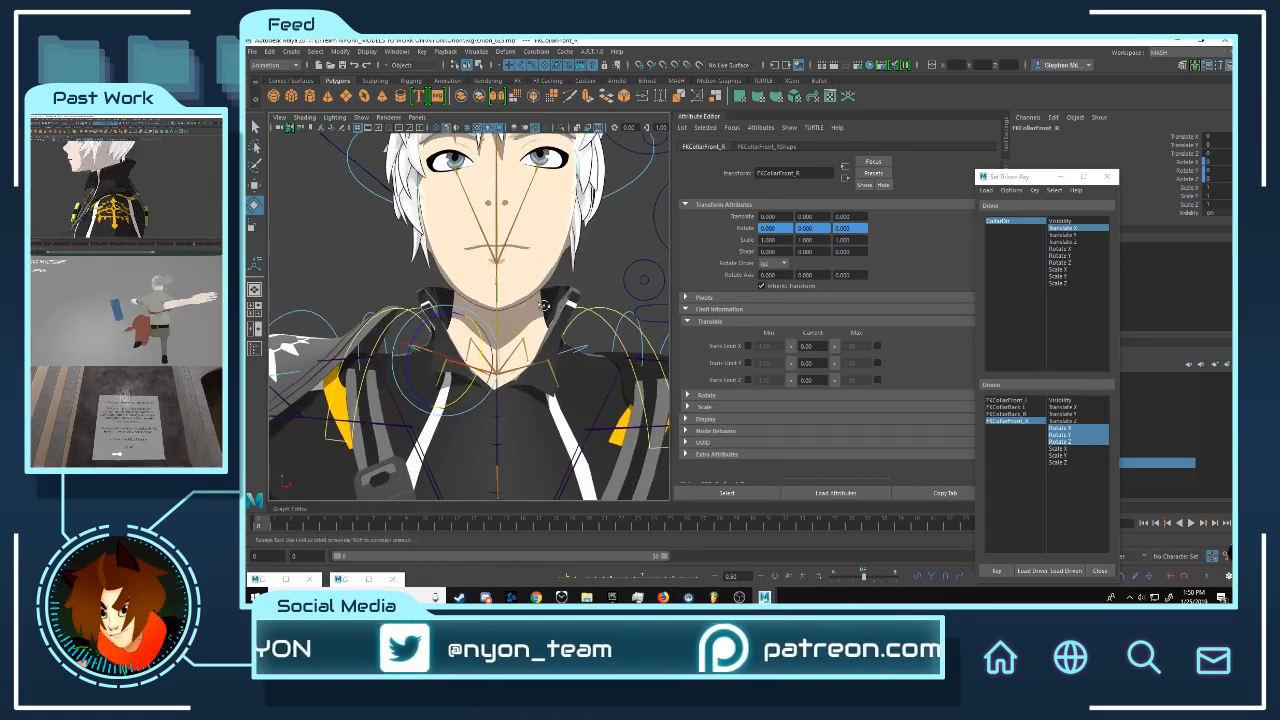
scroll(490, 349, "up", 4)
scroll(517, 346, "down", 2)
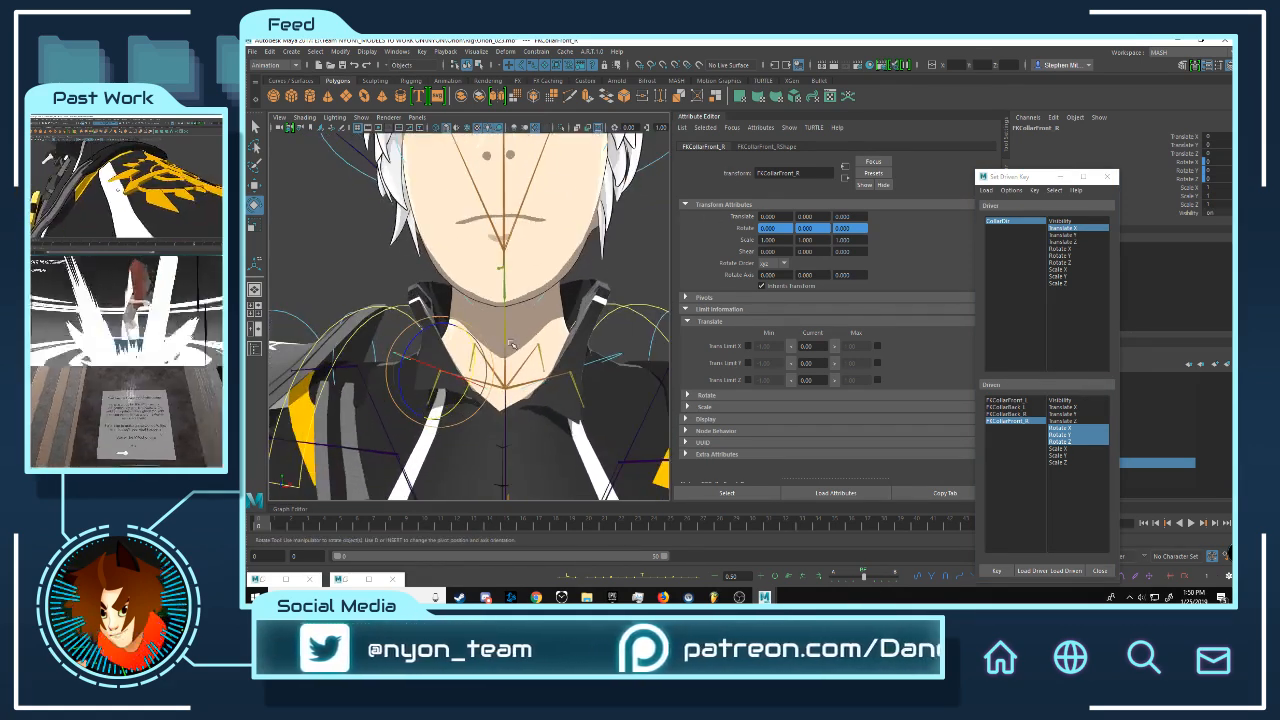
left_click_drag(439, 327, 503, 373)
scroll(430, 360, "up", 2)
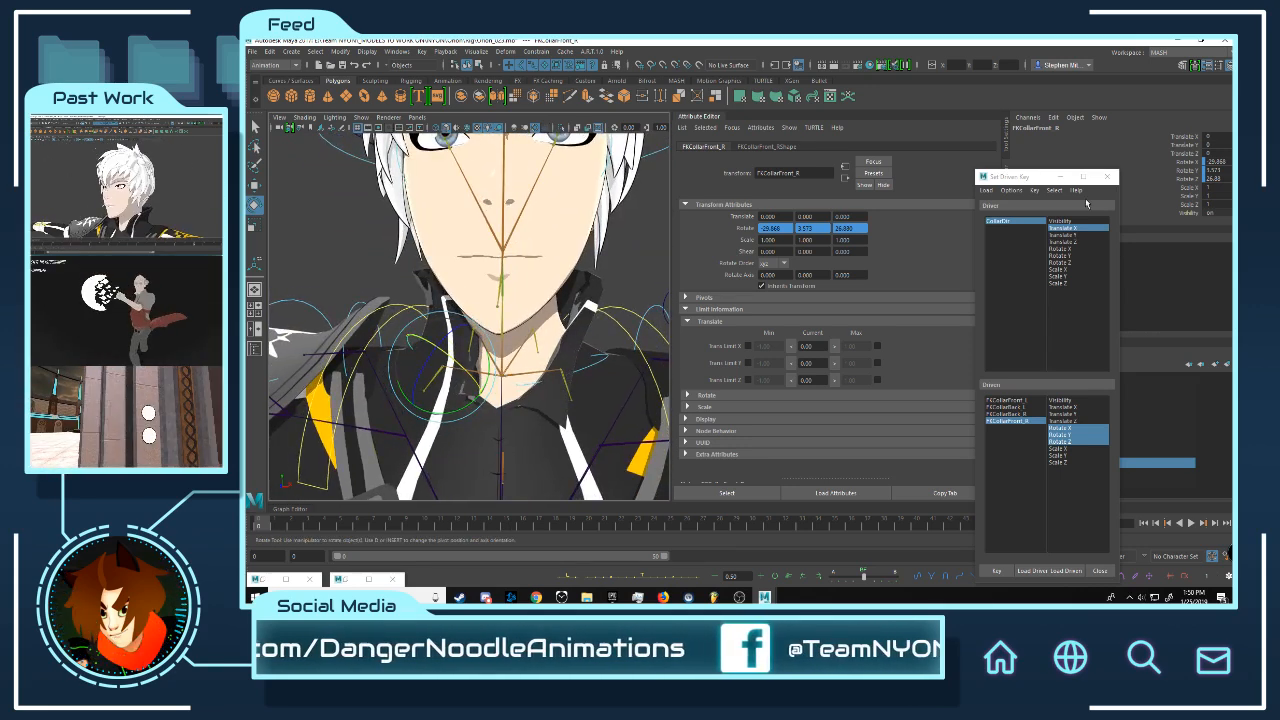
- Select the collar control, try moving it along X and undo the move
scroll(555, 314, "down", 5)
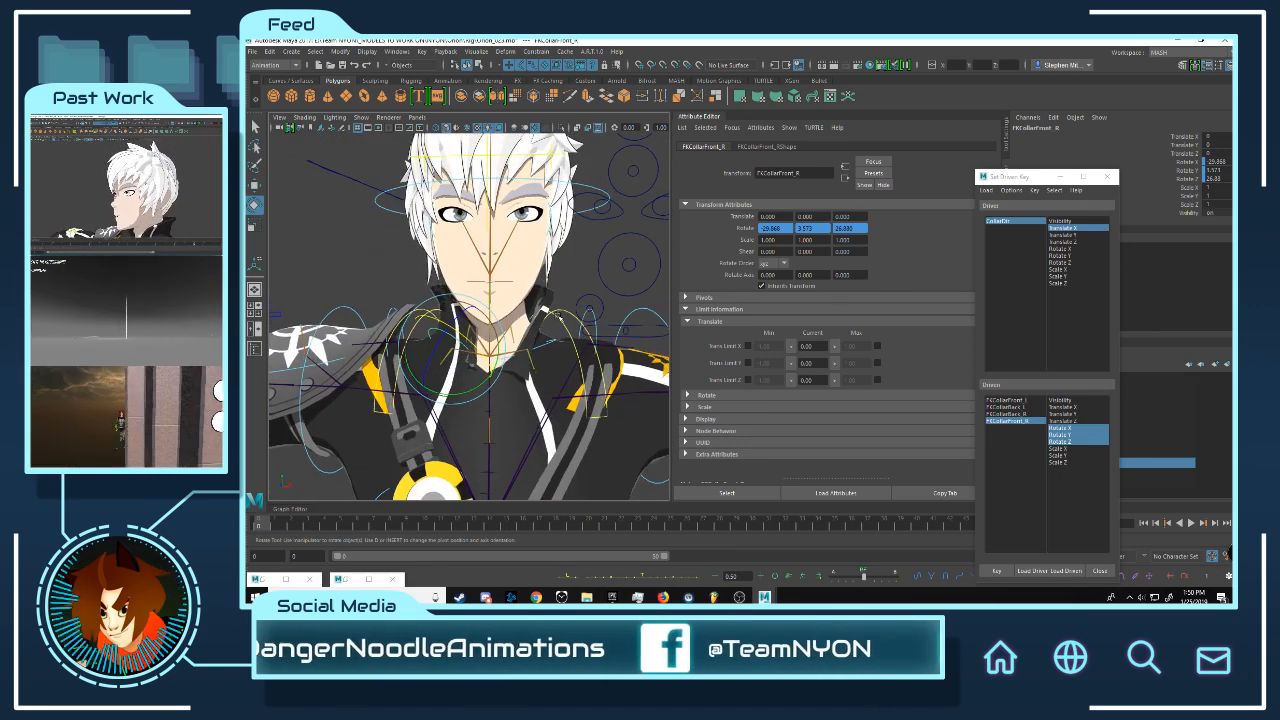
scroll(580, 310, "up", 2)
left_click(615, 305)
key("w")
left_click_drag(633, 308, 628, 311)
key("ctrl+z")
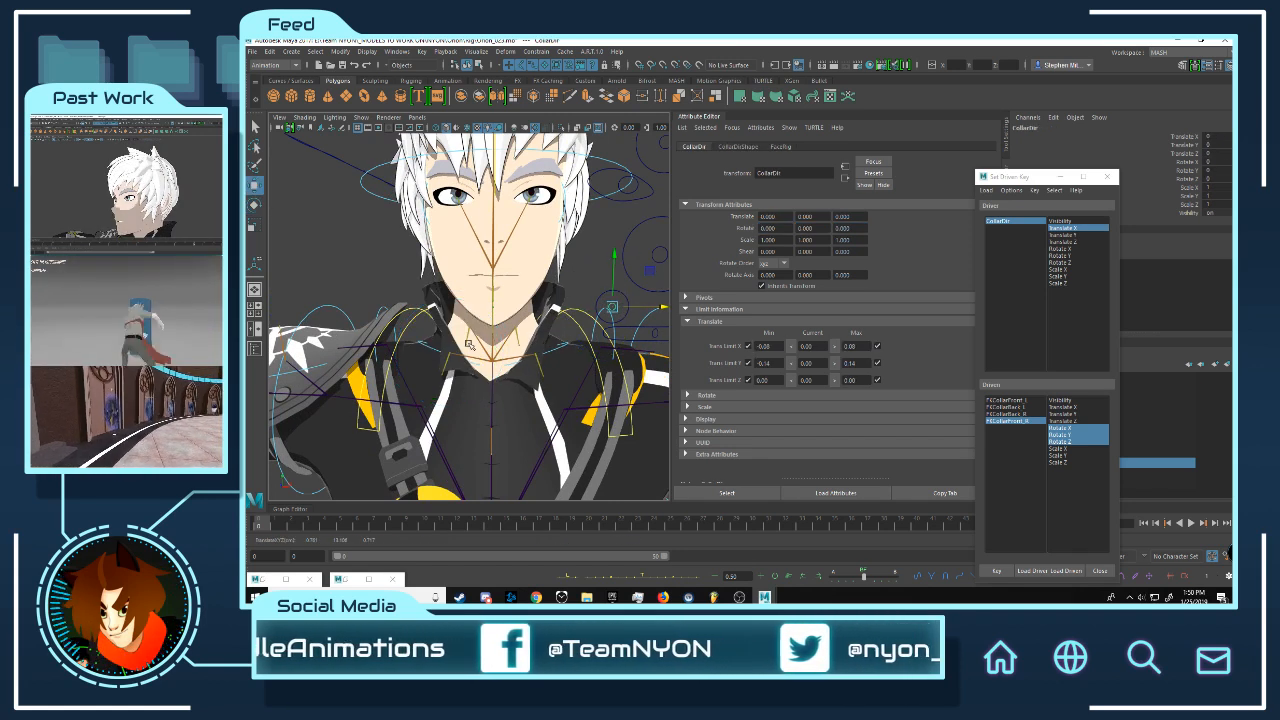
- Collapse the Attribute Editor and key FKCollarFront_R's rotation again at the driver's neutral Translate X
left_click_drag(469, 345, 487, 337, "alt")
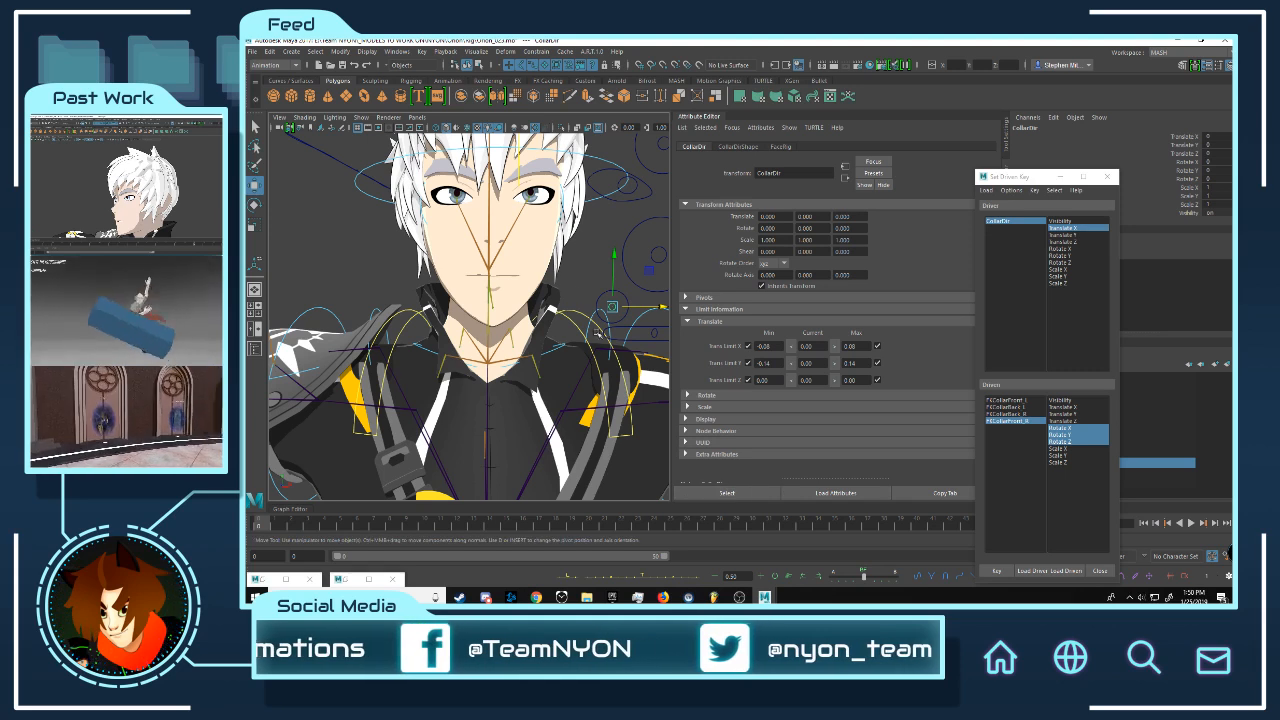
left_click(727, 495)
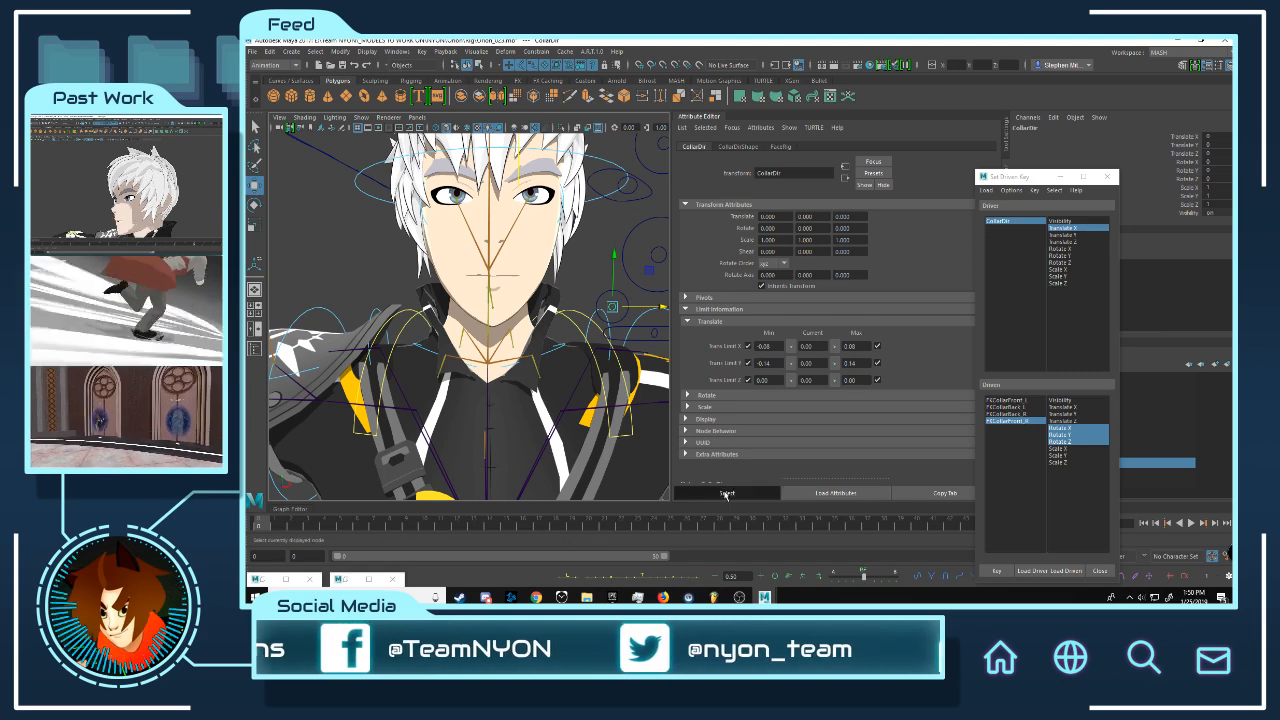
left_click(697, 118)
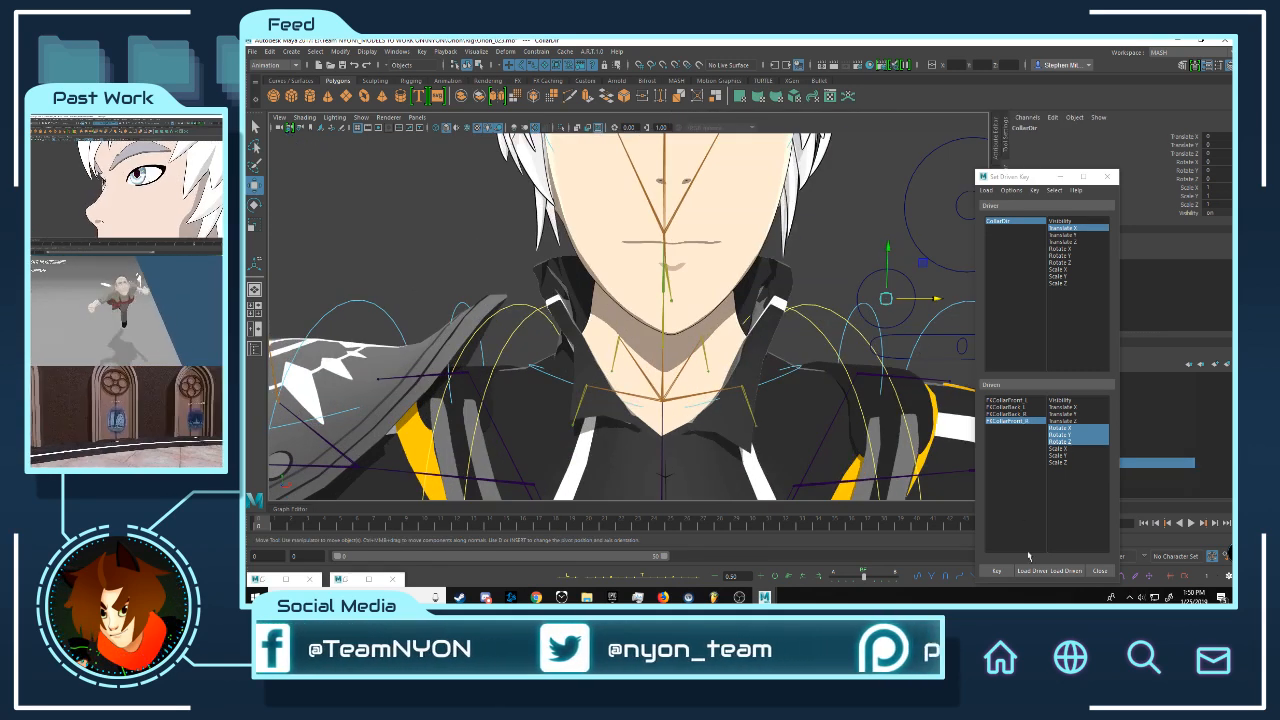
left_click(1002, 573)
- Move the collar control's inner circle to its positive X limit and select FKCollarFront_R
middle_click_drag(842, 364, 748, 351, "alt")
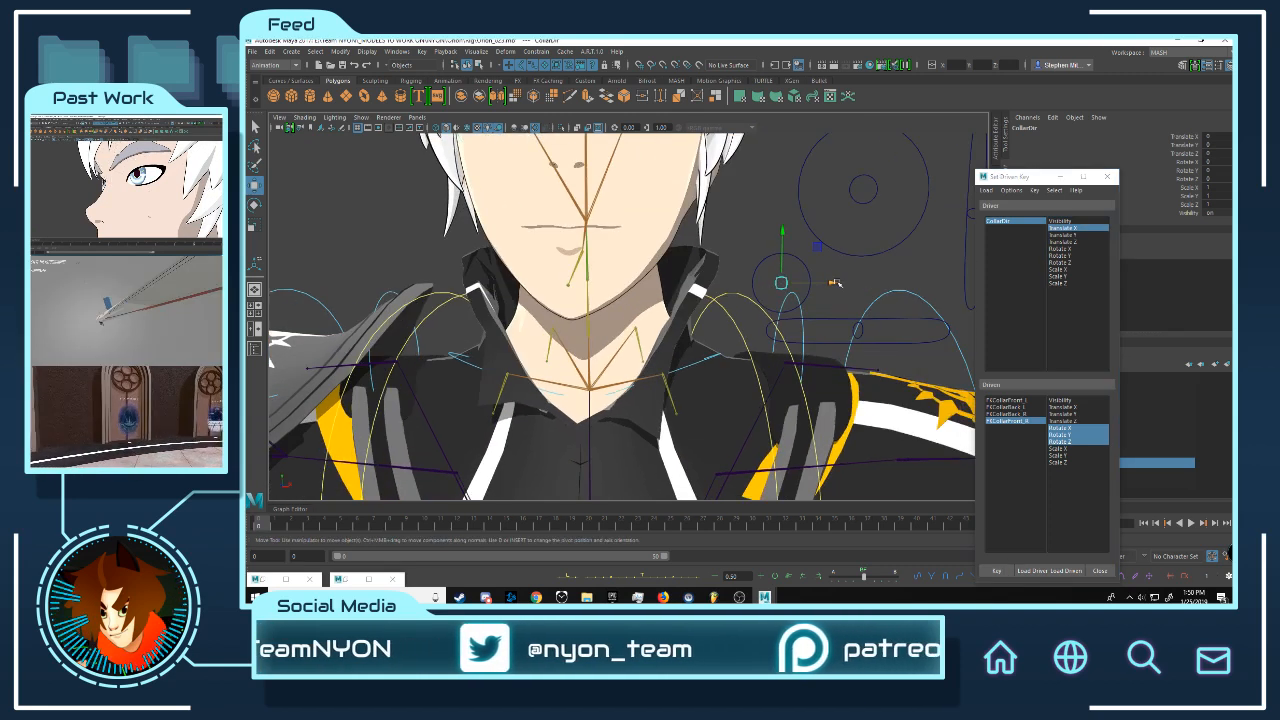
left_click(524, 353)
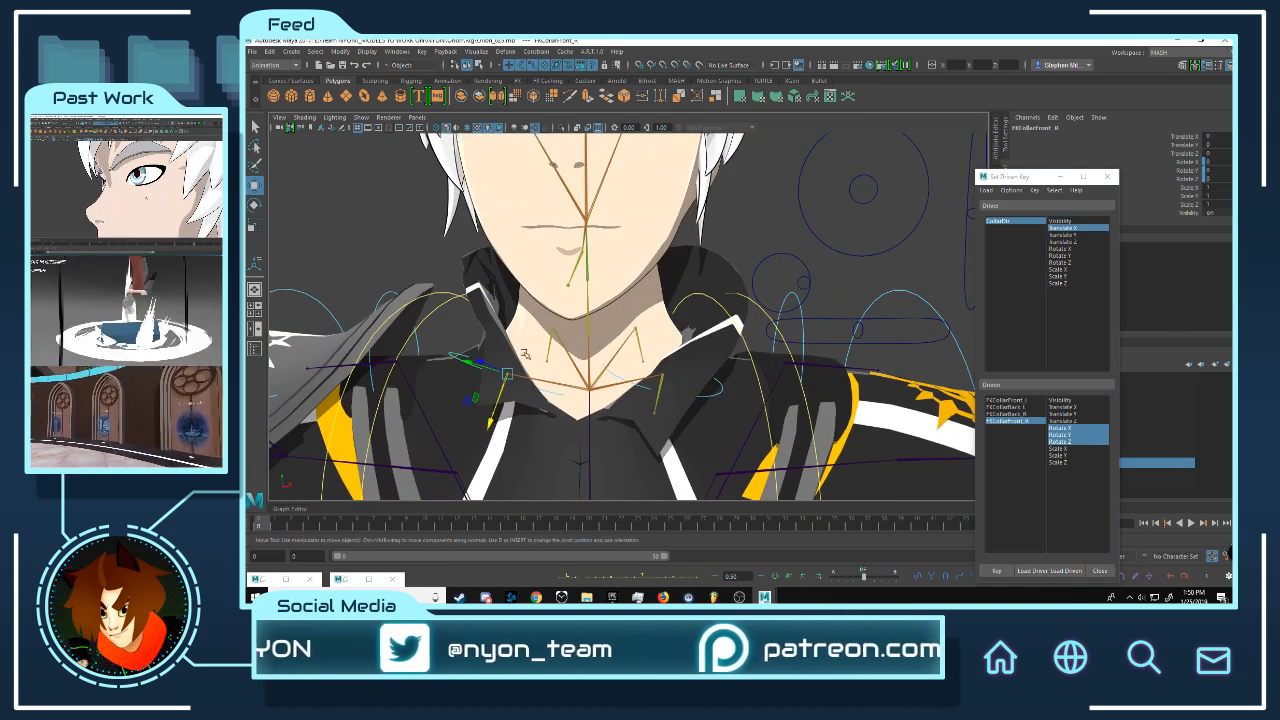
- Rotate FKCollarFront_R into an opened collar pose, about 20 degrees in Z, with the driver at its positive X limit
mouse_move(525, 354)
left_mouse_down("alt")
mouse_move(540, 361)
mouse_move(500, 360)
mouse_move(522, 396)
mouse_move(543, 377)
mouse_move(515, 372)
mouse_move(545, 368)
mouse_move(484, 365)
mouse_move(531, 376)
left_mouse_up("alt")
key("e")
mouse_move(531, 376)
left_mouse_down("alt")
mouse_move(574, 374)
mouse_move(505, 380)
mouse_move(592, 350)
mouse_move(514, 371)
left_mouse_up("alt")
left_click_drag(533, 413, 527, 390)
scroll(560, 362, "down", 2)
mouse_move(575, 360)
left_mouse_down("alt")
mouse_move(500, 368)
mouse_move(577, 349)
left_mouse_up("alt")
scroll(568, 358, "down", 2)
scroll(577, 349, "down", 5)
scroll(600, 345, "up", 8)
scroll(727, 310, "down", 2)
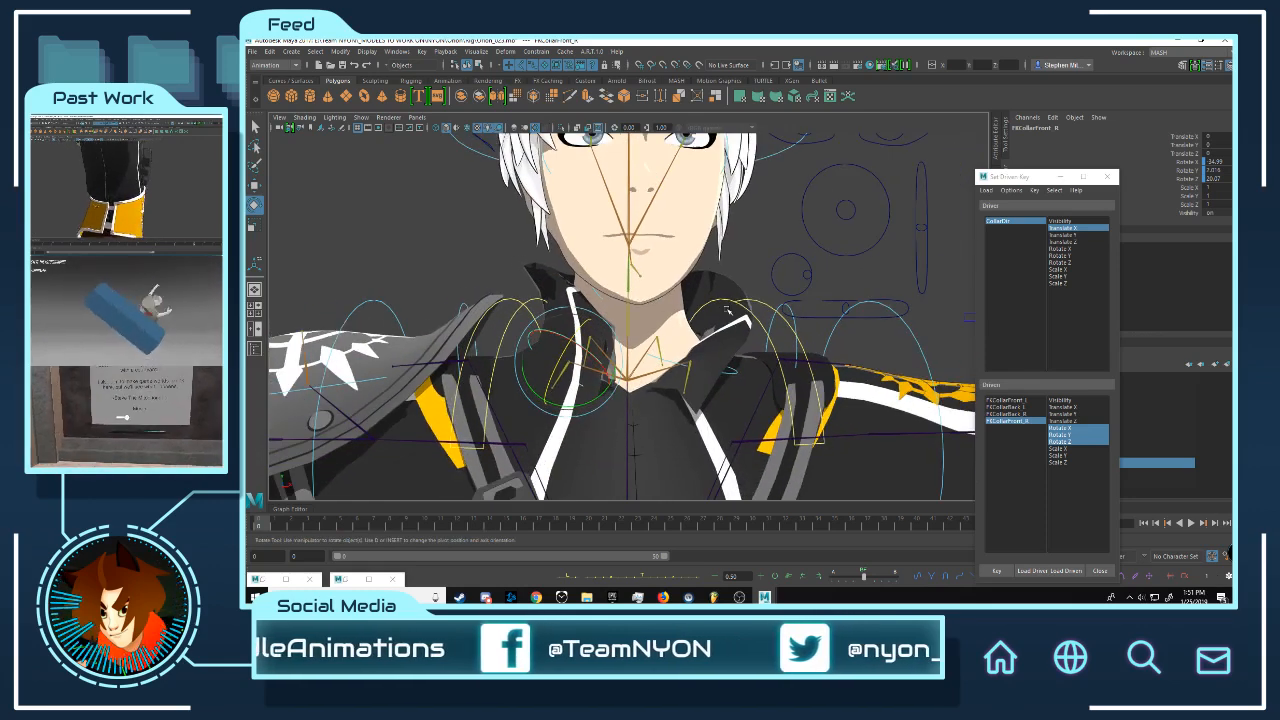
- Refine FKCollarFront_R's rotation to about -34 degrees X and 20 degrees Z, and key it against the driver's positive Translate X
left_click_drag(728, 311, 626, 353, "alt")
key("q")
key("w")
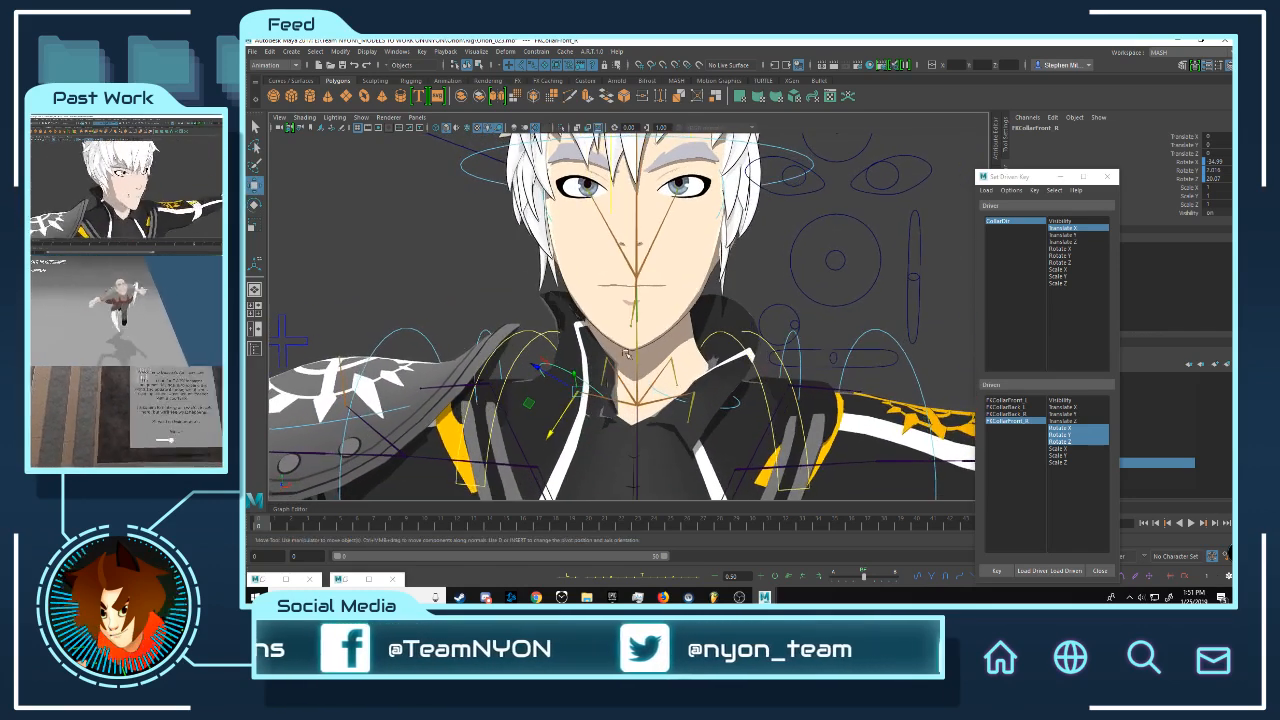
scroll(668, 311, "up", 3)
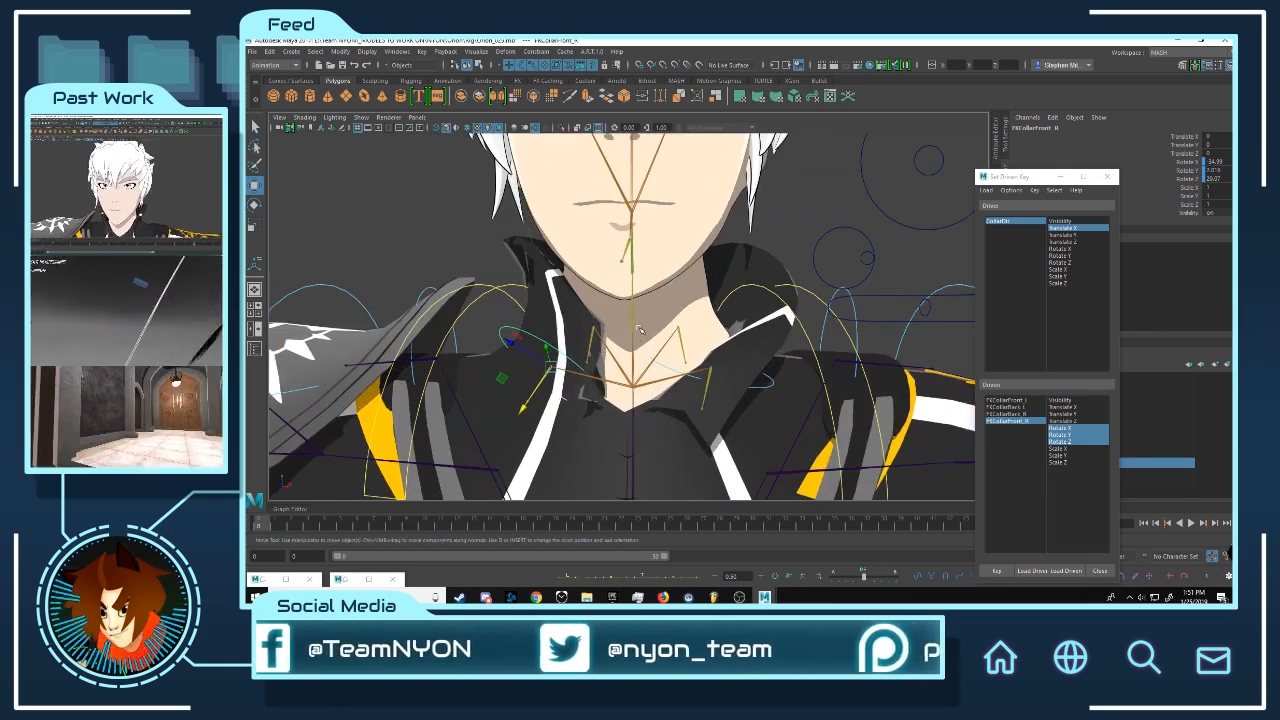
key("e")
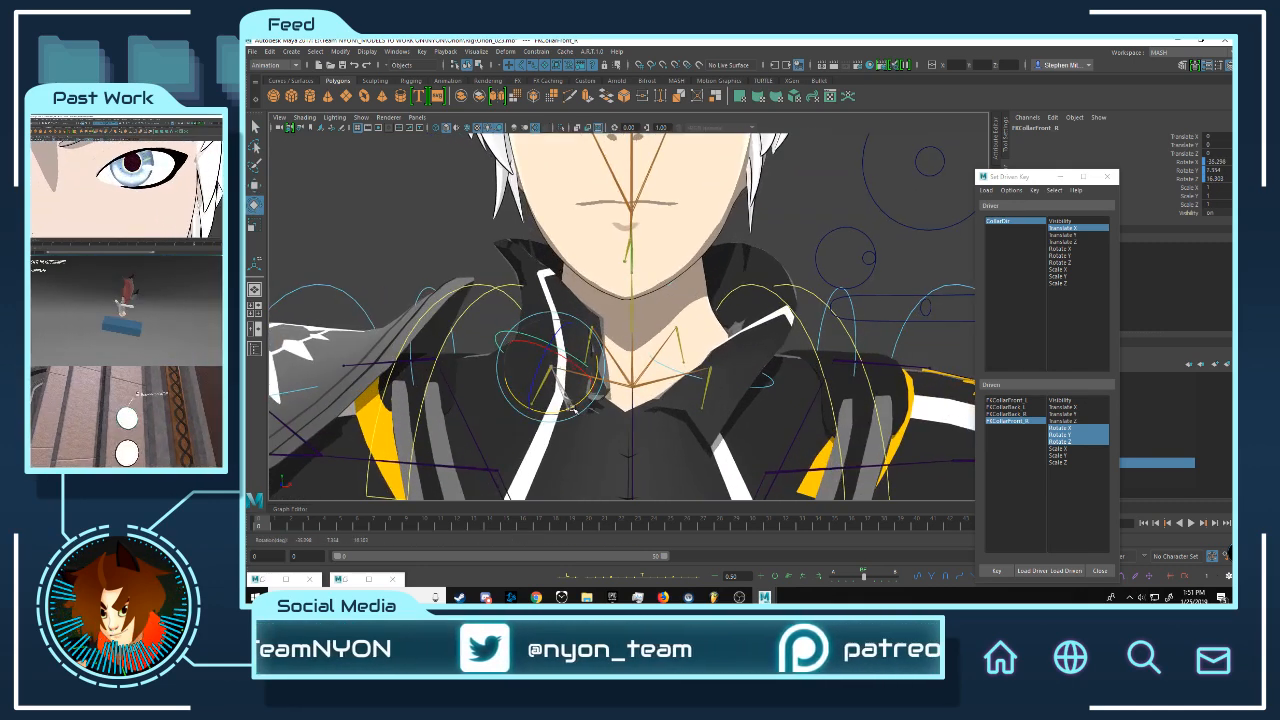
left_click_drag(515, 250, 596, 340, "alt")
left_click(1013, 422)
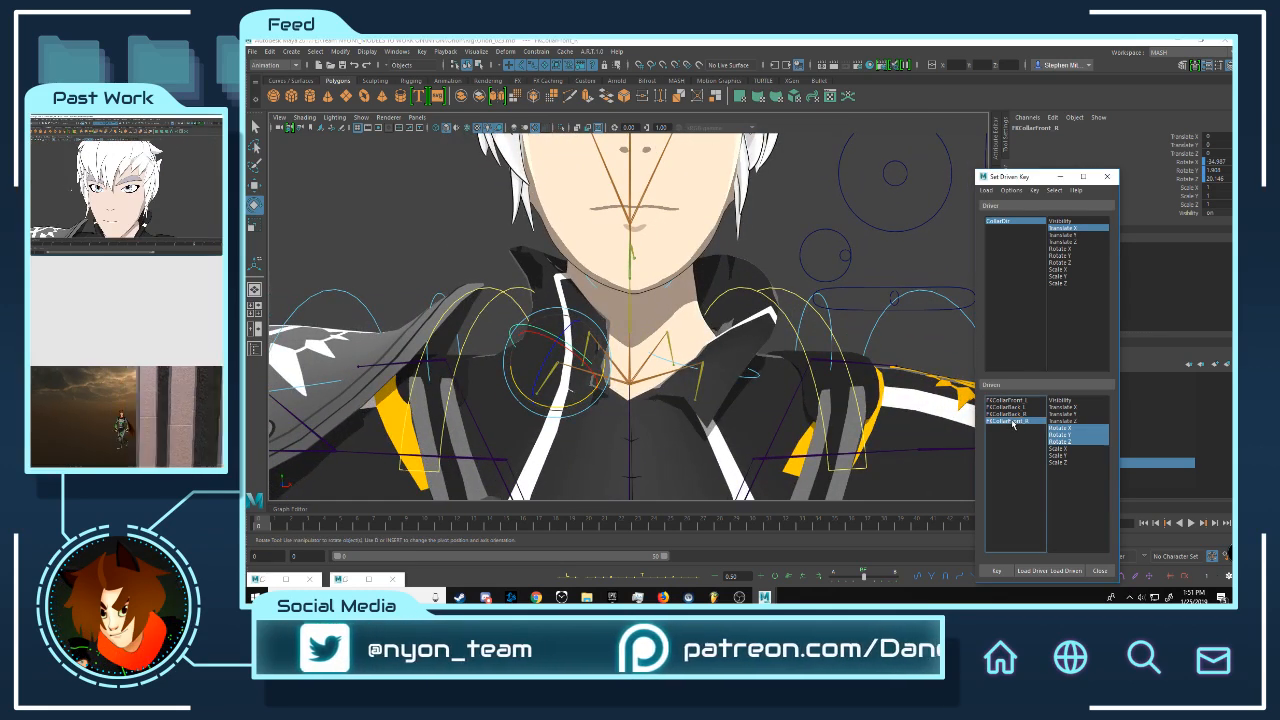
left_click(1070, 228)
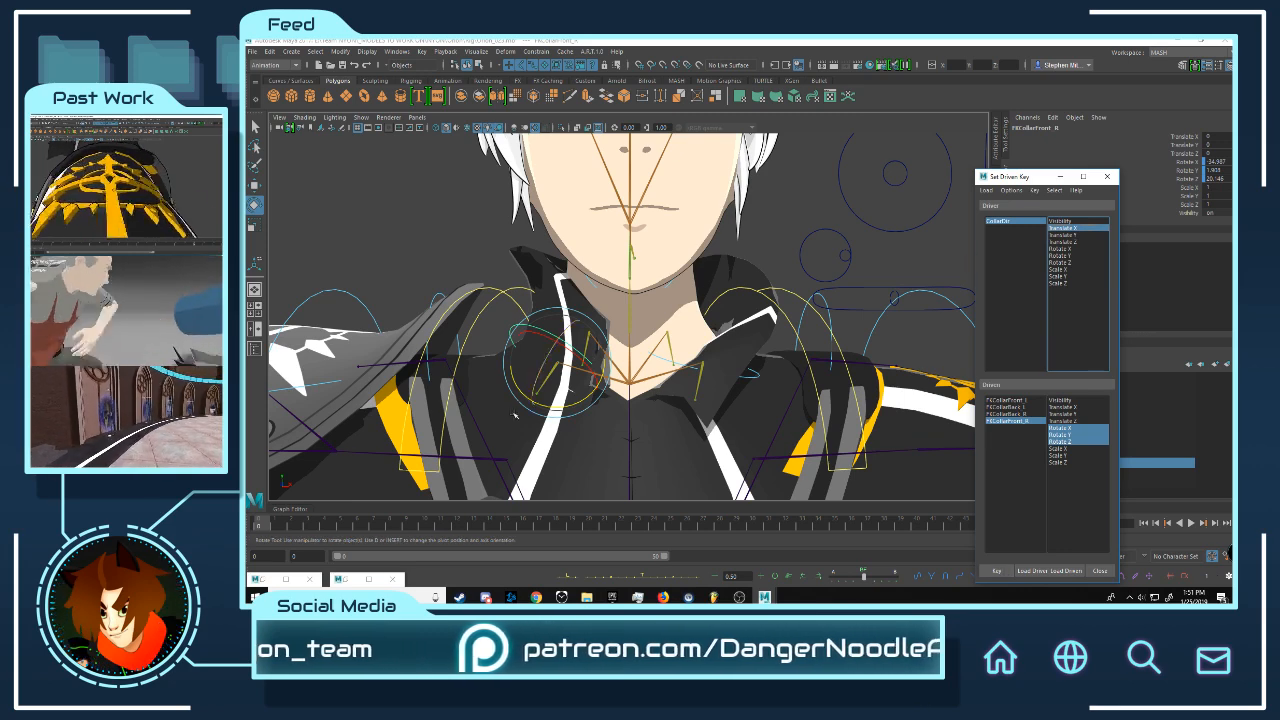
- Move the collar control's inner circle to its negative X limit and select FKCollarFront_R for rotating
left_click(849, 258)
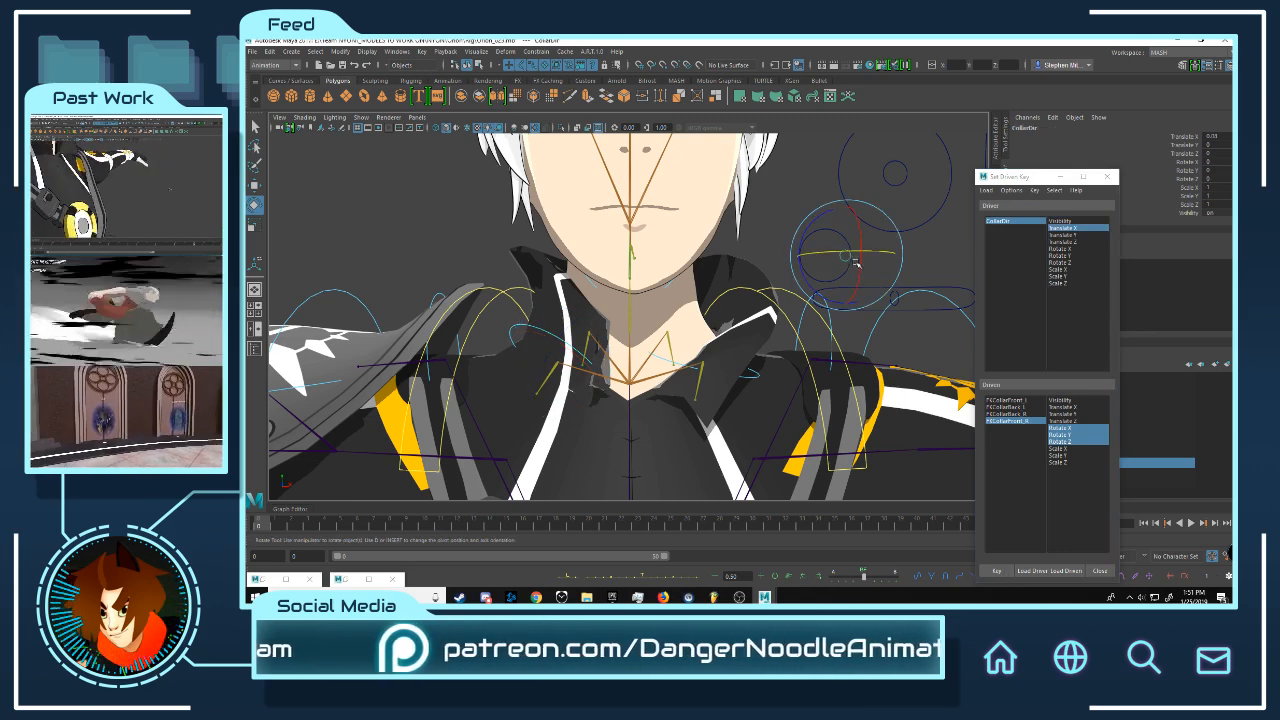
key("w")
left_click_drag(866, 258, 822, 268)
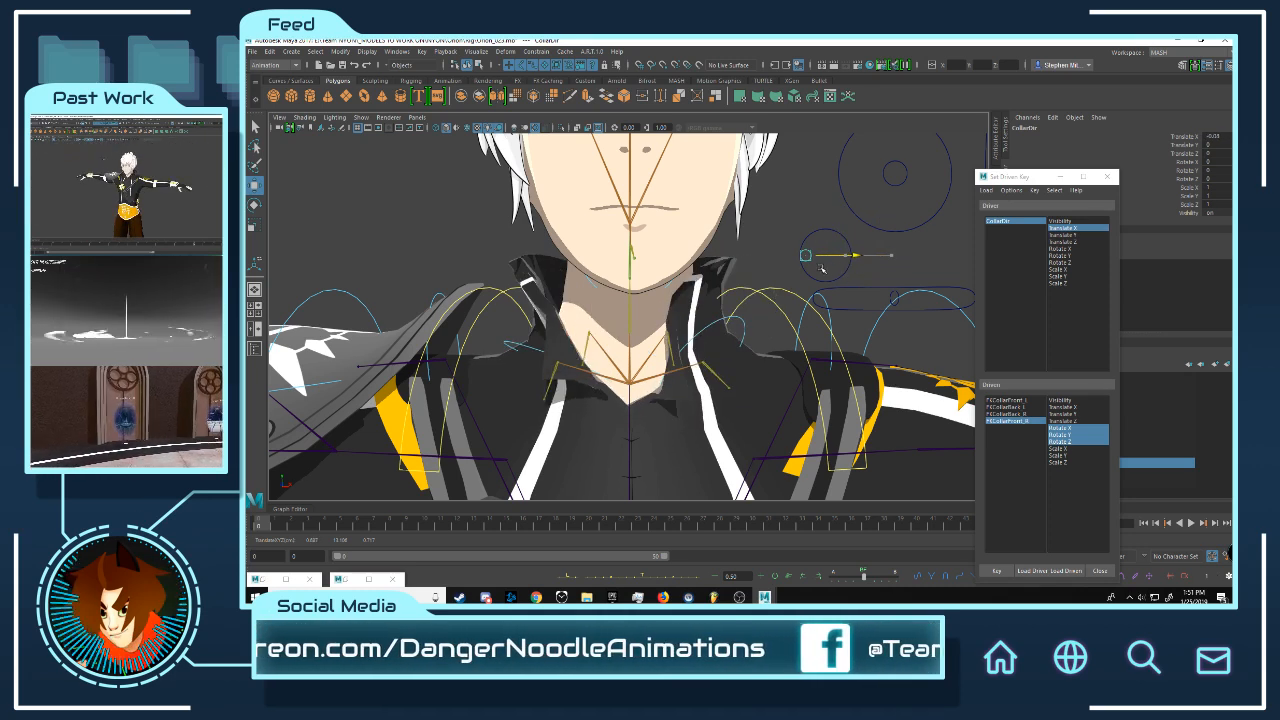
left_click(514, 346)
key("e")
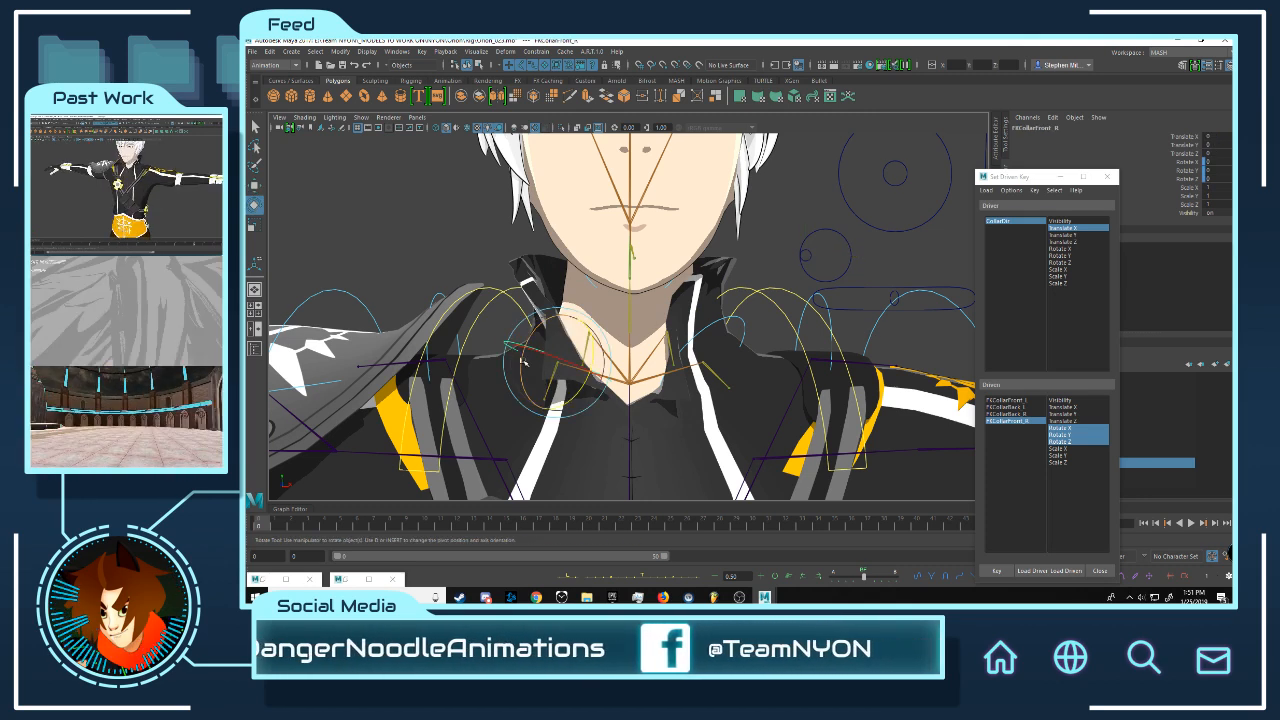
- Rotate FKCollarFront_R to about 23, 1 and -34 degrees and key it against the driver's negative Translate X
left_click_drag(522, 364, 522, 330)
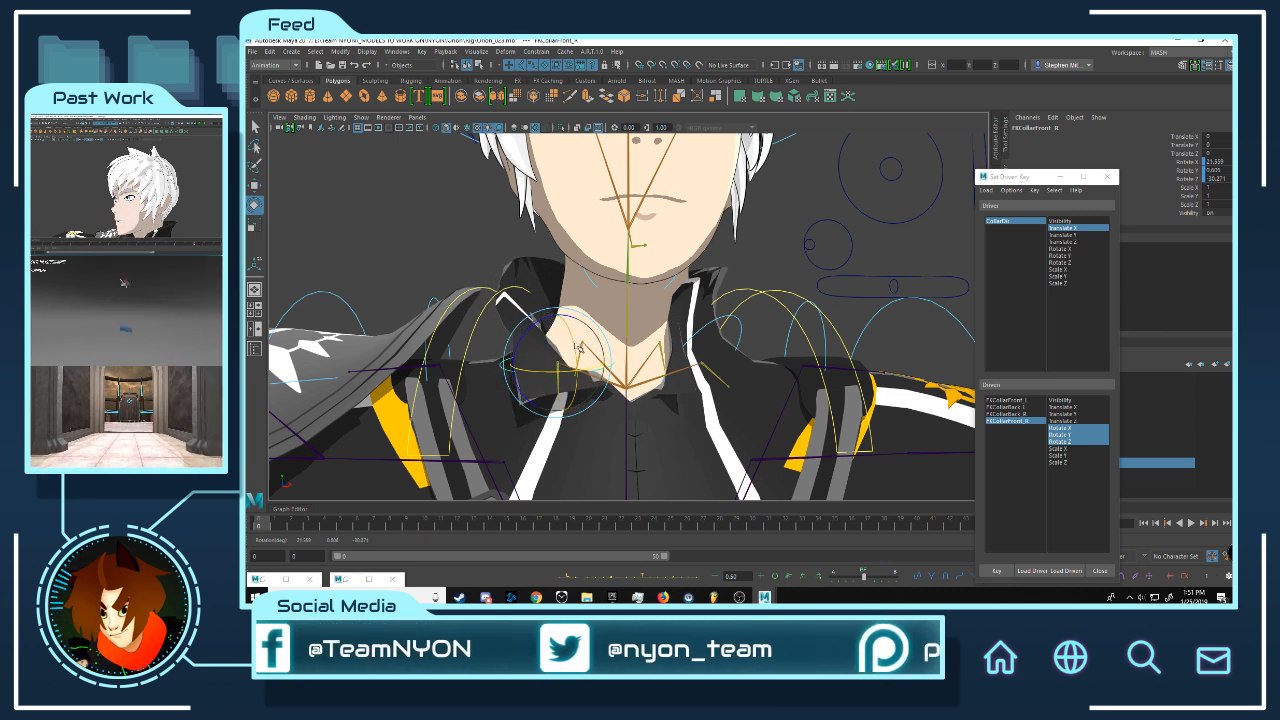
left_click_drag(531, 333, 598, 352)
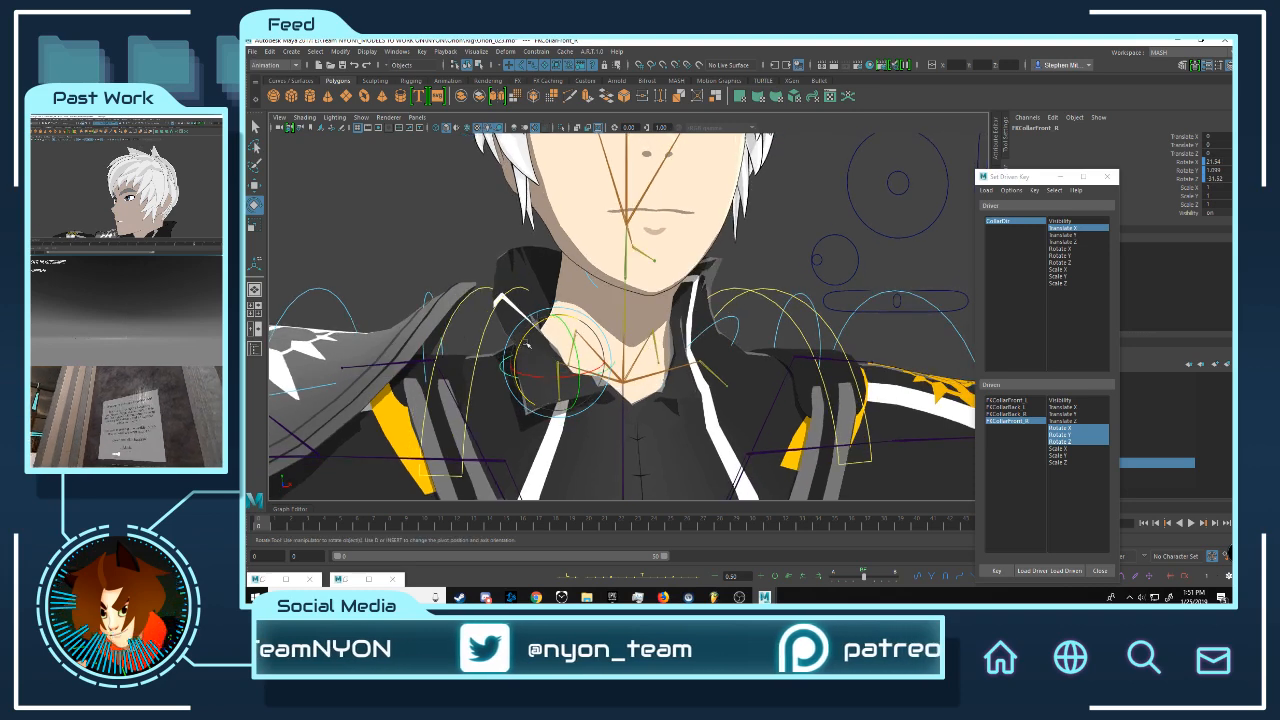
right_click_drag(598, 352, 622, 331, "alt")
middle_click_drag(622, 331, 650, 322, "alt")
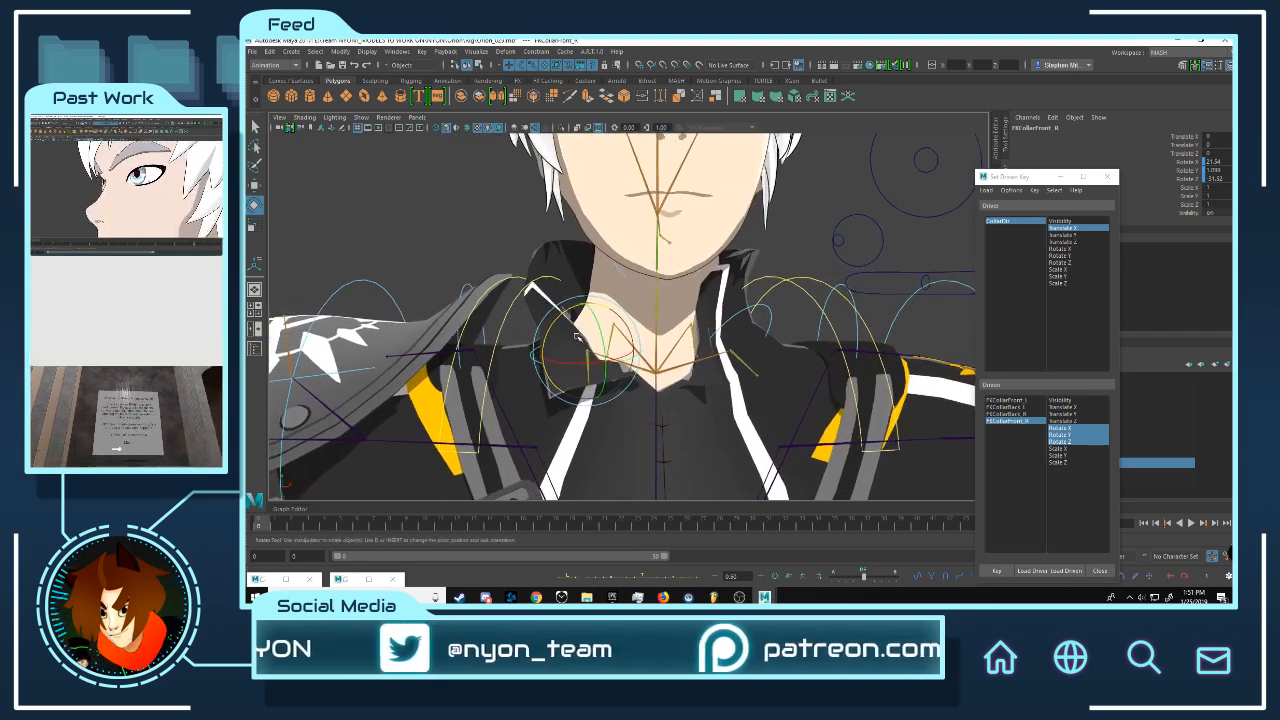
left_click_drag(650, 322, 636, 312, "alt")
mouse_move(718, 256)
left_mouse_down("alt")
mouse_move(832, 264)
mouse_move(712, 261)
mouse_move(674, 277)
mouse_move(714, 273)
left_mouse_up("alt")
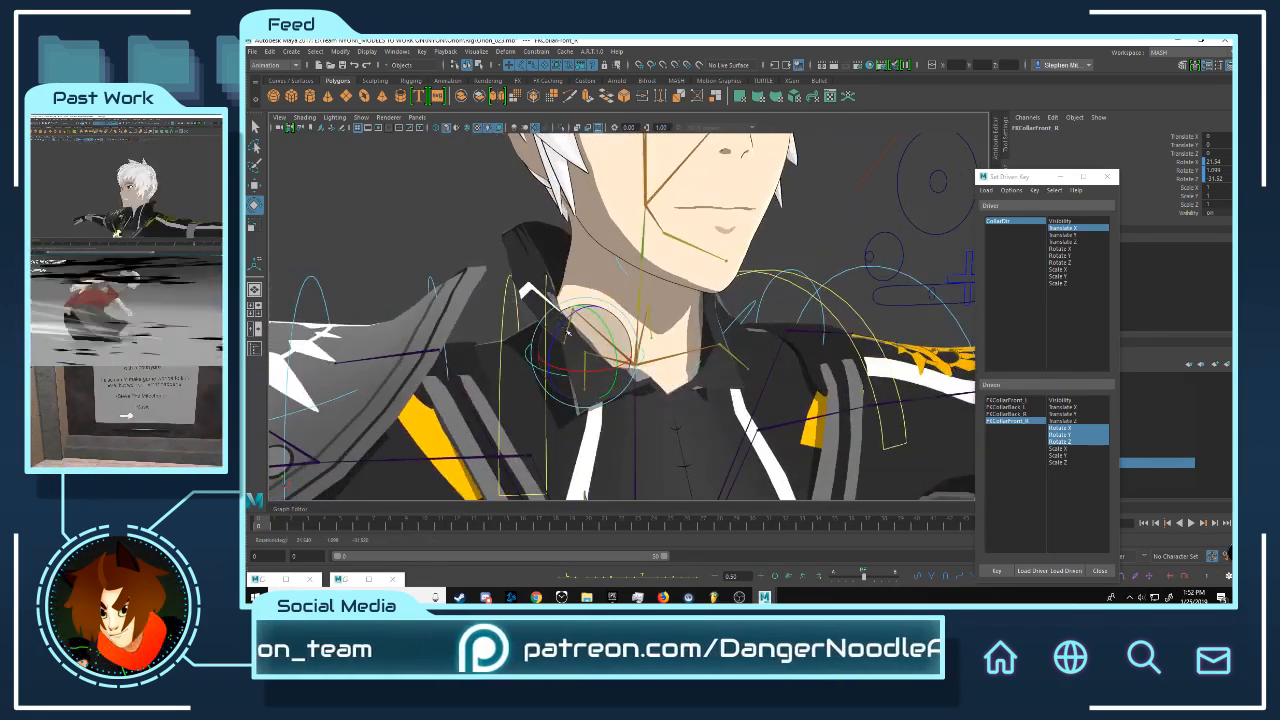
left_click_drag(568, 331, 596, 323)
mouse_move(596, 323)
left_mouse_down("alt")
mouse_move(575, 317)
mouse_move(602, 313)
mouse_move(580, 318)
left_mouse_up("alt")
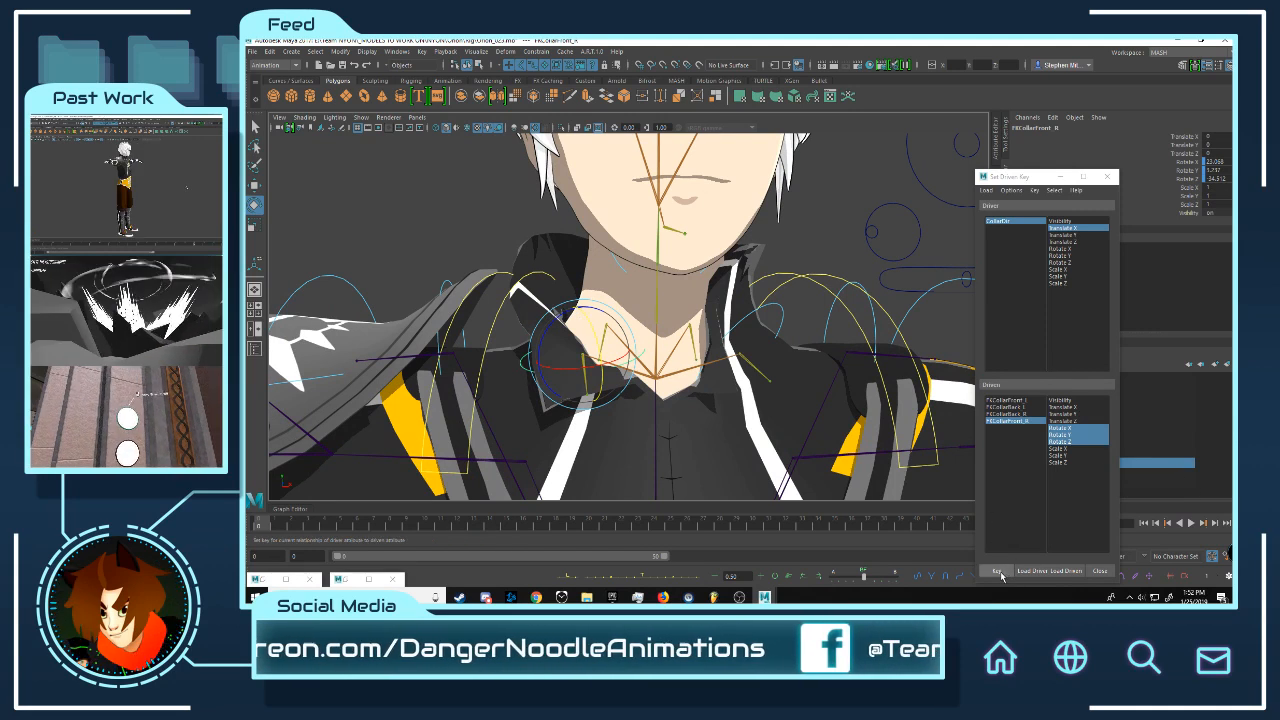
- Test the collar control toward positive X and examine the front right collar tip closely for clipping
left_click(893, 232)
key("w")
left_click_drag(895, 232, 962, 238)
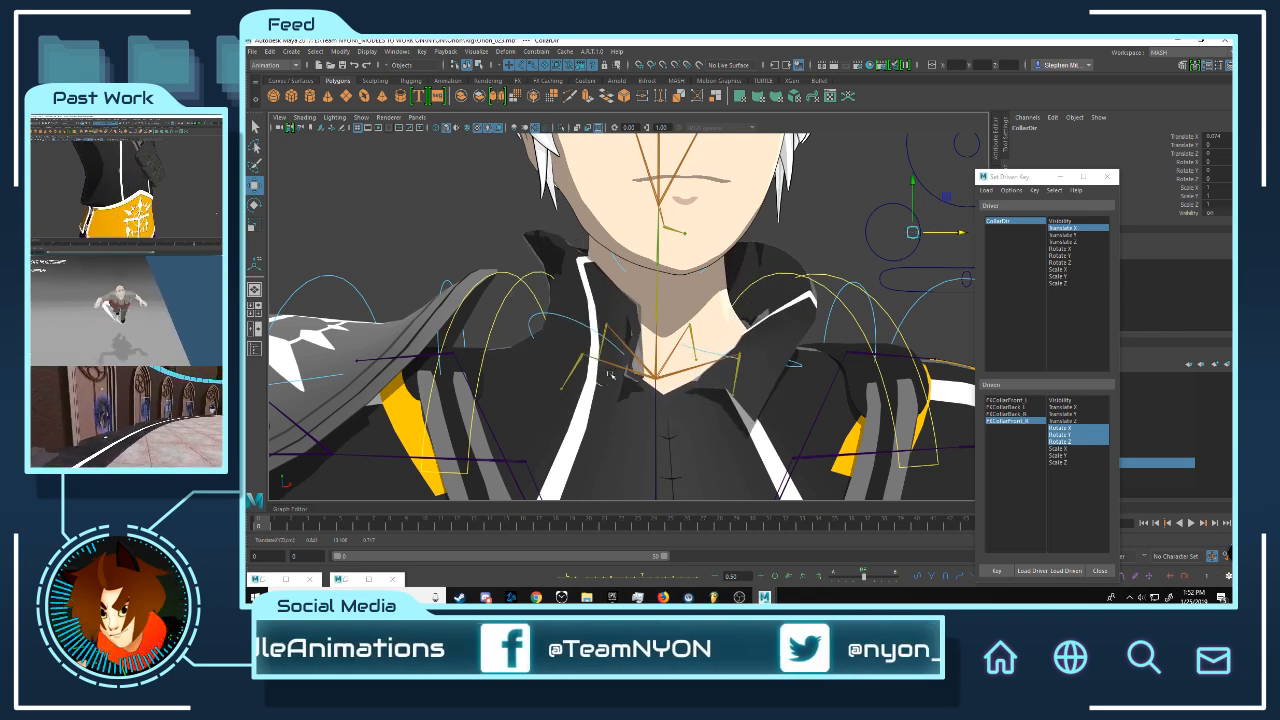
right_click_drag(611, 375, 638, 398, "alt")
middle_click_drag(600, 438, 648, 346, "alt")
right_click_drag(648, 346, 657, 374, "alt")
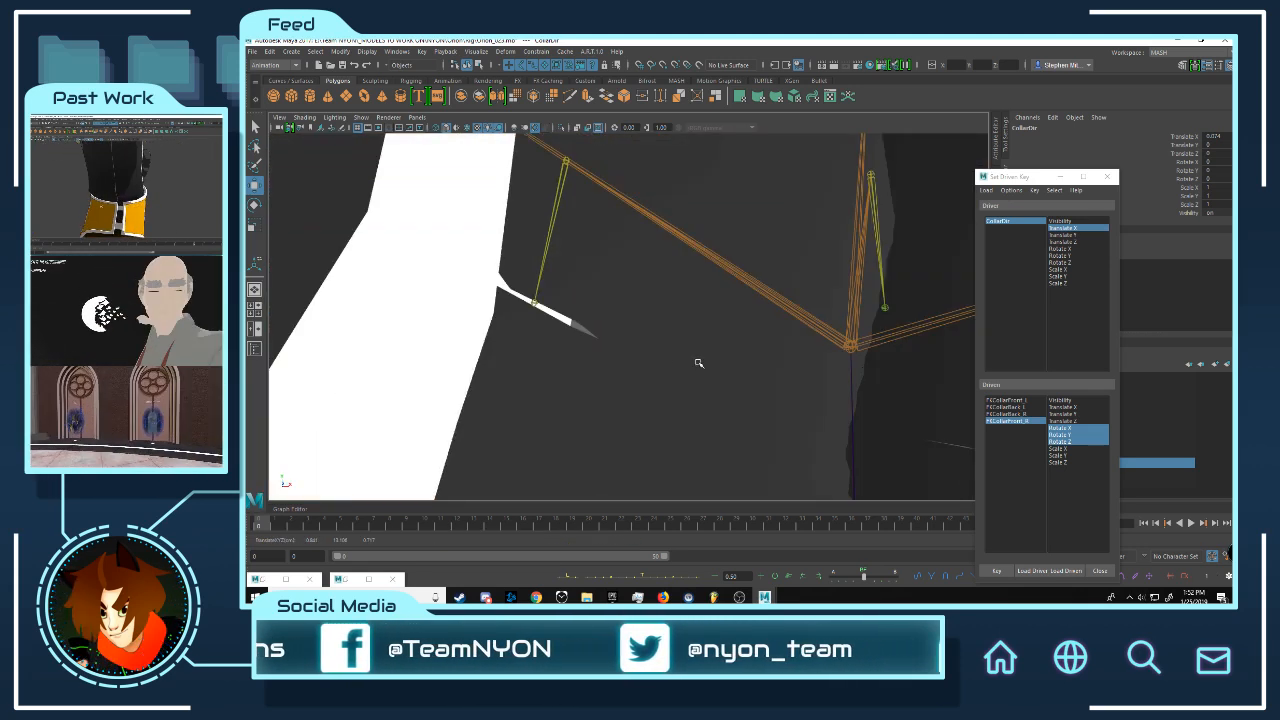
middle_click_drag(699, 363, 702, 365)
right_click_drag(710, 366, 683, 346, "alt")
left_click(722, 317)
left_click_drag(722, 317, 620, 298, "alt")
left_click(620, 298)
- Undo the test move and FKCollarFront_R's keyed rotation at the driver's negative limit
key("ctrl+z")
key("ctrl+z")
key("ctrl+z")
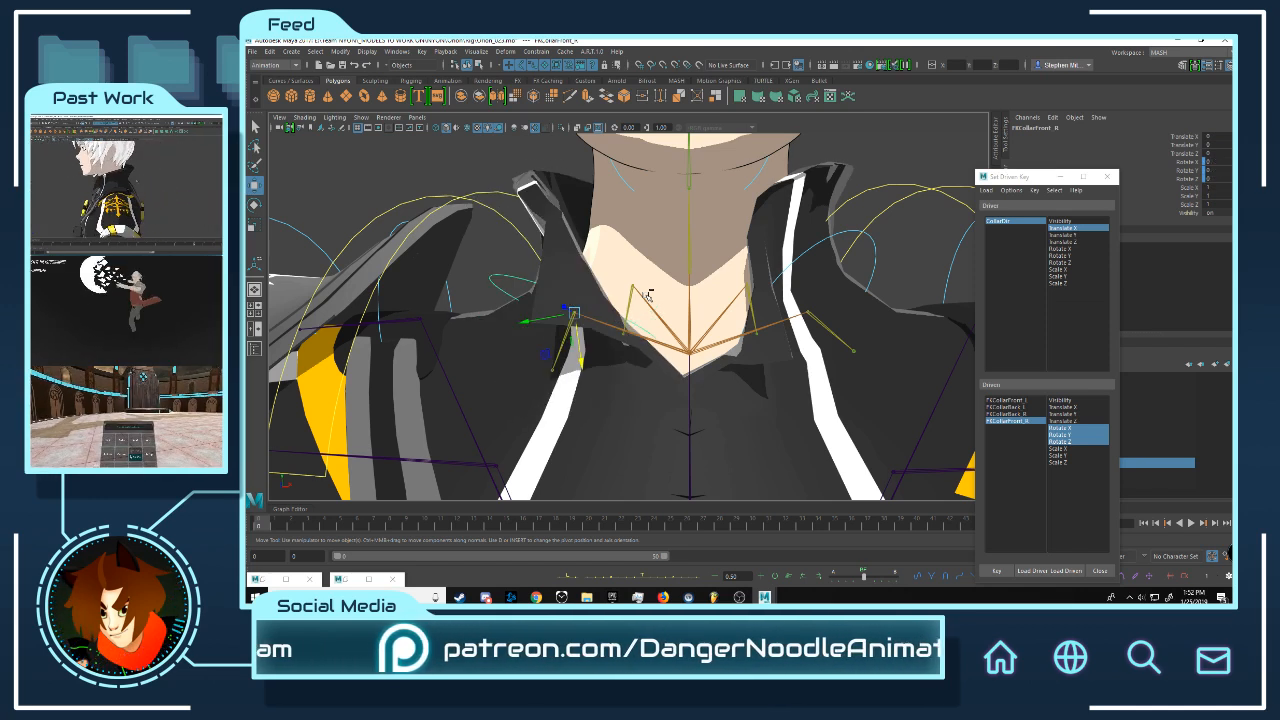
key("ctrl+z")
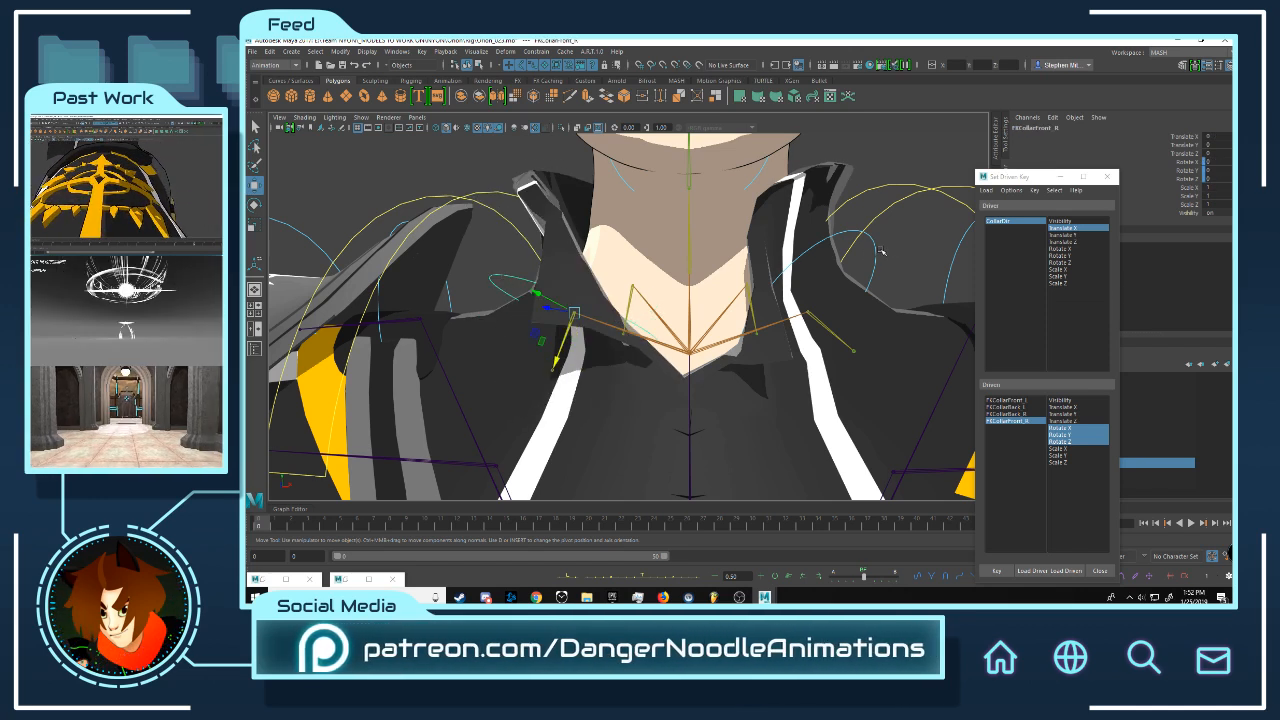
- With the collar control at its positive X limit, rotate FKCollarFront_R to about -29, 1.5 and 15.4 degrees and key it
right_click_drag(882, 252, 854, 251, "alt")
left_click_drag(873, 149, 912, 206)
left_click_drag(706, 292, 557, 311, "alt")
left_click(496, 268)
key("e")
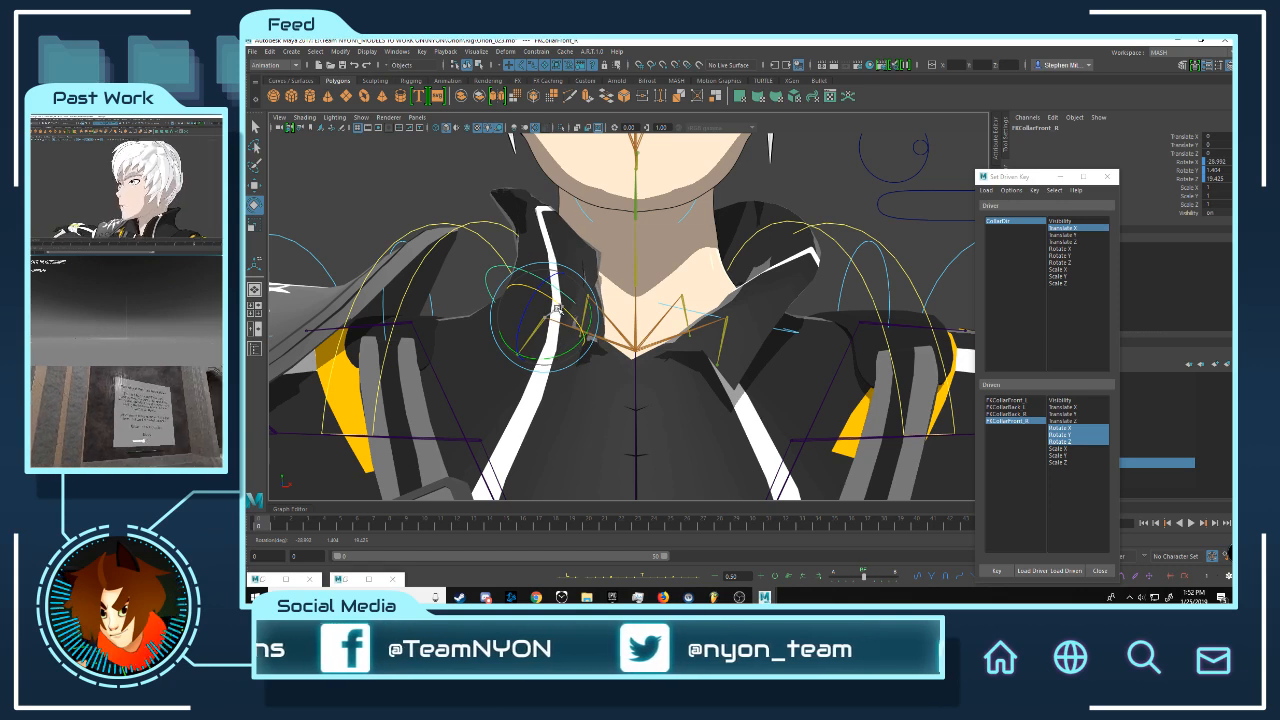
left_click(996, 573)
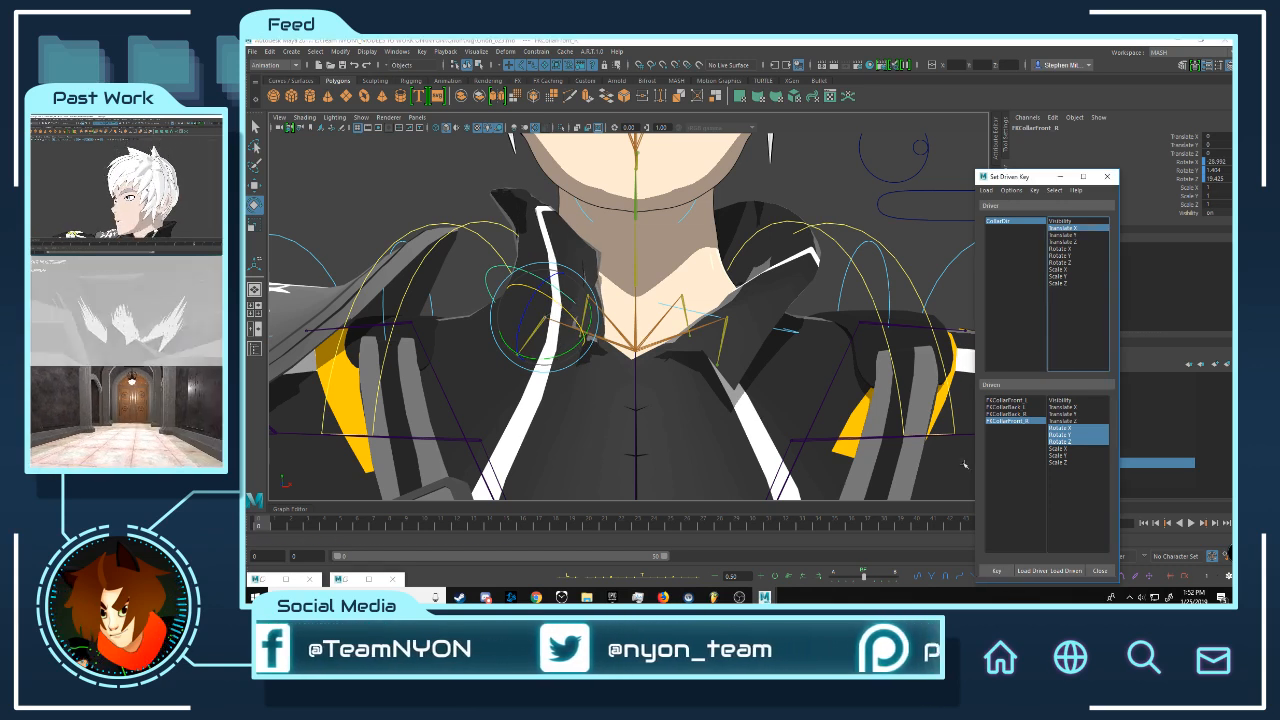
- Return the collar control to its negative X limit and select FKCollarFront_R with the Rotate tool
left_click(913, 158)
key("w")
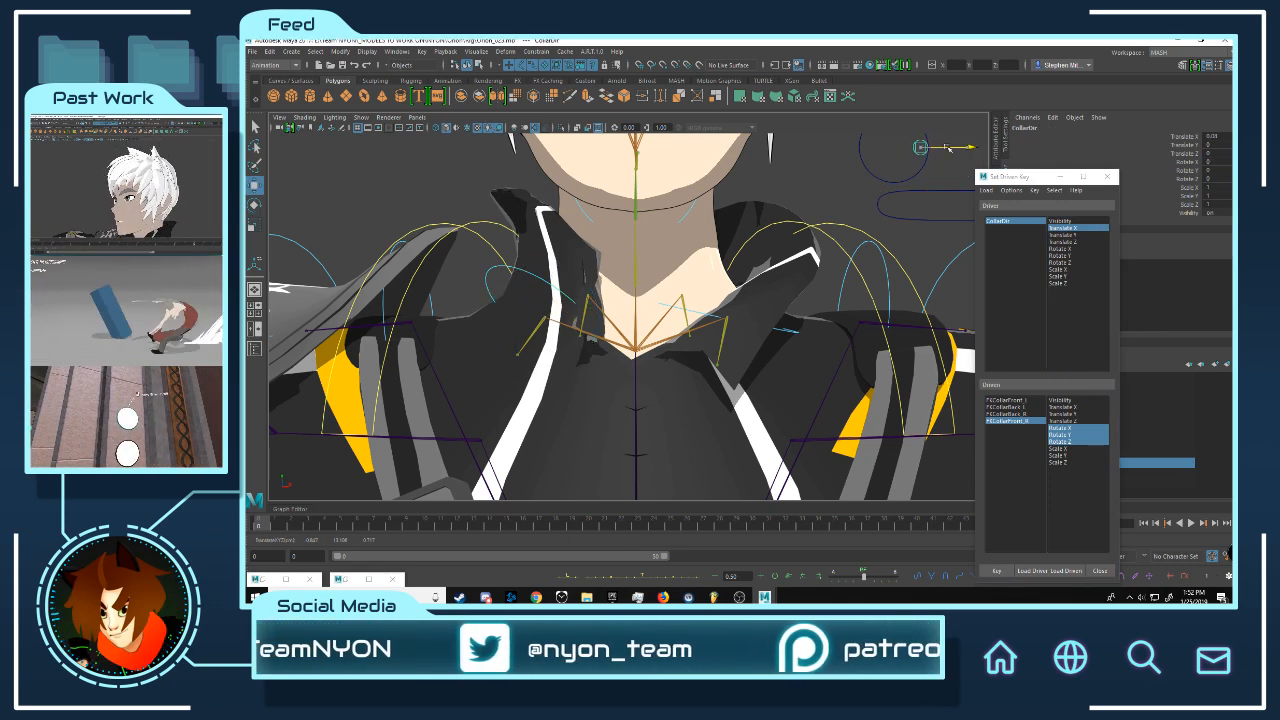
left_click_drag(913, 158, 901, 196)
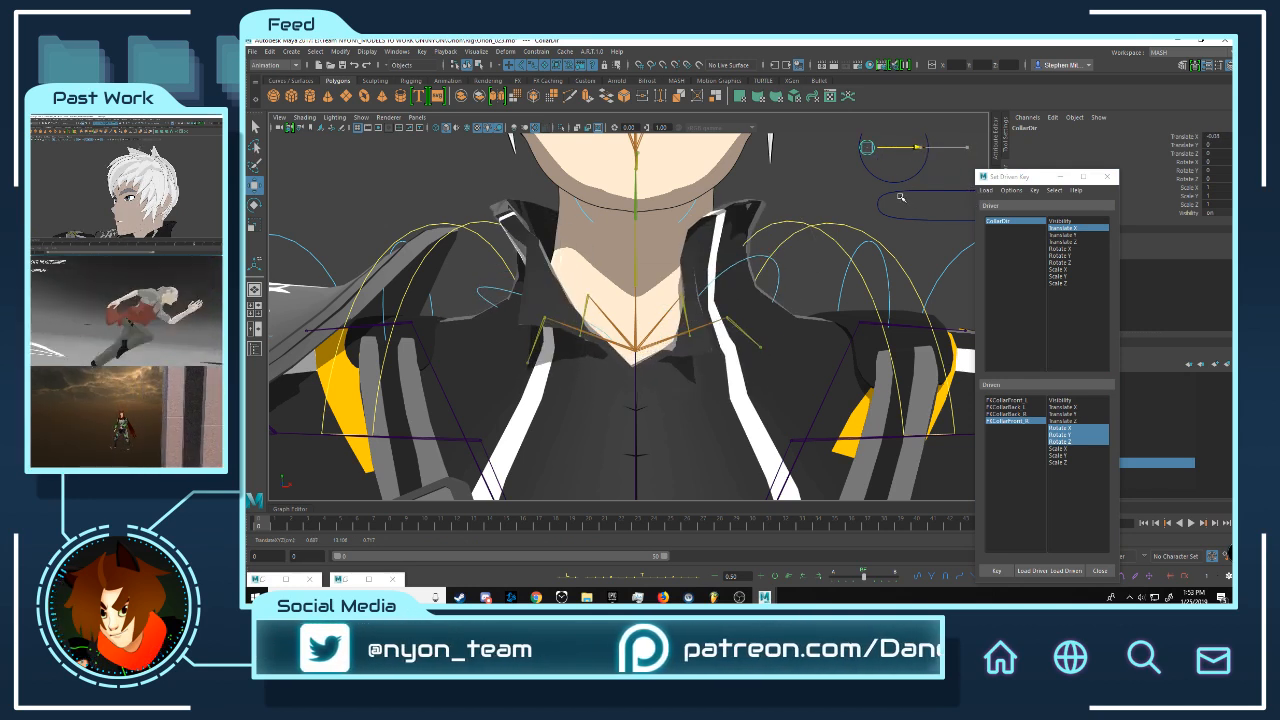
left_click_drag(541, 320, 541, 308, "alt")
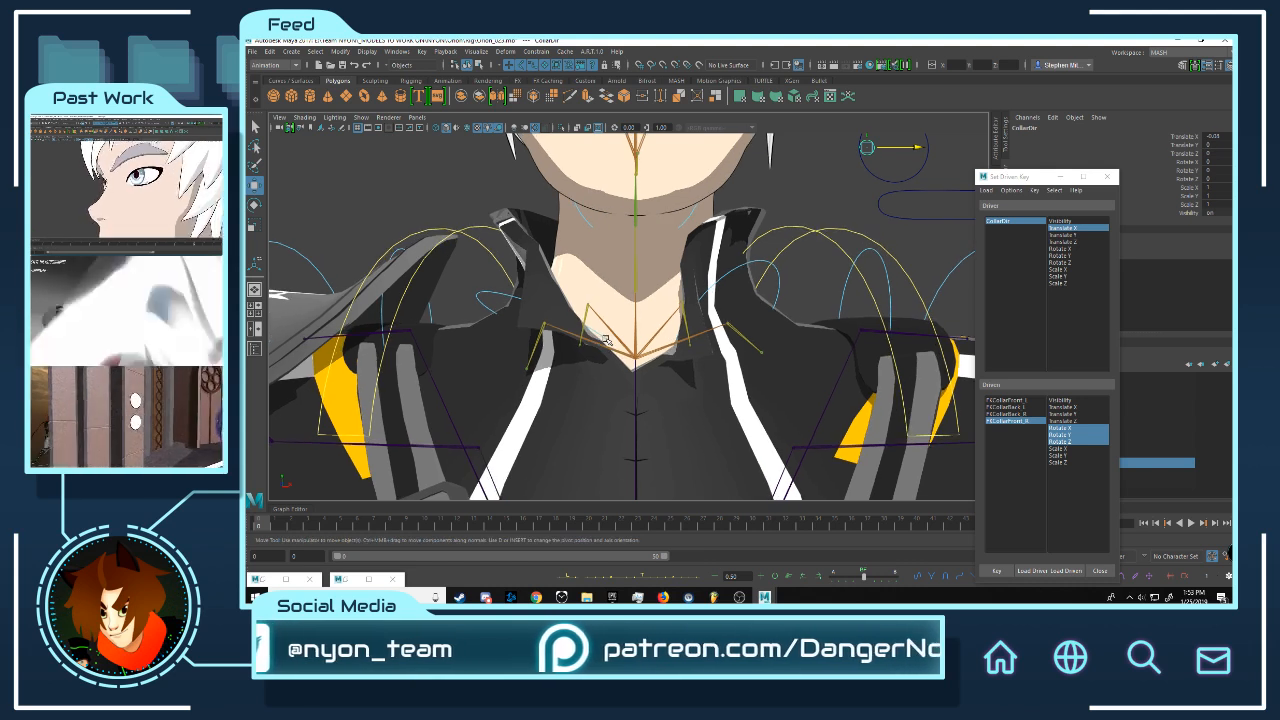
key("q")
left_click(497, 292)
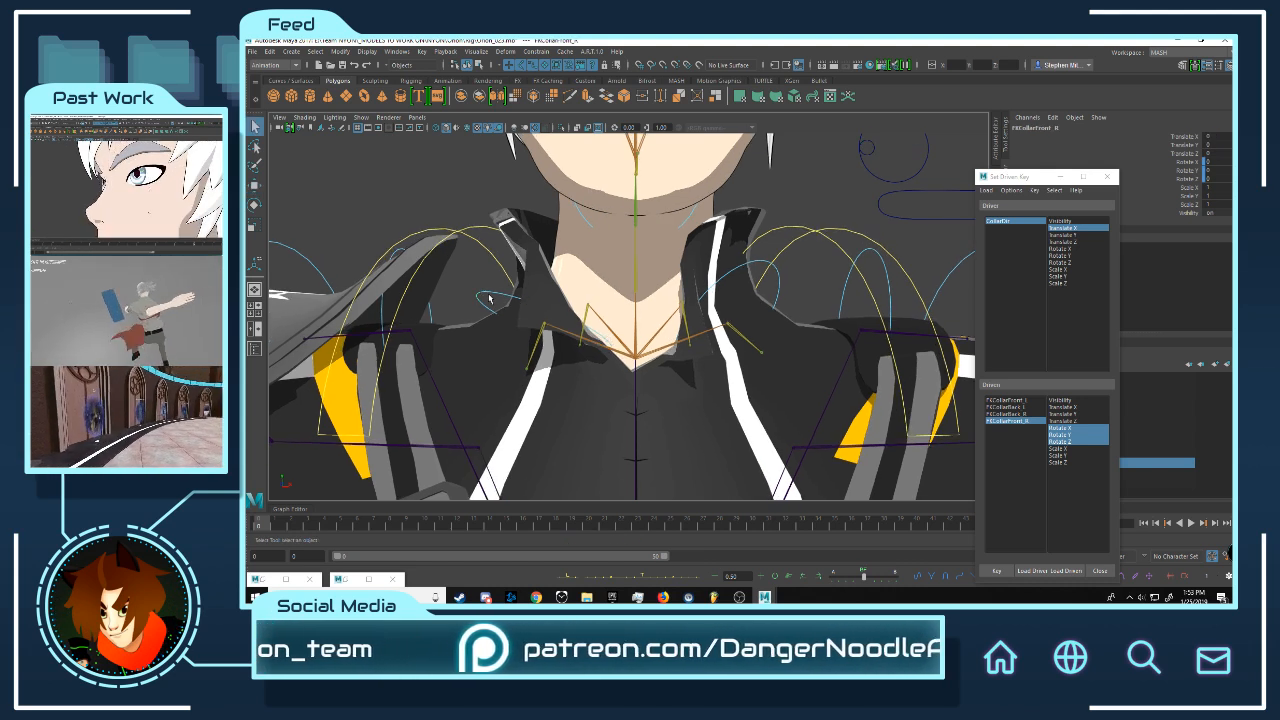
key("e")
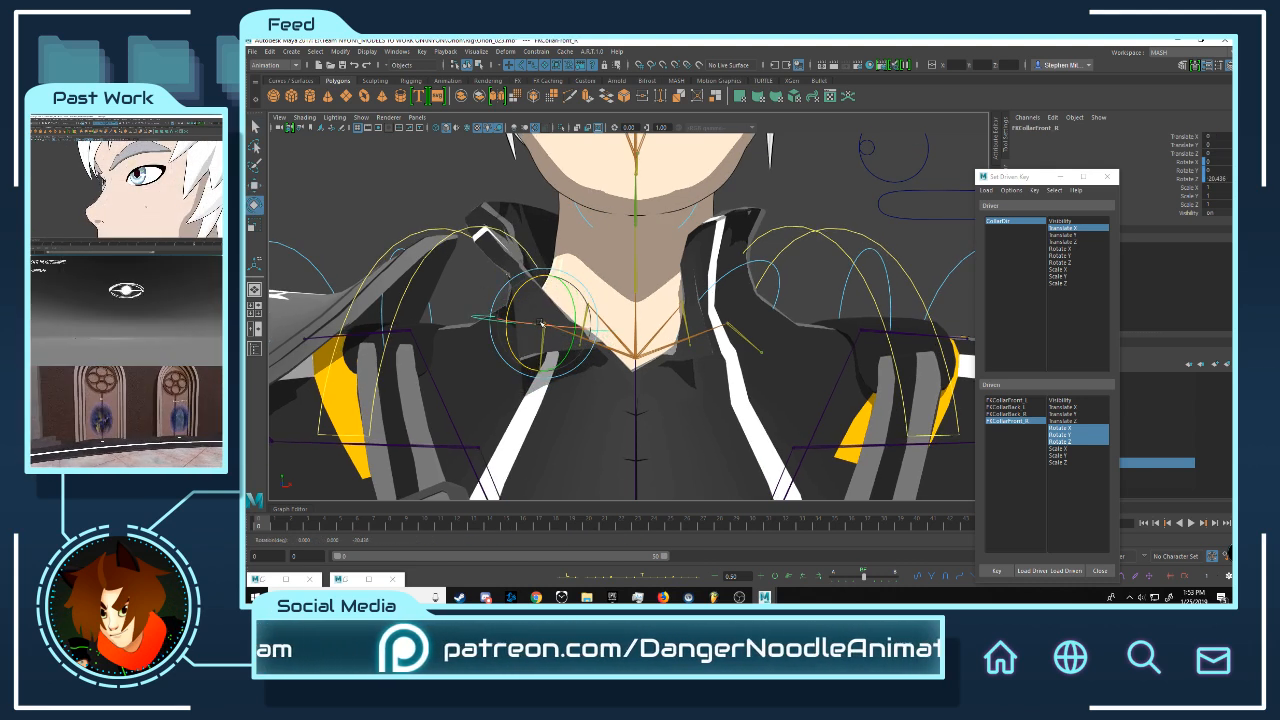
- Rotate FKCollarFront_R to about 12 degrees in X and -30 degrees in Z for the driver's negative X pose
left_click_drag(507, 302, 567, 302)
left_click_drag(652, 312, 620, 311, "alt")
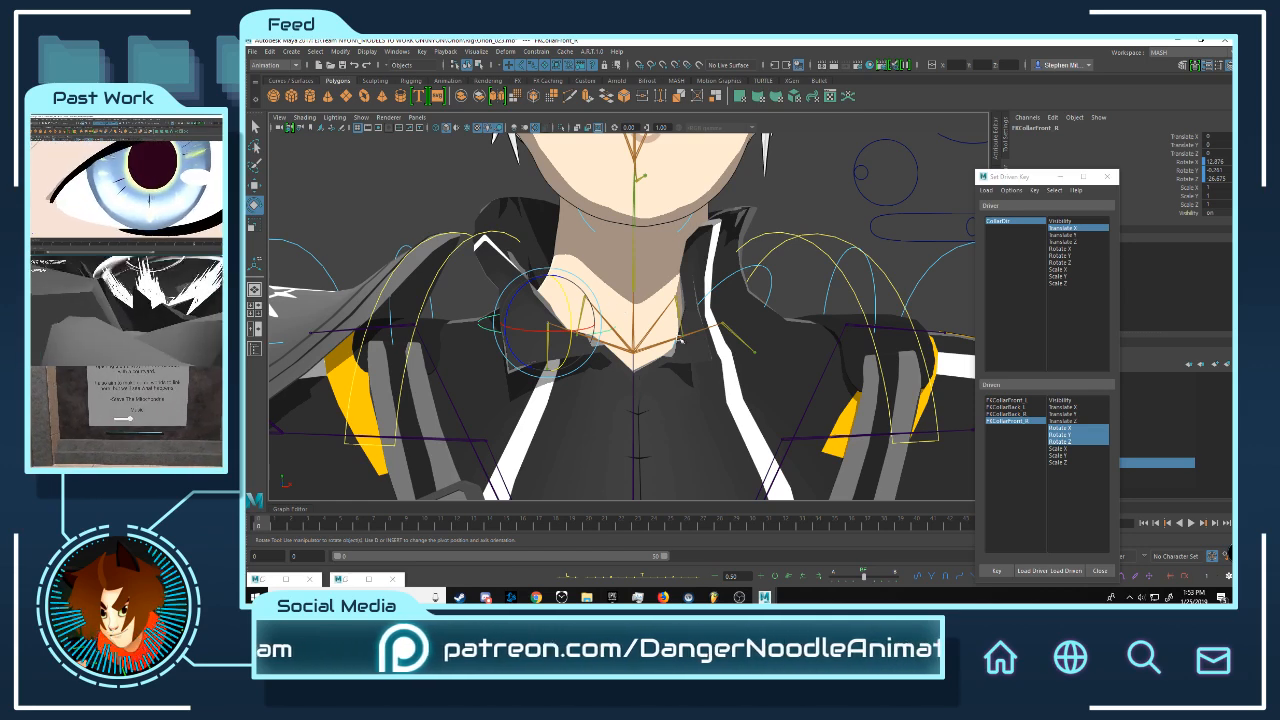
scroll(744, 285, "down", 3)
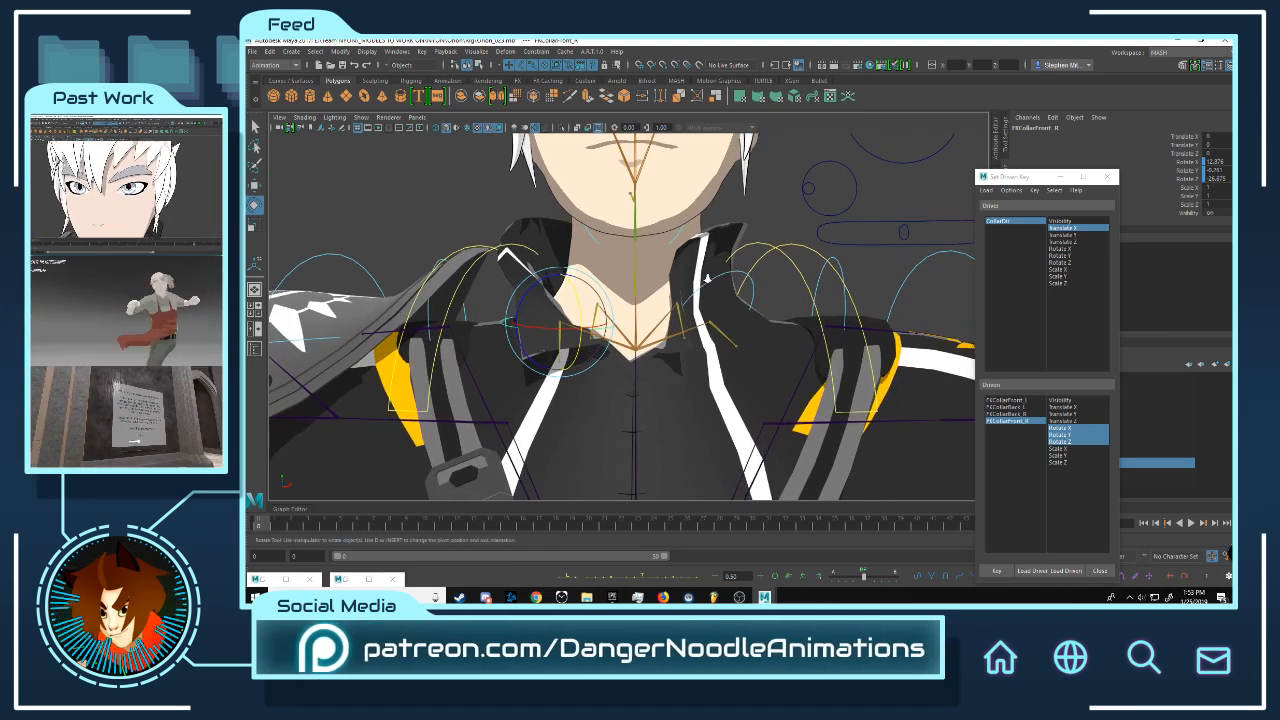
scroll(700, 281, "up", 5)
left_click_drag(590, 299, 686, 322, "alt")
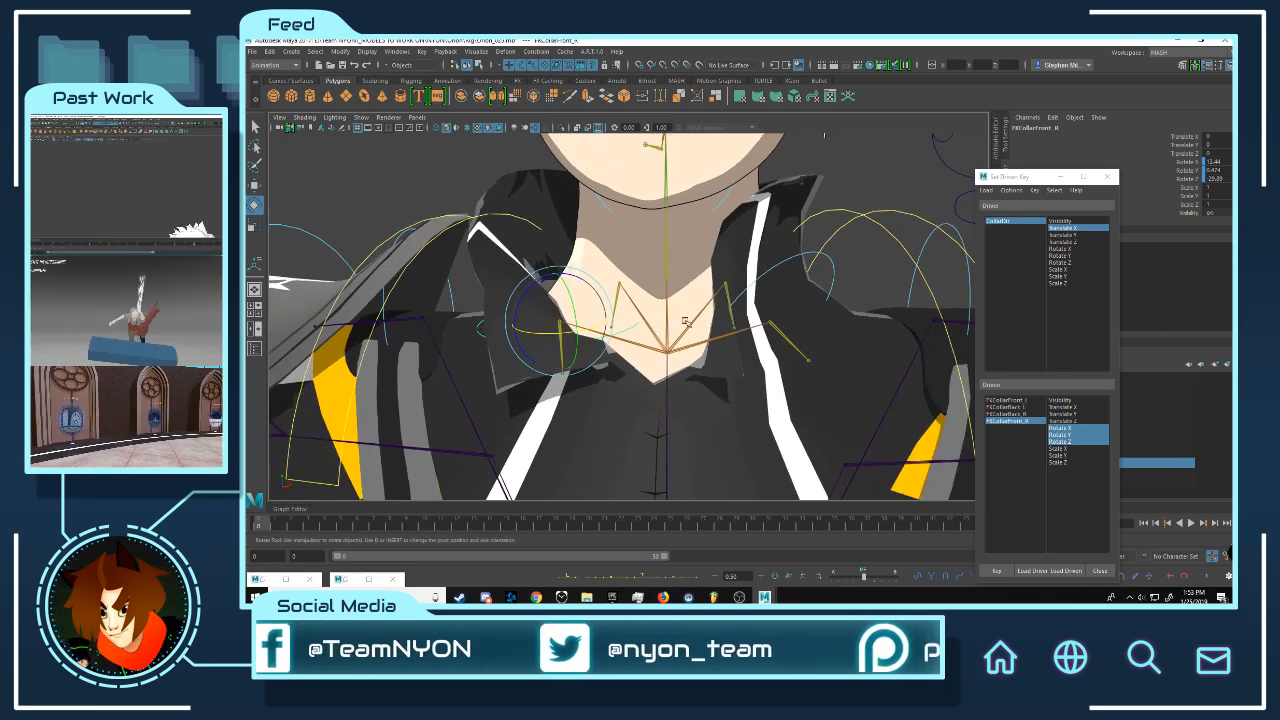
- Key FKCollarFront_R's Rotate X, Y and Z against CollarDir's Translate X for the current collar pose
scroll(835, 230, "down", 3)
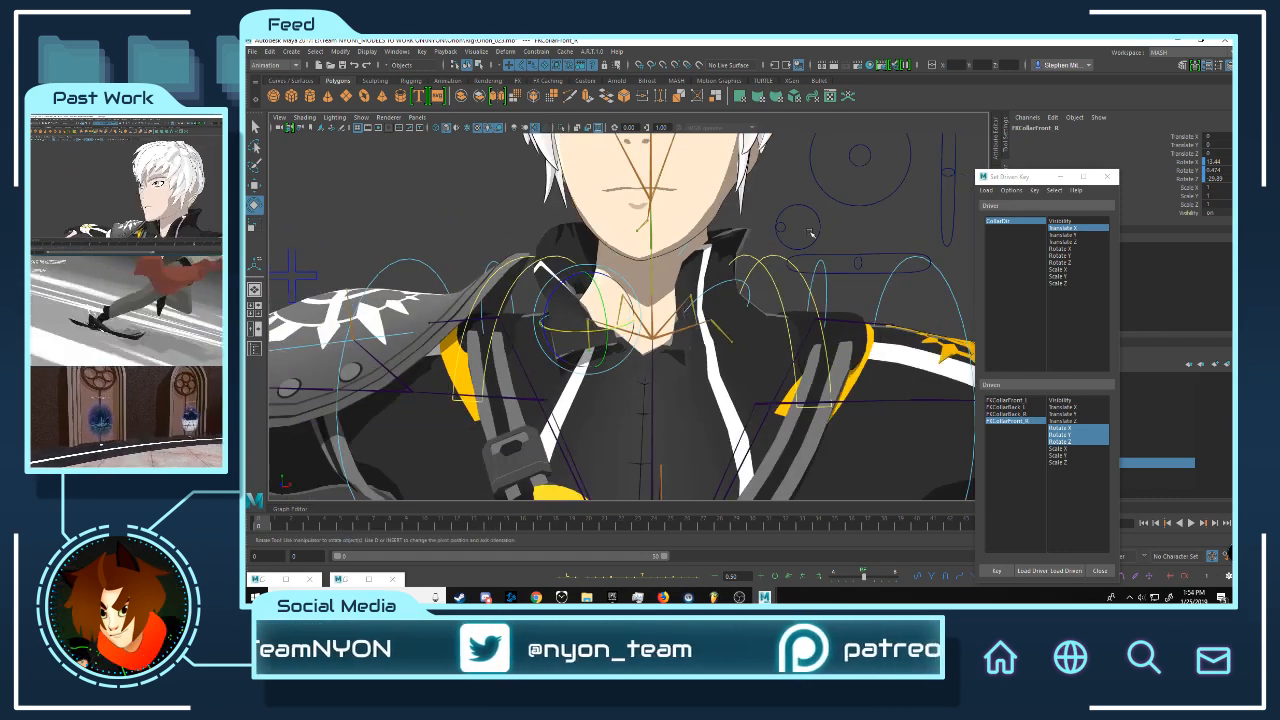
scroll(825, 230, "up", 1)
left_click(994, 573)
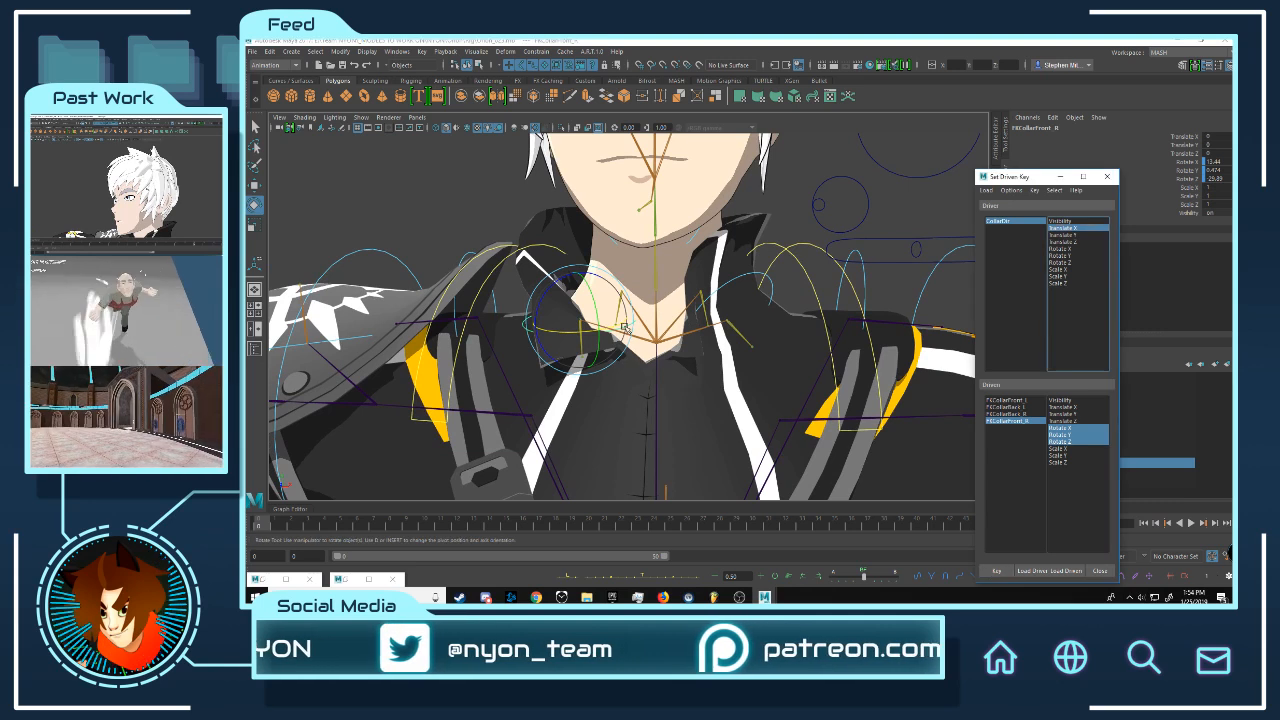
- Test the collar by moving the CollarDir control sideways, undo the trial move, and reset its Translate X to 0
left_click_drag(736, 375, 727, 371, "alt")
left_click(812, 197)
key("w")
left_click_drag(864, 196, 906, 234)
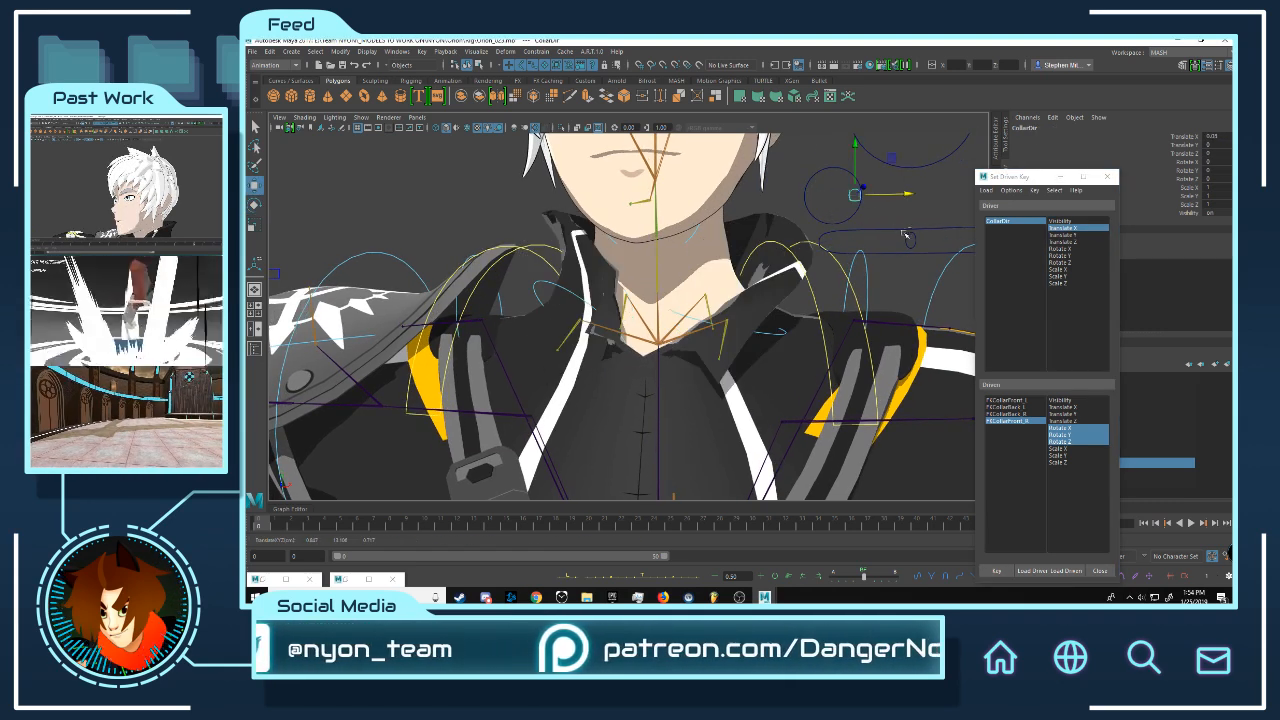
key("ctrl+z")
left_click(1222, 135)
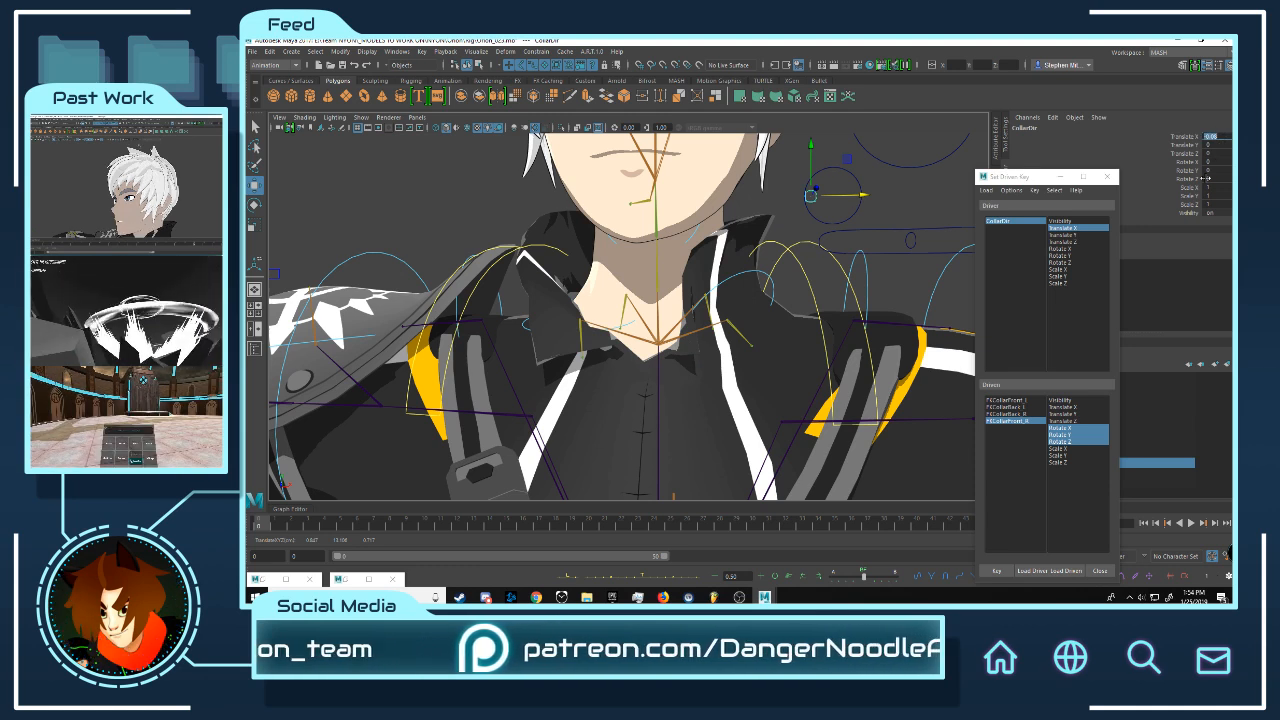
type("0")
key("Return")
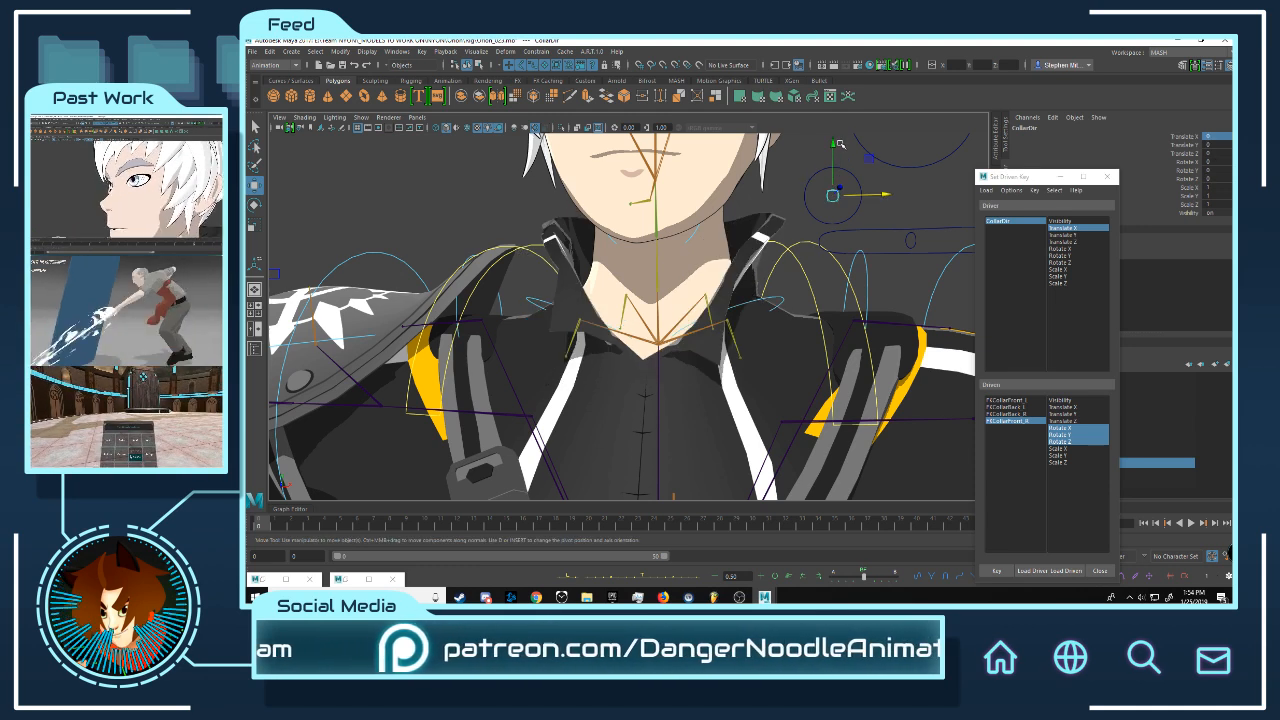
- Examine the neutral collar from several angles around the neck and try moving the CollarDir control, undoing the trial
left_click_drag(868, 317, 900, 322, "alt")
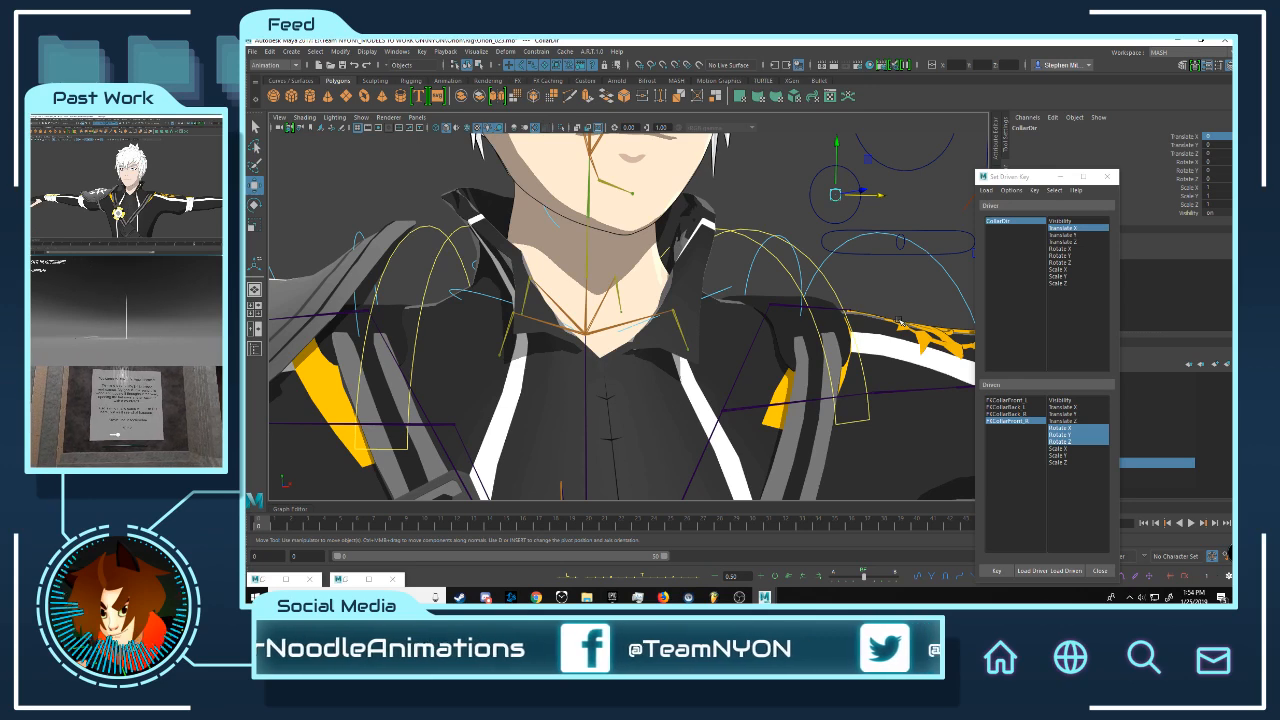
left_click_drag(779, 279, 686, 273, "alt")
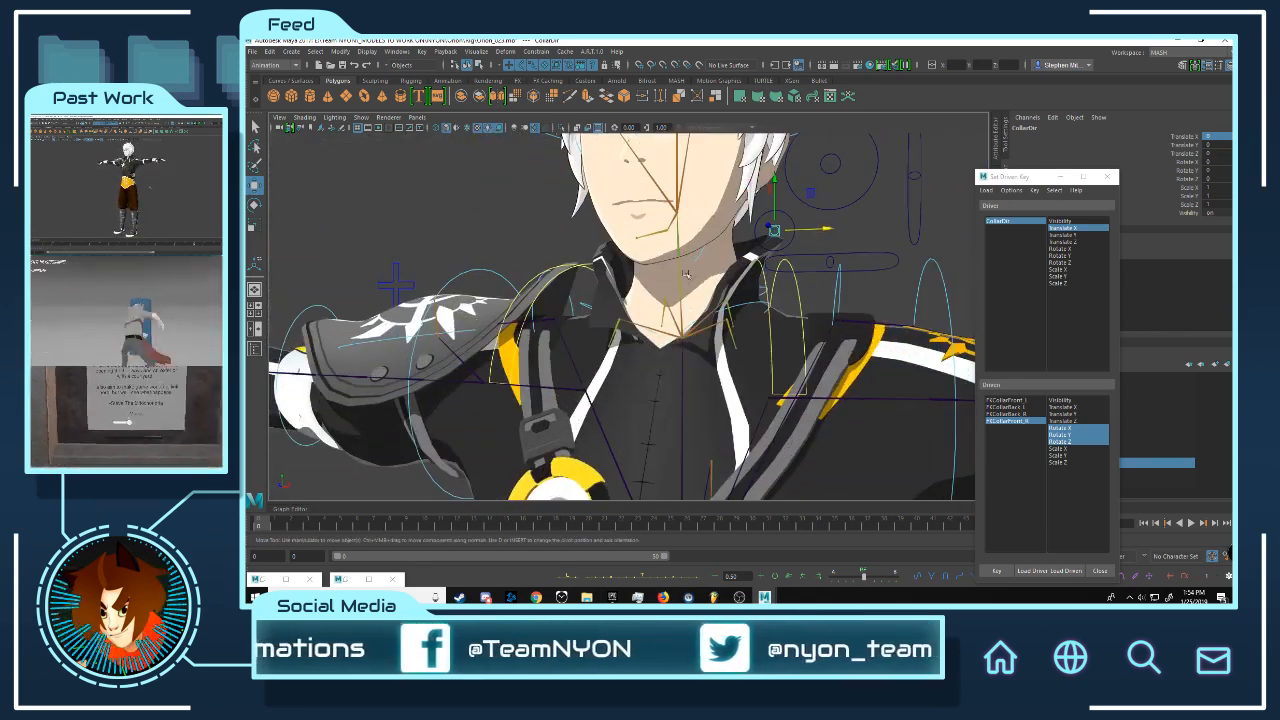
scroll(762, 302, "down", 5)
scroll(777, 302, "up", 5)
left_click_drag(600, 288, 661, 278, "alt")
right_click_drag(661, 278, 703, 280, "alt")
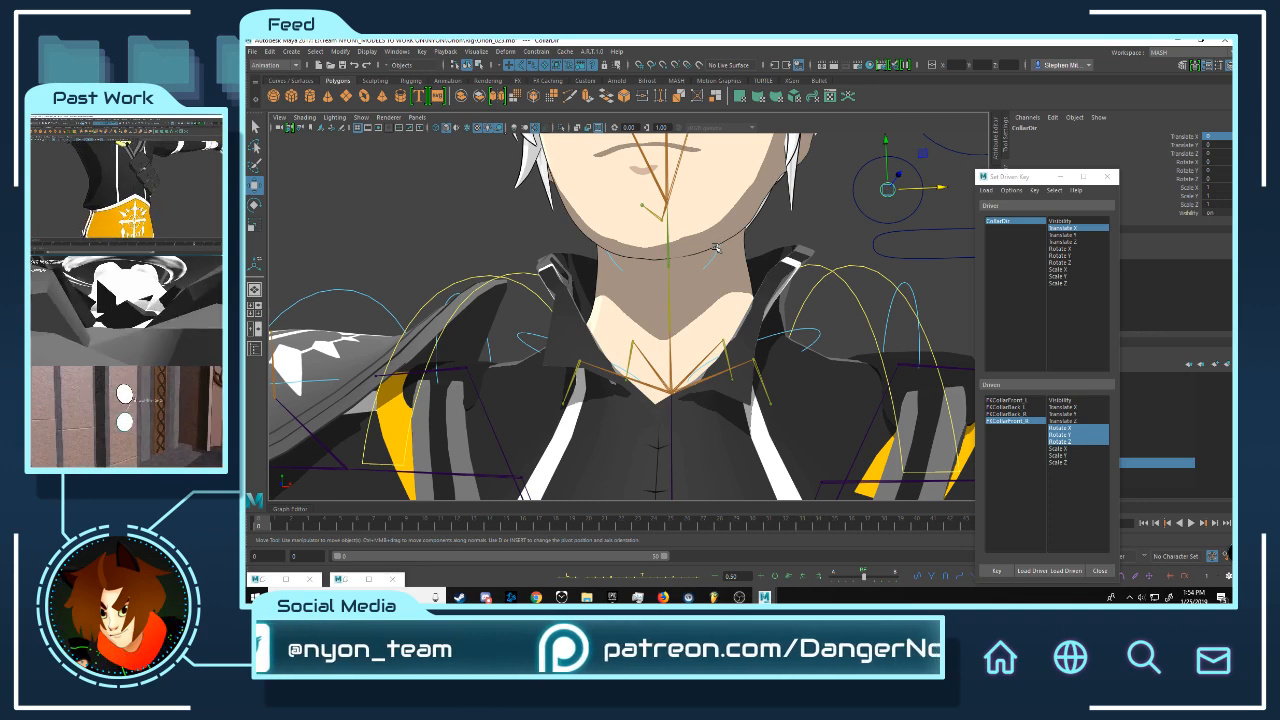
right_click_drag(795, 294, 762, 296, "alt")
left_click_drag(762, 296, 725, 323, "alt")
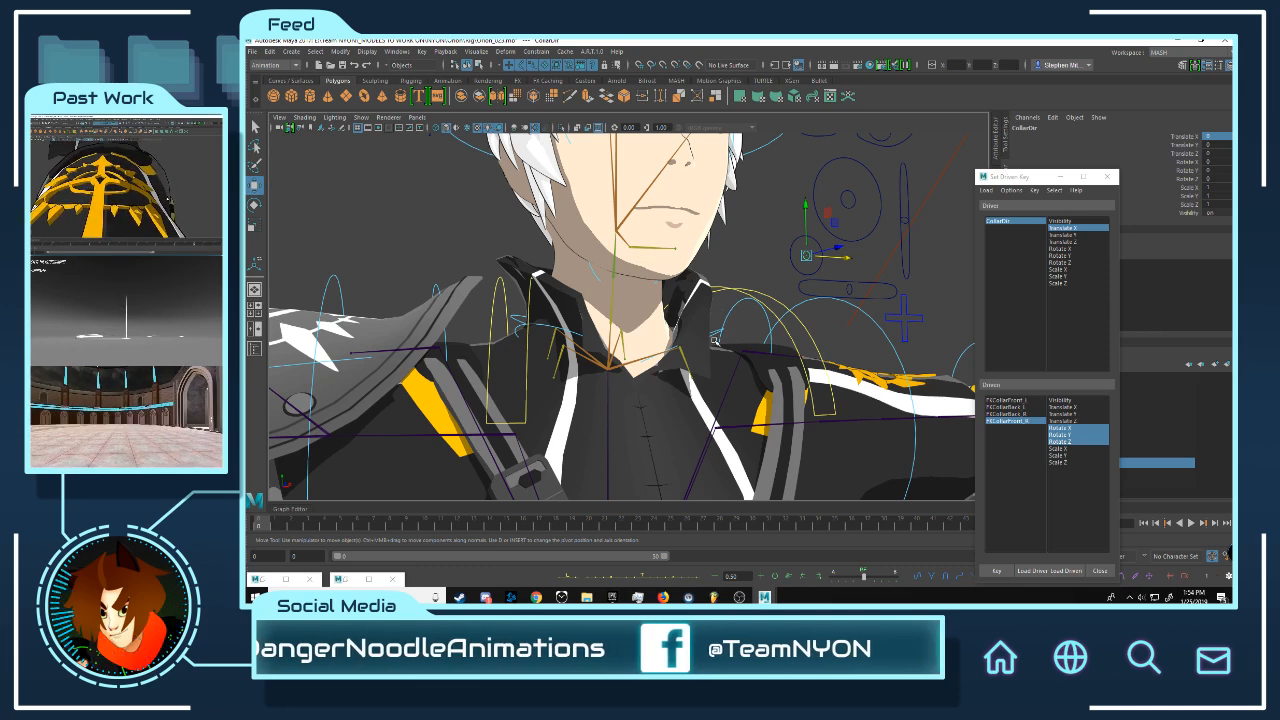
left_click_drag(715, 340, 848, 263, "alt")
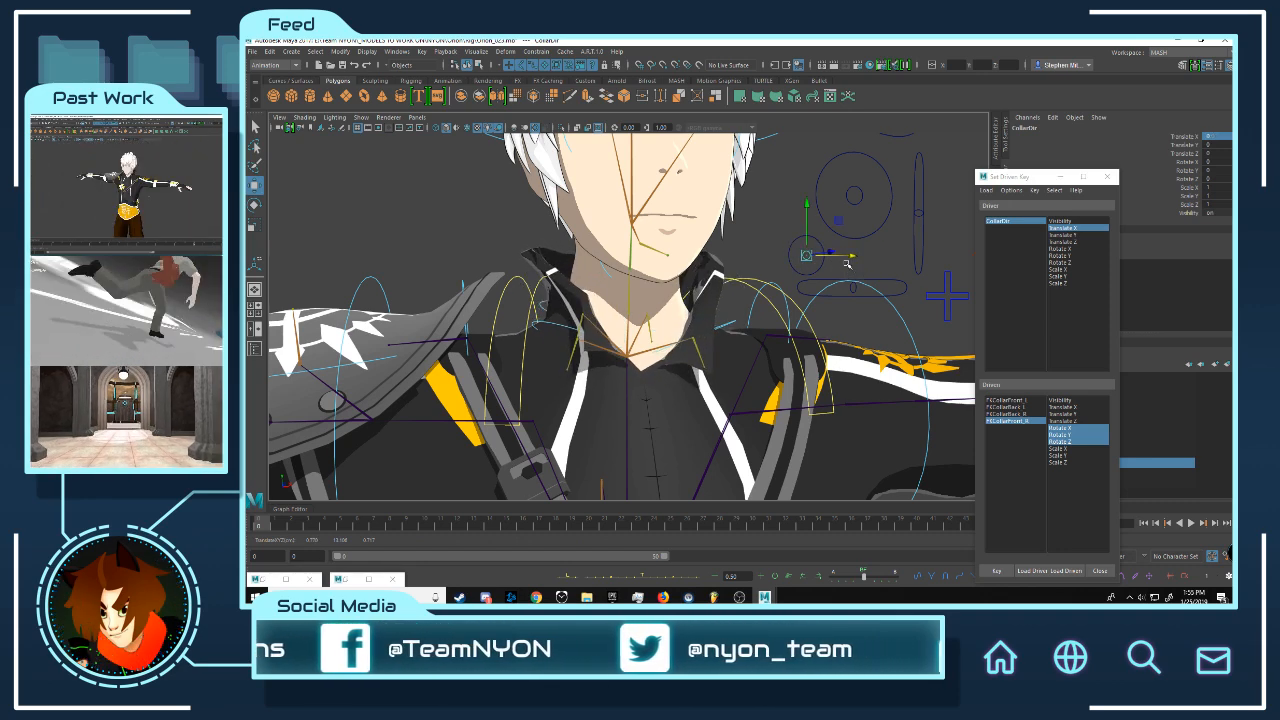
left_click_drag(724, 284, 773, 280, "alt")
left_click_drag(806, 206, 770, 255)
key("ctrl+z")
- Move CollarDir down to the lower edge of its circle and store that position as its minimum Translate Y limit
scroll(790, 255, "down", 3)
middle_click_drag(811, 255, 700, 282, "alt")
scroll(700, 286, "up", 8)
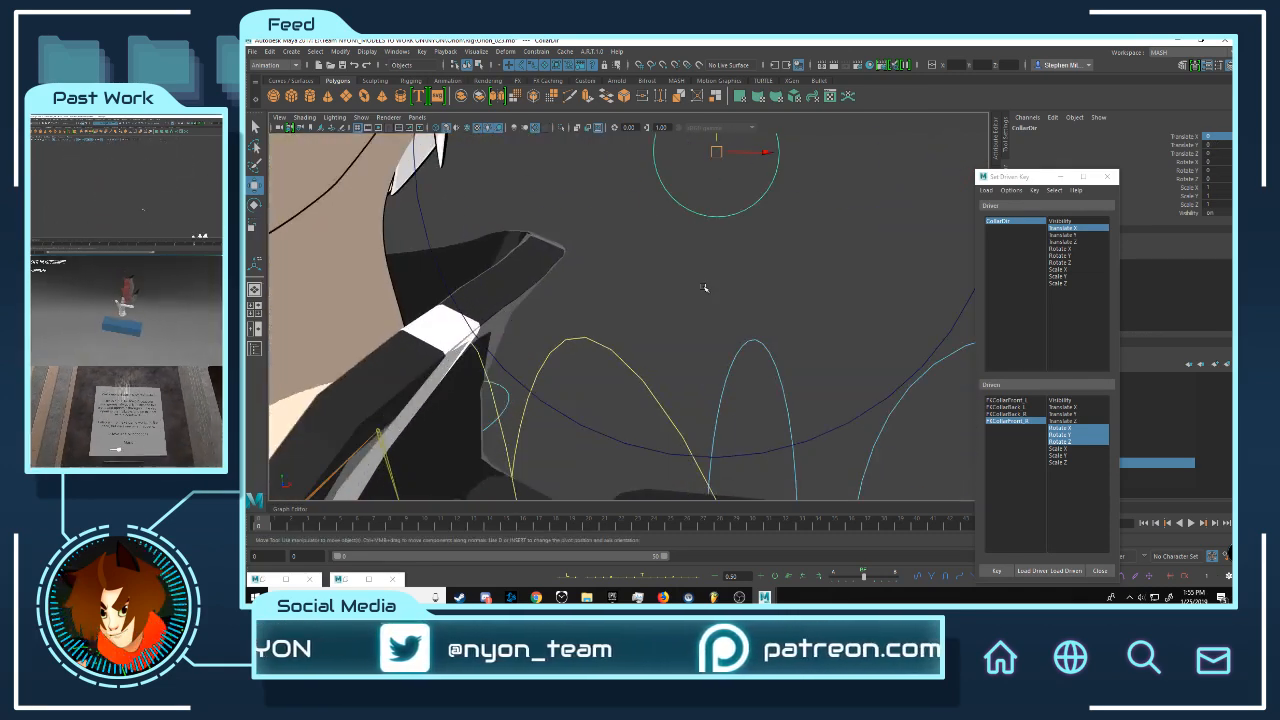
scroll(705, 288, "down", 6)
left_click_drag(704, 287, 689, 275, "alt")
scroll(689, 273, "up", 1)
left_click_drag(660, 209, 677, 291)
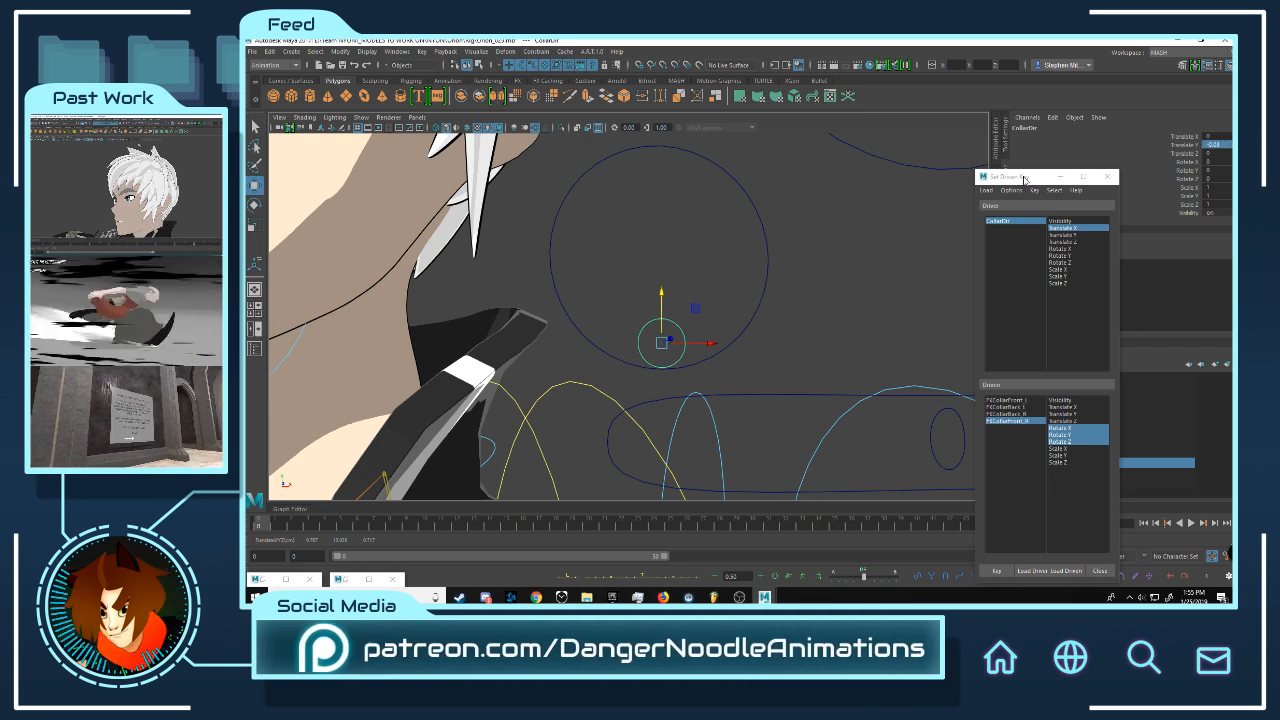
left_click(1060, 177)
key("ctrl+a")
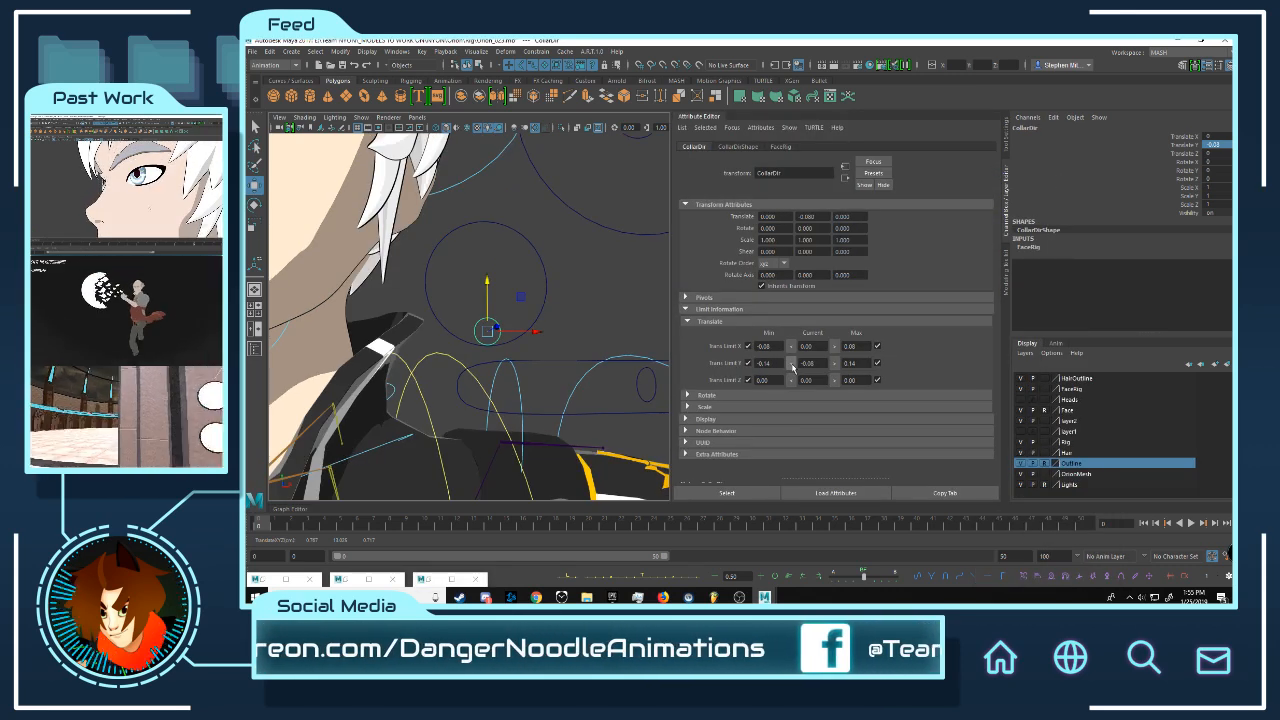
left_click(791, 363)
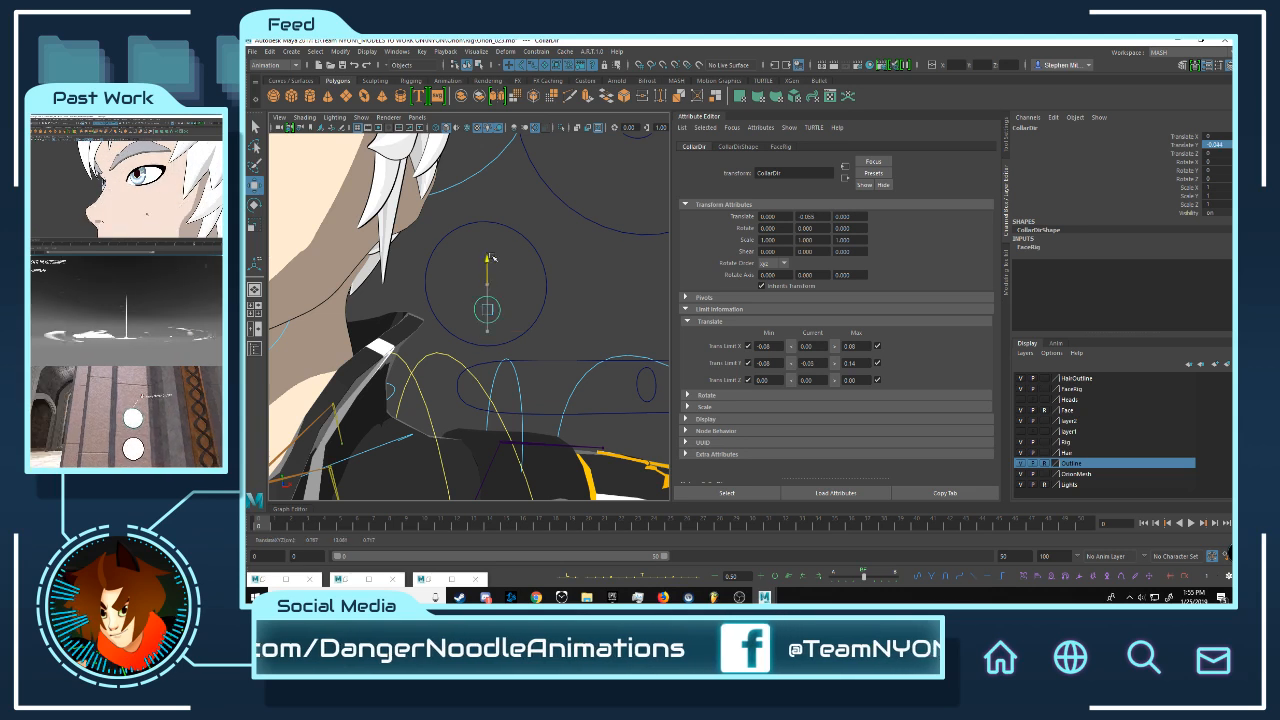
- Raise CollarDir to a Translate Y of 0.08 and store that value as its maximum Translate Y limit
left_click_drag(500, 288, 506, 191)
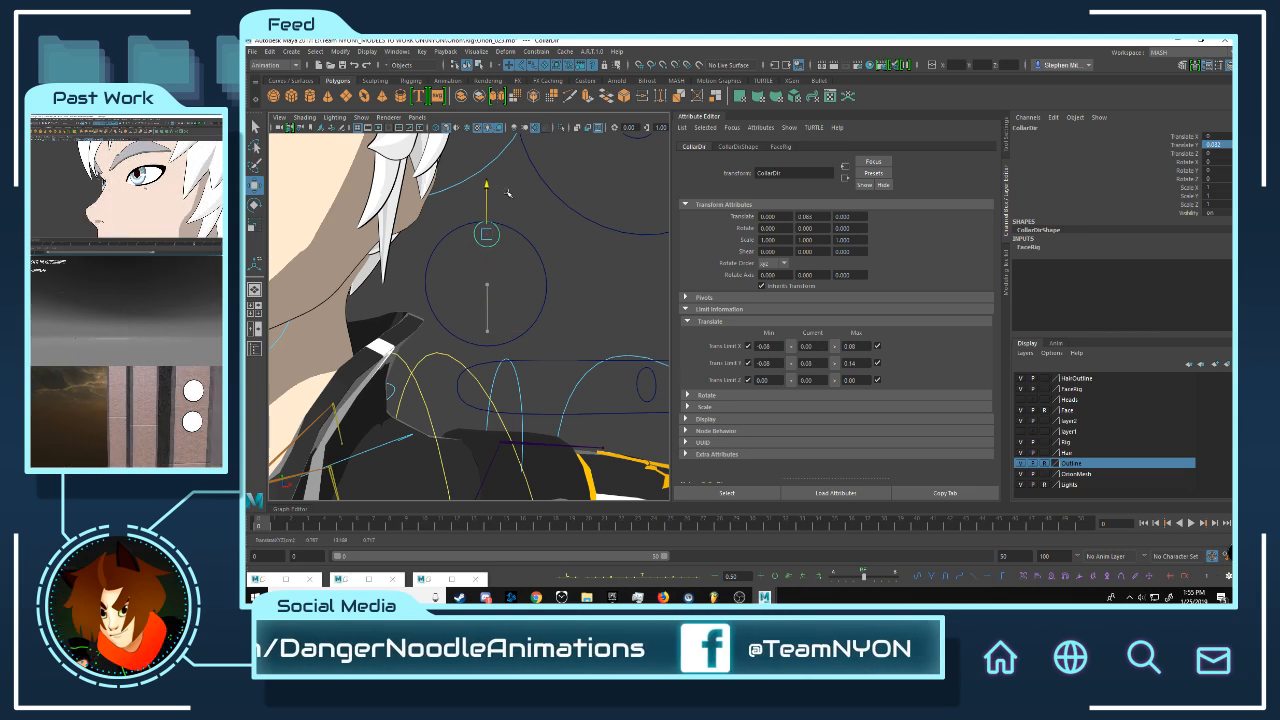
left_click(1221, 144)
type("0.08")
key("Return")
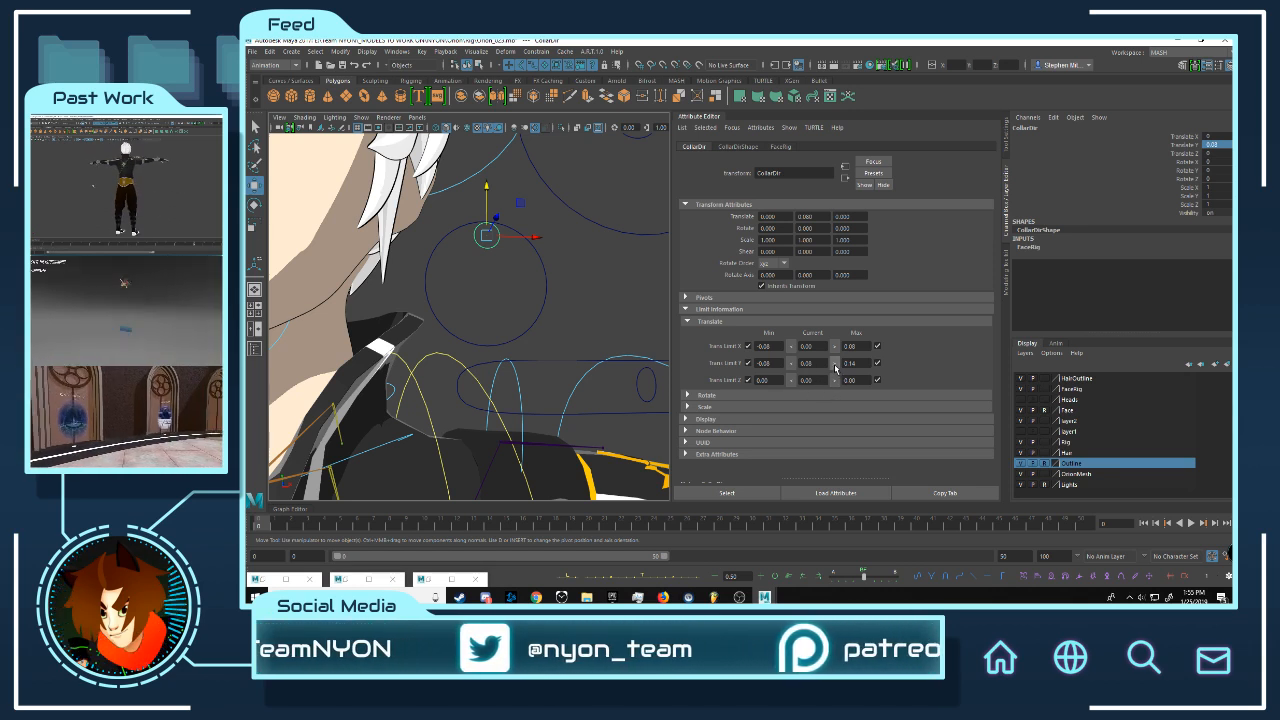
scroll(566, 268, "down", 8)
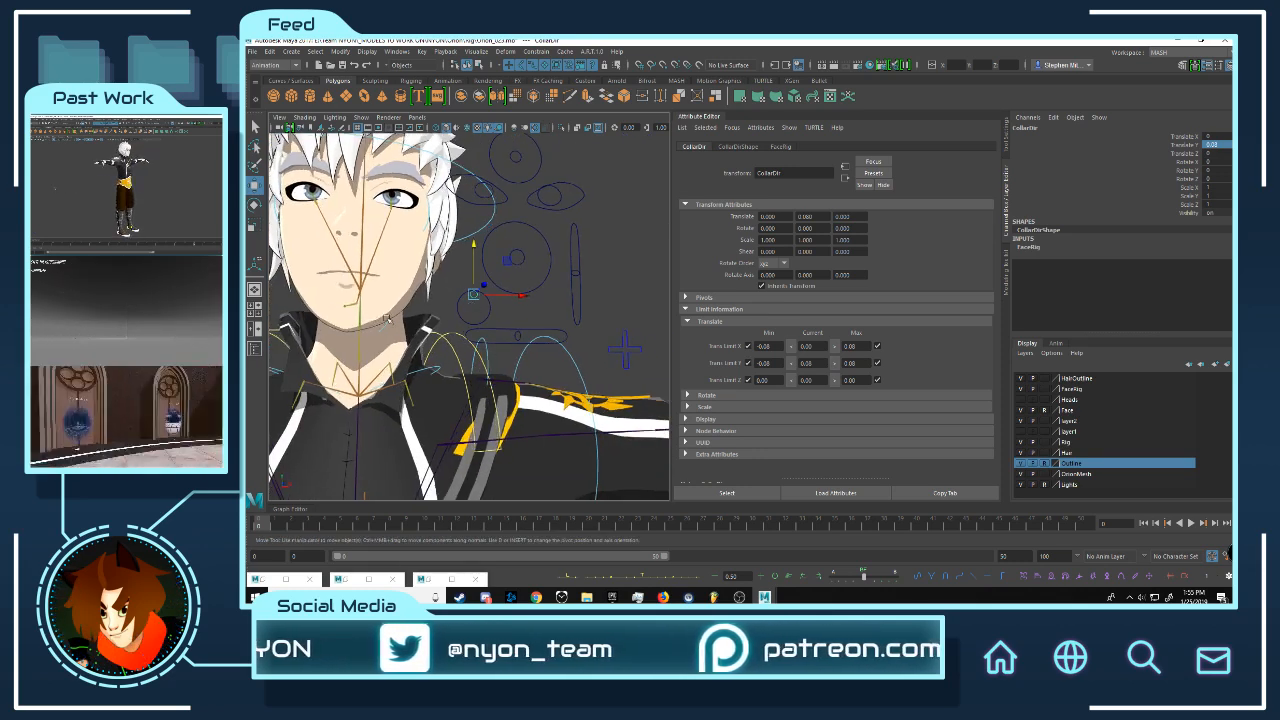
- Reset CollarDir's Translate Y to 0, test its movement in both directions within the limits, and return it to neutral
middle_click_drag(388, 320, 488, 328, "alt")
left_click_drag(498, 326, 509, 325, "alt")
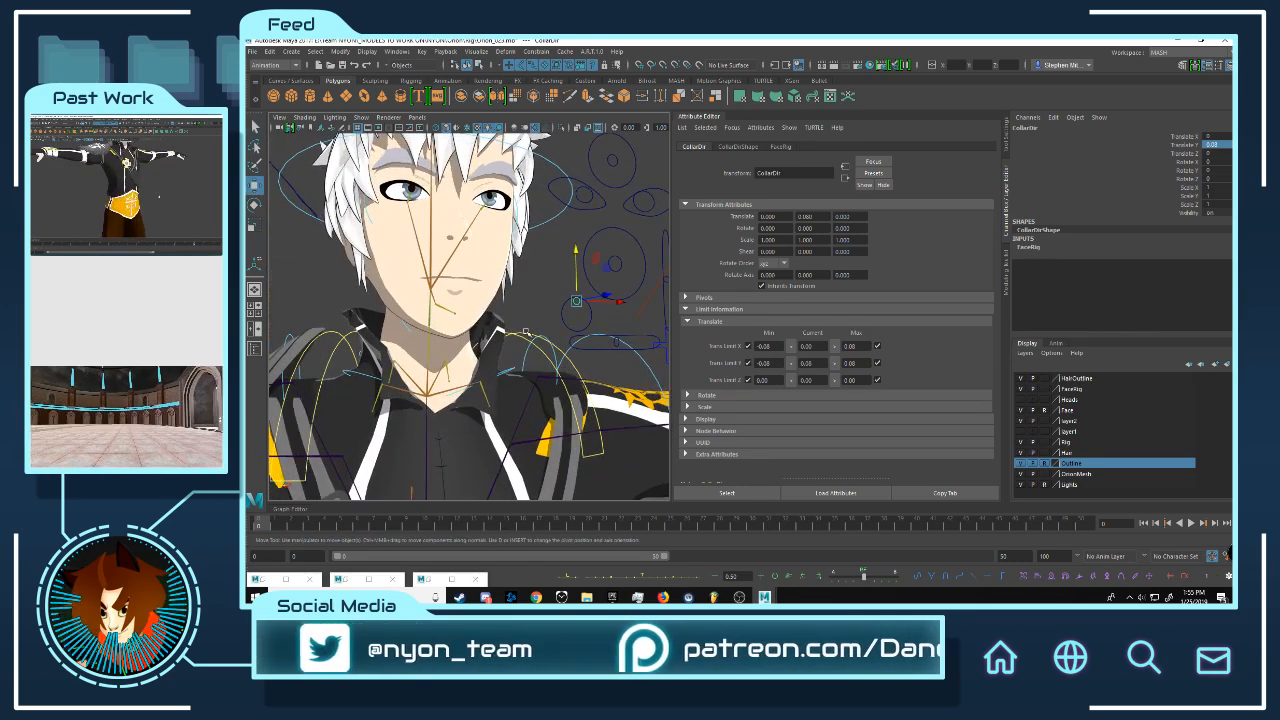
middle_click_drag(593, 319, 574, 315, "alt")
left_click_drag(574, 315, 578, 285, "alt")
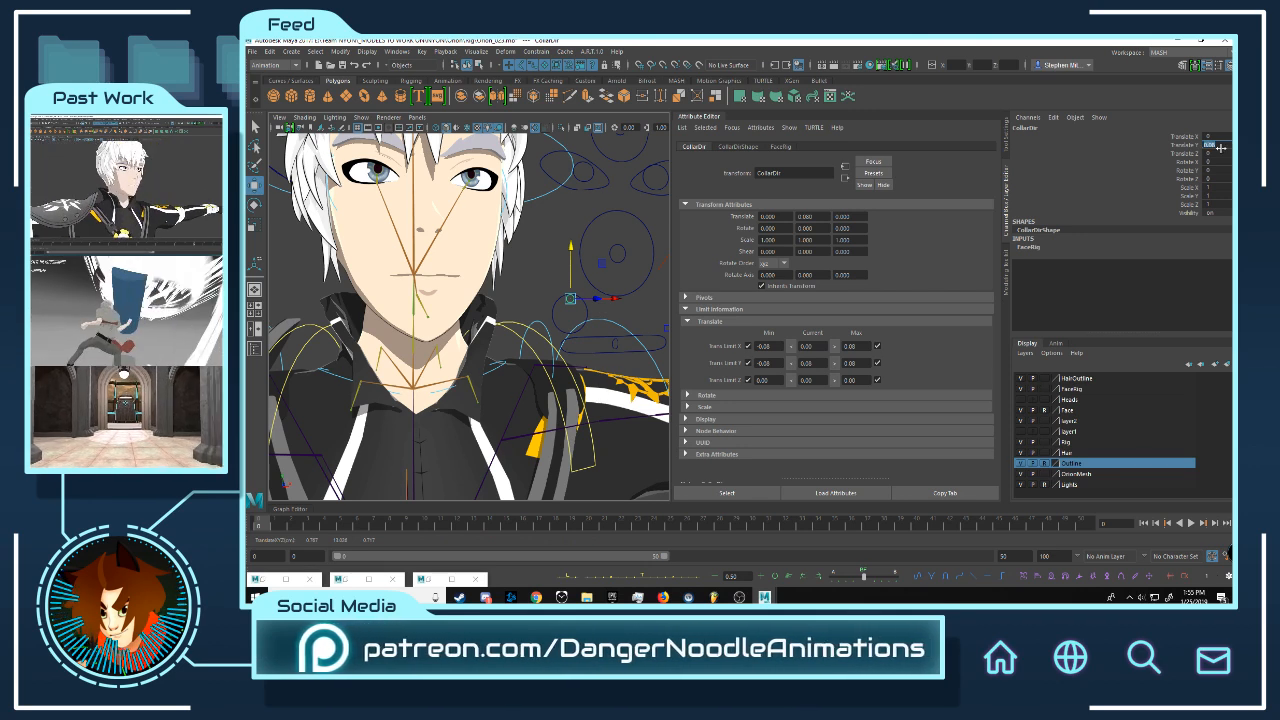
left_click_drag(612, 314, 638, 321)
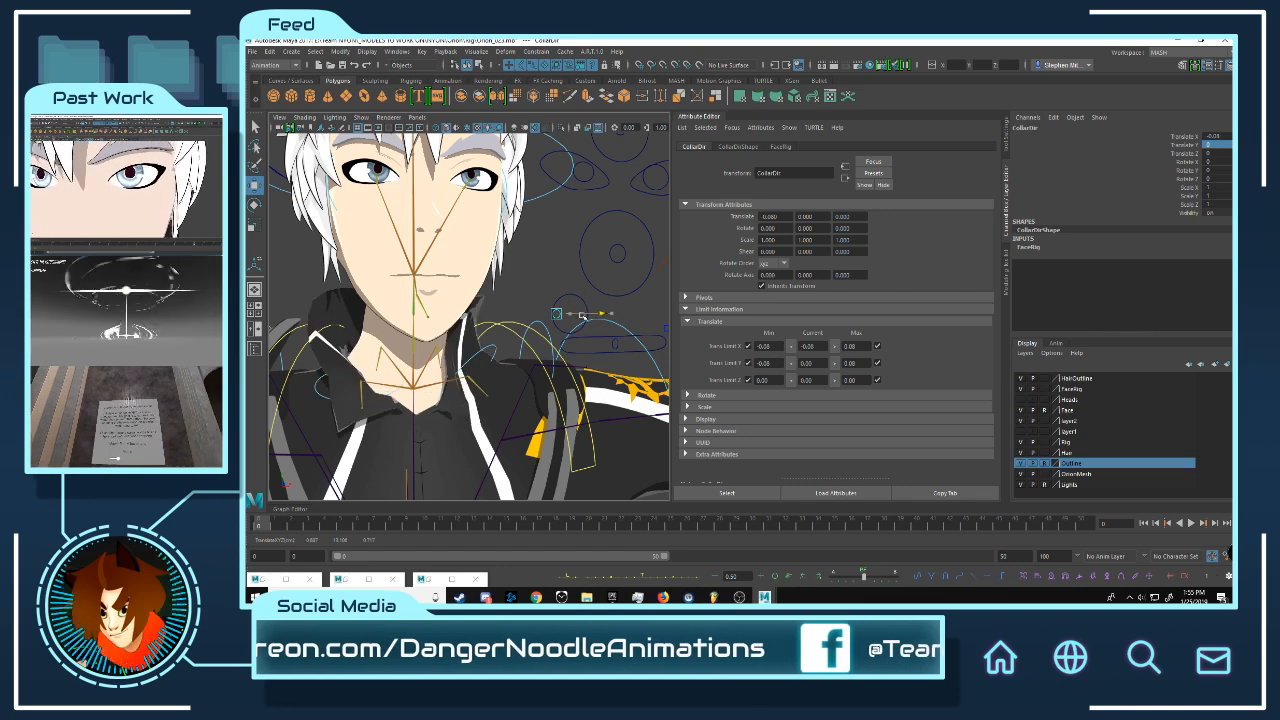
left_click_drag(584, 330, 577, 302)
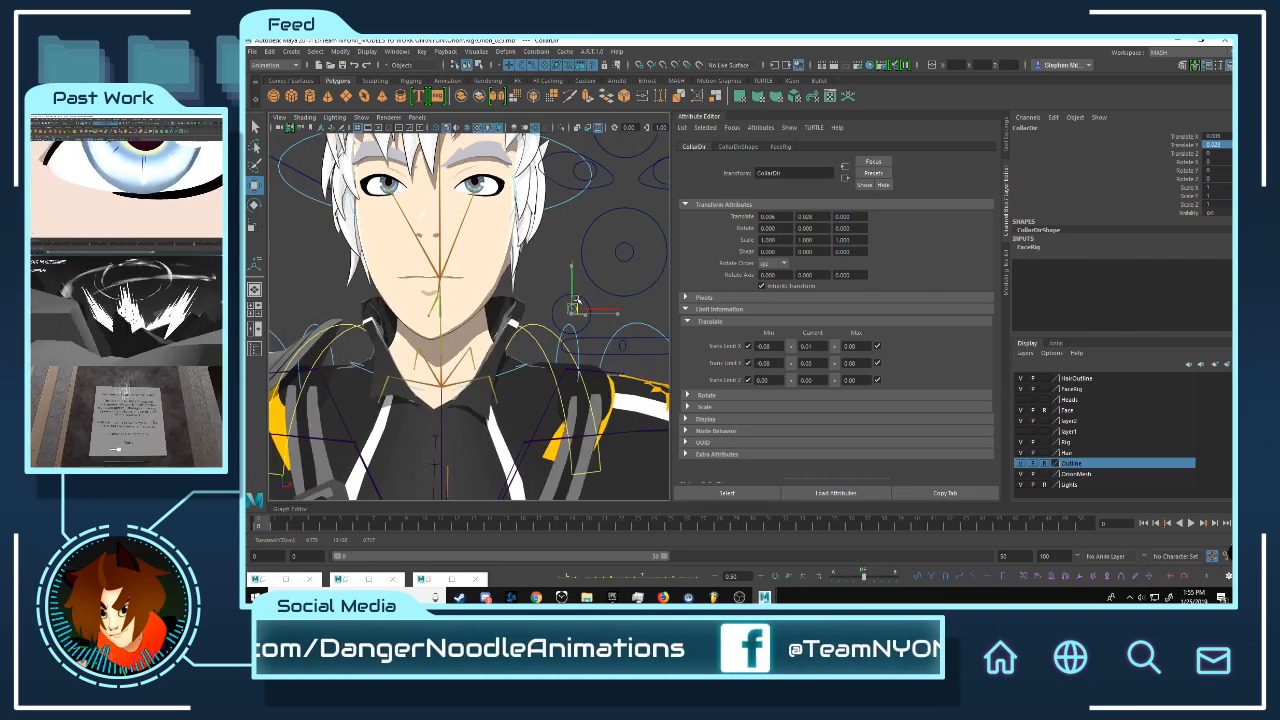
left_click_drag(544, 290, 549, 292)
key("ctrl+z")
mouse_move(528, 344)
left_mouse_down("alt")
mouse_move(505, 351)
mouse_move(528, 350)
left_mouse_up("alt")
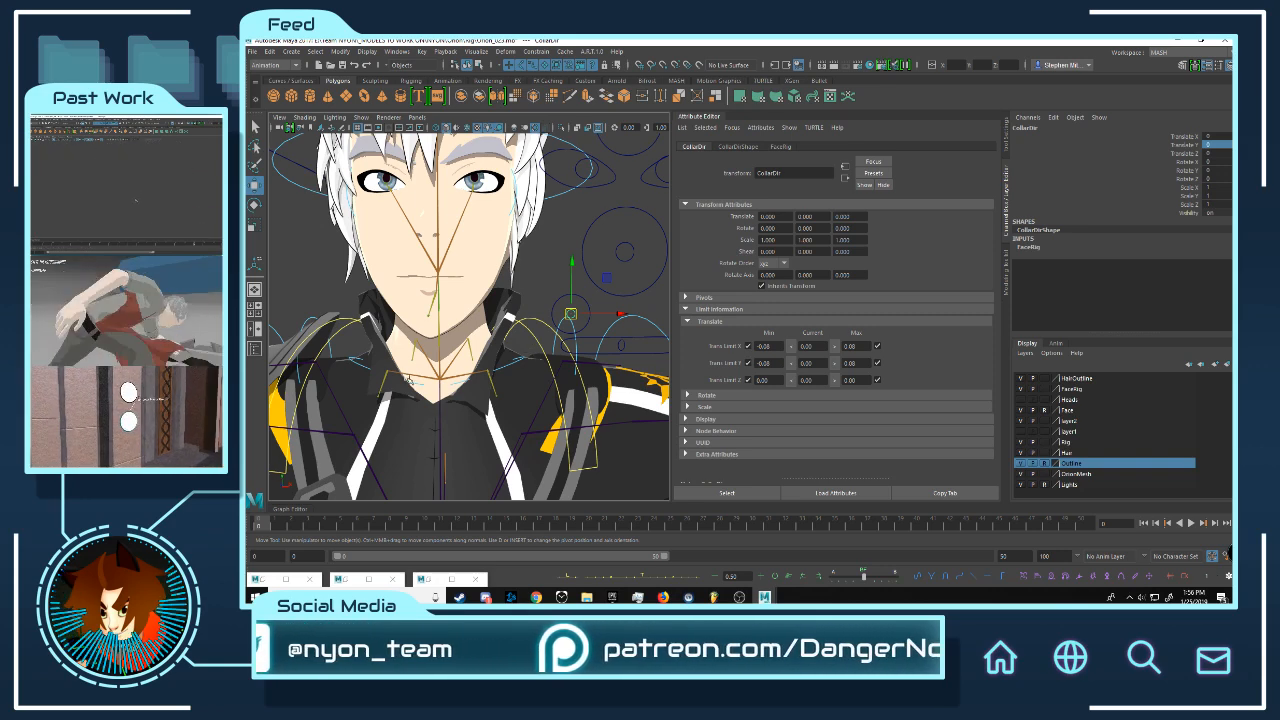
- Hide the Attribute Editor and inspect the collar from several angles, undoing any trial moves of CollarDir
left_click_drag(588, 400, 650, 250, "alt")
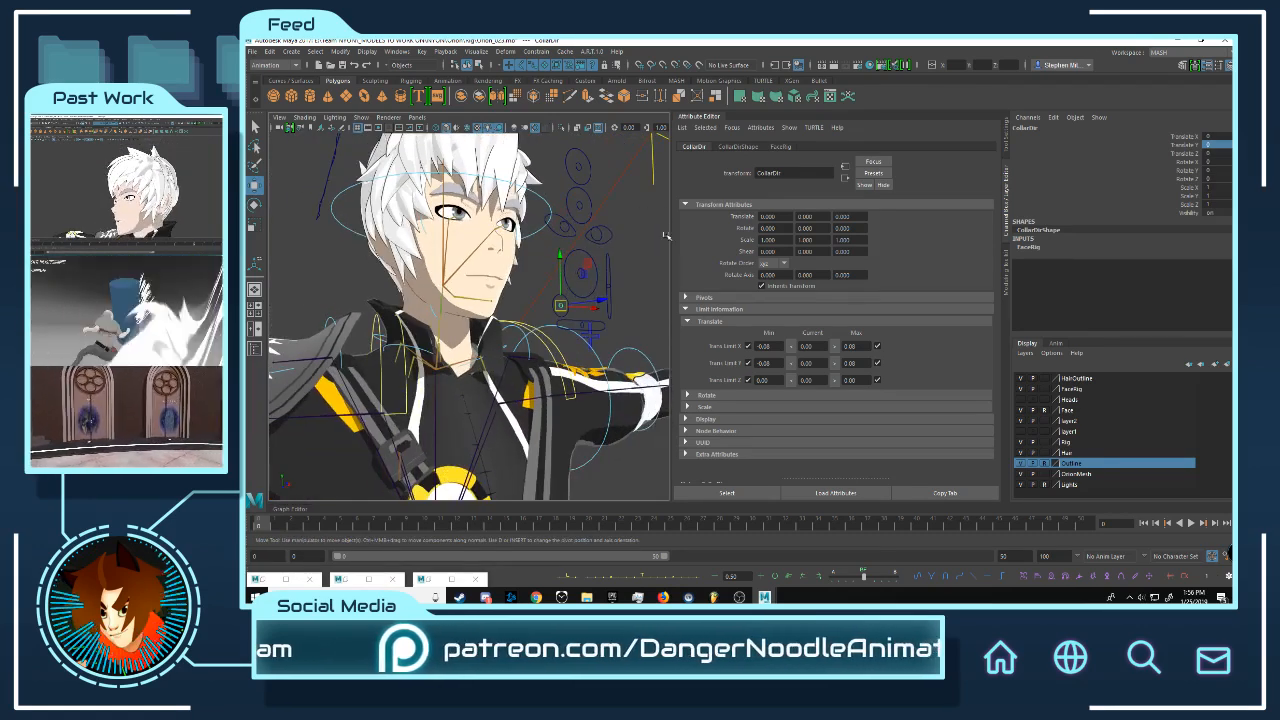
left_click(708, 121)
left_click_drag(776, 280, 718, 298, "alt")
middle_click_drag(718, 298, 674, 286, "alt")
left_click_drag(674, 286, 720, 260, "alt")
key("ctrl+z")
left_click_drag(822, 322, 737, 305, "alt")
left_click_drag(729, 231, 731, 192)
key("ctrl+z")
left_click_drag(749, 307, 709, 313, "alt")
- Restore the minimized Set Driven Key window and lower the CollarDir control towards the bottom of its circle
double_click(346, 579)
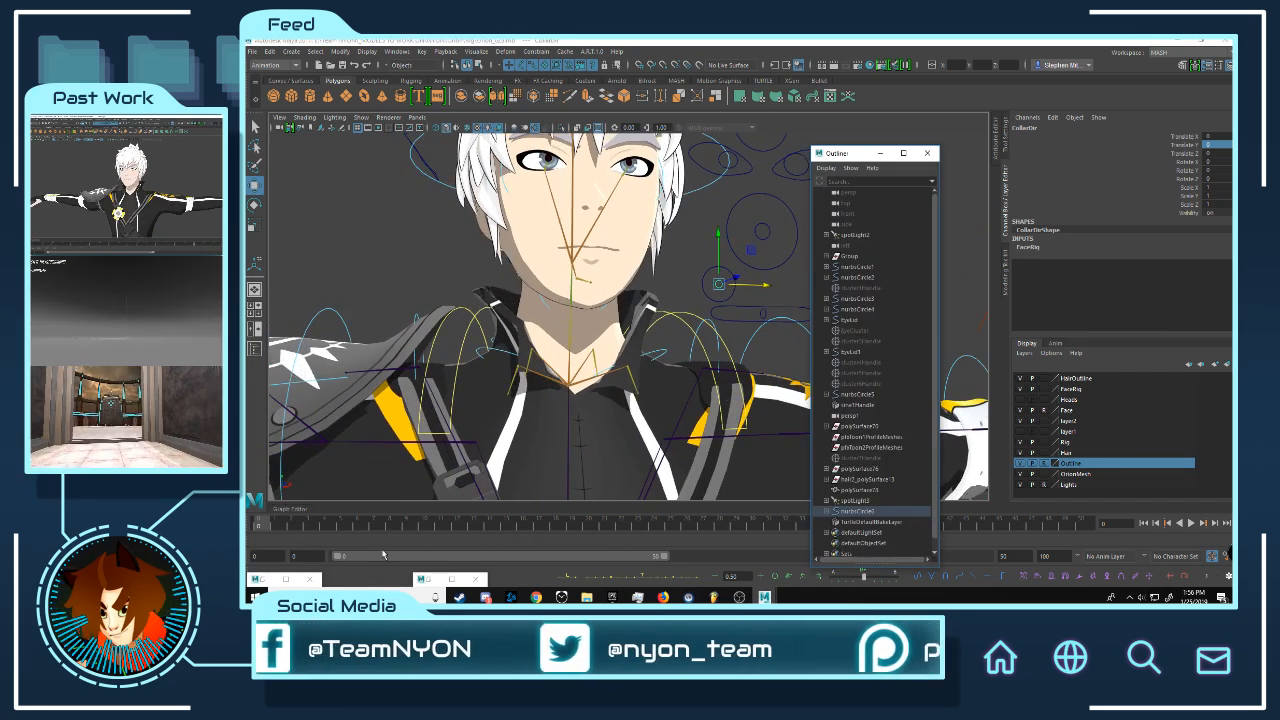
left_click(870, 152)
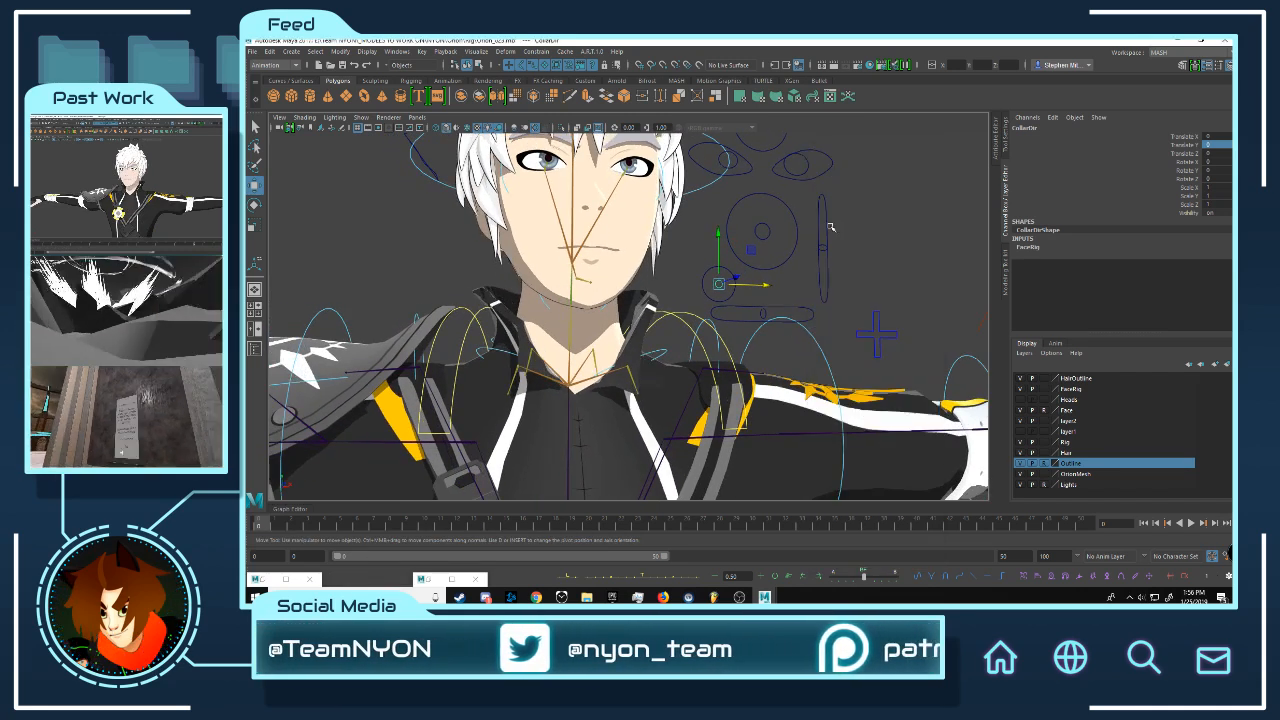
double_click(430, 580)
left_click_drag(722, 316, 566, 305, "alt")
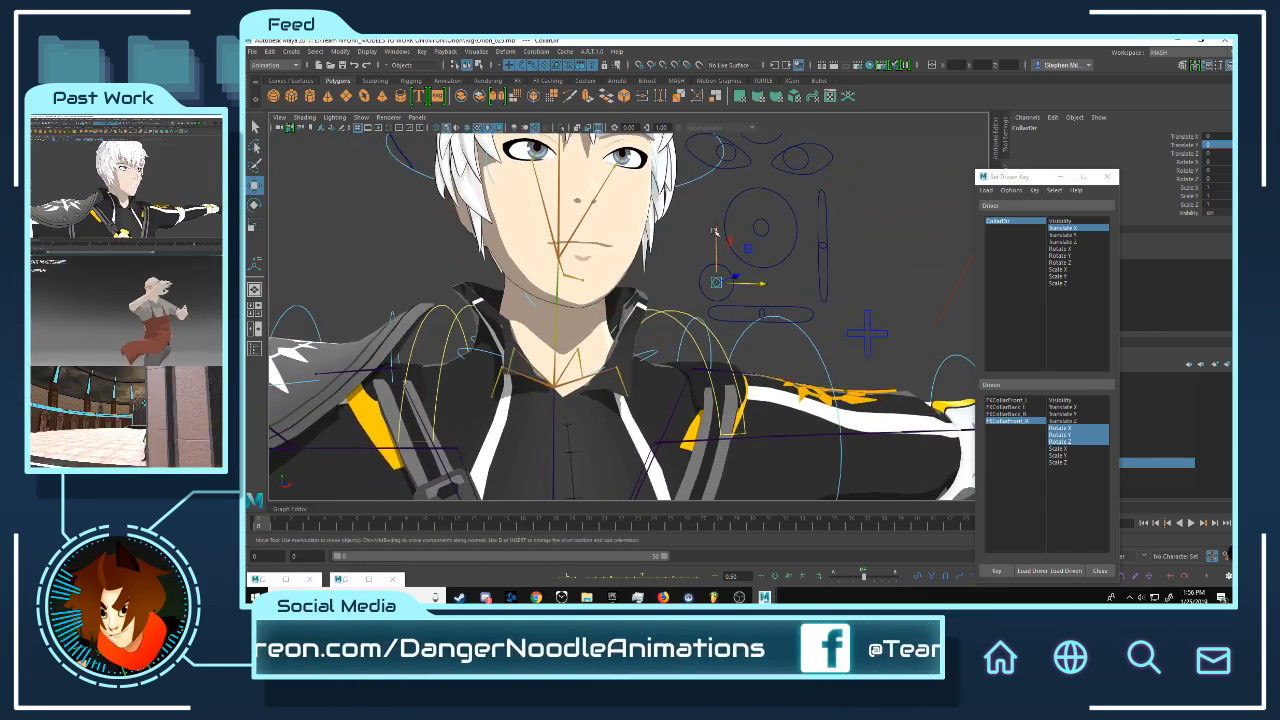
left_click_drag(716, 234, 716, 246)
- Rotate both front collar controls together into the lowered-collar pose, with Rotate Y about -5 and Rotate Z about 10 degrees
left_click_drag(718, 318, 678, 362, "alt")
middle_click_drag(650, 368, 686, 338, "alt")
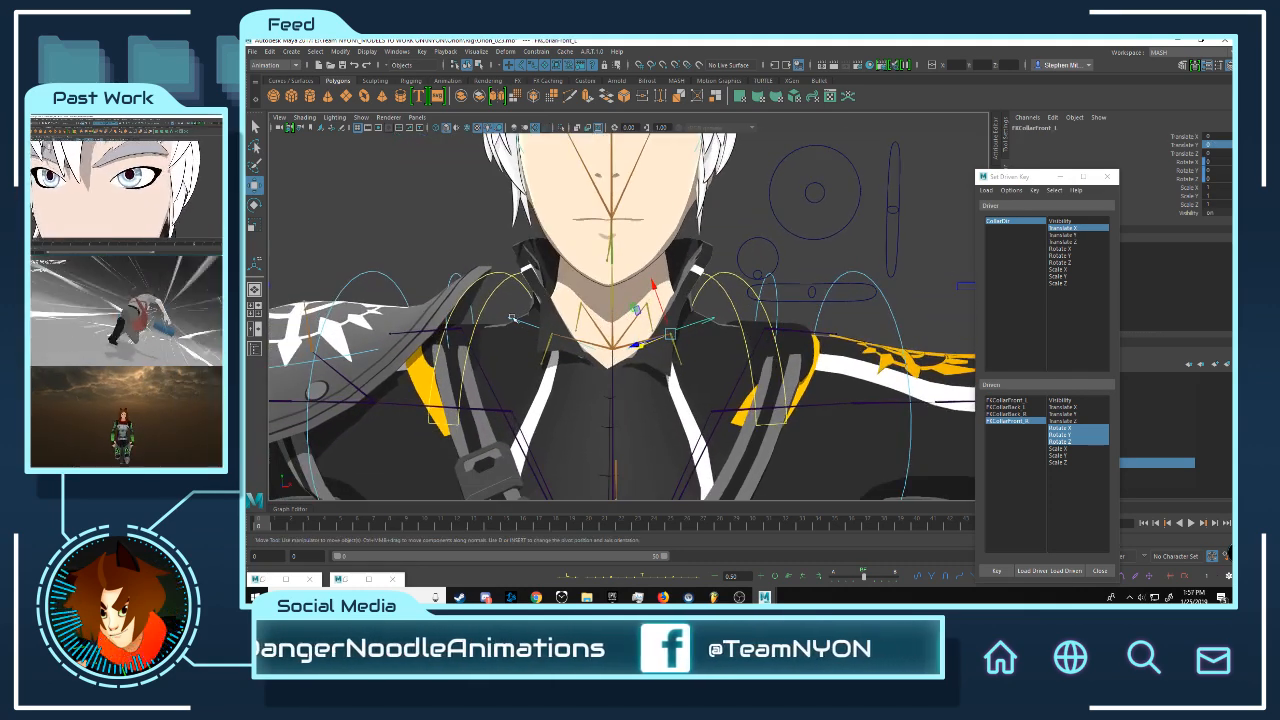
key("e")
left_click_drag(592, 305, 534, 311, "alt")
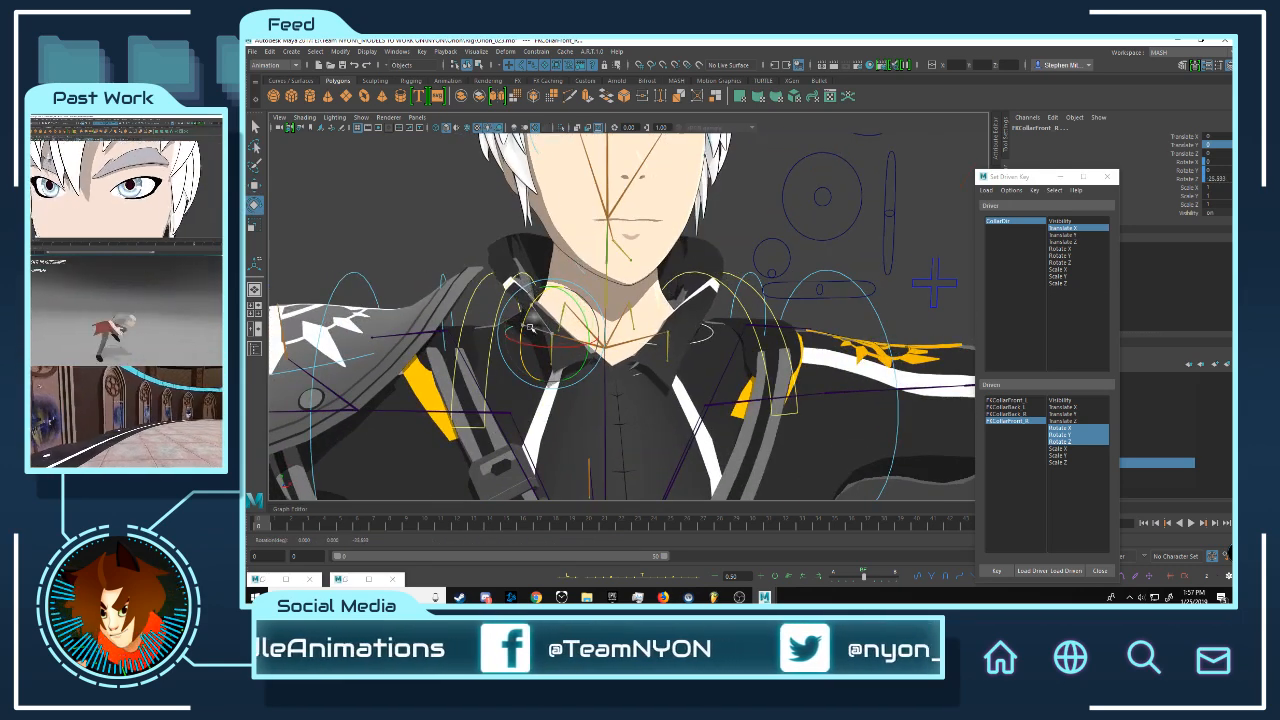
left_click_drag(706, 326, 590, 333, "alt")
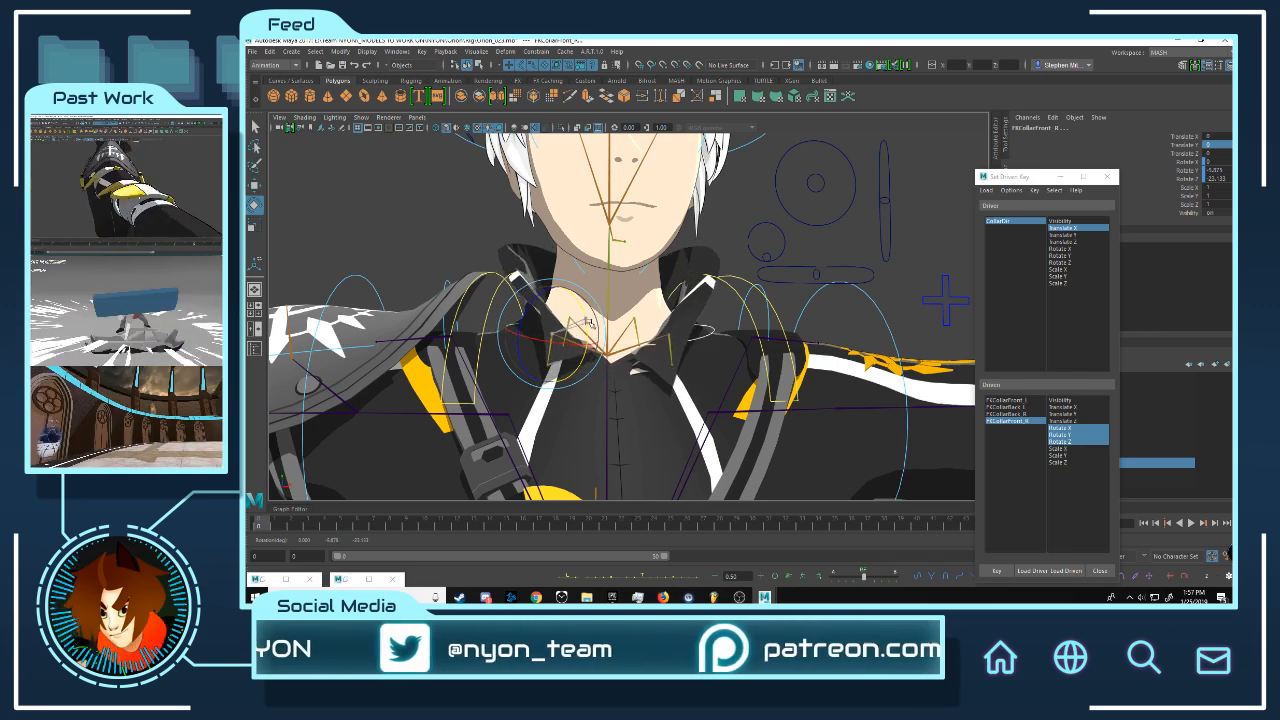
key("ctrl+z")
left_click_drag(706, 342, 562, 368, "alt")
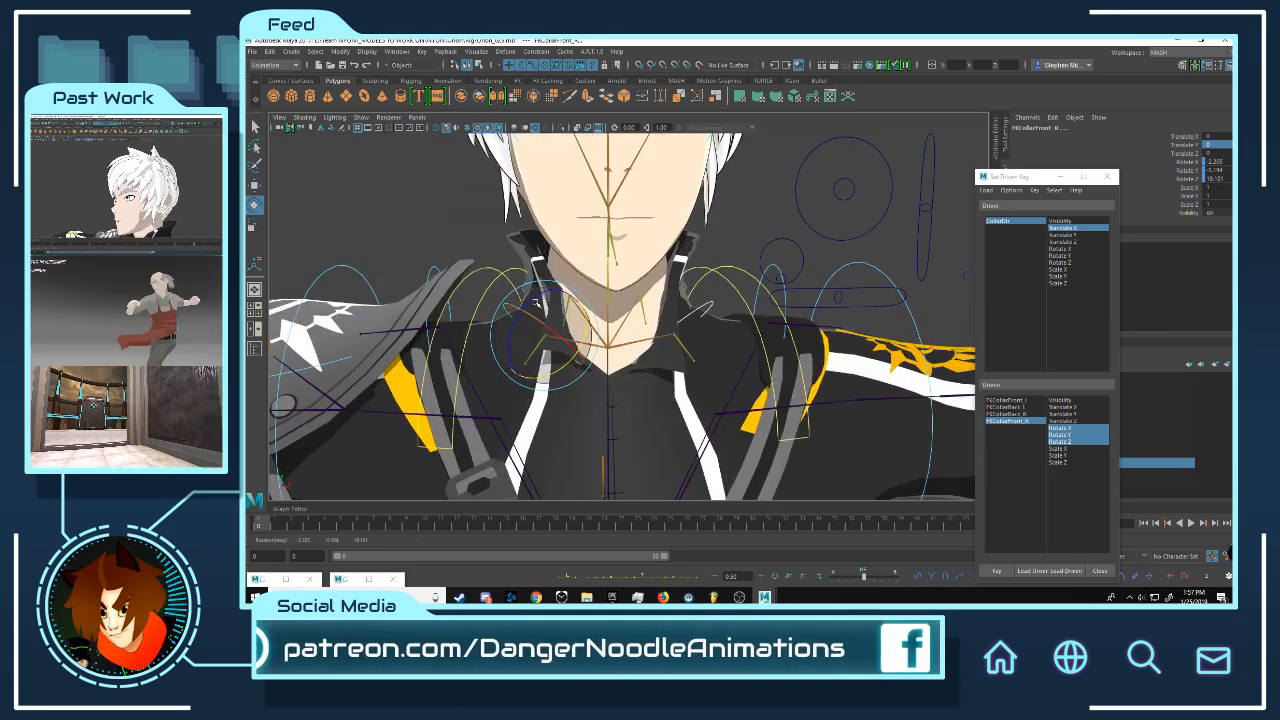
mouse_move(526, 300)
left_mouse_down("alt")
mouse_move(660, 298)
mouse_move(538, 297)
left_mouse_up("alt")
left_click_drag(616, 284, 590, 286, "alt")
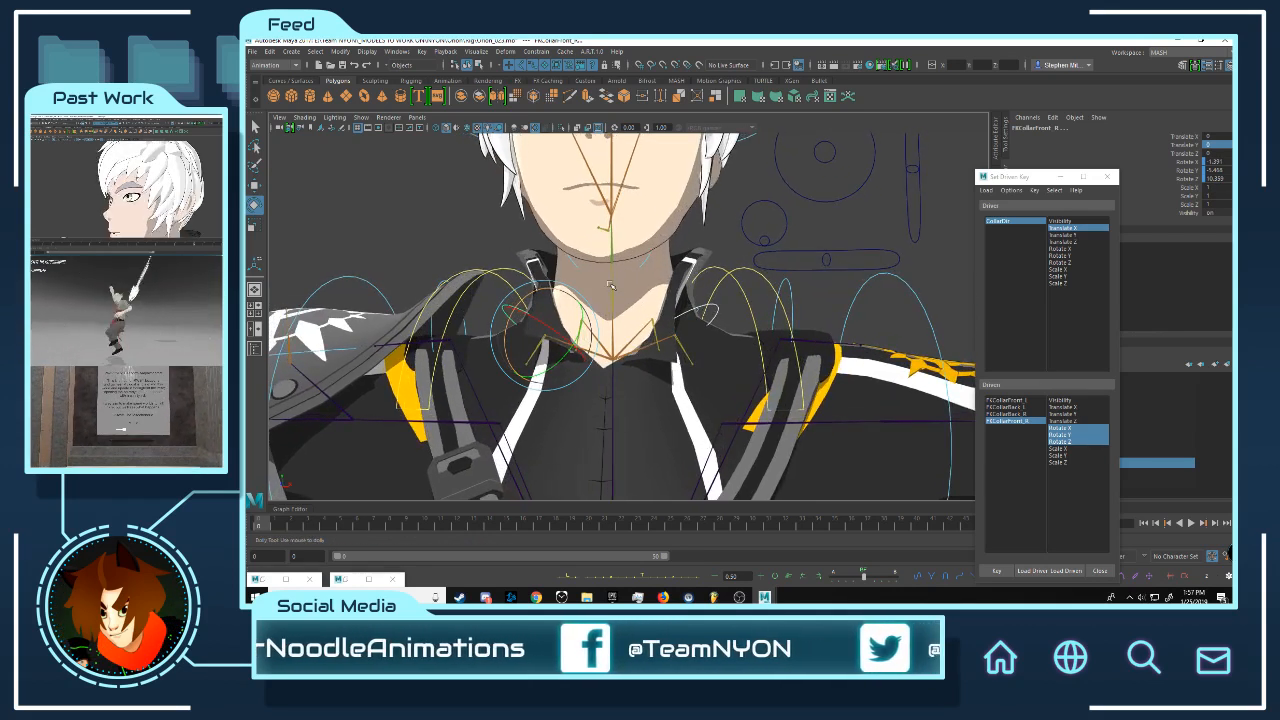
- Choose FKCollarFront_R as the driven object and Translate Y as the driver attribute, and reset CollarDir's Translate Y to 0
left_click(1013, 421)
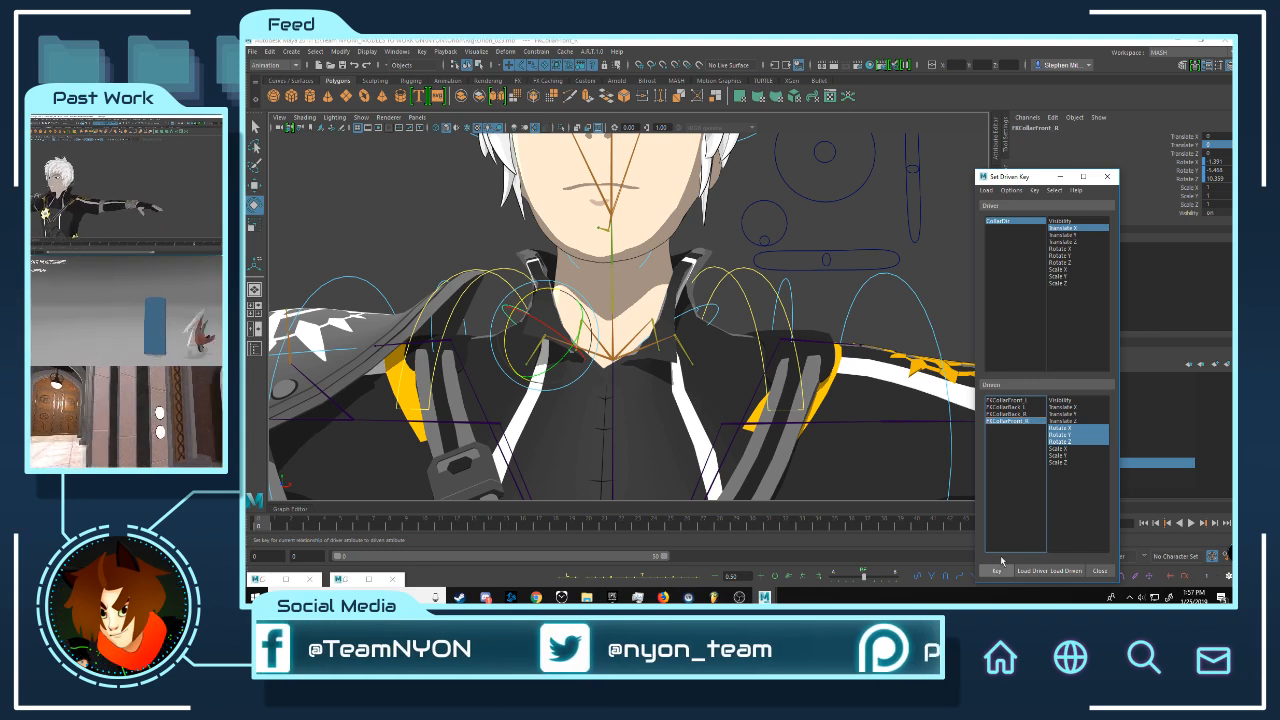
left_click(1064, 234)
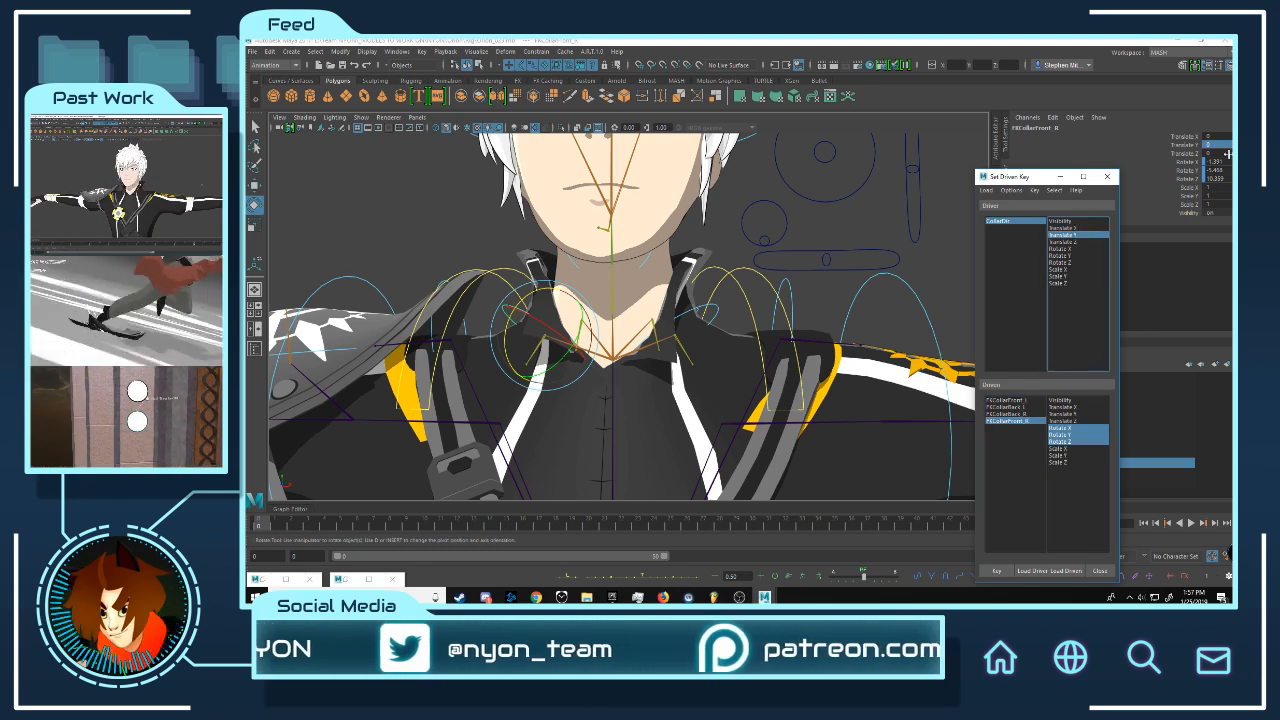
left_click(776, 234)
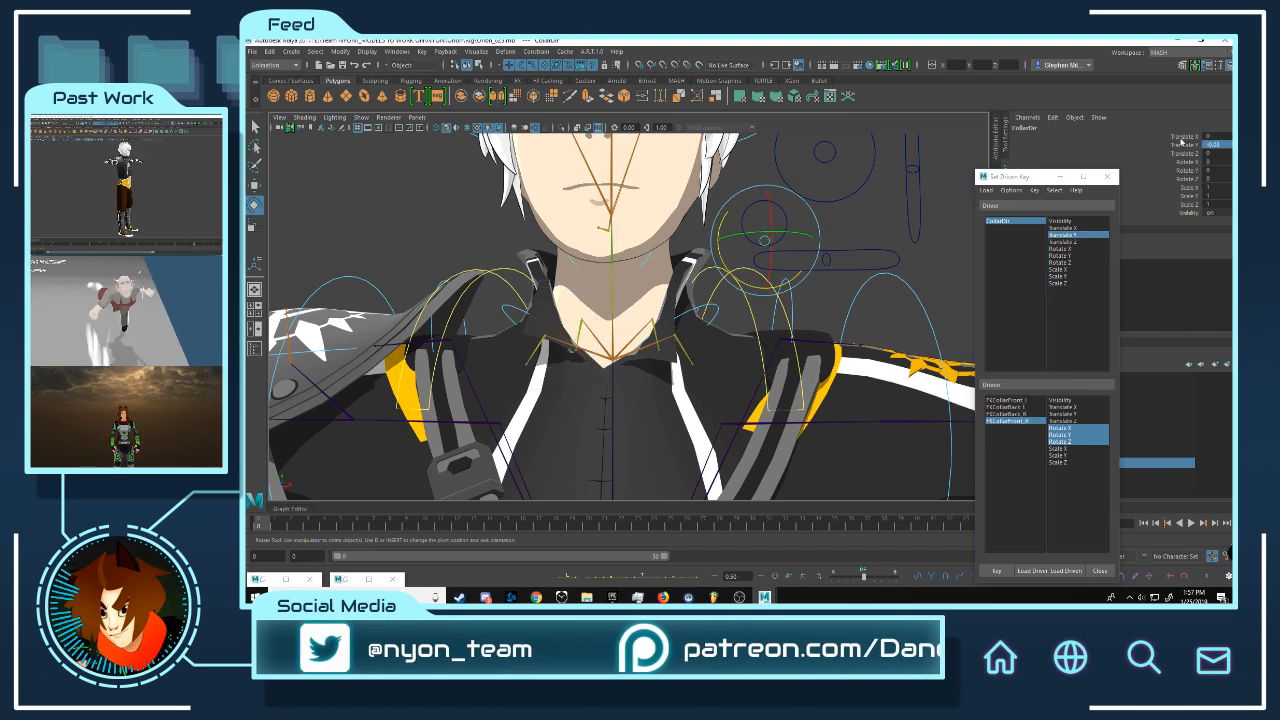
type("0")
key("Return")
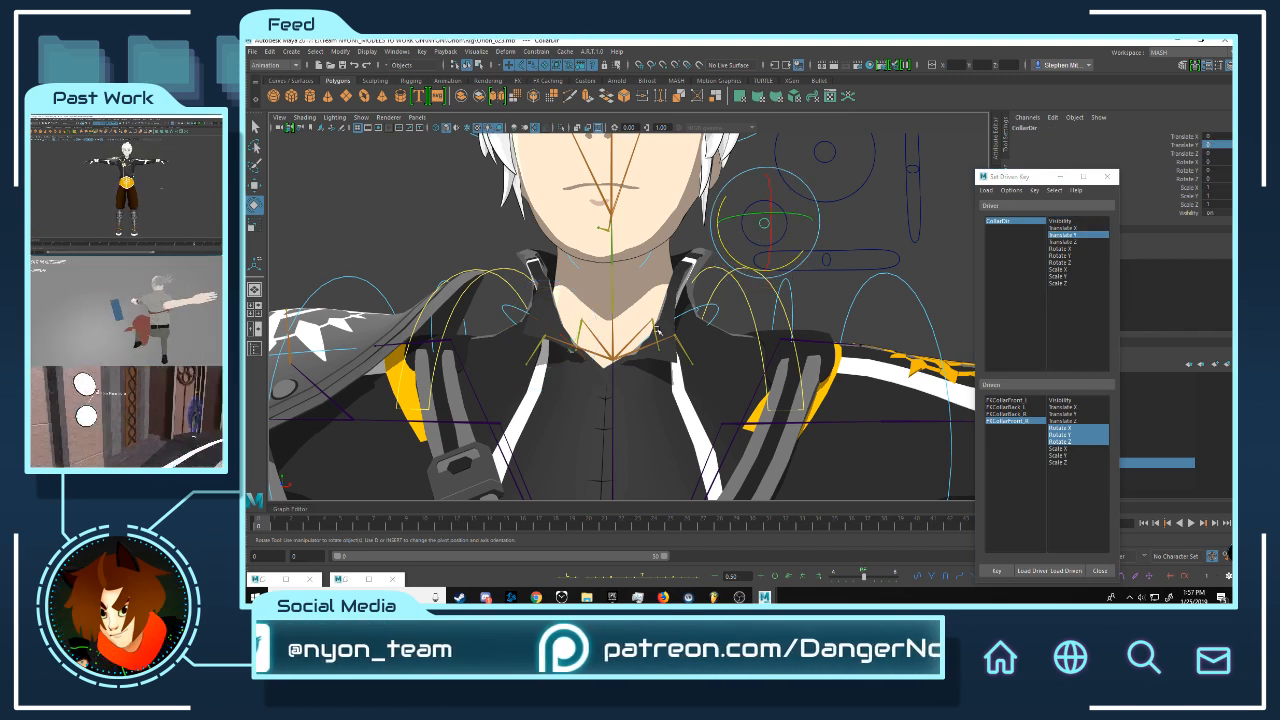
- Select both front collar controls, FKCollarFront_L and FKCollarFront_R, and reset their rotation to 0 on all axes
left_click_drag(681, 308, 696, 305, "alt")
left_click(700, 307)
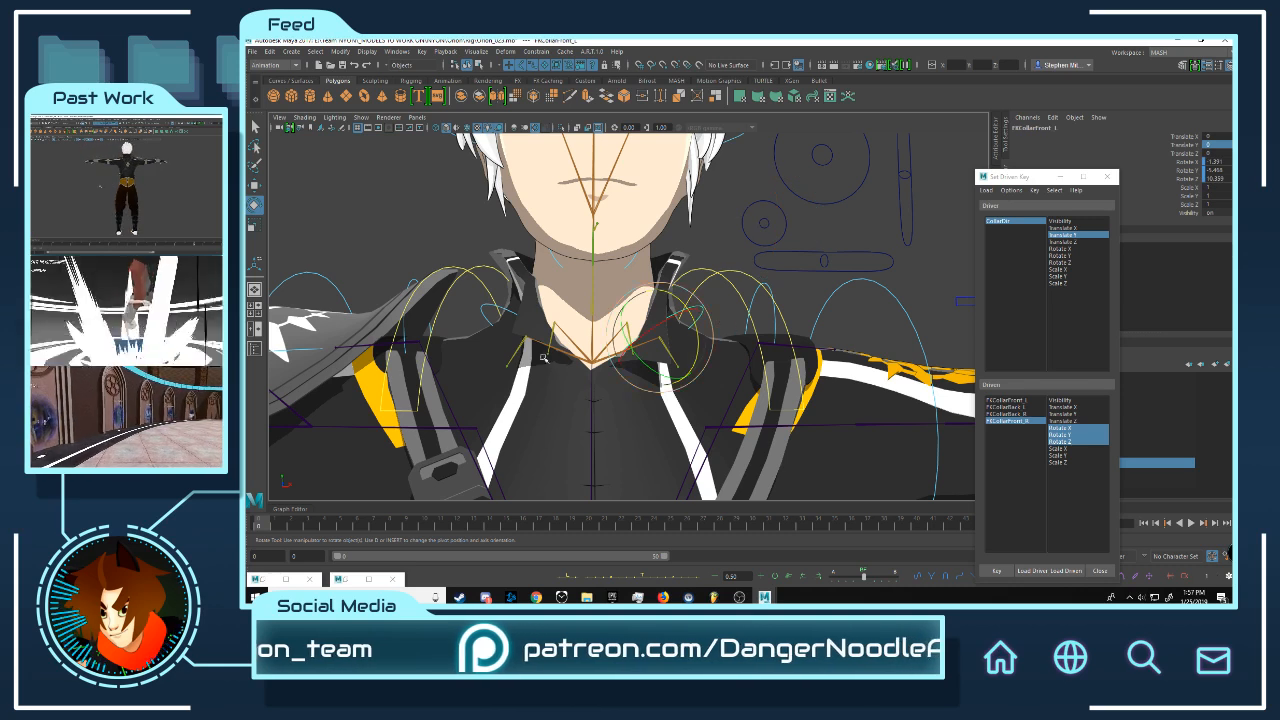
left_click(487, 308, "shift")
left_click_drag(1219, 161, 1219, 179)
type("0")
key("Return")
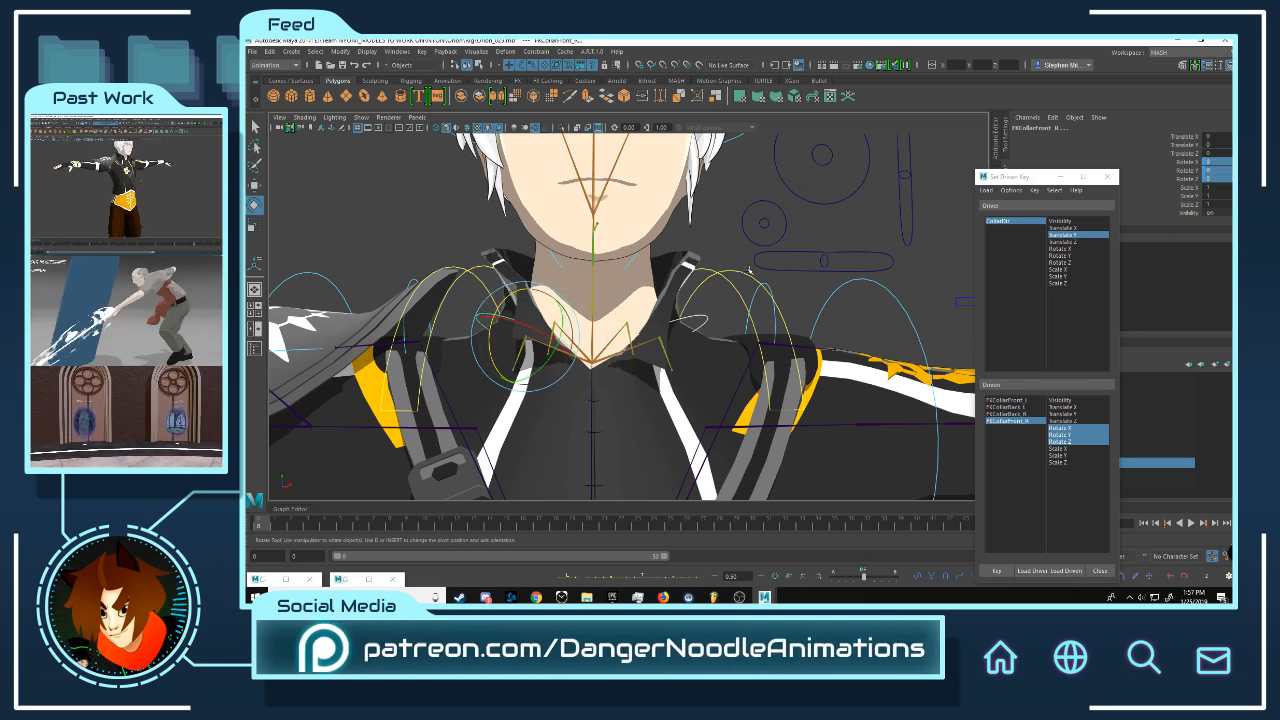
- Try lowering CollarDir, return it to its centre, and check the rotation values of both front collar controls
left_click(766, 222)
key("w")
mouse_move(791, 224)
left_mouse_down()
mouse_move(808, 229)
mouse_move(775, 235)
mouse_move(792, 244)
left_mouse_up()
mouse_move(740, 288)
left_mouse_down("alt")
mouse_move(790, 284)
mouse_move(738, 290)
left_mouse_up("alt")
left_click(704, 312)
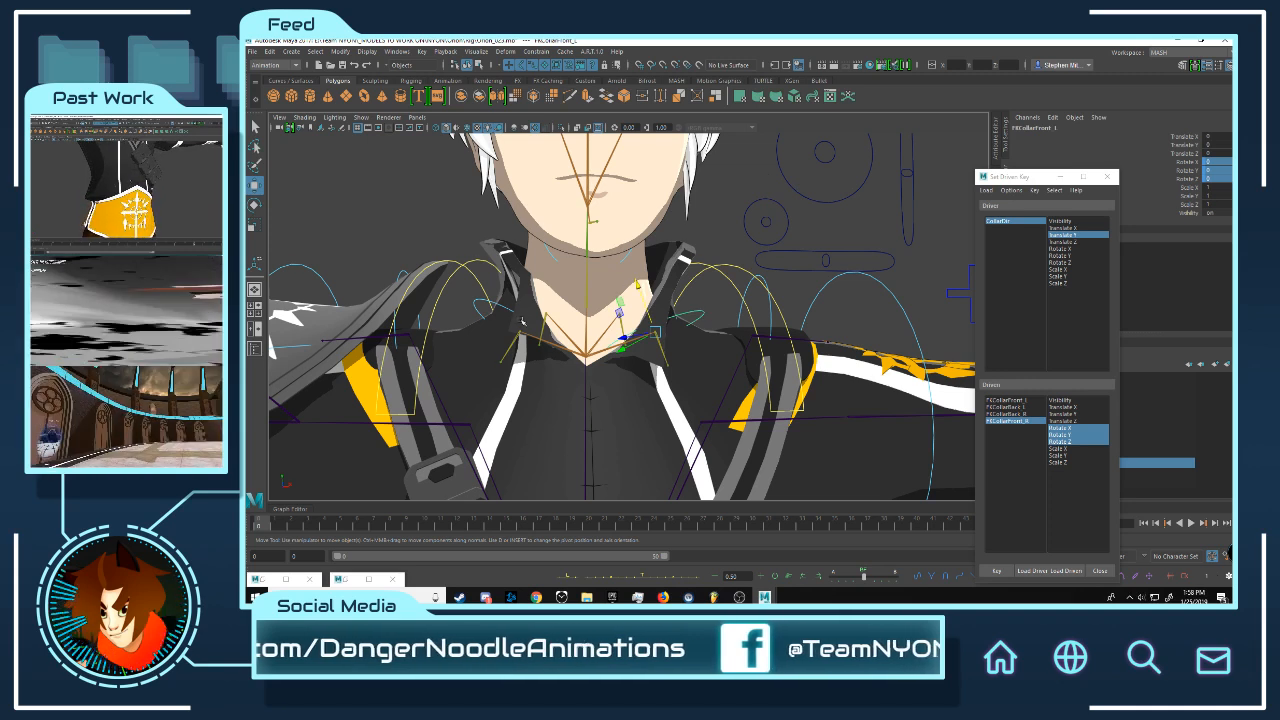
left_click(493, 305)
left_click(1064, 235)
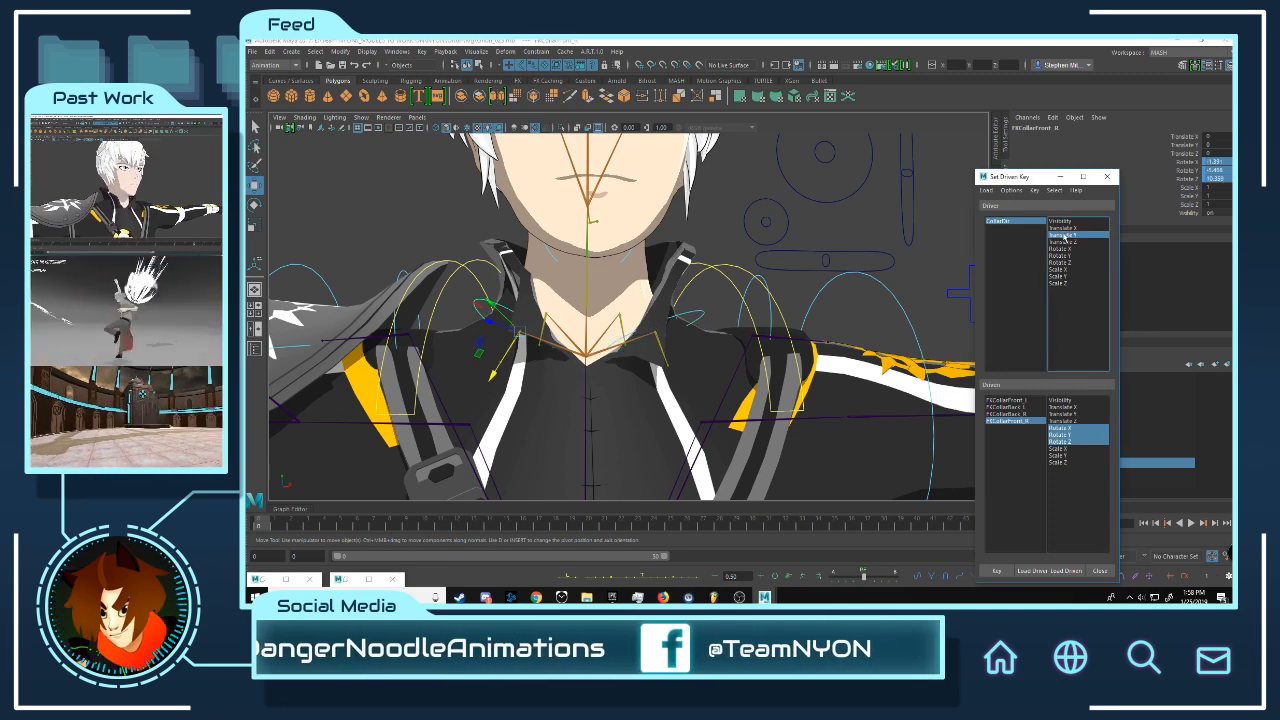
- Set Rotate X, Y and Z of FKCollarFront_R to 0
left_click(465, 288)
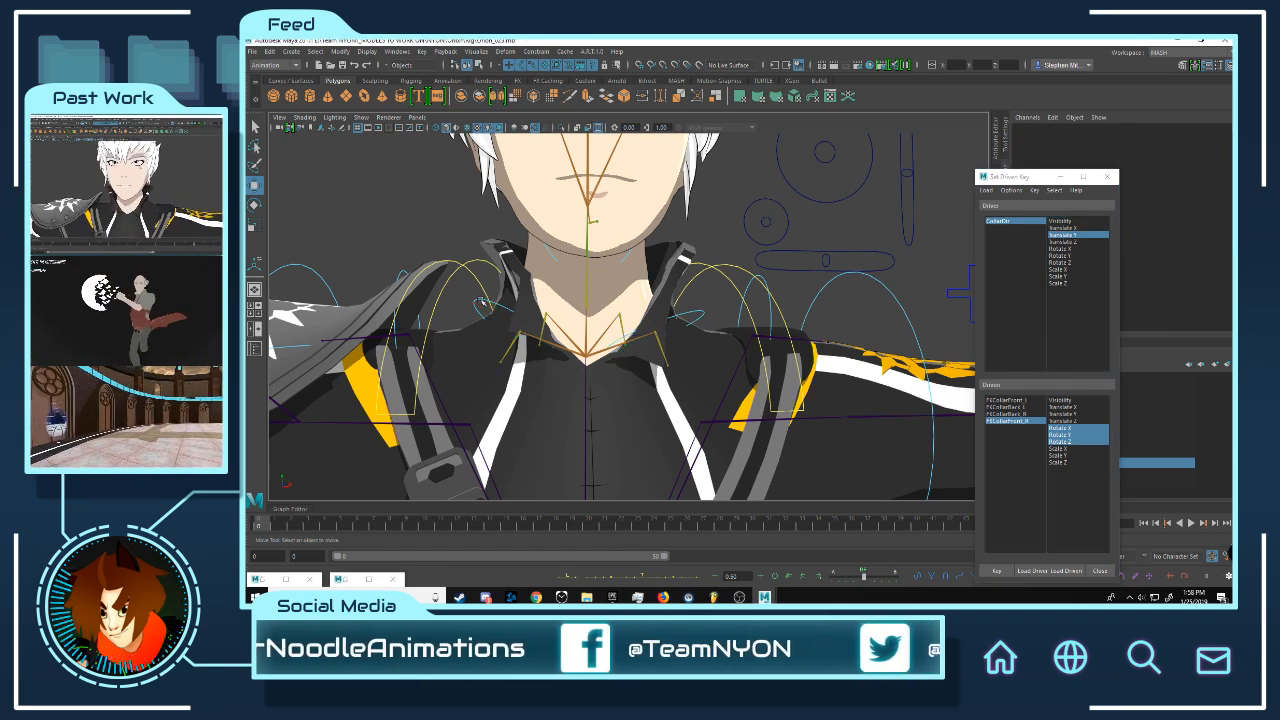
left_click(490, 302)
left_click_drag(1219, 164, 1220, 180)
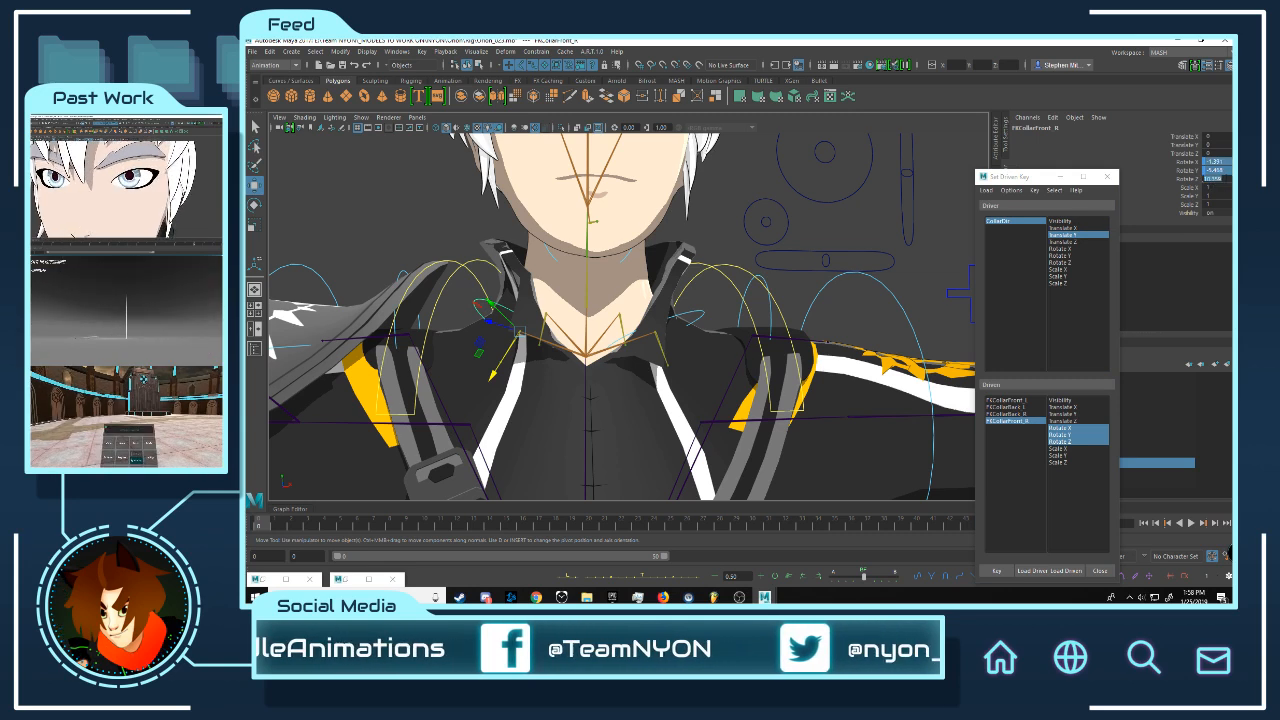
key("Return")
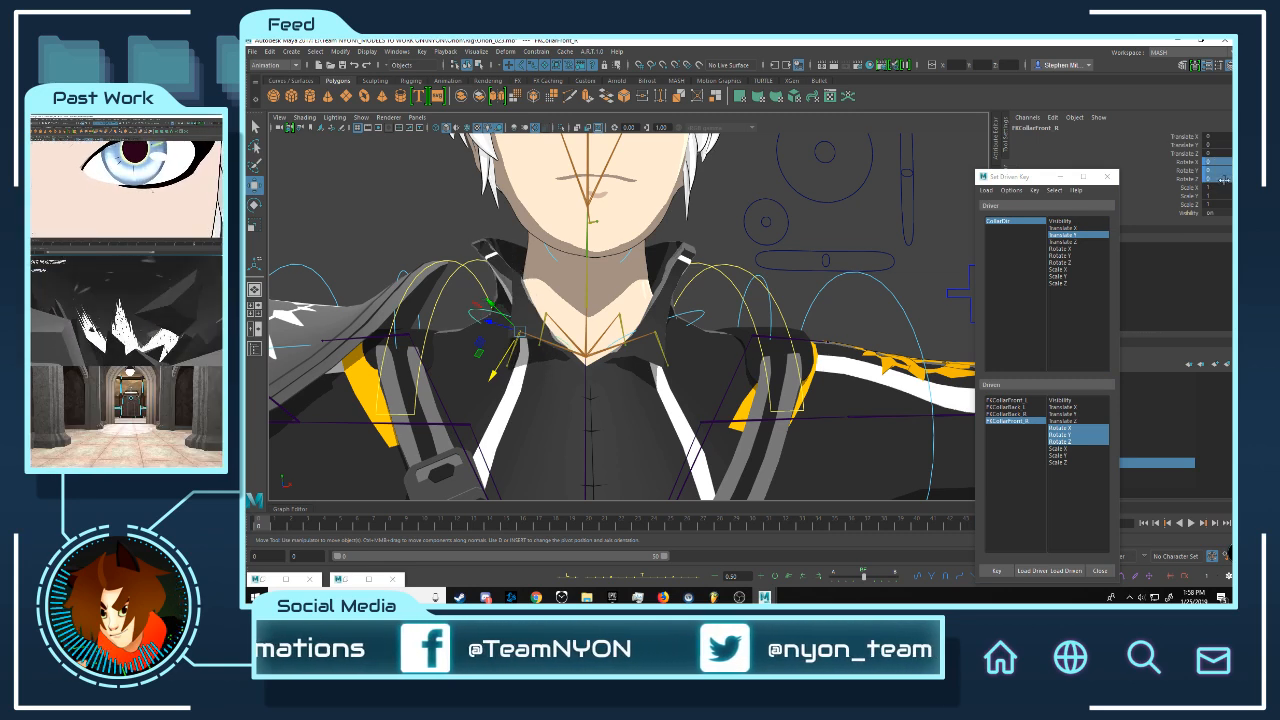
- Choose Translate X as the driver attribute and try shifting CollarDir sideways, undoing the move
left_click(776, 228)
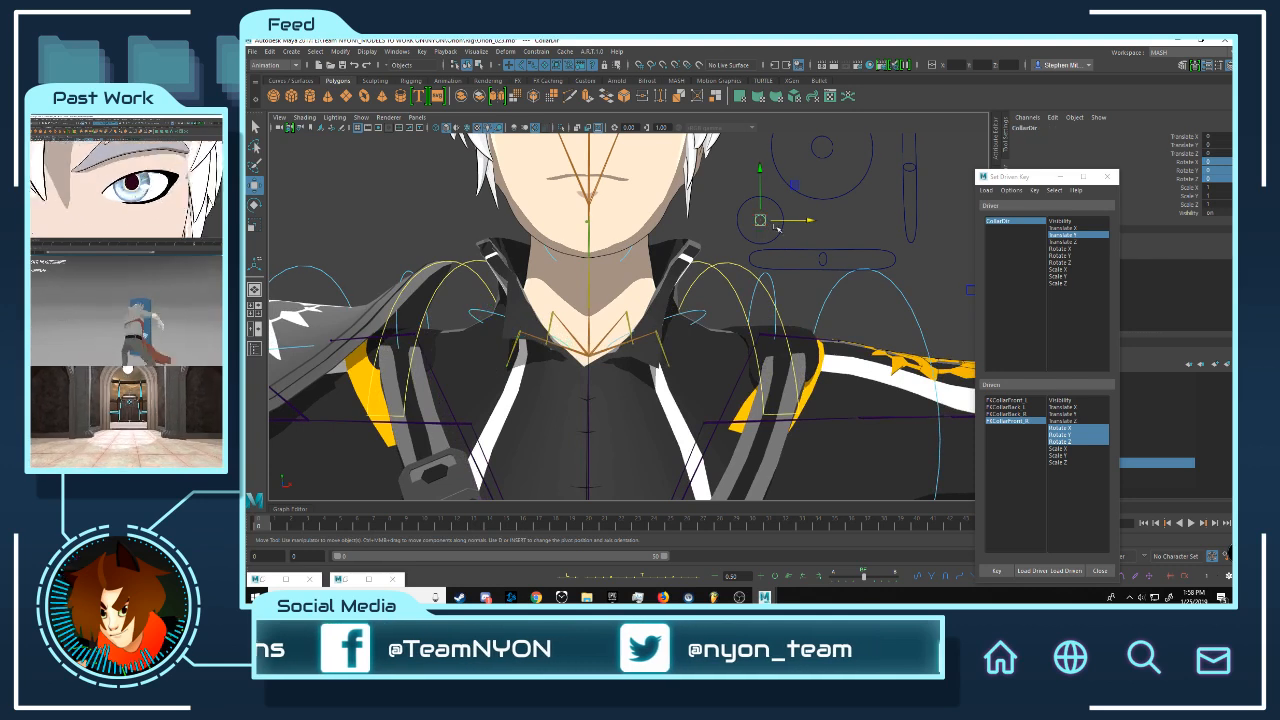
left_click(1062, 228)
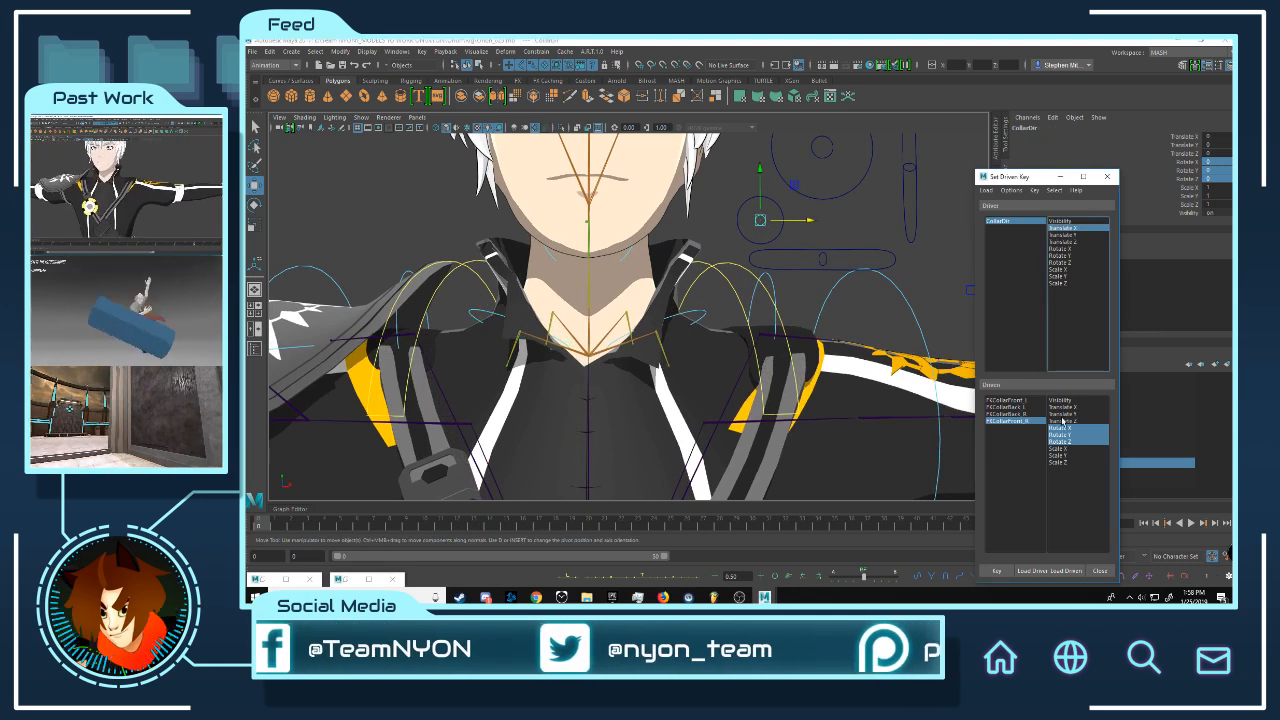
left_click_drag(810, 221, 796, 227)
key("ctrl+z")
left_click_drag(612, 286, 641, 274, "alt")
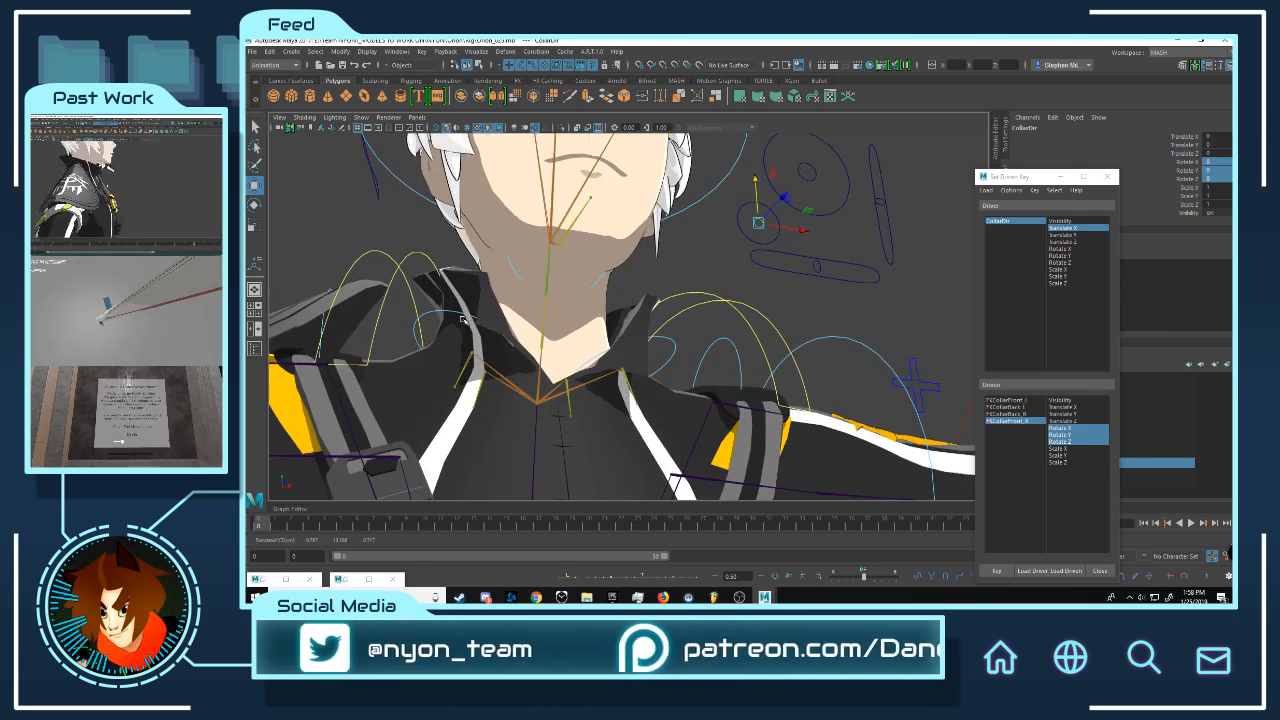
- Inspect the collar from several angles and review the front collar controls and CollarDir in their neutral pose
left_click(428, 315)
left_click(428, 315)
left_click_drag(624, 298, 650, 298, "alt")
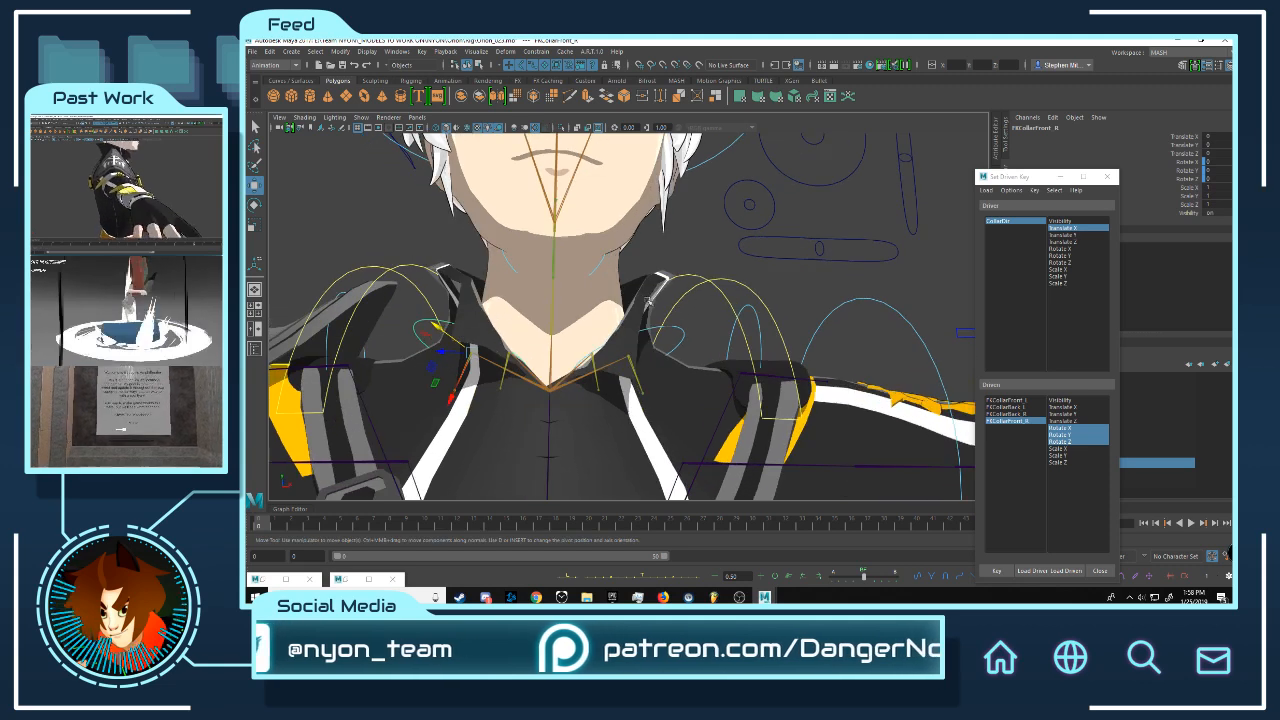
left_click(750, 203)
left_click_drag(752, 206, 733, 241, "alt")
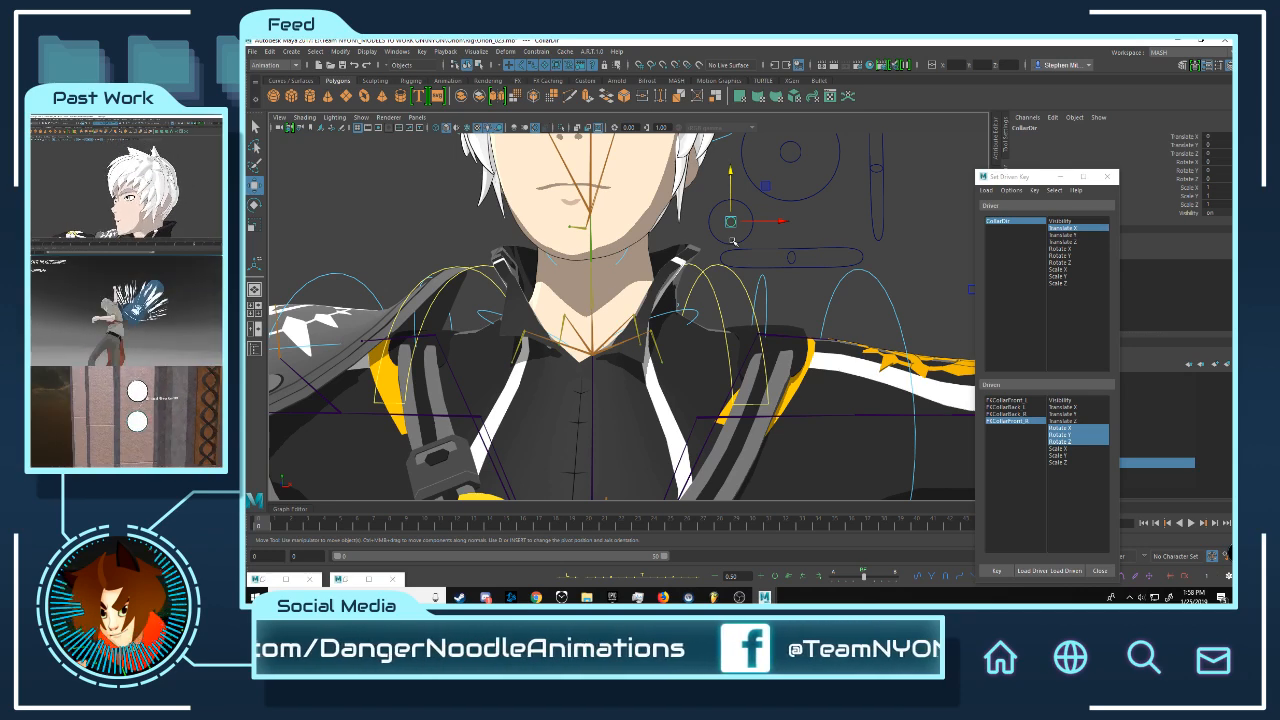
left_click_drag(736, 248, 755, 278, "alt")
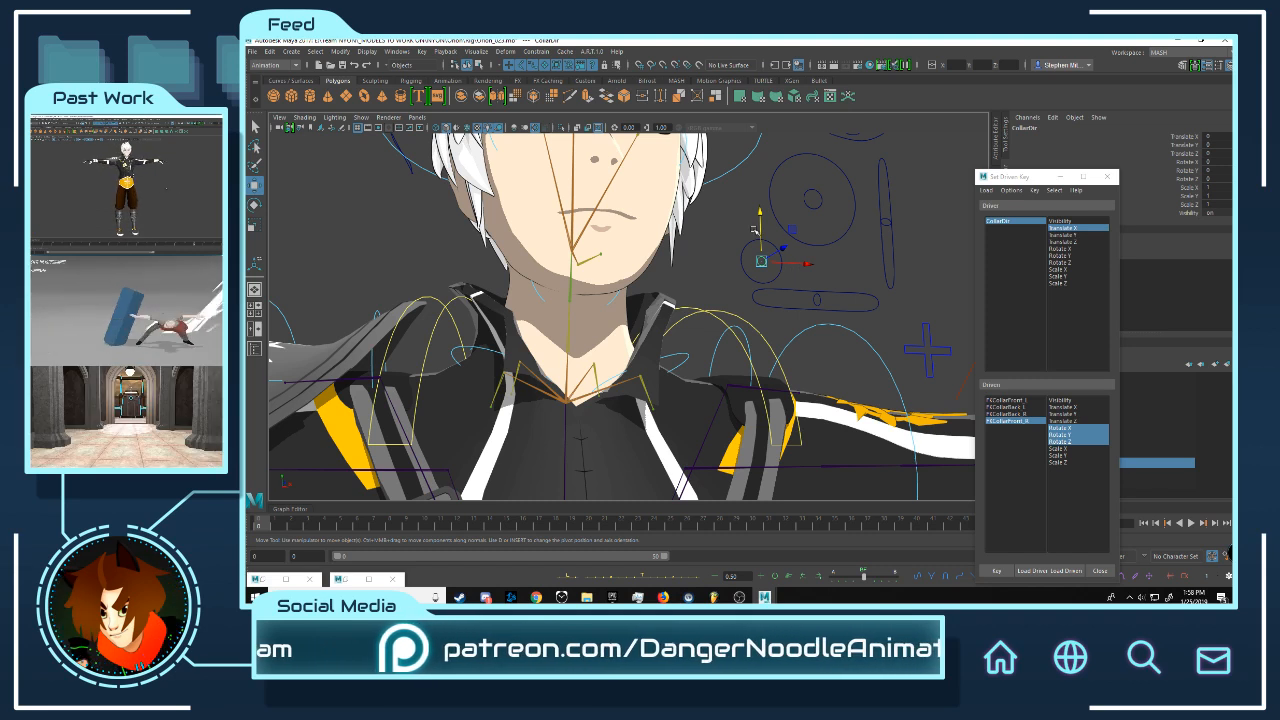
left_click_drag(730, 272, 738, 295, "alt")
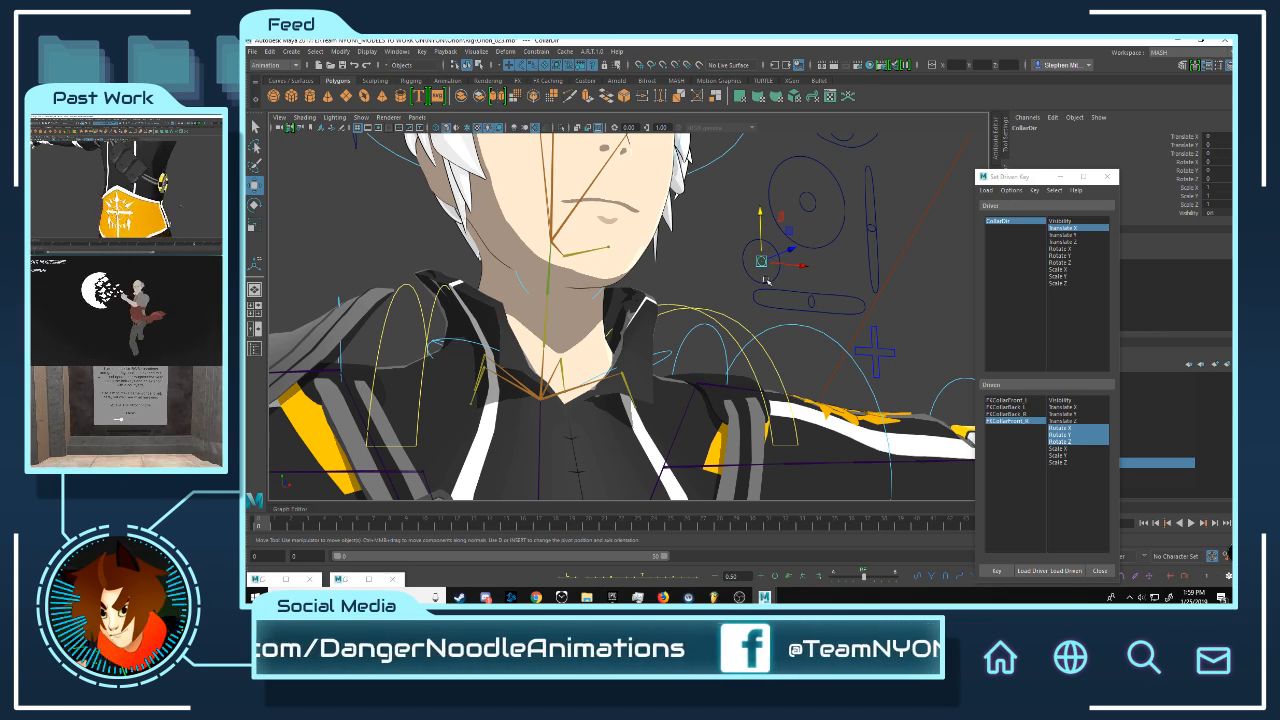
left_click_drag(588, 308, 702, 281, "alt")
left_click_drag(669, 279, 689, 292, "alt")
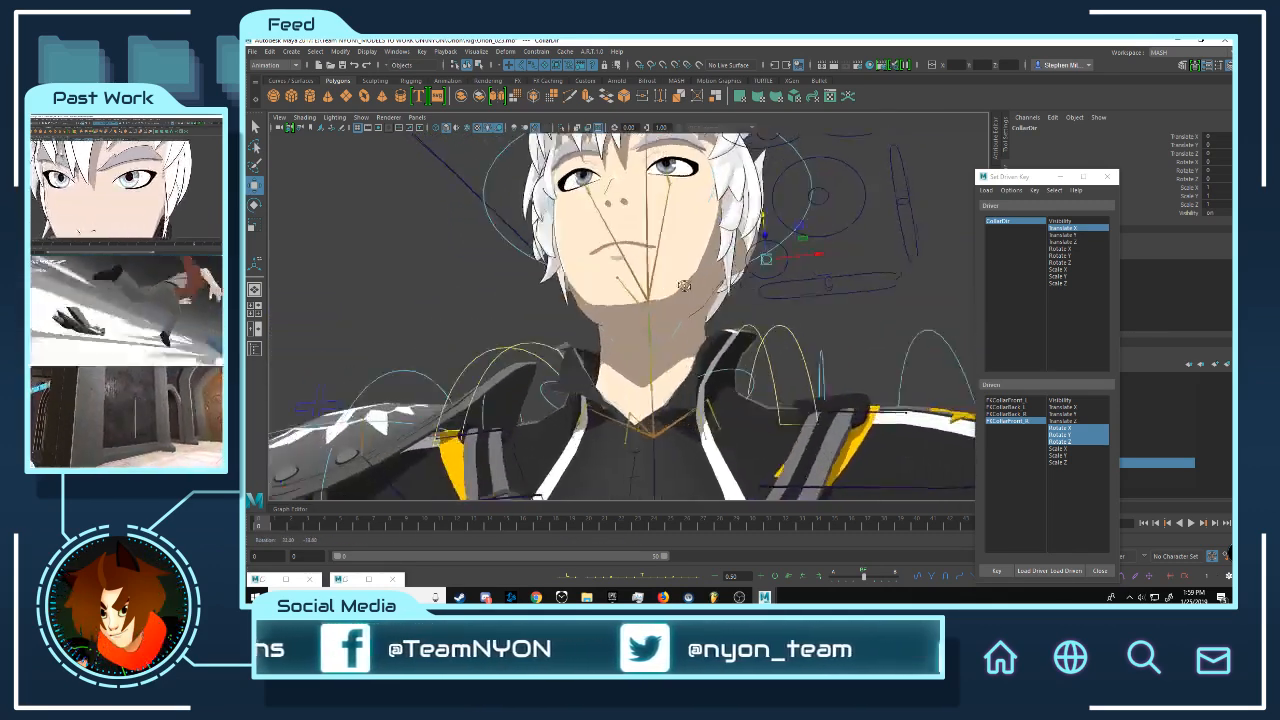
key("bracketleft")
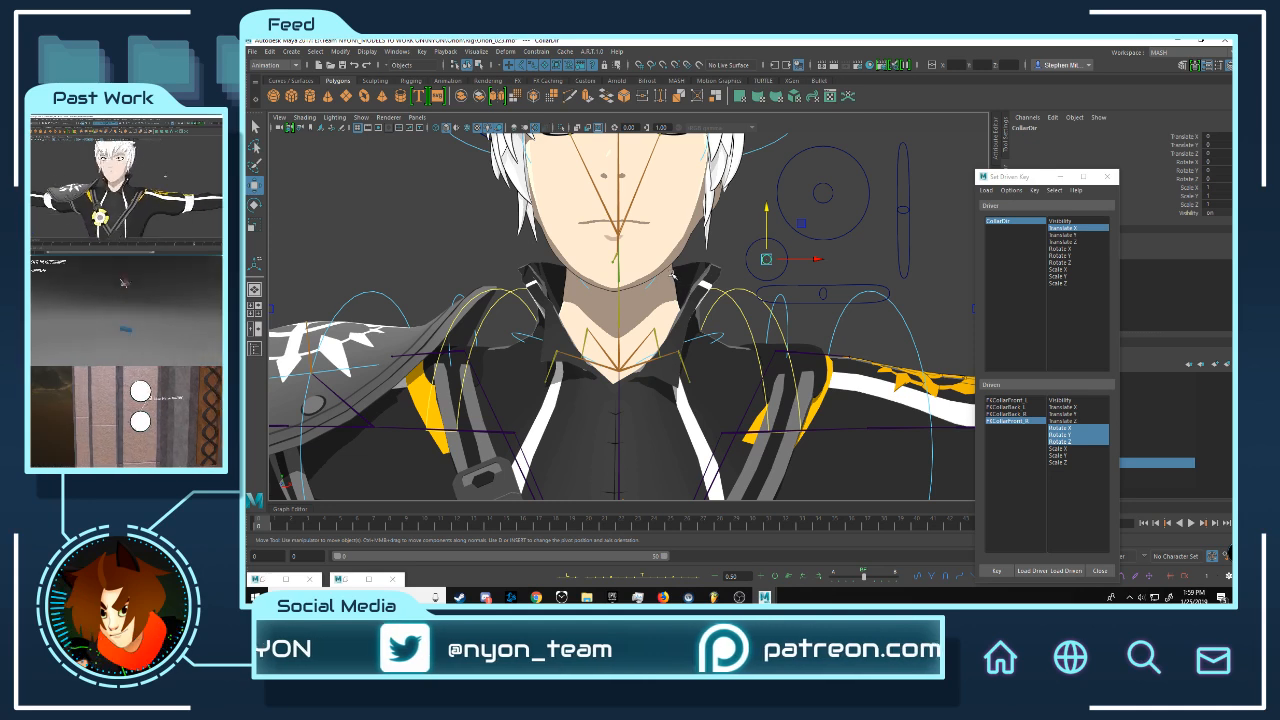
left_click_drag(731, 253, 699, 324, "alt")
middle_click_drag(700, 324, 699, 325, "alt")
right_click_drag(699, 325, 684, 327, "alt")
left_click_drag(684, 326, 696, 327, "alt")
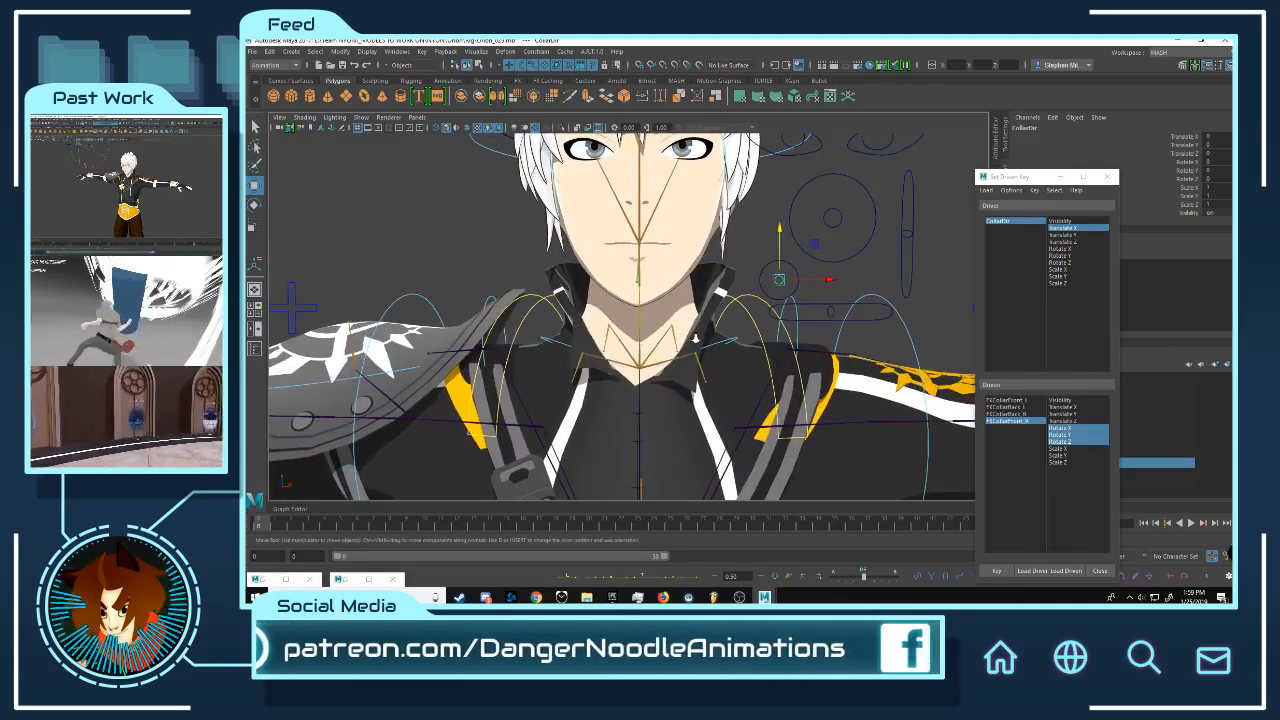
left_click(540, 357)
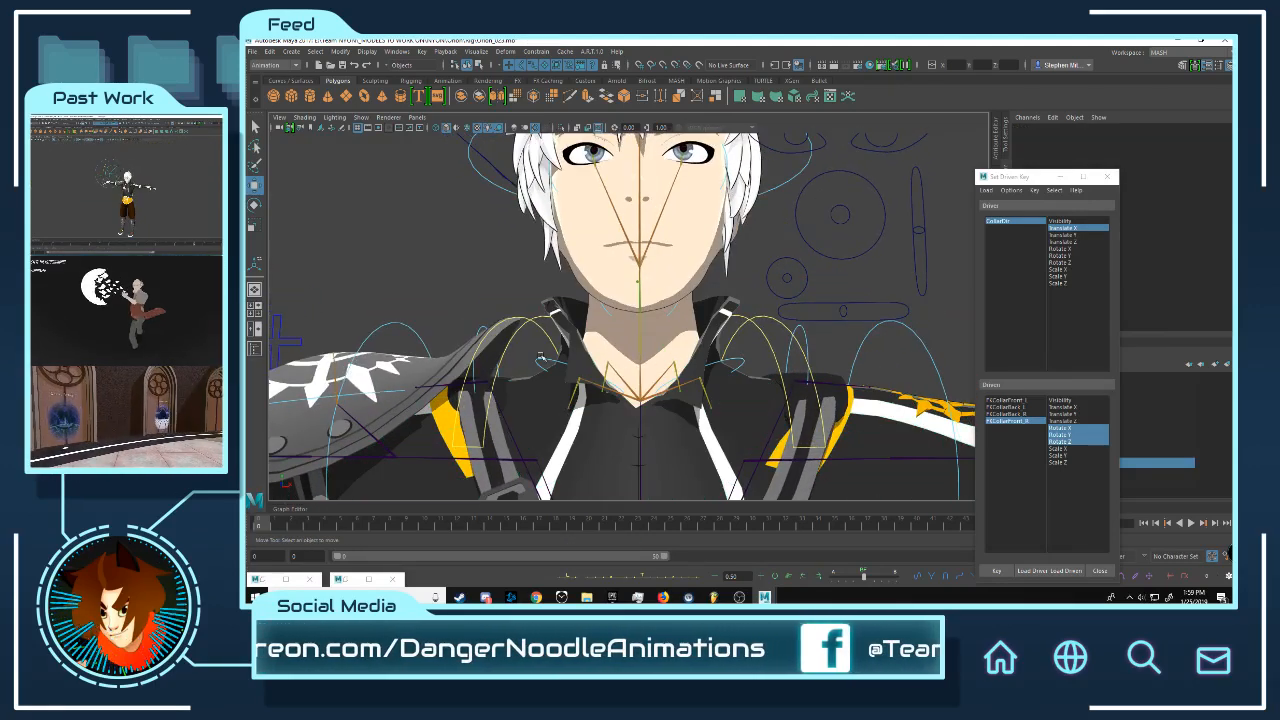
left_click(533, 357)
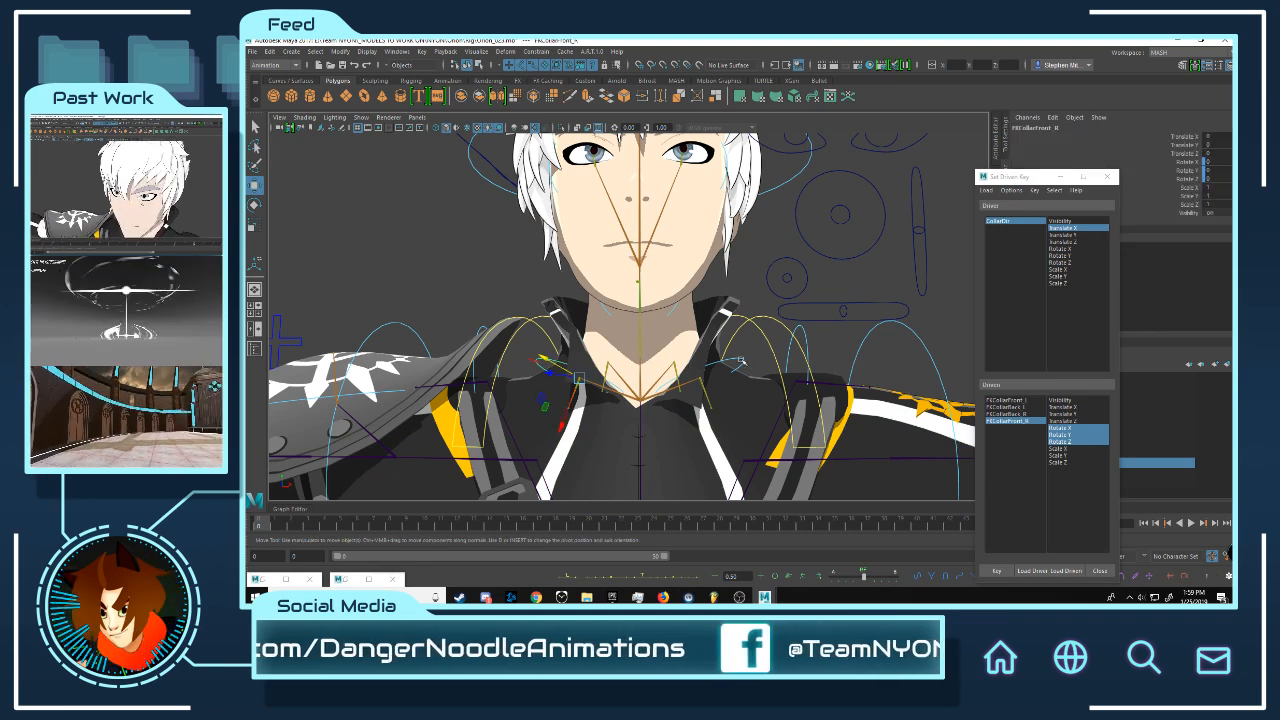
mouse_move(664, 362)
left_mouse_down("alt")
mouse_move(638, 366)
mouse_move(665, 363)
left_mouse_up("alt")
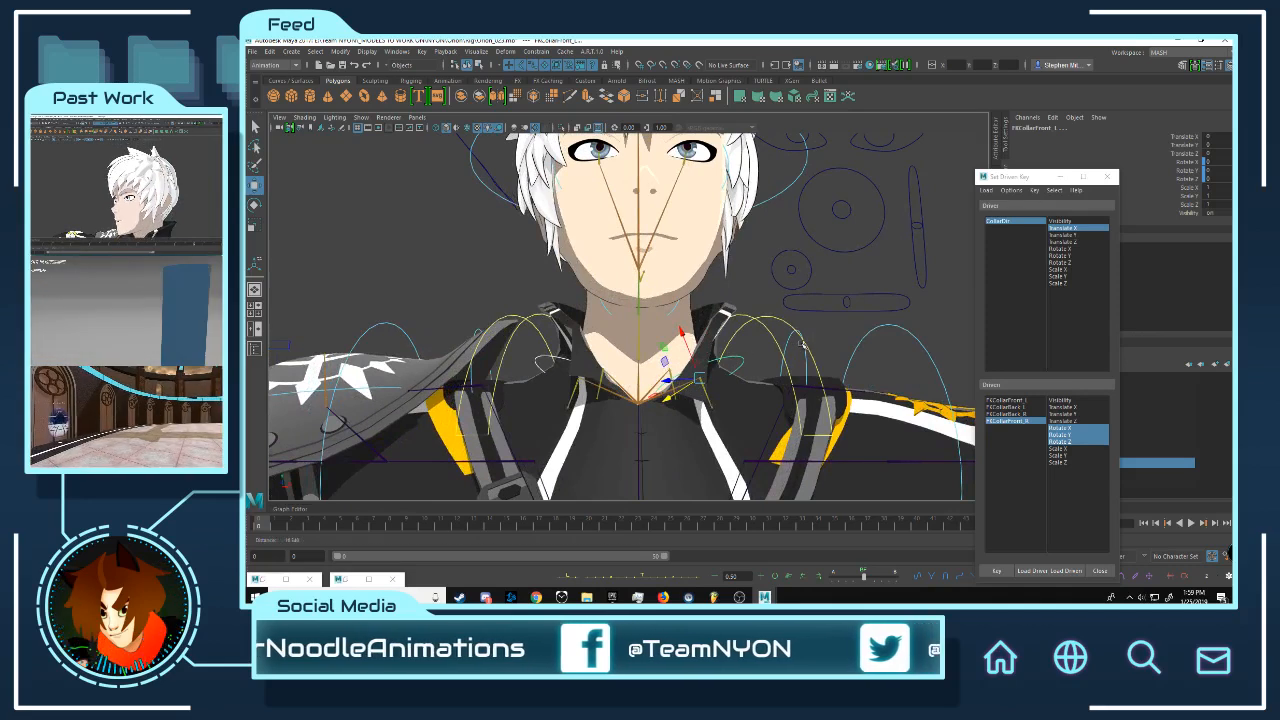
middle_click_drag(736, 293, 738, 321, "alt")
mouse_move(738, 321)
left_mouse_down("alt")
mouse_move(706, 326)
mouse_move(733, 327)
left_mouse_up("alt")
left_click(776, 296)
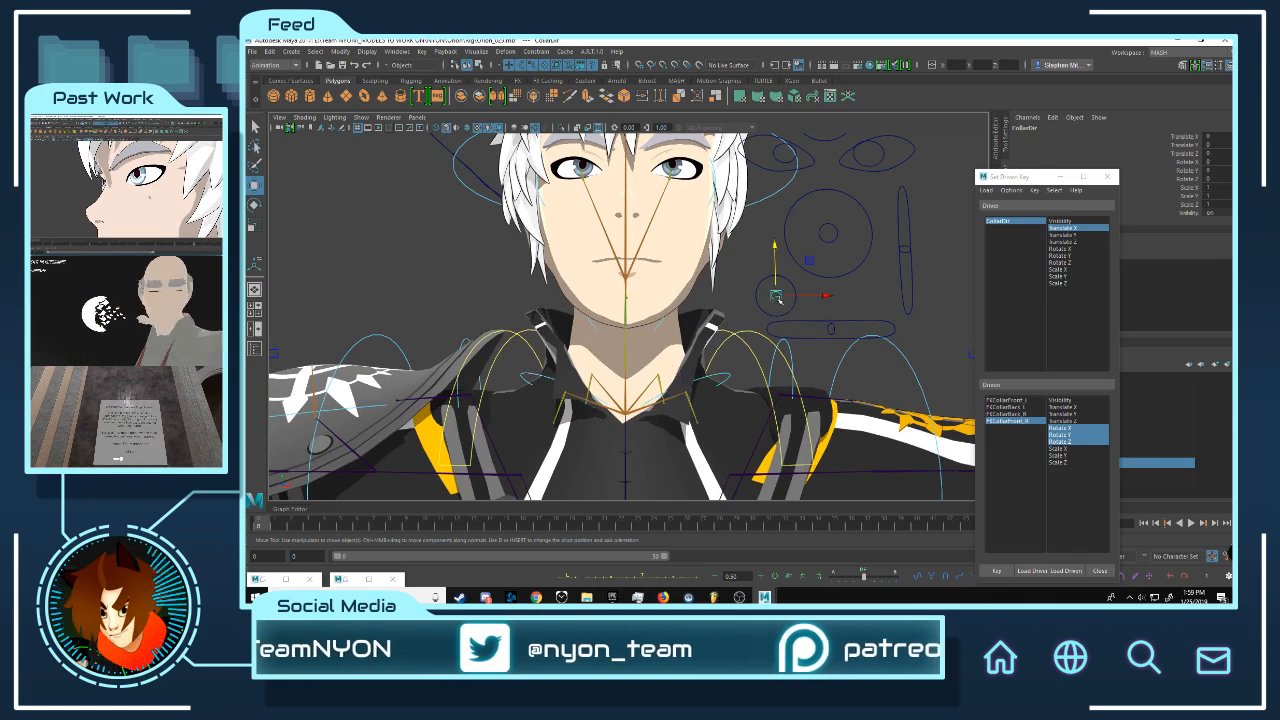
- Set the neutral-pose driven key for FKCollarFront_R's rotation, with CollarDir's Translate Y as the driver
left_click(1074, 235)
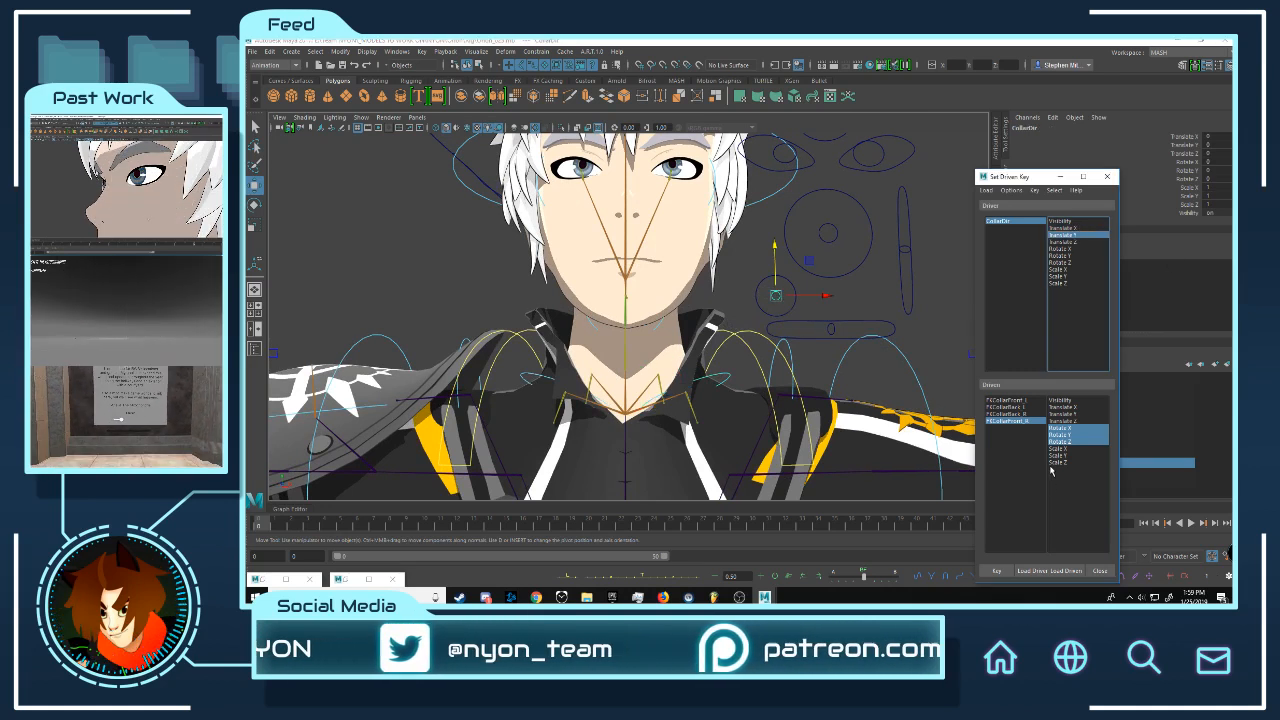
left_click(1015, 421)
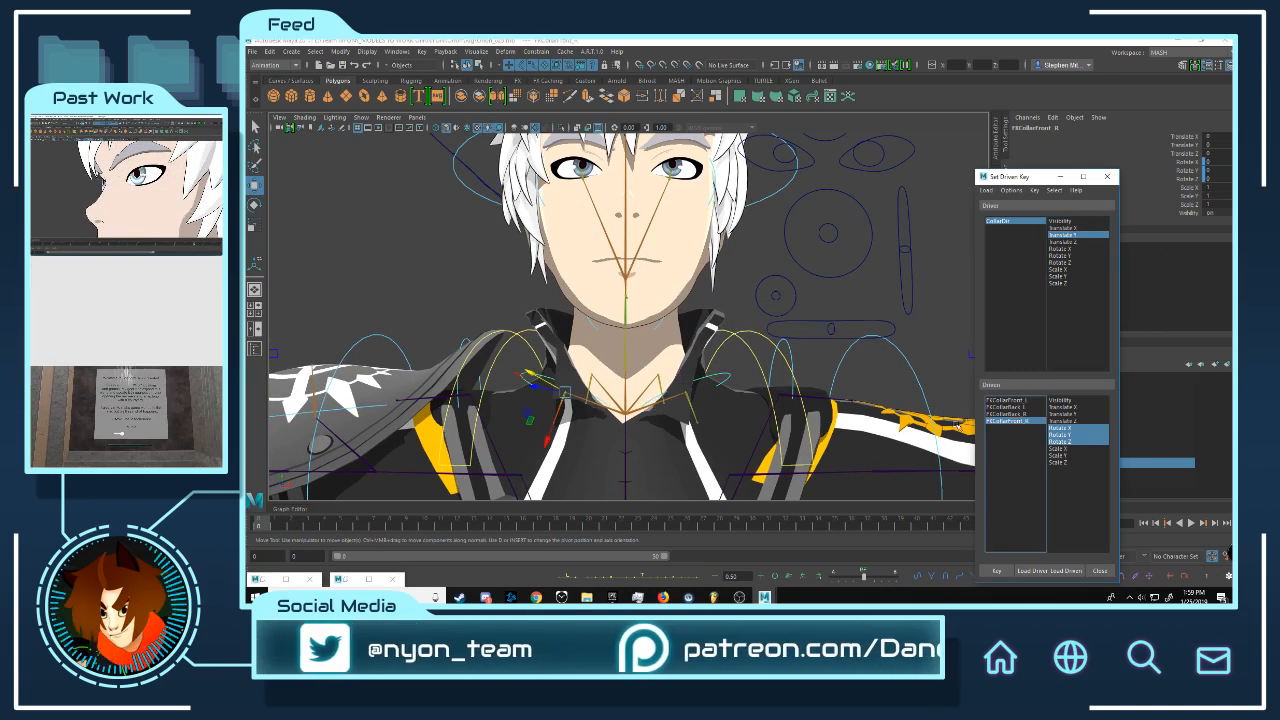
left_click(776, 296)
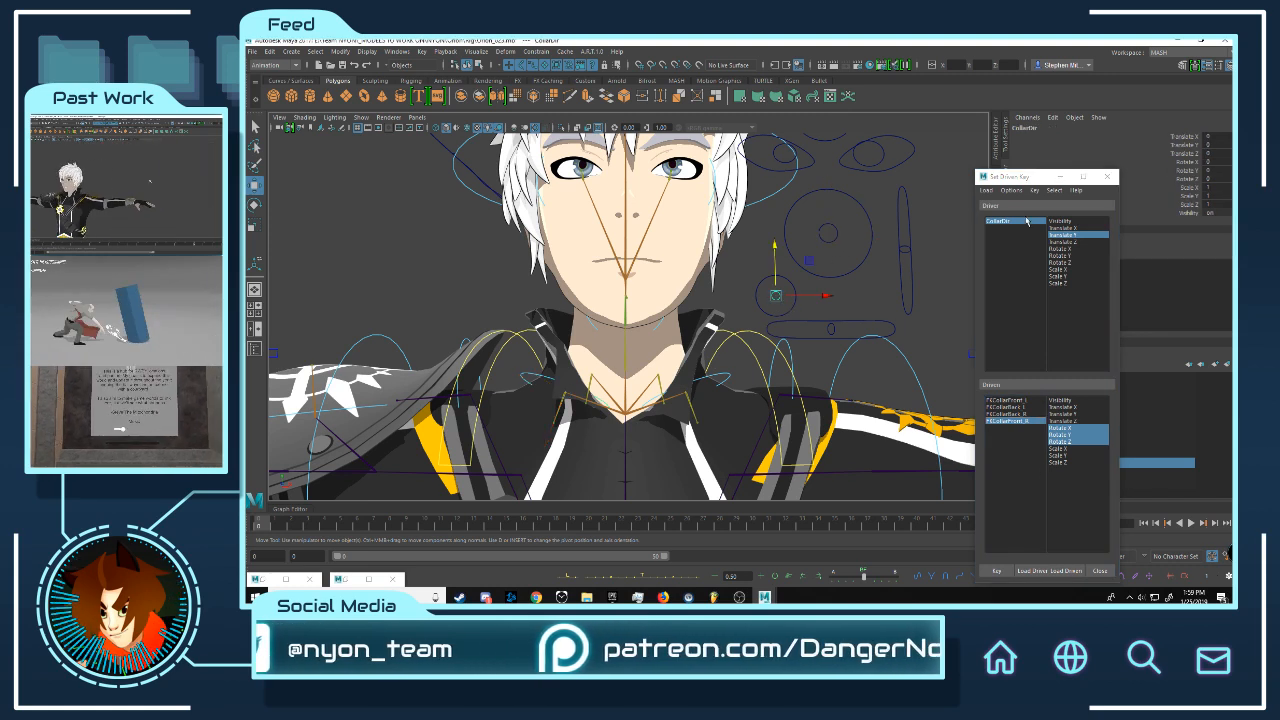
left_click(1068, 236)
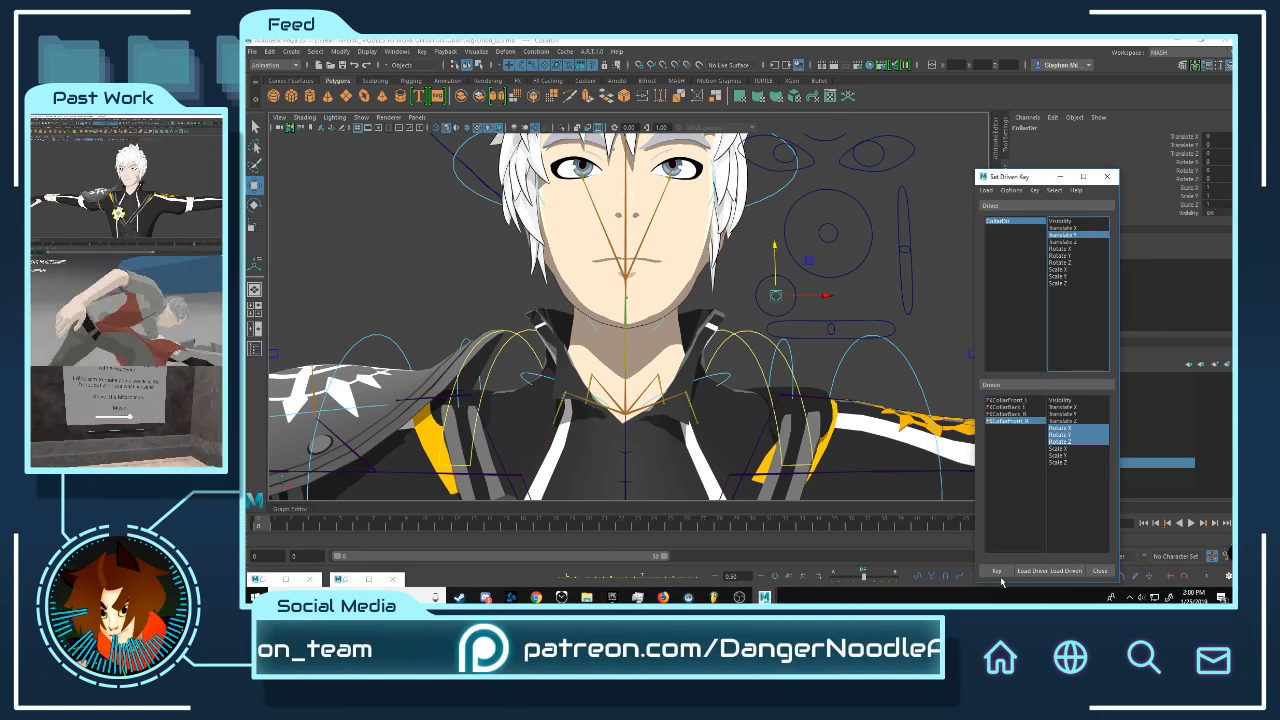
left_click(1003, 572)
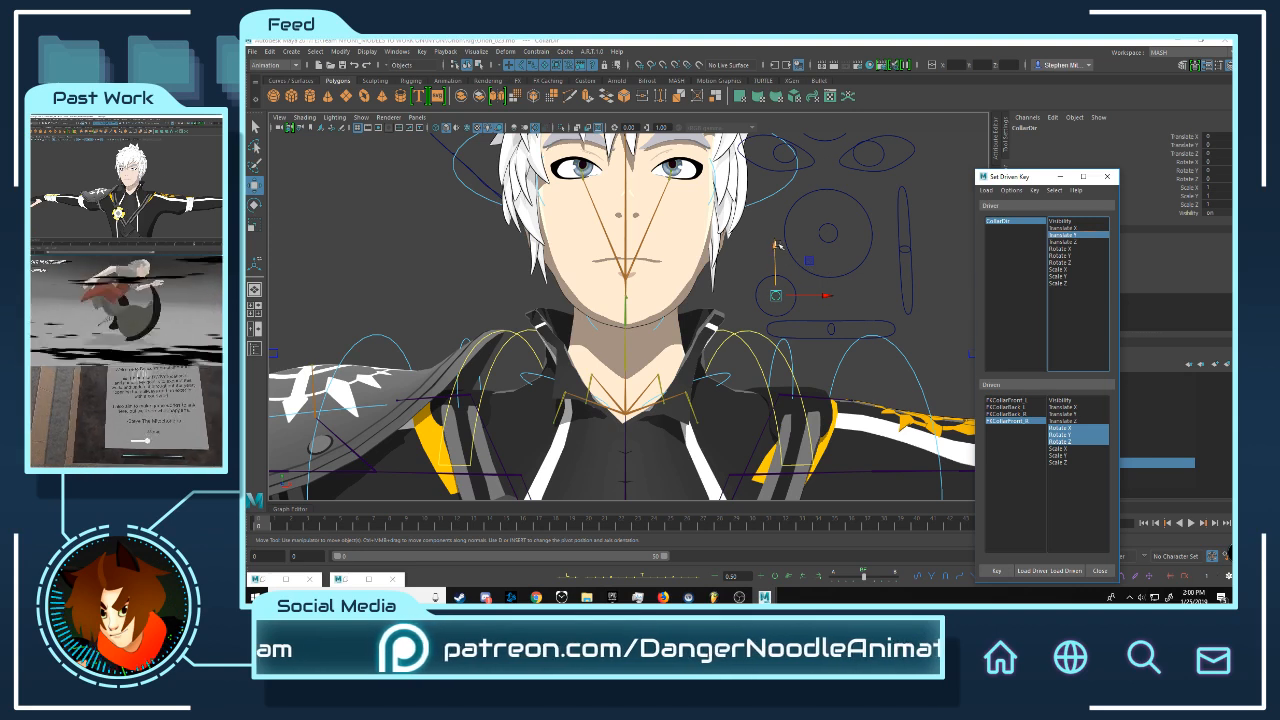
- Lower the CollarDir control to the bottom of its circle
left_click_drag(777, 244, 785, 300)
middle_click_drag(440, 368, 472, 300, "alt")
right_click_drag(472, 300, 541, 311, "alt")
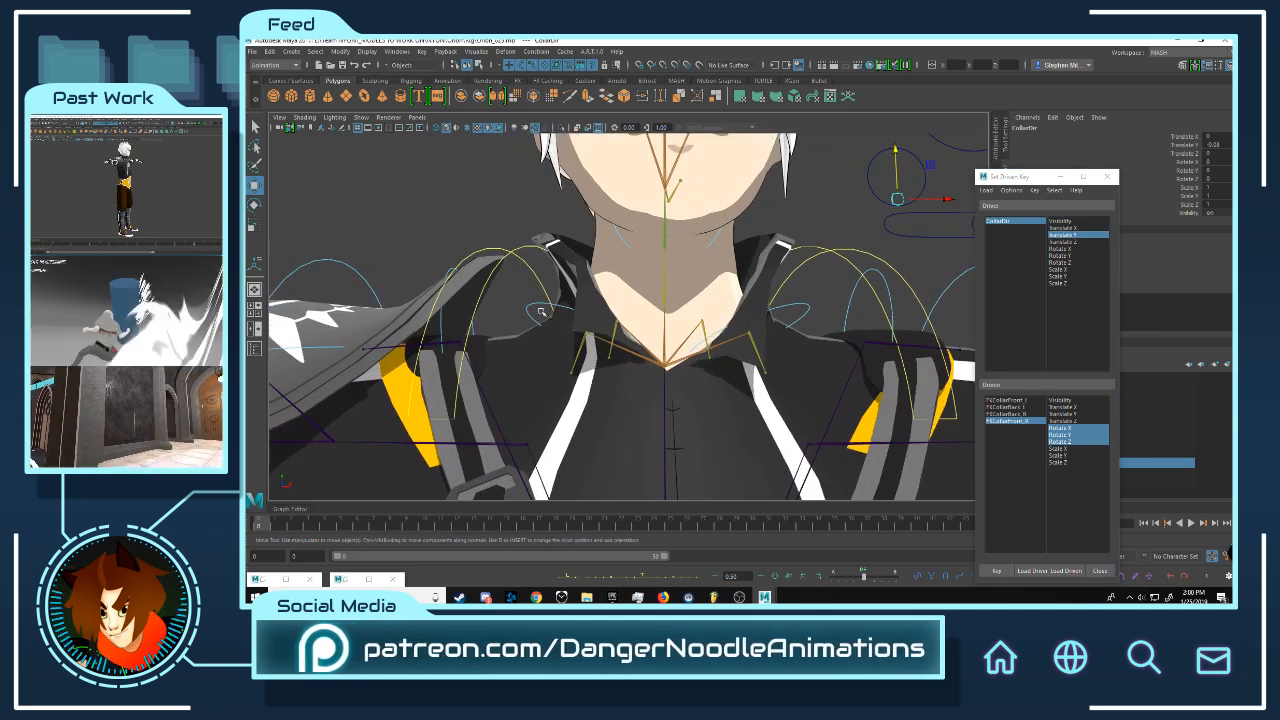
- Rotate FKCollarFront_R into the lowered-collar pose, with Rotate Y about -12 and Rotate Z about 13 degrees
left_click(541, 311)
key("e")
mouse_move(588, 341)
left_mouse_down()
mouse_move(618, 364)
mouse_move(603, 368)
mouse_move(591, 322)
left_mouse_up()
left_click_drag(591, 322, 816, 263, "alt")
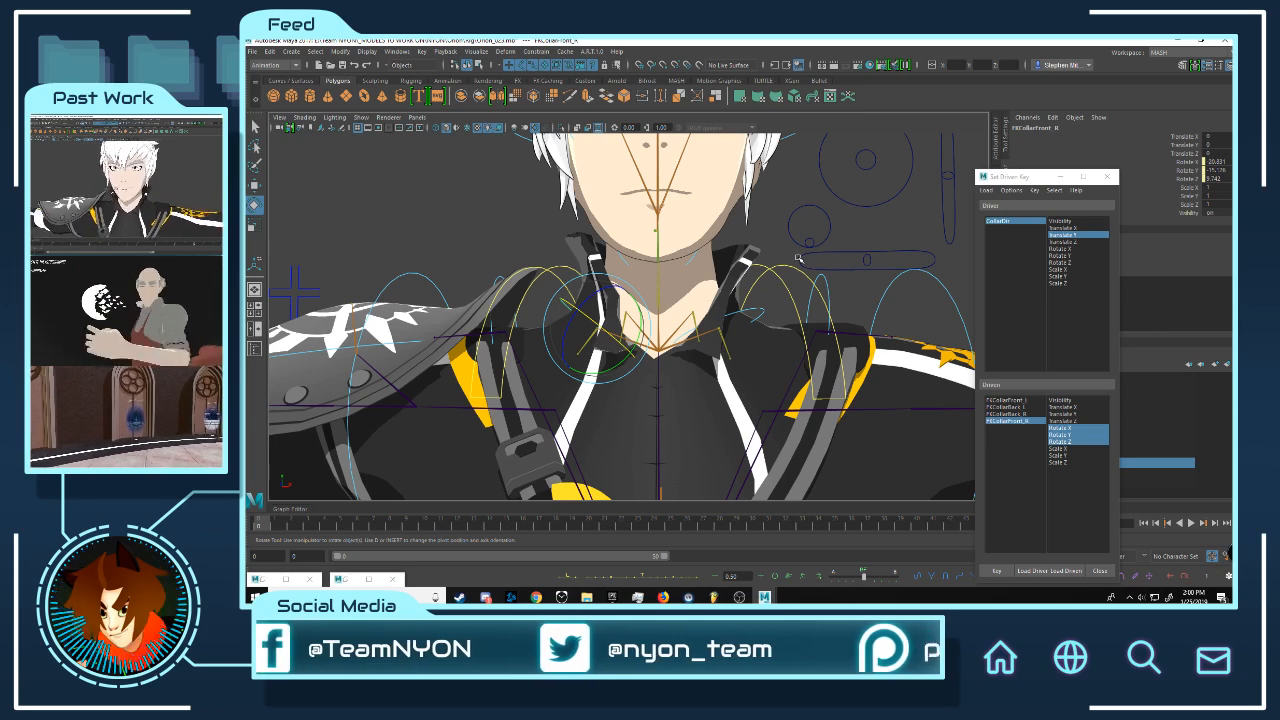
left_click_drag(797, 258, 604, 290, "alt")
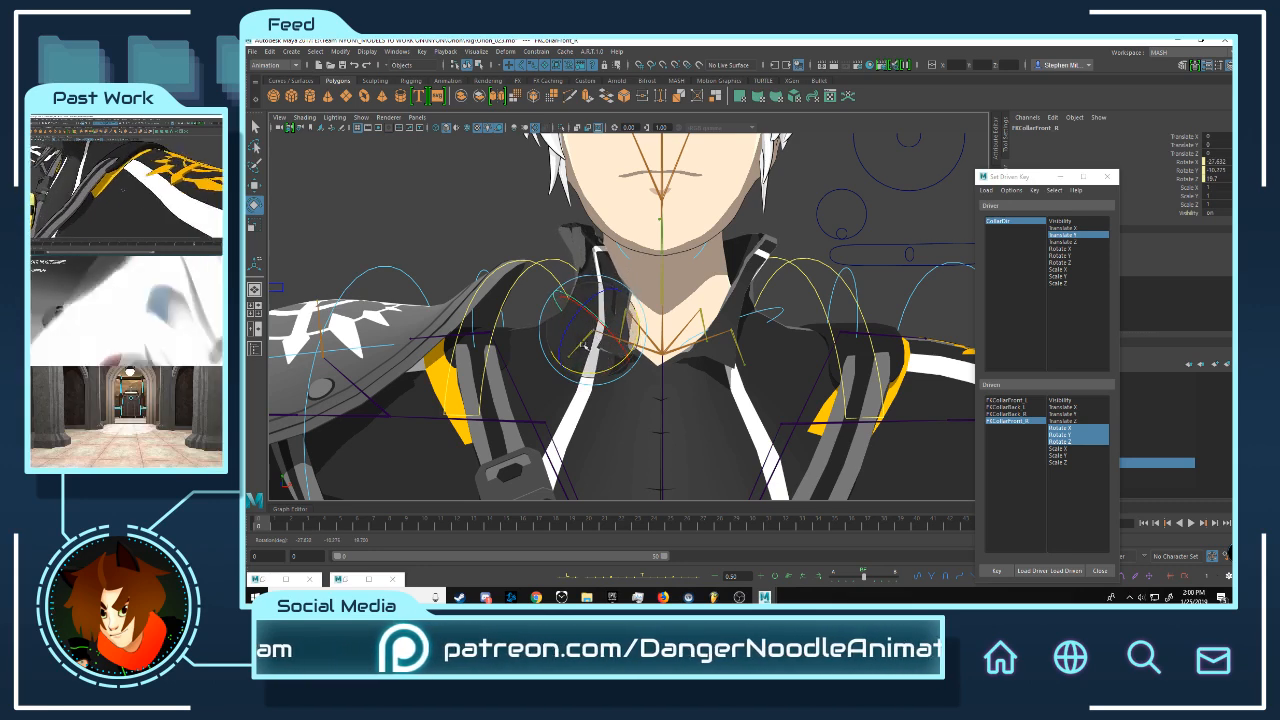
mouse_move(606, 331)
left_mouse_down("alt")
mouse_move(675, 281)
mouse_move(612, 326)
left_mouse_up("alt")
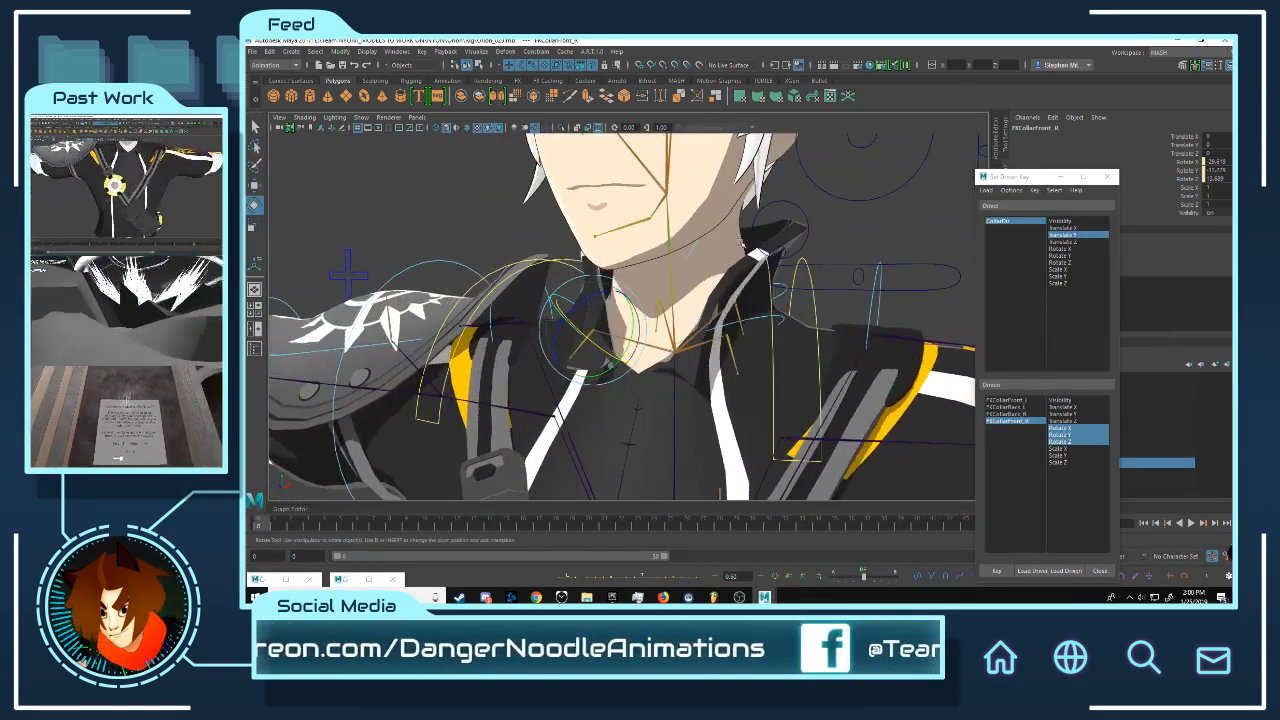
left_click_drag(784, 244, 894, 195, "alt")
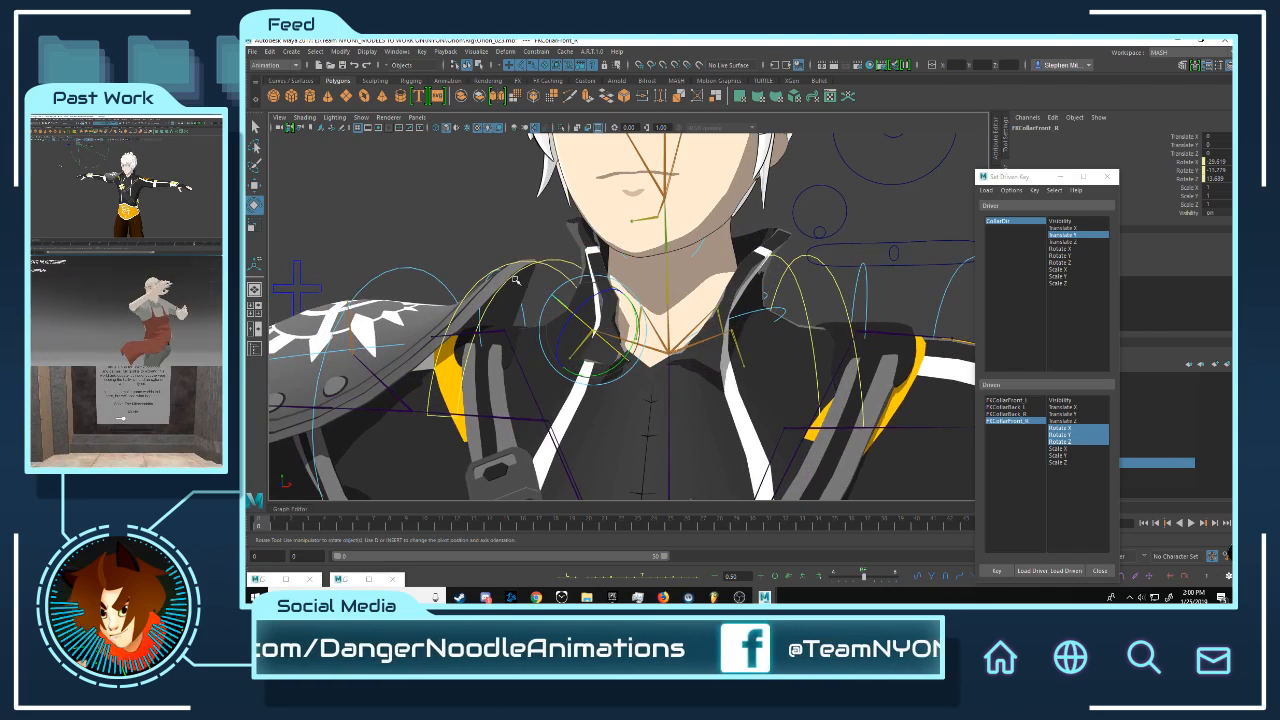
left_click_drag(516, 281, 537, 216, "alt")
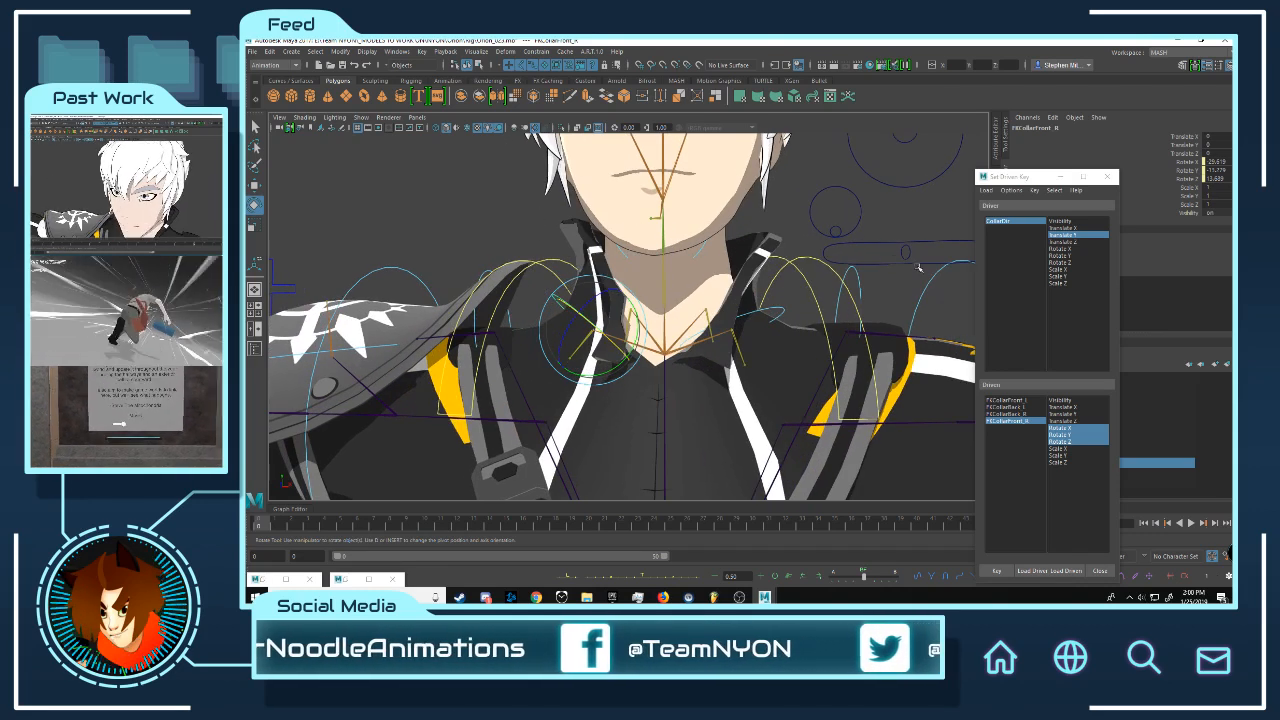
left_click_drag(665, 261, 681, 296, "alt")
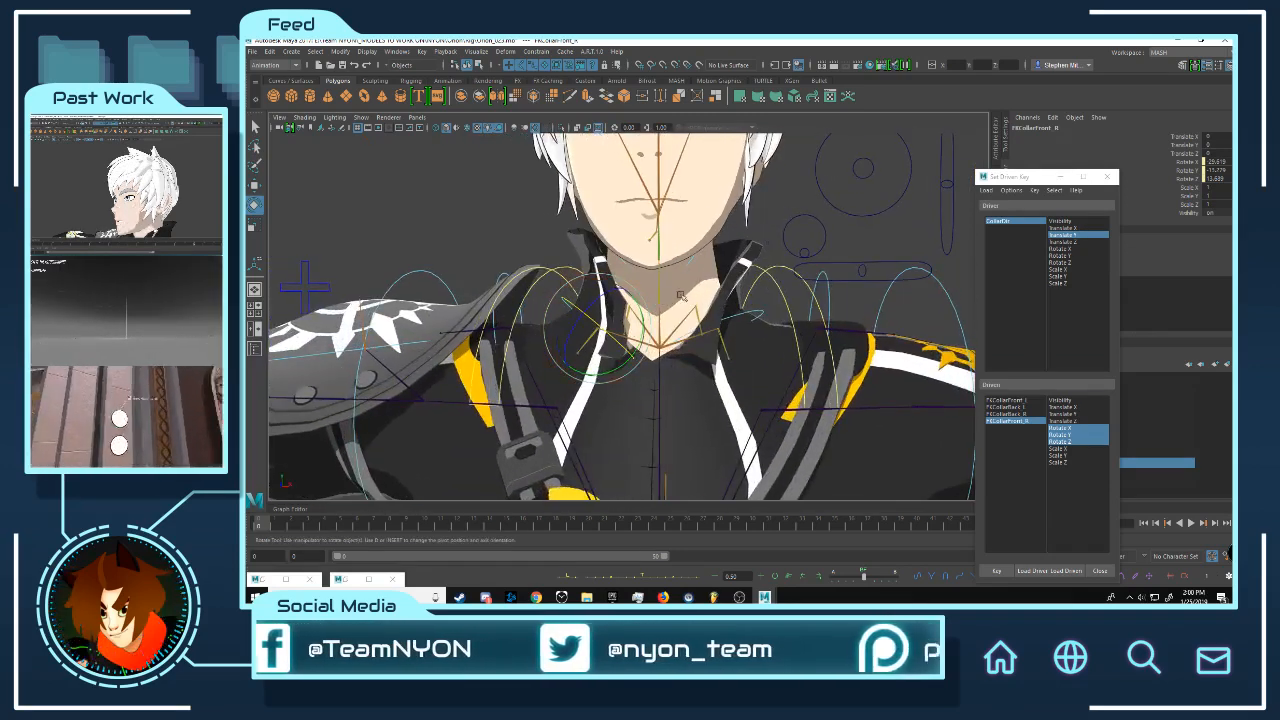
- Key FKCollarFront_R's lowered-pose rotation against CollarDir's Translate Y and reselect CollarDir
left_click(1084, 235)
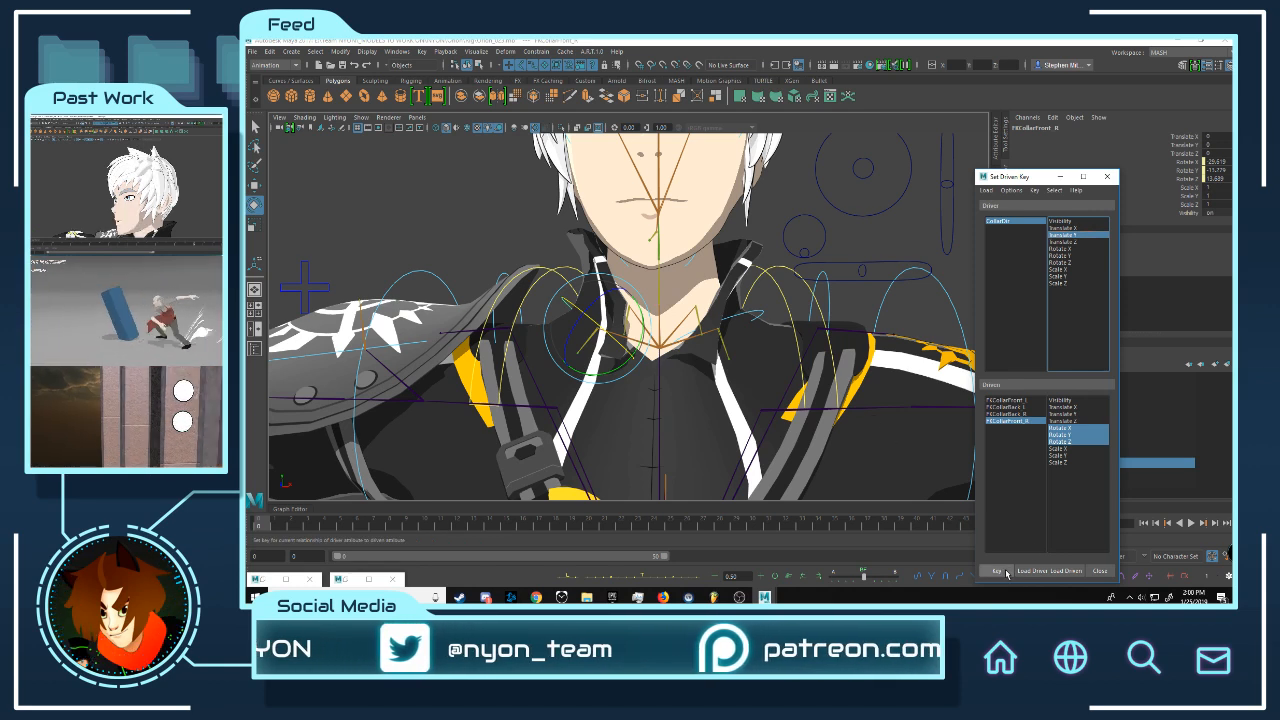
left_click(997, 571)
left_click(808, 260)
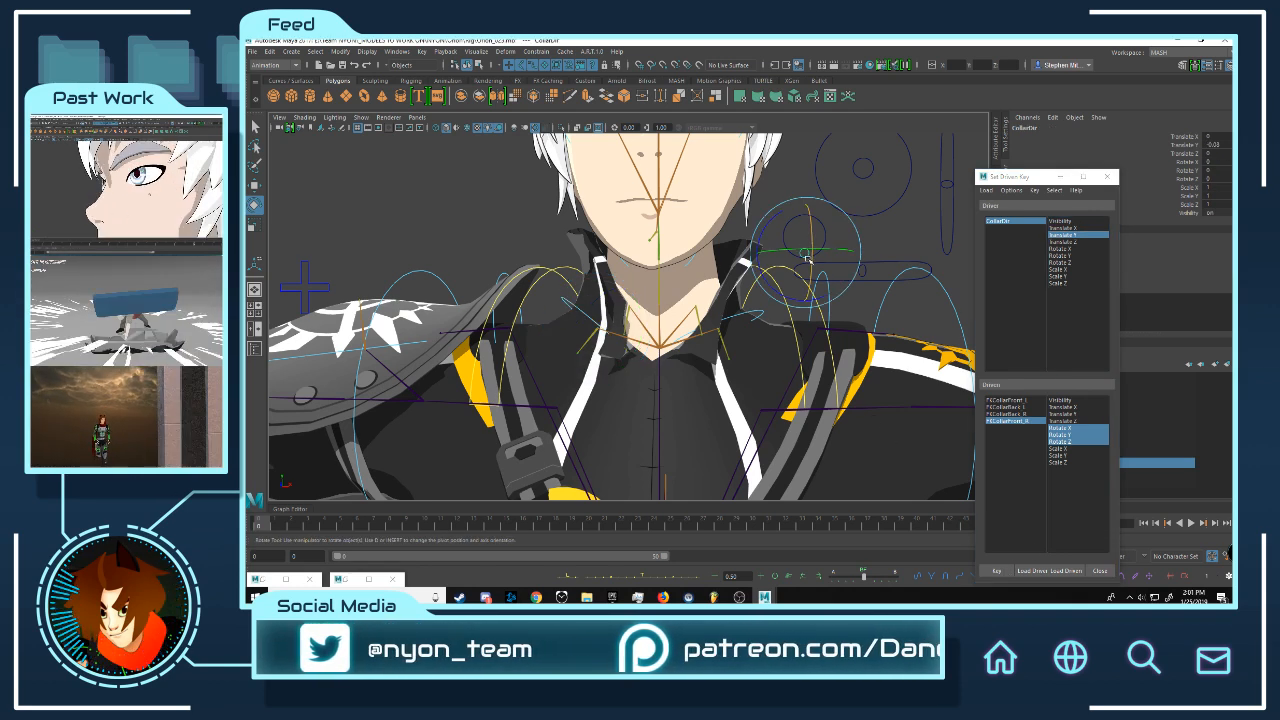
- Raise the CollarDir control to the top of its circle
key("w")
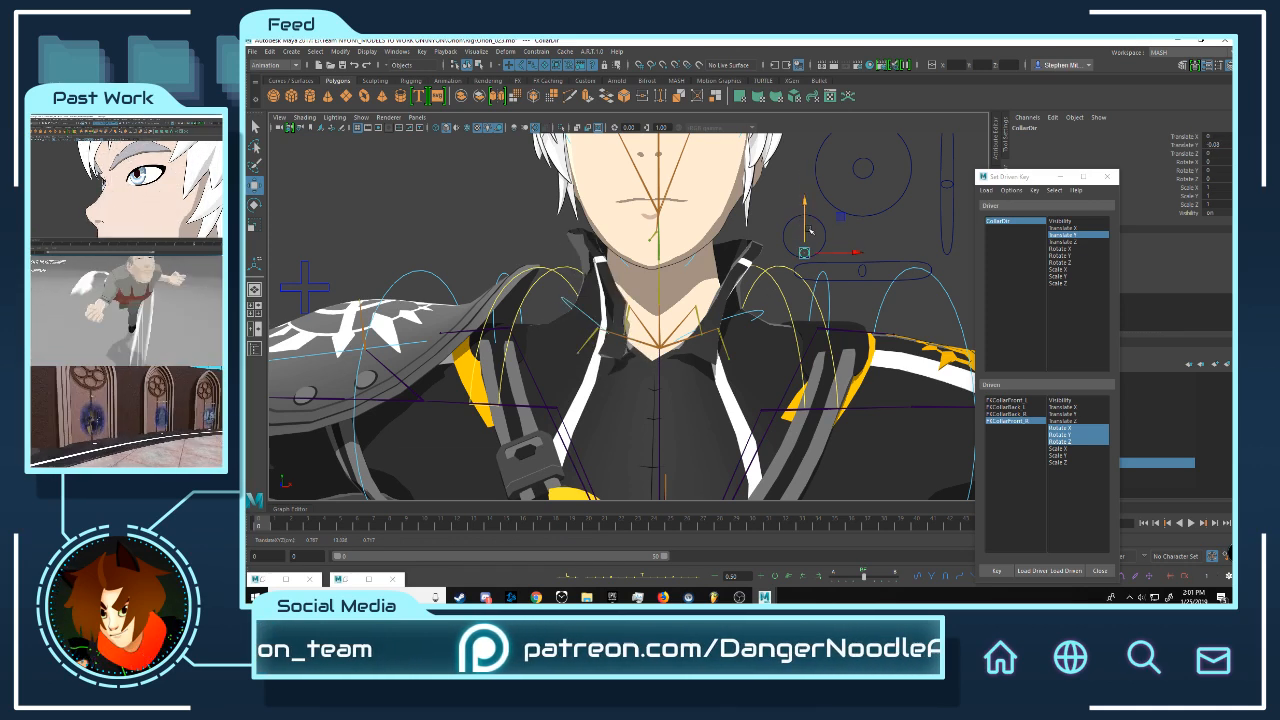
left_click_drag(805, 212, 806, 170)
- Rotate FKCollarFront_R into the raised-collar pose, with Rotate X about 13 and Rotate Z about 18 degrees, and key it against CollarDir's Translate Y
left_click_drag(690, 262, 748, 265, "alt")
left_click(514, 313)
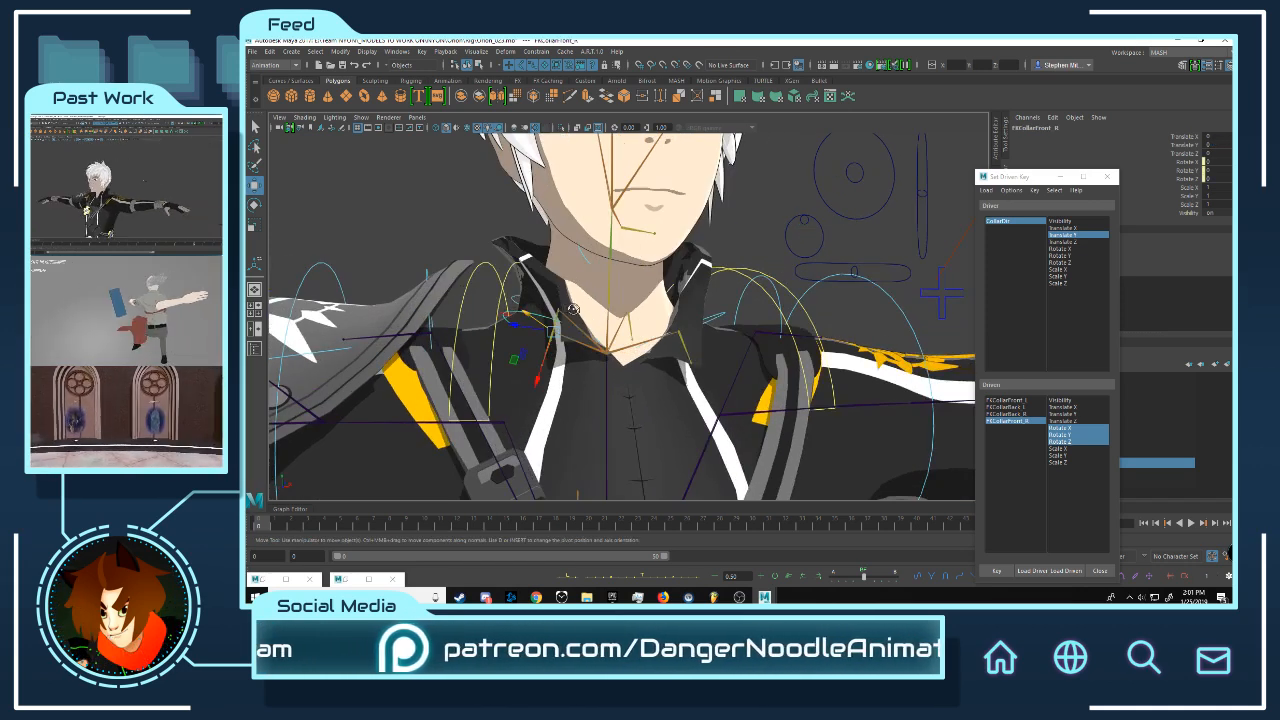
left_click_drag(516, 315, 556, 303, "alt")
key("e")
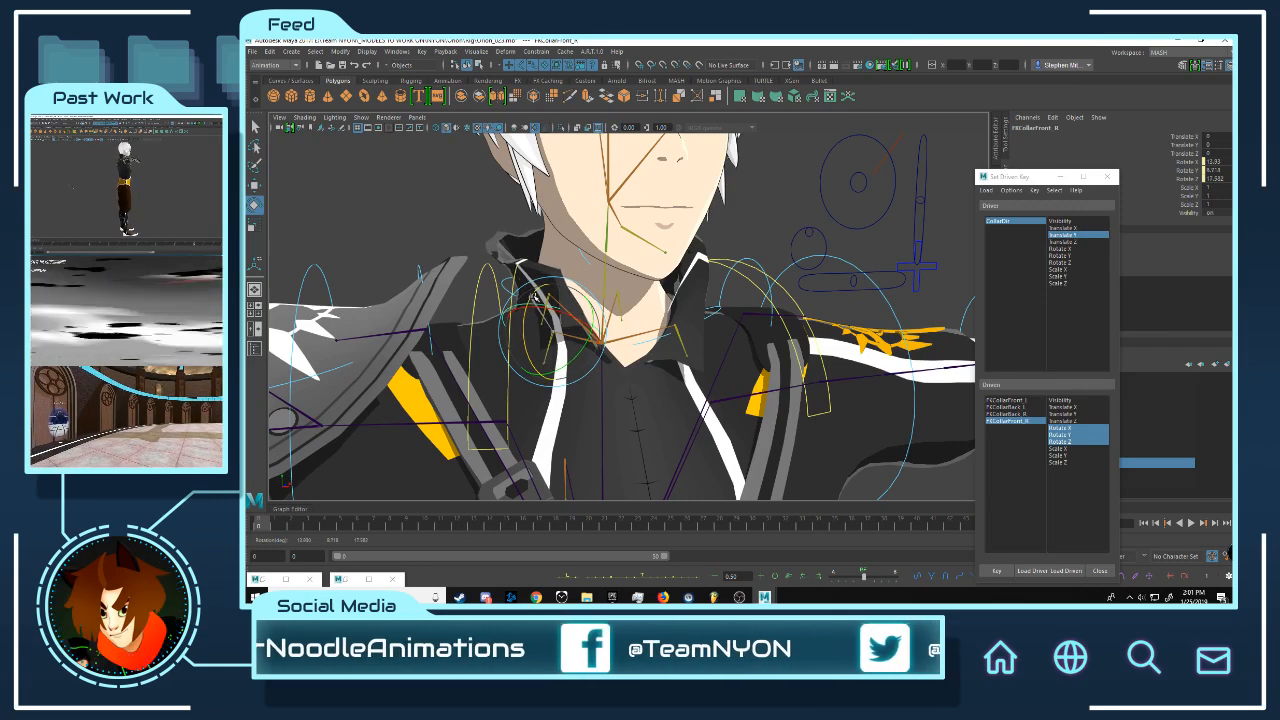
mouse_move(534, 295)
left_mouse_down("alt")
mouse_move(524, 280)
mouse_move(550, 281)
left_mouse_up("alt")
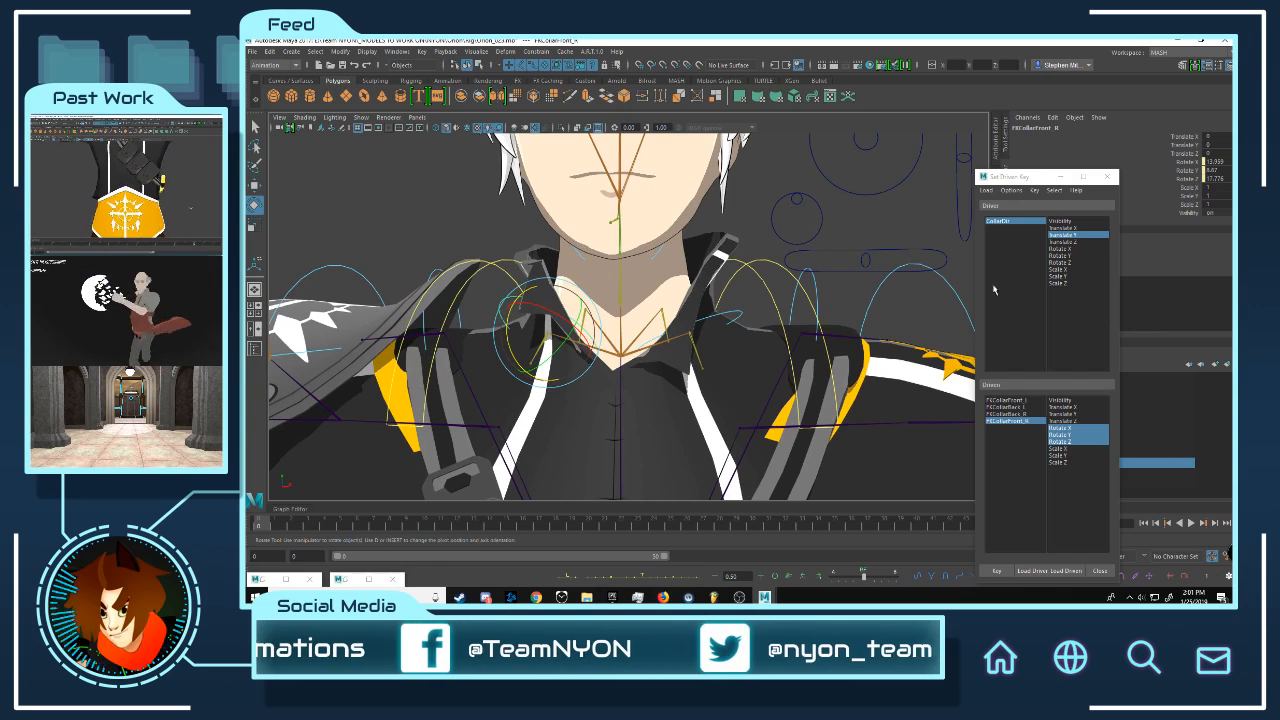
left_click(1066, 236)
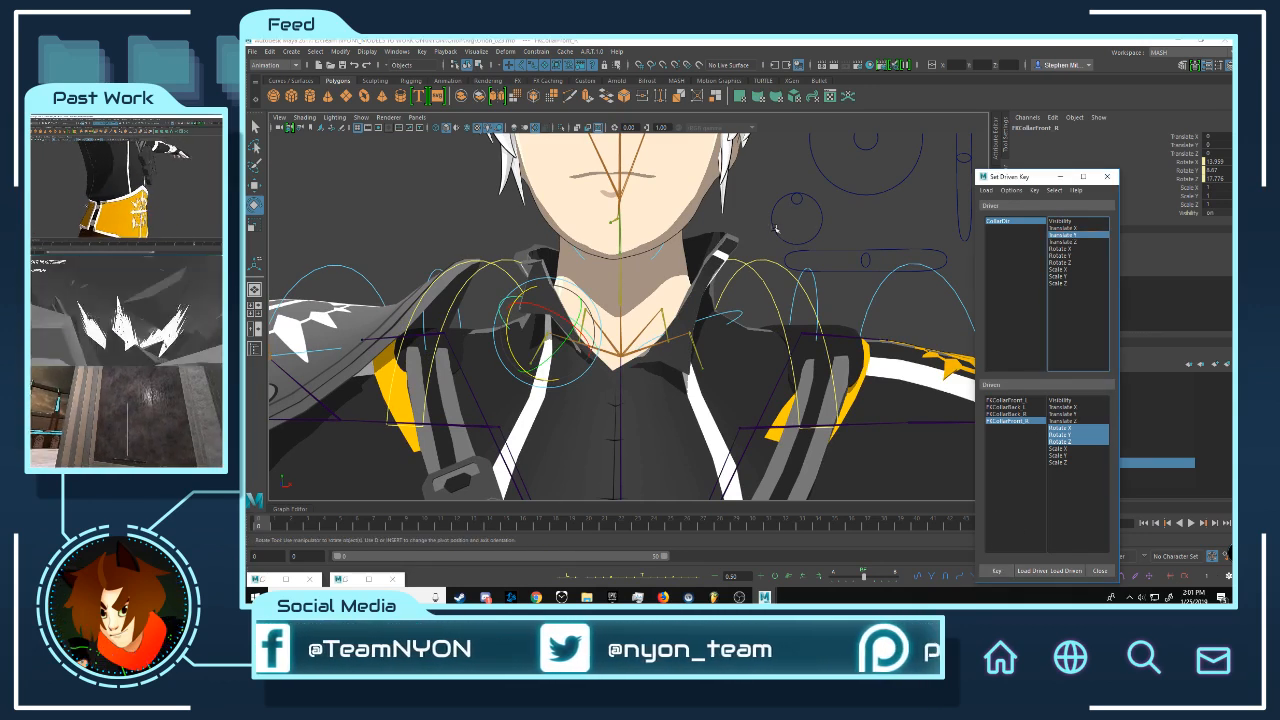
- Test FKCollarFront_R's driven motion by moving CollarDir vertically, and reset CollarDir's Translate Y to 0
left_click_drag(518, 310, 680, 296, "alt")
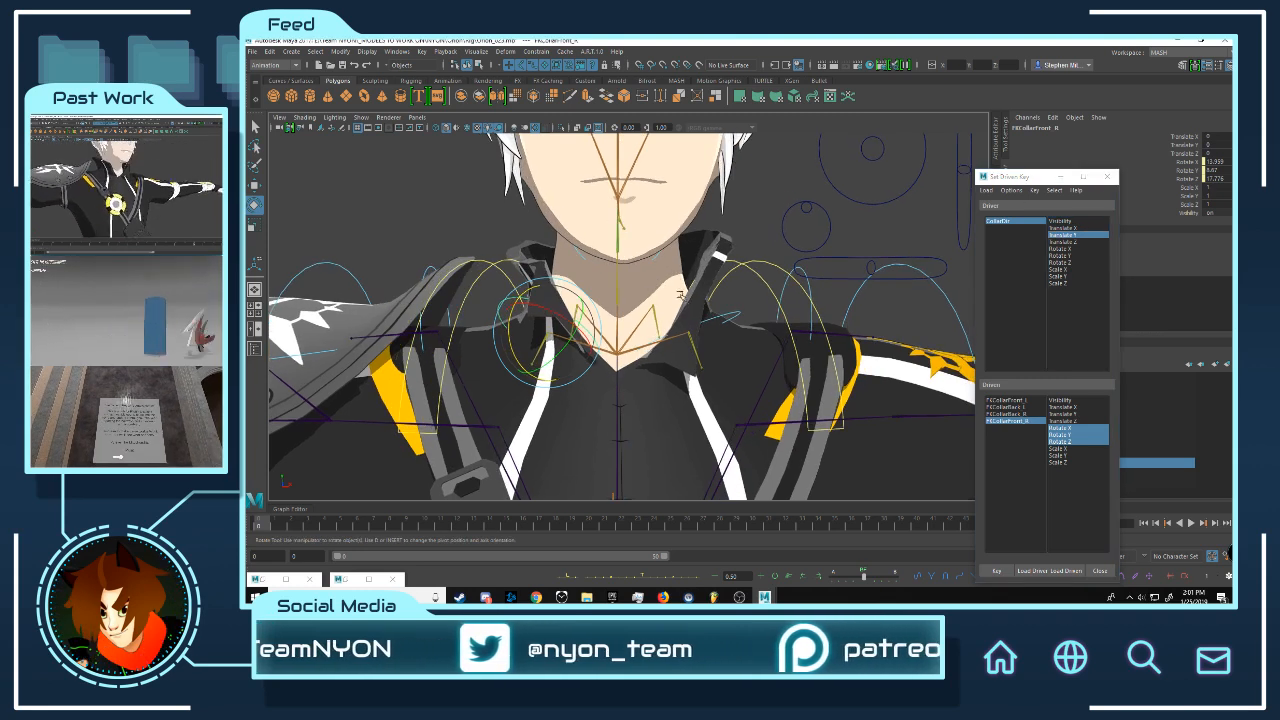
left_click(809, 211)
key("w")
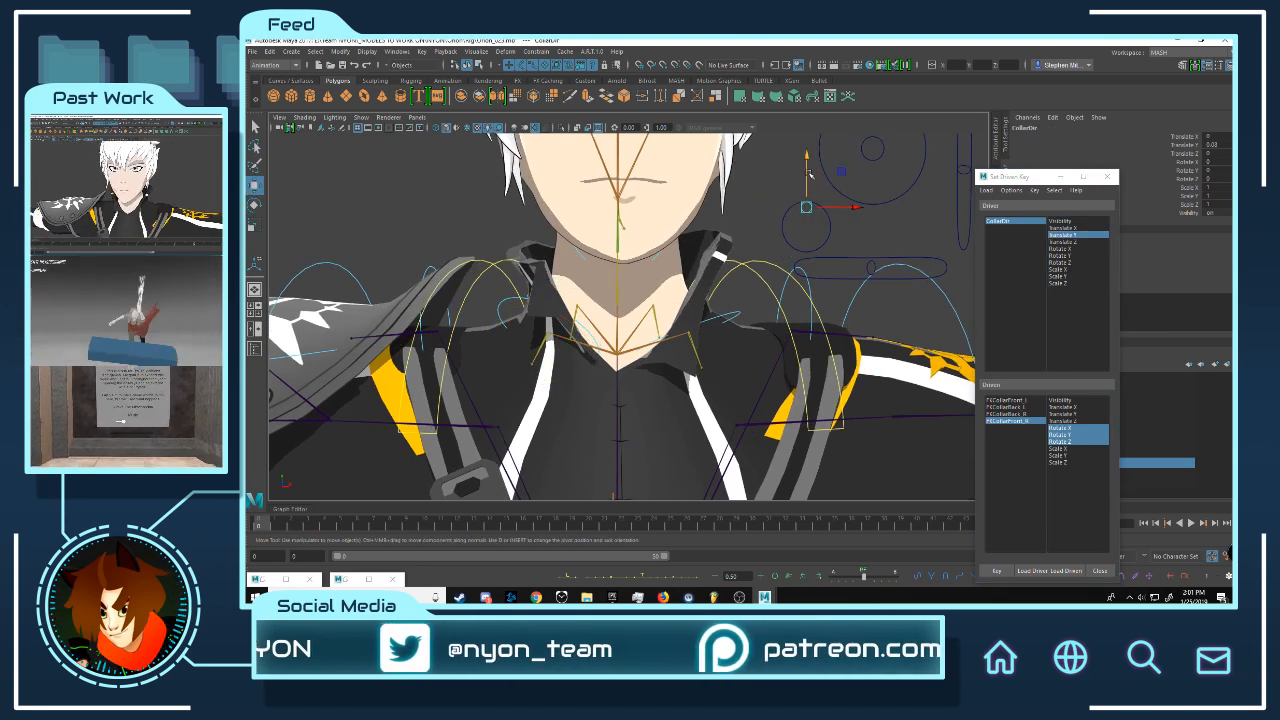
left_click_drag(806, 158, 784, 214)
key("ctrl+z")
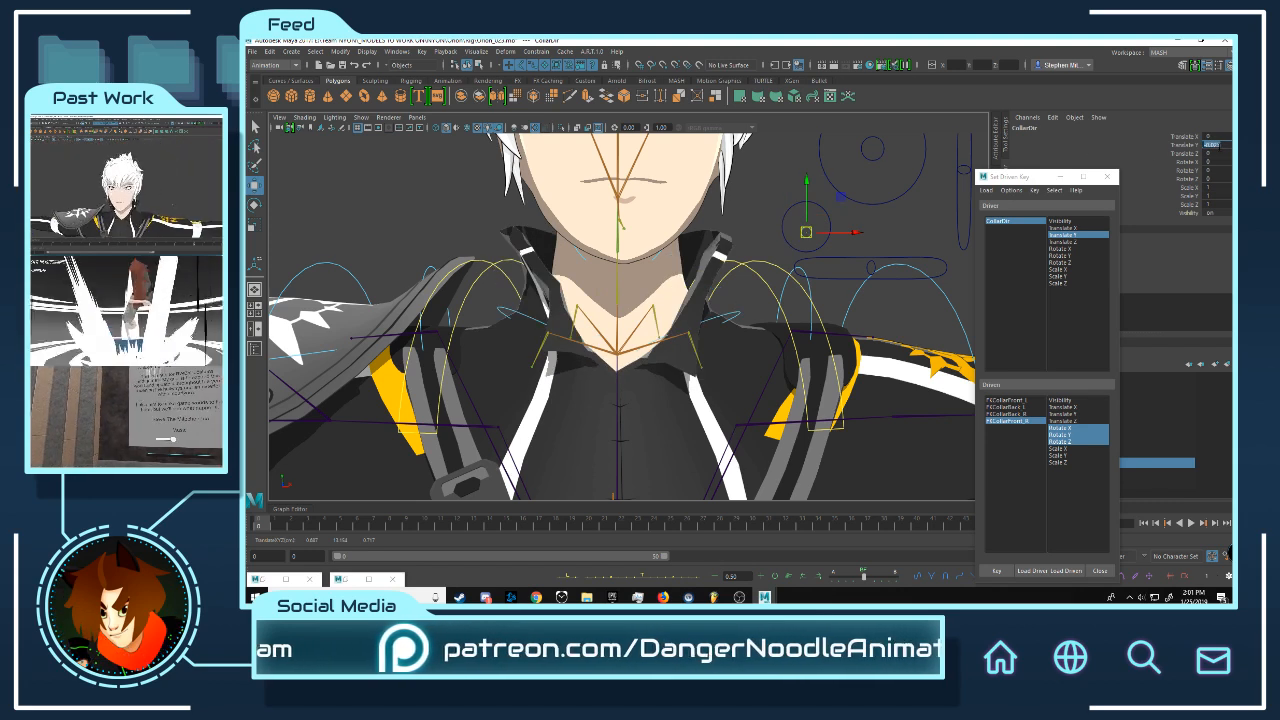
left_click(1216, 145)
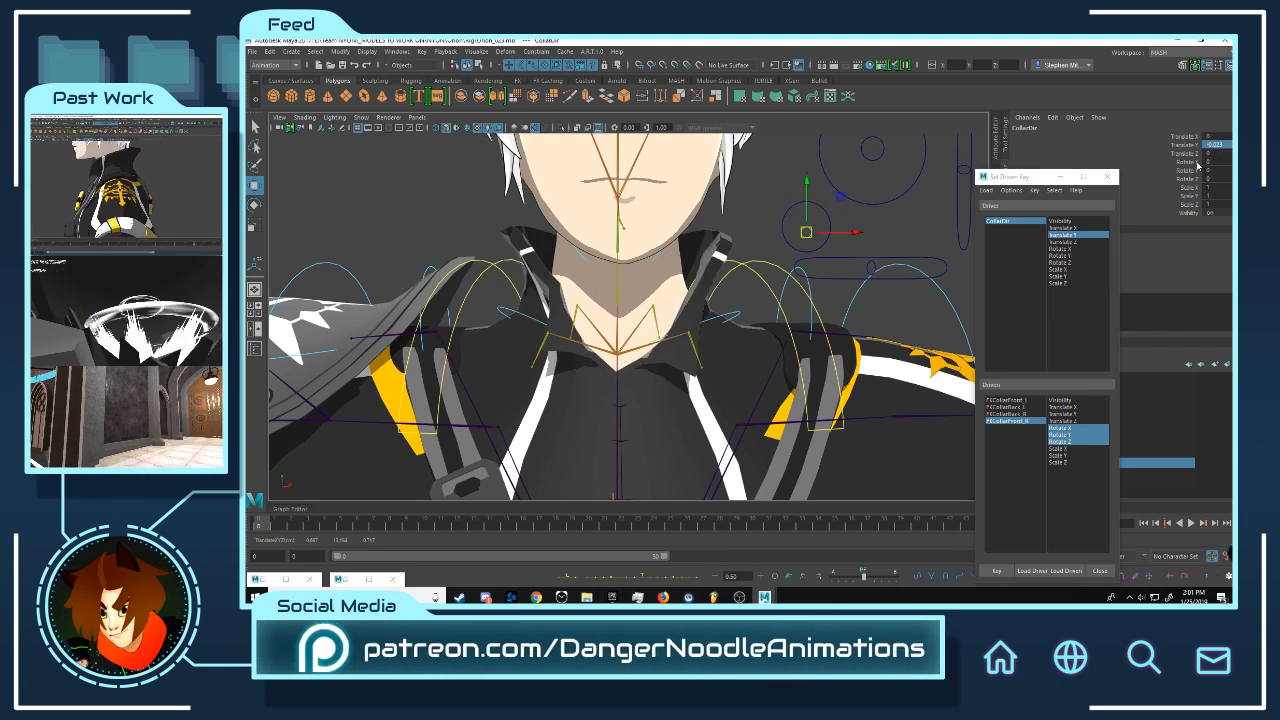
key("Return")
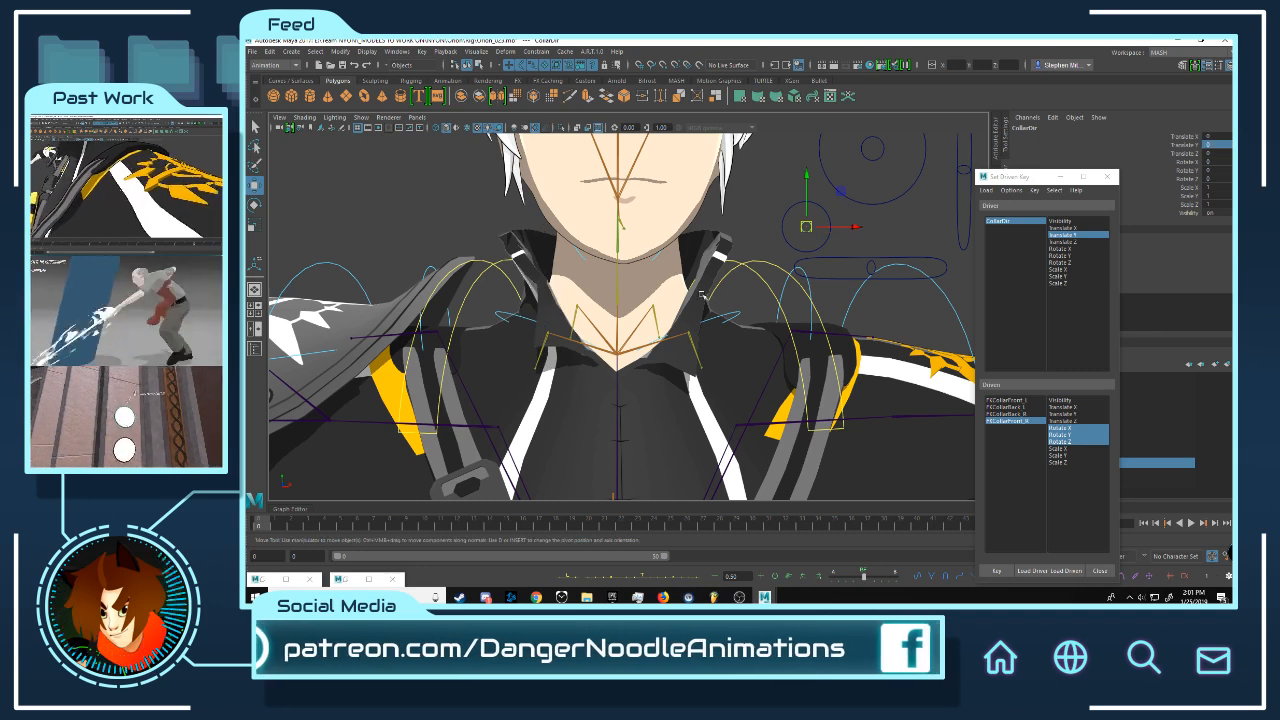
left_click_drag(652, 322, 662, 291, "alt")
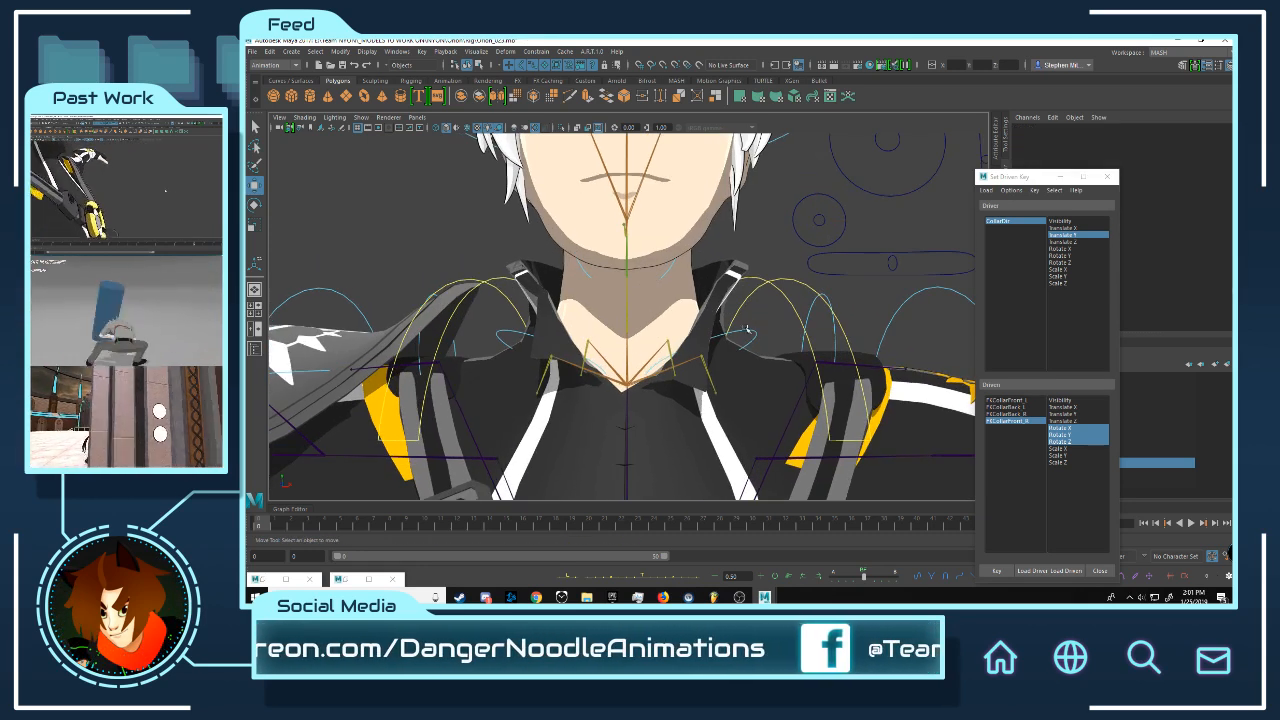
left_click_drag(760, 334, 655, 325, "alt")
left_click(654, 326)
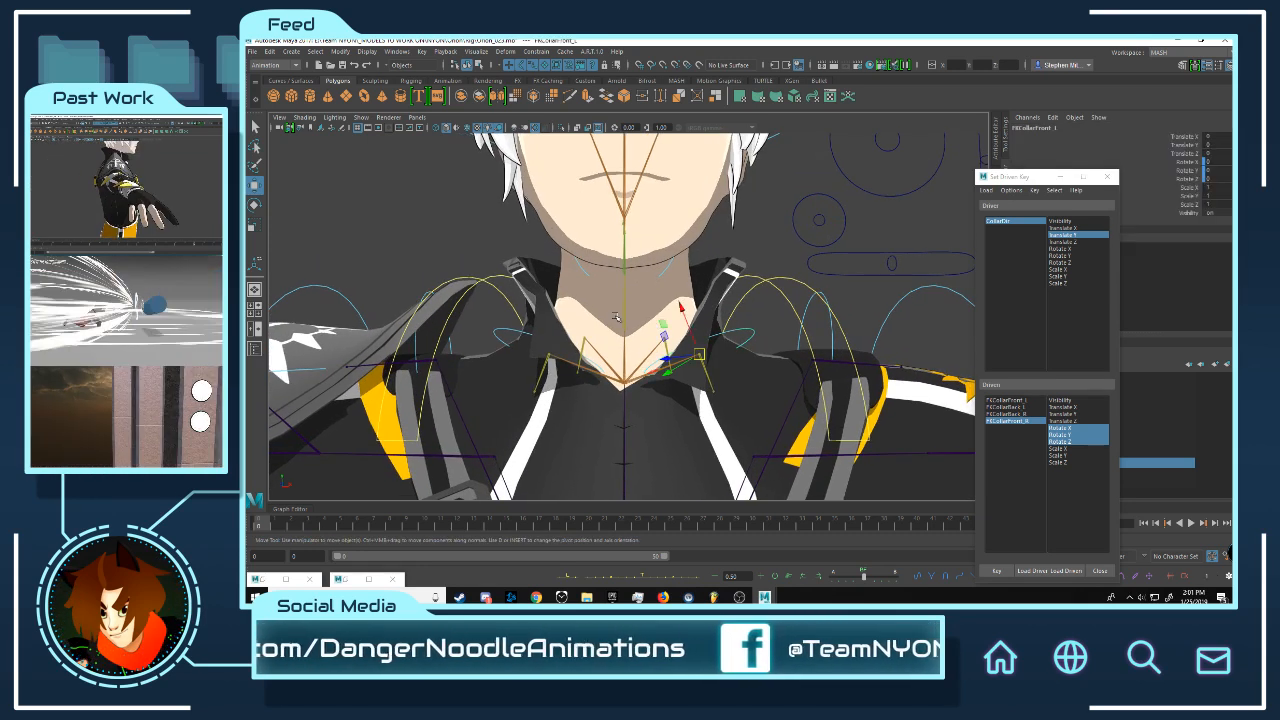
left_click(500, 332)
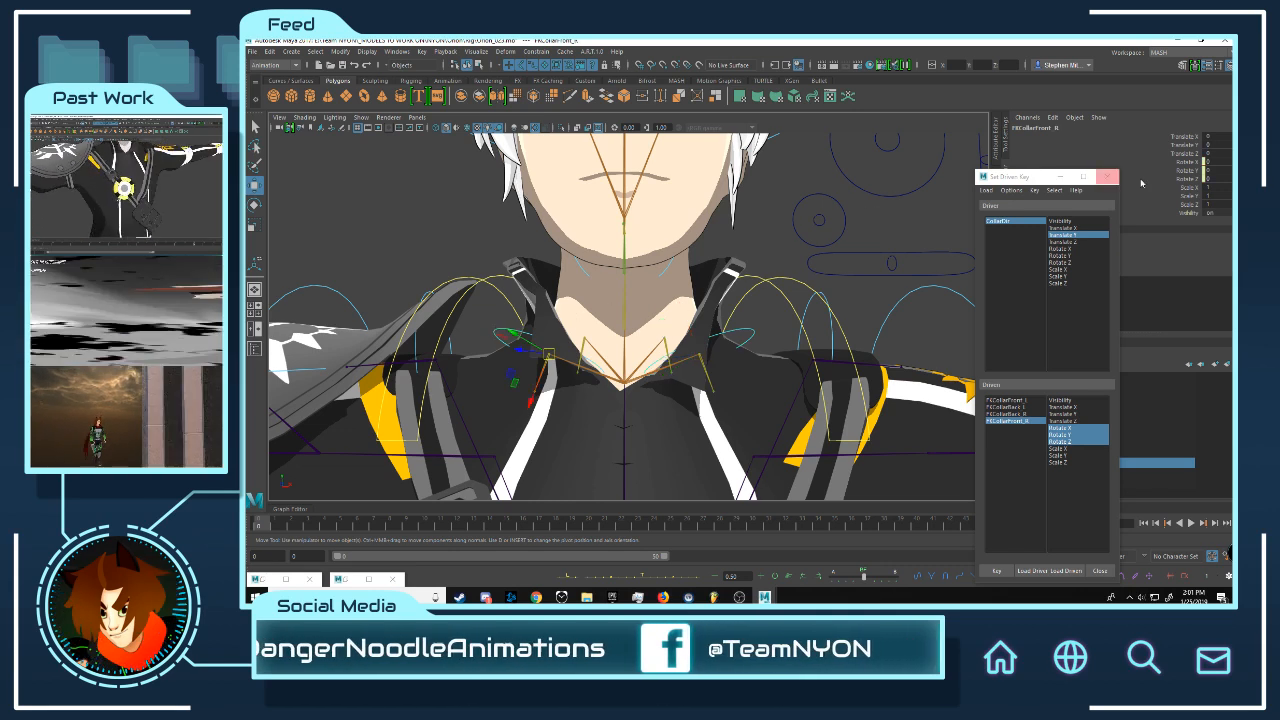
left_click(757, 337)
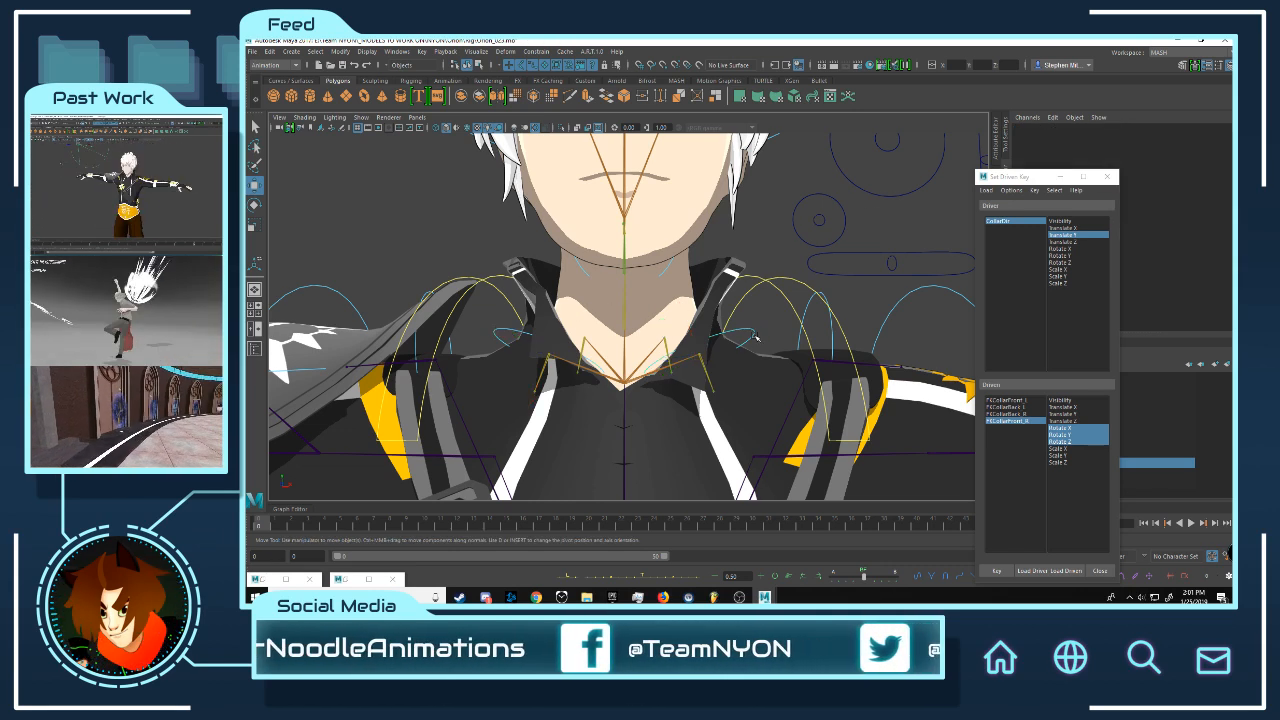
left_click(686, 332)
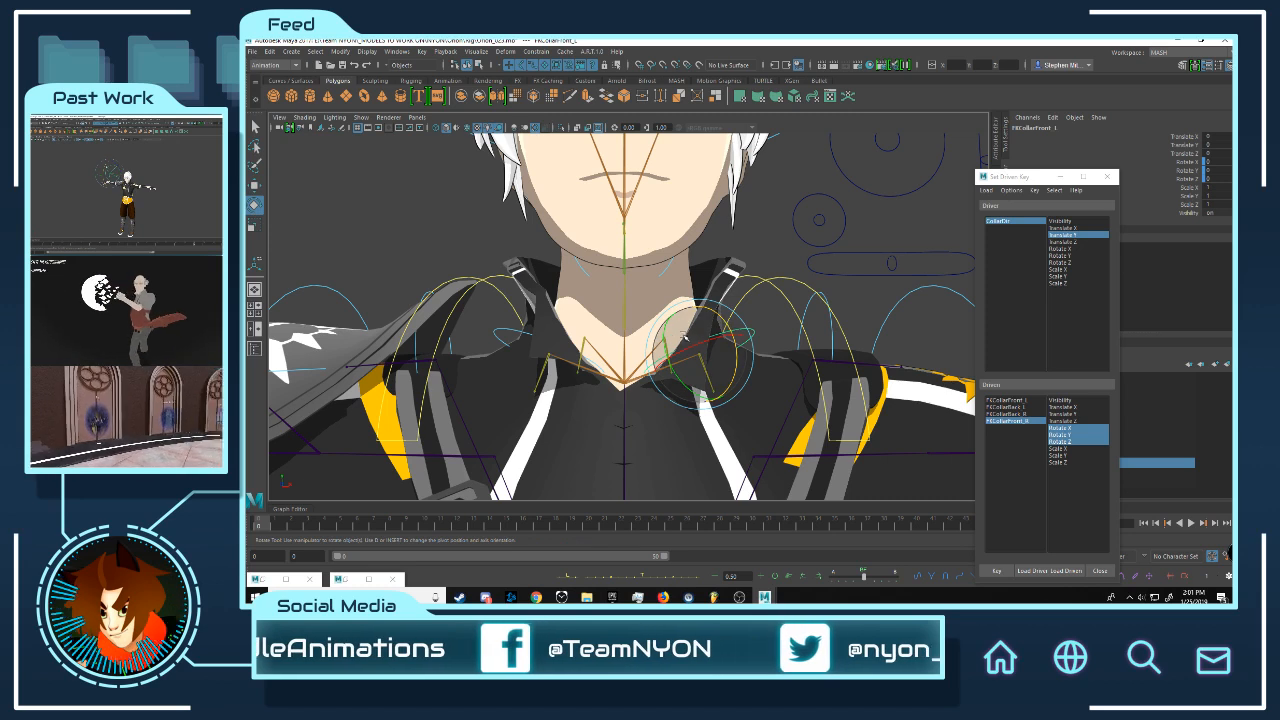
key("e")
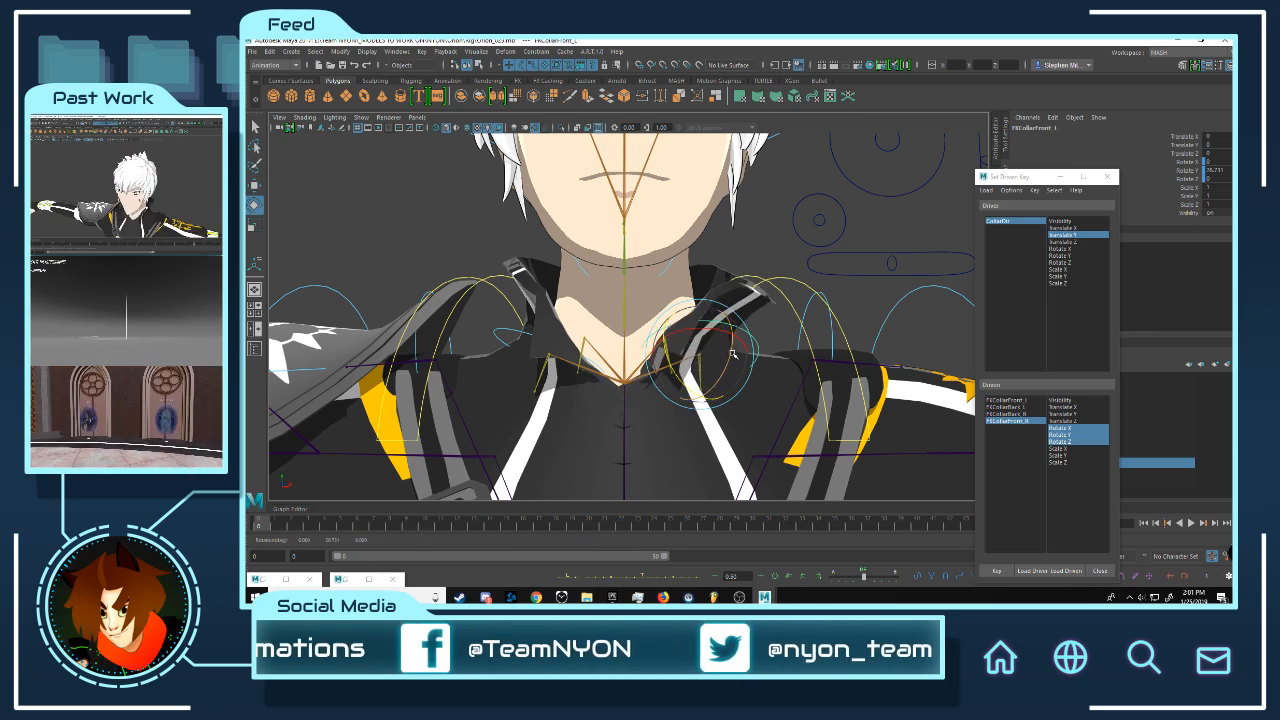
key("ctrl+z")
left_click(880, 265)
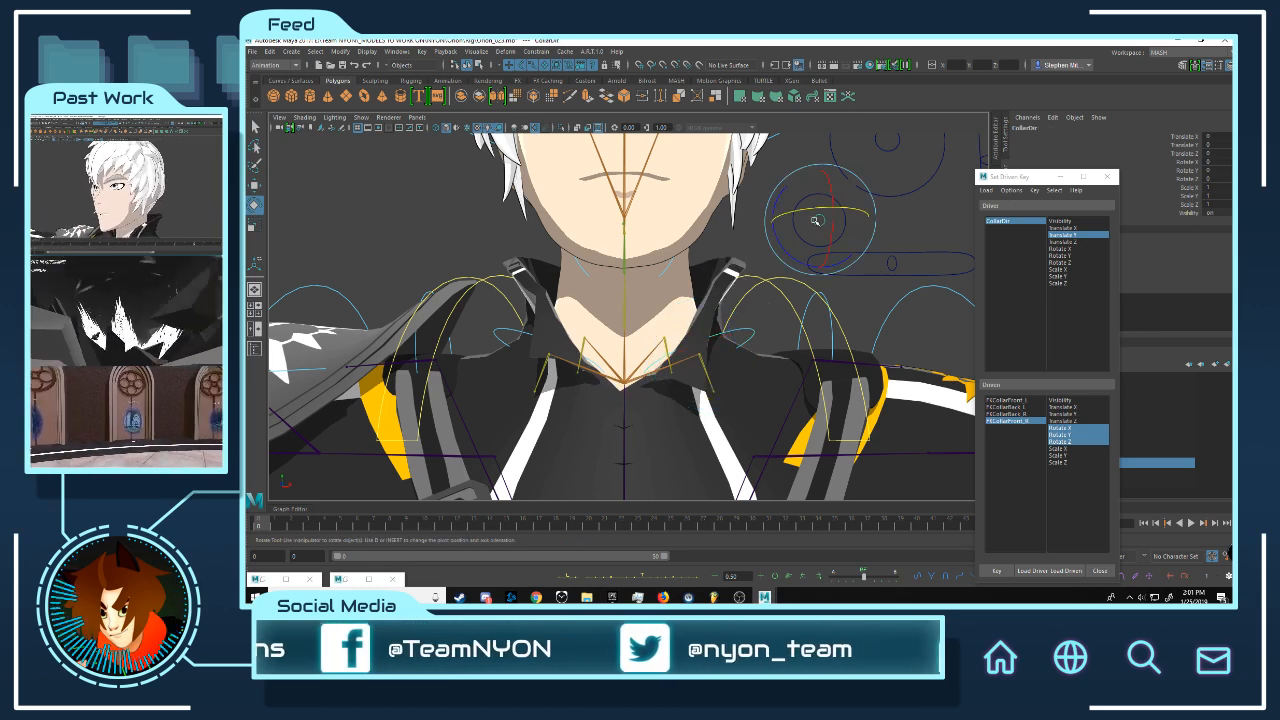
- Set the neutral-pose driven key for FKCollarFront_L's rotation, with CollarDir's Translate Y as the driver
left_click(740, 336)
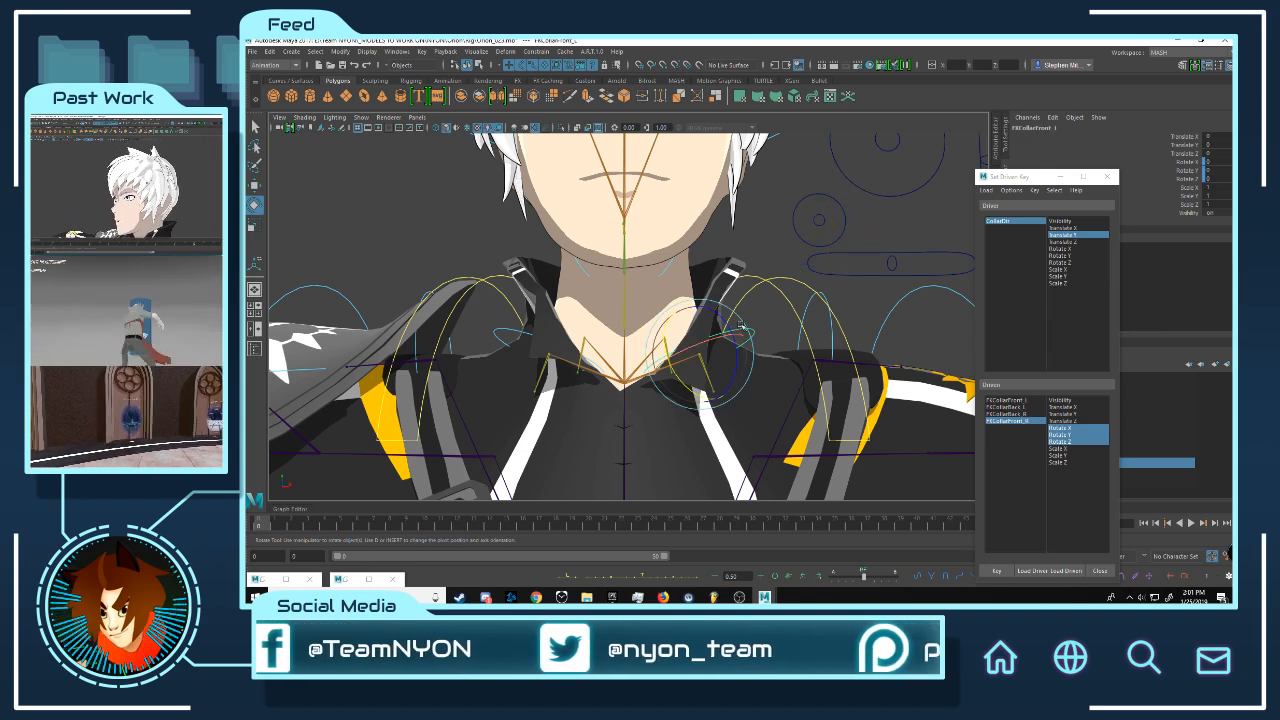
left_click(1012, 400)
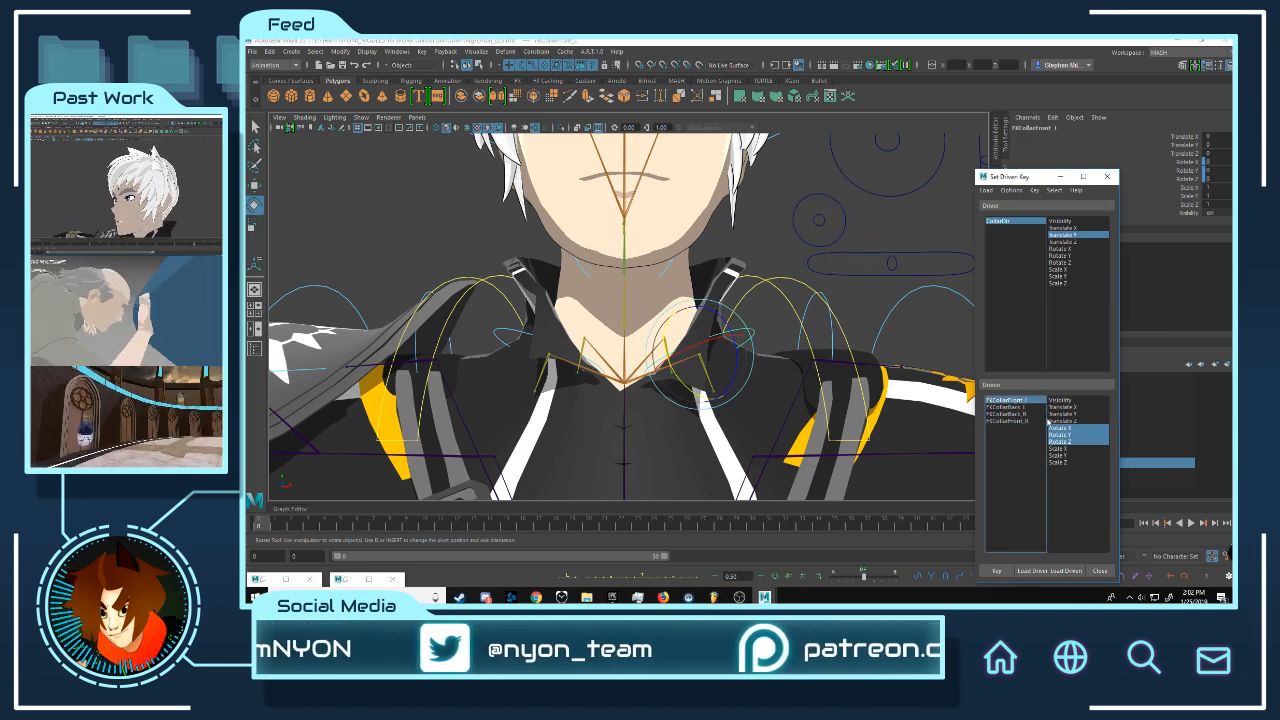
left_click(1076, 236)
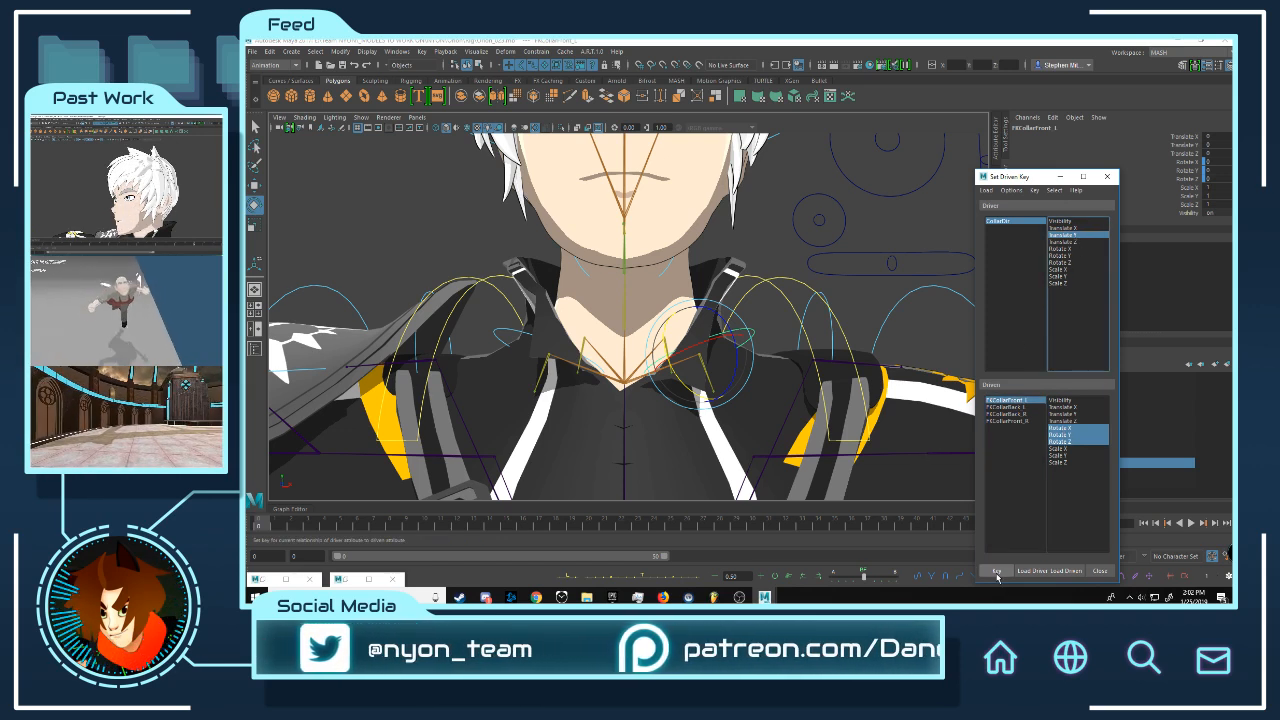
left_click(997, 571)
- Lower the CollarDir control to the bottom of its circle
middle_click_drag(715, 385, 717, 352, "alt")
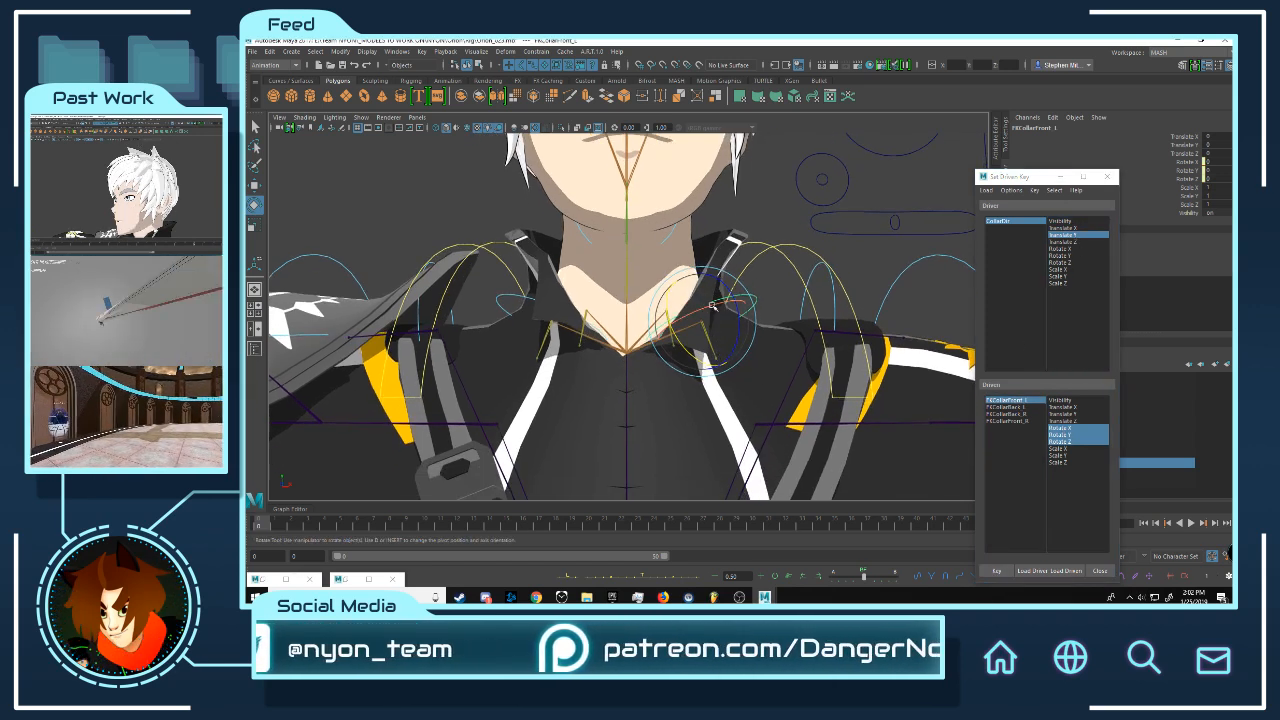
left_click(826, 183)
key("w")
left_click_drag(823, 154, 825, 202)
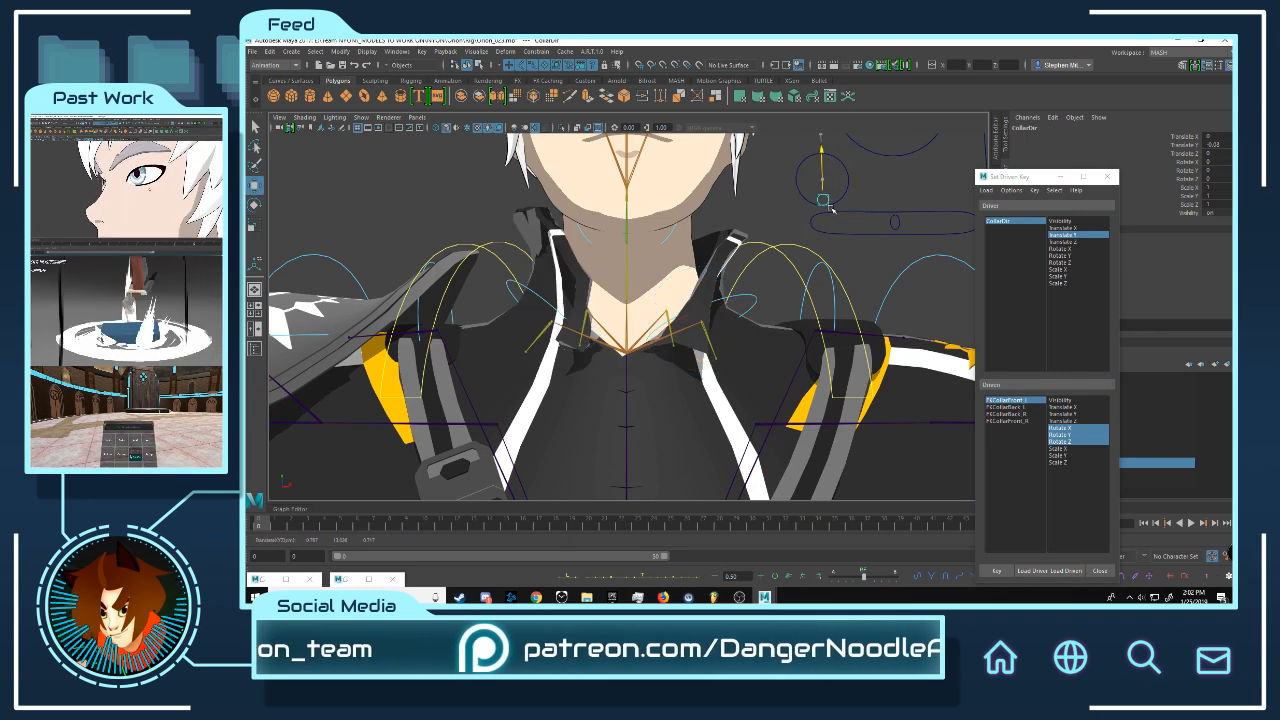
left_click(742, 304)
key("e")
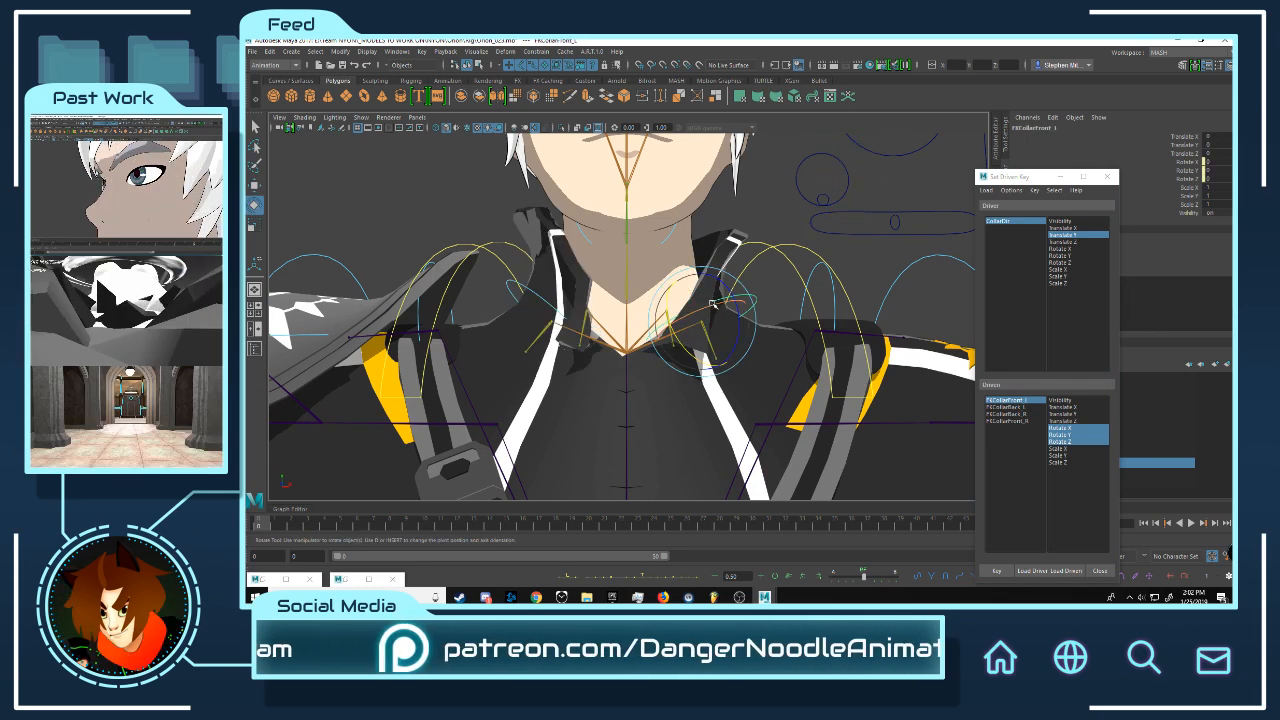
left_click_drag(713, 304, 699, 351)
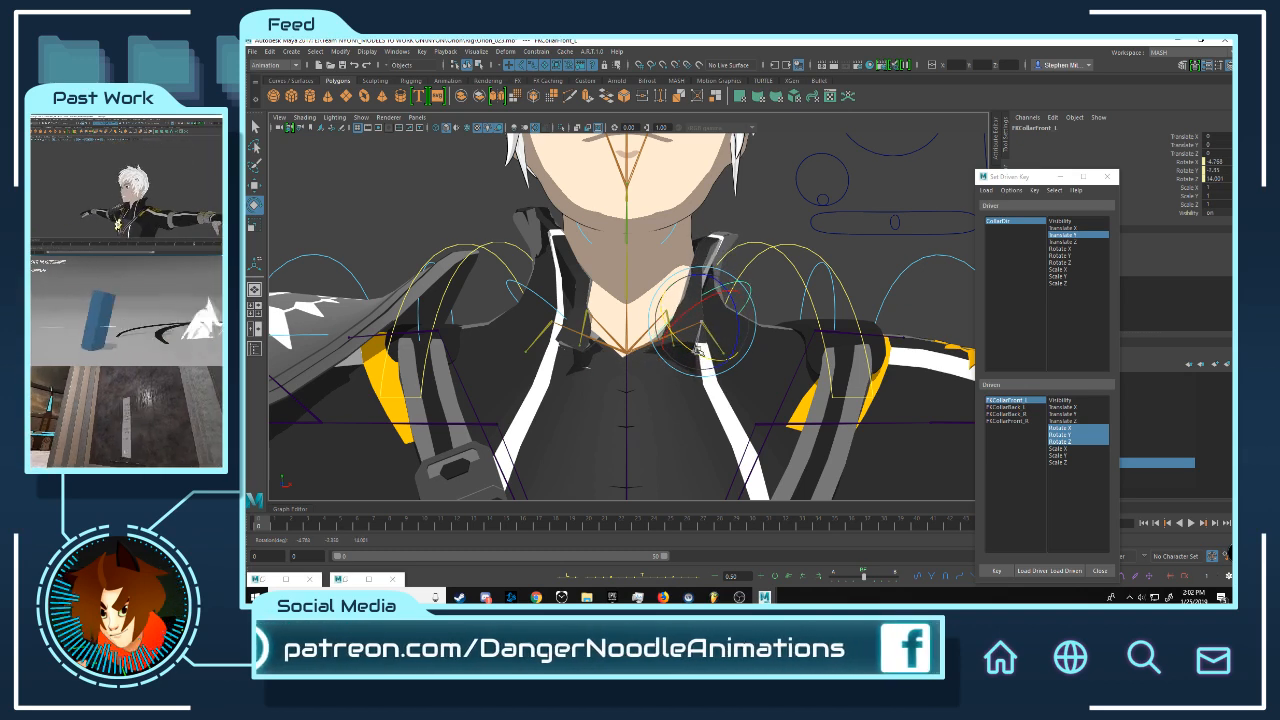
left_click_drag(734, 299, 732, 297)
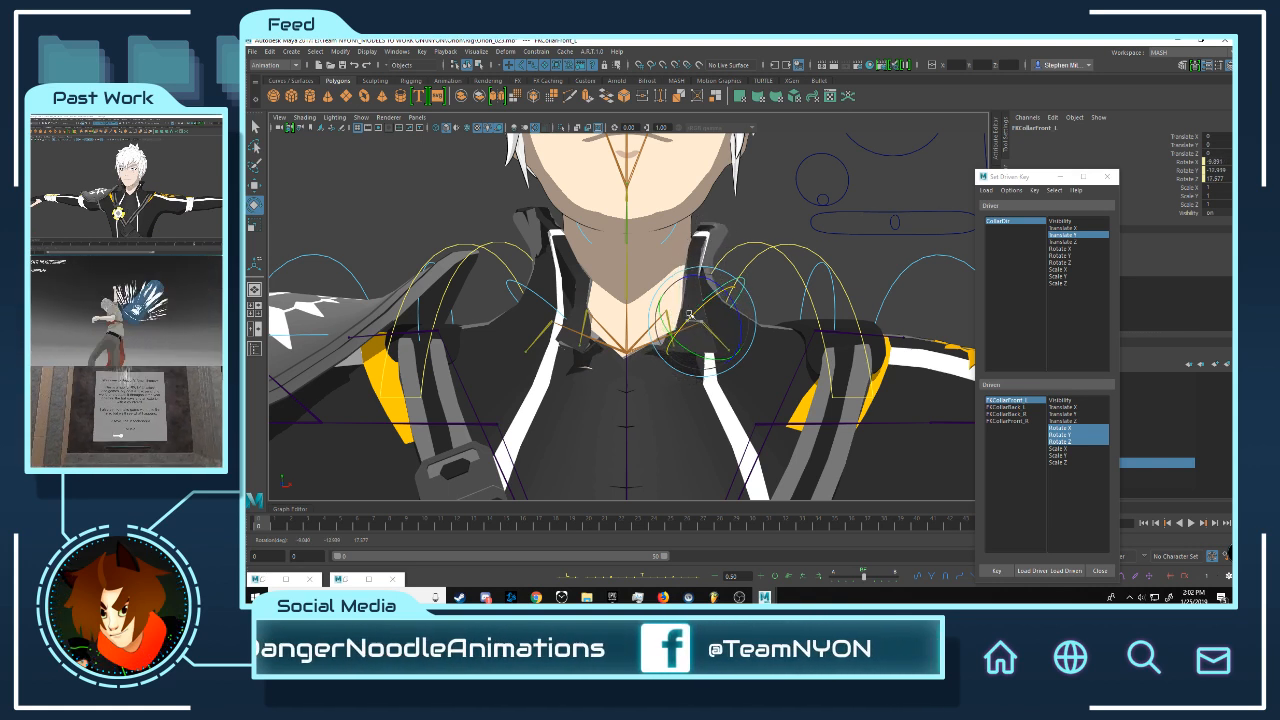
left_click_drag(687, 313, 666, 362)
right_click_drag(667, 363, 644, 365, "alt")
left_click_drag(698, 346, 726, 347)
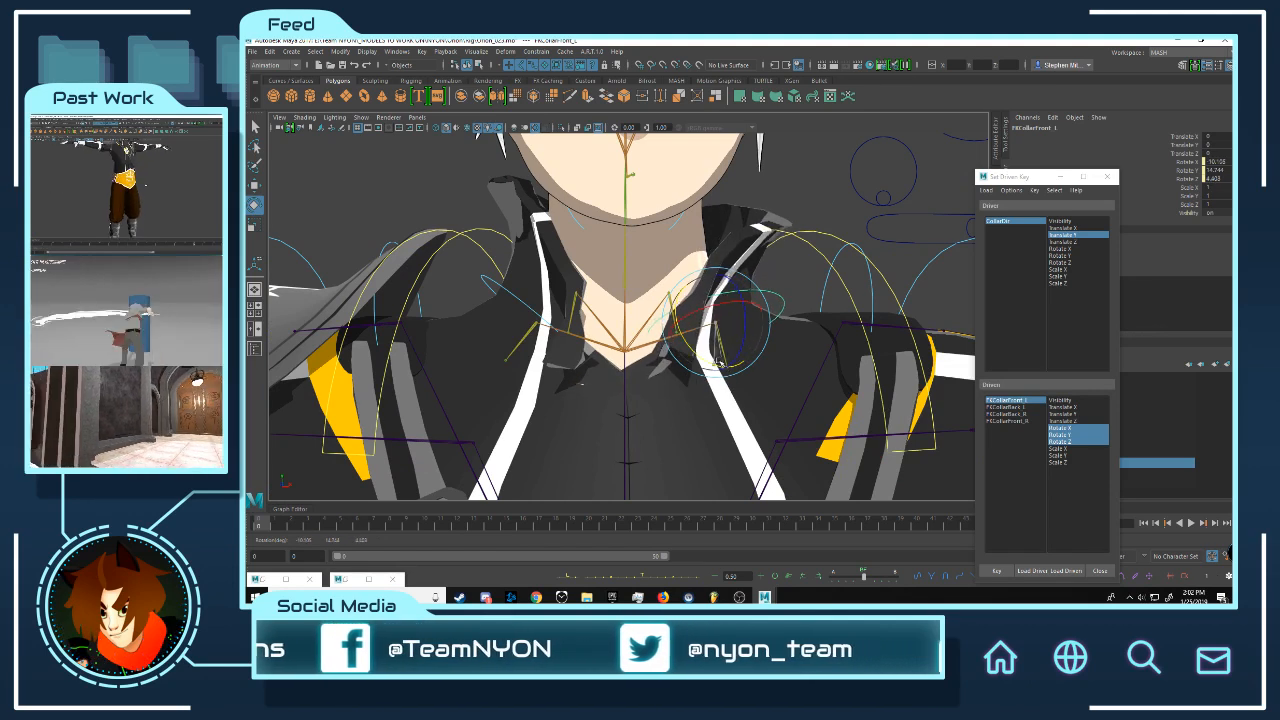
mouse_move(700, 328)
left_mouse_down("alt")
mouse_move(686, 303)
mouse_move(694, 318)
left_mouse_up("alt")
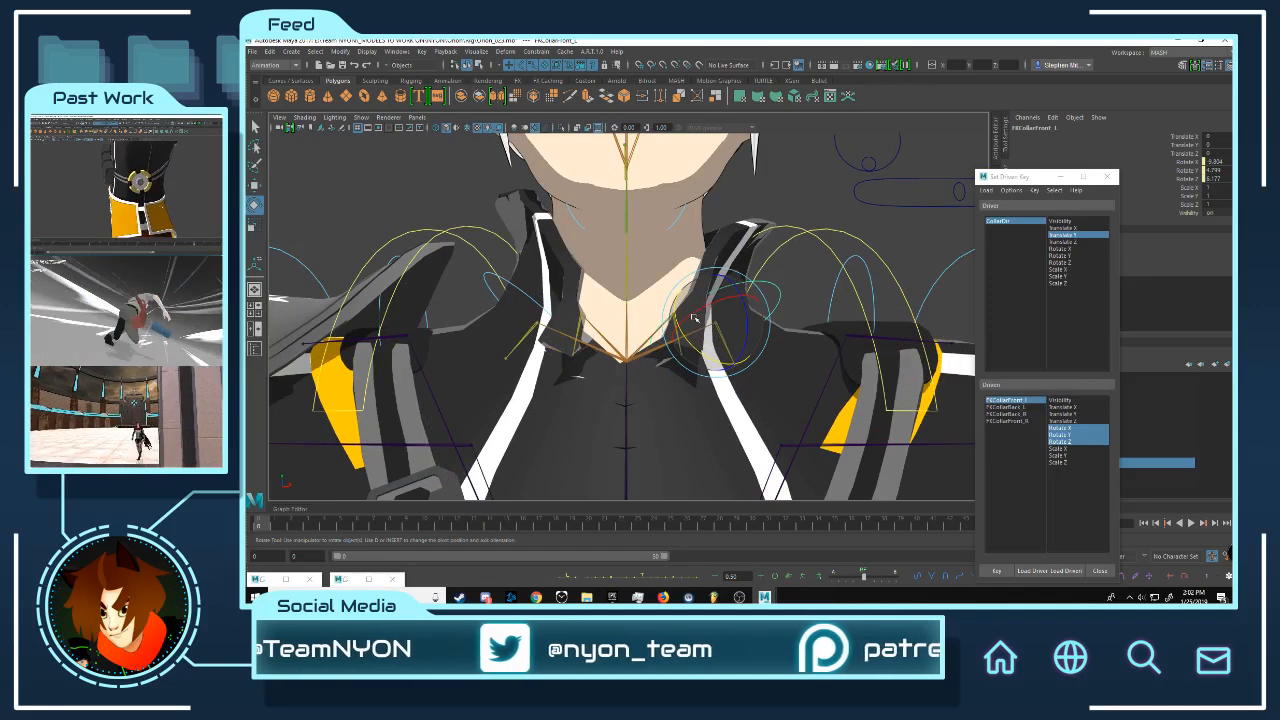
left_click(875, 159)
left_click(871, 160)
key("w")
left_click_drag(868, 147, 877, 162)
mouse_move(877, 170)
left_mouse_down()
mouse_move(877, 152)
mouse_move(877, 171)
left_mouse_up()
- Rotate FKCollarFront_L into the lowered-collar pose, with Rotate X about -24, Rotate Y about -10 and Rotate Z about 12 degrees
left_click(700, 330)
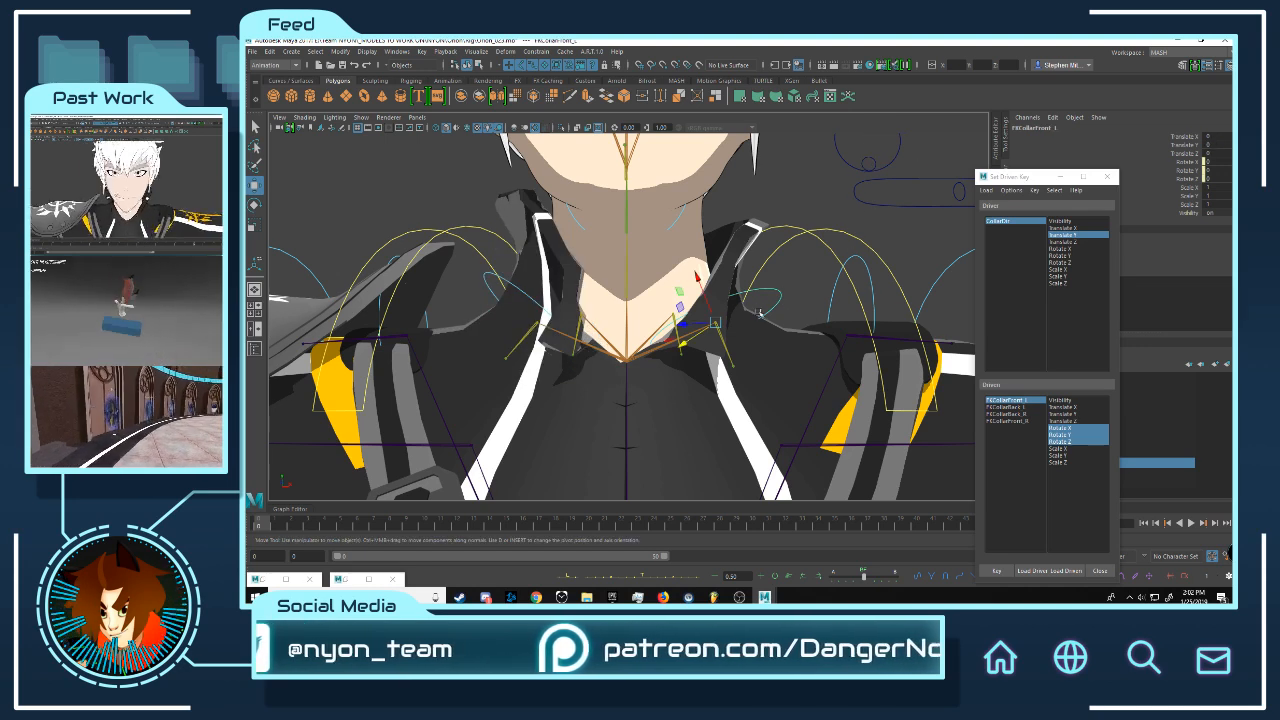
key("e")
left_click_drag(708, 314, 722, 365)
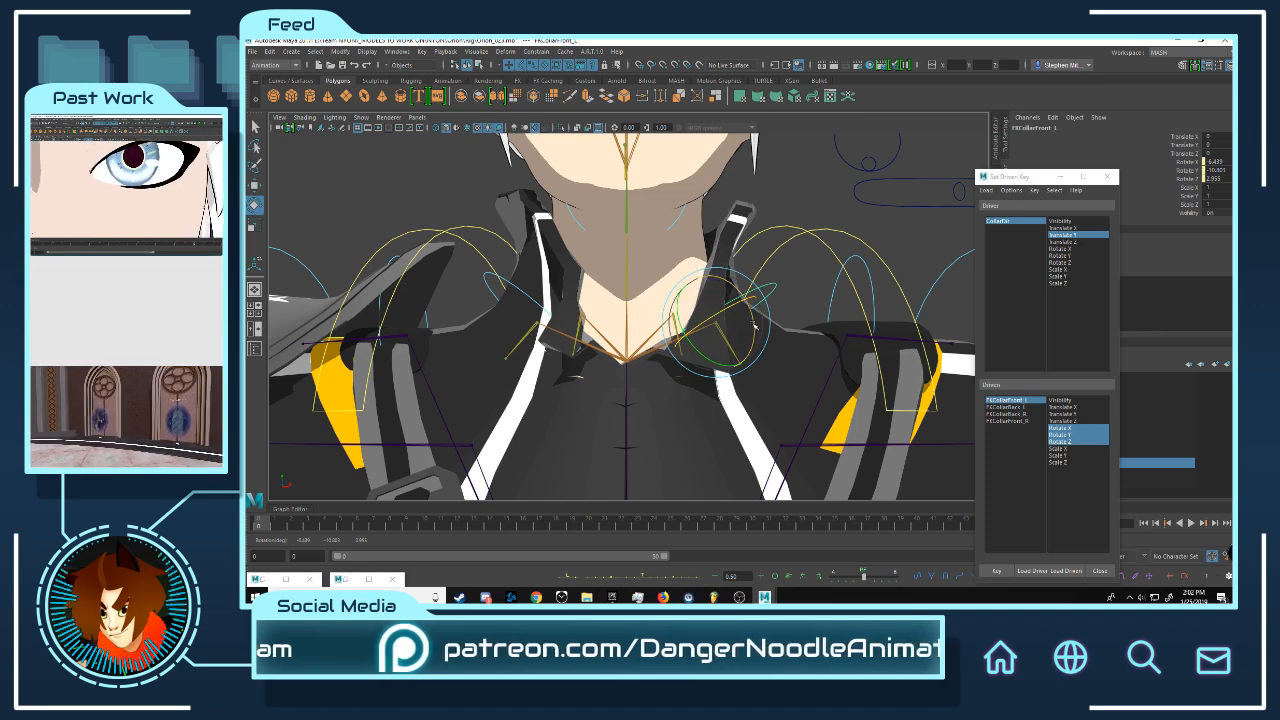
mouse_move(705, 316)
left_mouse_down()
mouse_move(709, 368)
mouse_move(728, 328)
mouse_move(675, 321)
mouse_move(724, 296)
mouse_move(697, 284)
mouse_move(699, 369)
mouse_move(745, 366)
mouse_move(722, 345)
mouse_move(742, 325)
mouse_move(691, 319)
mouse_move(722, 320)
left_mouse_up()
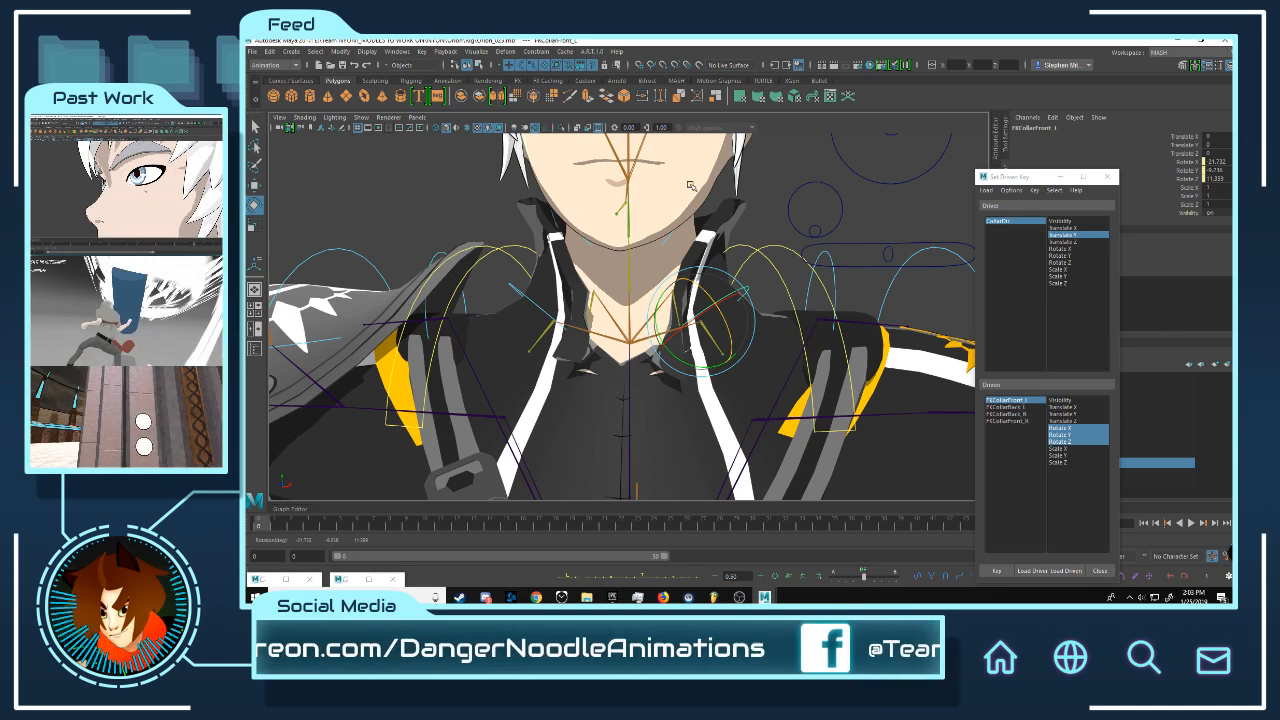
left_click_drag(723, 322, 707, 282, "alt")
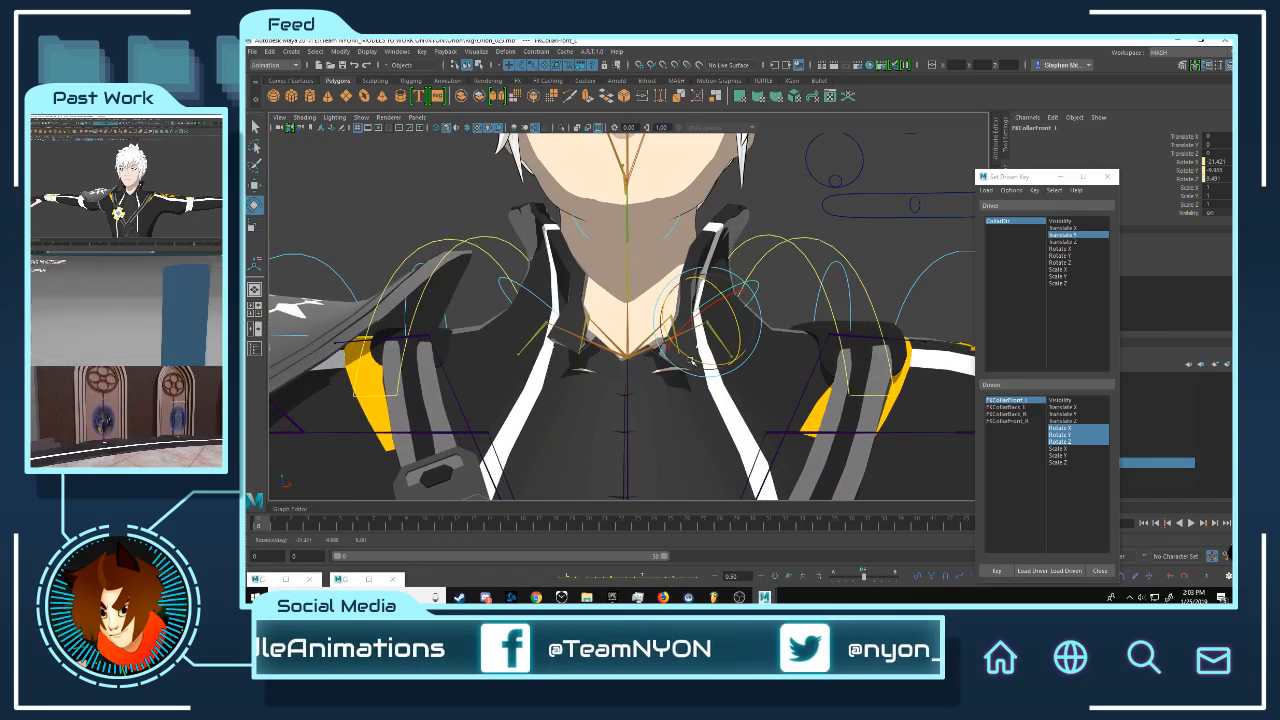
left_click_drag(691, 361, 691, 359)
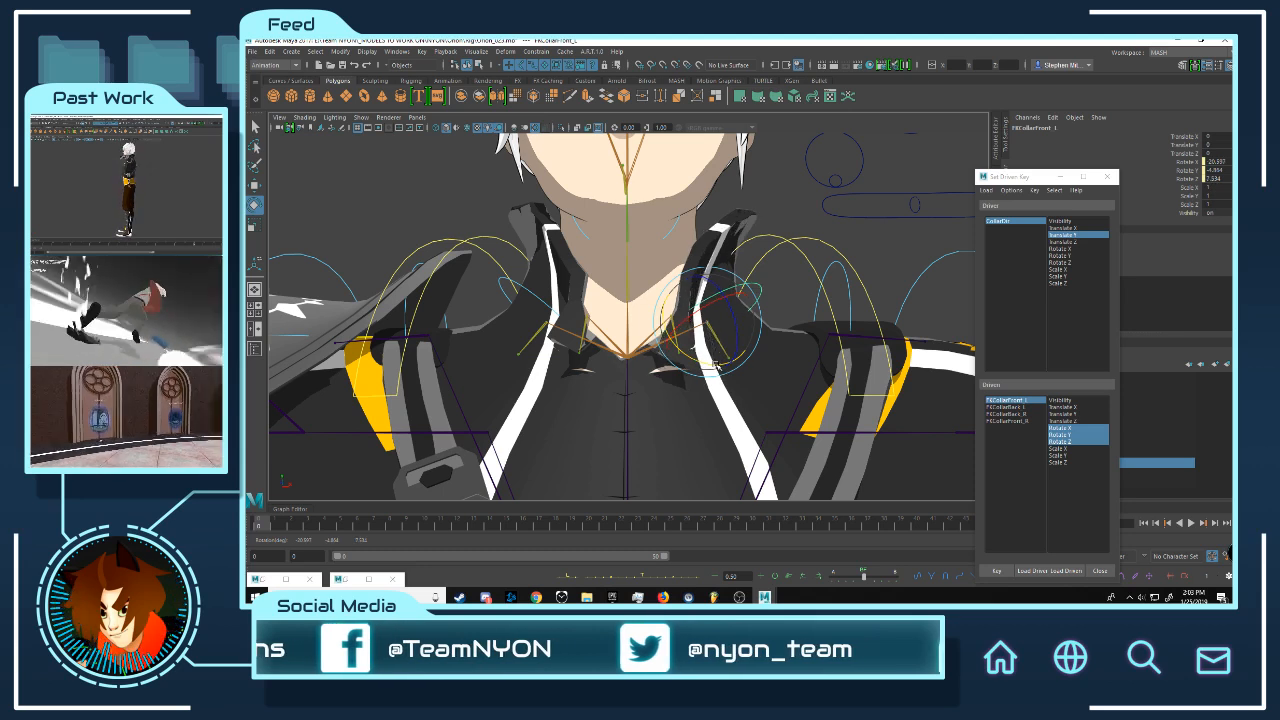
middle_click_drag(669, 292, 671, 303, "alt")
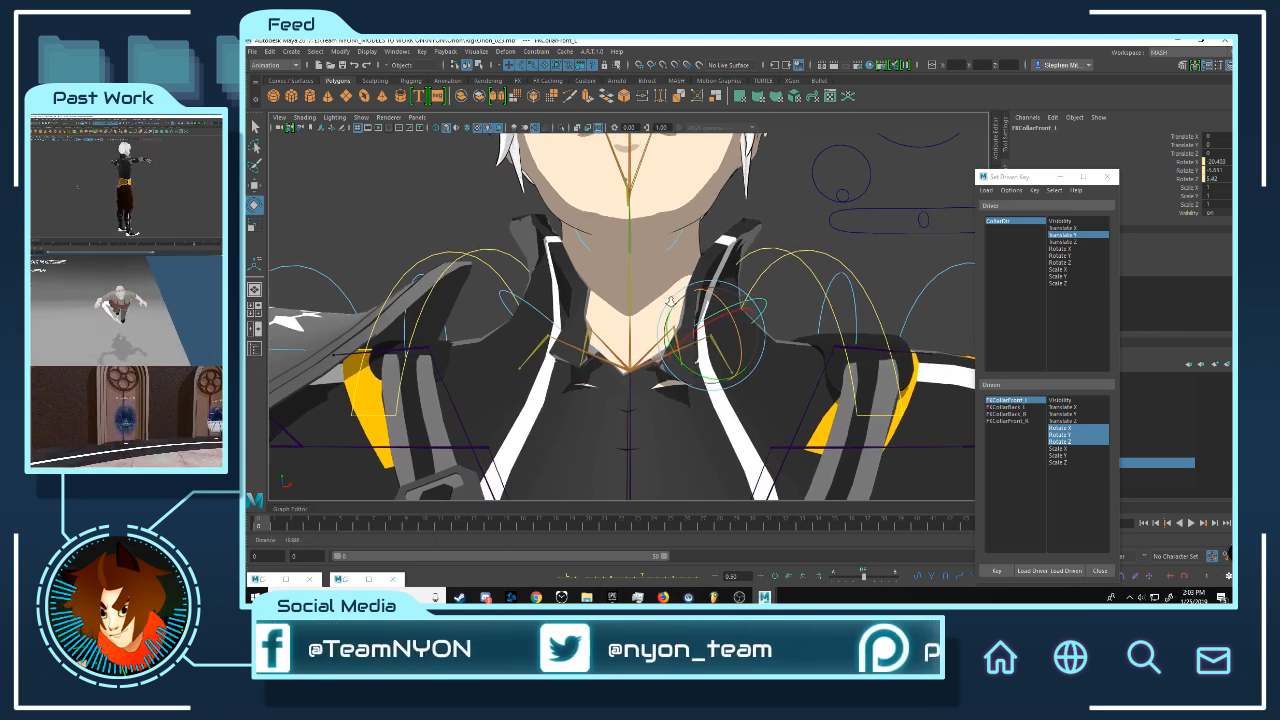
scroll(673, 304, "up", 1)
left_click_drag(723, 303, 727, 306)
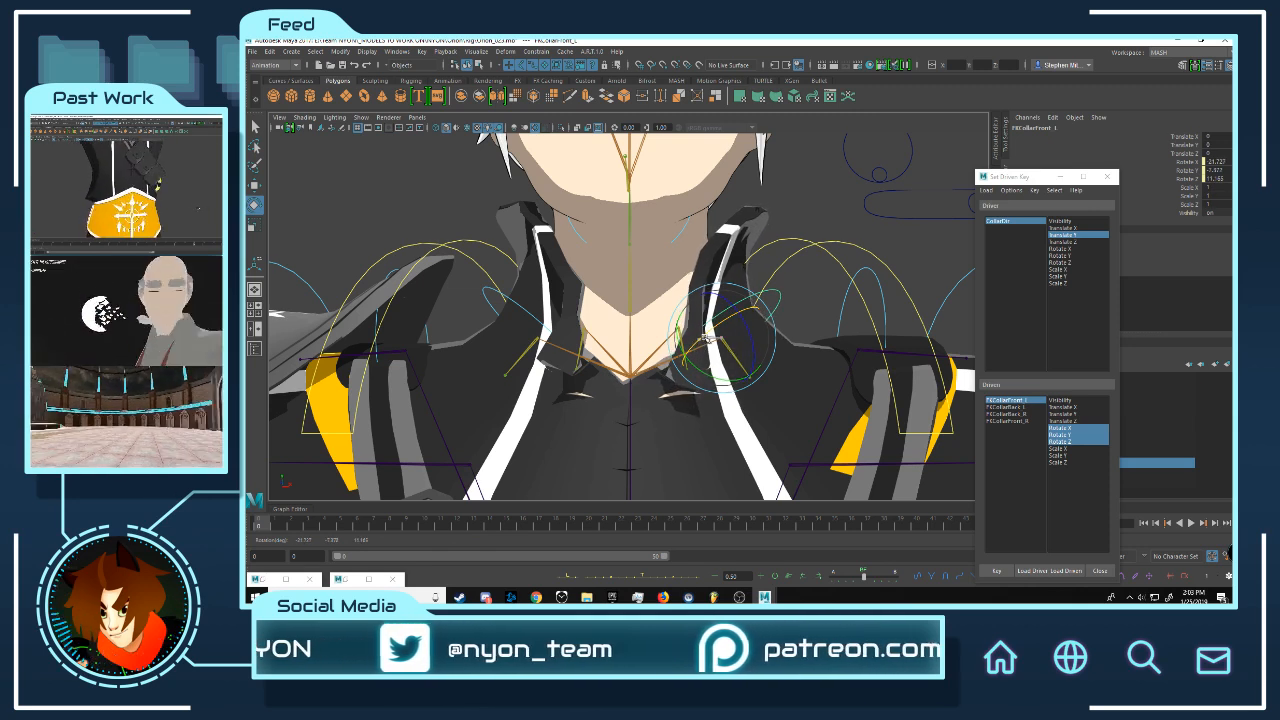
left_click_drag(704, 342, 757, 298)
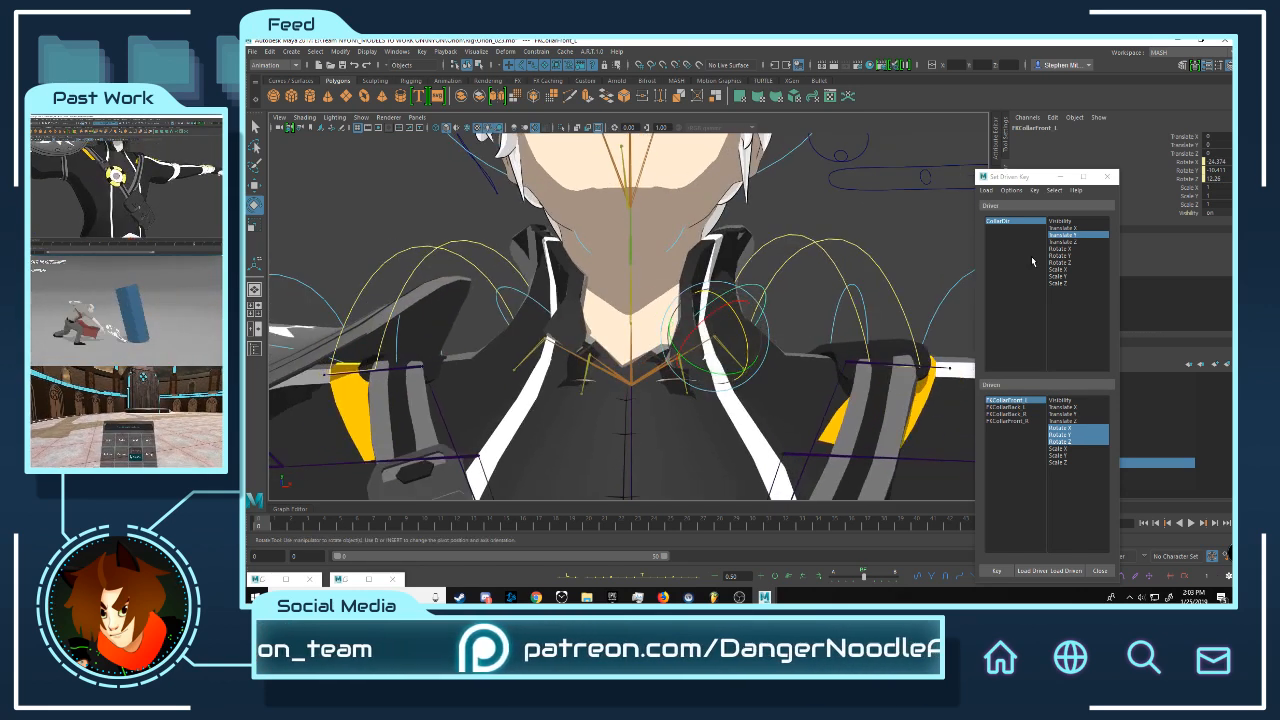
- Set the lowered-pose driven key for FKCollarFront_L's rotation, with CollarDir's Translate Y as the driver
left_click(1069, 234)
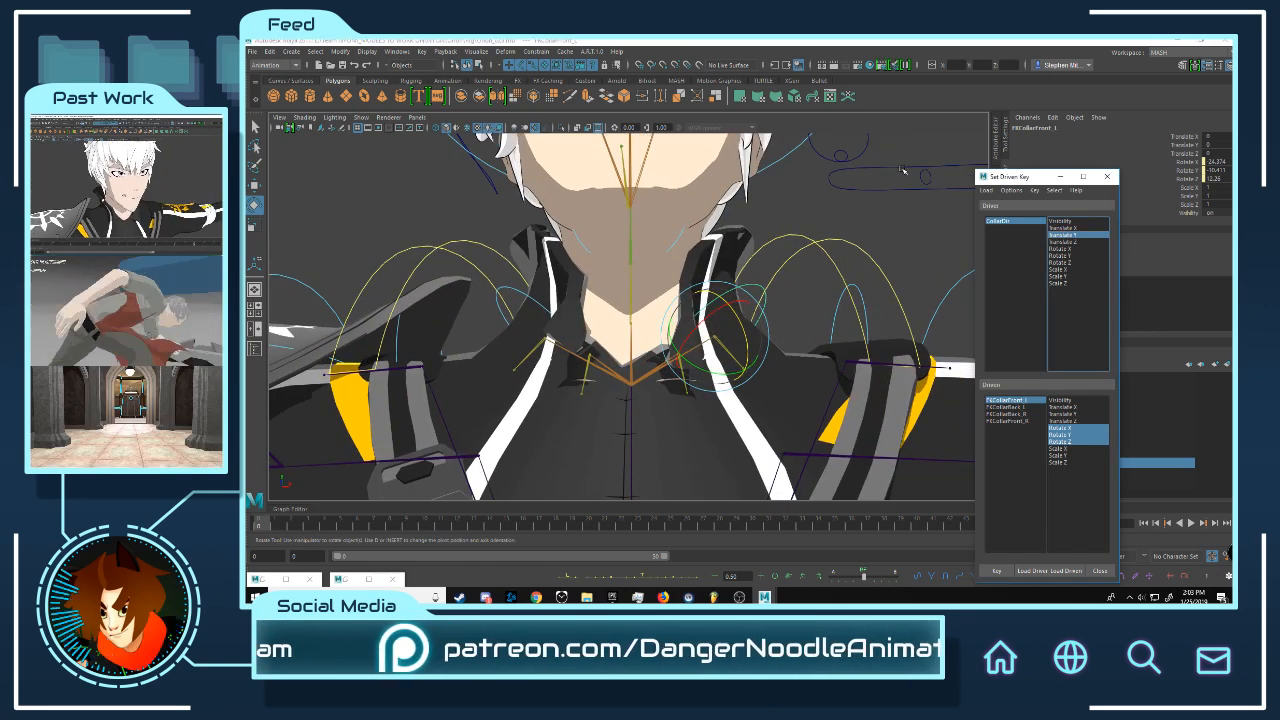
left_click_drag(903, 171, 886, 238, "alt")
left_click(1001, 572)
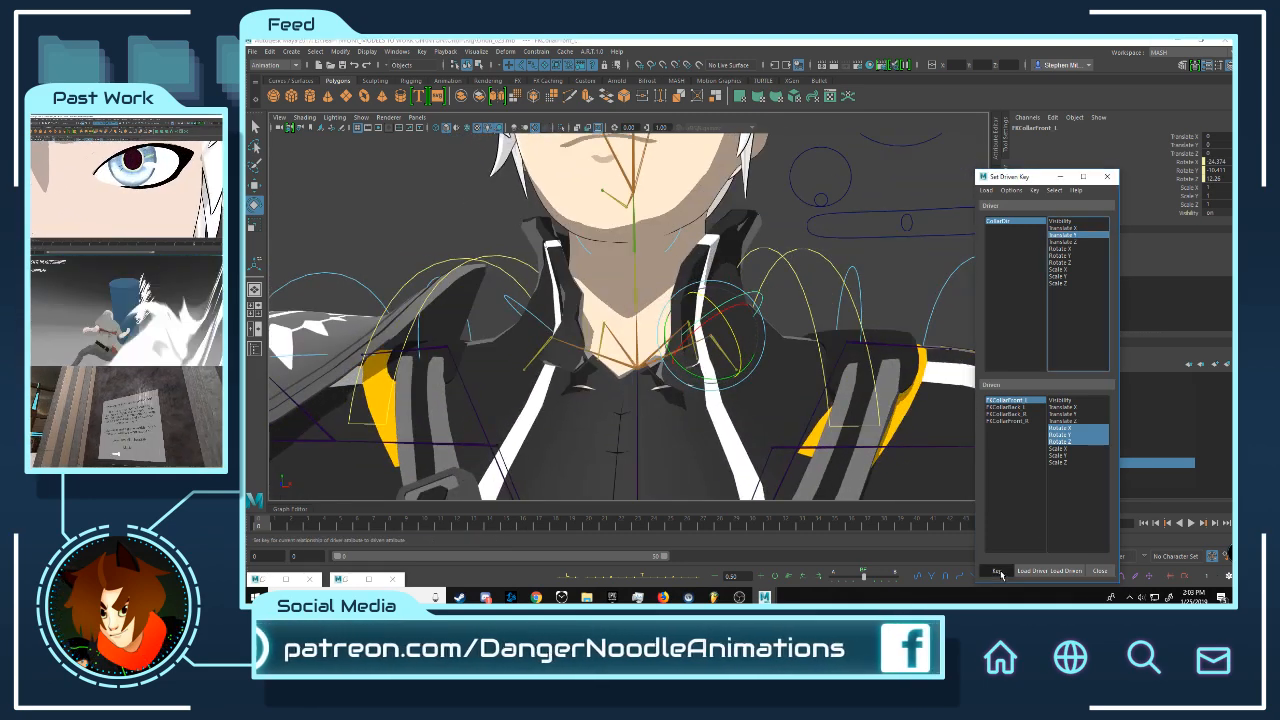
- Move CollarDir around its circle up to the top and set its Translate X to 0
left_click_drag(751, 417, 773, 412, "alt")
left_click(844, 200)
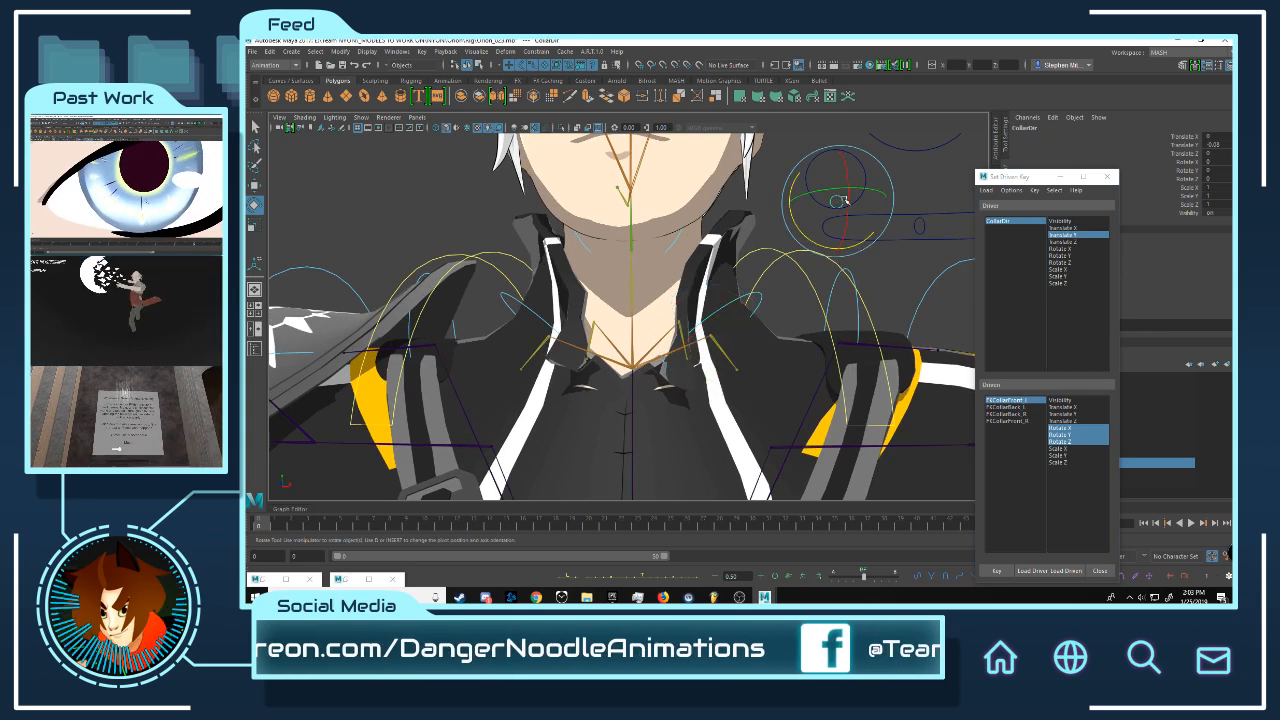
key("w")
left_click_drag(839, 202, 850, 126)
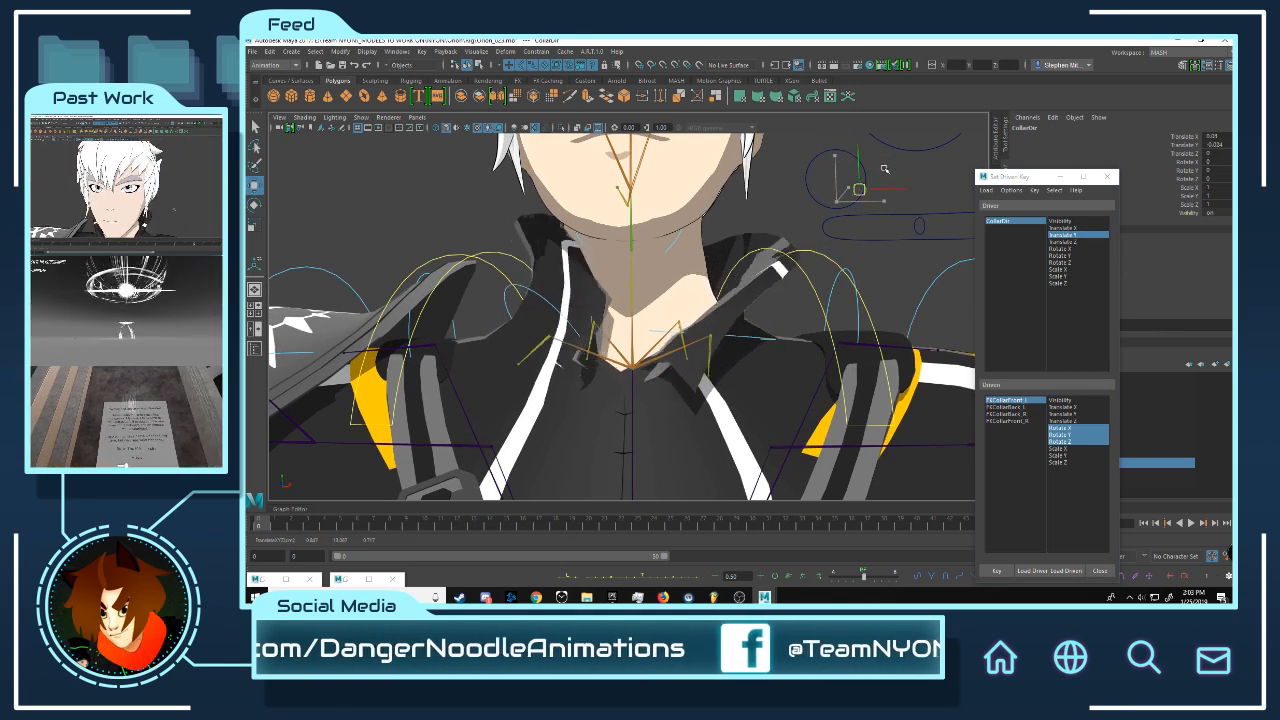
left_click_drag(884, 169, 850, 108)
mouse_move(851, 155)
left_mouse_down()
mouse_move(847, 199)
mouse_move(835, 156)
mouse_move(814, 200)
mouse_move(828, 157)
mouse_move(824, 191)
mouse_move(808, 146)
mouse_move(830, 147)
left_mouse_up()
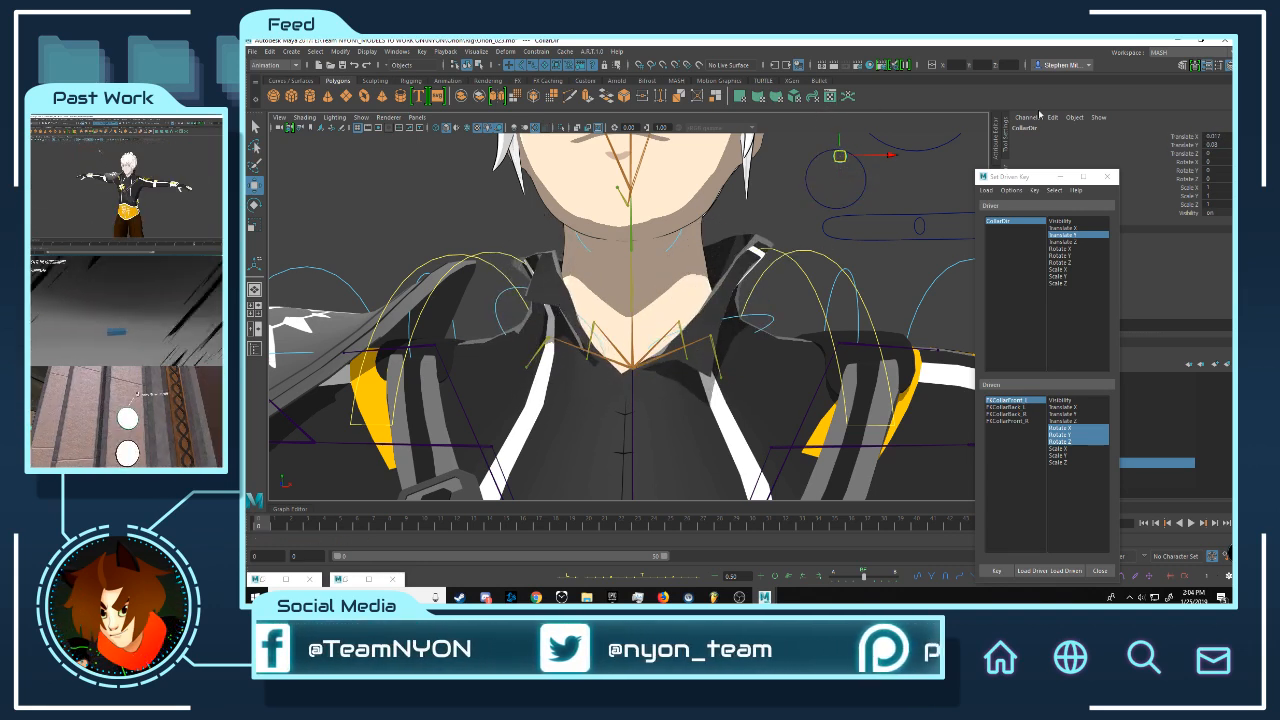
left_click(1211, 136)
type("0")
key("Return")
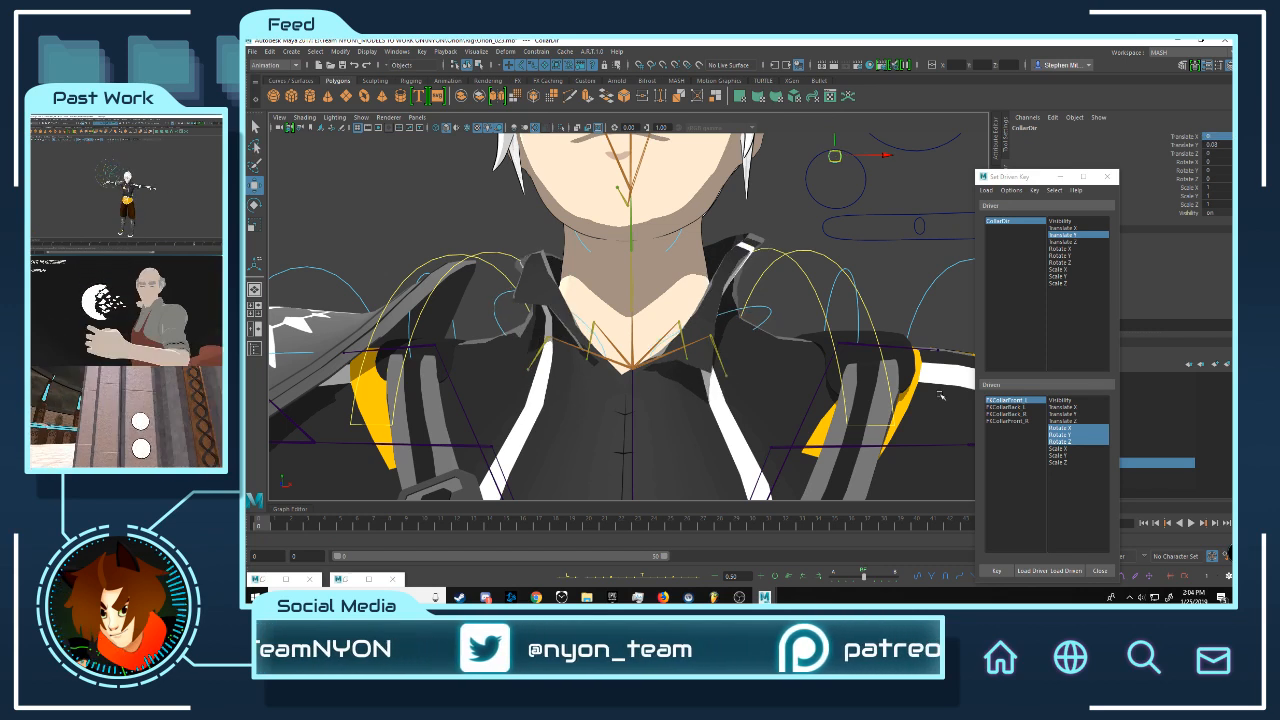
- Rotate FKCollarFront_L into the raised-collar pose, with Rotate X about 3 and Rotate Z about 13 degrees
left_click_drag(812, 277, 715, 334, "alt")
left_click(769, 293)
left_click(768, 293)
key("e")
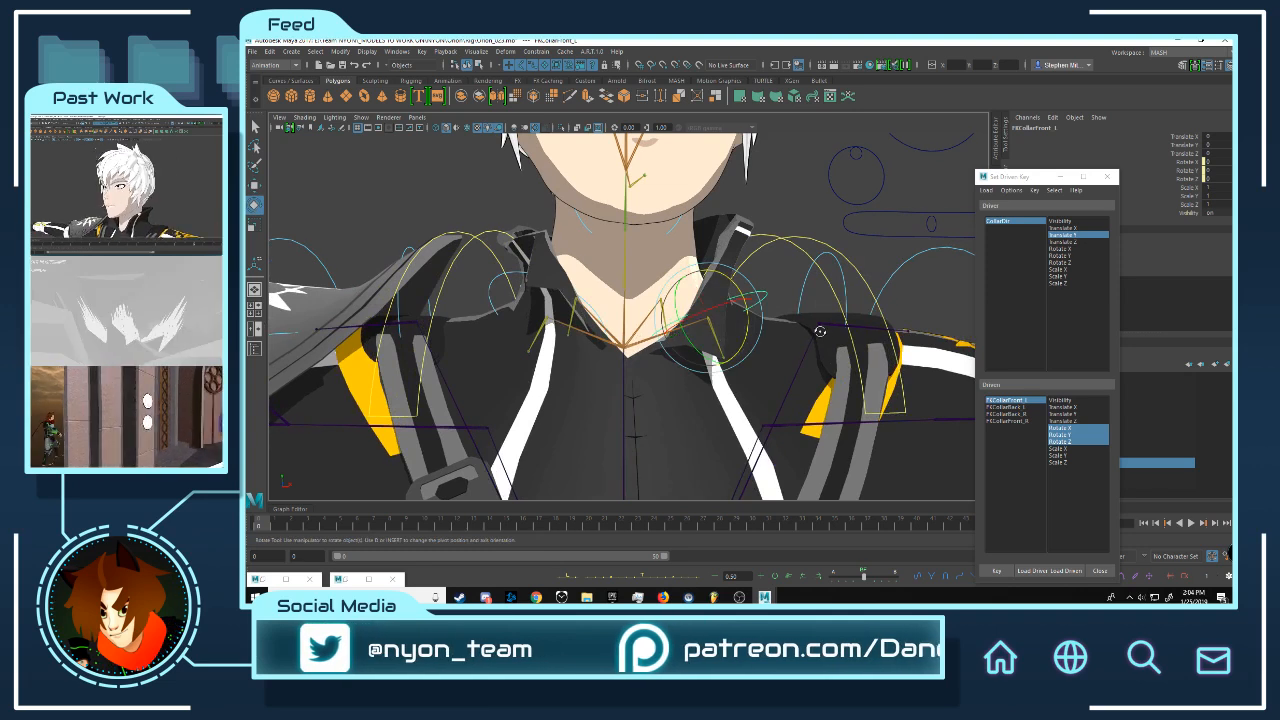
left_click_drag(817, 335, 925, 328, "alt")
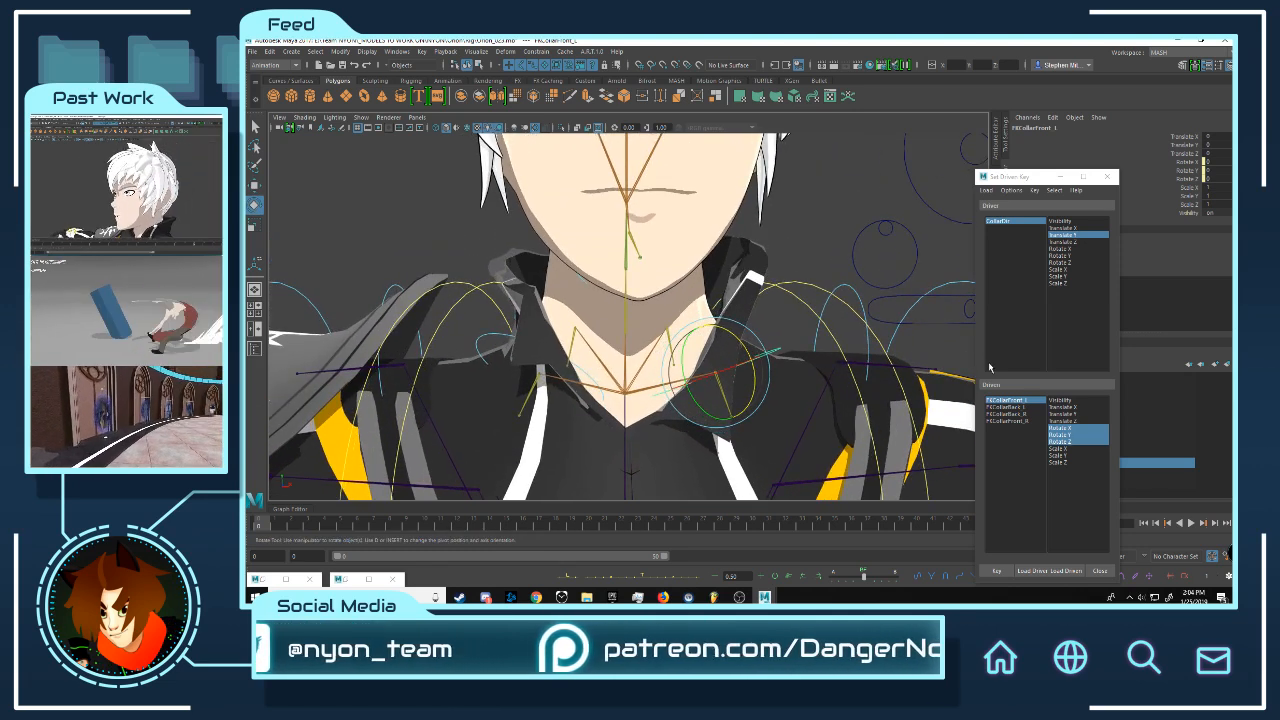
left_click(1020, 401)
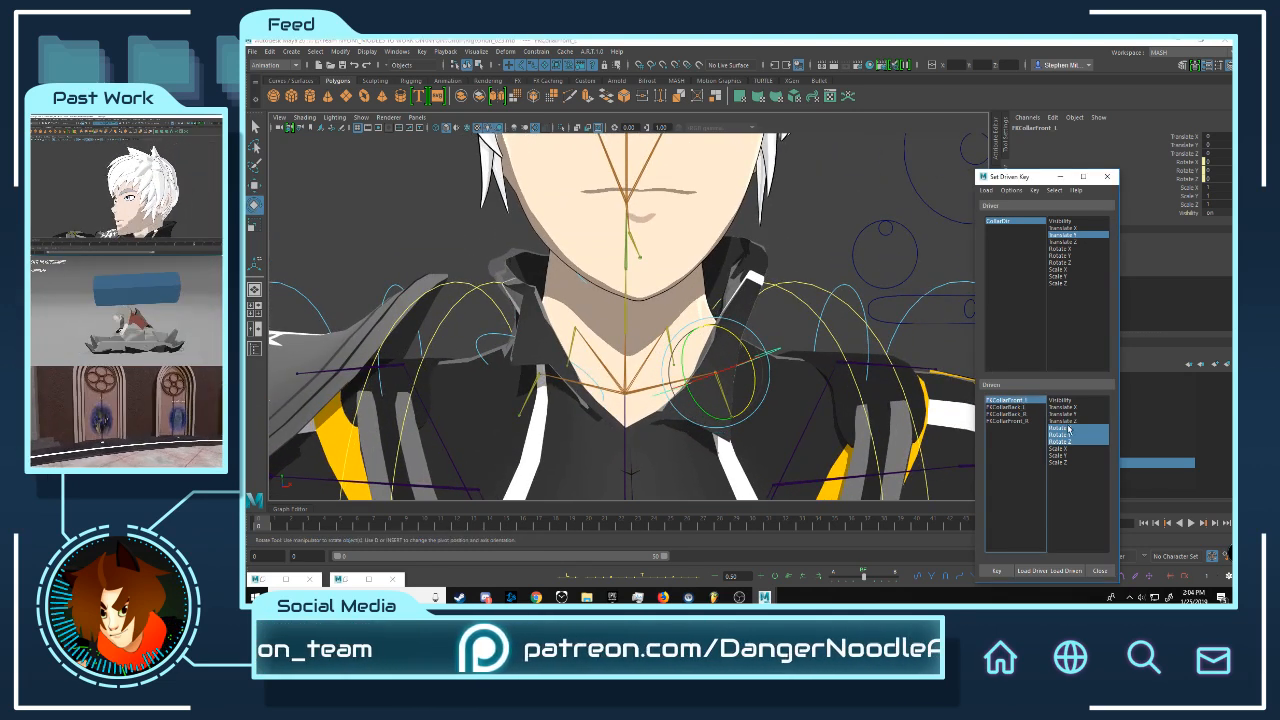
left_click_drag(717, 385, 693, 405)
left_click_drag(745, 348, 688, 357)
left_click_drag(748, 384, 748, 327)
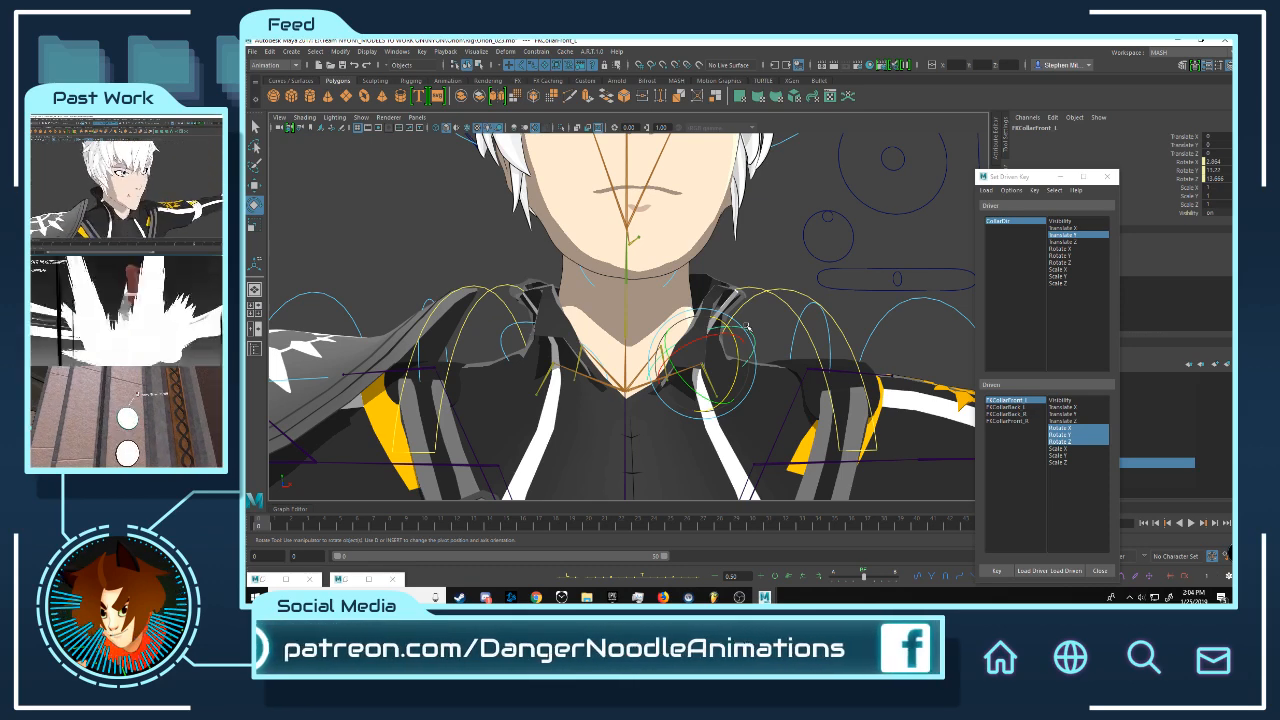
- Refine FKCollarFront_L's raised pose to about 16 degrees in both Rotate Y and Rotate Z
mouse_move(688, 308)
left_mouse_down("alt")
mouse_move(722, 305)
mouse_move(689, 305)
left_mouse_up("alt")
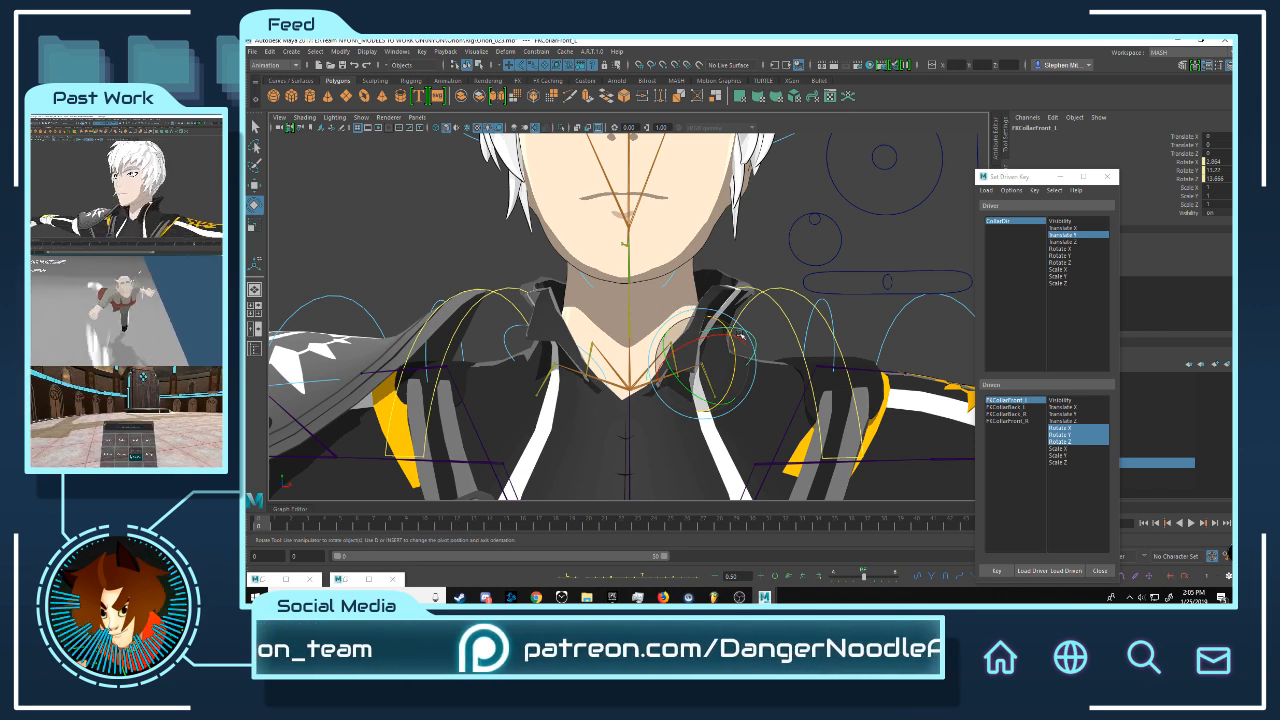
left_click_drag(706, 340, 726, 373, "alt")
middle_click_drag(726, 373, 722, 330, "alt")
left_click_drag(721, 329, 721, 345, "alt")
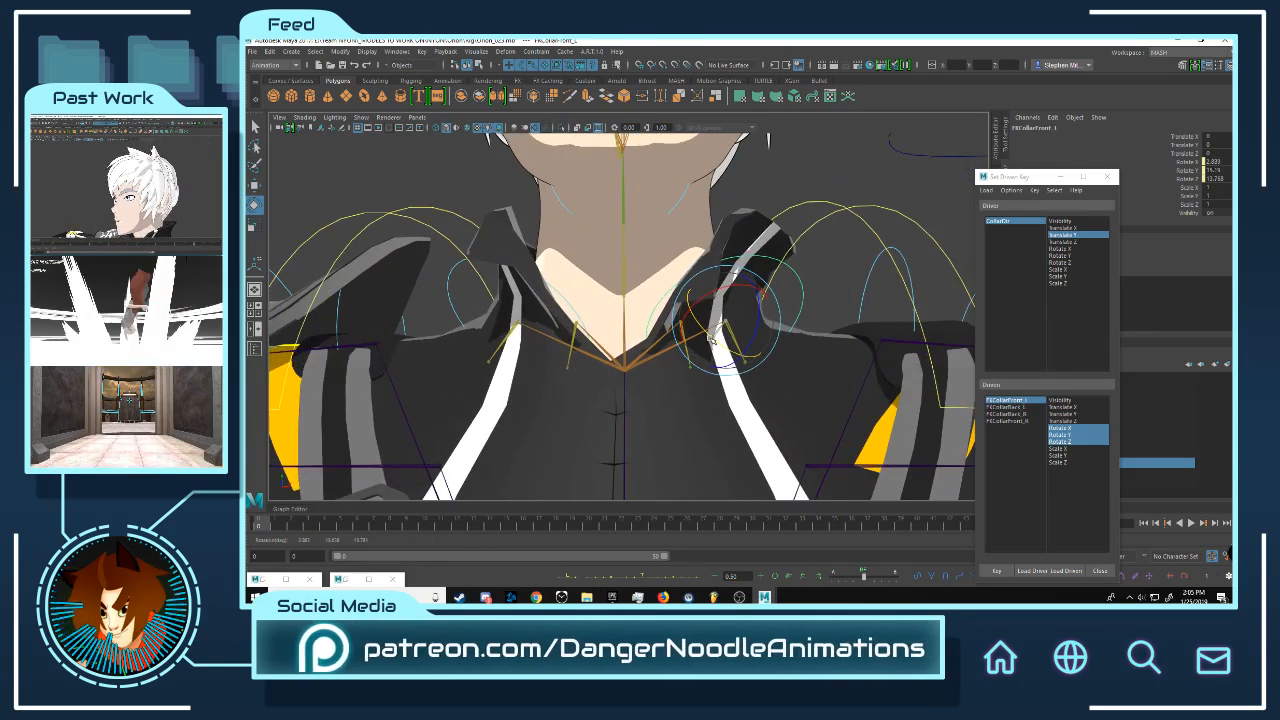
left_click_drag(760, 293, 931, 97)
left_click(921, 169)
key("w")
key("ctrl+z")
key("ctrl+z")
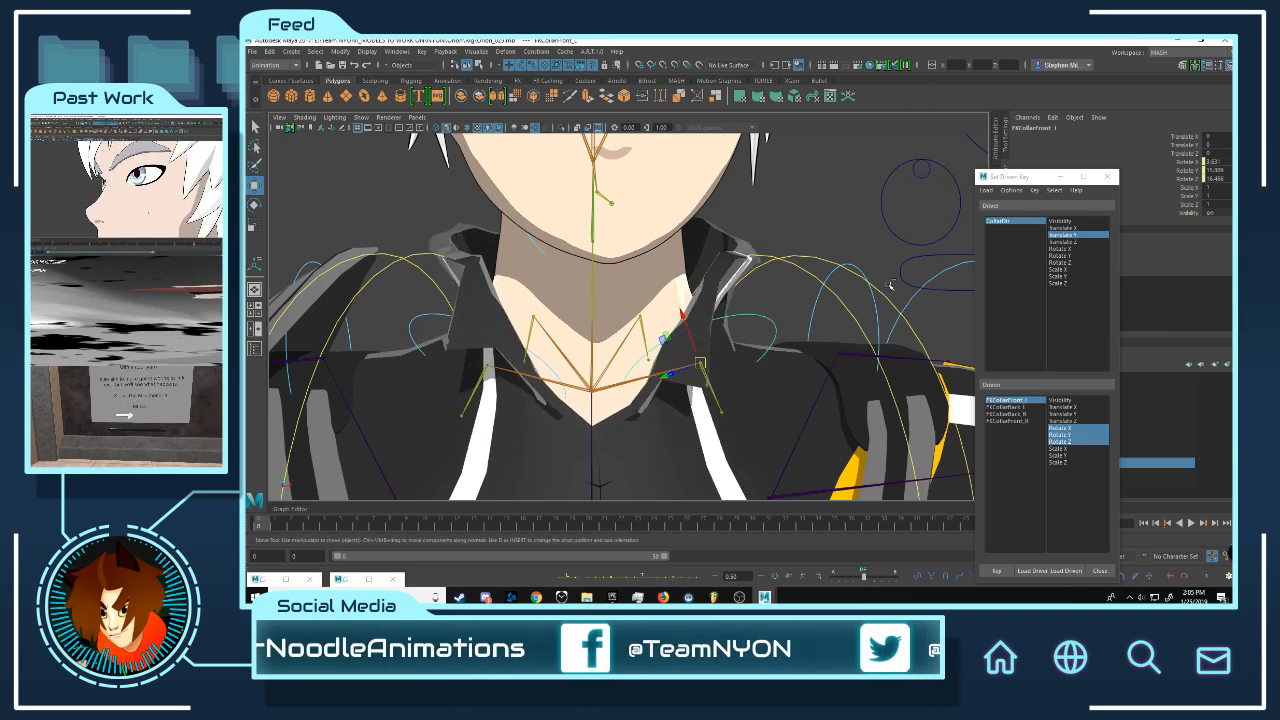
- Set the raised-pose driven key for FKCollarFront_L's Rotate X, Y and Z against CollarDir's Translate Y
mouse_move(837, 287)
left_mouse_down("alt")
mouse_move(765, 292)
mouse_move(775, 306)
mouse_move(763, 319)
mouse_move(790, 288)
mouse_move(732, 297)
mouse_move(748, 259)
mouse_move(602, 266)
mouse_move(774, 261)
mouse_move(757, 283)
mouse_move(816, 276)
left_mouse_up("alt")
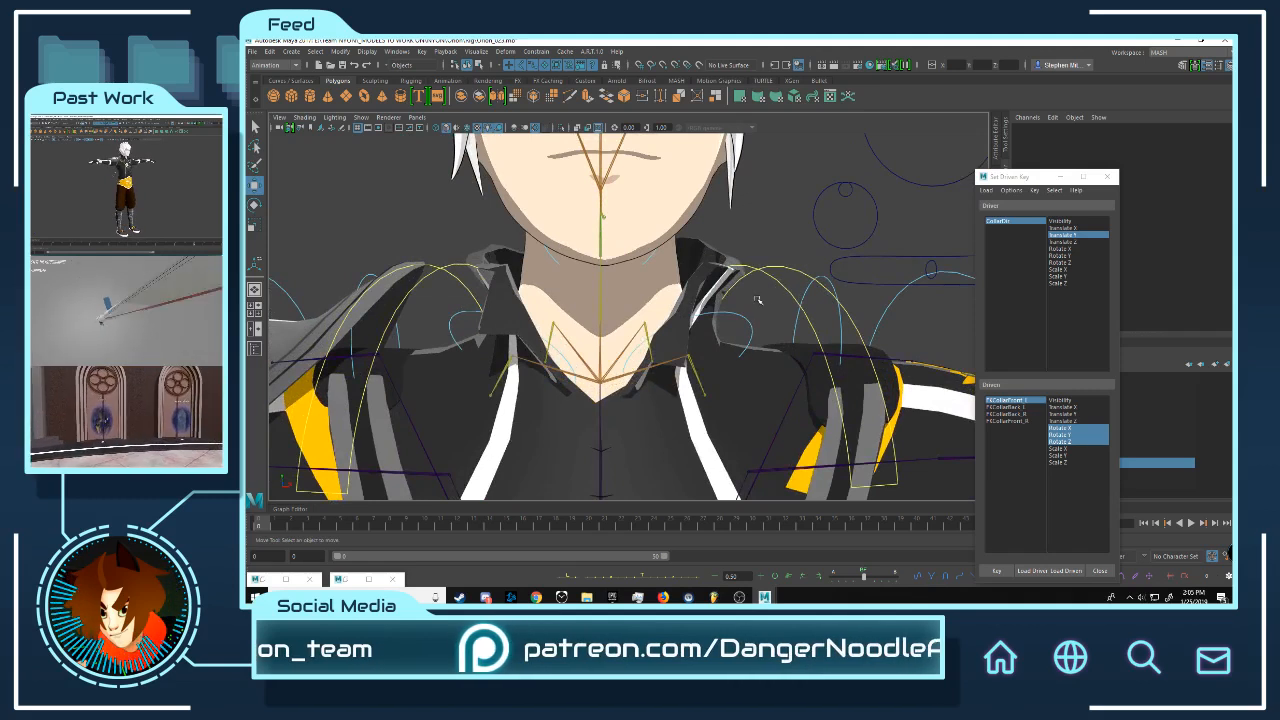
left_click(1072, 237)
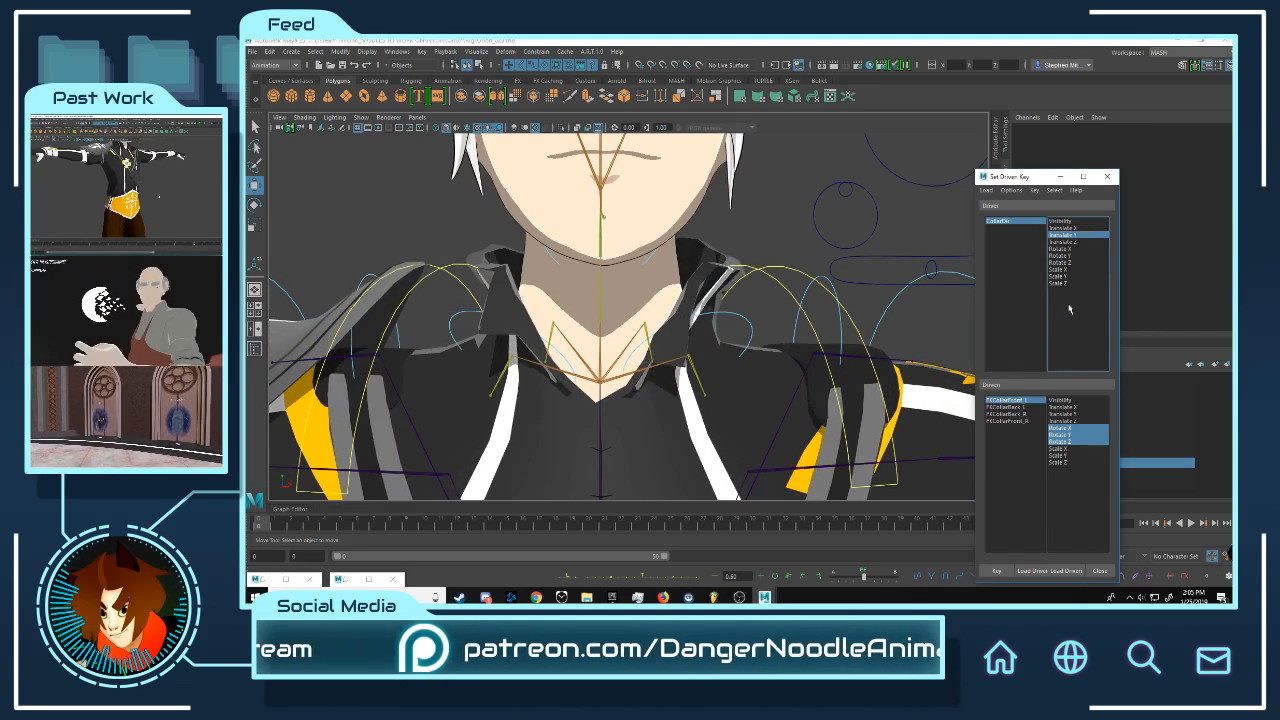
left_click(1062, 428)
left_click(1061, 441, "shift")
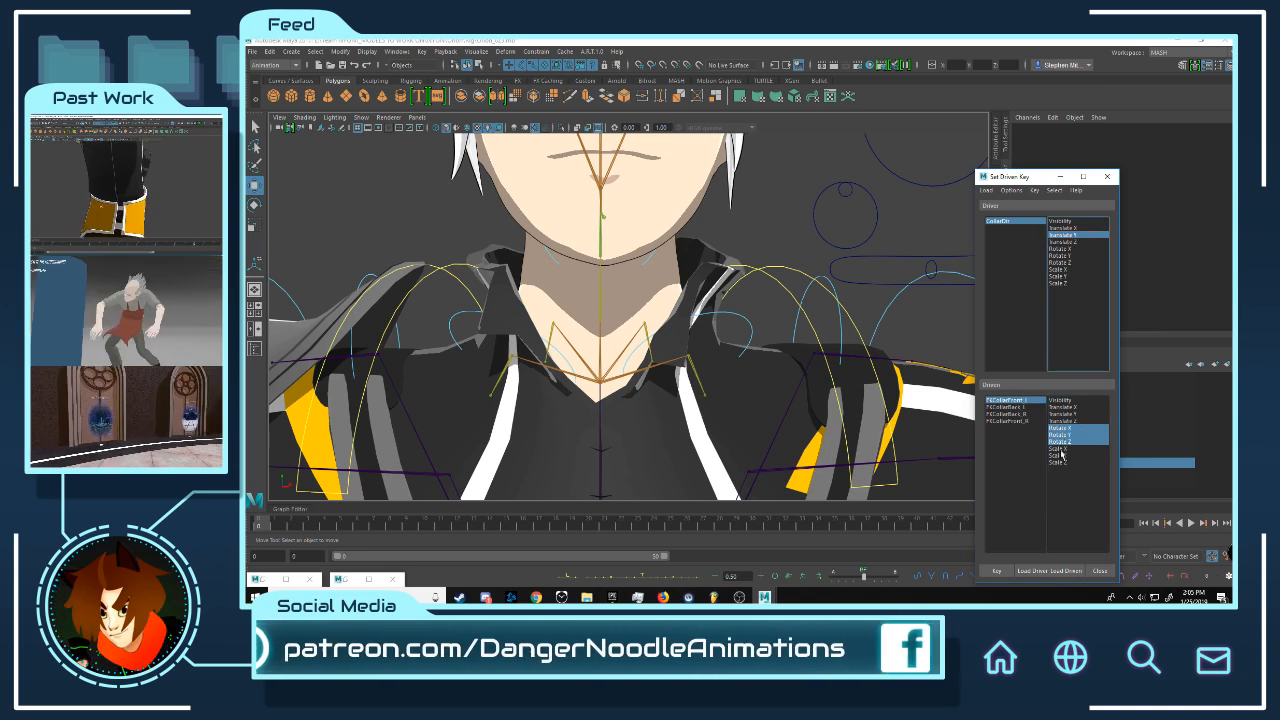
- Test the collar's driven motion by moving CollarDir around its circle, checking the collar from behind
left_click(843, 186)
mouse_move(848, 187)
left_mouse_down()
mouse_move(862, 235)
mouse_move(850, 190)
mouse_move(817, 190)
mouse_move(817, 158)
mouse_move(817, 219)
mouse_move(862, 173)
mouse_move(815, 200)
mouse_move(763, 171)
mouse_move(805, 195)
mouse_move(820, 163)
mouse_move(857, 188)
left_mouse_up()
left_click_drag(763, 183, 549, 191, "alt")
scroll(549, 191, "down", 8)
scroll(628, 258, "up", 5)
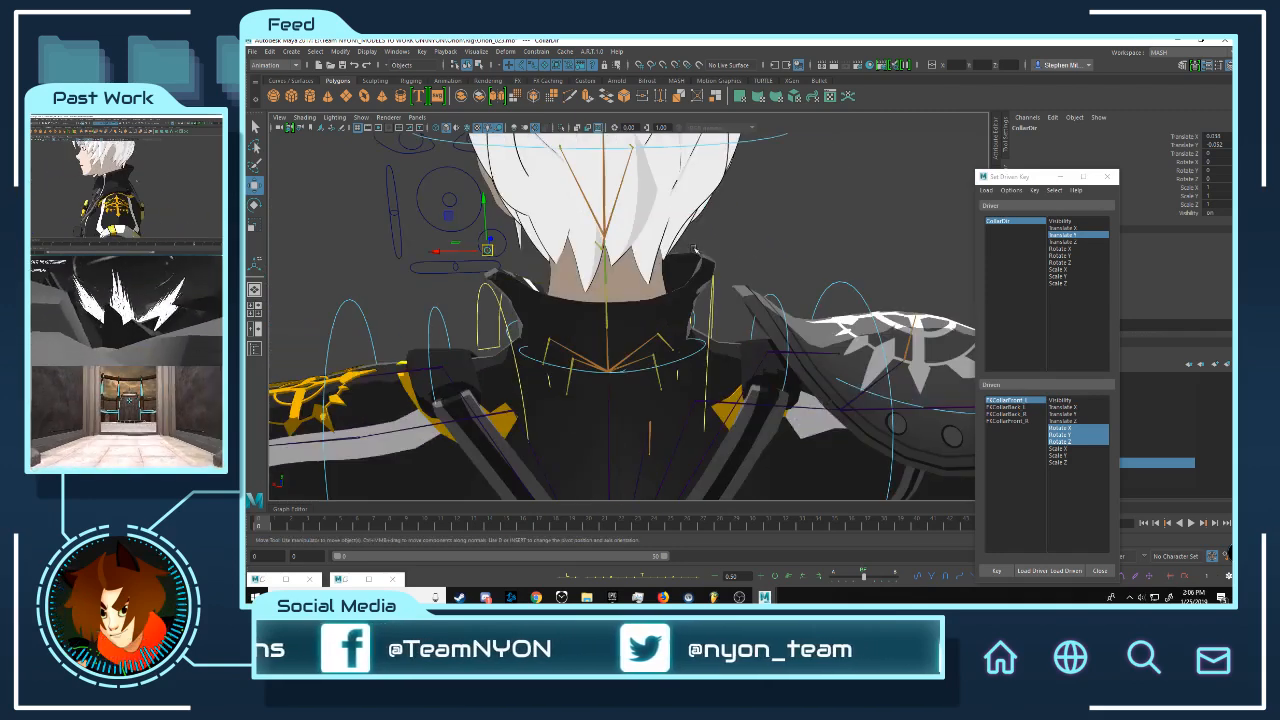
left_click_drag(498, 256, 525, 244)
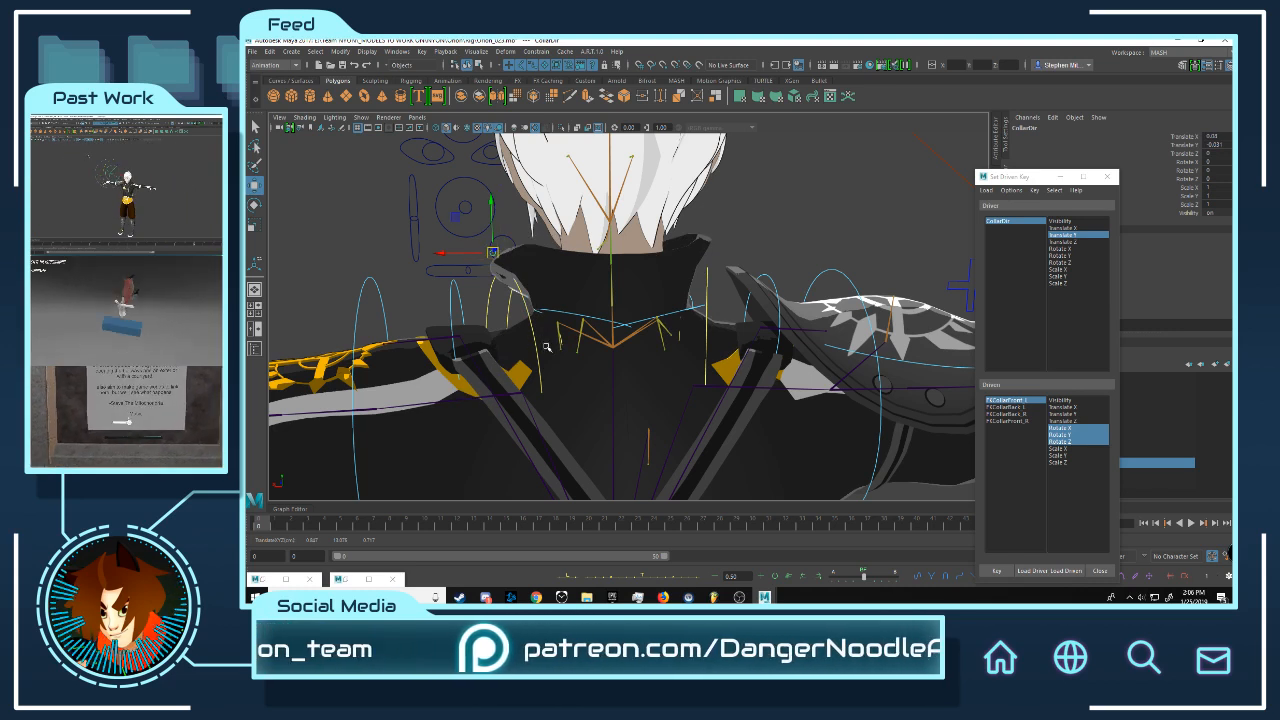
left_click_drag(471, 238, 523, 271)
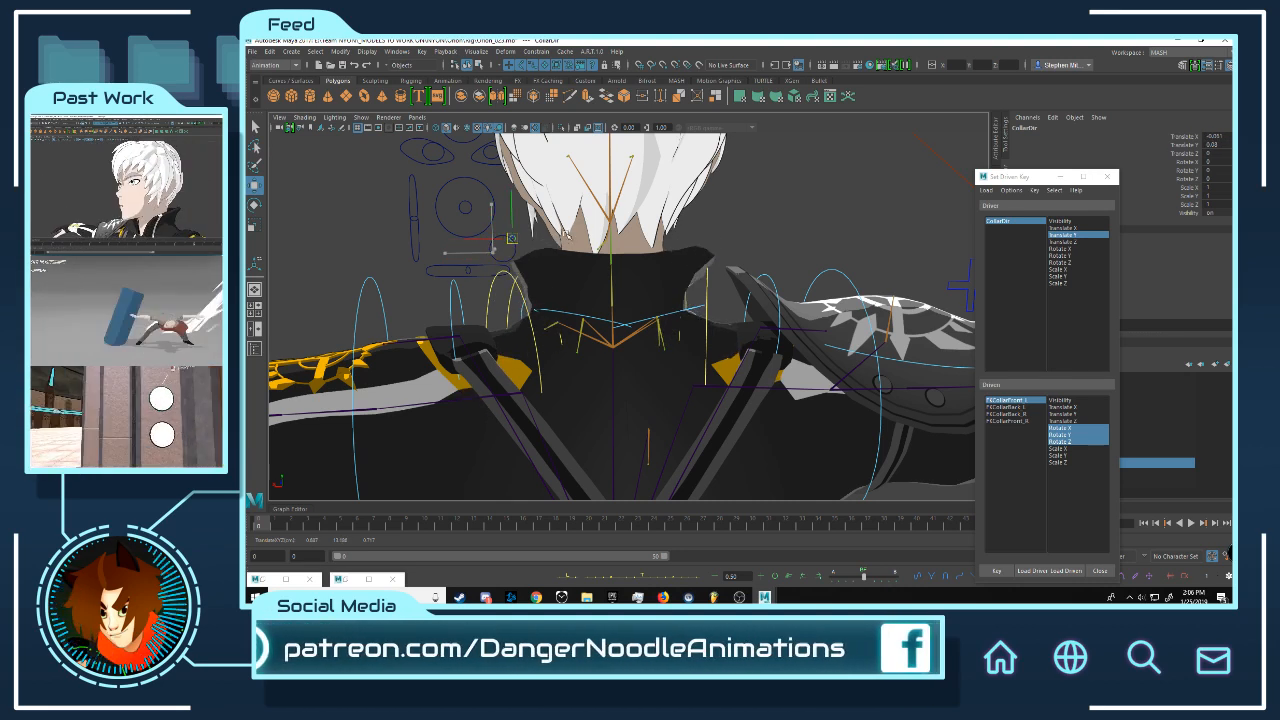
- Reselect CollarDir and move it to the upper part of its circle to inspect the raised collar and jacket back
left_click(533, 376)
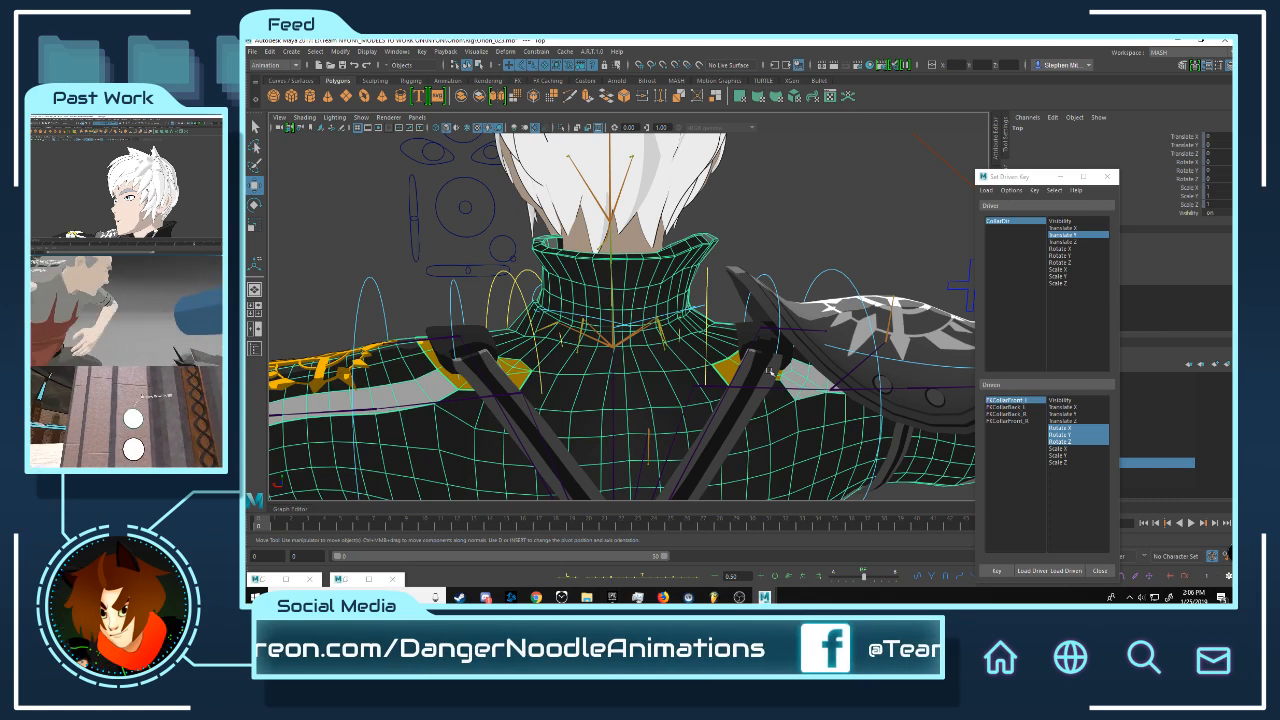
left_click(488, 228)
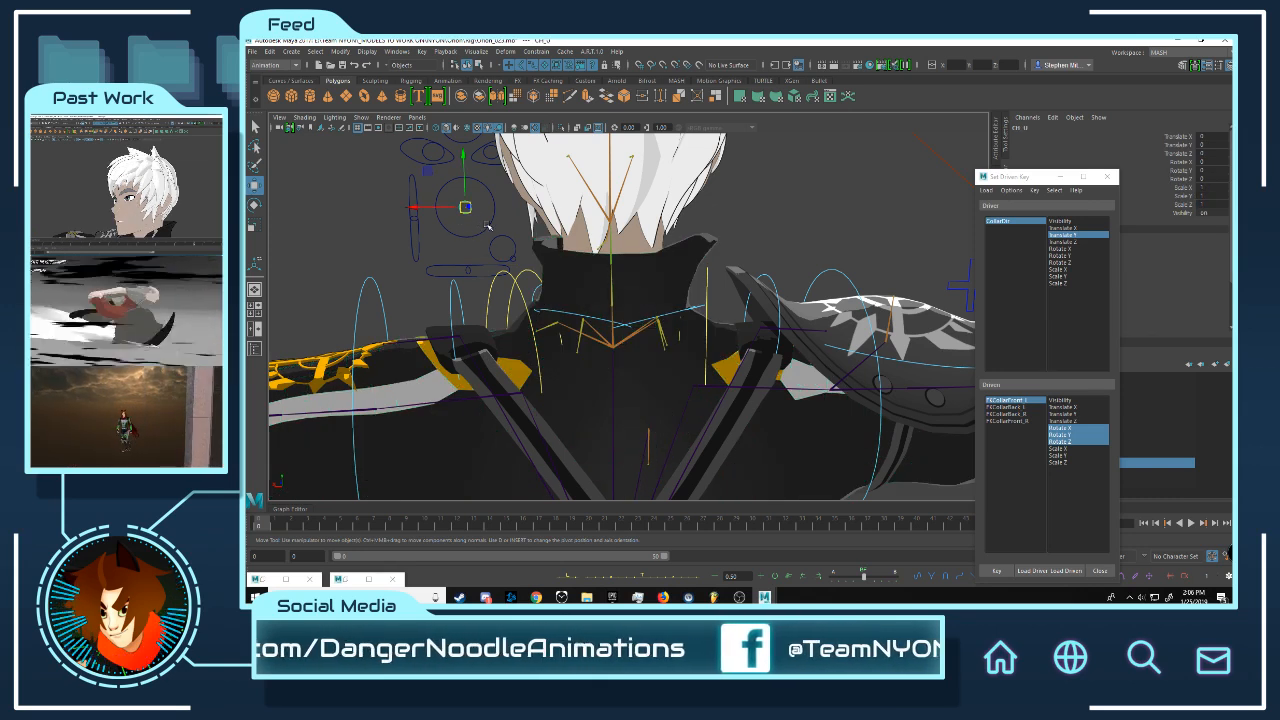
left_click(504, 250)
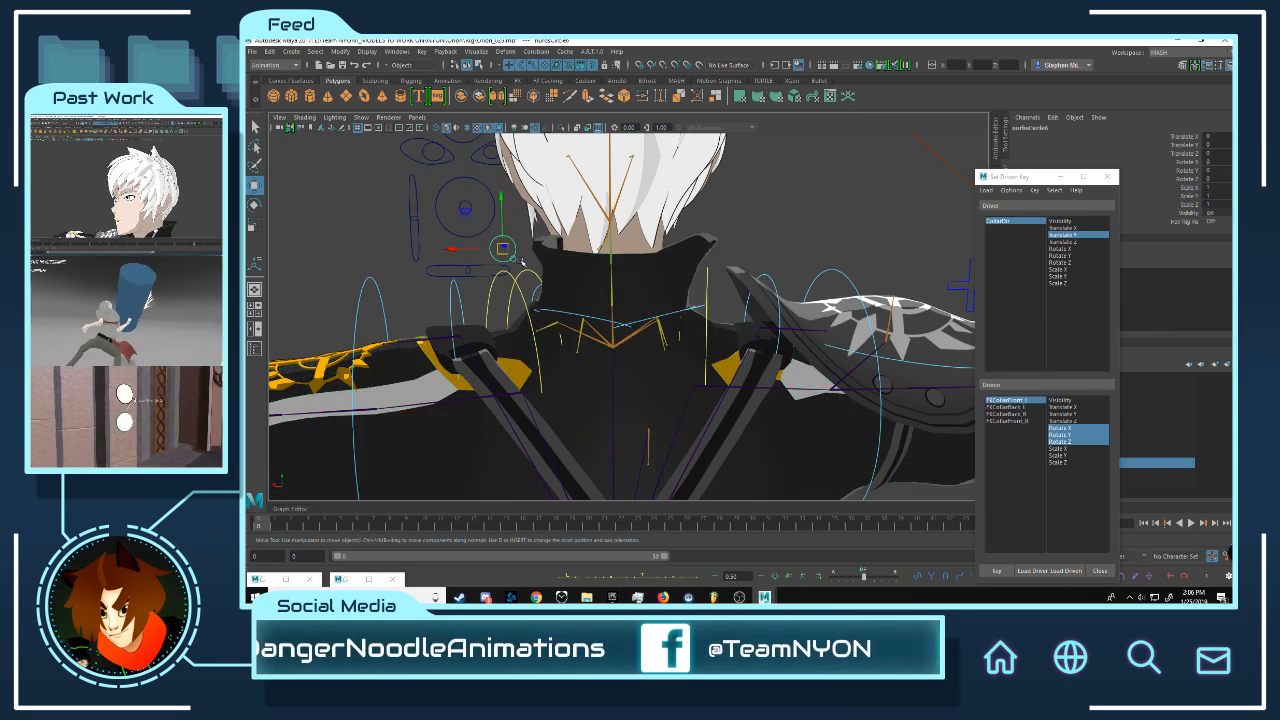
left_click(521, 262)
left_click(514, 261)
left_click_drag(513, 260, 396, 196)
middle_click_drag(500, 408, 526, 362, "alt")
left_click_drag(526, 362, 557, 363, "alt")
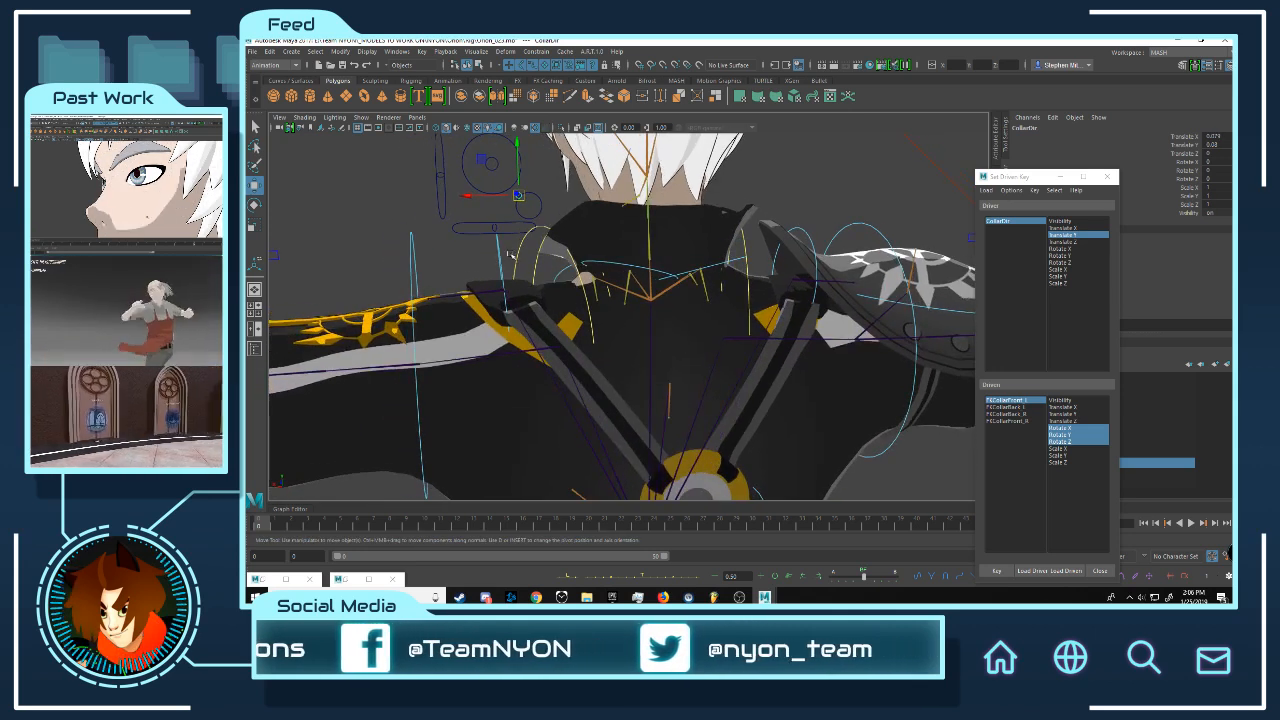
- Minimize the Set Driven Key window and save the scene with the shoulder strap mesh selected
left_click(549, 329)
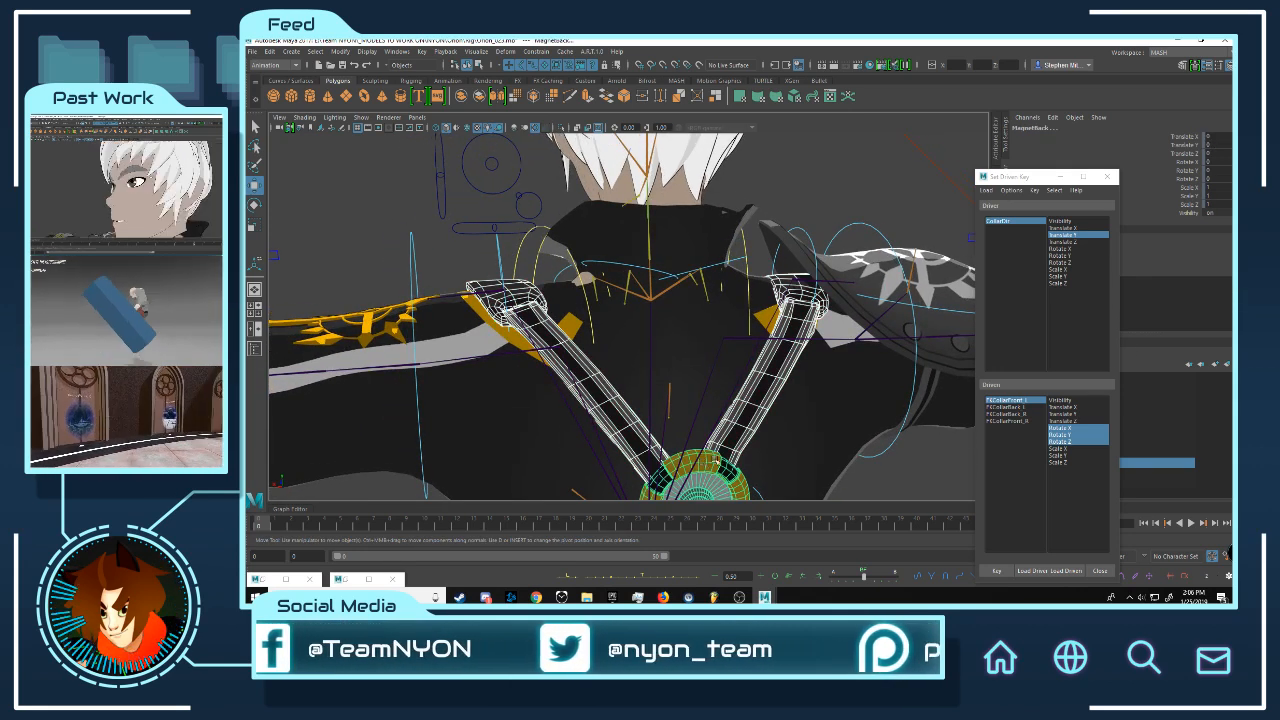
left_click(1061, 177)
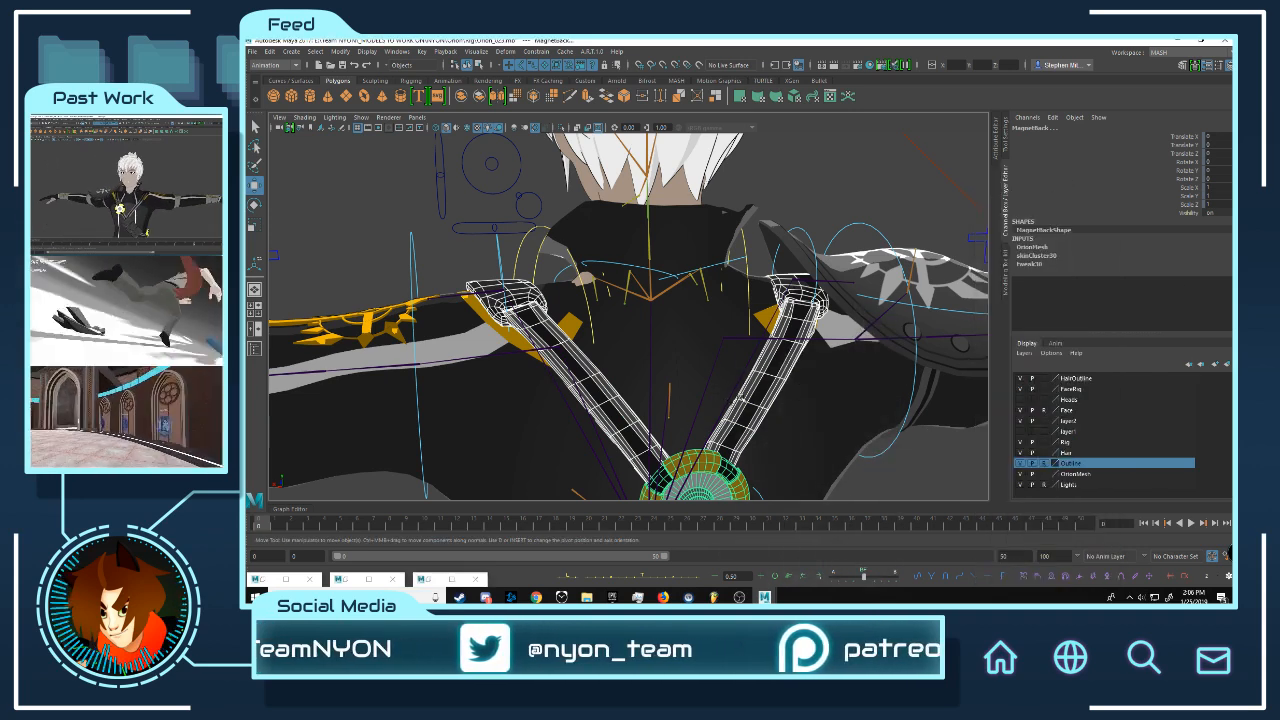
left_click(774, 384)
left_click(780, 340)
left_click(797, 322)
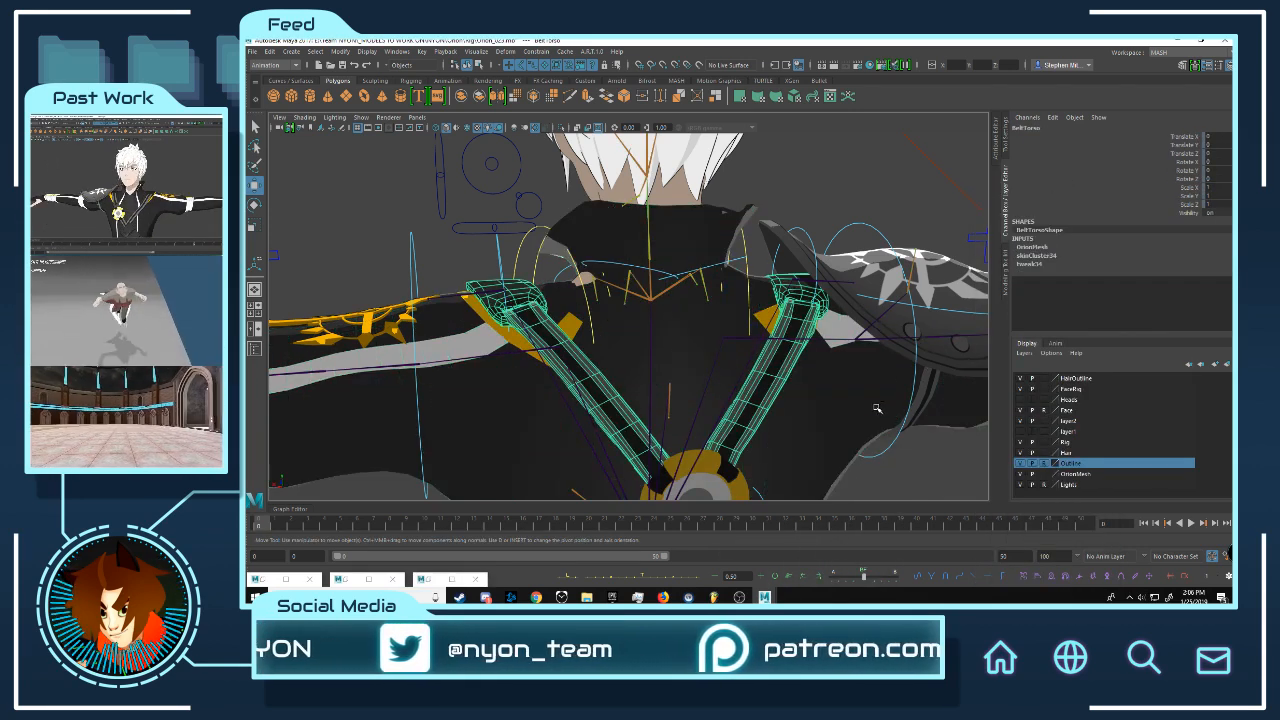
key("q")
key("ctrl+s")
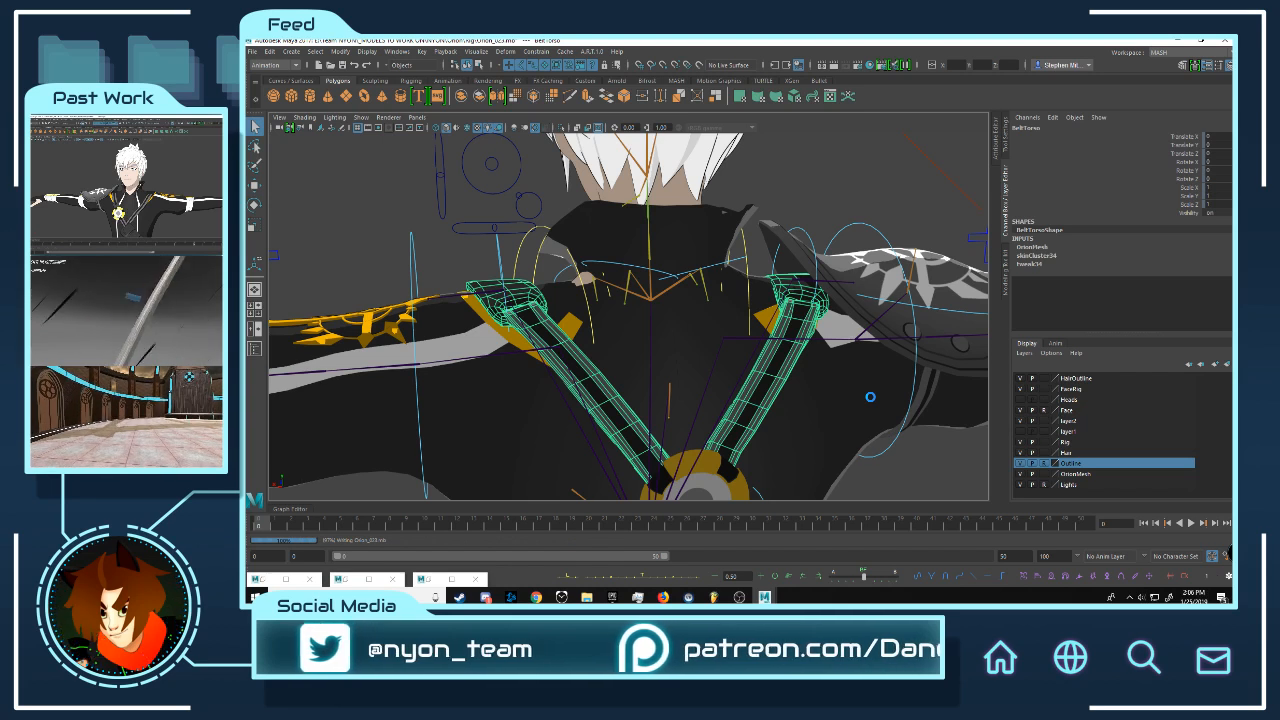
- Add the selected strap mesh to a new display layer, set the layer to Reference and hide it
key("w")
left_click(1227, 364)
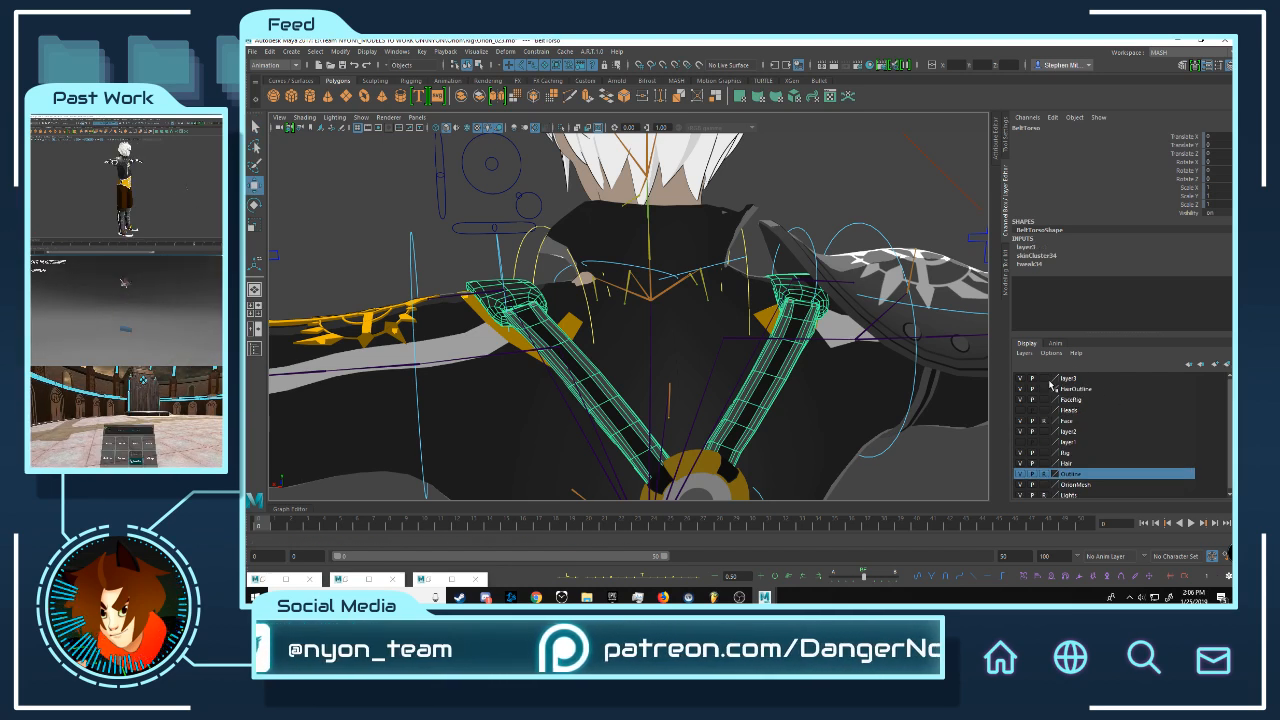
left_click(1045, 379)
left_click(1045, 379)
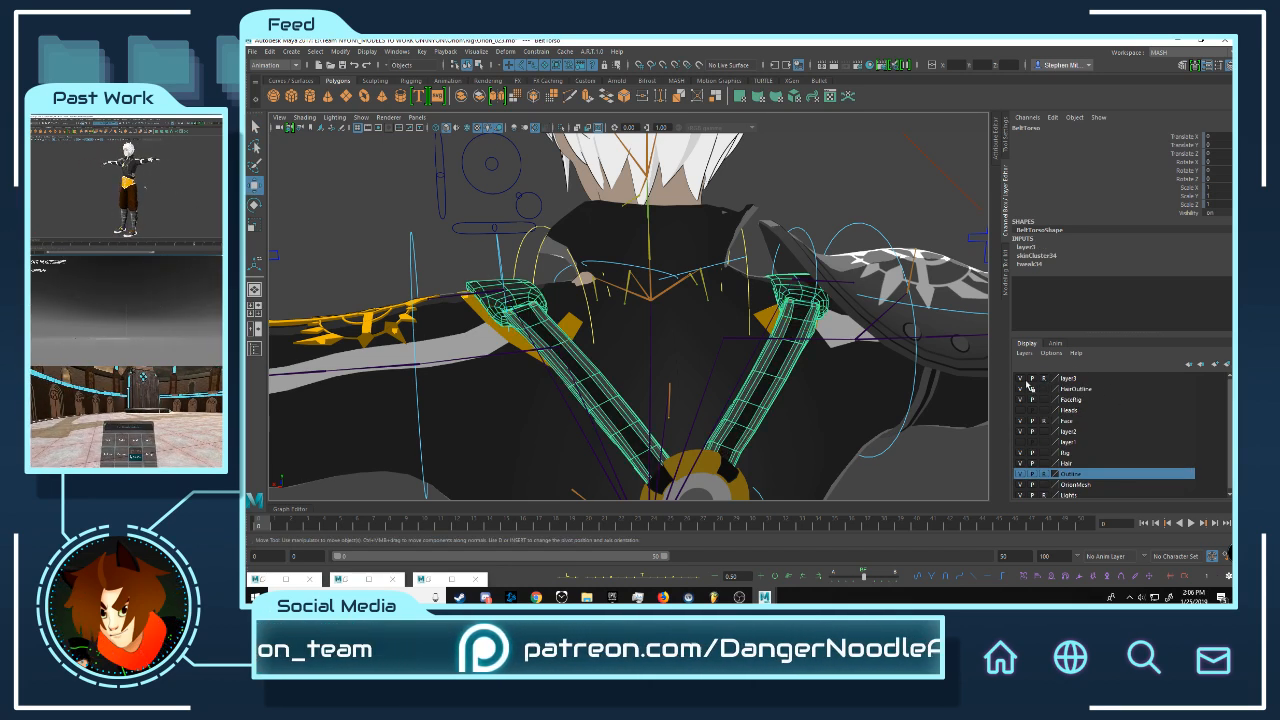
left_click(1020, 379)
- Select the jacket's Top mesh and open the Paint Skin Weights tool on it
left_click(451, 253)
left_click_drag(590, 306, 680, 329, "alt")
scroll(630, 336, "down", 3)
scroll(615, 313, "up", 5)
left_click(599, 302)
scroll(680, 329, "up", 5)
key("w")
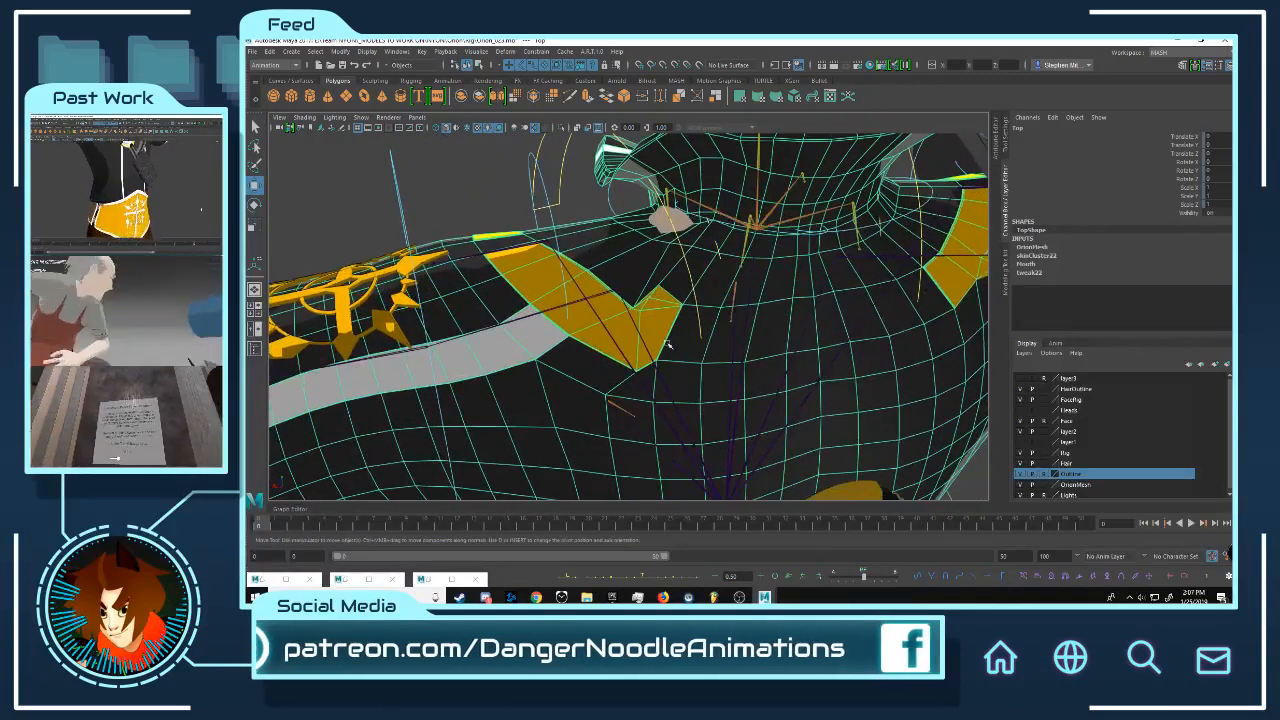
right_click_drag(683, 291, 654, 281)
left_click_drag(817, 312, 766, 294, "alt")
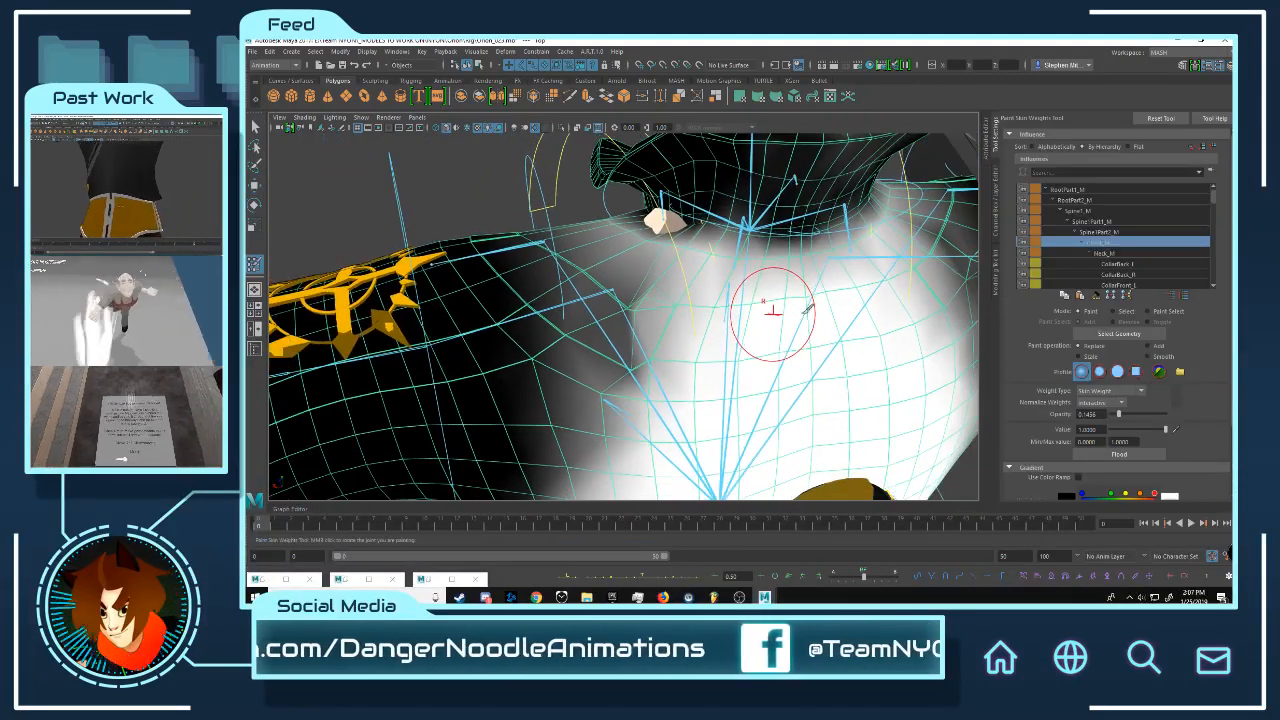
- Review the jacket's skin weights for the Chest_M, CollarBack_L, CollarFront_L and CollarFront_R influences
left_click(1102, 231)
left_click(1100, 221)
left_click(1119, 243)
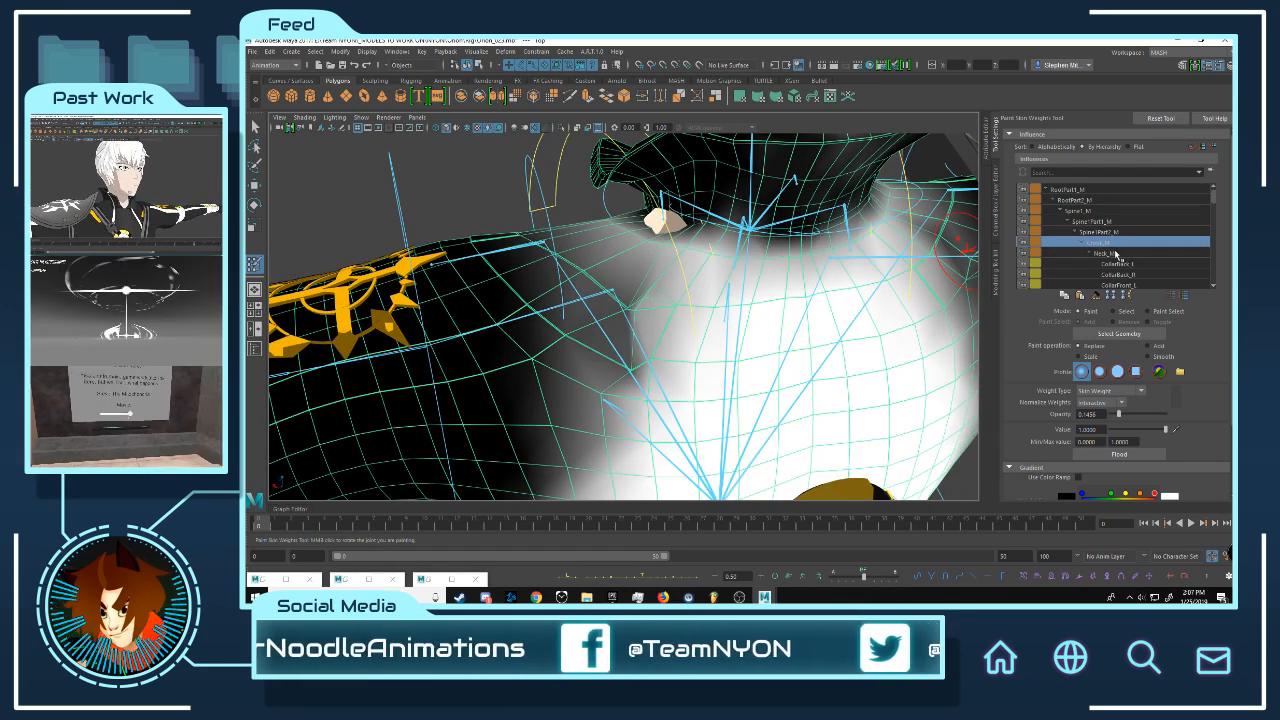
left_click(1118, 263)
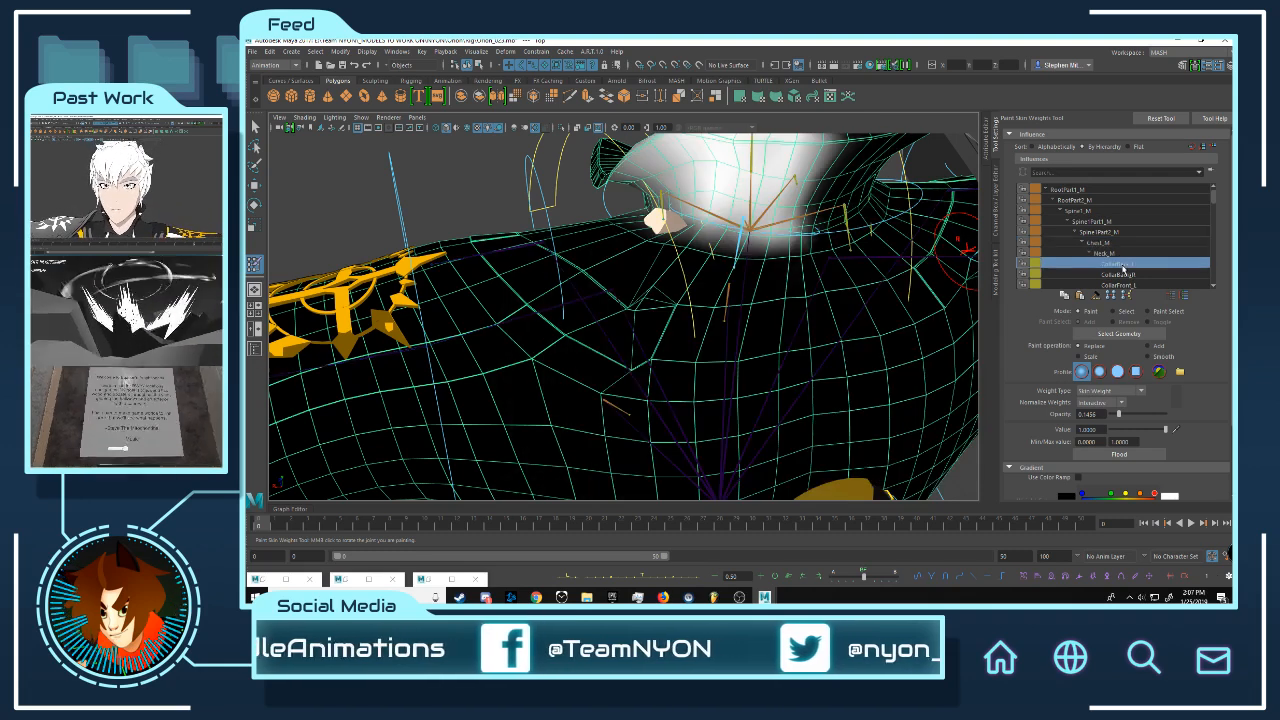
left_click(1120, 285)
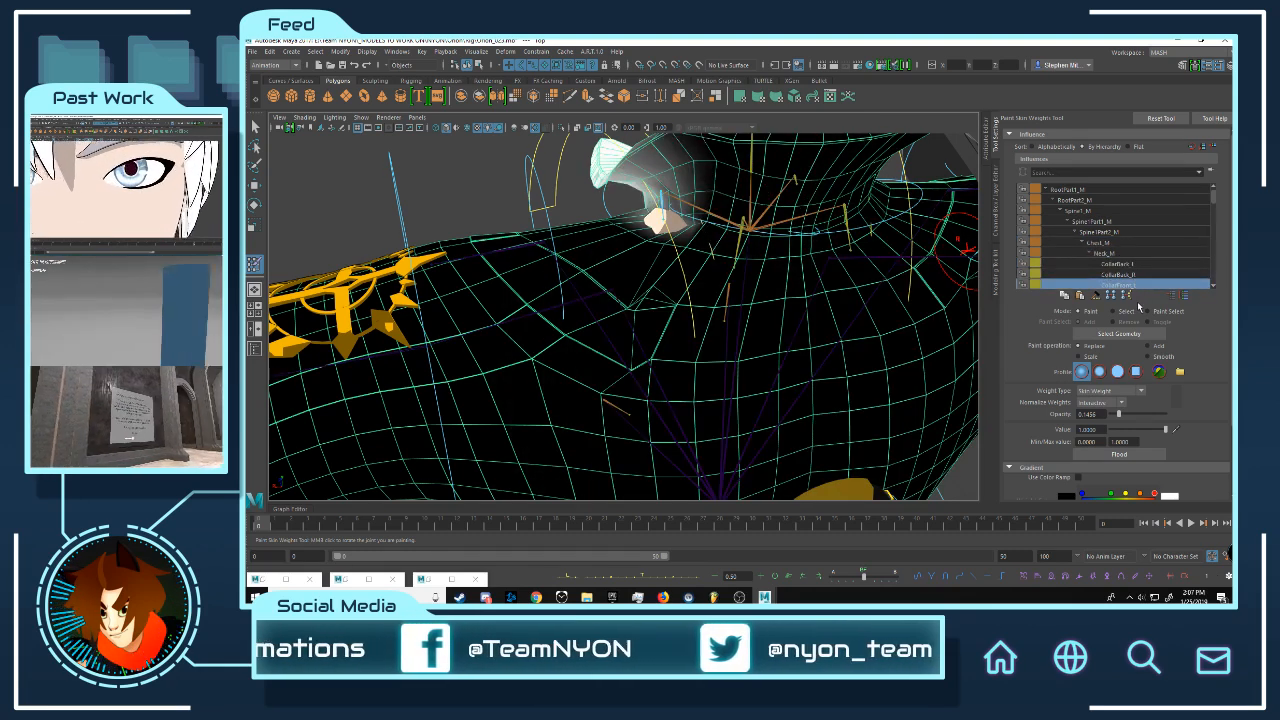
scroll(1130, 258, "down", 3)
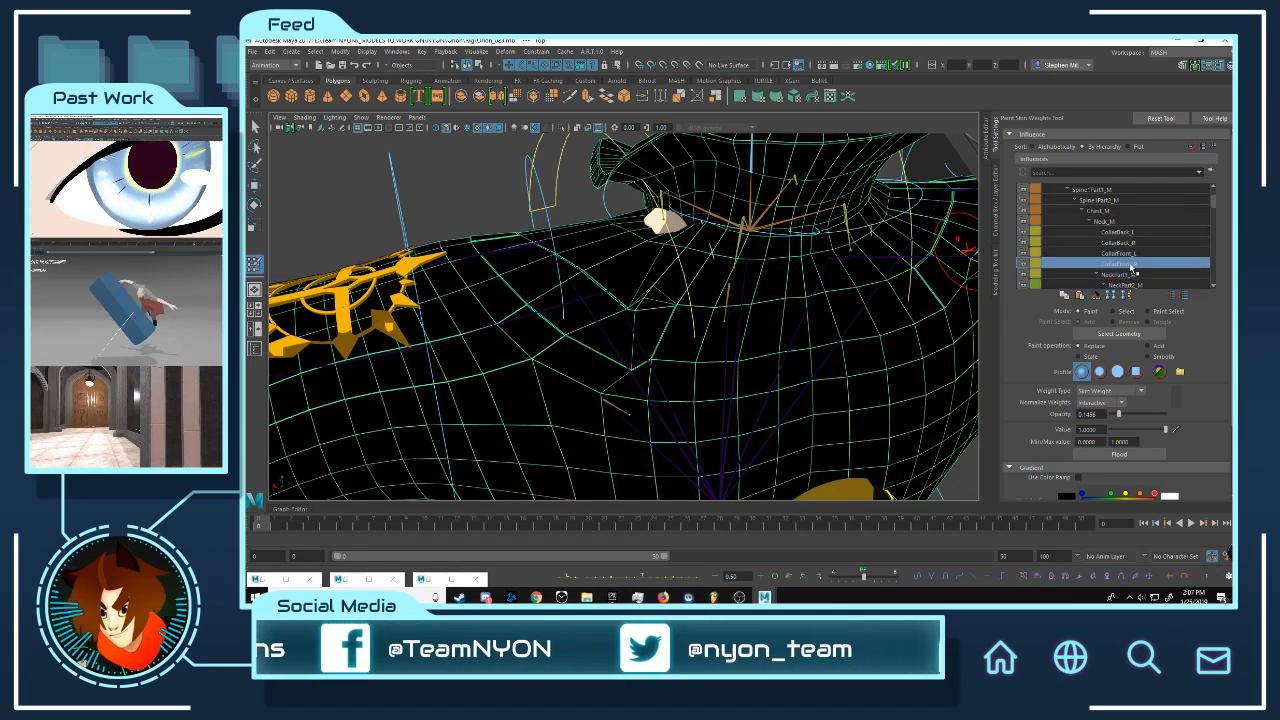
left_click(1130, 233)
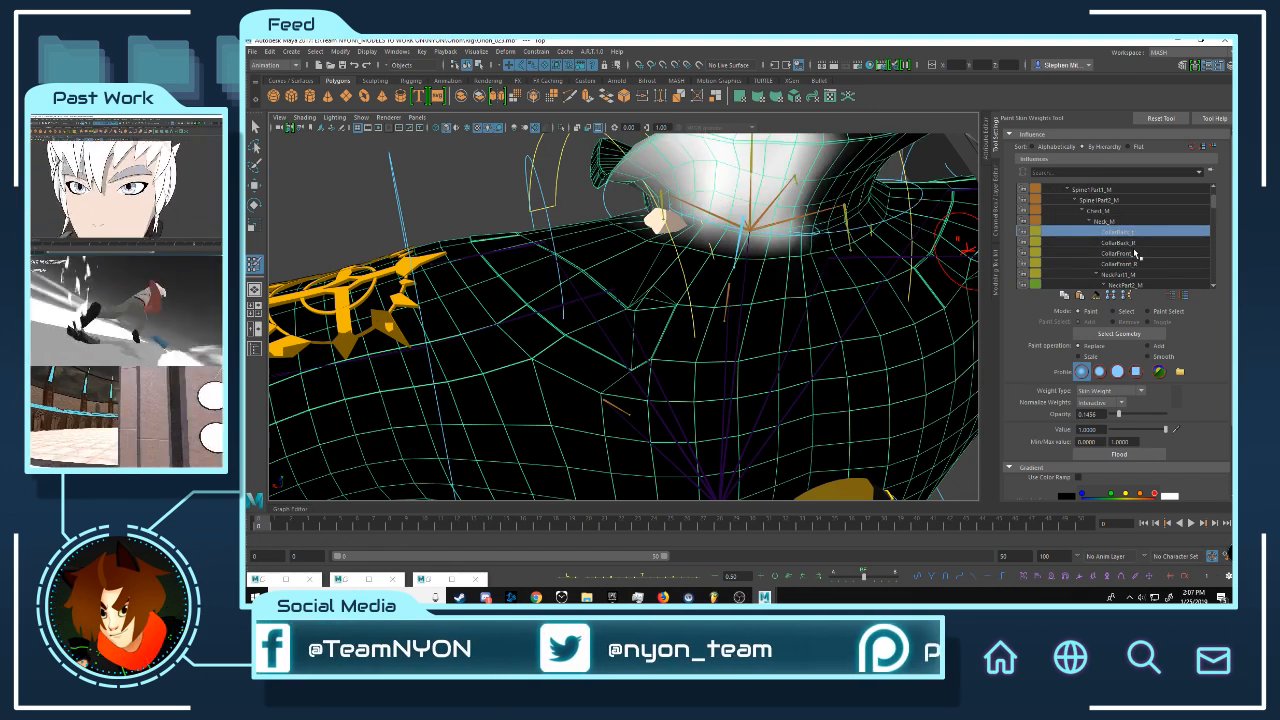
scroll(1136, 256, "down", 4)
- Check the left scapula's influence, reselect Chest_M and blend its weights outward over the left shoulder at the back
left_click(1122, 264)
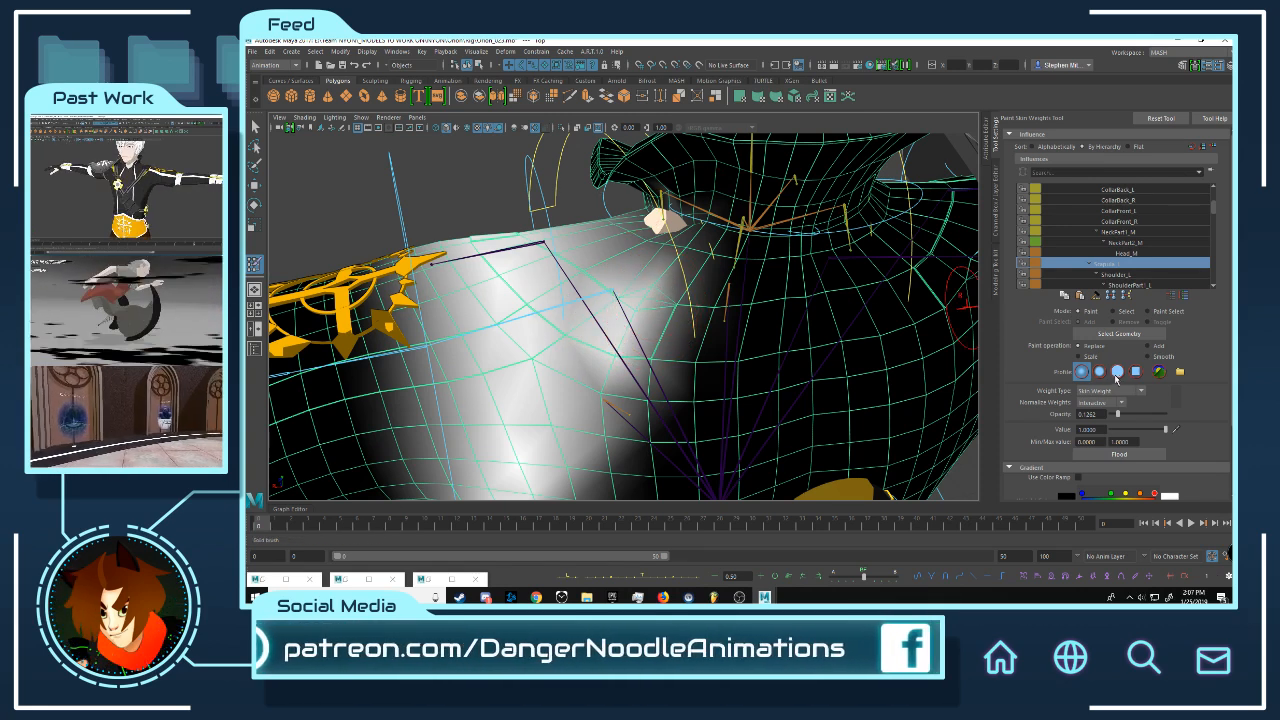
scroll(1136, 254, "up", 2)
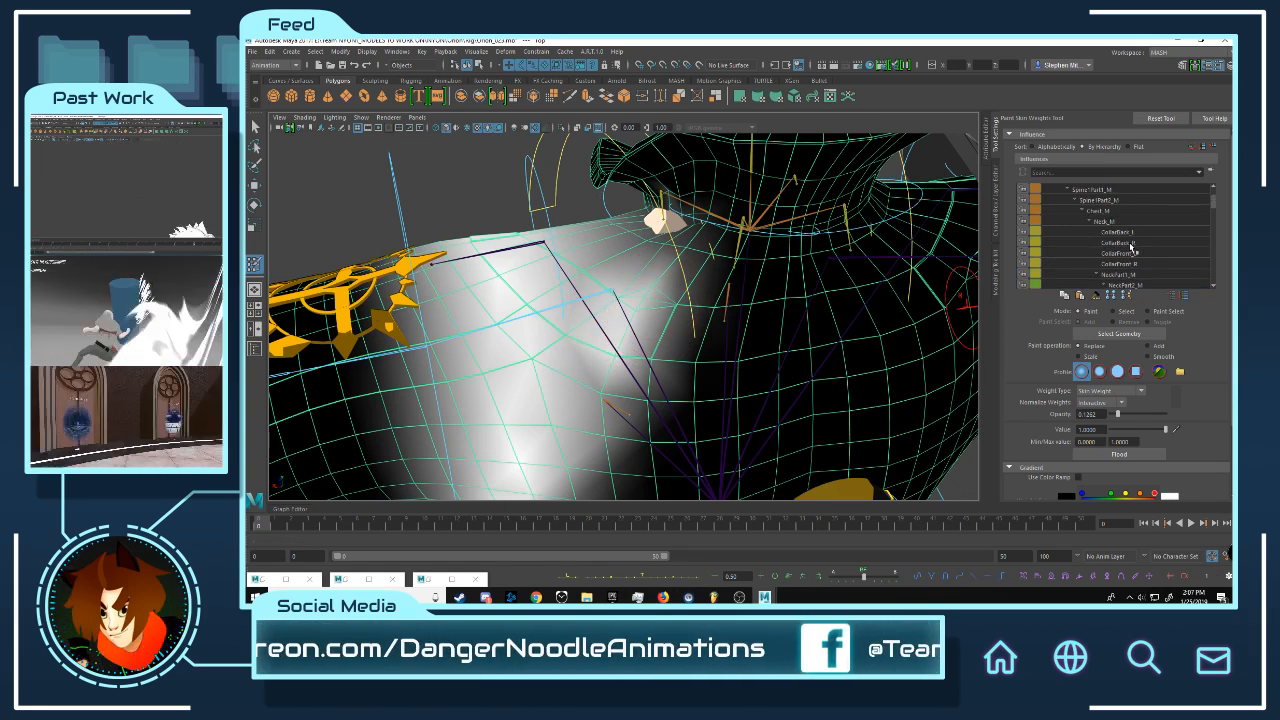
left_click(1120, 221)
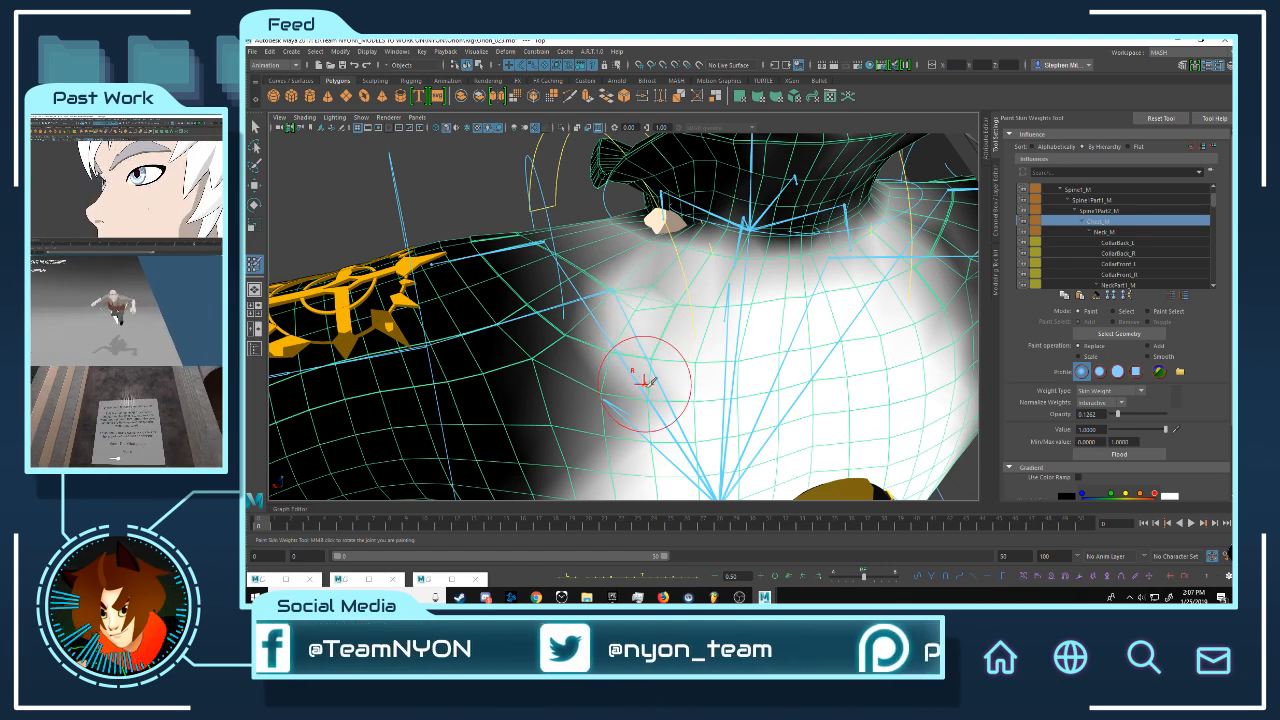
left_click_drag(734, 314, 704, 312, "alt")
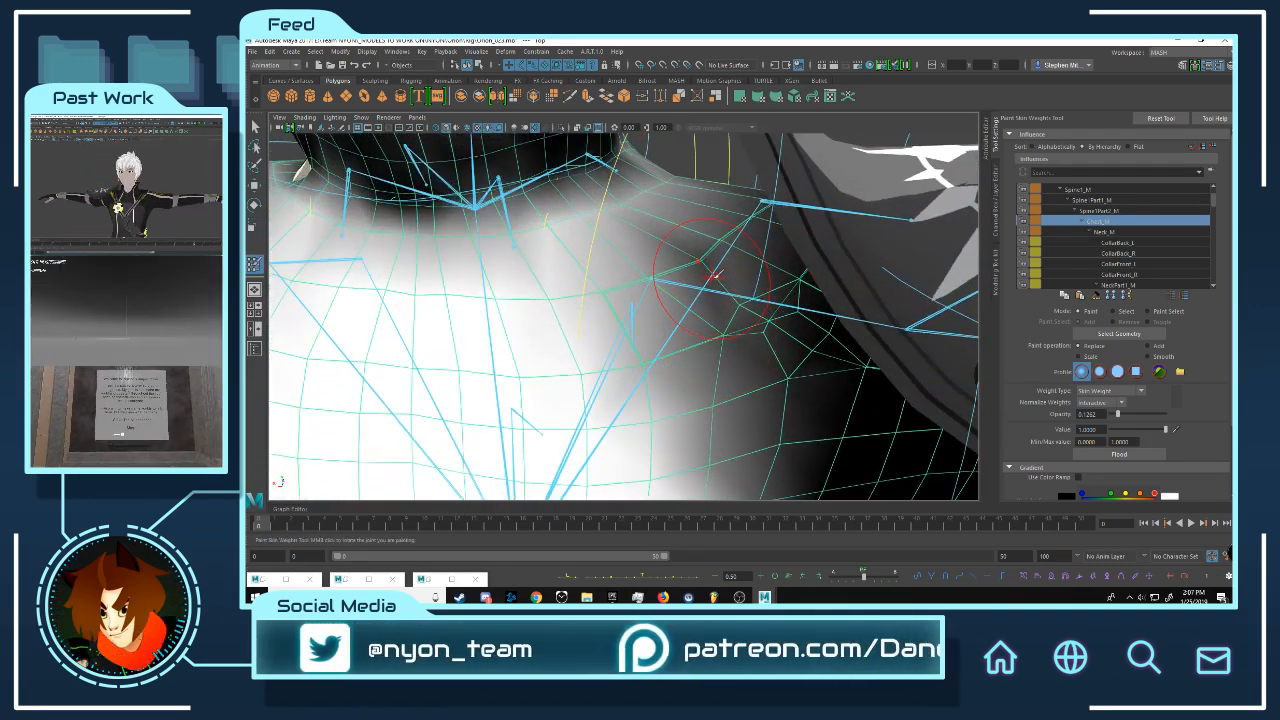
- Leave weight painting to save the scene, reselect the jacket's Top mesh and reopen Paint Skin Weights on it
key("w")
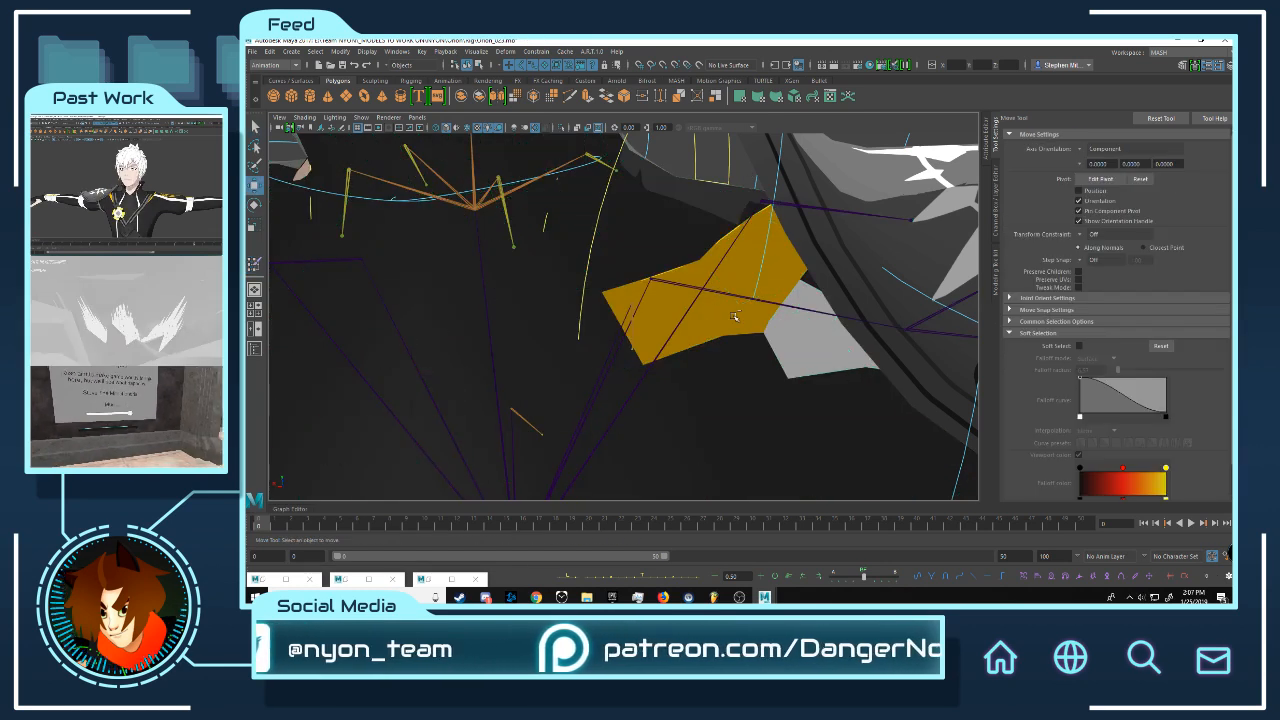
key("ctrl+s")
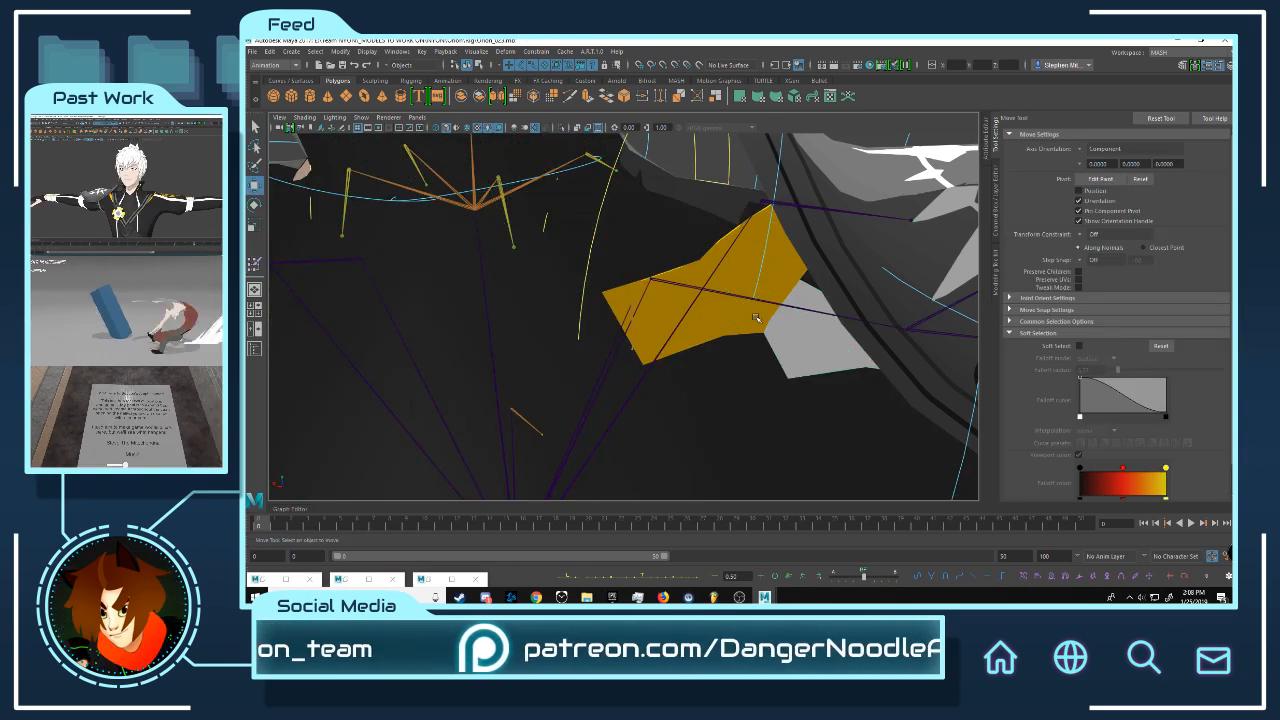
left_click_drag(753, 316, 566, 322, "alt")
scroll(566, 322, "up", 3)
left_click(657, 275)
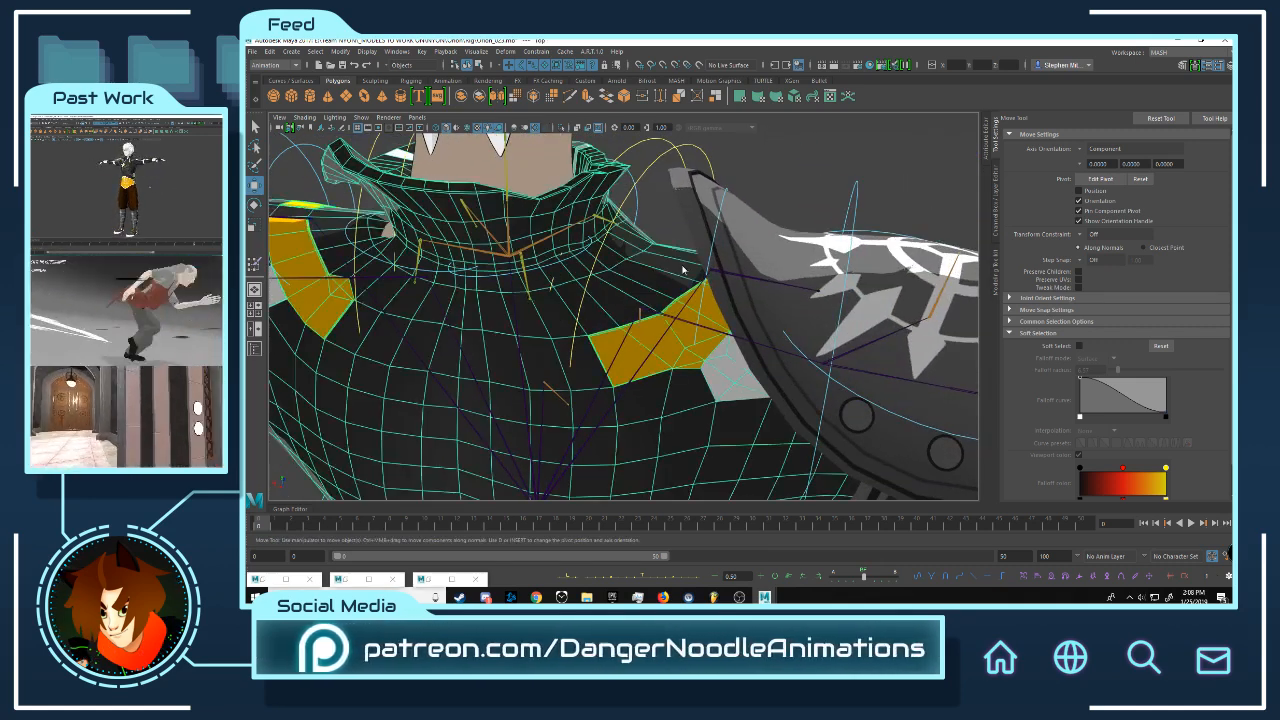
right_click_drag(682, 271, 647, 255)
- Paint Chest_M weight with opacity 0.1262 and value 1 over the back of the right shoulder near the yellow patch
scroll(630, 370, "up", 5)
middle_click_drag(620, 360, 600, 339, "alt")
scroll(599, 335, "down", 5)
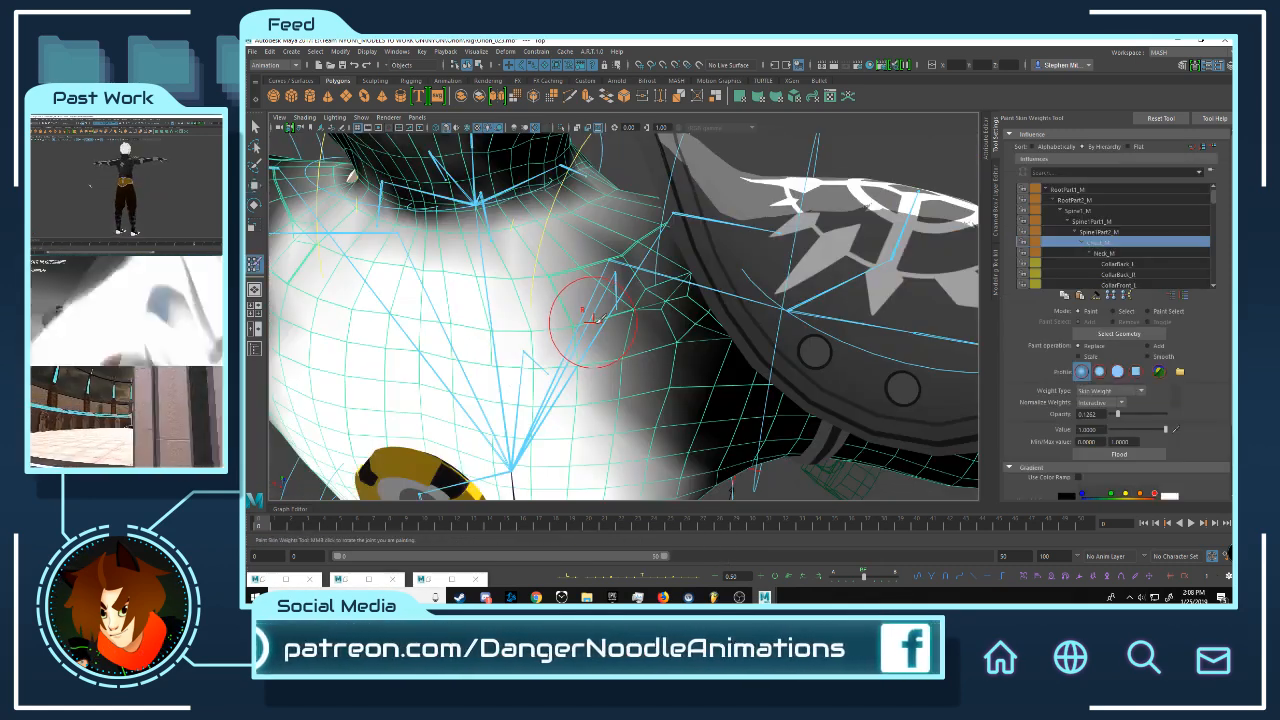
scroll(597, 312, "up", 3)
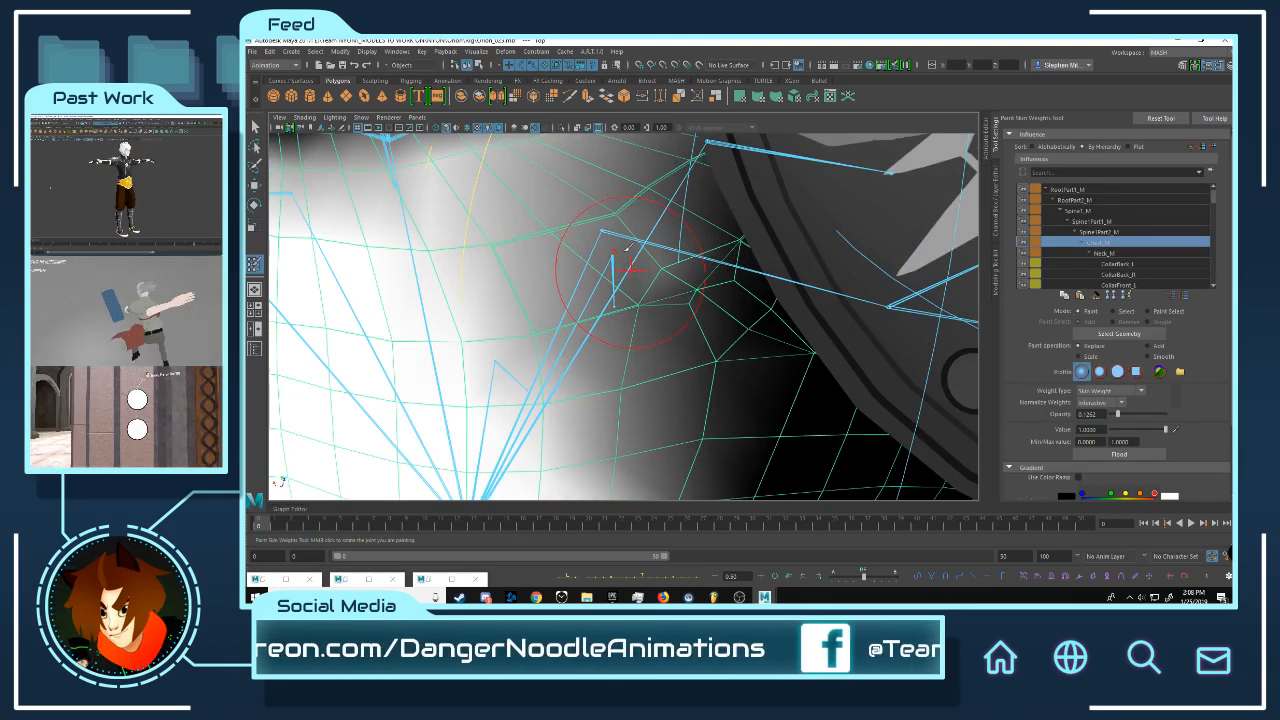
mouse_move(556, 236)
left_mouse_down()
mouse_move(612, 222)
mouse_move(640, 290)
mouse_move(634, 320)
mouse_move(705, 285)
mouse_move(558, 325)
left_mouse_up()
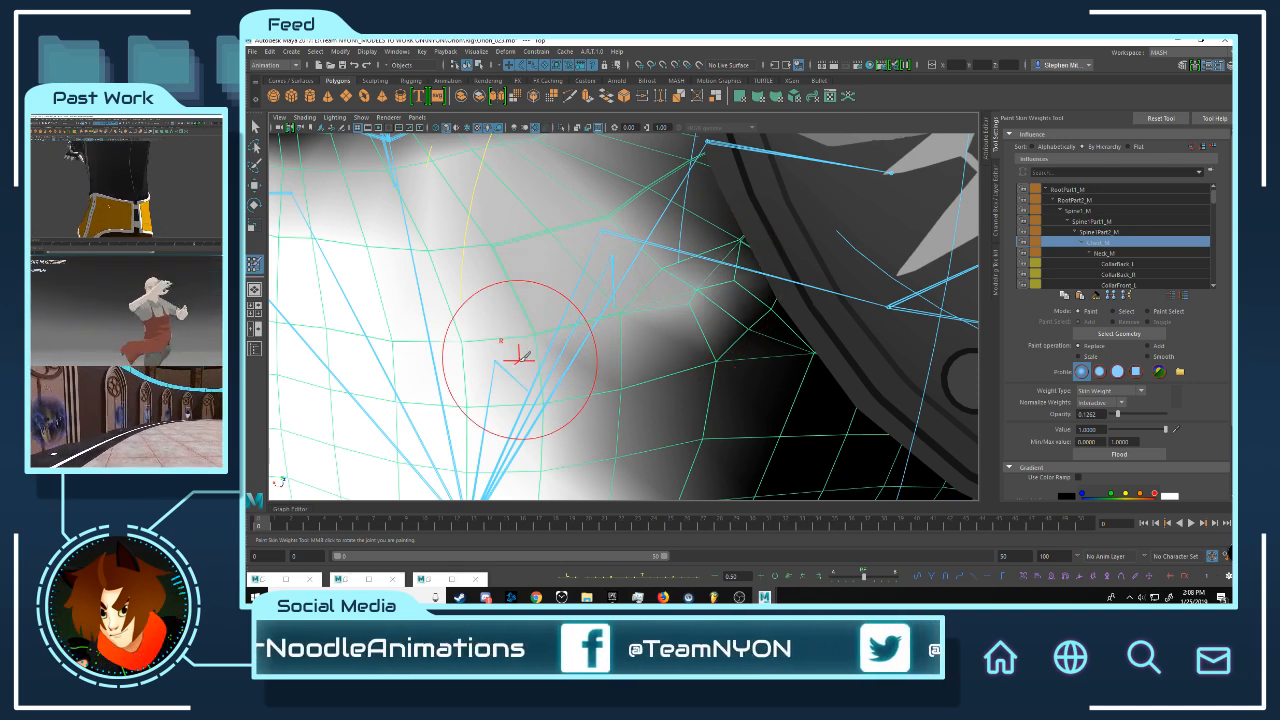
mouse_move(509, 270)
left_mouse_down()
mouse_move(492, 245)
mouse_move(557, 345)
mouse_move(488, 254)
mouse_move(410, 228)
mouse_move(538, 290)
left_mouse_up()
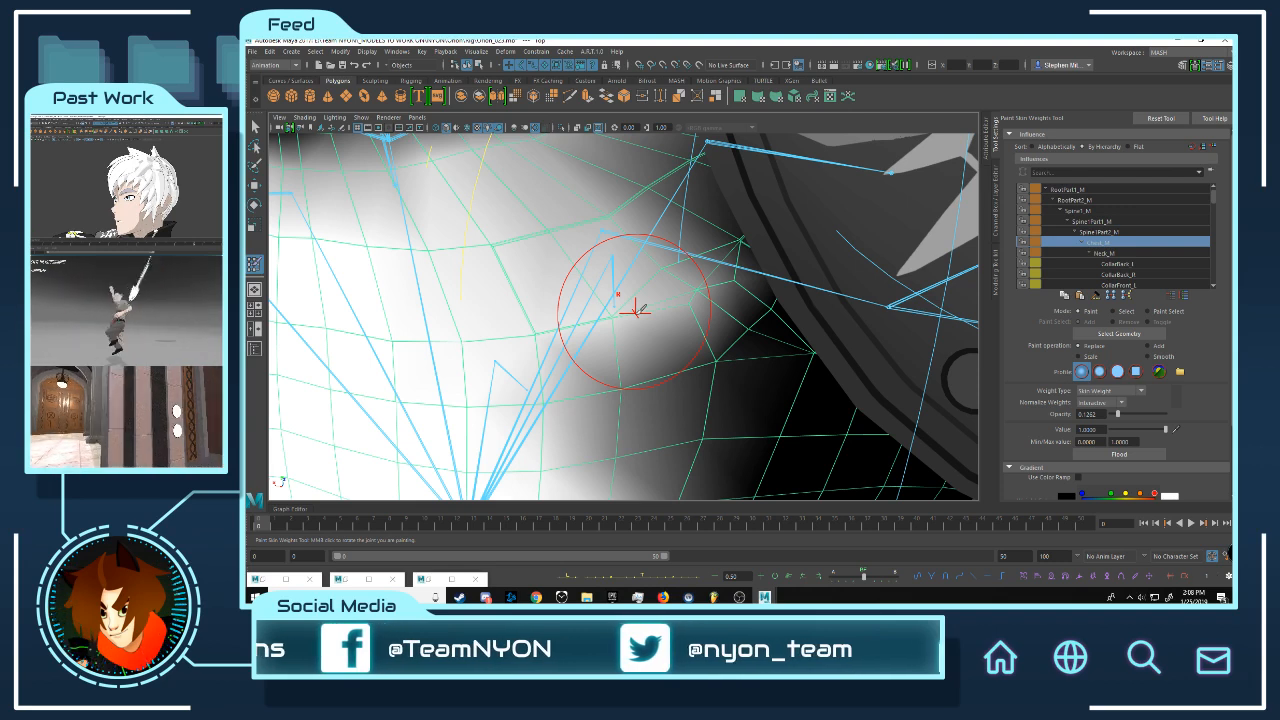
scroll(755, 344, "down", 3)
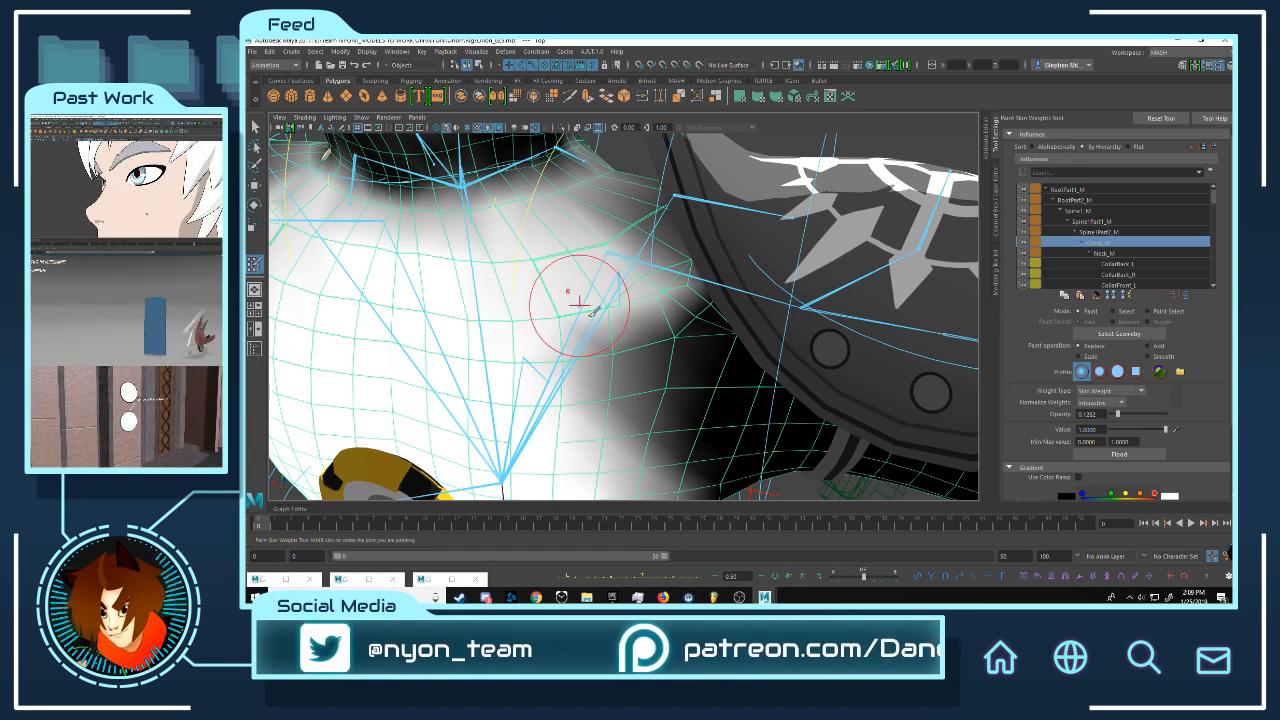
mouse_move(580, 315)
left_mouse_down("alt")
mouse_move(629, 377)
mouse_move(644, 312)
mouse_move(634, 302)
left_mouse_up("alt")
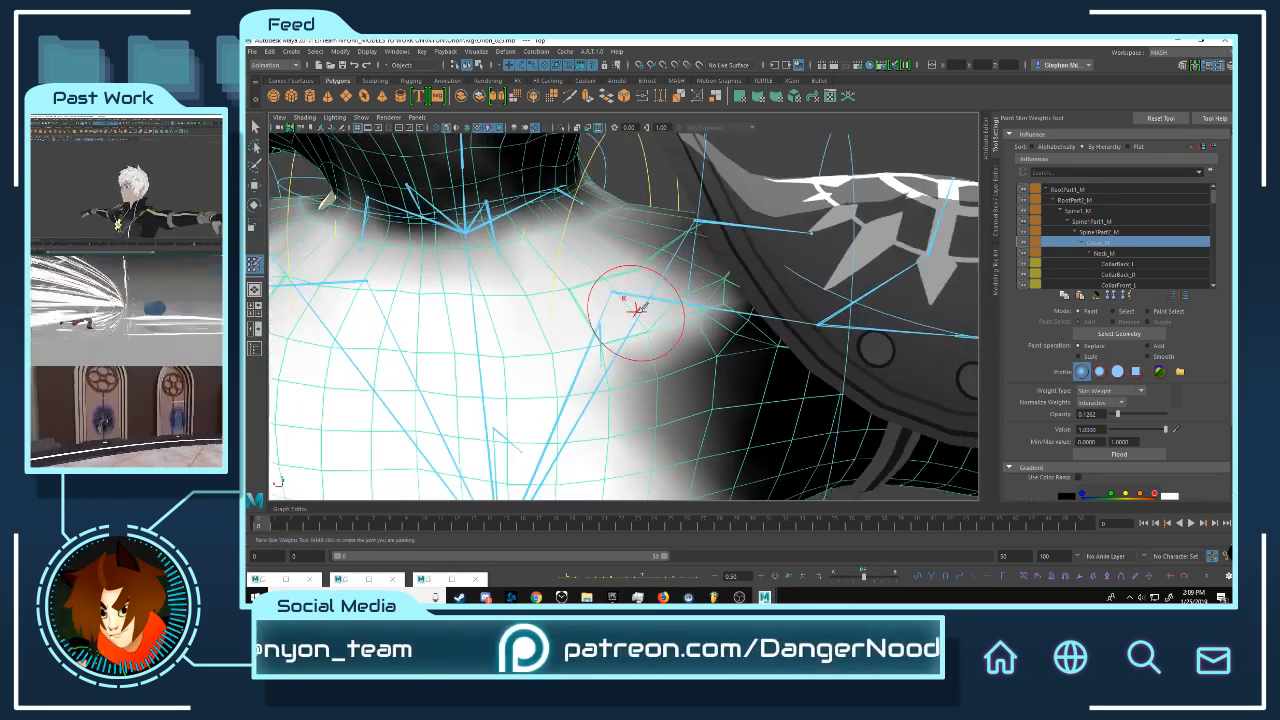
- Collapse the Neck_M and left scapula branches of the influence hierarchy and paint right scapula weight over the right shoulder blade
left_click(1089, 254)
left_click(1108, 264)
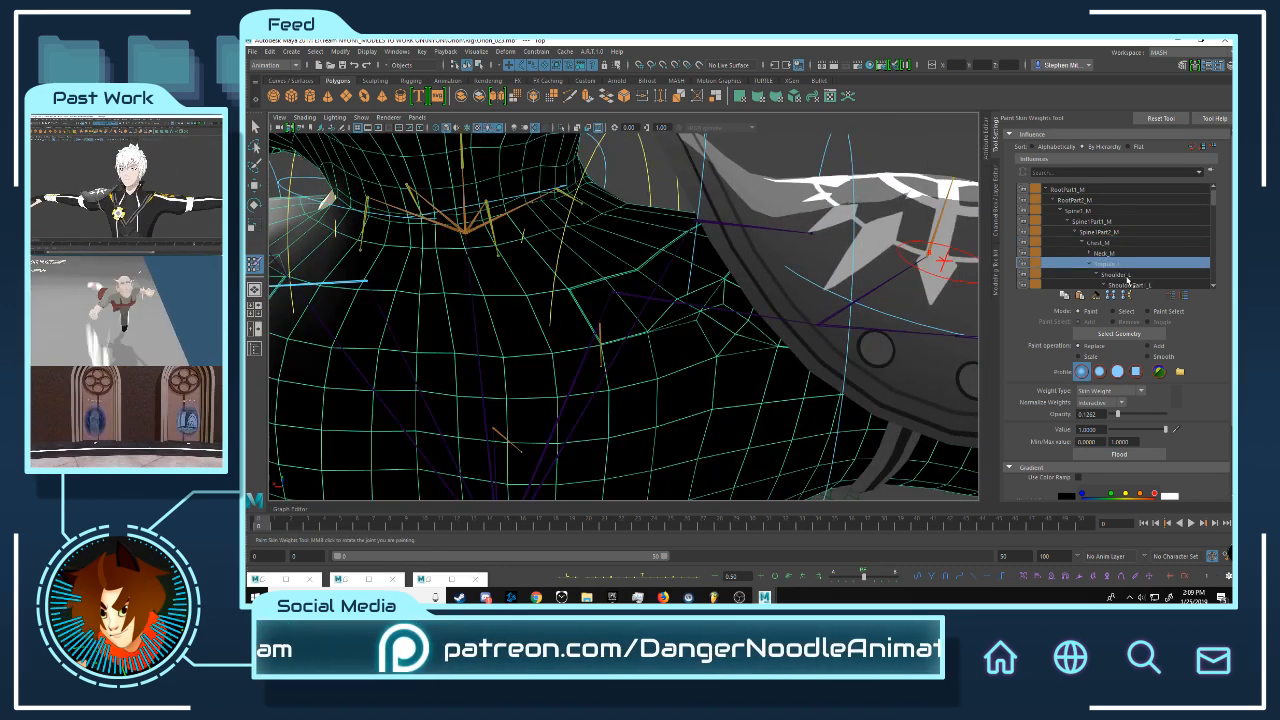
left_click(1127, 278)
left_click(1127, 265)
left_click(1113, 254)
left_click(1119, 272)
left_click(1125, 264)
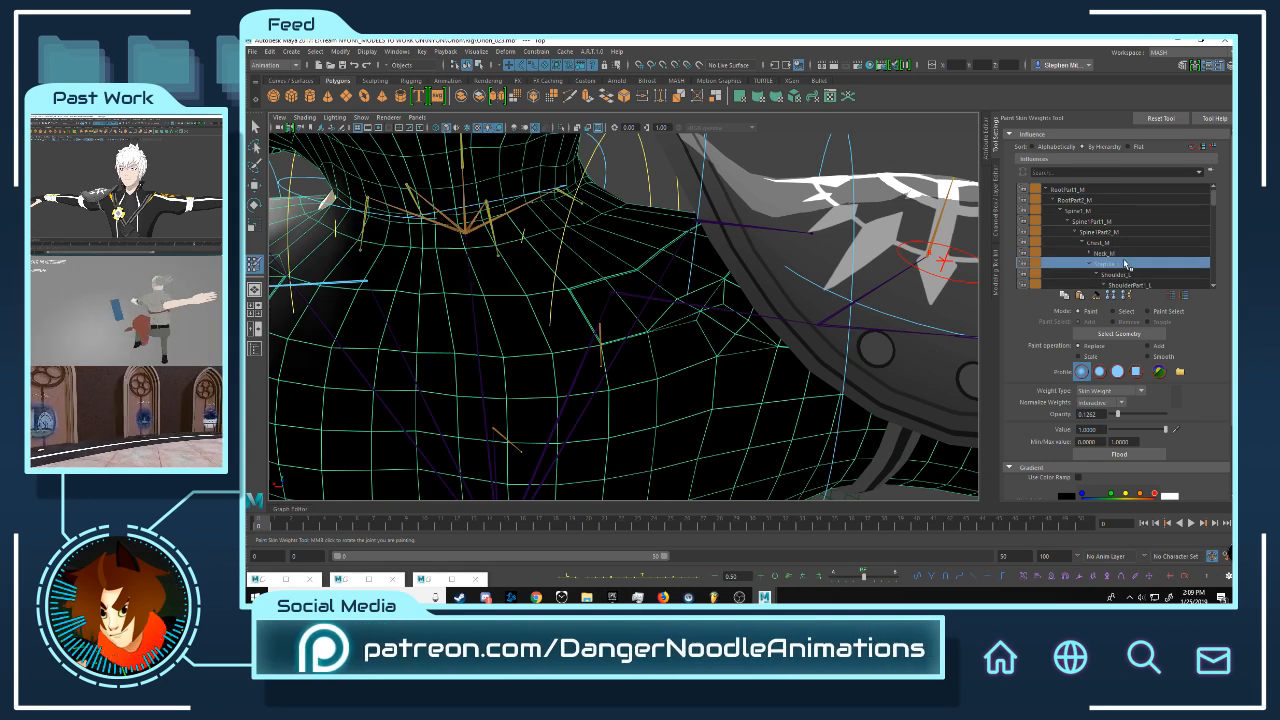
left_click(1091, 264)
left_click(1111, 274)
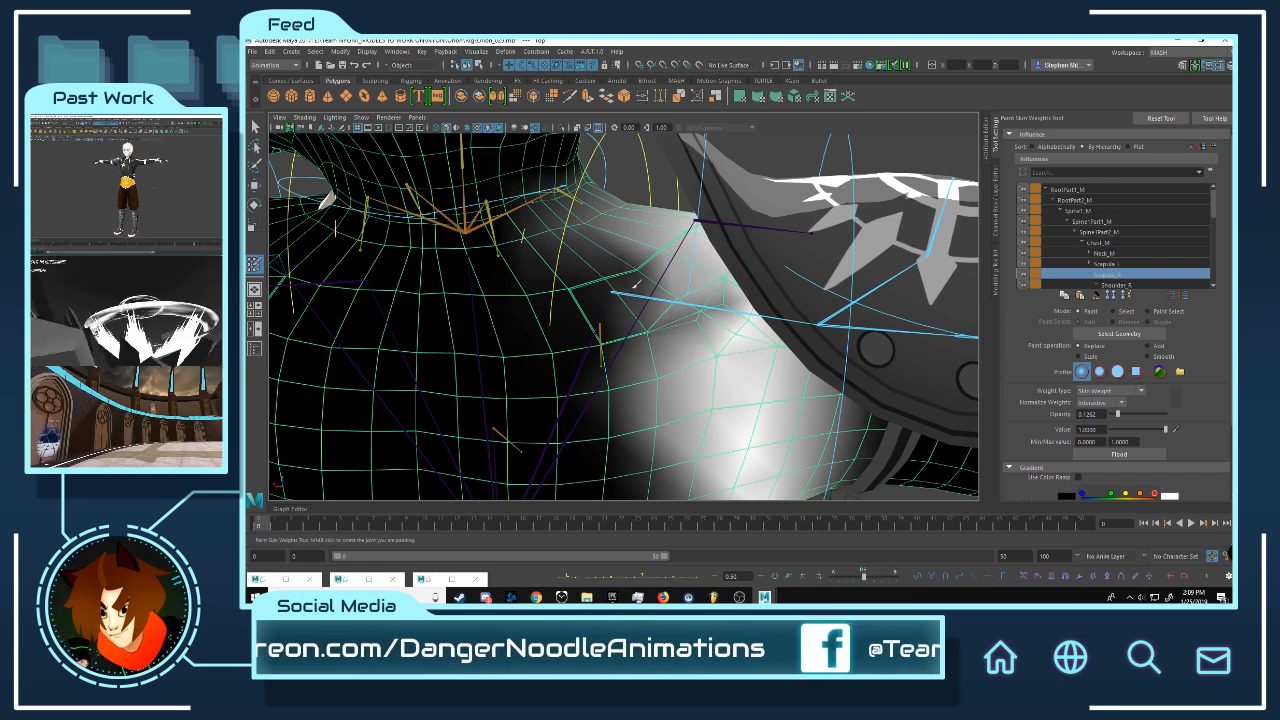
mouse_move(640, 290)
left_mouse_down()
mouse_move(602, 287)
mouse_move(670, 325)
mouse_move(720, 300)
left_mouse_up()
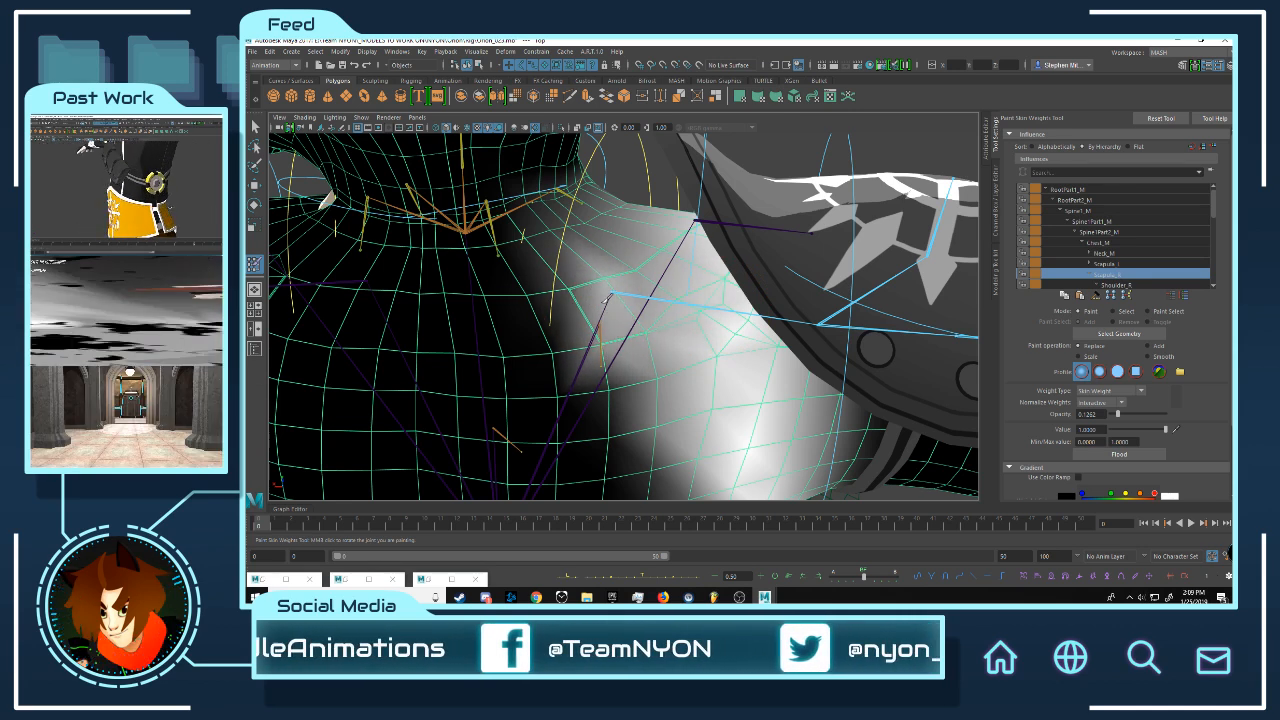
scroll(605, 285, "up", 2)
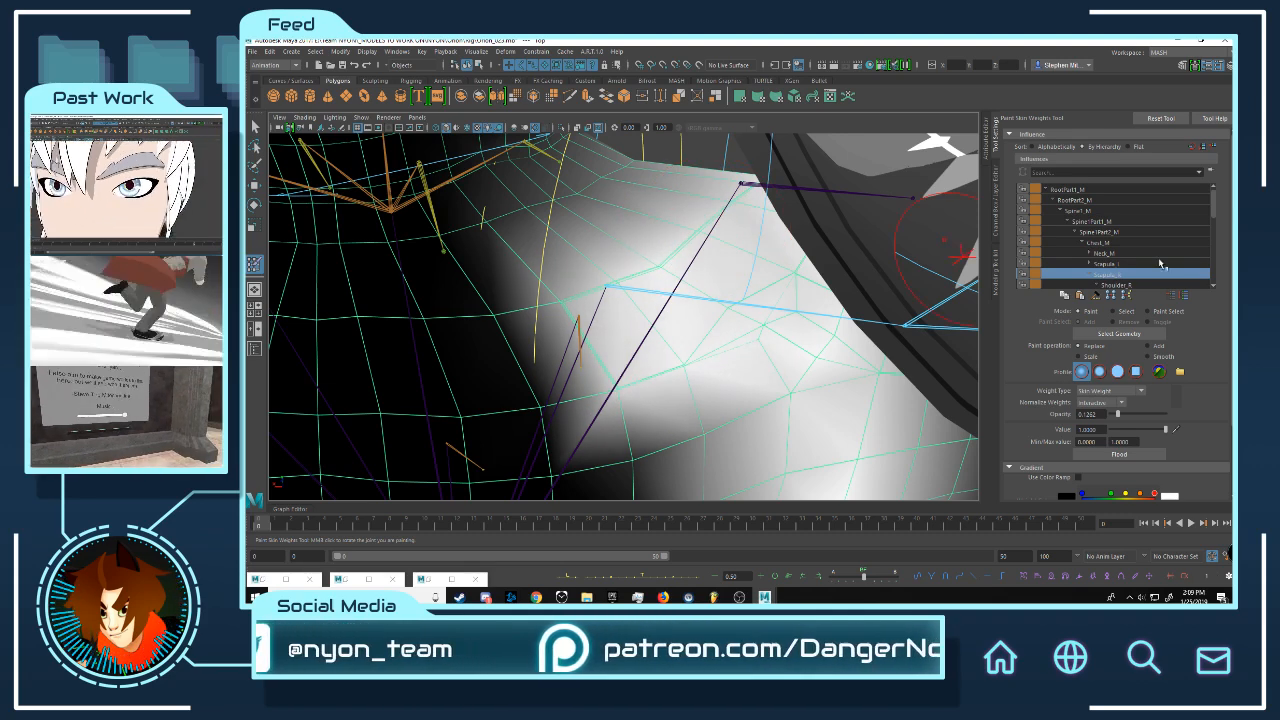
- Reselect the Chest_M influence and paint its weight back over the right shoulder blade to smooth the falloff
left_click(1117, 243)
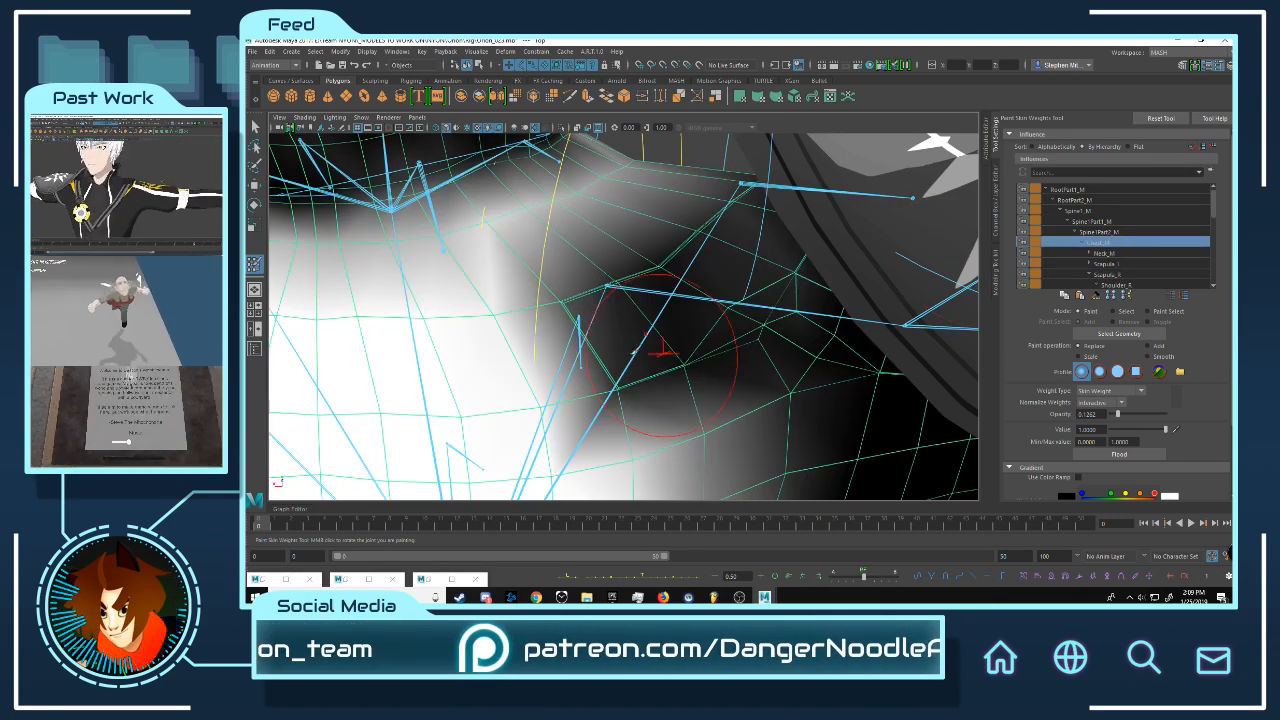
mouse_move(635, 352)
left_mouse_down()
mouse_move(611, 290)
mouse_move(566, 308)
mouse_move(577, 374)
mouse_move(643, 380)
mouse_move(787, 327)
mouse_move(645, 420)
mouse_move(693, 430)
mouse_move(560, 318)
mouse_move(722, 224)
mouse_move(700, 300)
left_mouse_up()
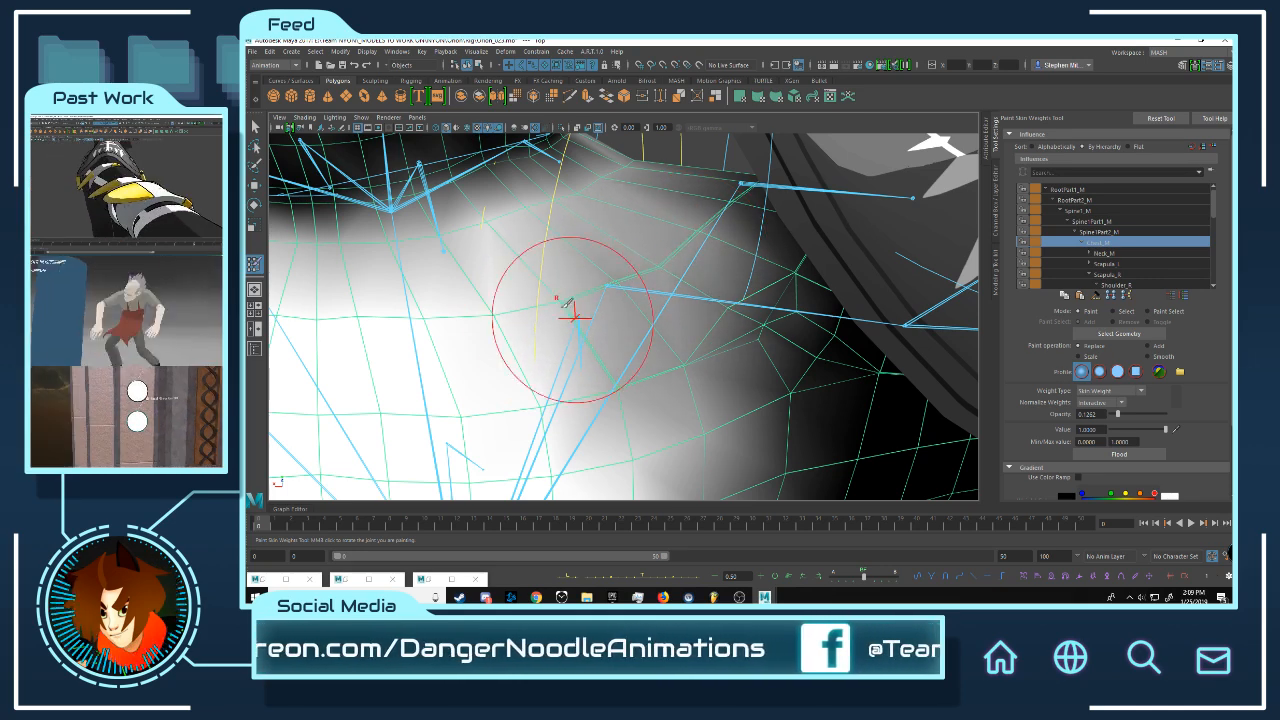
right_click_drag(788, 287, 690, 310, "alt")
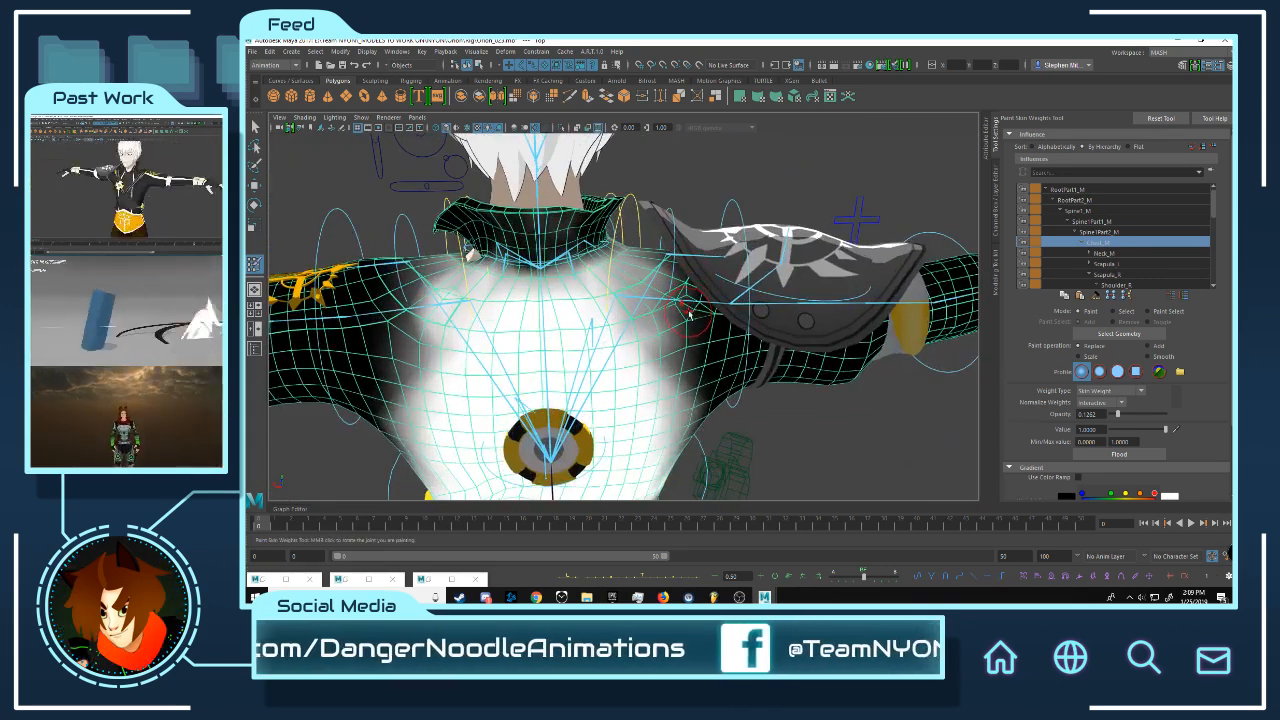
- Leave weight painting and inspect the jacket's back and left shoulder patches in normal shading
key("w")
left_click(740, 415)
mouse_move(614, 351)
left_mouse_down("alt")
mouse_move(520, 363)
mouse_move(619, 283)
mouse_move(480, 297)
mouse_move(563, 318)
left_mouse_up("alt")
right_click_drag(563, 318, 700, 360, "alt")
left_click(778, 376)
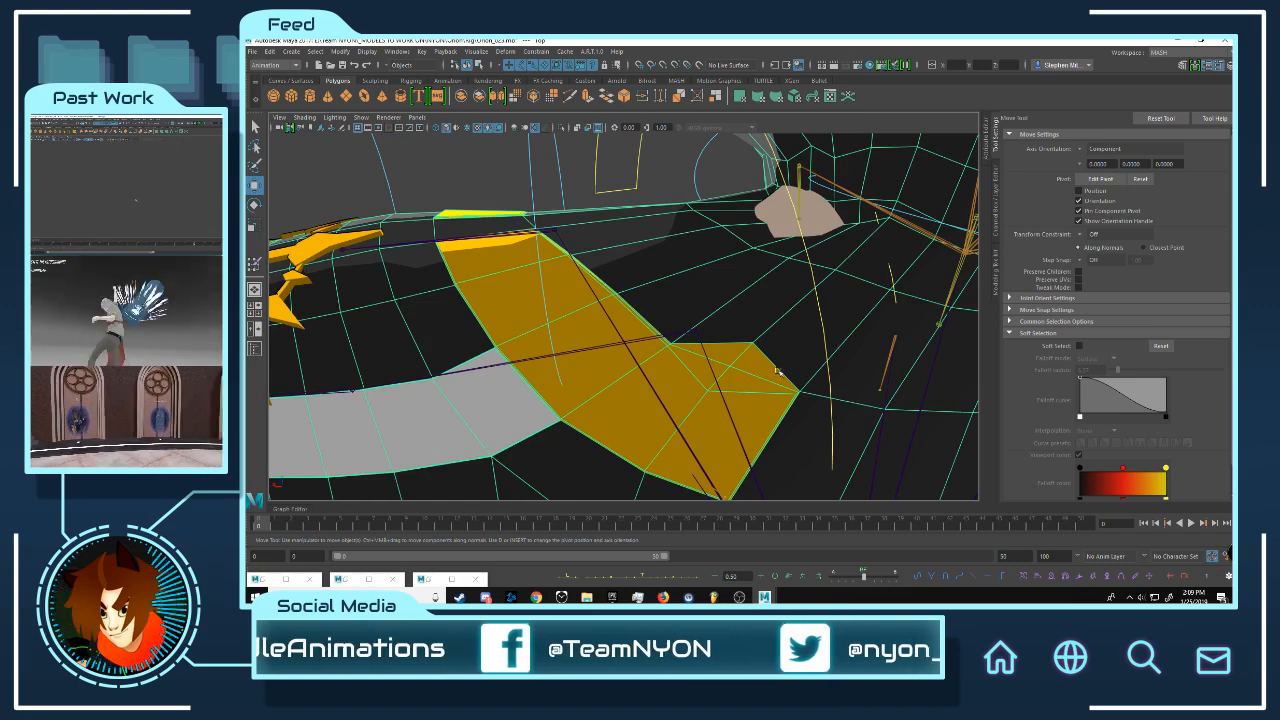
right_click_drag(778, 372, 714, 366, "alt")
left_click_drag(714, 366, 734, 377, "alt")
right_click_drag(734, 377, 684, 372, "alt")
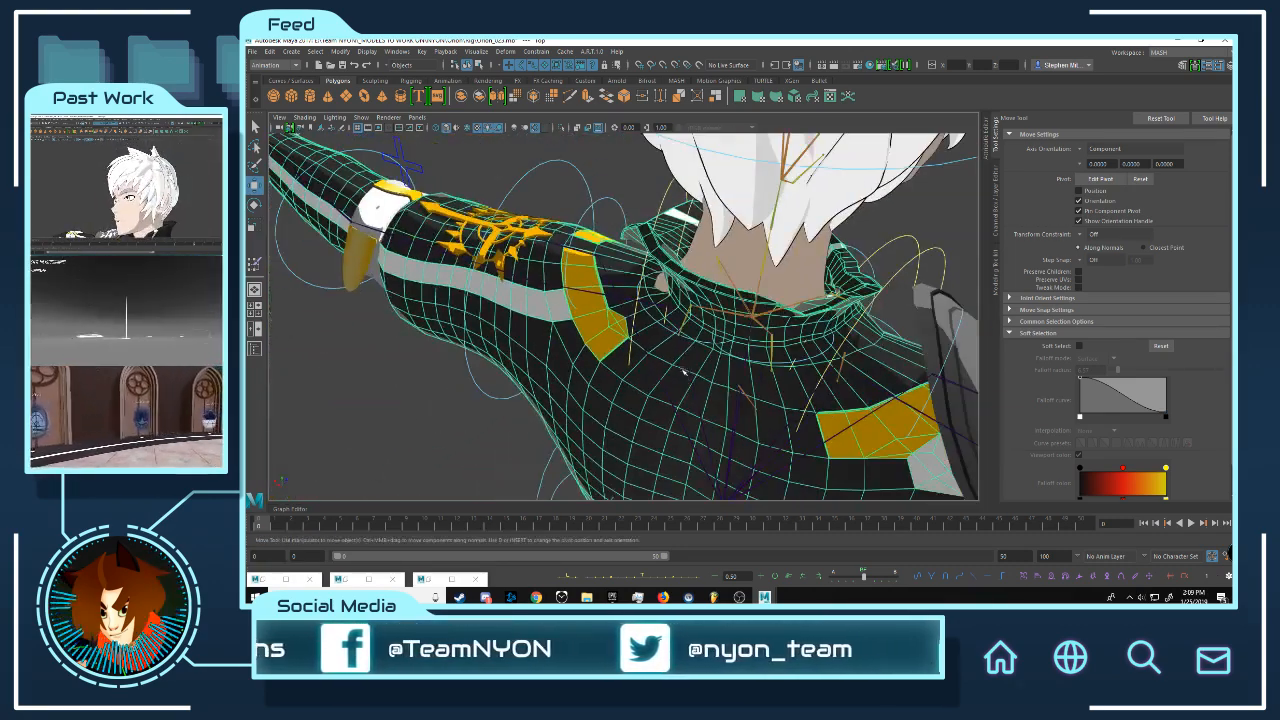
- Select CollarDir and move it toward the centre of its circle to test the collar from the front
left_click_drag(684, 372, 938, 318, "alt")
middle_click_drag(910, 295, 735, 342, "alt")
left_click_drag(735, 342, 676, 316, "alt")
left_click(712, 222)
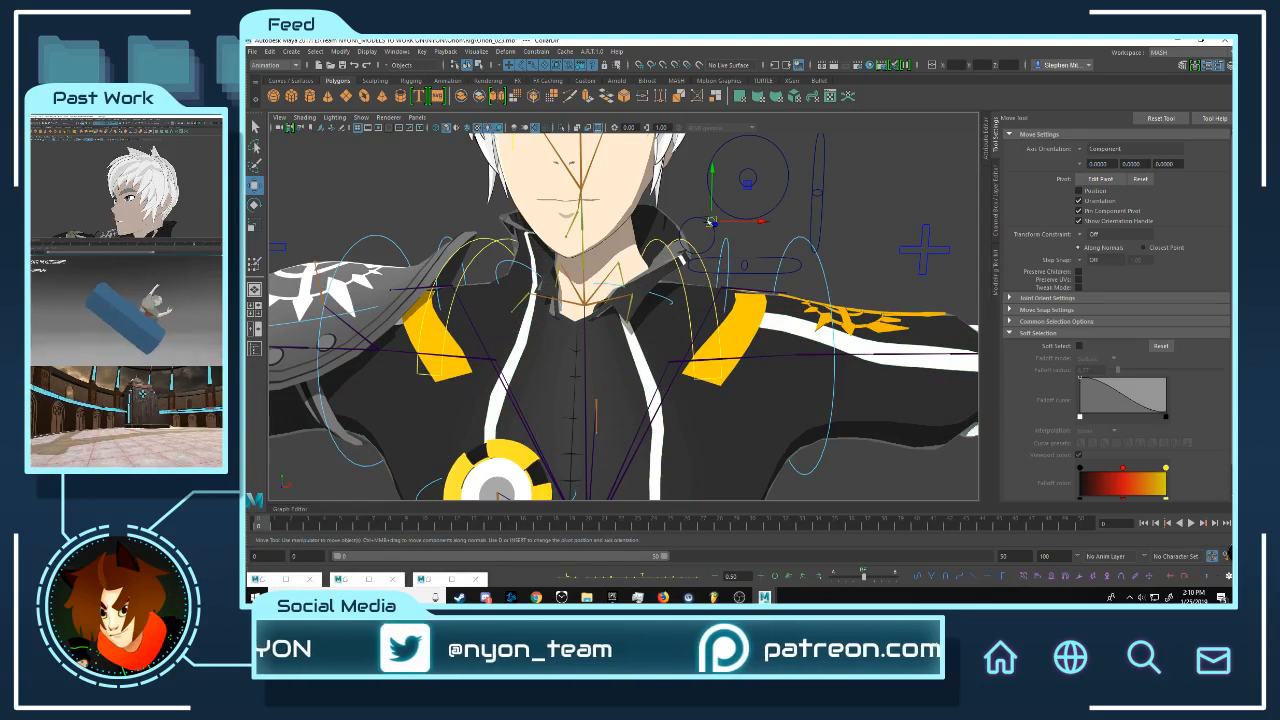
left_click_drag(712, 222, 702, 225)
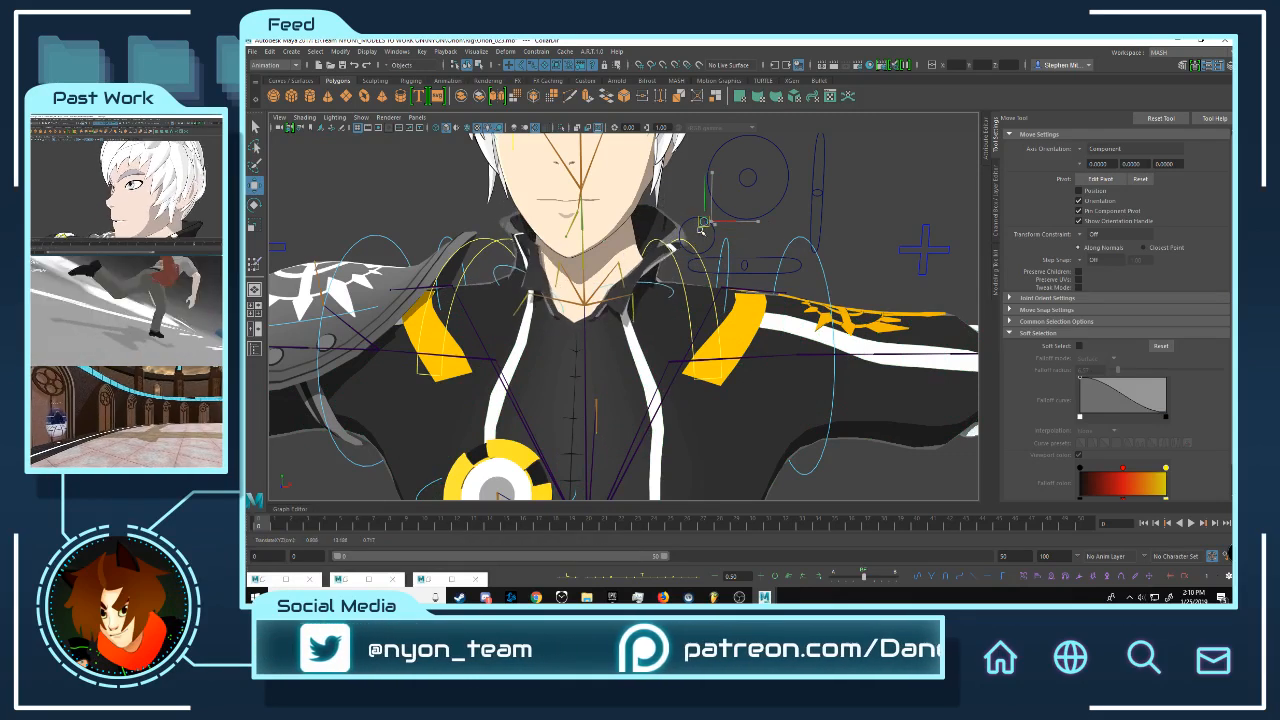
- Start painting skin weights on the jacket with the Chest_M influence, bringing the collar base into close view
left_click_drag(698, 274, 735, 265, "alt")
middle_click_drag(735, 265, 620, 240, "alt")
right_click_drag(620, 240, 683, 357, "alt")
left_click(630, 346)
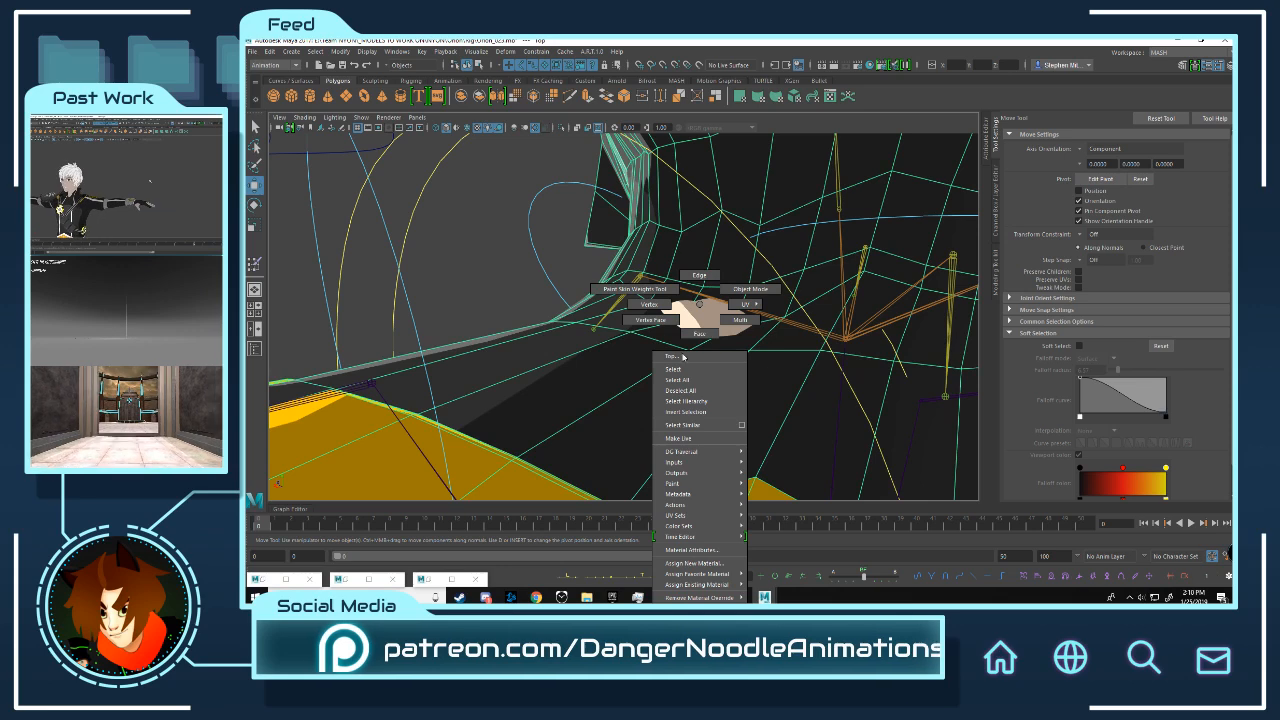
left_click(651, 294)
mouse_move(828, 342)
right_mouse_down("alt")
mouse_move(734, 349)
mouse_move(790, 362)
right_mouse_up("alt")
mouse_move(790, 362)
left_mouse_down("alt")
mouse_move(758, 368)
mouse_move(772, 409)
mouse_move(728, 378)
left_mouse_up("alt")
mouse_move(815, 402)
left_mouse_down("alt")
mouse_move(774, 392)
mouse_move(800, 392)
left_mouse_up("alt")
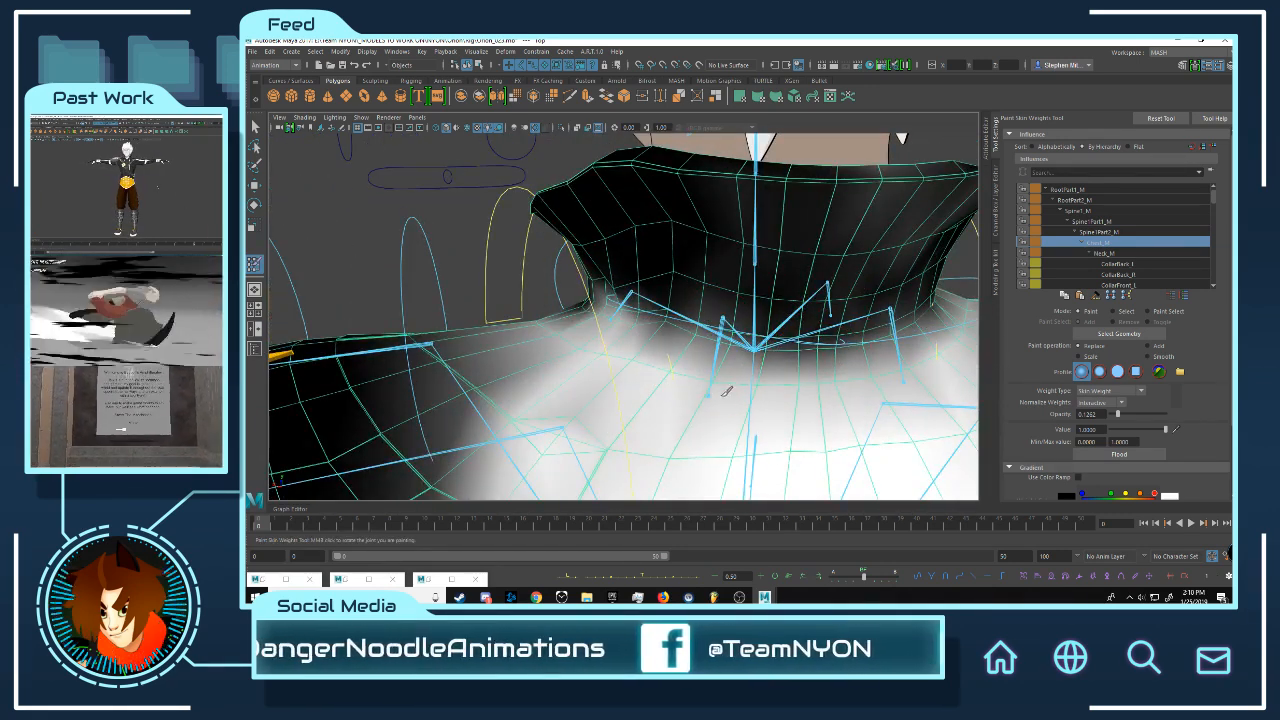
- Paint Chest_M weight with Replace at value 1 around the base of the collar and the front neckline
mouse_move(563, 377)
left_mouse_down("alt")
mouse_move(822, 352)
mouse_move(840, 380)
mouse_move(860, 300)
left_mouse_up("alt")
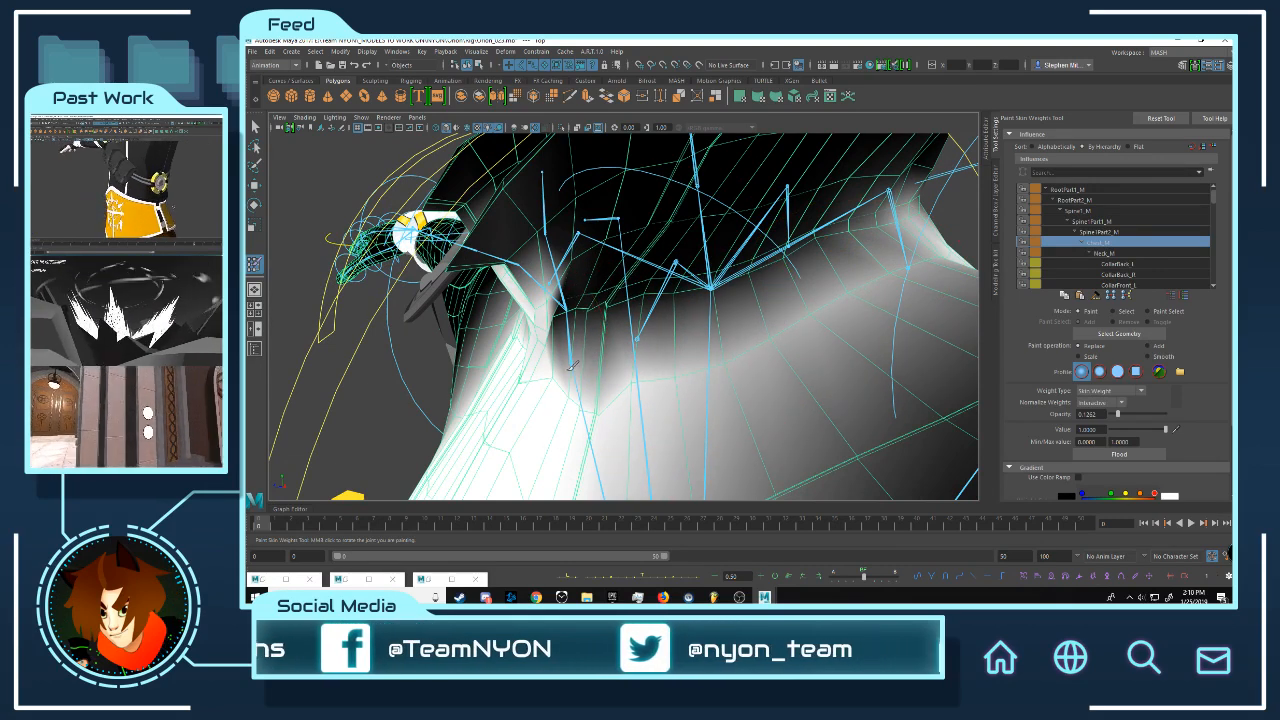
left_click_drag(571, 366, 665, 367, "alt")
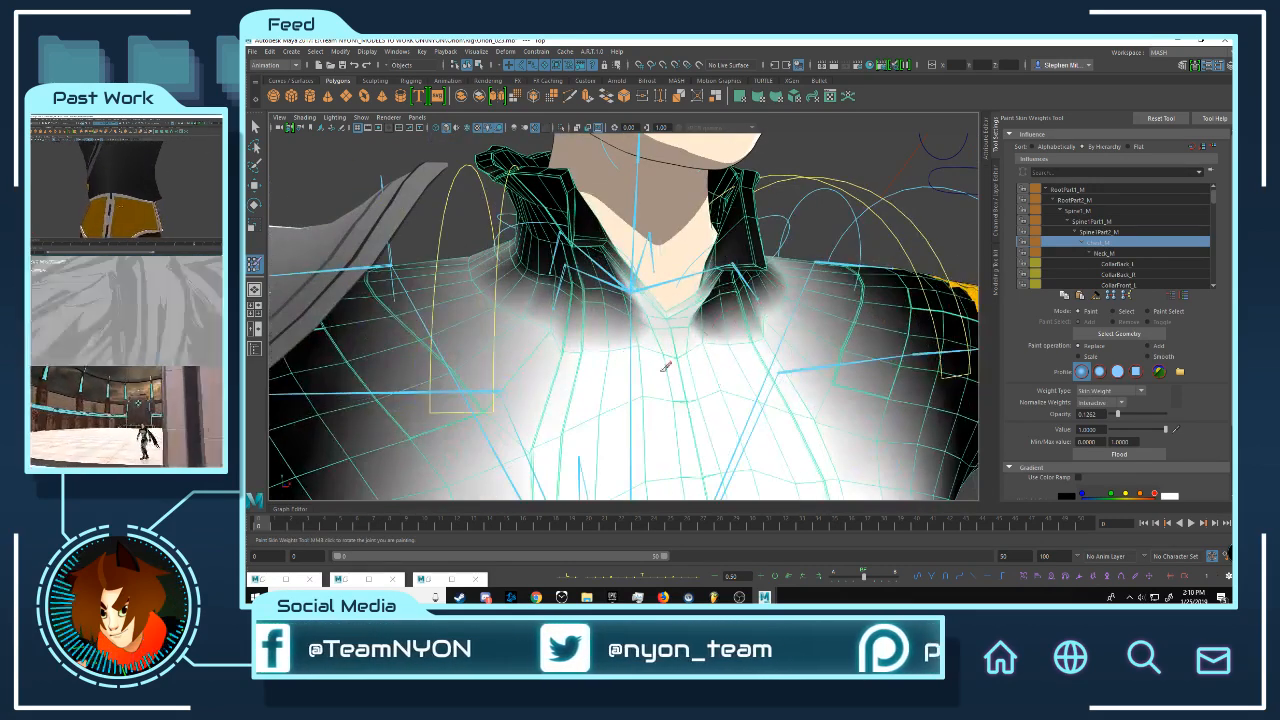
left_click_drag(576, 324, 583, 322)
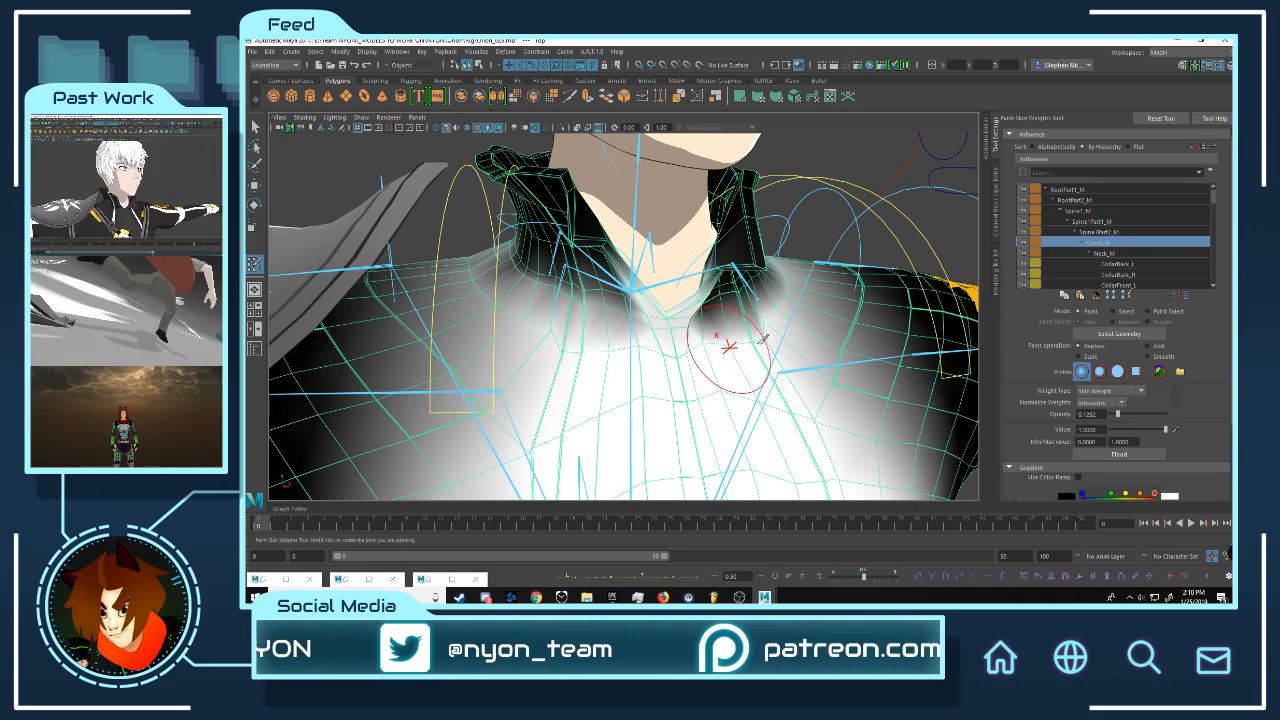
left_click_drag(762, 339, 745, 310, "alt")
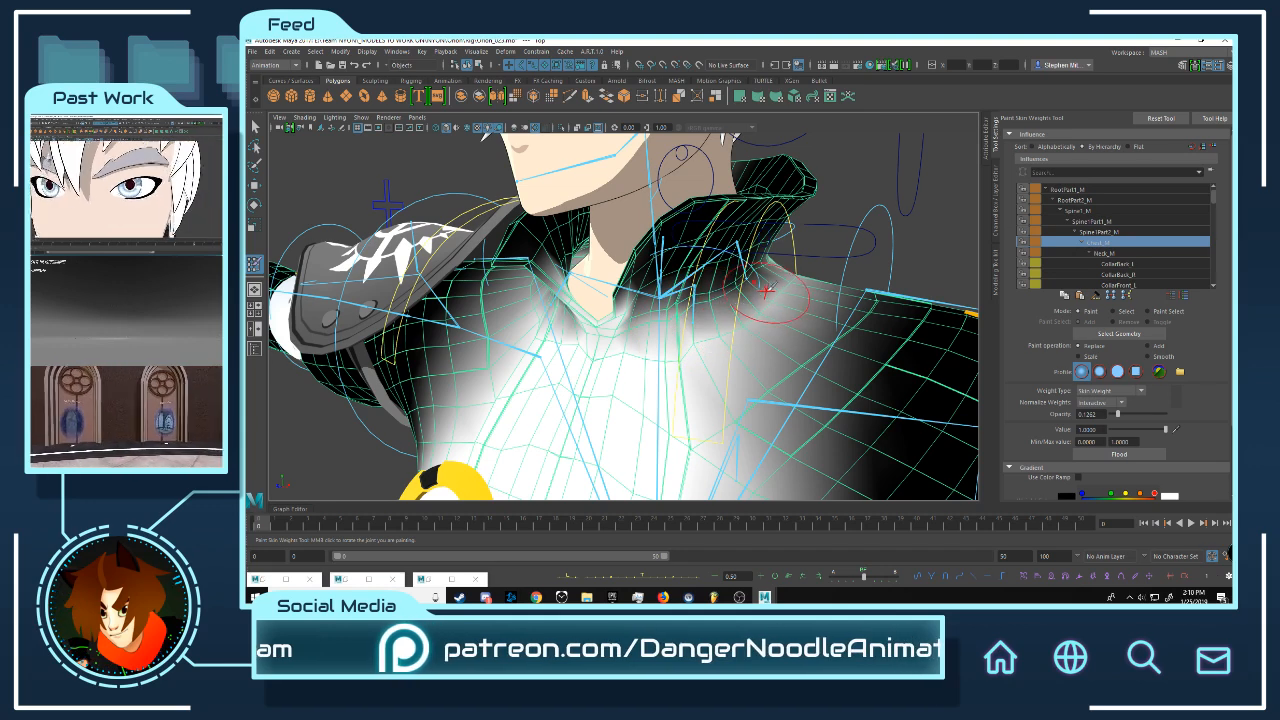
left_click_drag(688, 322, 615, 365, "alt")
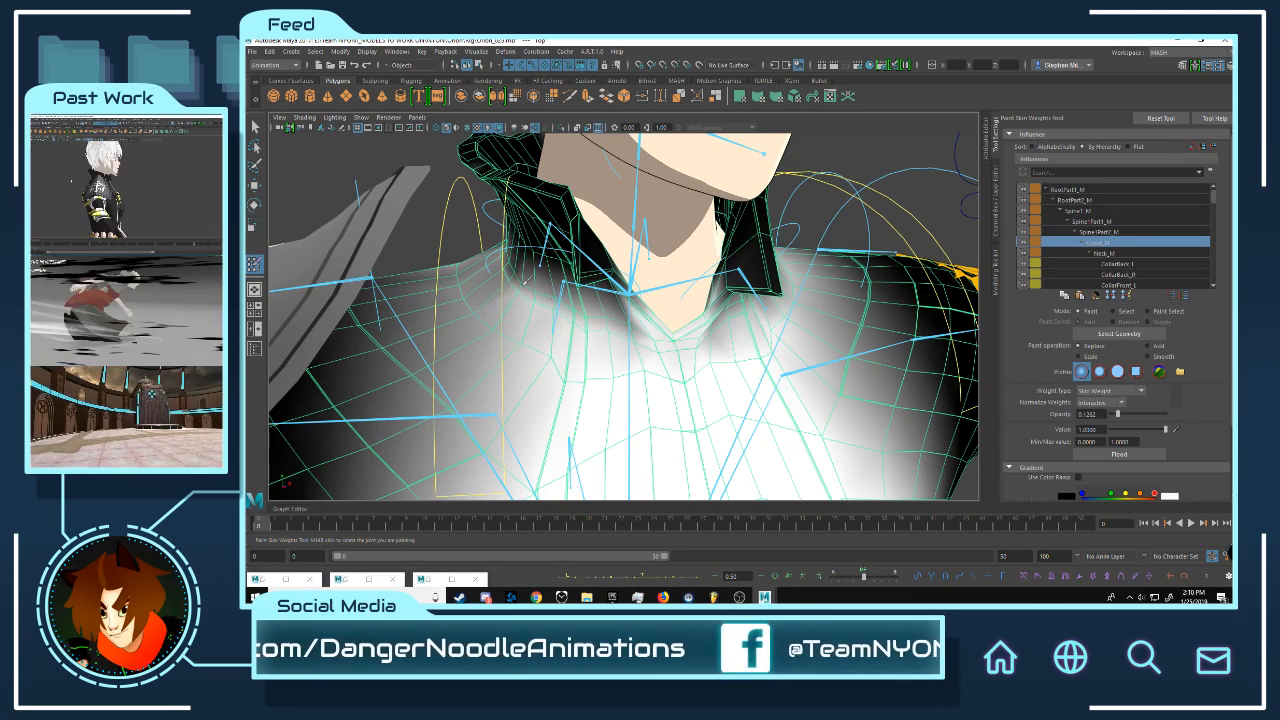
- Leave weight painting, deselect the jacket and move CollarDir vertically within its circle to test the front of the collar
key("w")
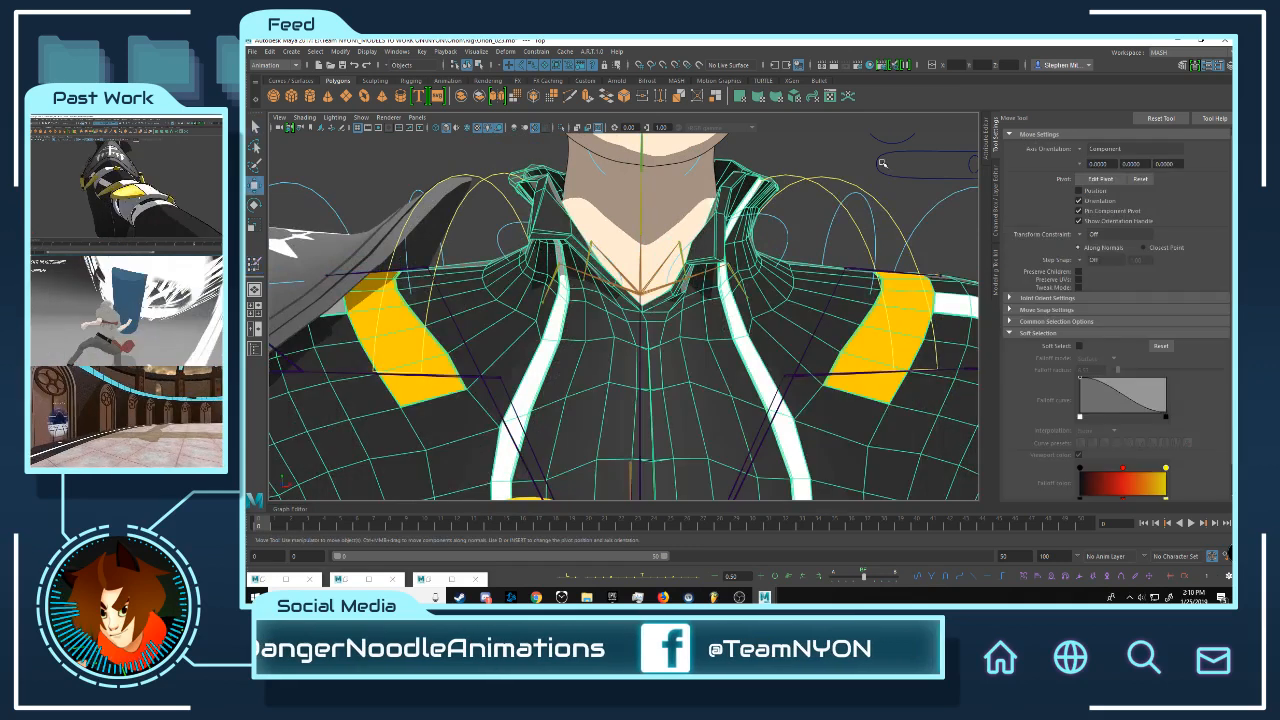
left_click(882, 162)
scroll(868, 317, "down", 2)
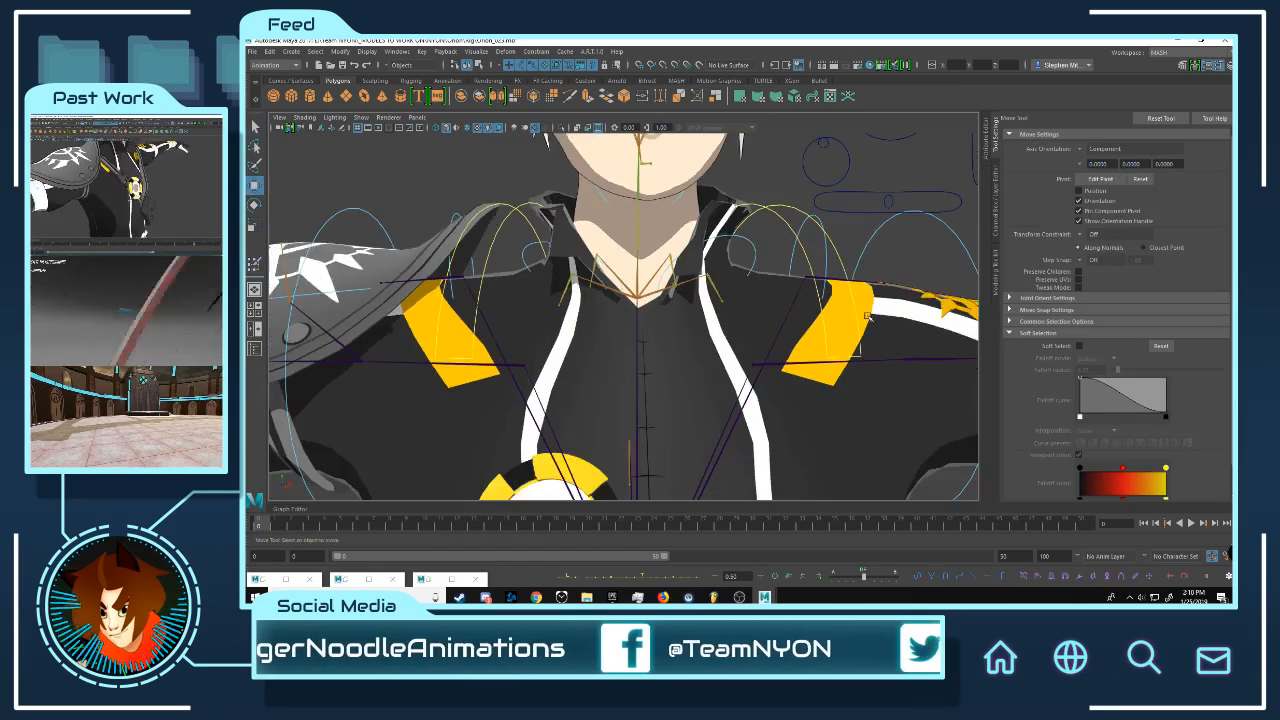
left_click(822, 143)
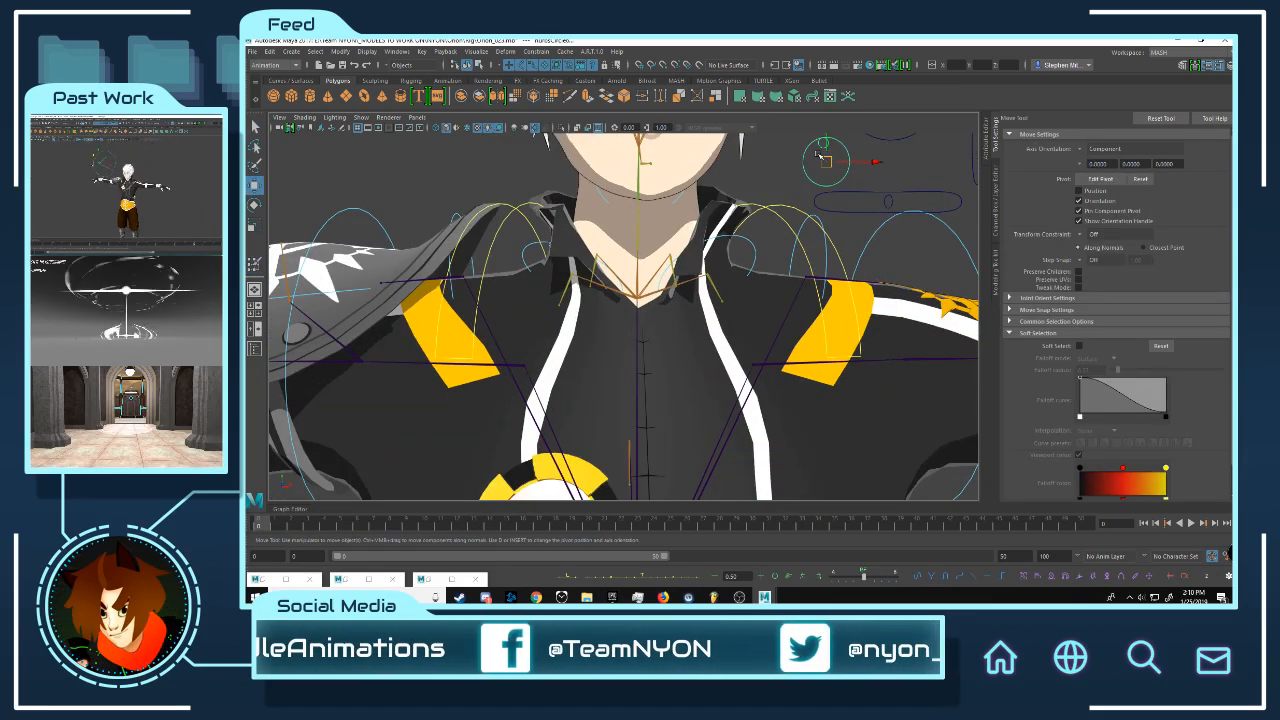
left_click(808, 158)
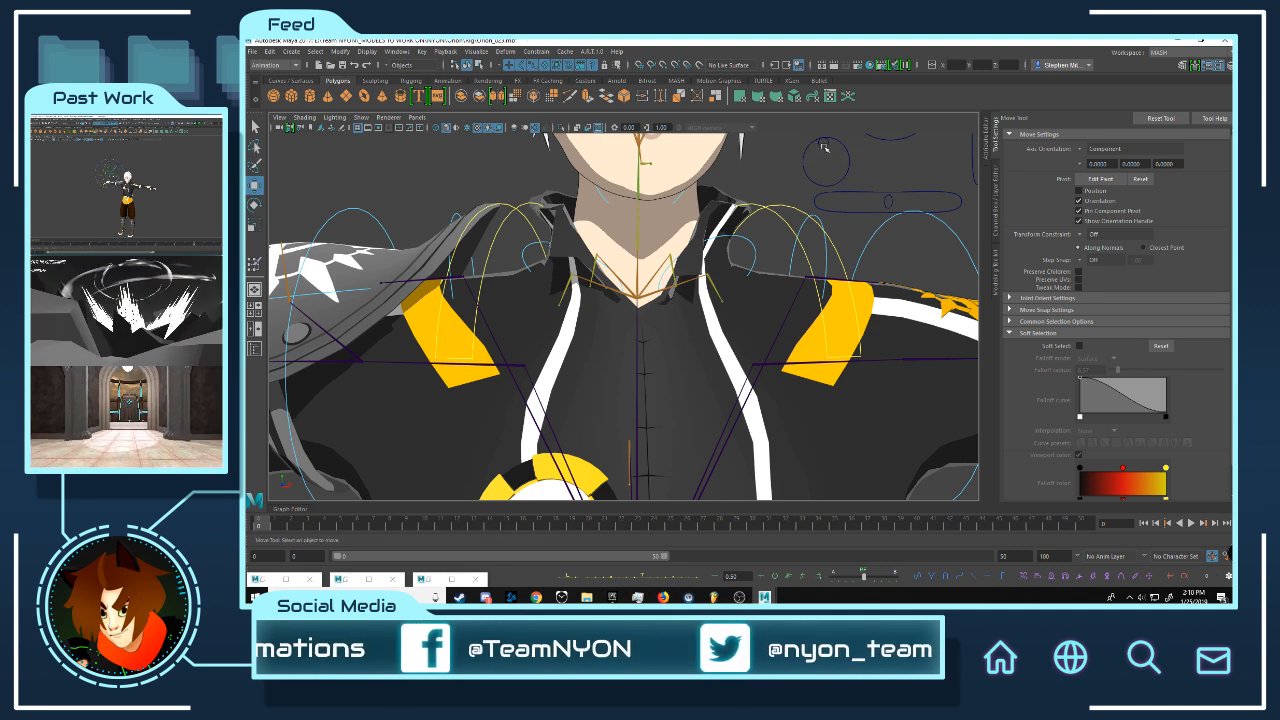
right_click_drag(826, 178, 841, 207, "alt")
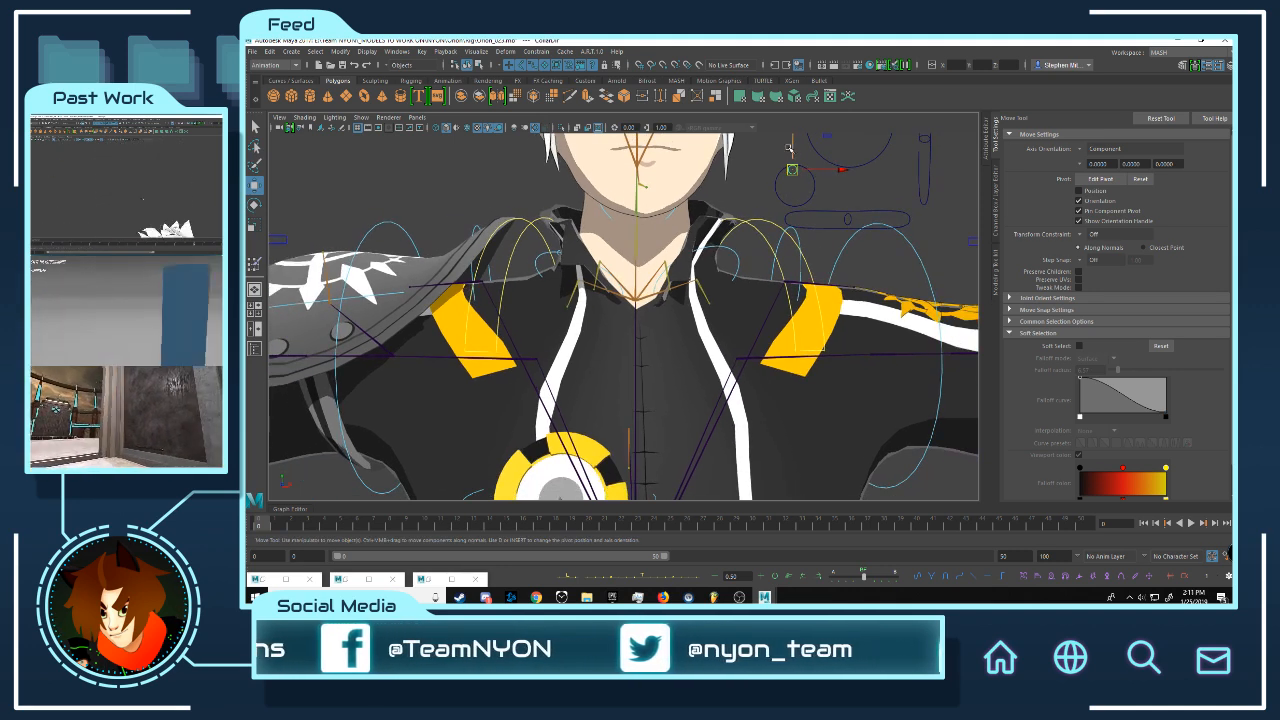
left_click_drag(792, 146, 794, 181)
left_click_drag(758, 291, 740, 266, "alt")
right_click_drag(740, 266, 748, 336, "alt")
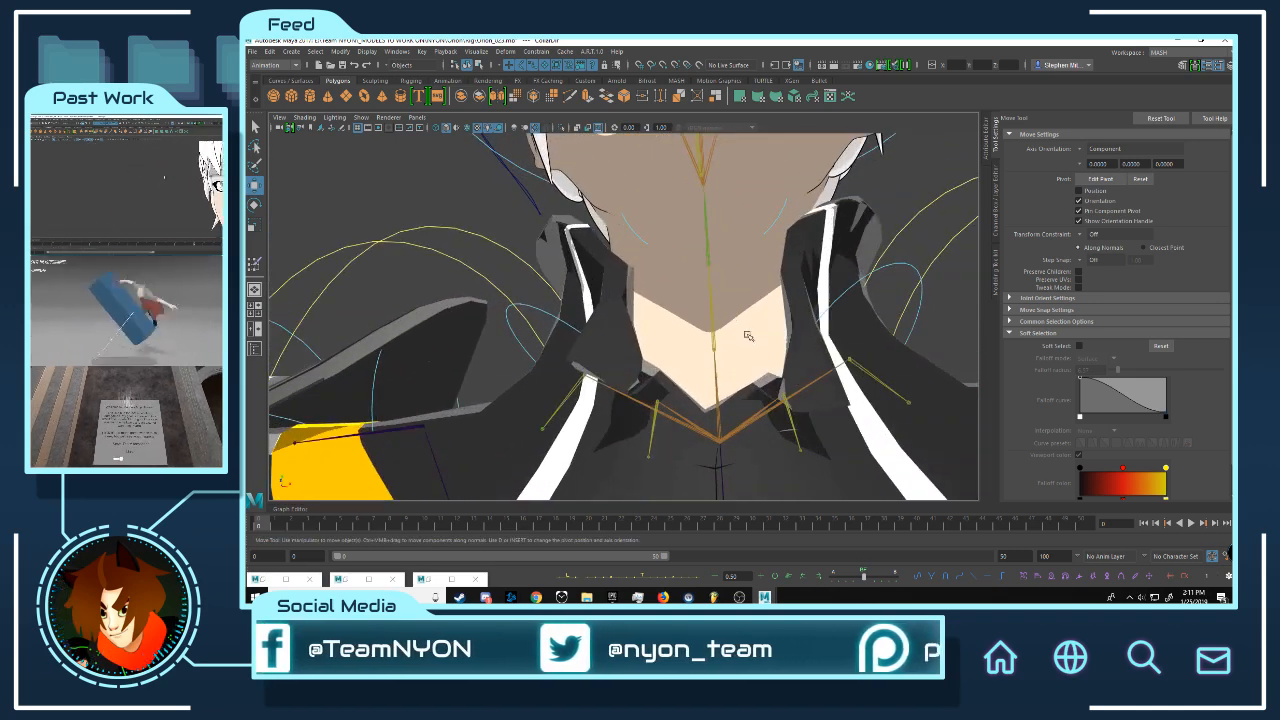
- Return the jacket to skin weight painting and paint Chest_M weight below the posed front collar flaps
left_click(873, 432)
left_click_drag(820, 440, 789, 322, "alt")
mouse_move(790, 322)
right_mouse_down()
mouse_move(750, 310)
mouse_move(748, 288)
right_mouse_up()
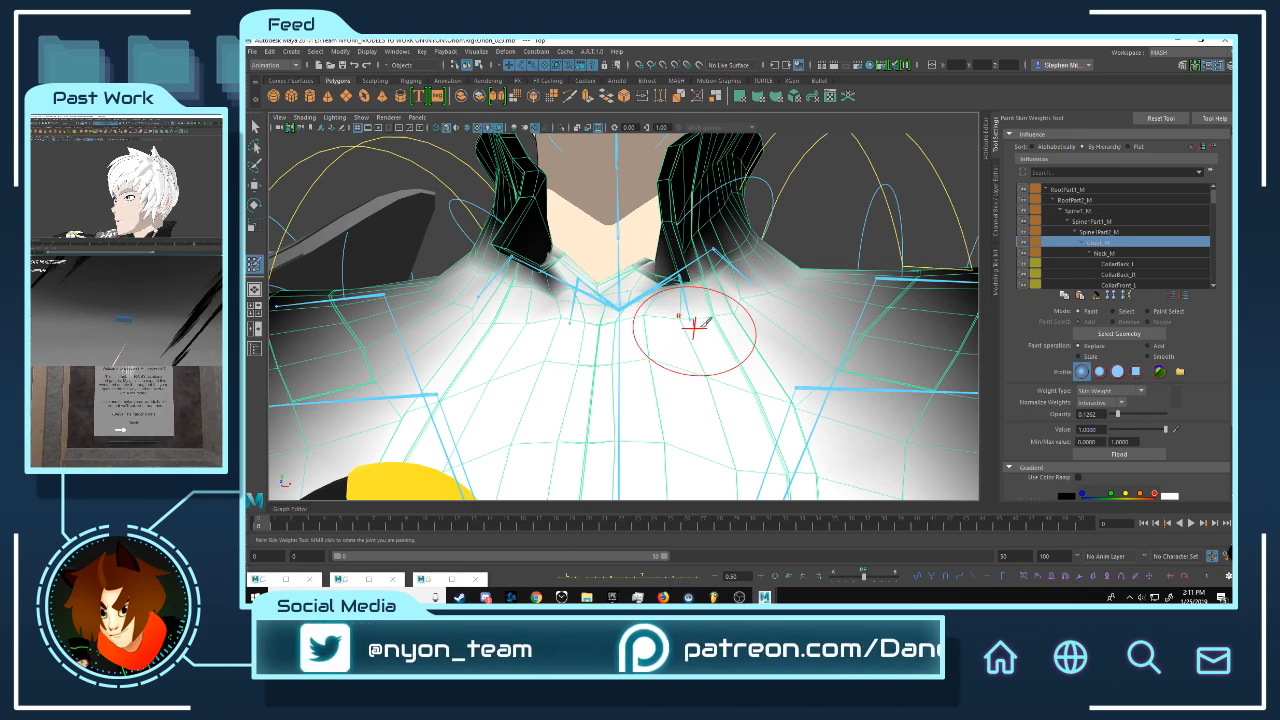
mouse_move(693, 325)
left_mouse_down("alt")
mouse_move(731, 334)
mouse_move(751, 363)
mouse_move(686, 337)
mouse_move(715, 315)
mouse_move(735, 330)
left_mouse_up("alt")
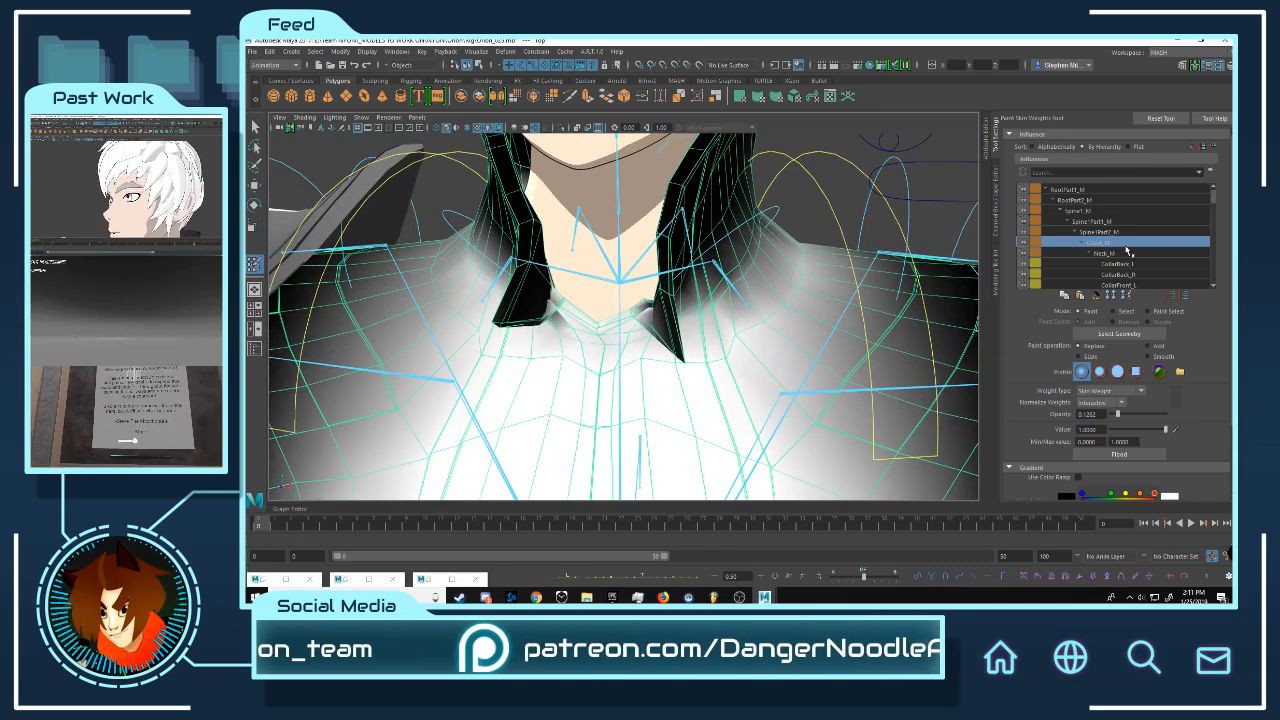
- Step through the Neck_M and back collar influences to CollarFront_L and examine its weights on the left collar tip
left_click(1105, 253)
left_click(1112, 263)
left_click(1120, 274)
left_click(1132, 285)
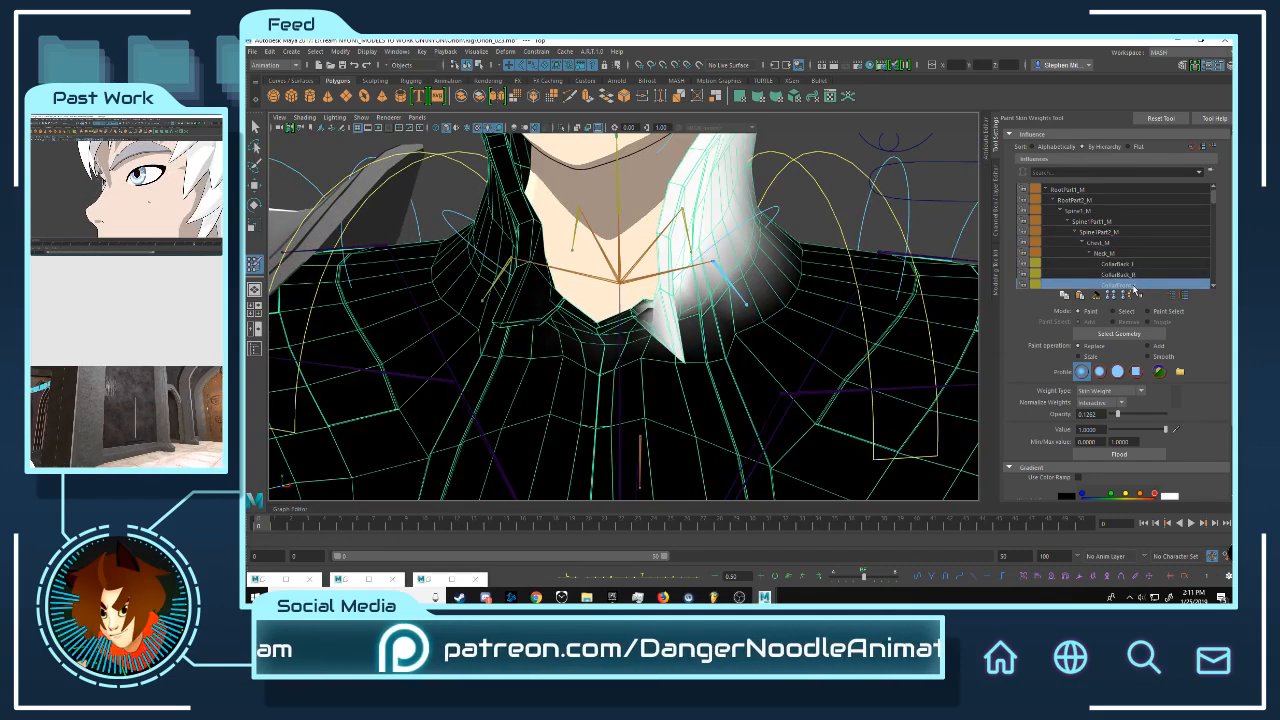
left_click_drag(736, 308, 790, 322, "alt")
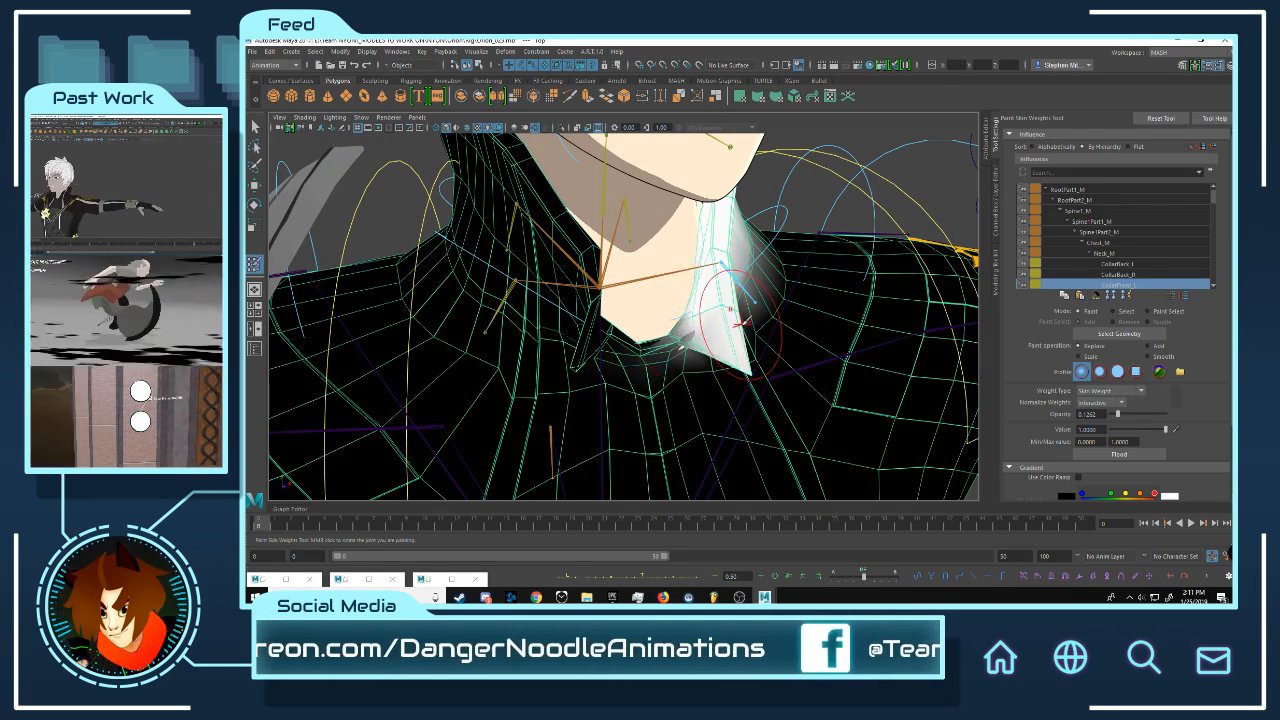
mouse_move(693, 330)
left_mouse_down("alt")
mouse_move(698, 307)
mouse_move(749, 277)
mouse_move(706, 297)
mouse_move(690, 286)
mouse_move(708, 300)
left_mouse_up("alt")
- Reselect the Chest_M influence and paint its weight along the jacket's front neckline between the collar tips
left_click(1108, 254)
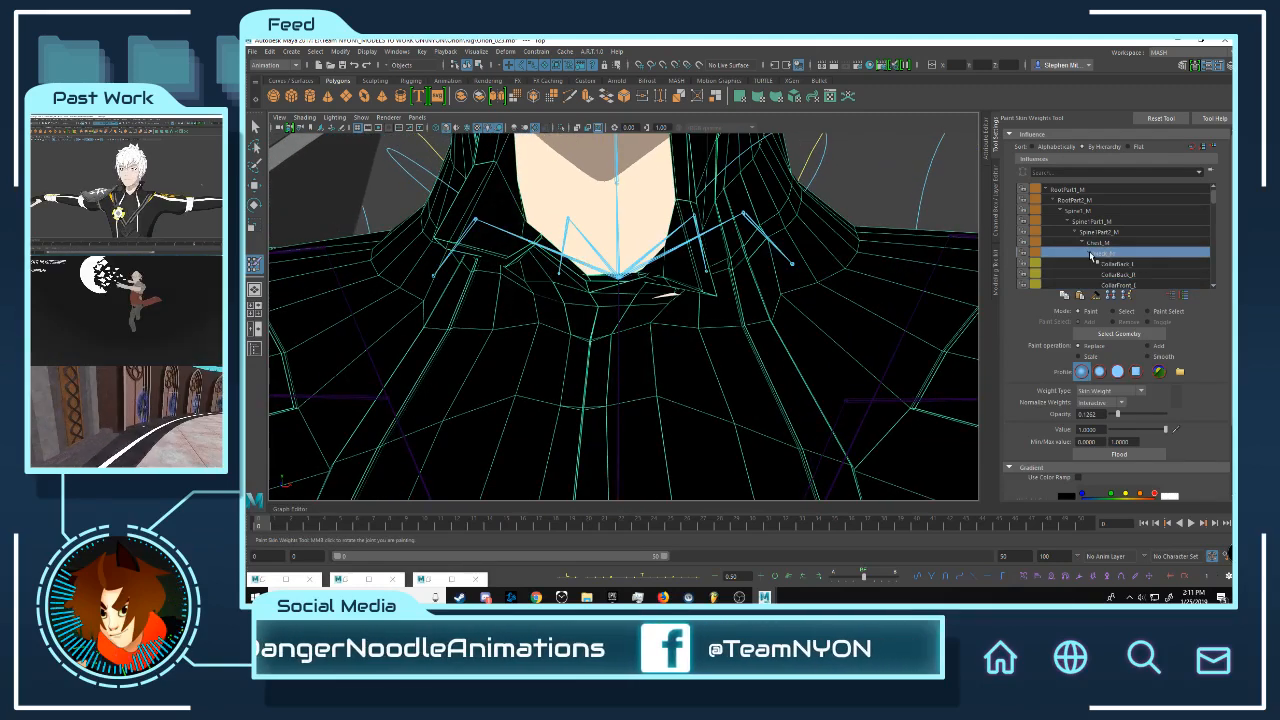
left_click(1098, 242)
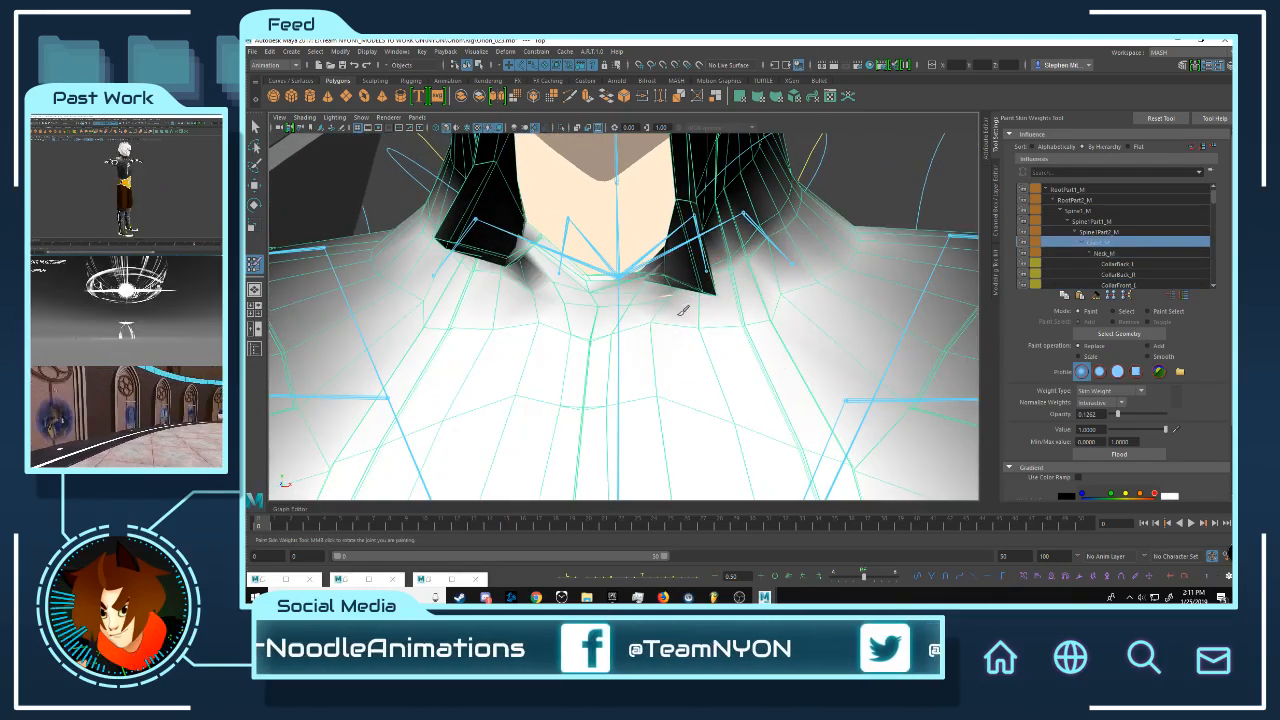
mouse_move(777, 297)
left_mouse_down("alt")
mouse_move(723, 294)
mouse_move(768, 312)
mouse_move(586, 309)
left_mouse_up("alt")
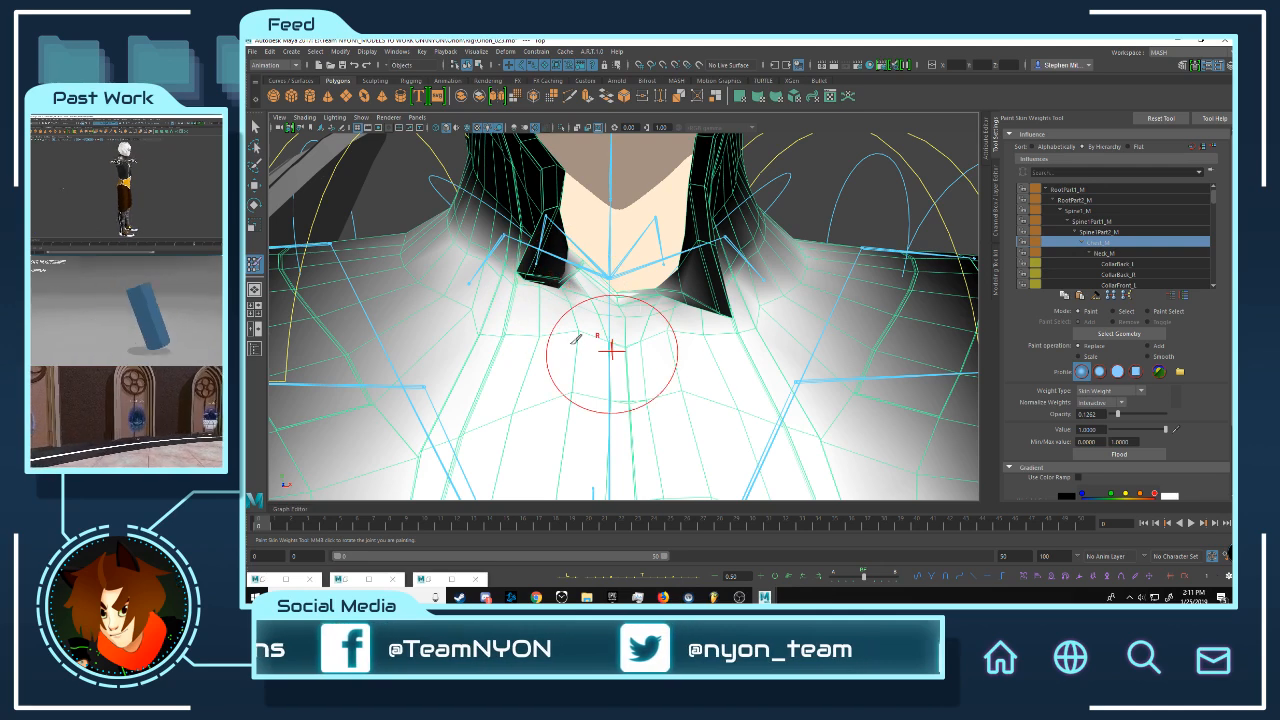
left_click_drag(614, 357, 470, 355, "alt")
- Examine the CollarFront_L and CollarFront_R influences for stray weight around the neckline and front collar flaps
left_click(1122, 254)
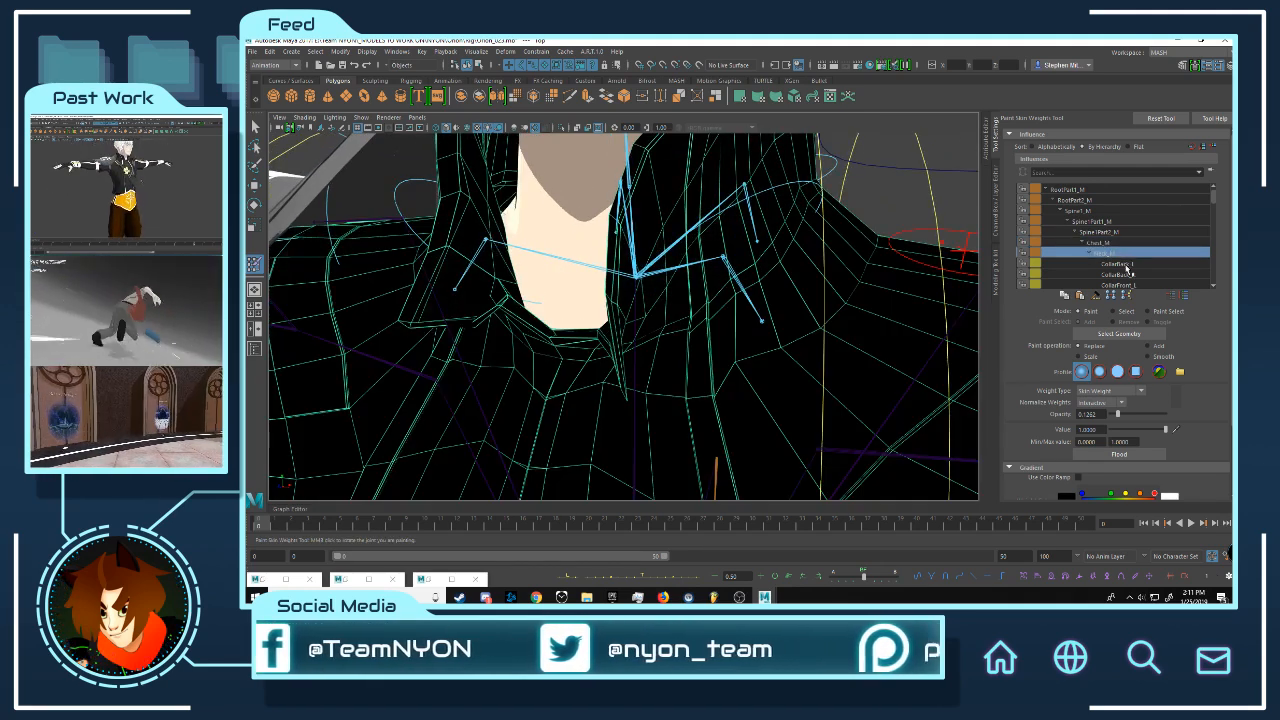
left_click(1125, 264)
left_click(1129, 274)
left_click(1131, 286)
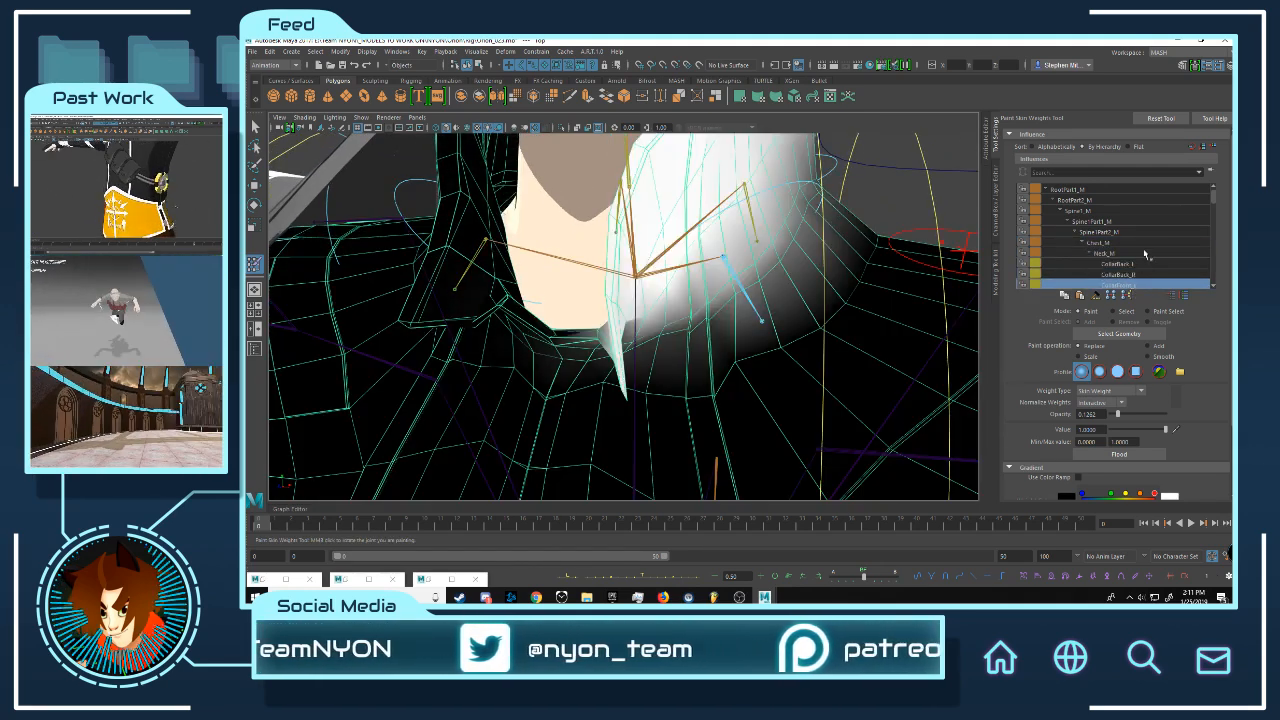
left_click(1134, 276)
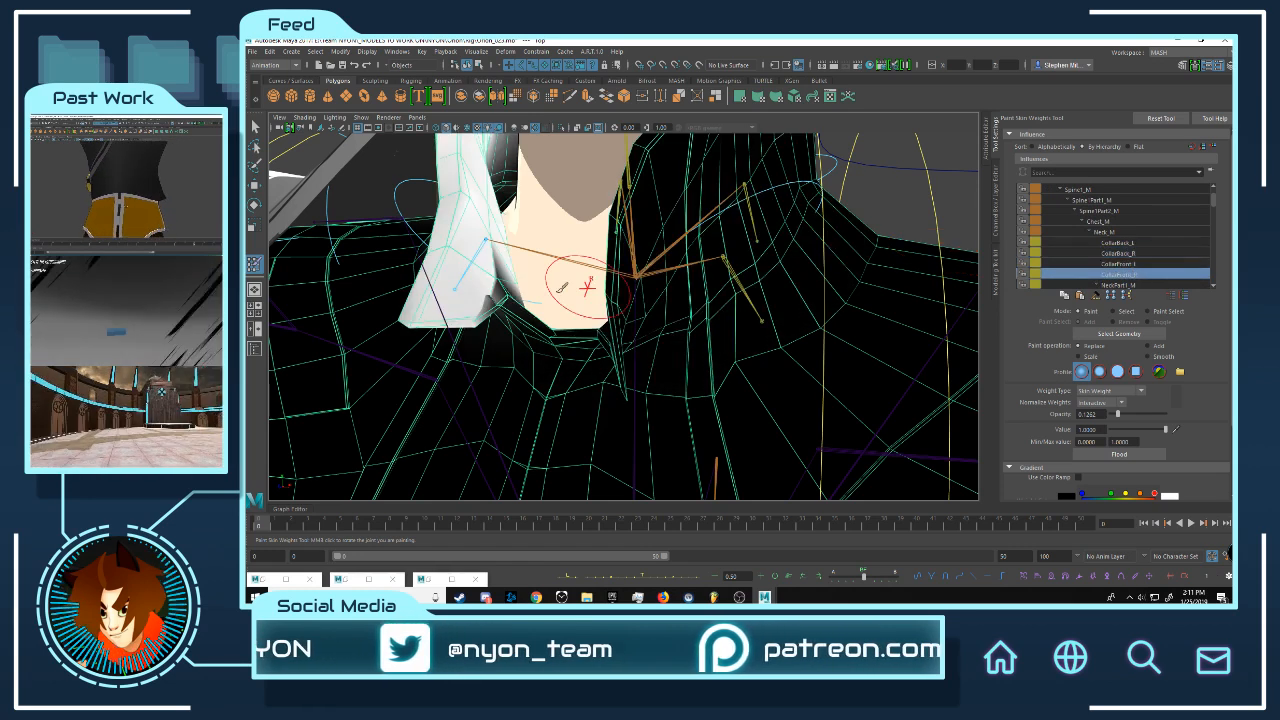
mouse_move(500, 279)
left_mouse_down()
mouse_move(518, 297)
mouse_move(496, 284)
mouse_move(500, 312)
mouse_move(494, 286)
mouse_move(502, 303)
mouse_move(562, 290)
mouse_move(636, 298)
mouse_move(622, 244)
mouse_move(652, 253)
mouse_move(636, 269)
mouse_move(594, 270)
left_mouse_up()
- Switch back to the Chest_M influence and touch up its weight beneath the front collar opening
left_click(1130, 233)
left_click(1112, 222)
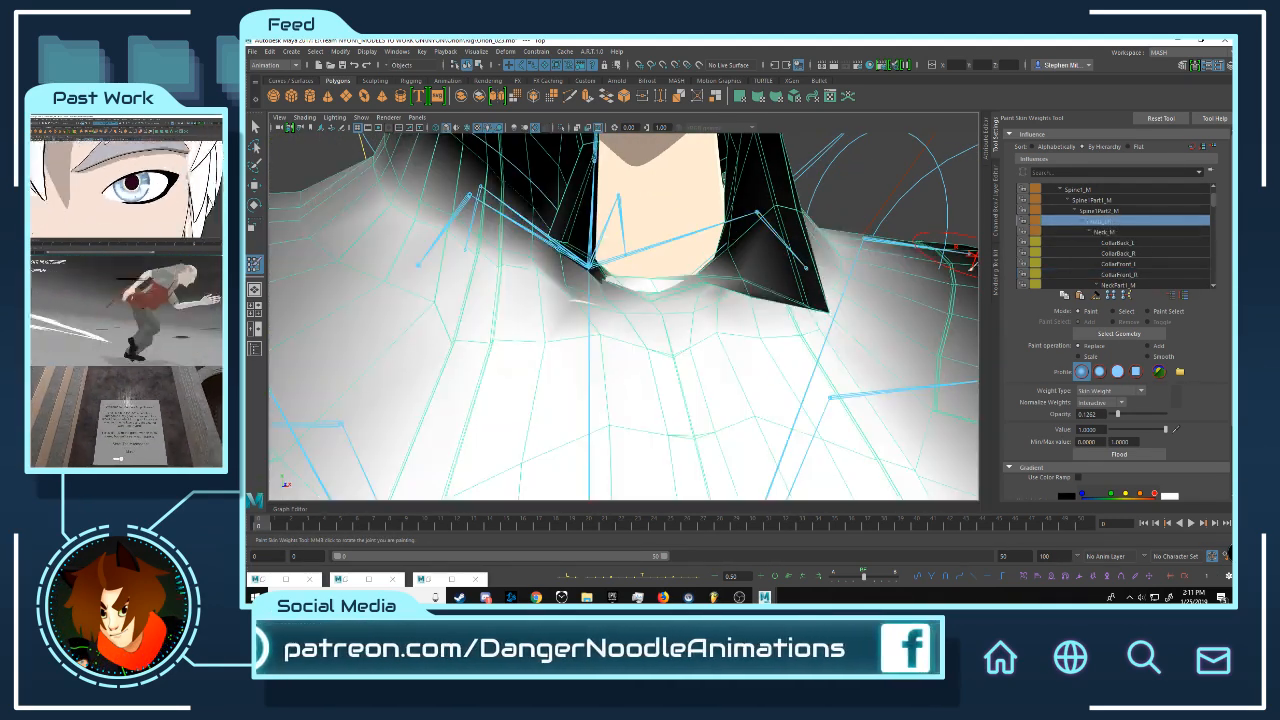
left_click_drag(694, 349, 689, 341, "alt")
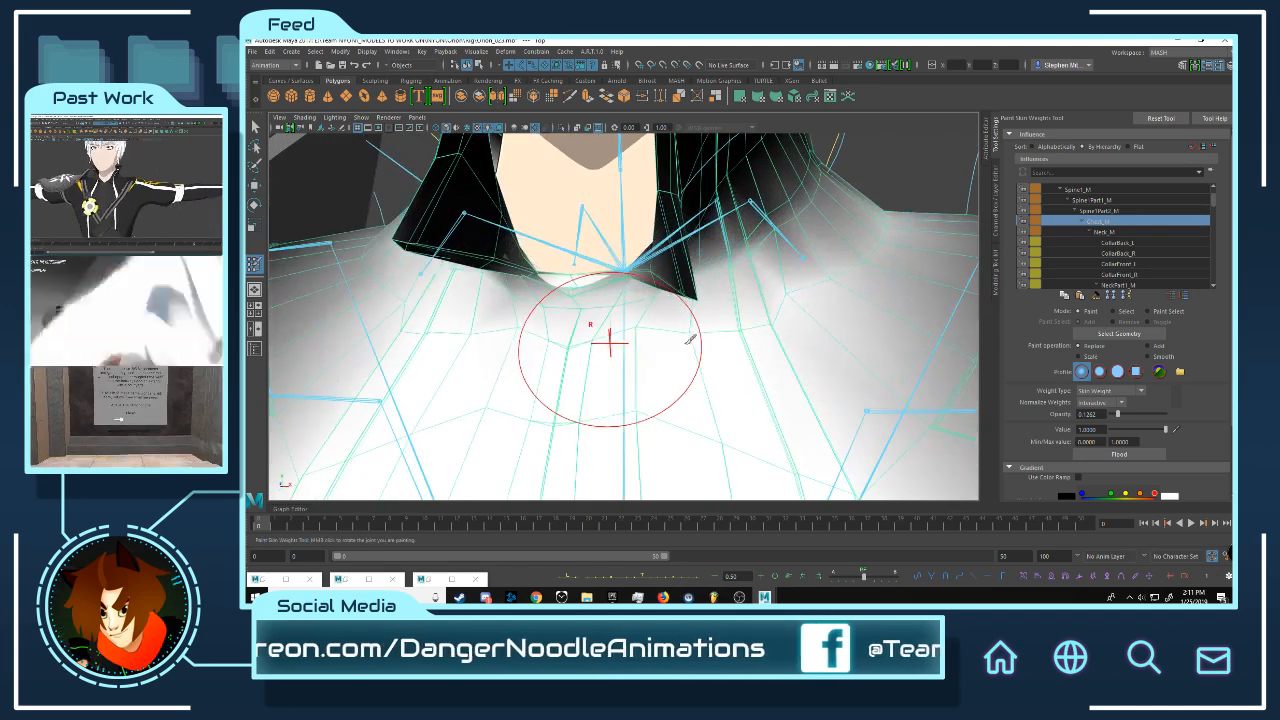
- Leave weight painting, deselect the jacket and select CollarDir with the front of the collar in view
scroll(671, 317, "down", 8)
key("w")
left_click(904, 239)
left_click_drag(683, 261, 708, 245, "alt")
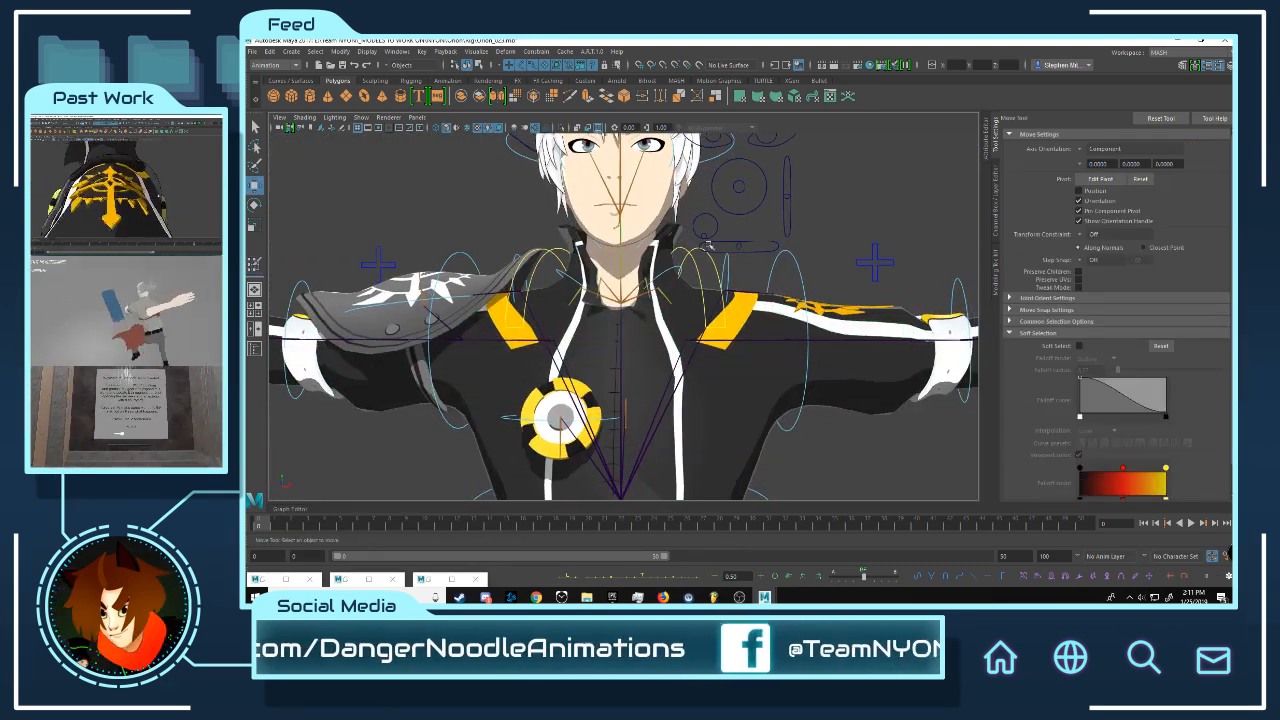
left_click(705, 229)
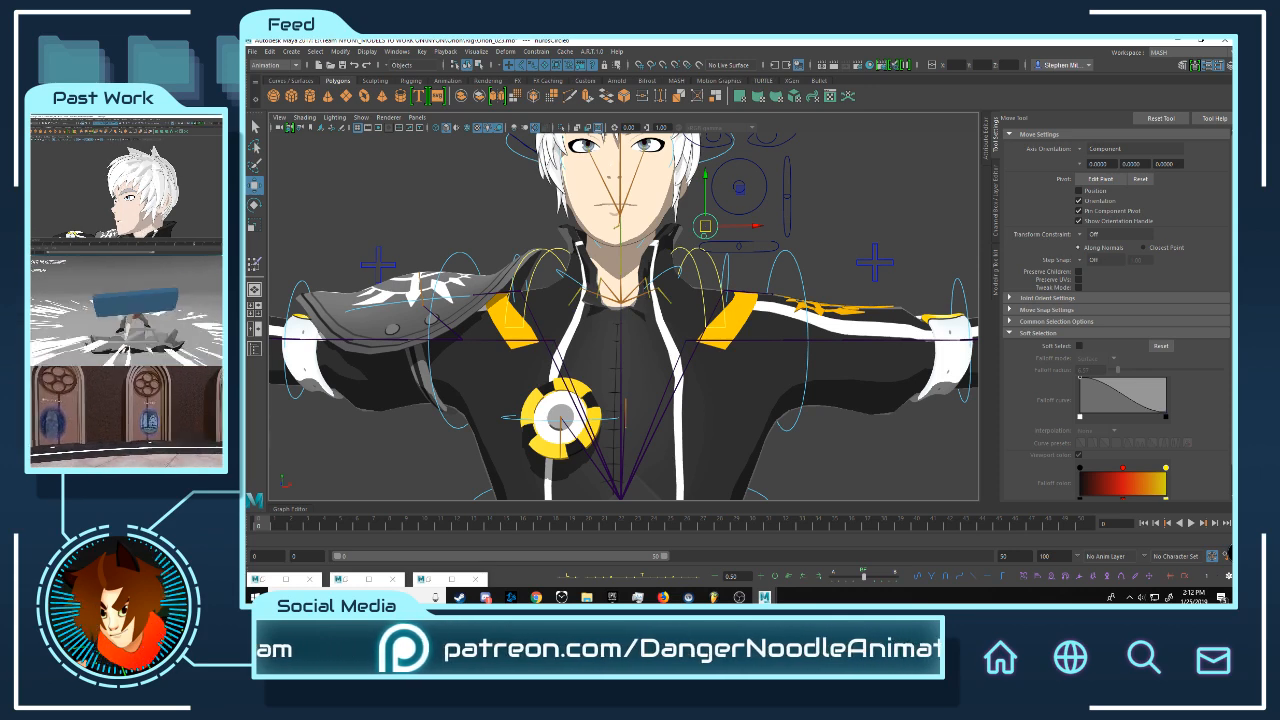
left_click_drag(645, 316, 657, 293, "alt")
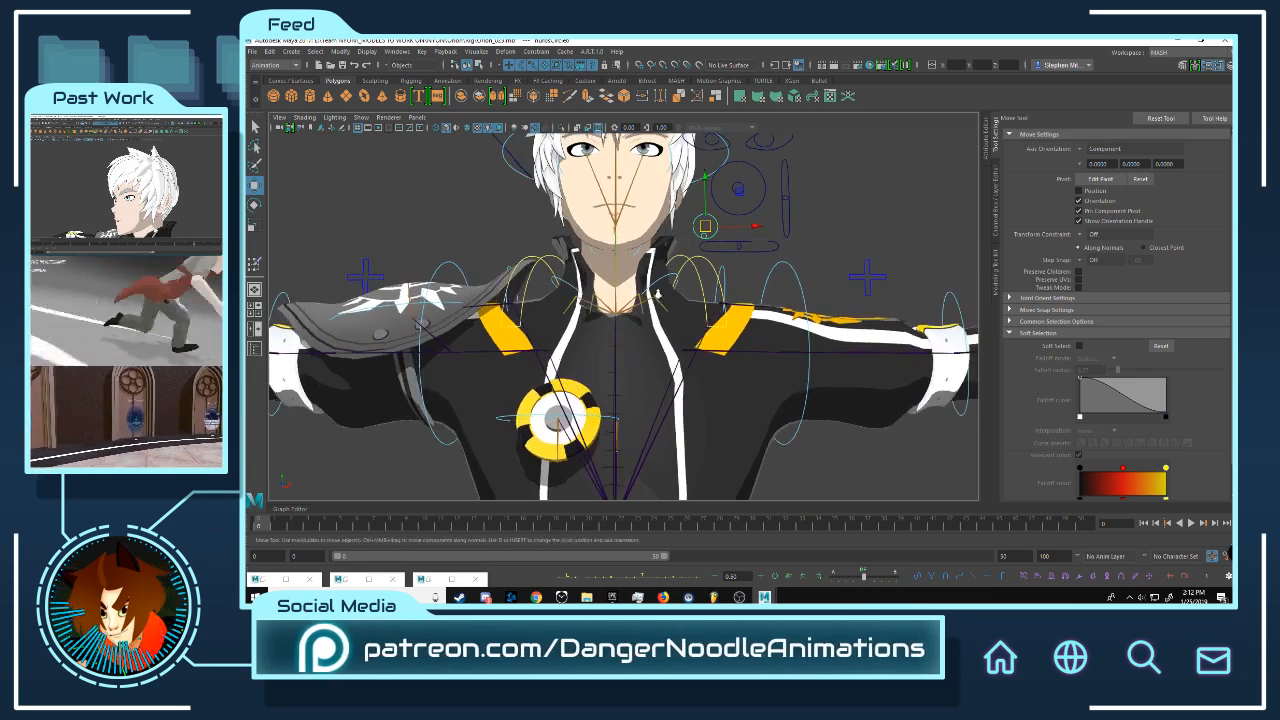
scroll(657, 293, "up", 4)
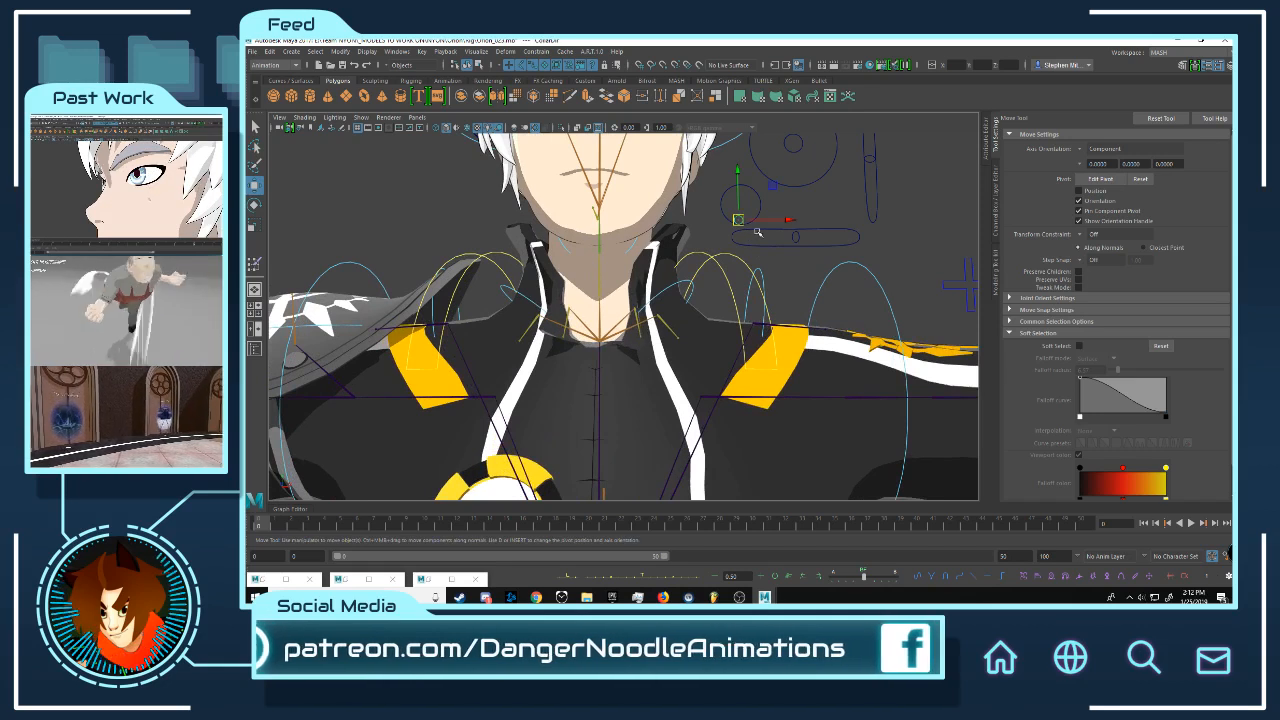
- Move CollarDir through different parts of its circle to check how the collar deforms from the front and side
left_click_drag(738, 207, 669, 283)
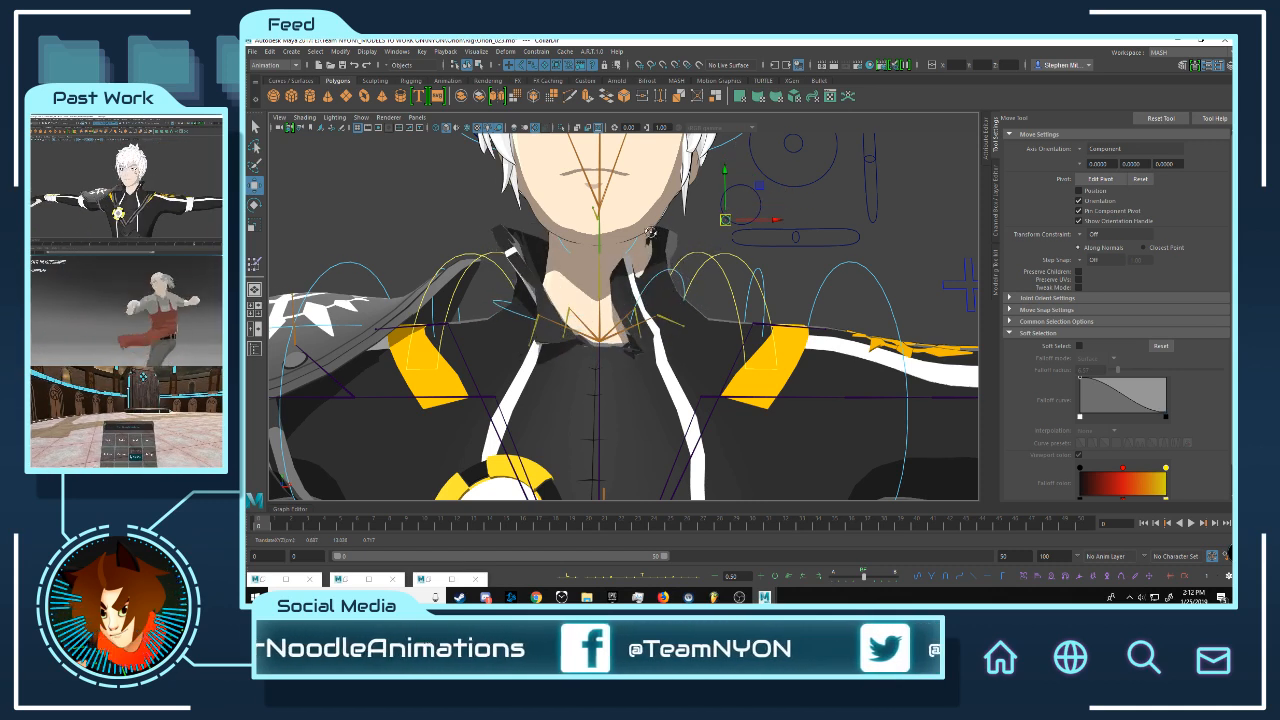
left_click_drag(626, 246, 606, 248, "alt")
left_click_drag(724, 221, 729, 221)
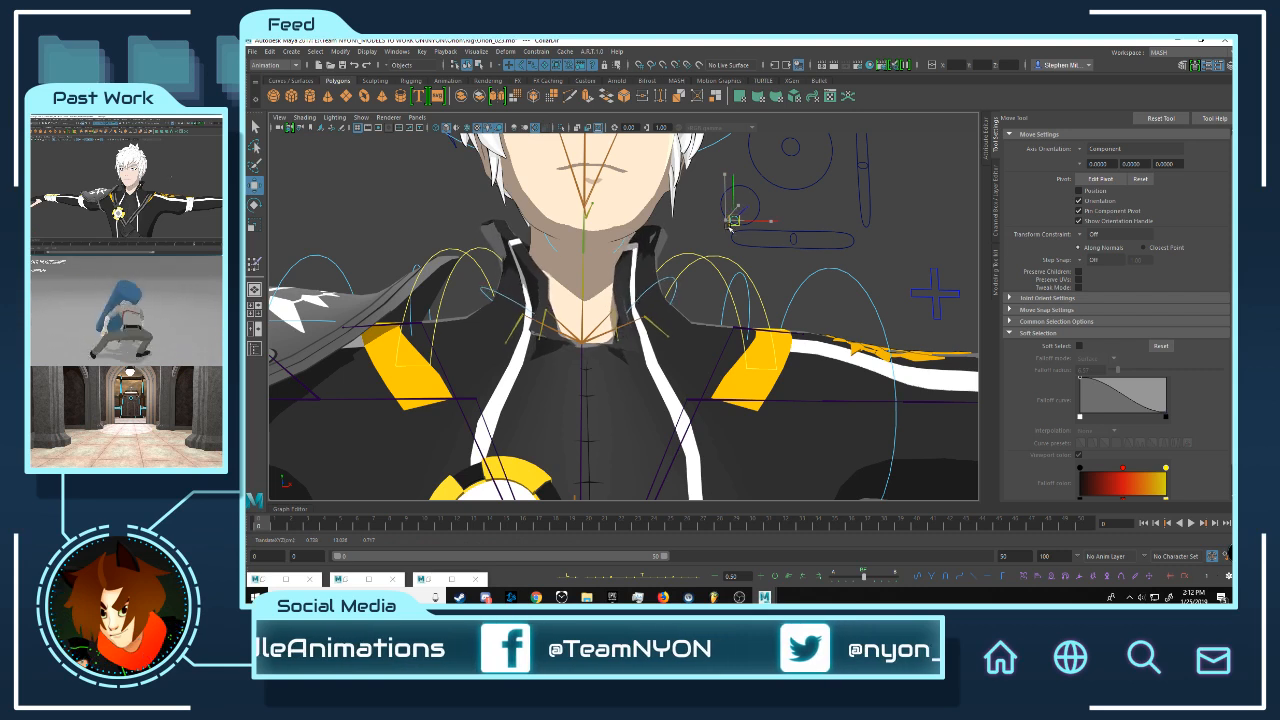
left_click_drag(724, 237, 700, 238)
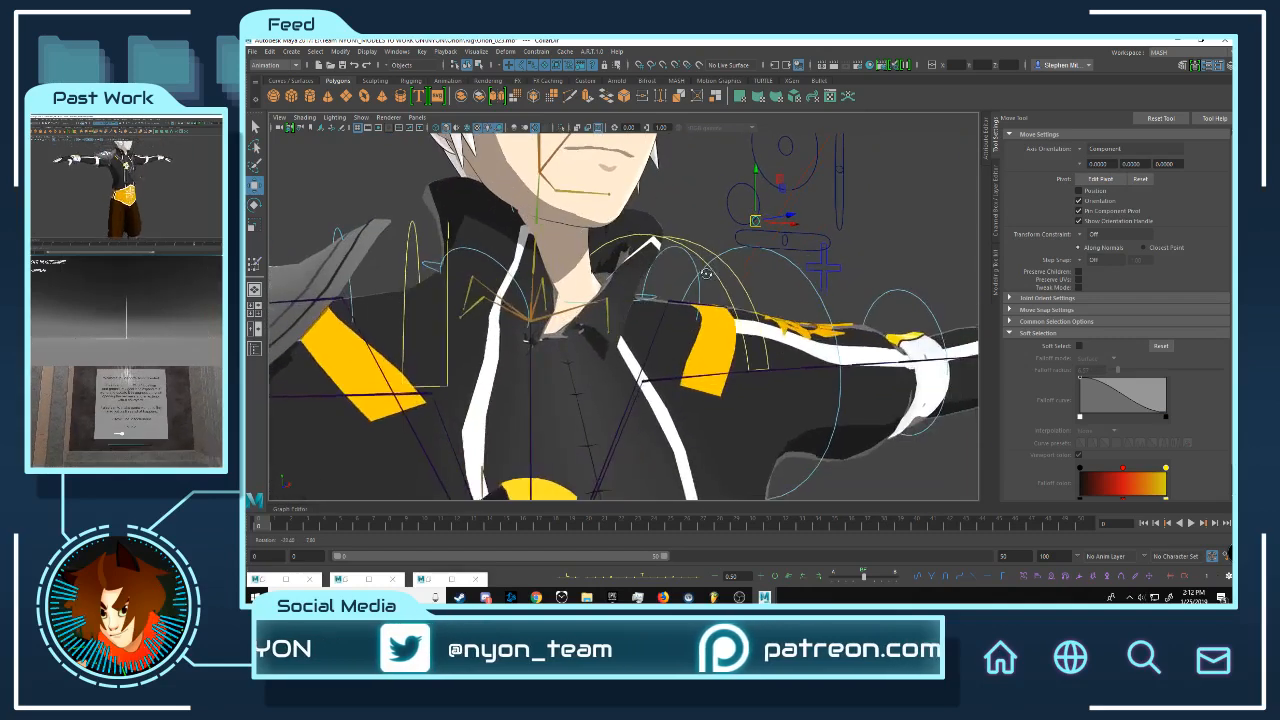
left_click_drag(756, 221, 773, 265)
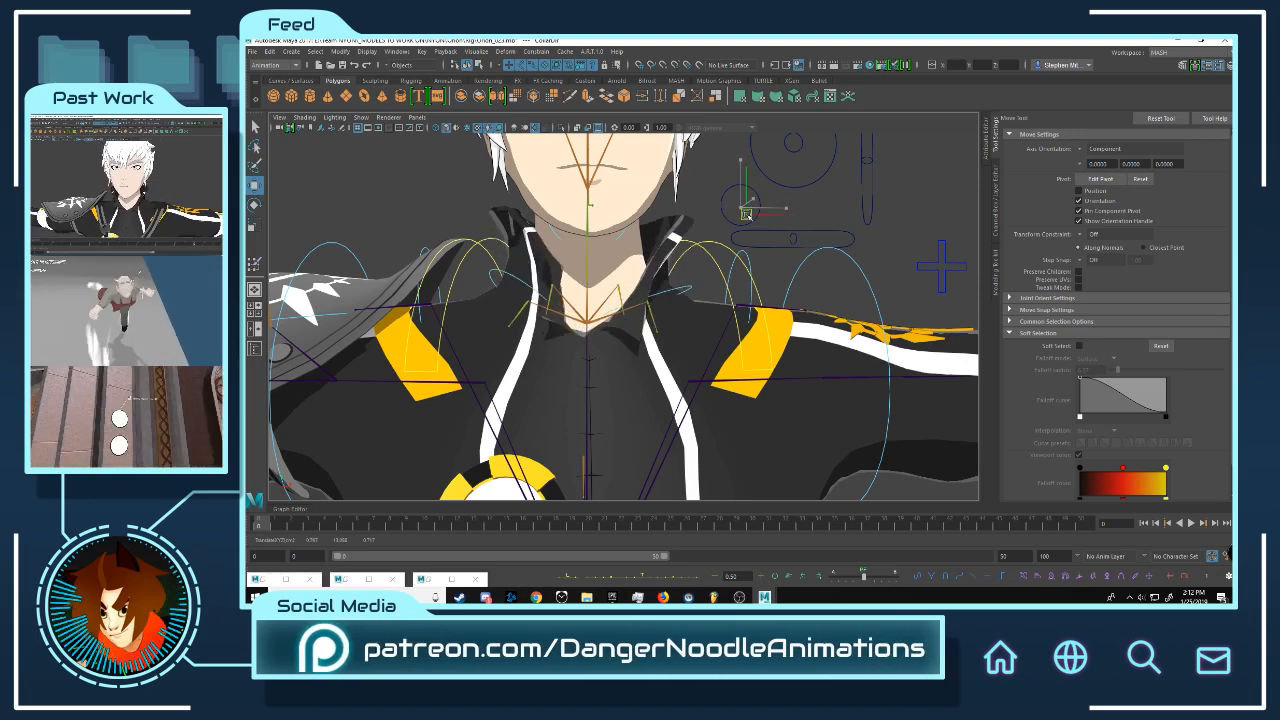
left_click_drag(793, 258, 768, 226)
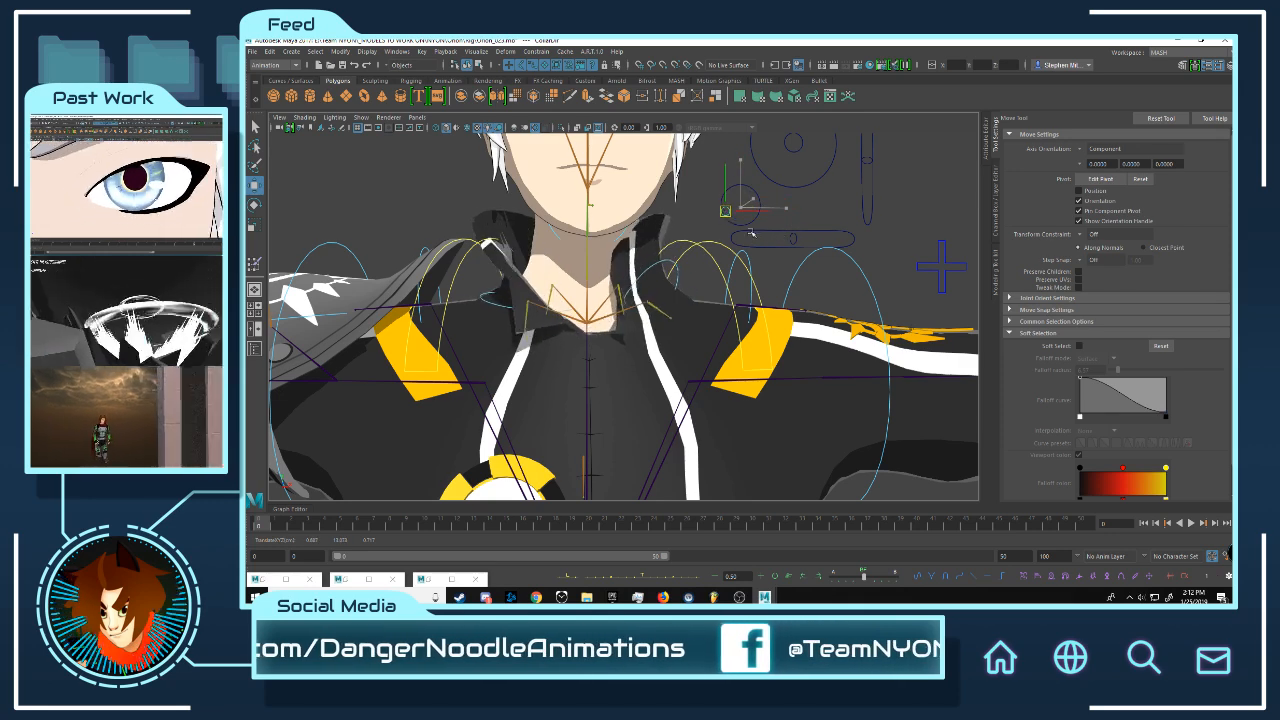
left_click_drag(751, 232, 764, 245)
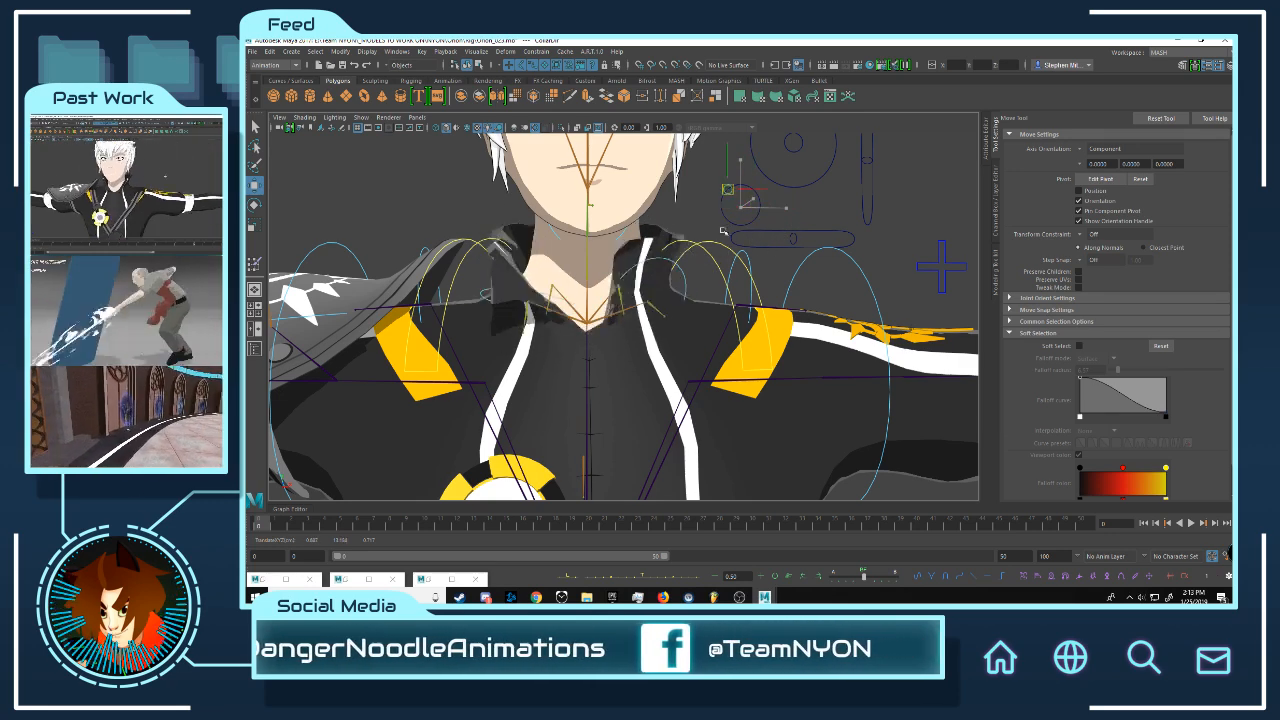
- Move CollarDir around the lower part of its circle to test the collar deformation from the front, and undo the last move
middle_click_drag(706, 243, 690, 322, "alt")
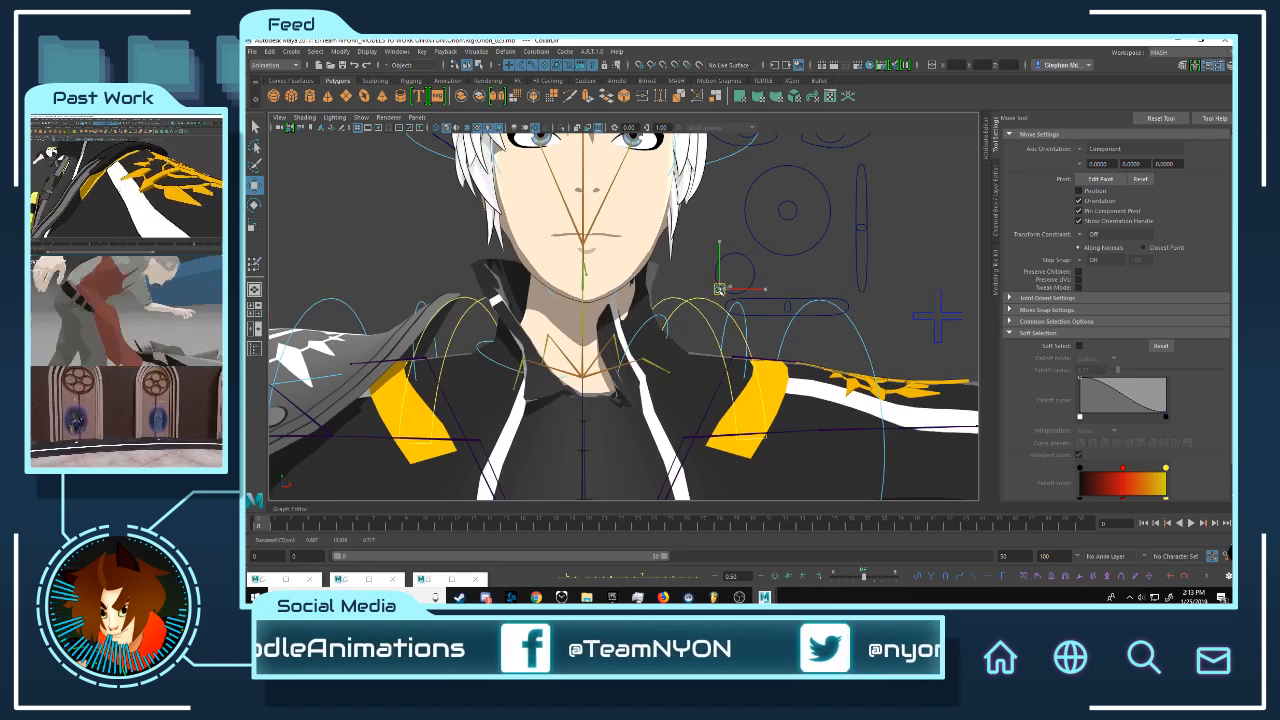
left_click_drag(720, 290, 627, 431)
left_click_drag(720, 247, 750, 262)
key("ctrl+z")
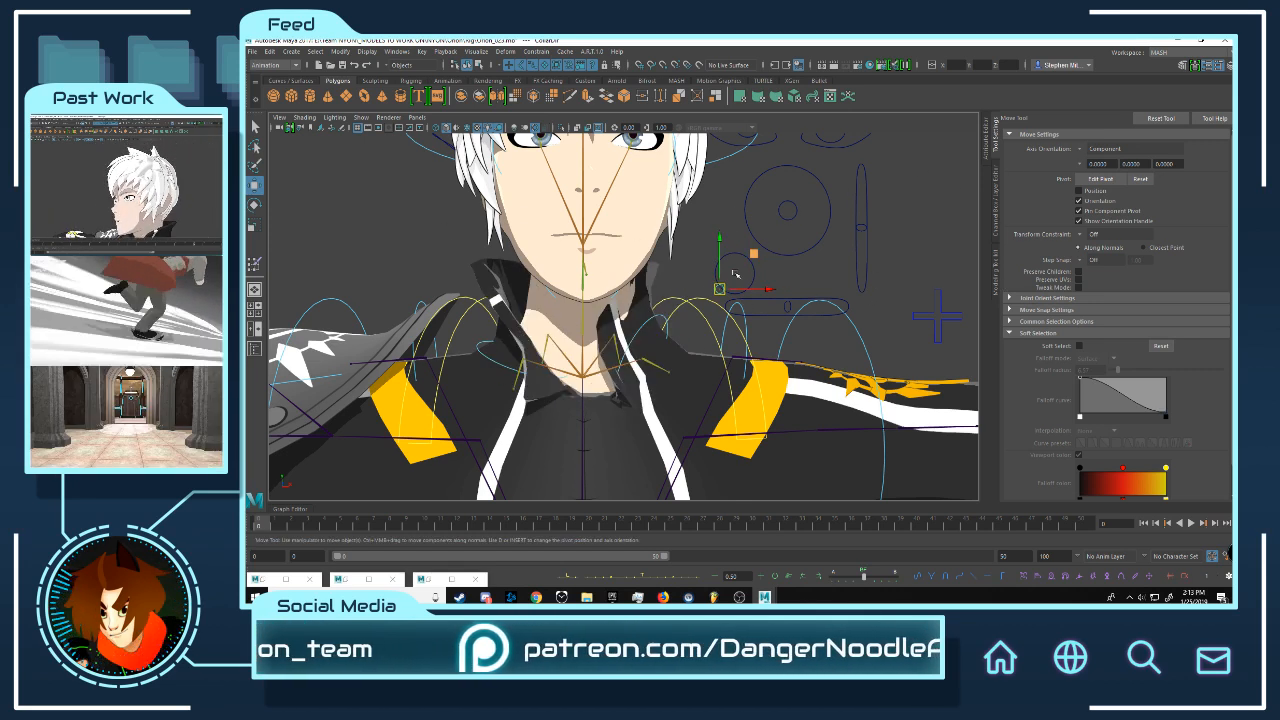
- Reset CollarDir's Translate X and Translate Y to 0, deselect it and save the scene
left_click(997, 205)
left_click_drag(1227, 137, 1224, 146)
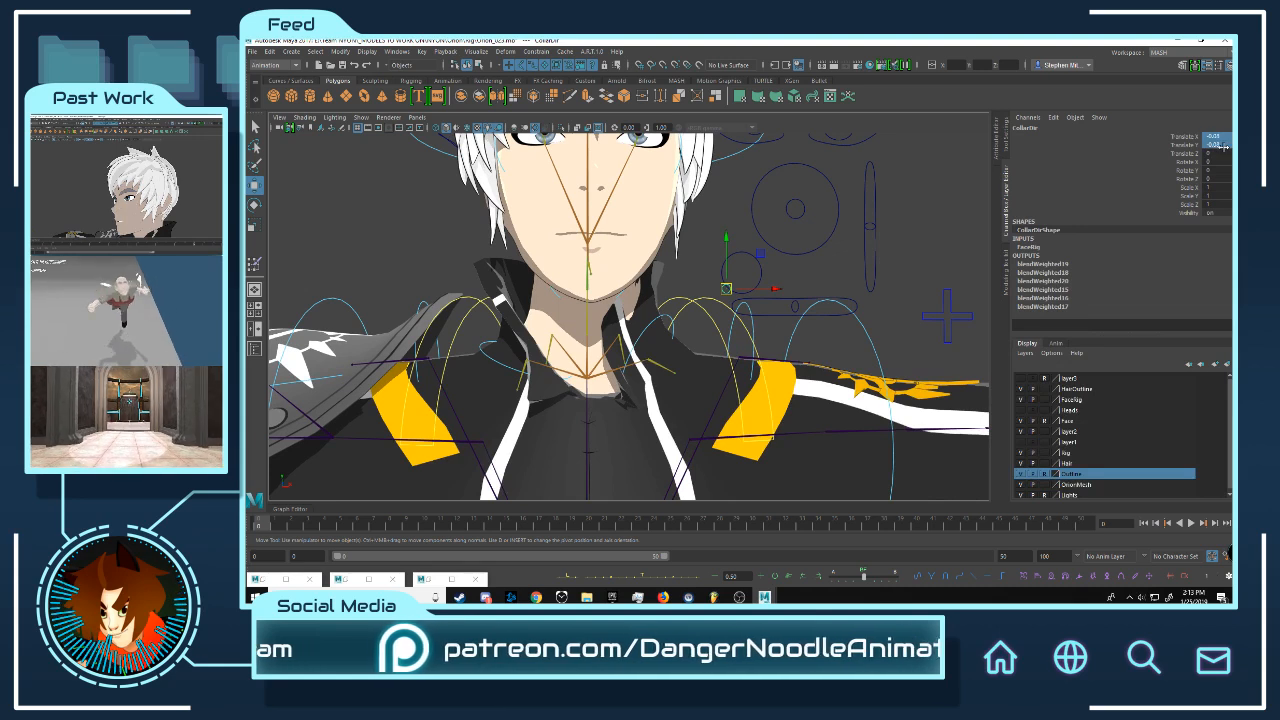
type("0")
key("Return")
left_click(808, 272)
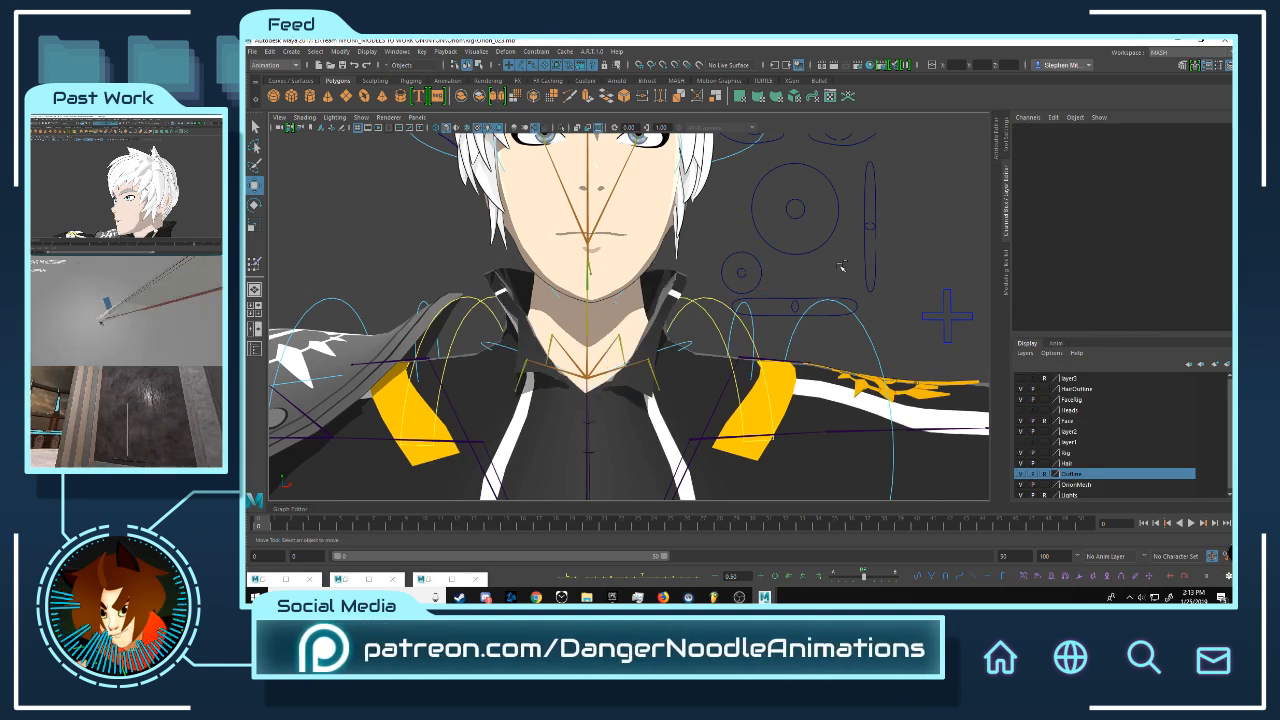
key("q")
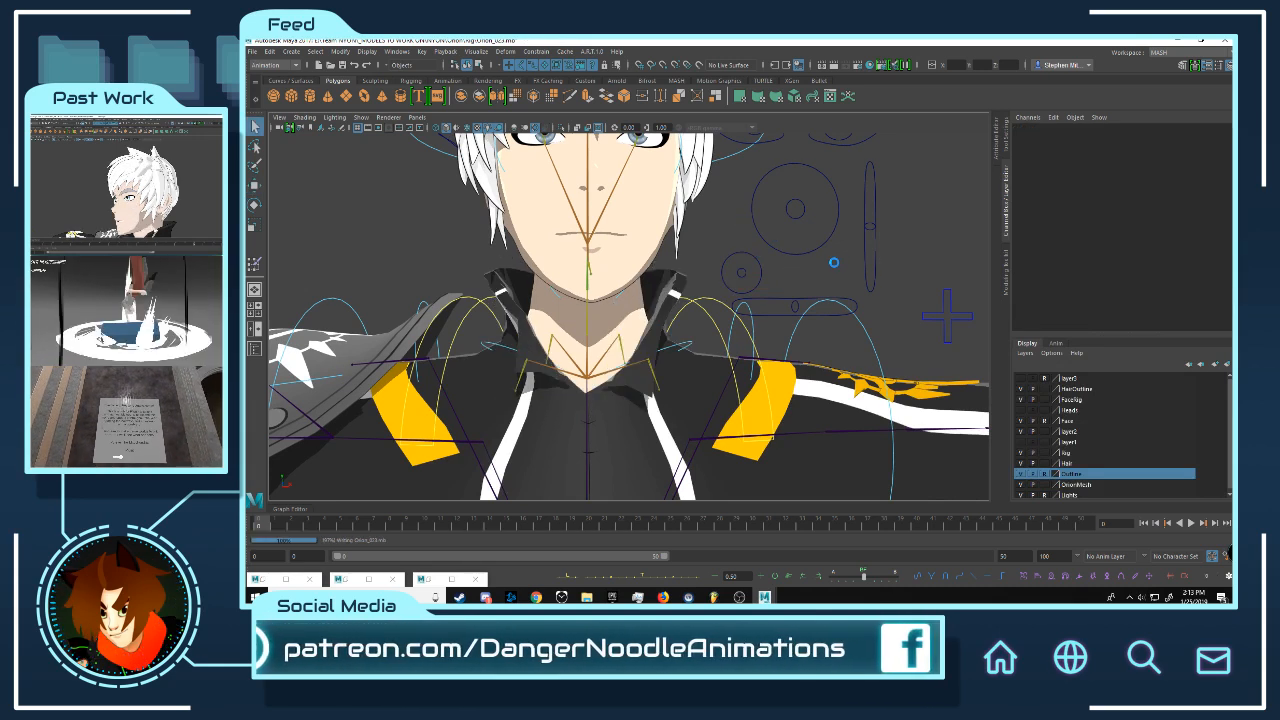
key("w")
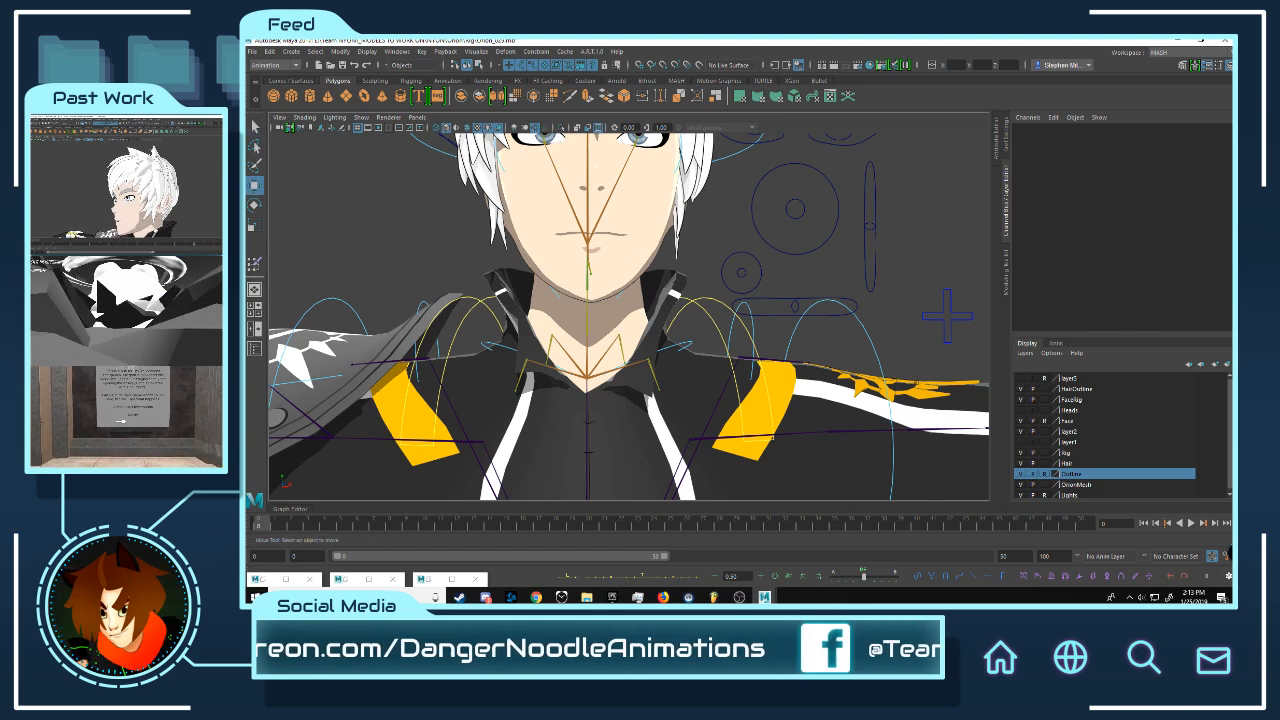
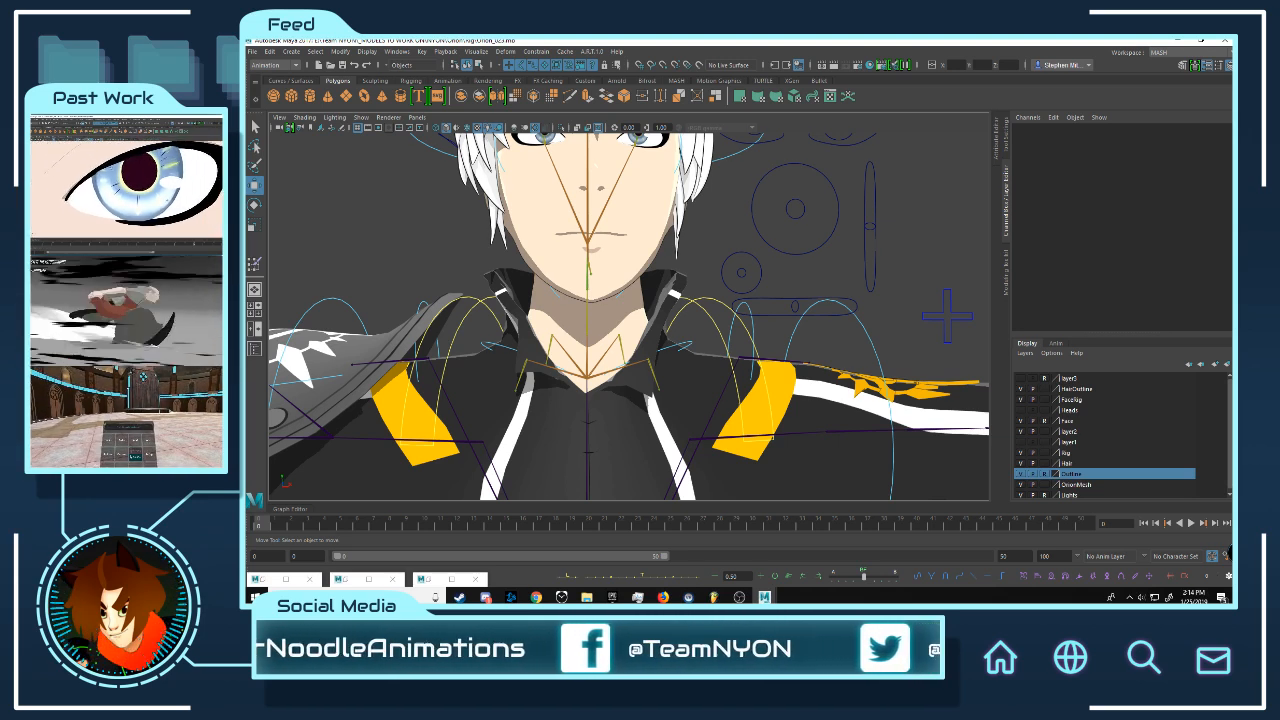
- Test the collar's deformation by moving CollarDir around its circle, and undo the movement back to the centre
left_click(742, 274)
mouse_move(750, 281)
left_mouse_down()
mouse_move(756, 258)
mouse_move(728, 290)
mouse_move(757, 257)
mouse_move(736, 265)
left_mouse_up()
left_click_drag(775, 142, 835, 276)
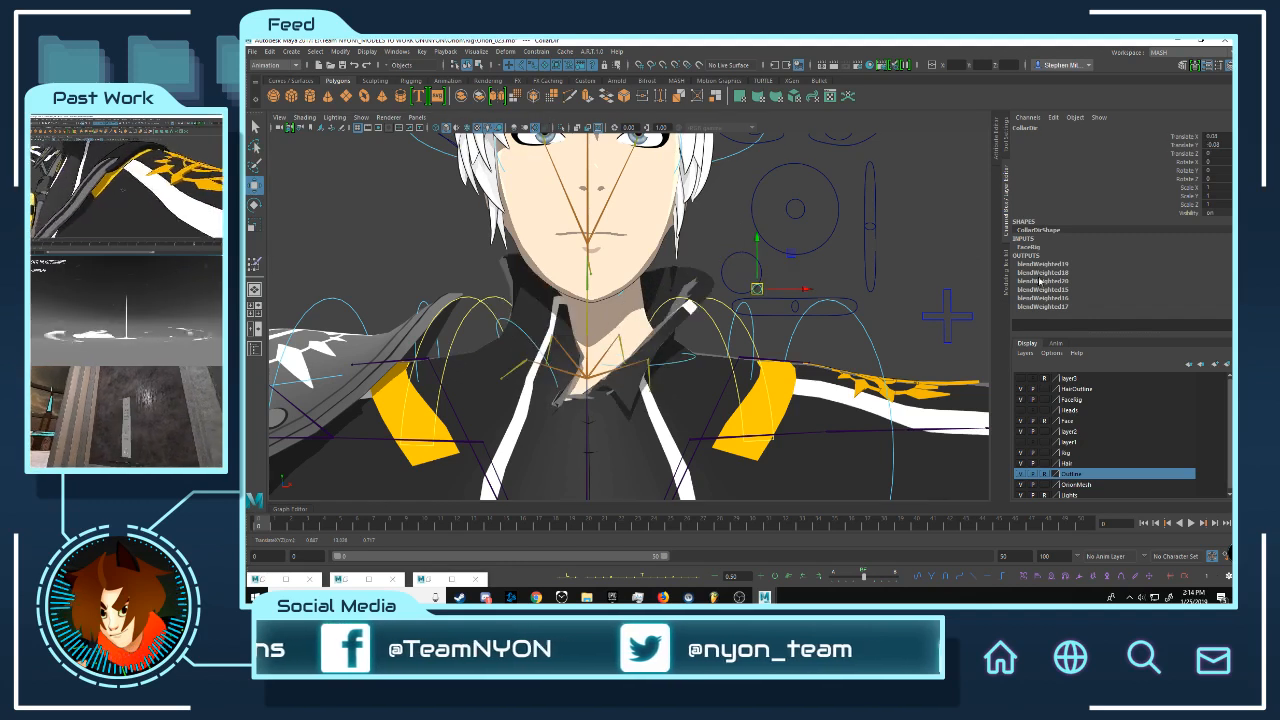
key("ctrl+z")
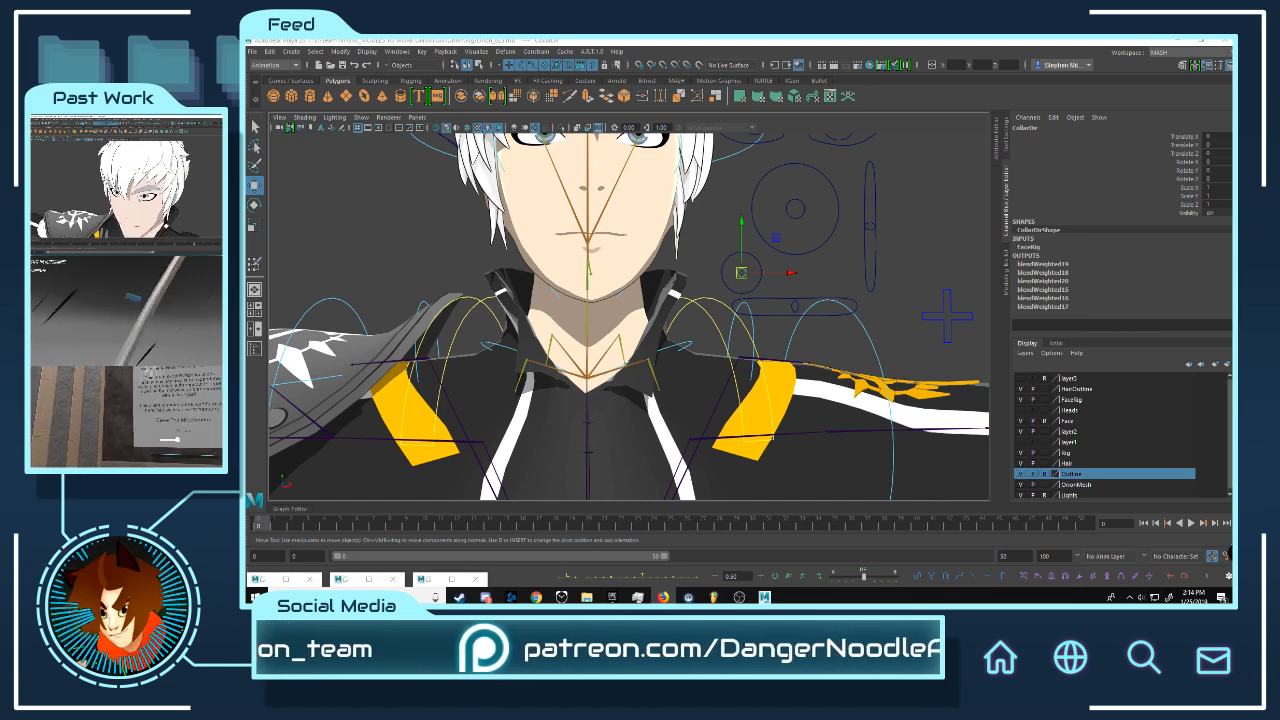
- Select the FKCollarBack_L control behind the neck and show its transform attributes
left_click_drag(766, 242, 757, 186, "alt")
left_click_drag(846, 256, 750, 300, "alt")
key("ctrl+z")
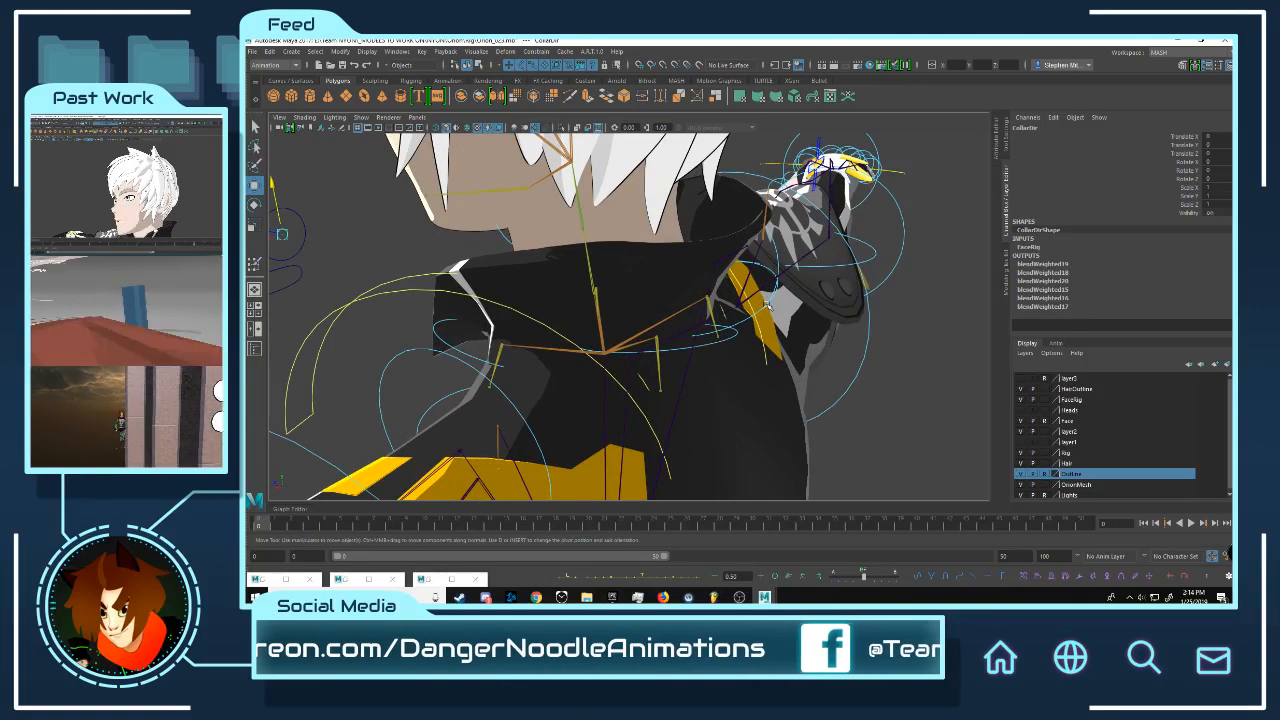
left_click(767, 304)
left_click(736, 331)
right_click_drag(757, 311, 865, 310, "alt")
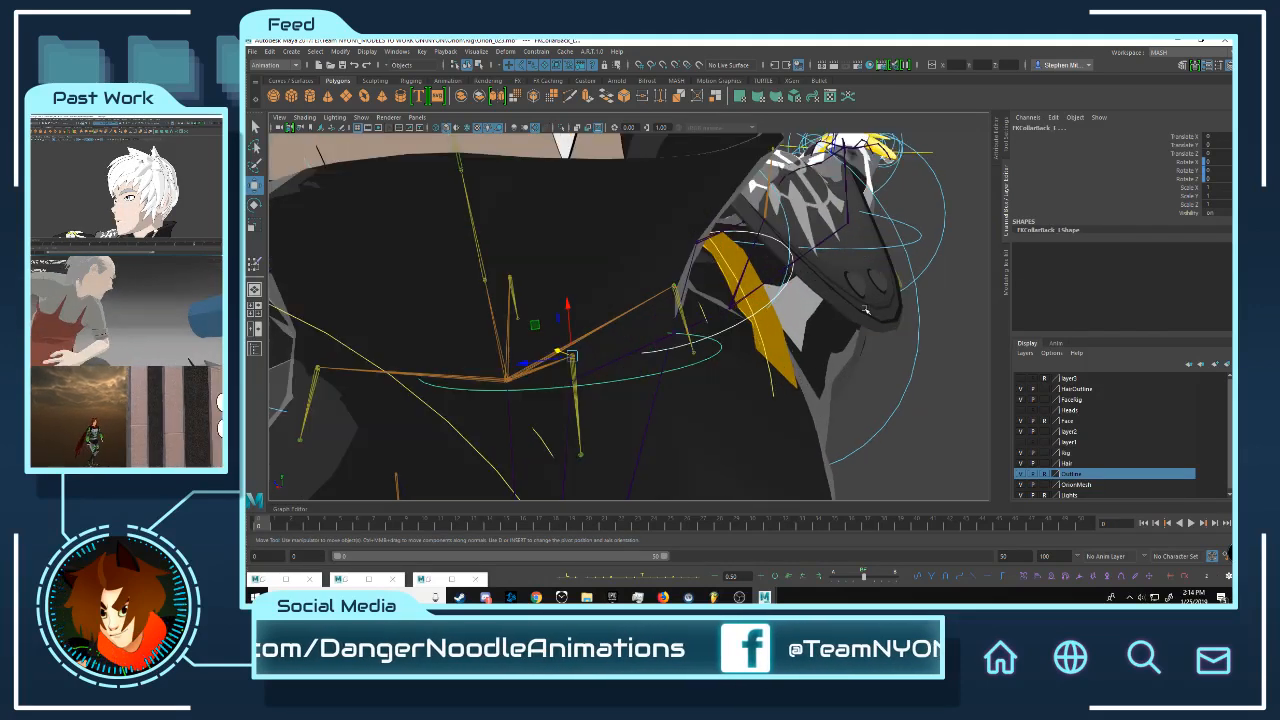
left_click_drag(865, 310, 728, 249, "alt")
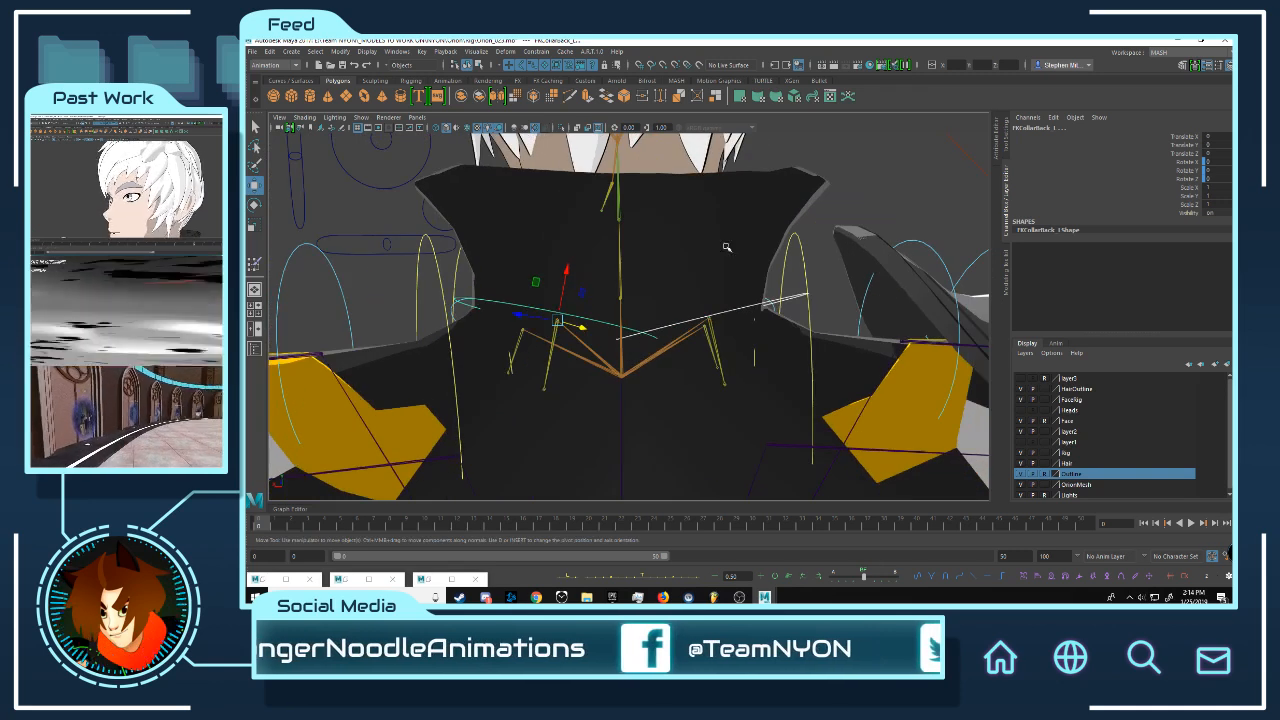
left_click(995, 147)
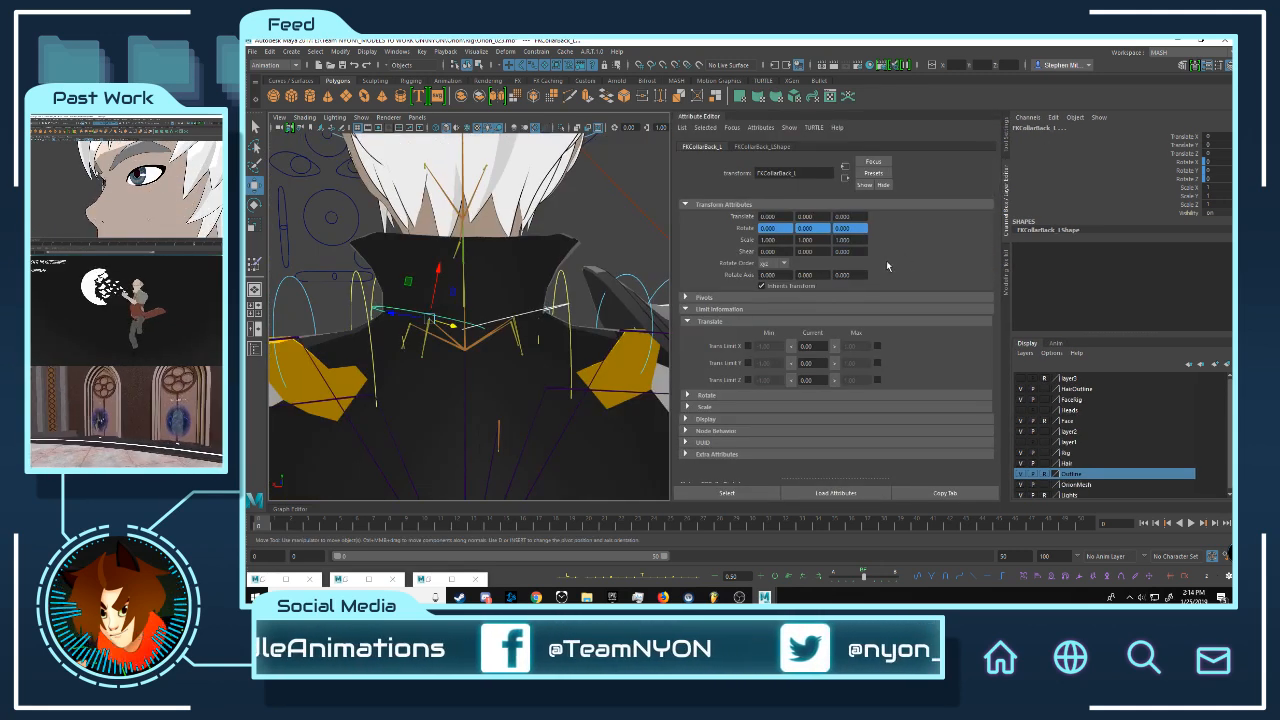
left_click(1007, 204)
- Bring back the Set Driven Key window and key FKCollarBack_L's Rotate X, Y and Z against CollarDir's Translate X at the neutral pose
left_click_drag(743, 251, 482, 254, "alt")
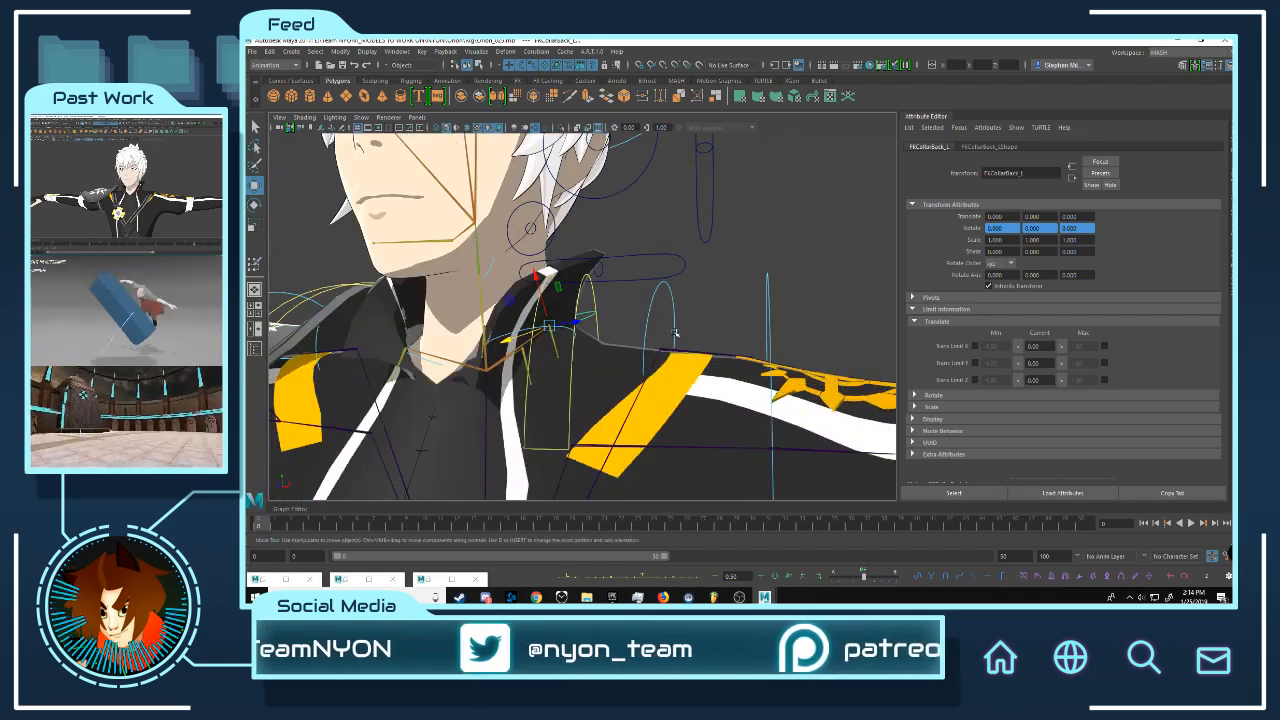
left_click_drag(672, 330, 575, 315, "alt")
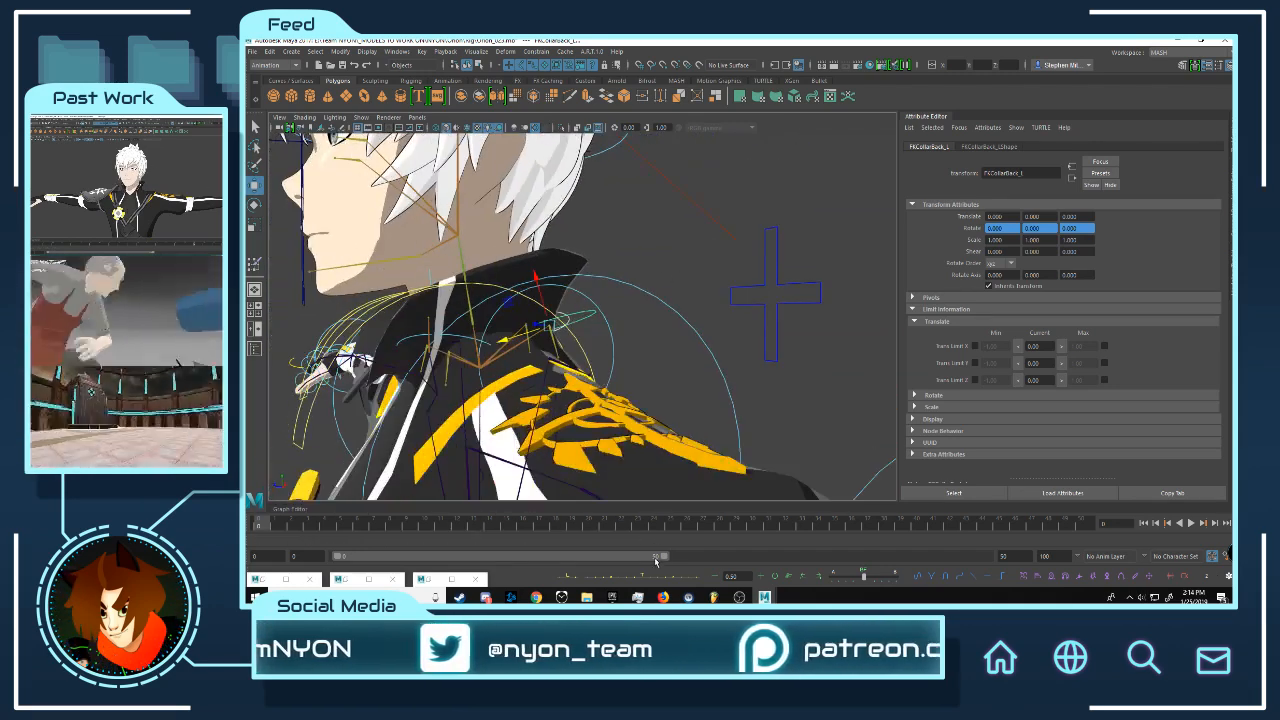
double_click(427, 580)
left_click_drag(802, 218, 751, 331, "alt")
left_click(595, 335)
left_click(591, 326)
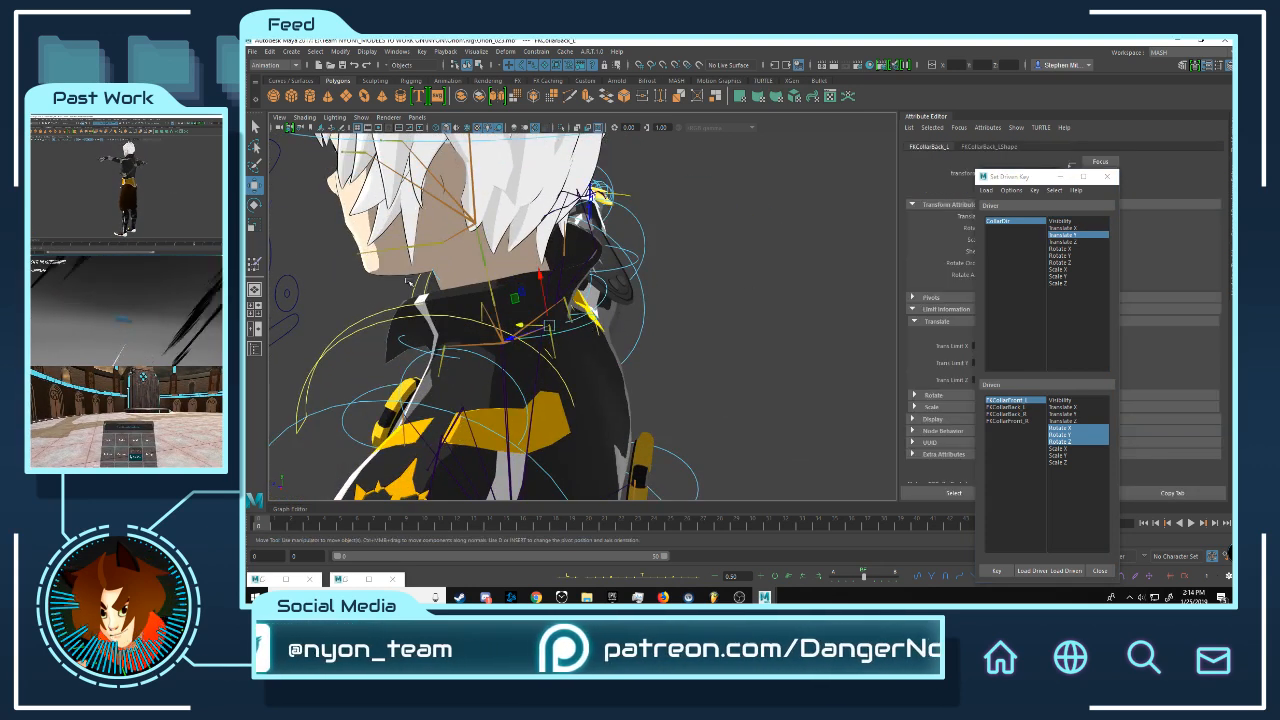
left_click(1017, 409)
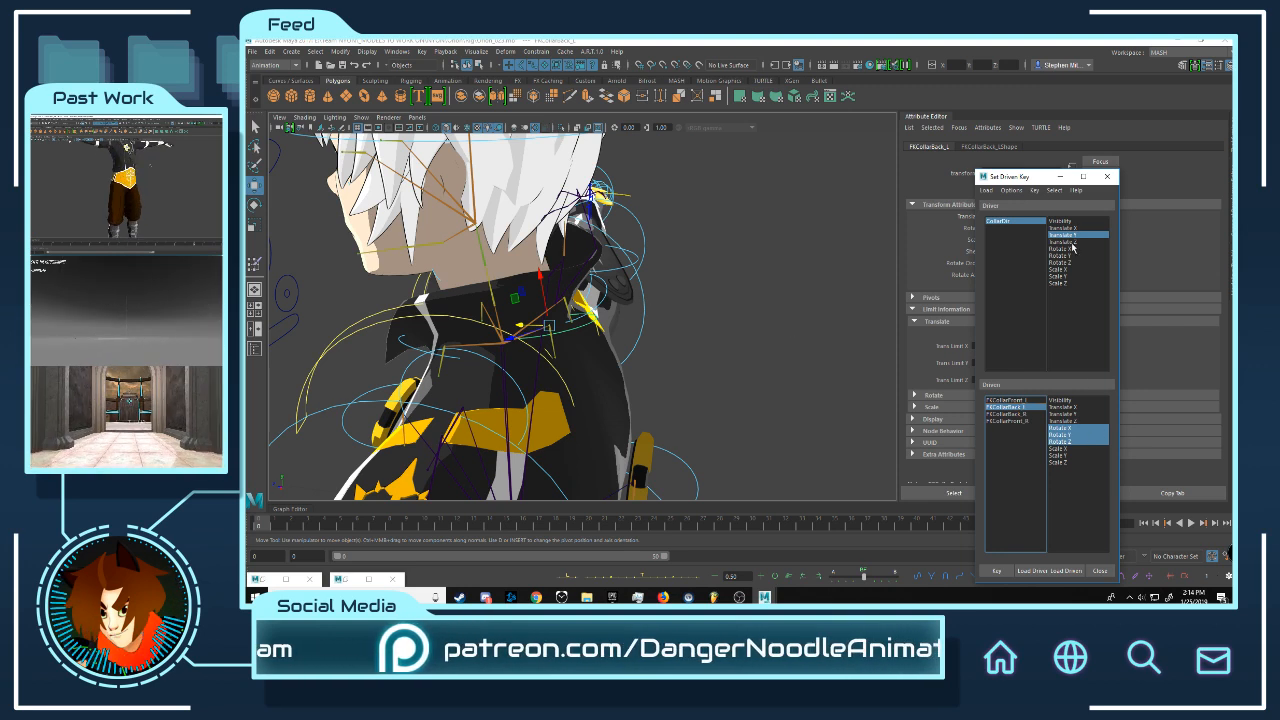
left_click(1073, 228)
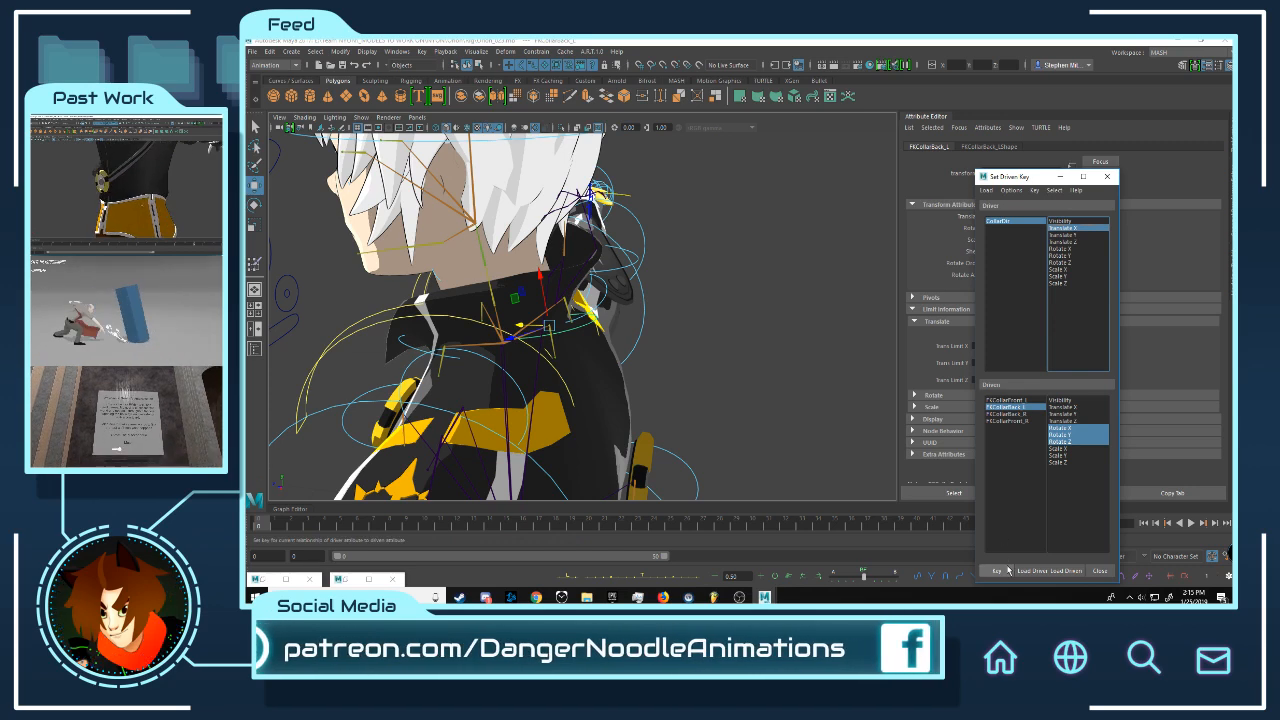
- Select CollarDir and move it to the positive X edge of its circle
left_click_drag(554, 275, 787, 198, "alt")
key("ctrl+z")
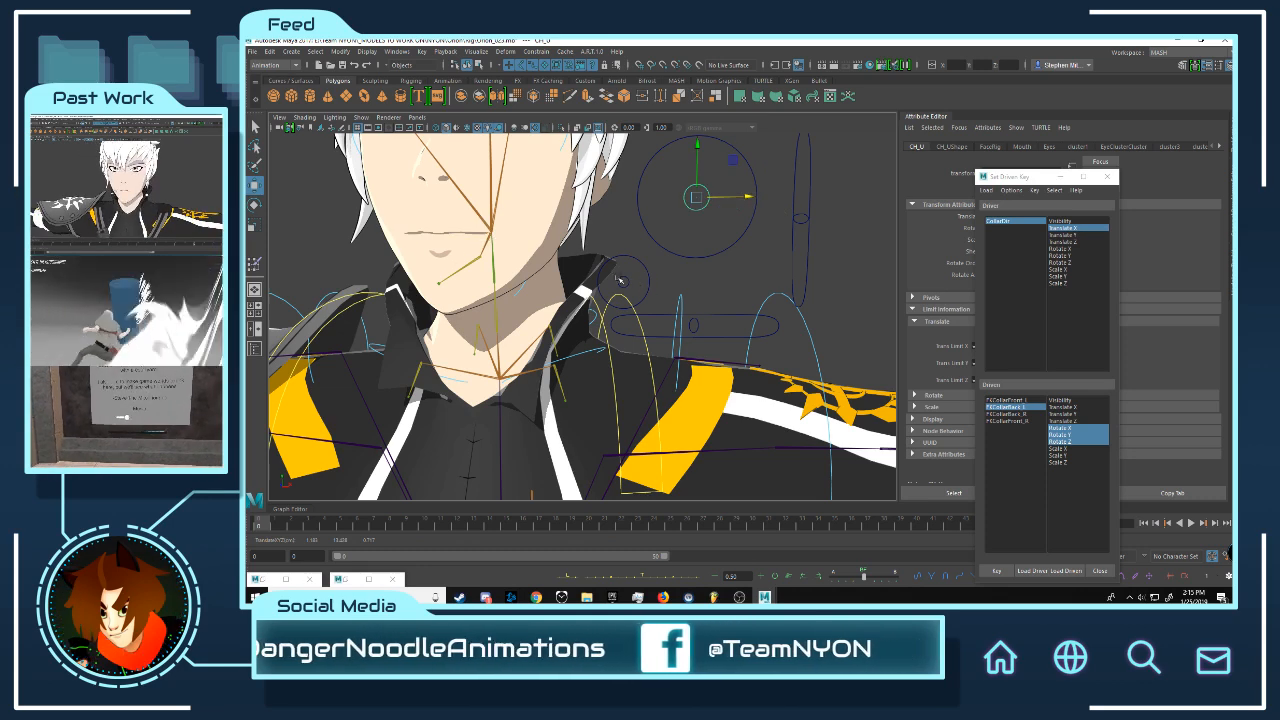
left_click(625, 282)
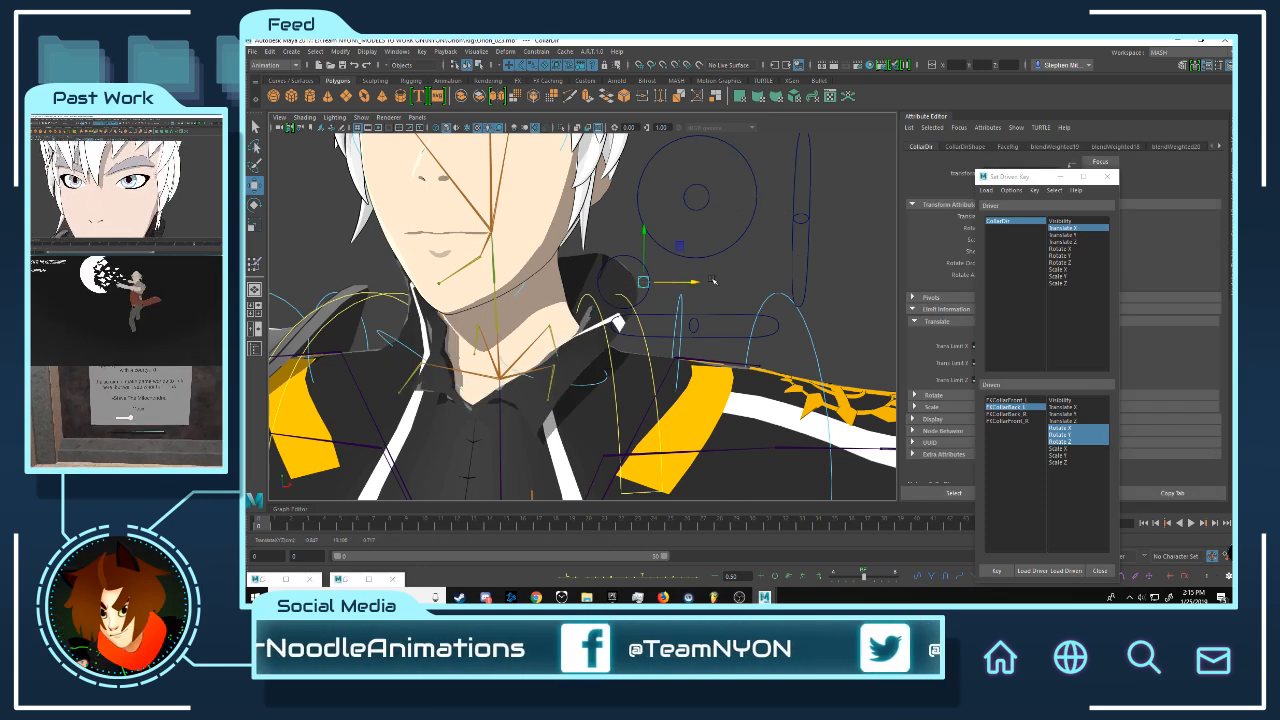
left_click_drag(652, 280, 580, 229, "alt")
- Rotate FKCollarBack_L to shape the back of the collar for positive X, and set the driven key on its rotations
middle_click_drag(580, 229, 574, 234, "alt")
left_click_drag(574, 234, 606, 357, "alt")
left_click(610, 368)
key("e")
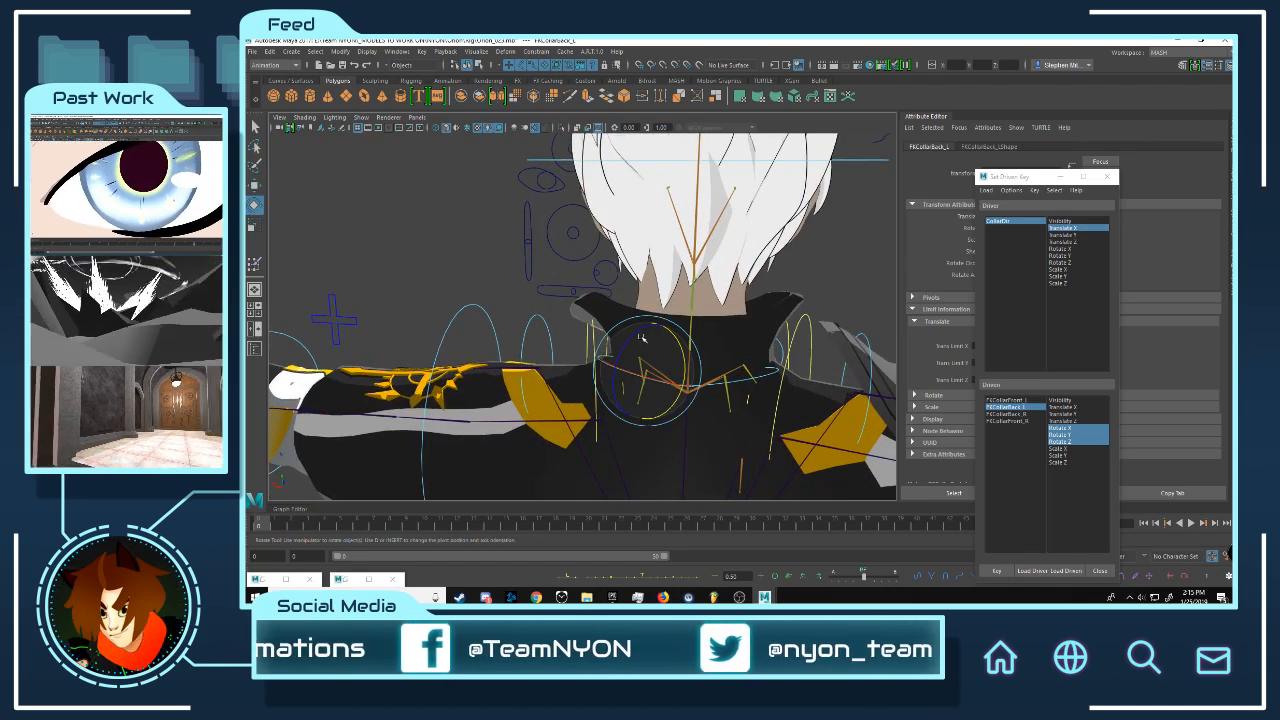
left_click_drag(662, 330, 692, 345, "alt")
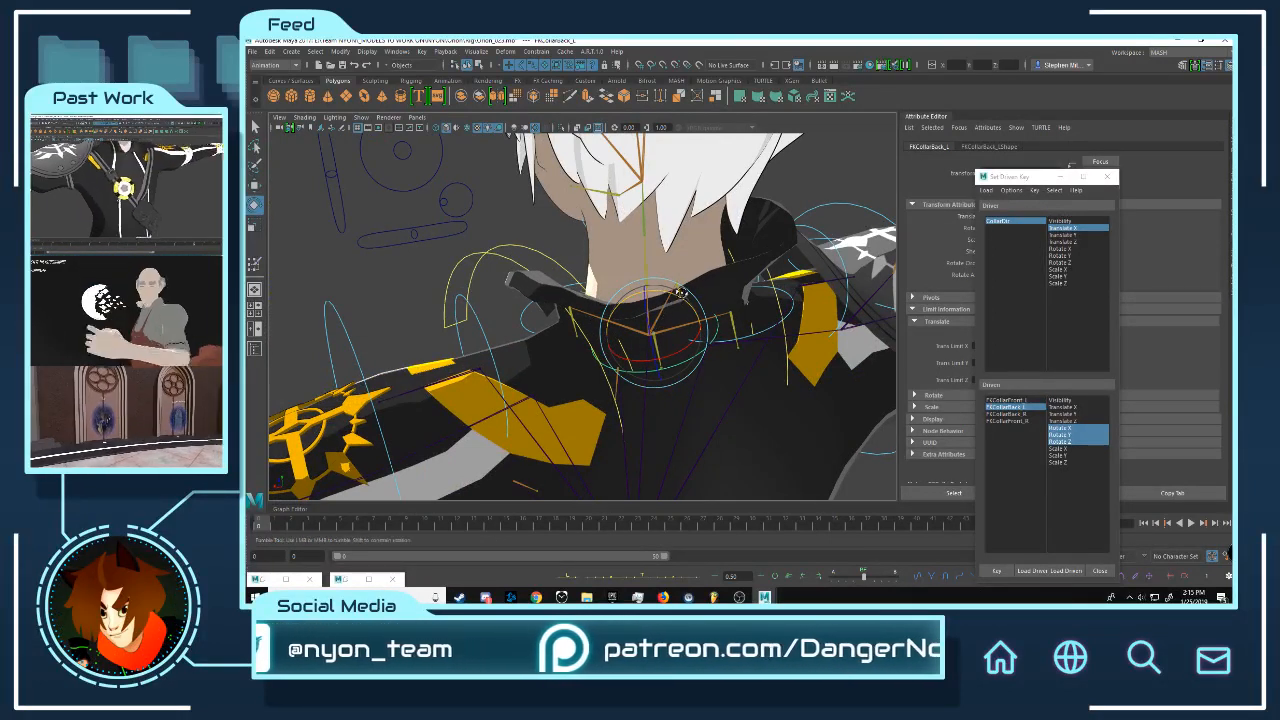
left_click_drag(678, 296, 640, 253, "alt")
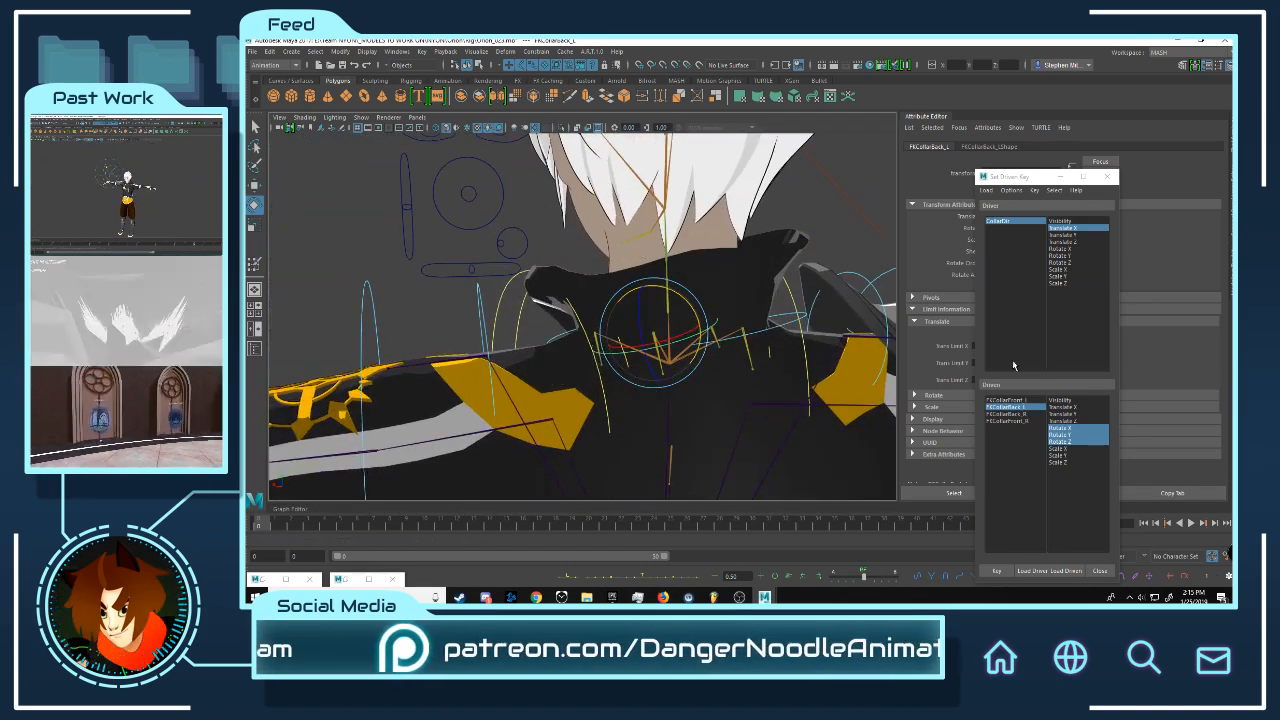
left_click(1001, 574)
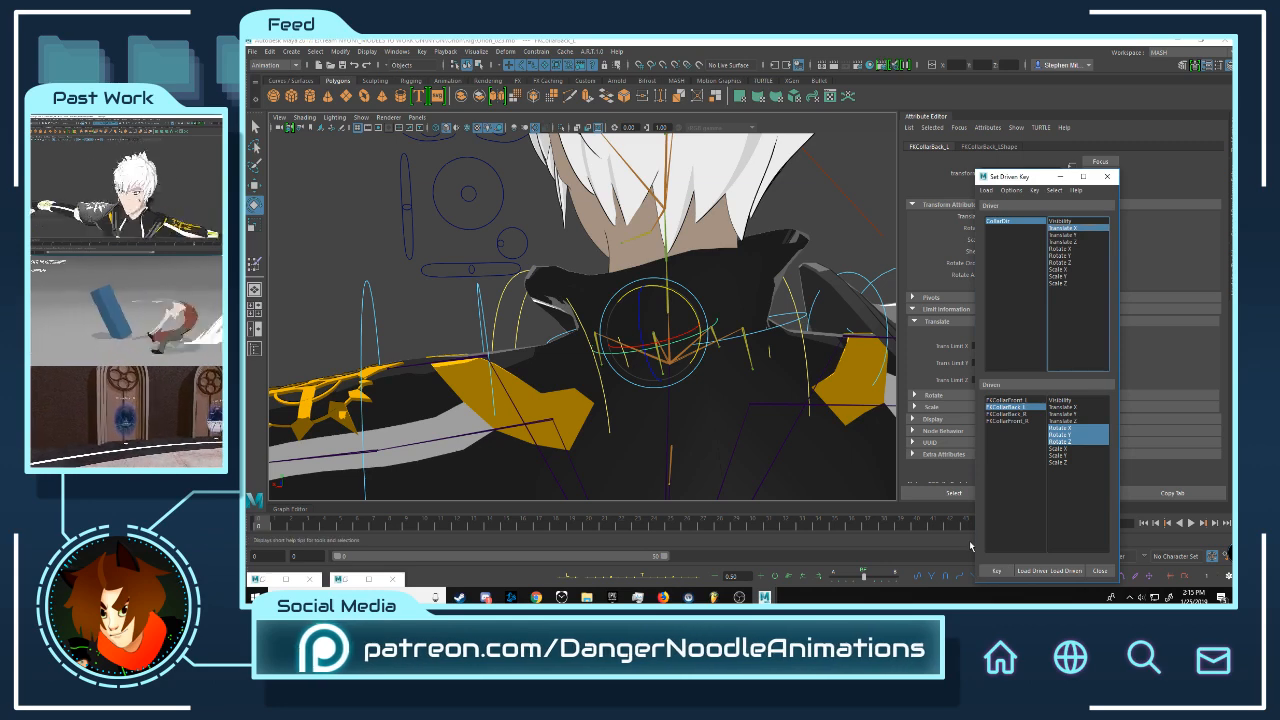
- Select CollarDir again and move it to the negative X edge of its circle
left_click_drag(579, 227, 640, 285, "alt")
left_click(788, 273)
key("w")
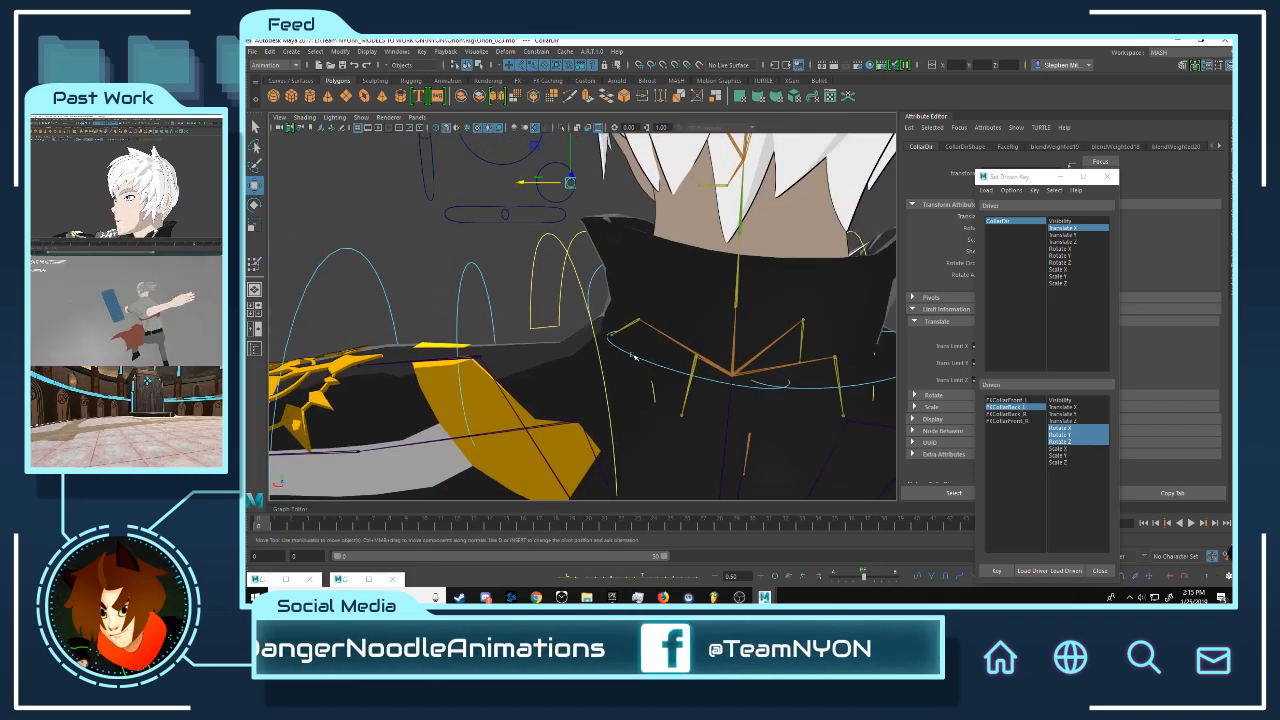
- Rotate FKCollarBack_L to pose the collar back for negative X, and set the driven key on its rotations
left_click(632, 357)
scroll(768, 286, "down", 2)
key("e")
left_click_drag(707, 323, 683, 374)
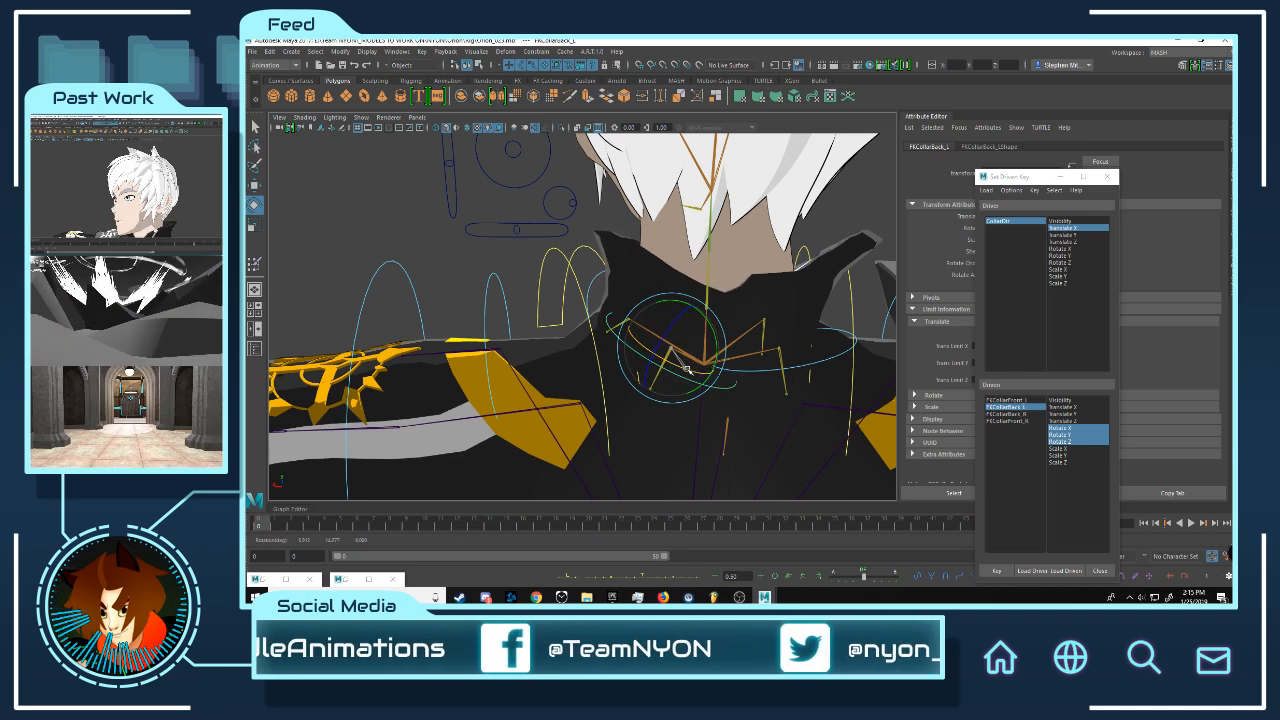
mouse_move(735, 287)
left_mouse_down("alt")
mouse_move(722, 342)
mouse_move(803, 291)
mouse_move(742, 308)
left_mouse_up("alt")
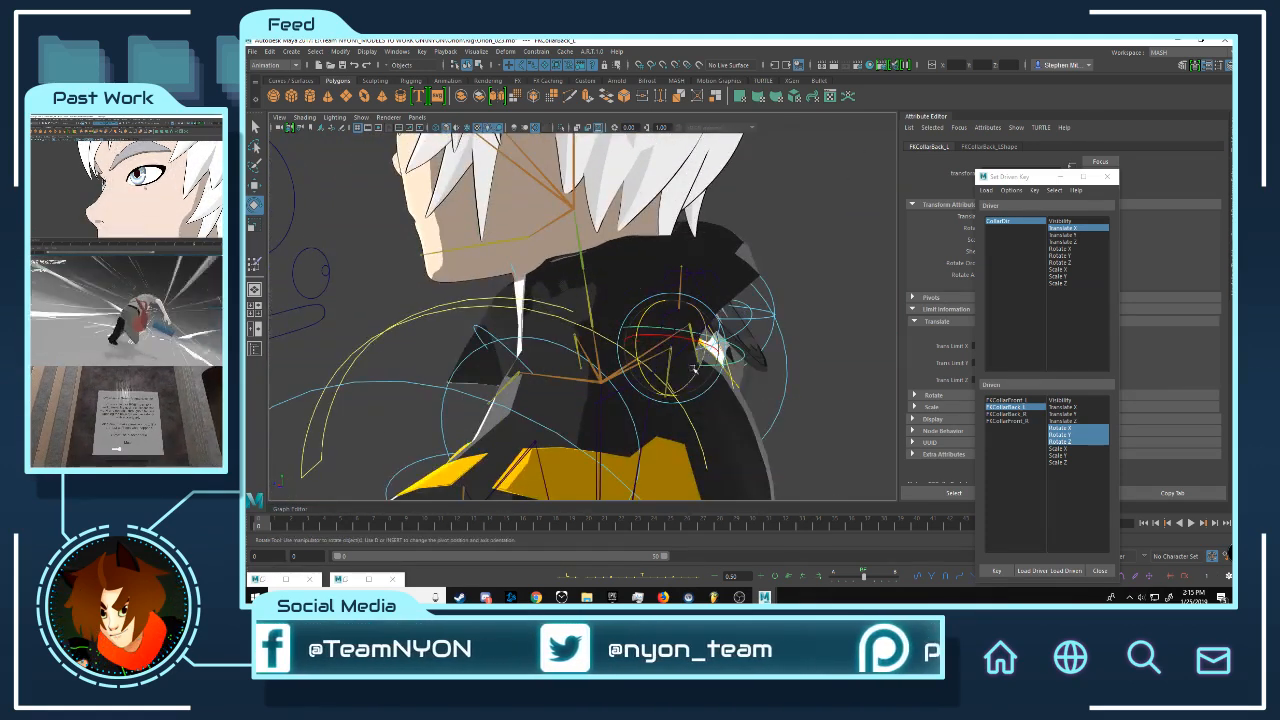
left_click_drag(666, 335, 810, 311)
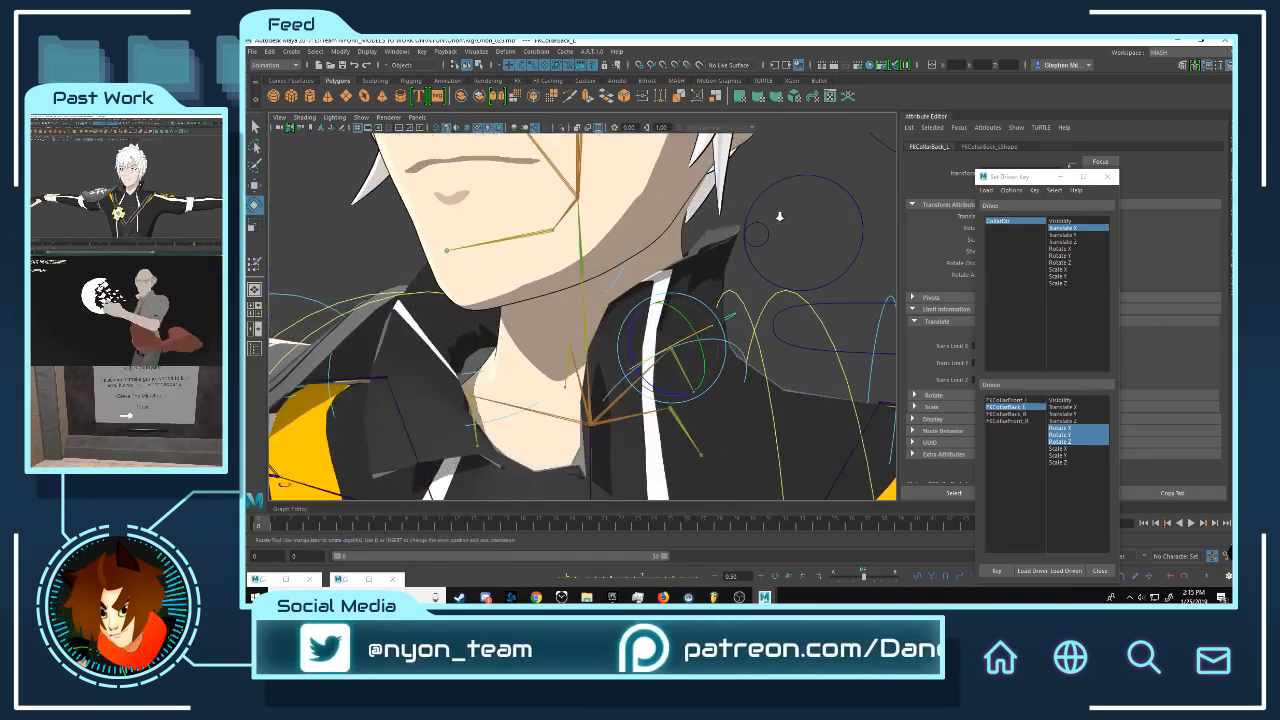
left_click_drag(779, 216, 720, 244, "alt")
left_click(989, 575)
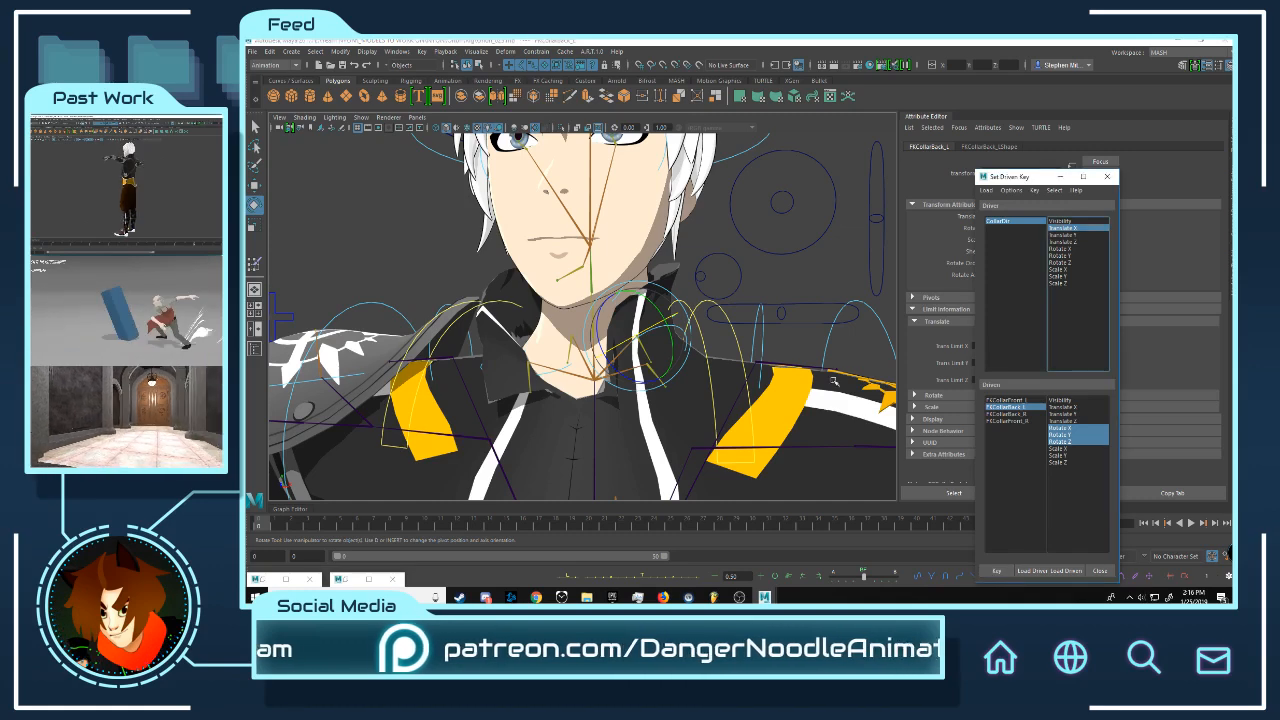
- Choose Translate Y as CollarDir's driver attribute and return CollarDir to neutral with Translate X at 0
left_click_drag(815, 335, 651, 288, "alt")
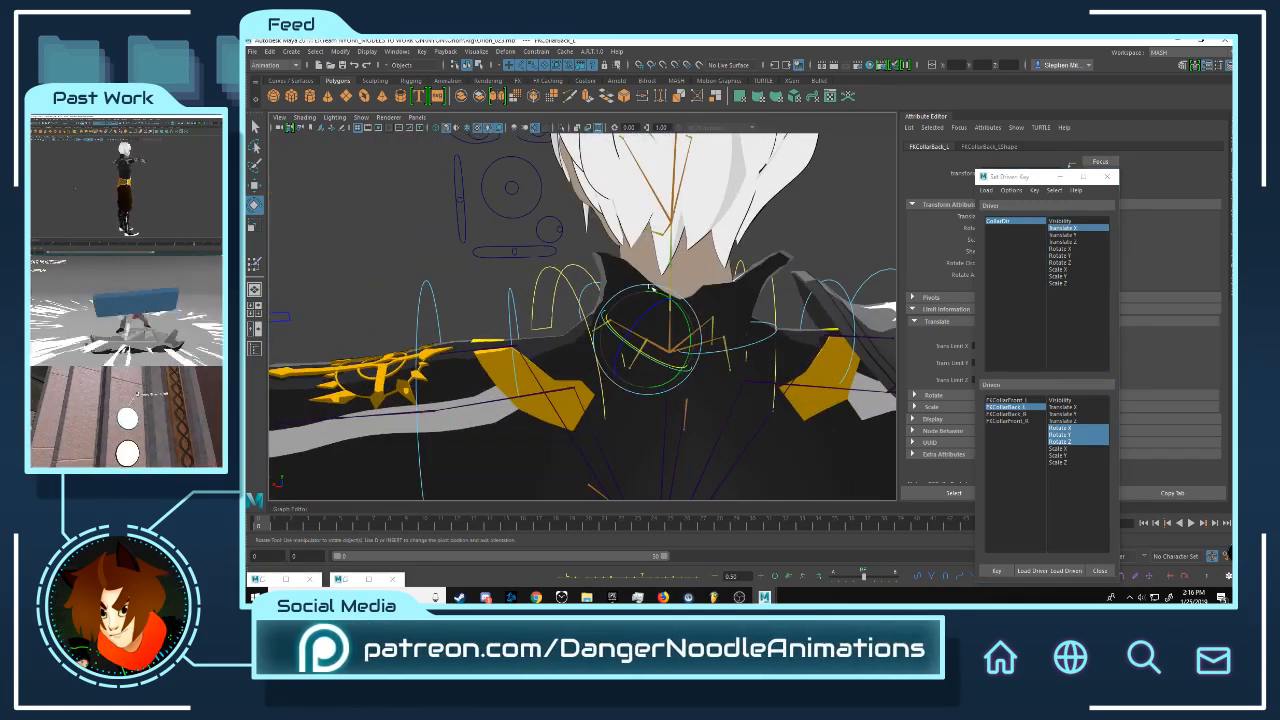
left_click(559, 227)
key("w")
mouse_move(518, 231)
left_mouse_down()
mouse_move(497, 232)
mouse_move(540, 238)
mouse_move(495, 233)
mouse_move(517, 231)
left_mouse_up()
left_click(1072, 235)
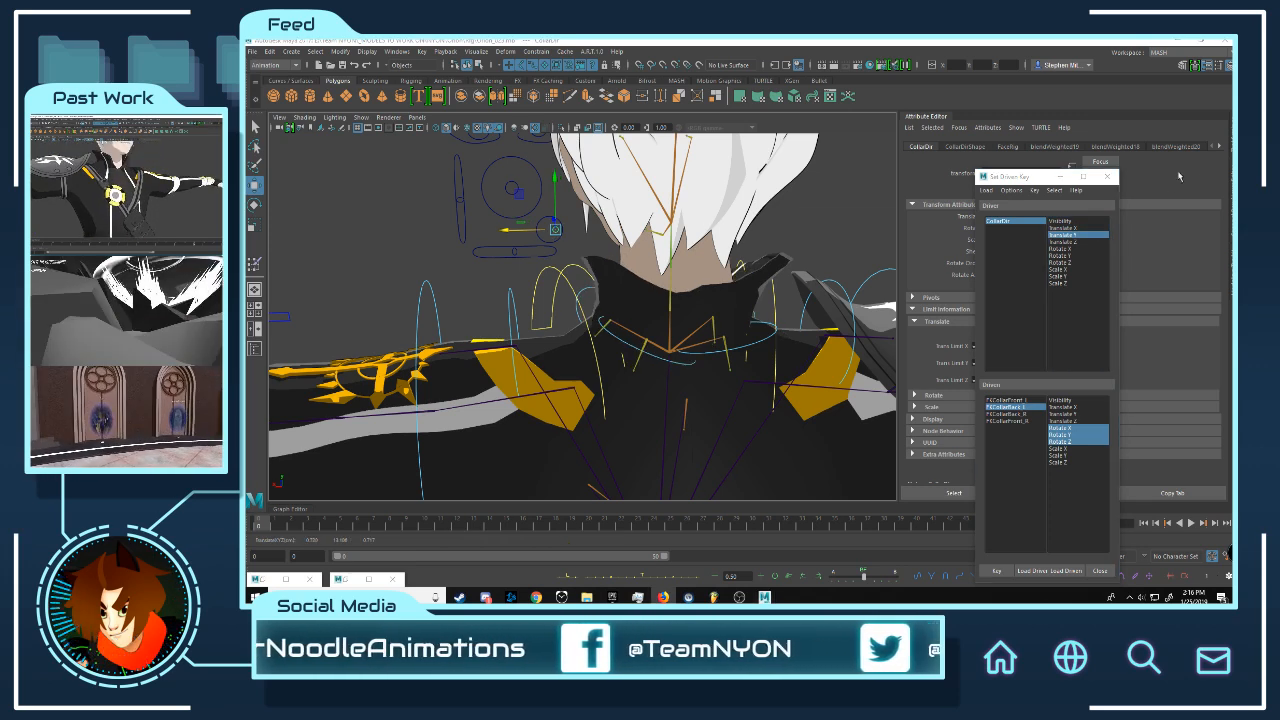
left_click(1229, 65)
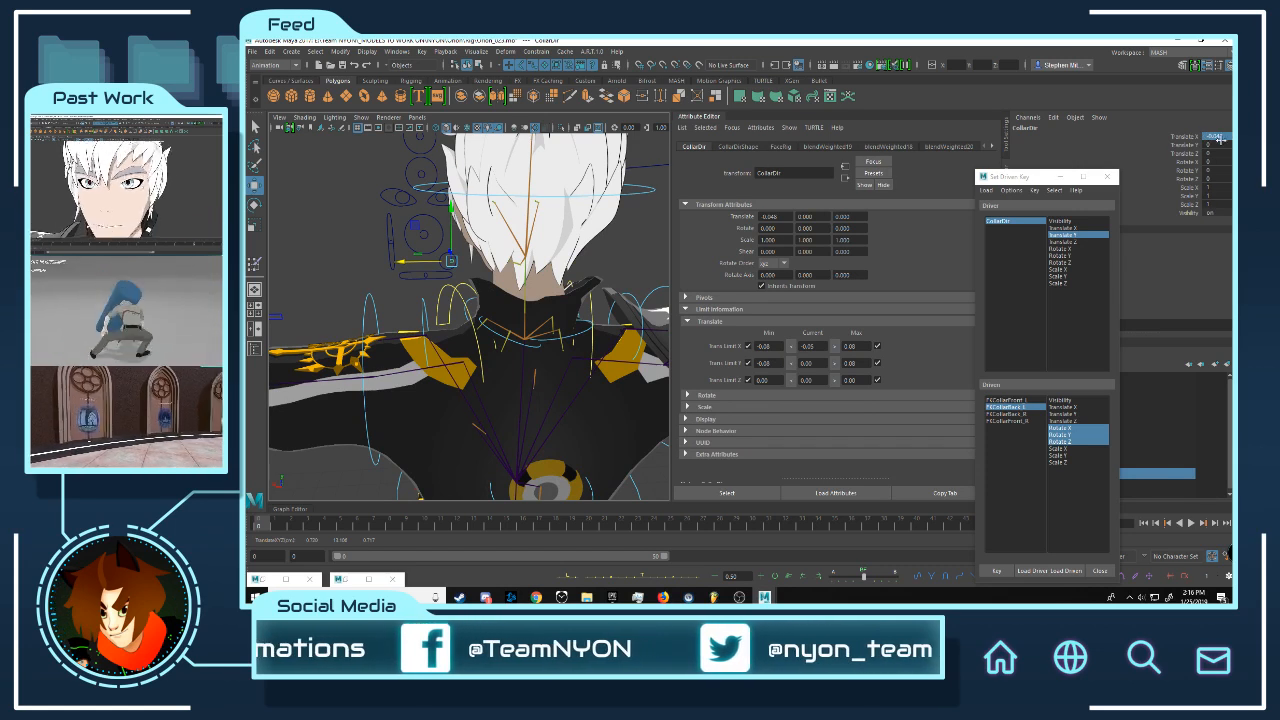
key("Return")
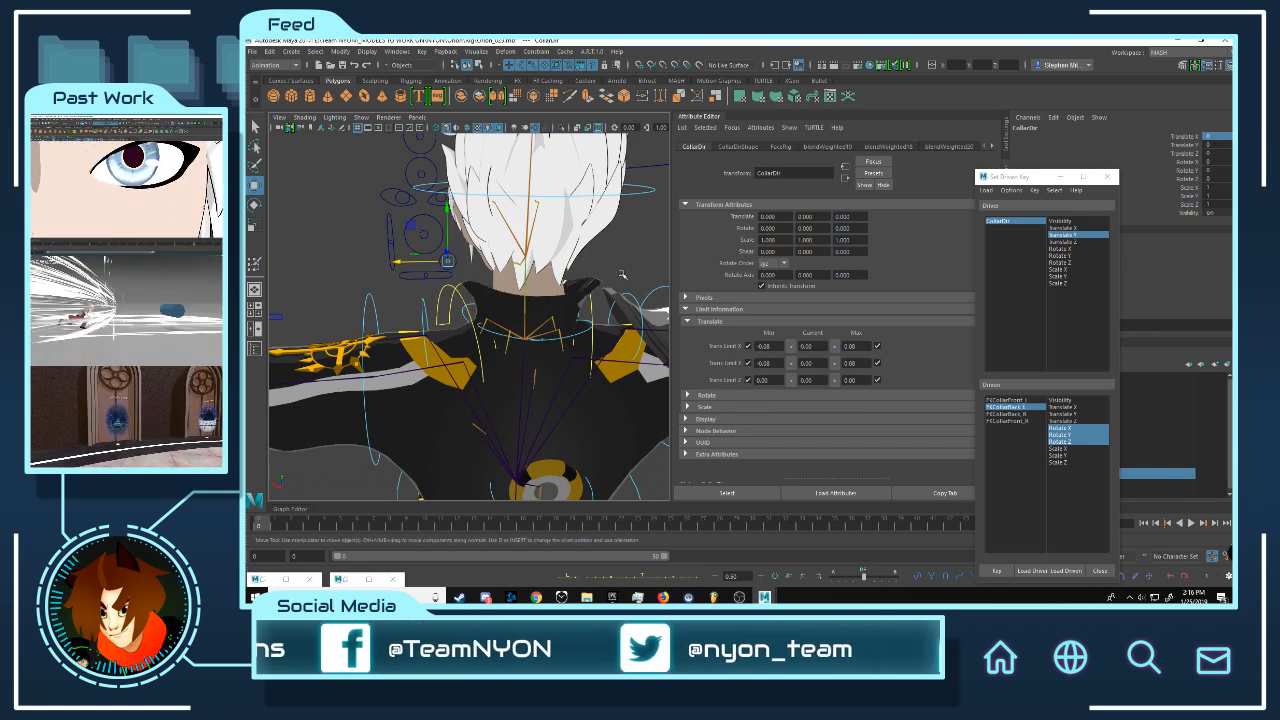
- Key FKCollarBack_L's Rotate X, Y and Z against CollarDir's Translate Y at the neutral position
left_click(1073, 235)
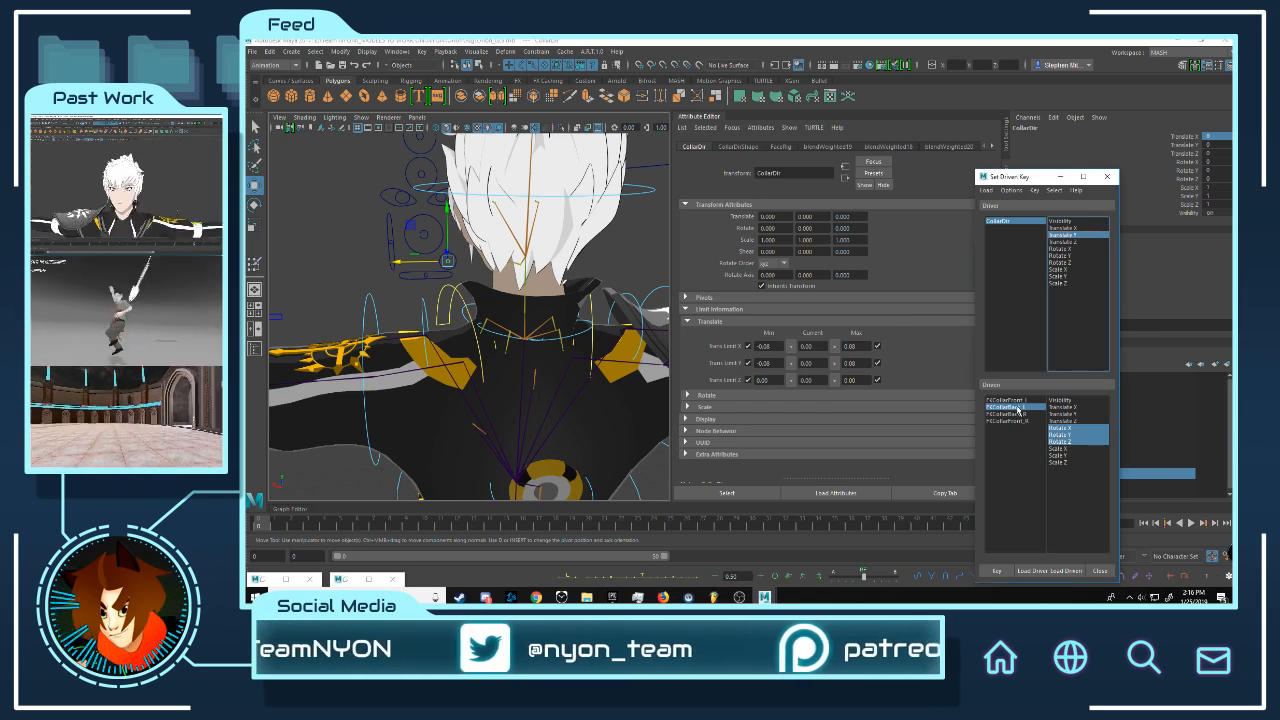
left_click(1018, 409)
left_click(998, 571)
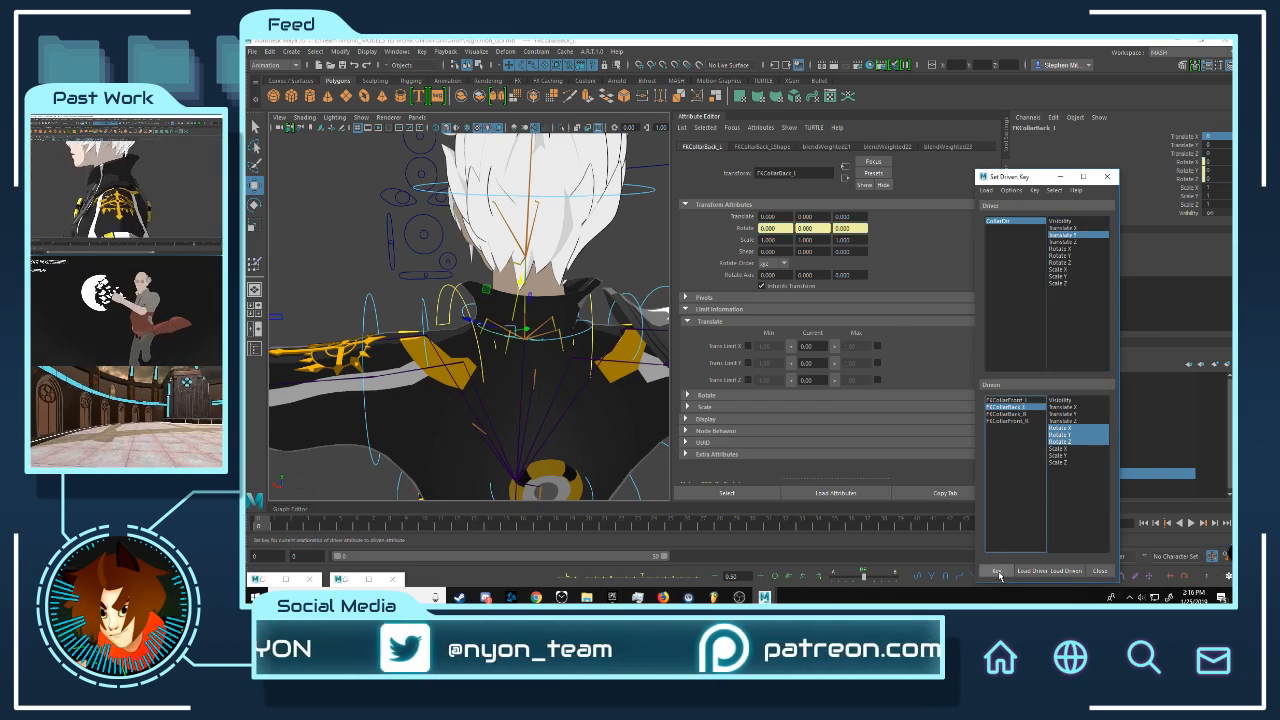
- Select CollarDir and move it to the negative Y edge of its circle
left_click(449, 262)
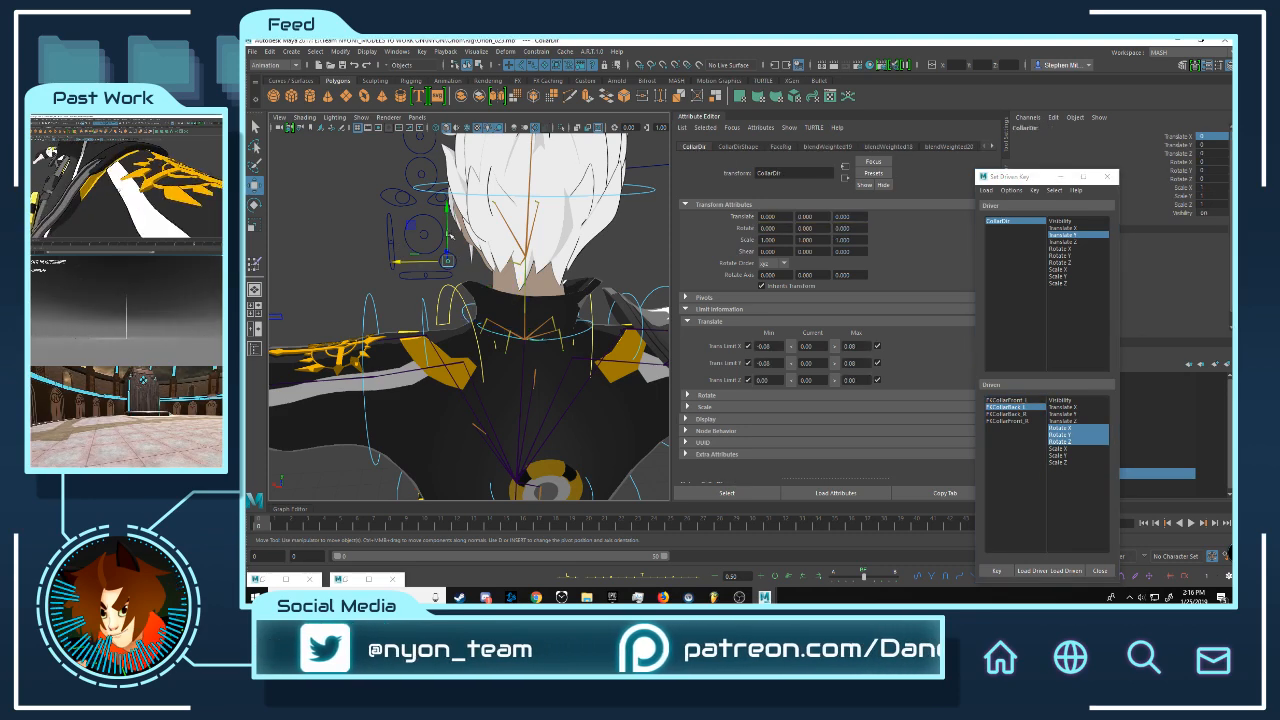
left_click_drag(449, 206, 480, 255)
middle_click_drag(570, 252, 615, 280, "alt")
scroll(615, 280, "up", 5)
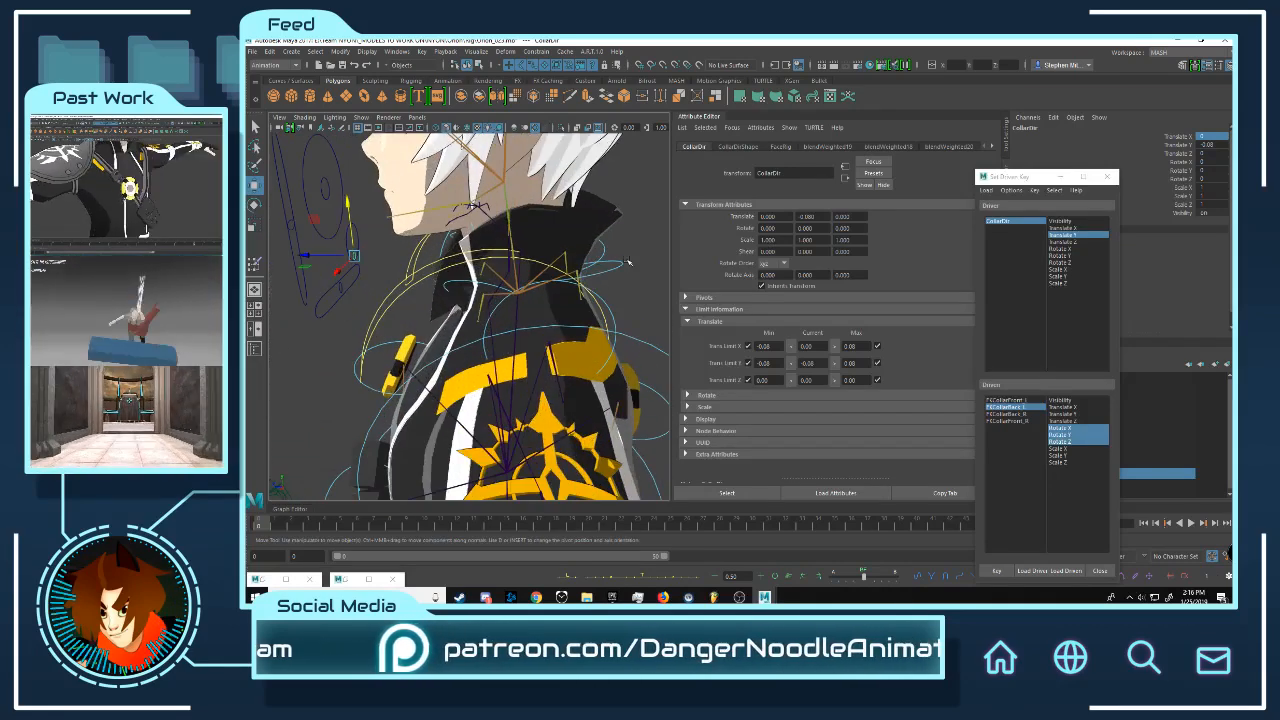
- Rotate FKCollarBack_L to pose the collar back for negative Y, and set the driven key on its rotations
left_click(628, 261)
left_click(706, 116)
left_click_drag(757, 200, 684, 216, "alt")
key("e")
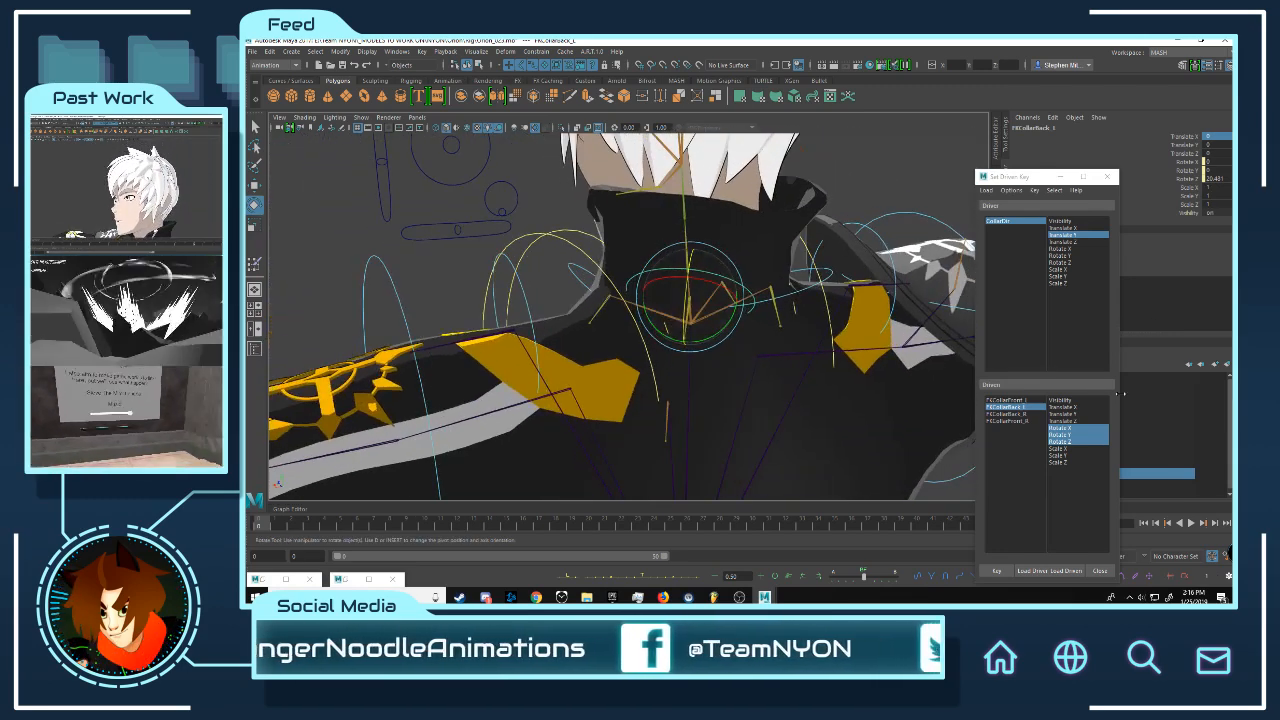
left_click(1000, 573)
- Reselect CollarDir and move it to the positive Y edge of its circle
left_click(503, 208)
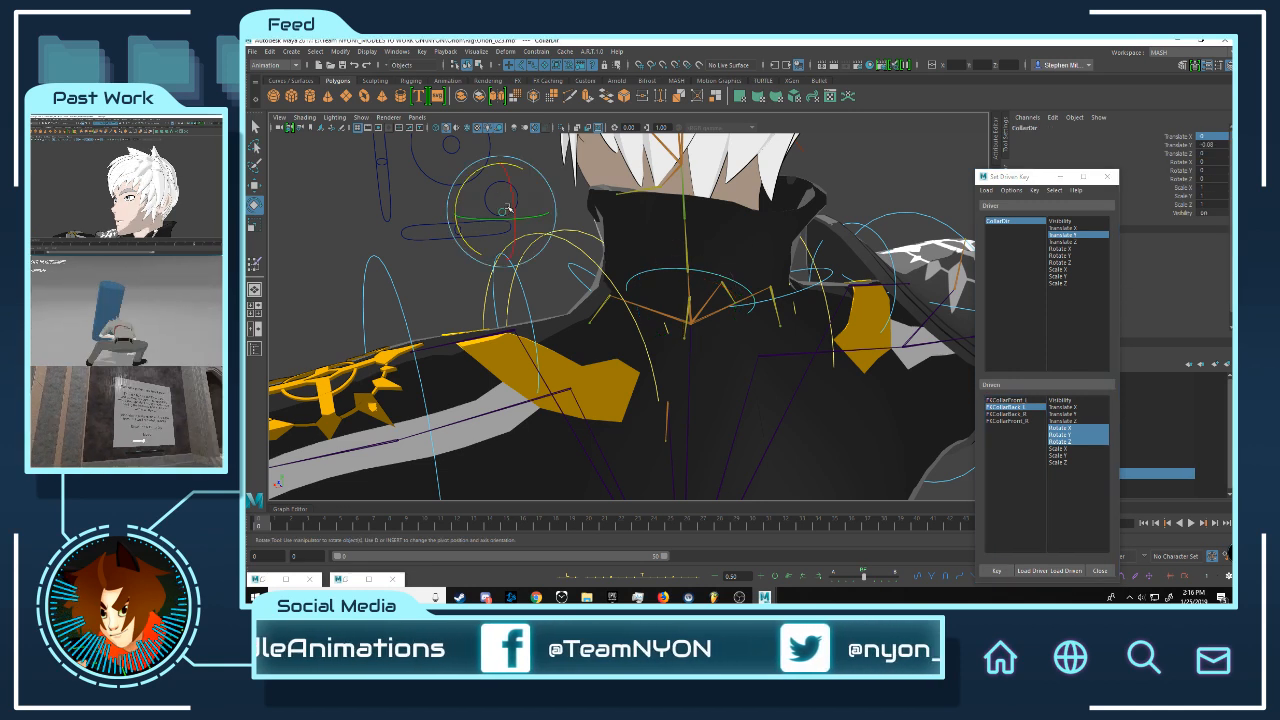
key("w")
left_click_drag(503, 171, 502, 149)
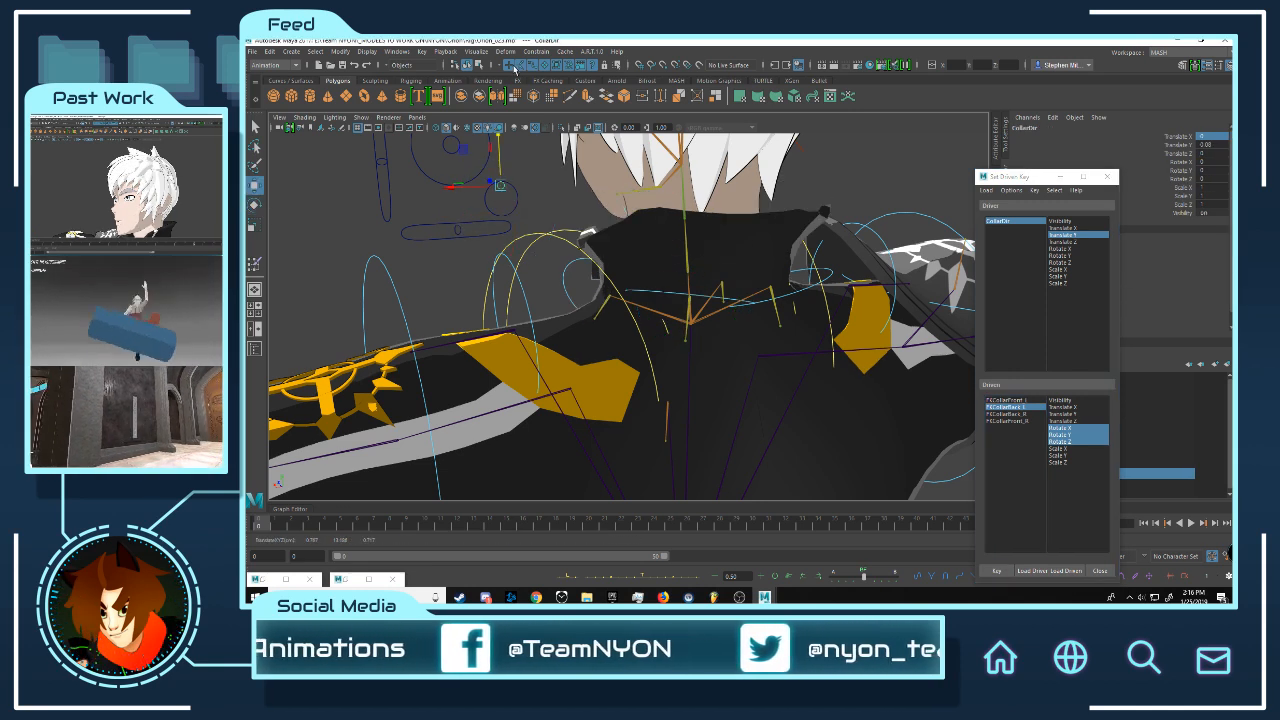
- Rotate FKCollarBack_L to pose the collar back for positive Y, and key its rotations against CollarDir's Translate Y
left_click(667, 290)
left_click_drag(682, 282, 800, 268, "alt")
key("e")
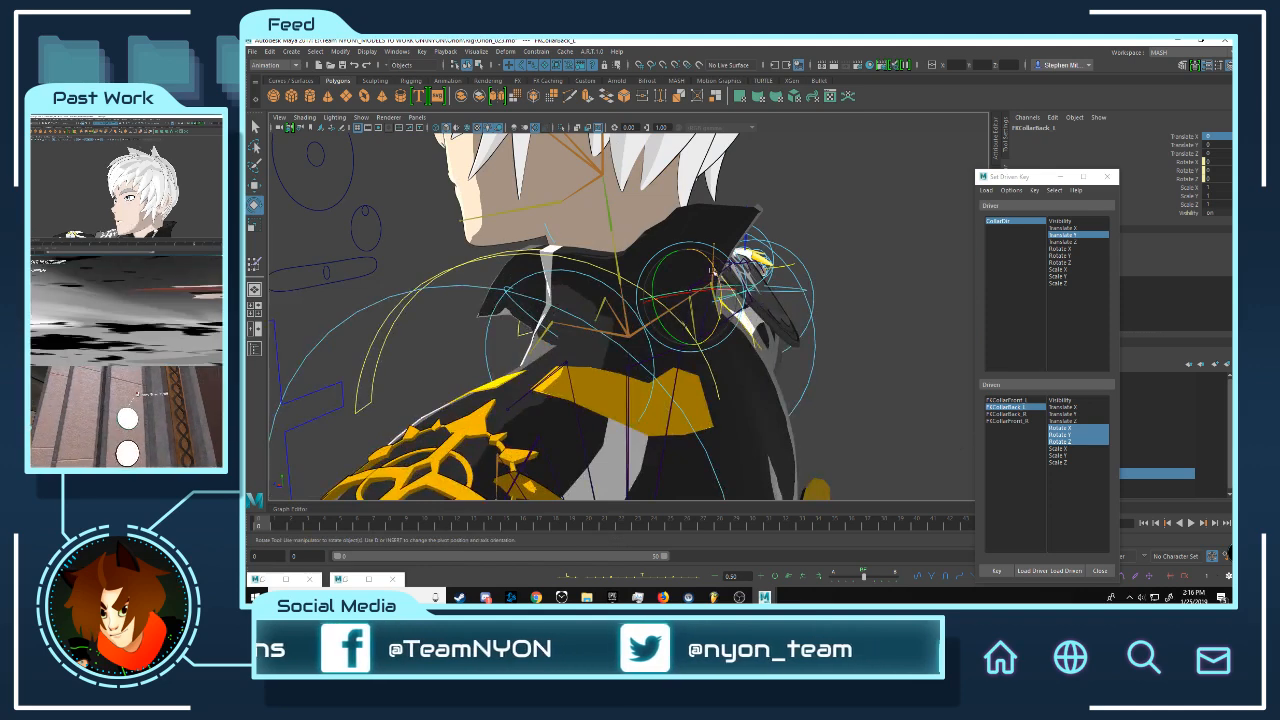
mouse_move(714, 272)
left_mouse_down()
mouse_move(690, 260)
mouse_move(684, 298)
mouse_move(723, 314)
mouse_move(622, 250)
mouse_move(696, 264)
left_mouse_up()
left_click(683, 287)
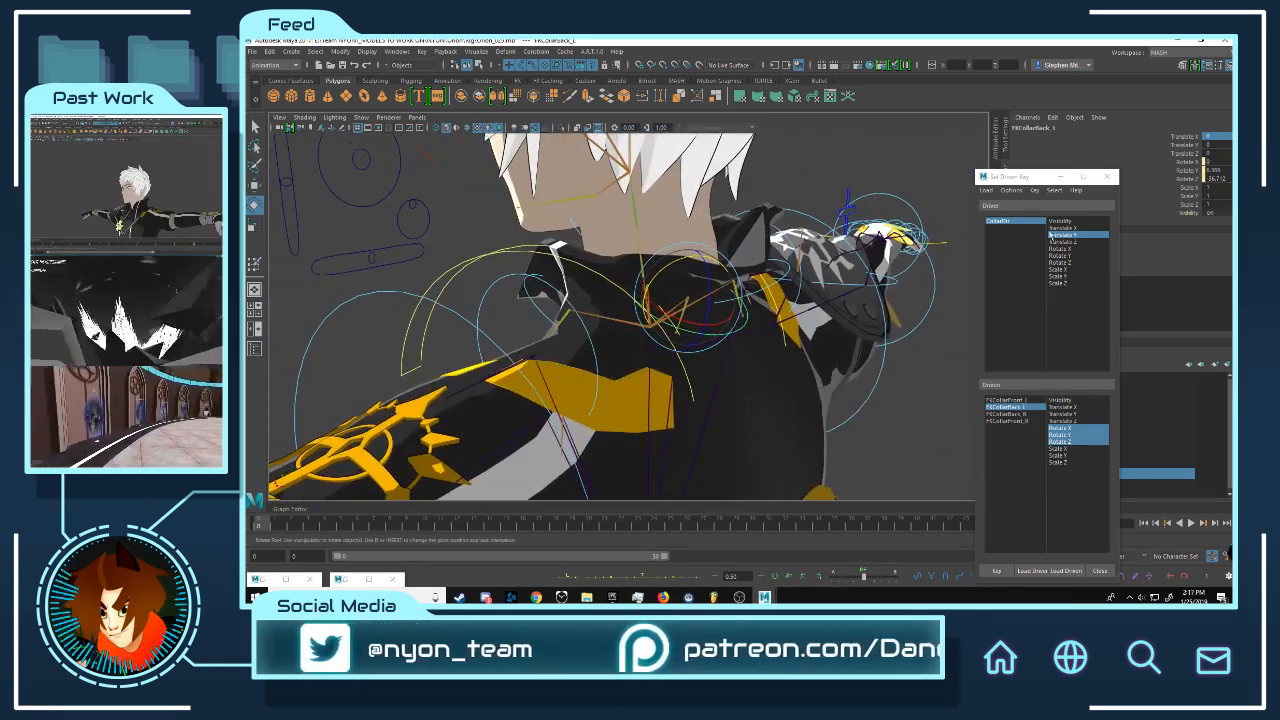
left_click(997, 574)
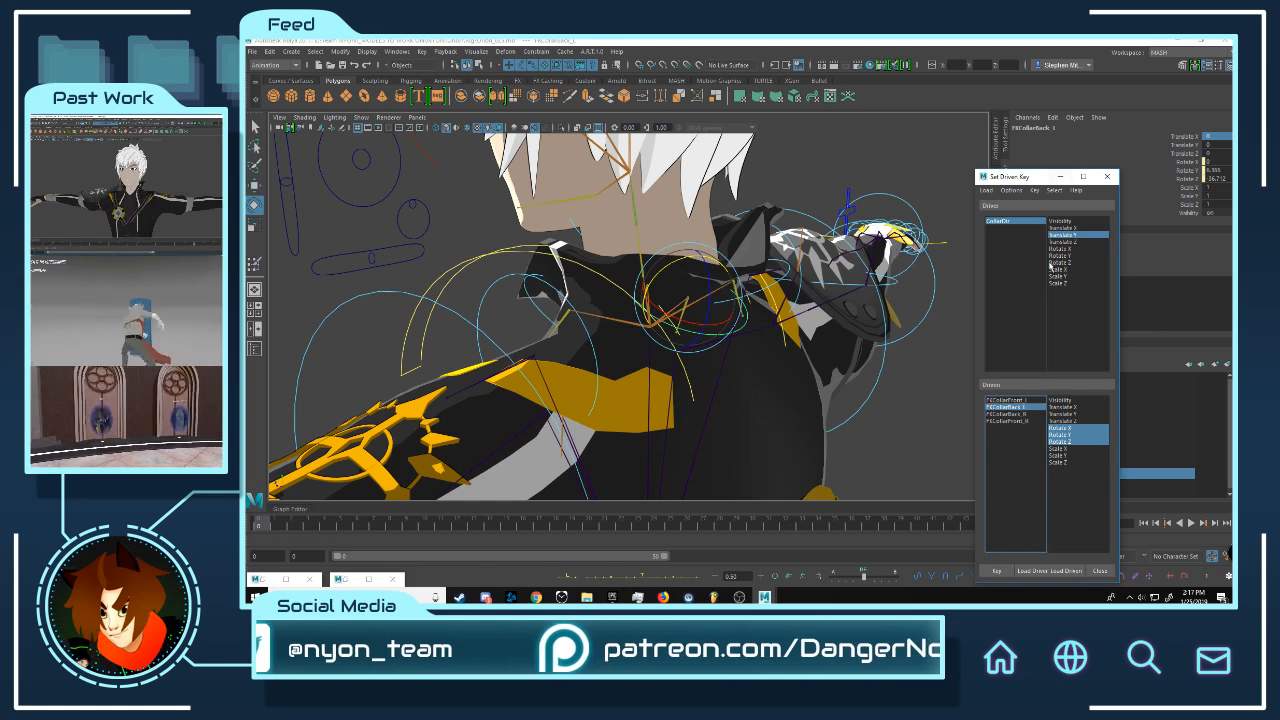
left_click(996, 572)
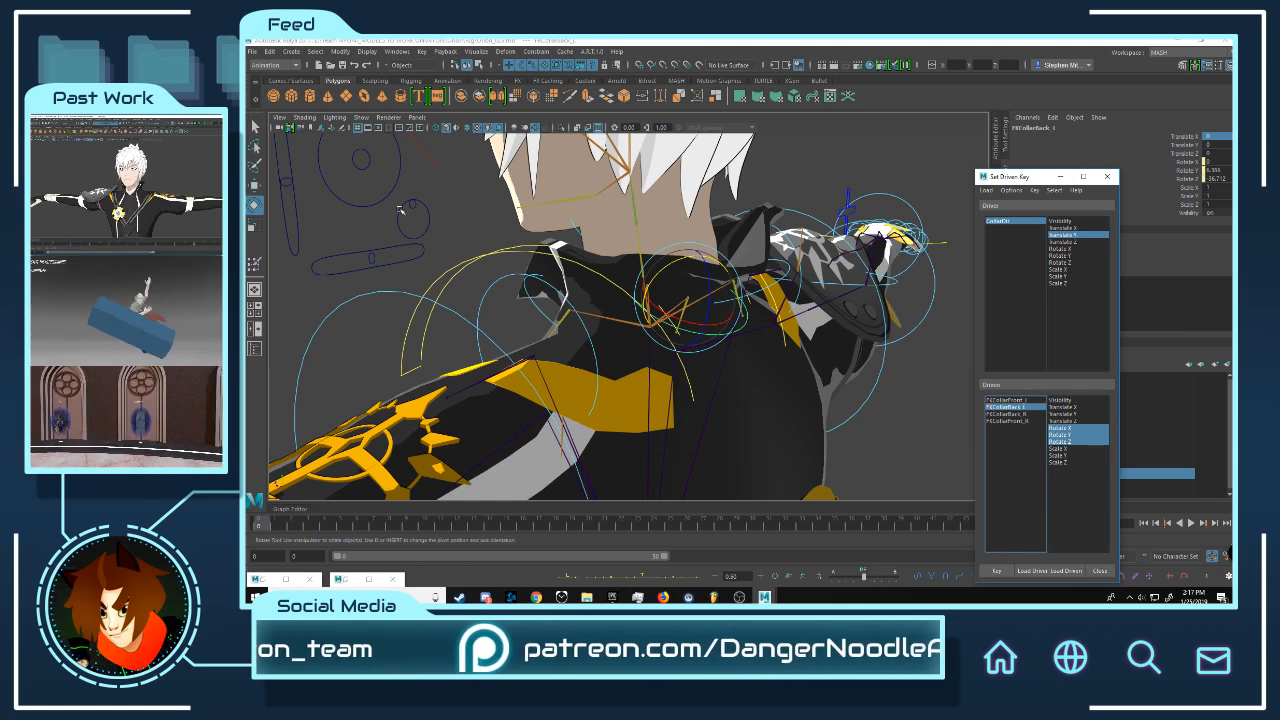
- Move CollarDir to test the left back collar's motion from the front, and reset its Translate Y to 0
left_click(449, 206)
key("w")
left_click_drag(449, 206, 416, 163)
left_click_drag(416, 163, 452, 216, "alt")
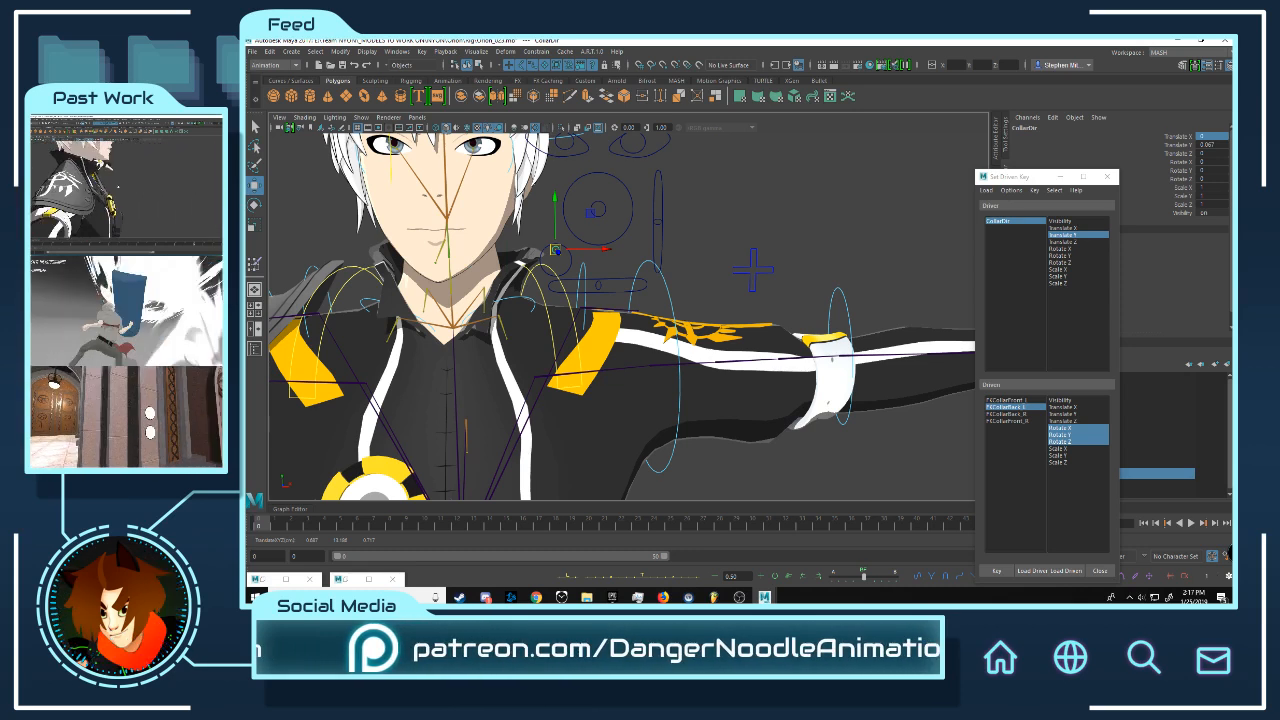
middle_click_drag(621, 316, 696, 360, "alt")
left_click(633, 290)
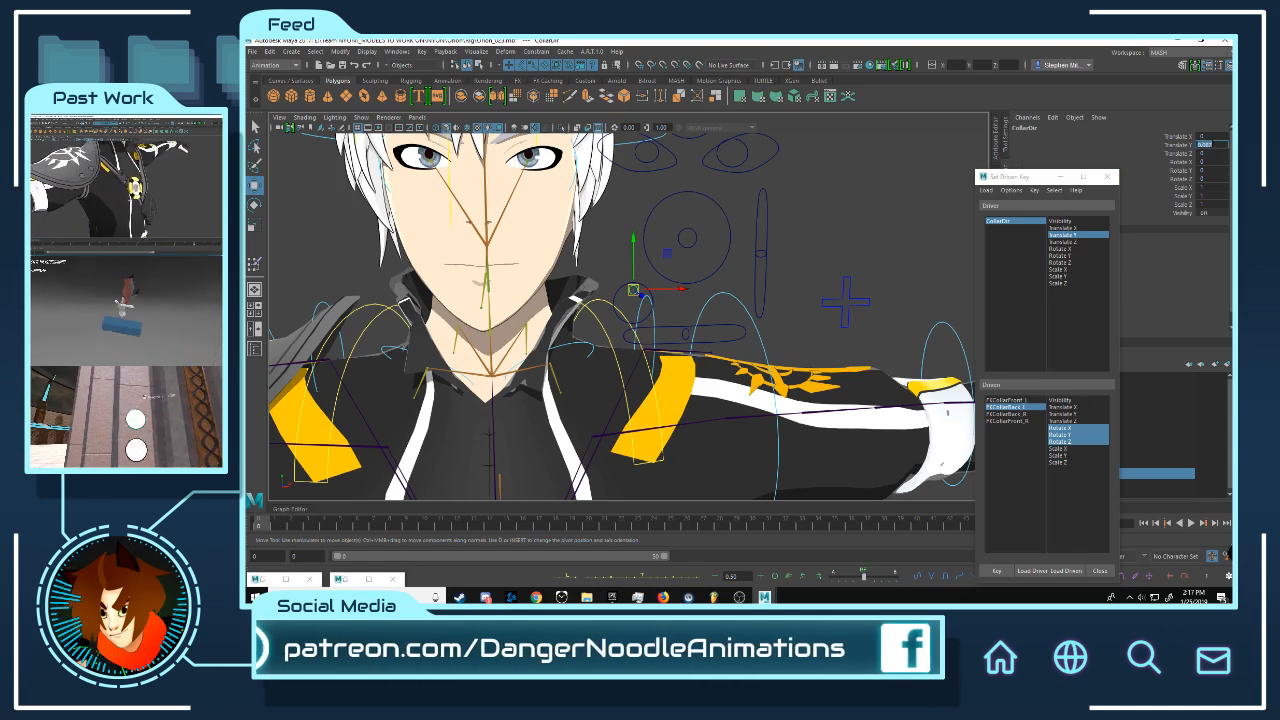
type("0")
key("Return")
- Move CollarDir around inside its circle to examine the collar deformation in several directions, undoing the test moves
mouse_move(634, 304)
left_mouse_down()
mouse_move(606, 300)
mouse_move(650, 322)
mouse_move(592, 276)
mouse_move(562, 386)
mouse_move(650, 405)
mouse_move(620, 300)
left_mouse_up()
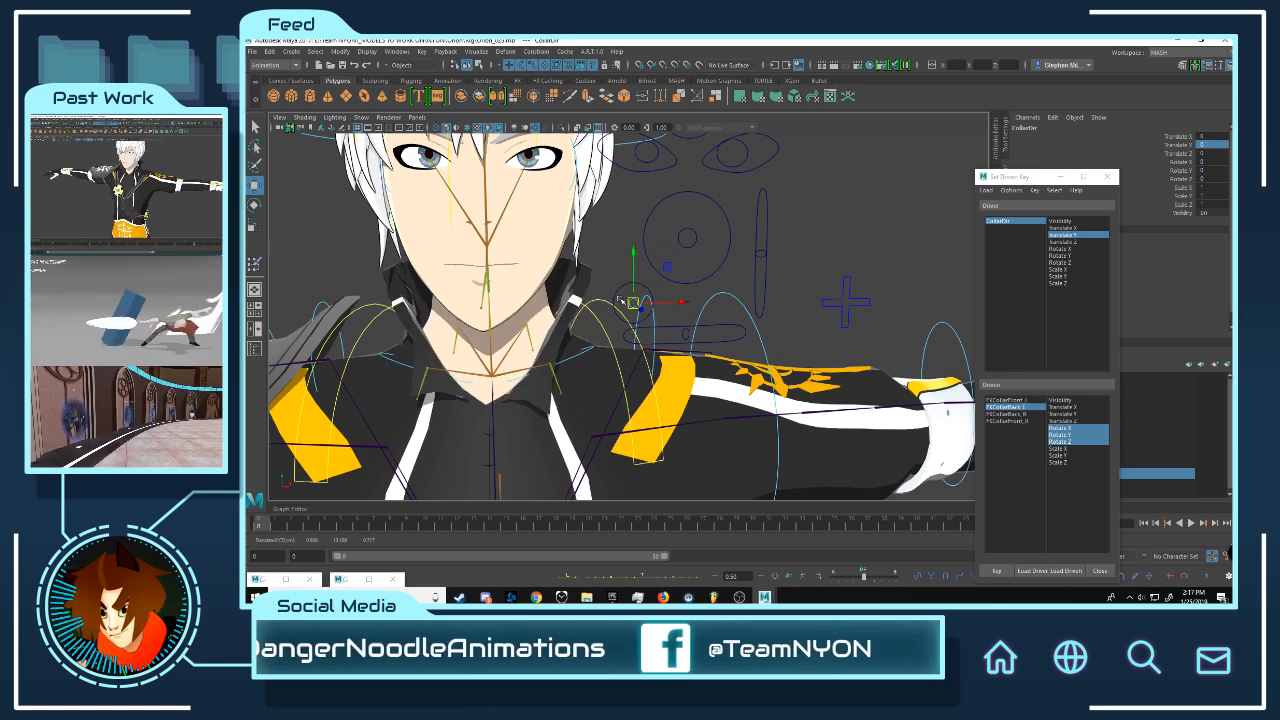
mouse_move(746, 279)
left_mouse_down("alt")
mouse_move(622, 264)
mouse_move(738, 263)
mouse_move(767, 286)
mouse_move(760, 273)
left_mouse_up("alt")
left_click_drag(645, 300, 690, 280, "alt")
key("ctrl+z")
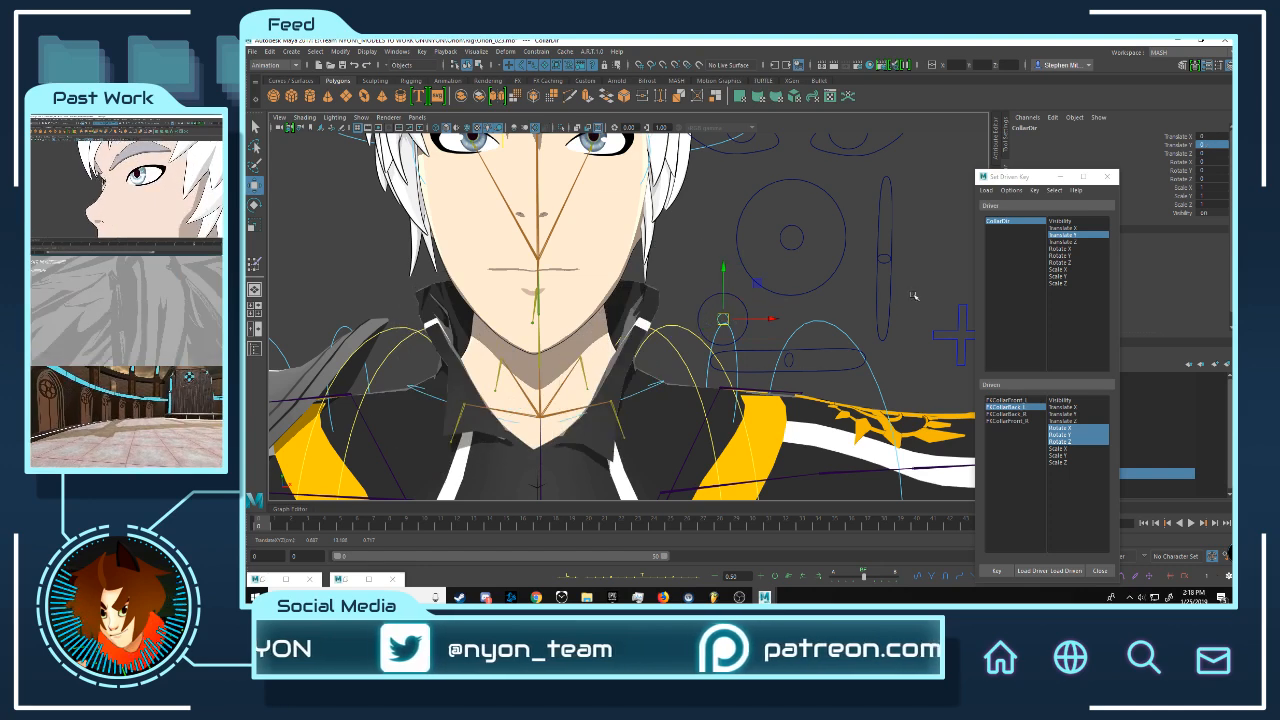
left_click_drag(902, 296, 711, 371, "alt")
right_click_drag(711, 371, 757, 371, "alt")
mouse_move(757, 371)
left_mouse_down("alt")
mouse_move(789, 366)
mouse_move(749, 357)
left_mouse_up("alt")
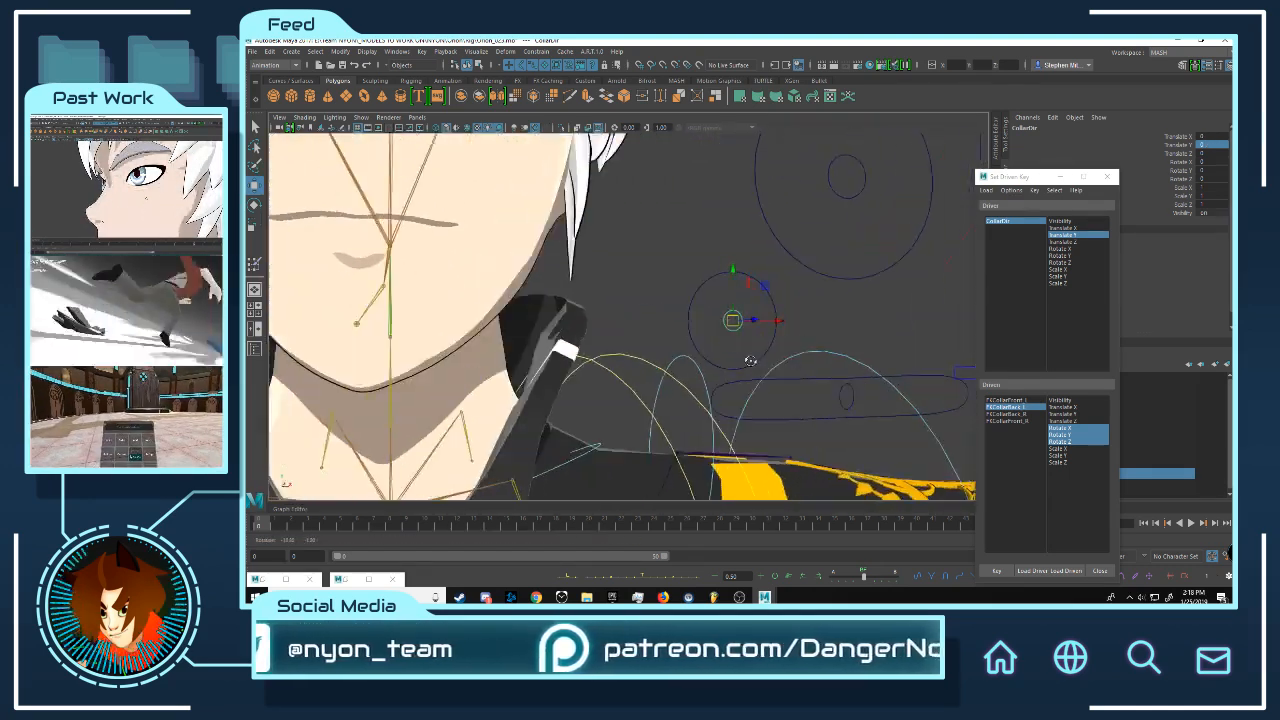
right_click_drag(749, 357, 631, 357, "alt")
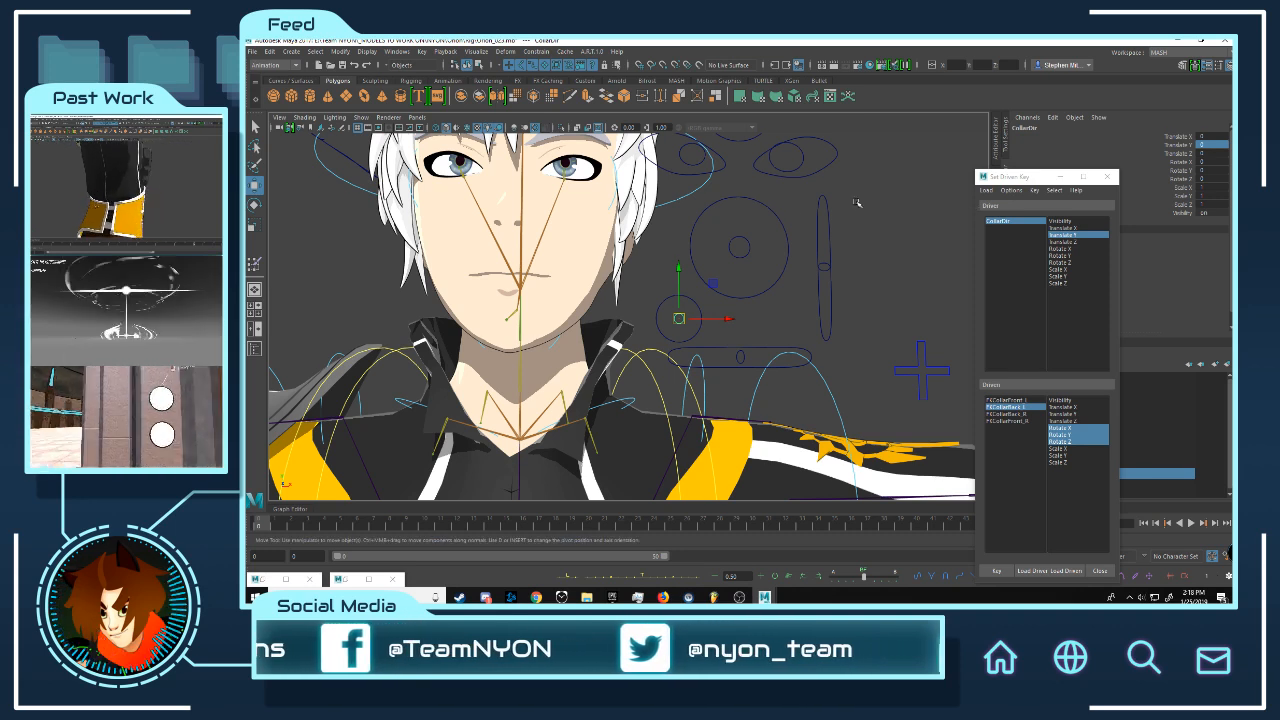
left_click_drag(763, 251, 748, 262, "alt")
left_click_drag(683, 318, 540, 300)
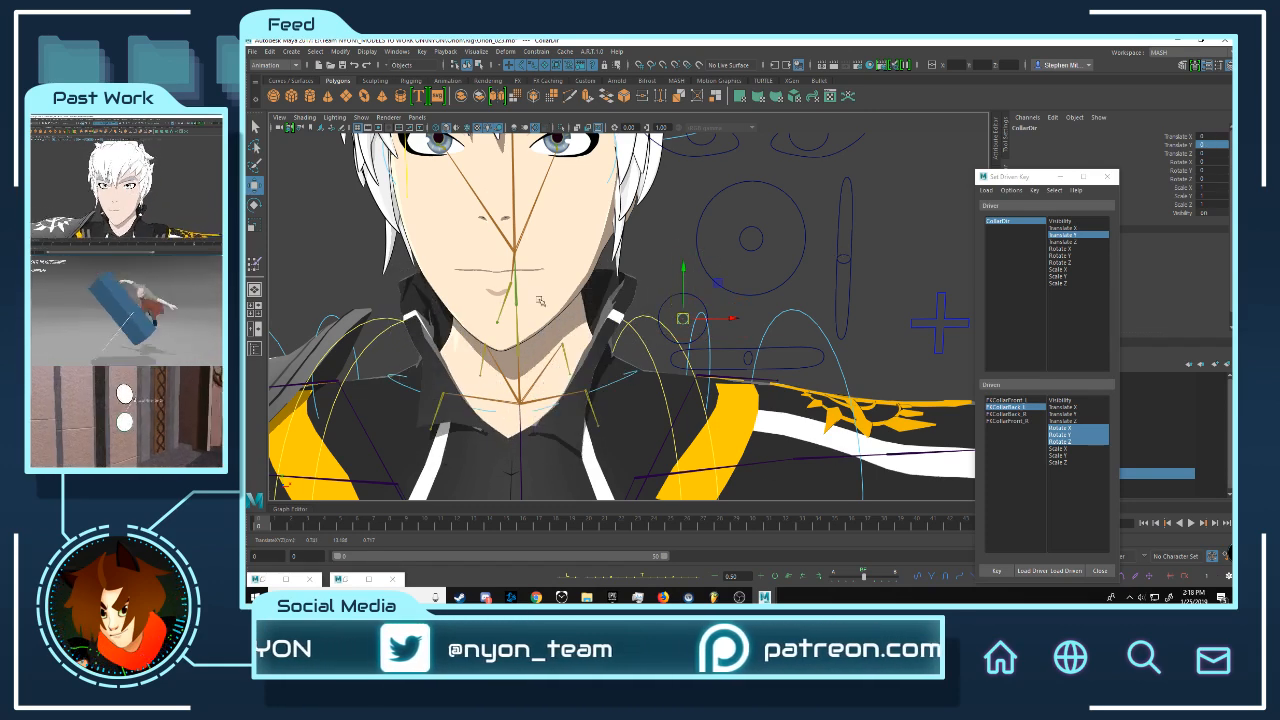
middle_click_drag(625, 308, 705, 267, "alt")
left_click_drag(705, 267, 712, 380, "alt")
key("ctrl+z")
key("ctrl+z")
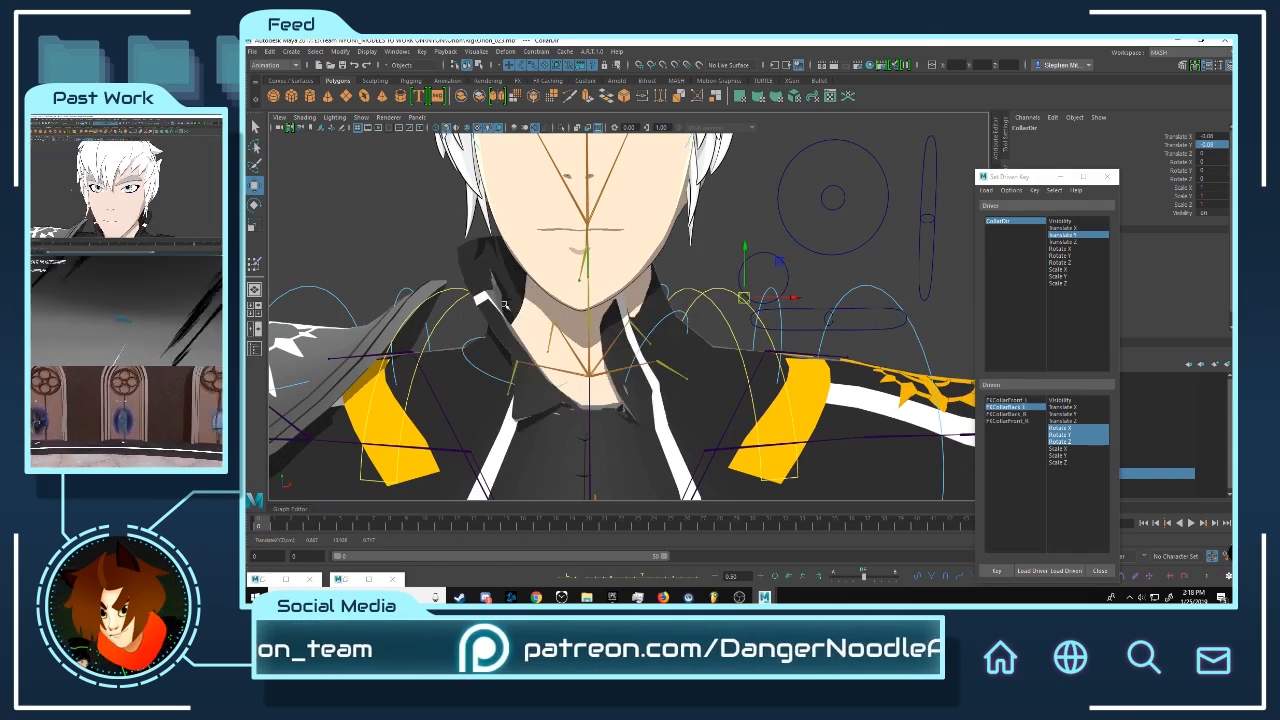
- Choose FKCollarBack_R as driven and Translate X as the driver attribute, and key its rotations with CollarDir at neutral
left_click_drag(545, 322, 702, 285, "alt")
left_click(1008, 413)
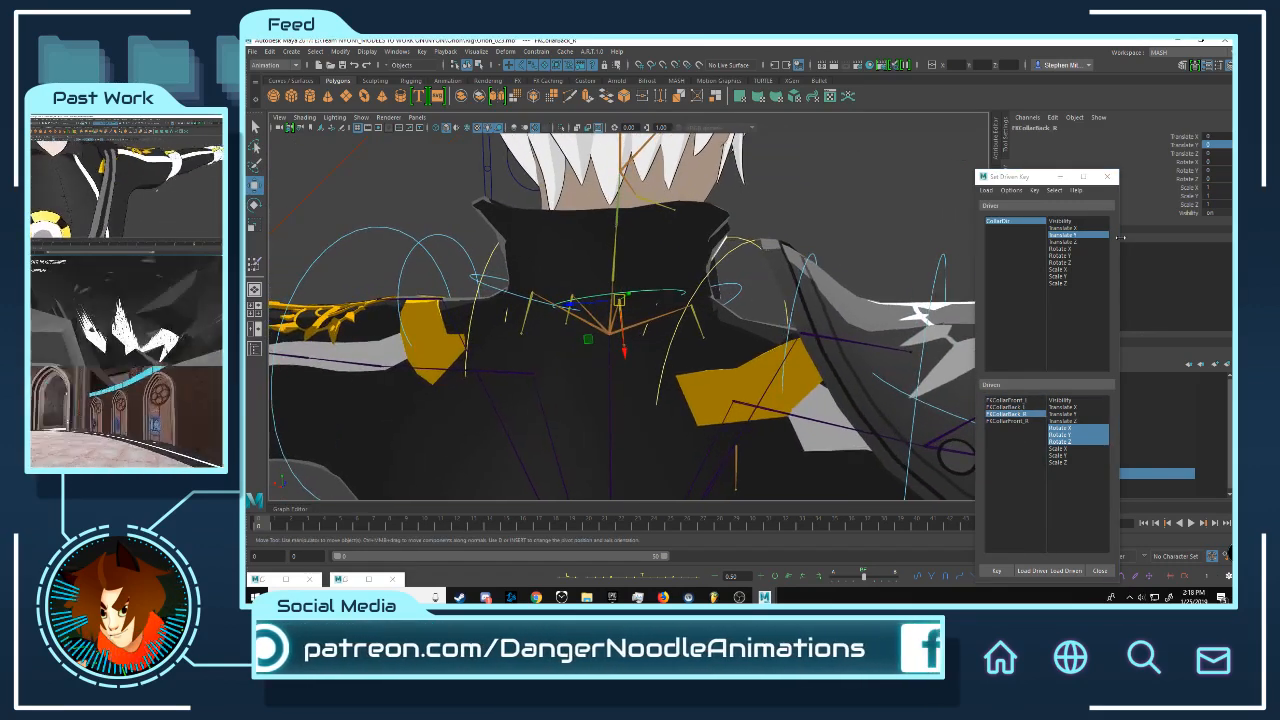
left_click(1065, 229)
left_click_drag(786, 280, 548, 245, "alt")
left_click(914, 224)
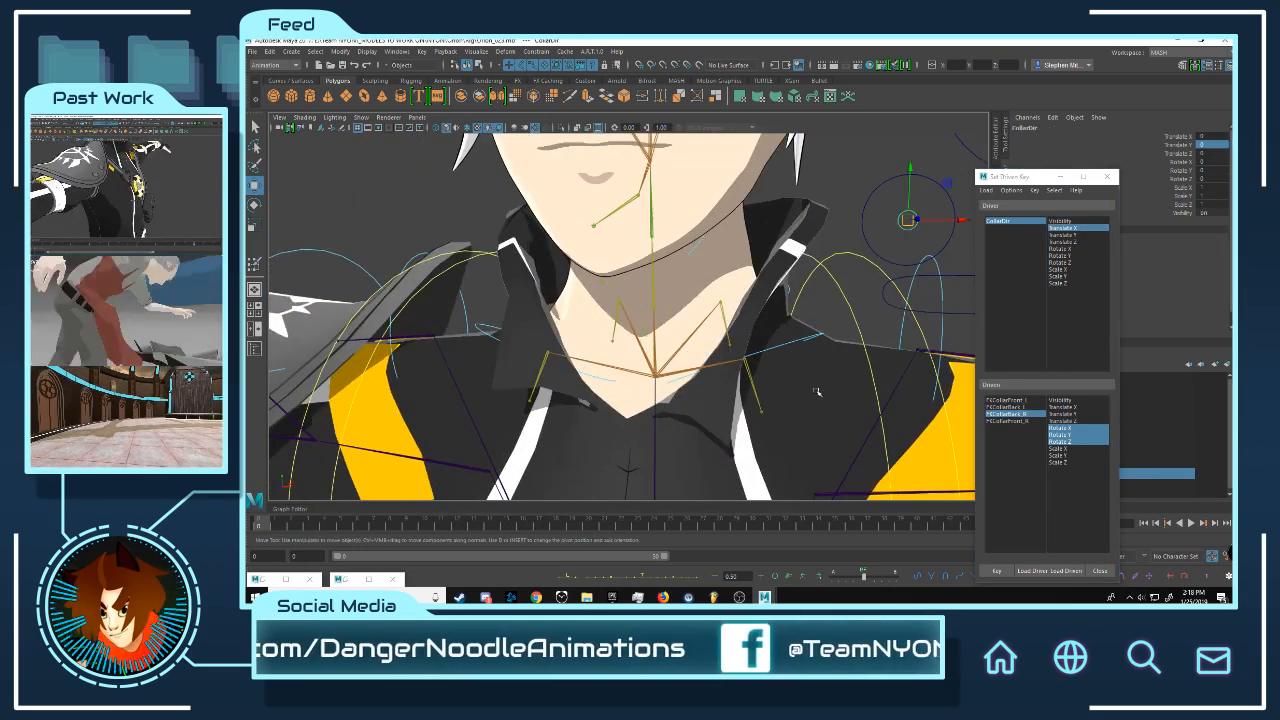
left_click(998, 573)
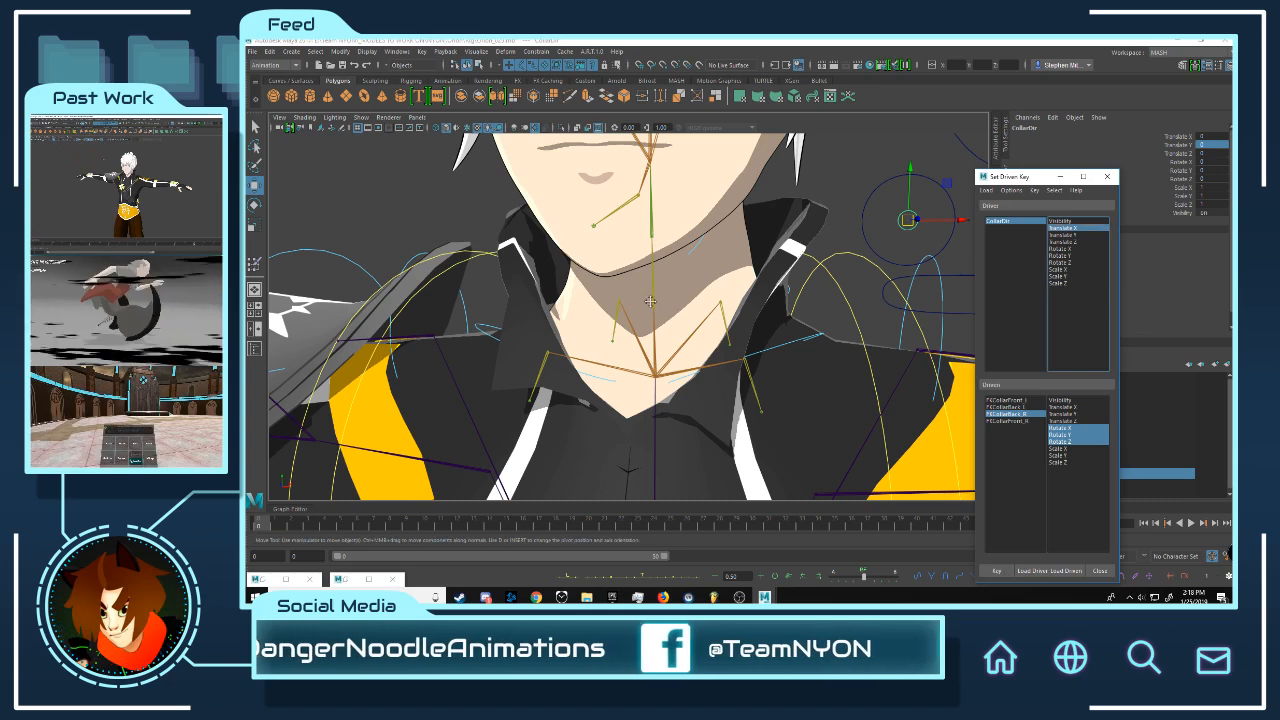
- Rotate FKCollarBack_R to pose the collar back for CollarDir's positive X edge, and set the driven key on its rotations
left_click_drag(715, 306, 822, 230, "alt")
left_click(682, 232)
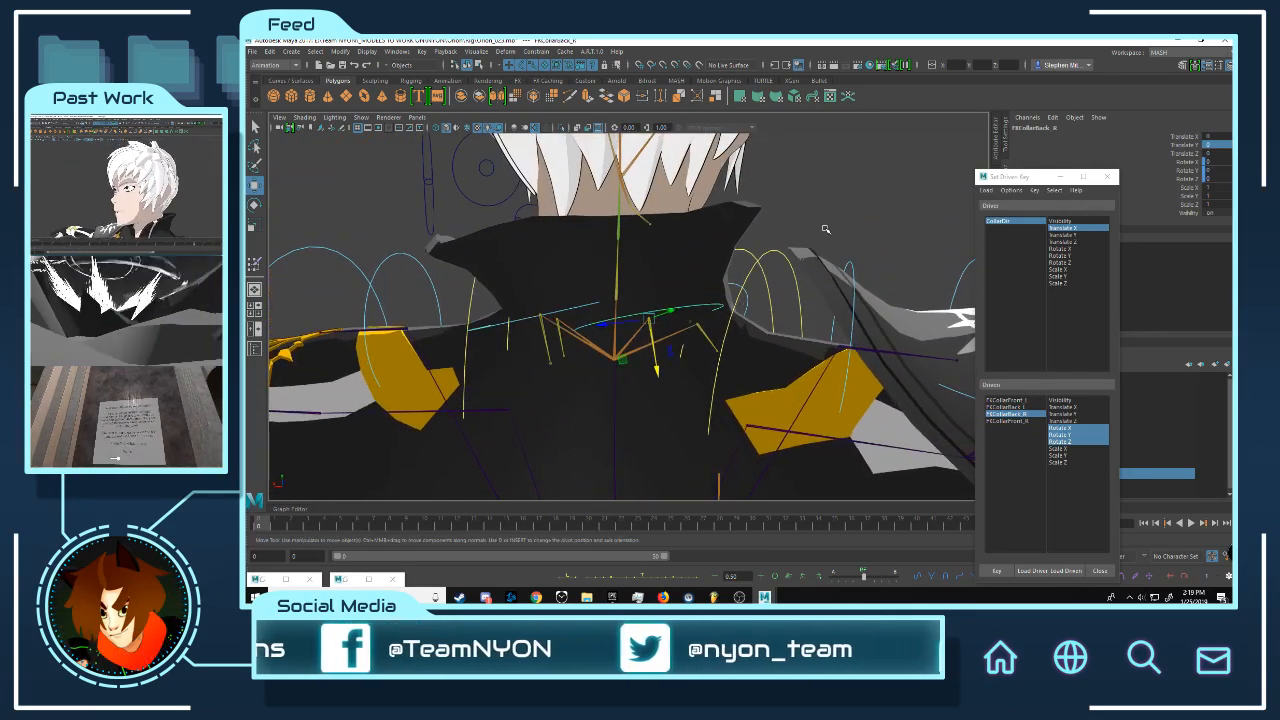
key("e")
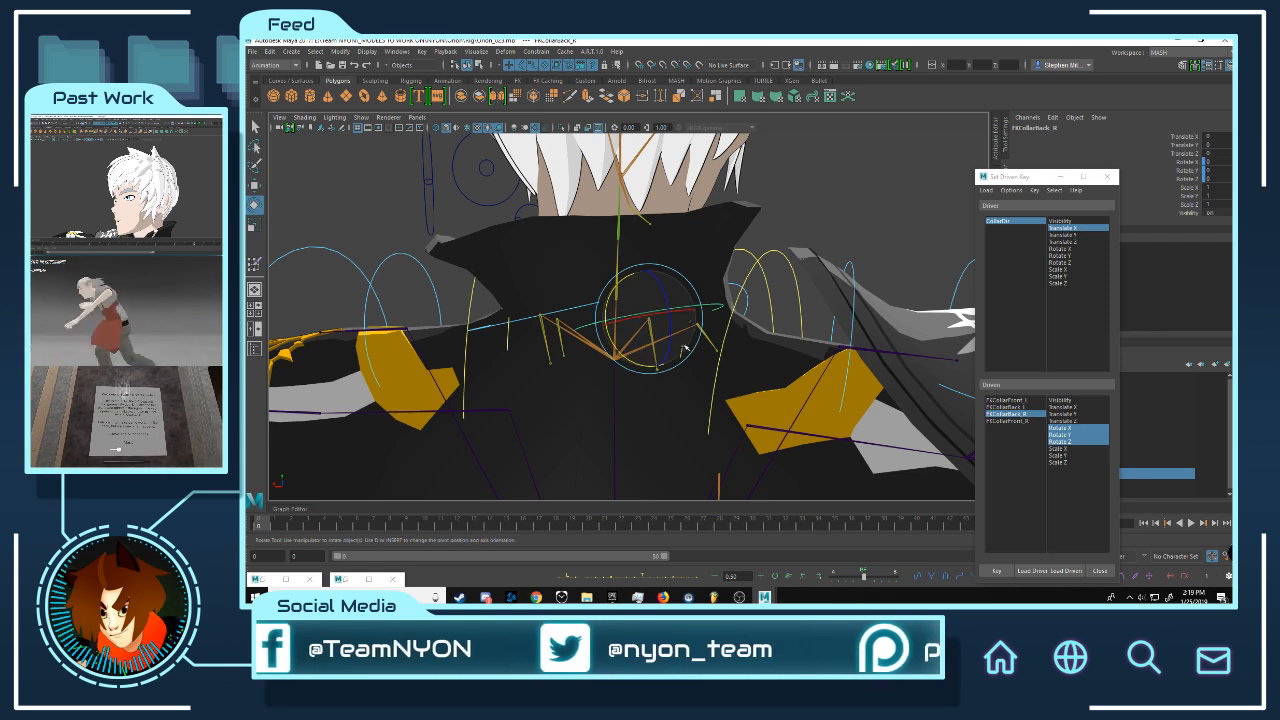
left_click_drag(611, 297, 490, 261)
left_click_drag(611, 305, 645, 331)
left_click_drag(641, 333, 635, 329)
left_click_drag(600, 320, 662, 304, "alt")
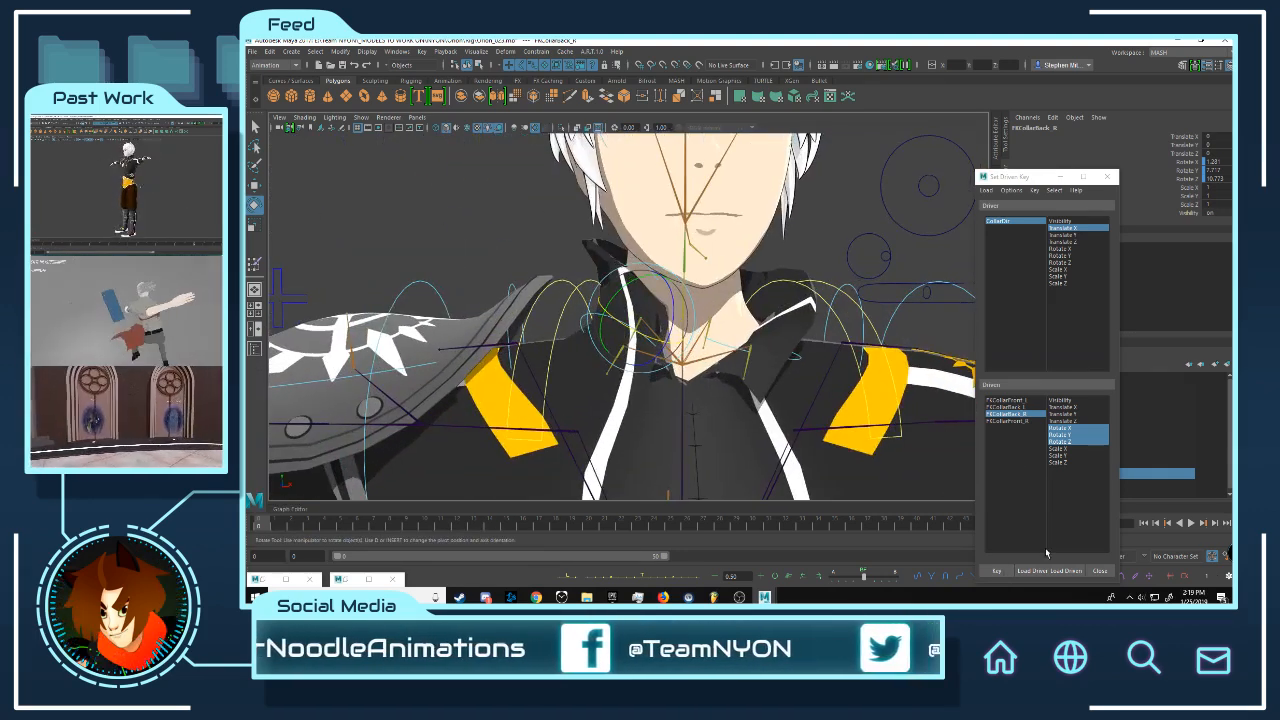
left_click(997, 571)
- With CollarDir at its negative X edge, rotate FKCollarBack_R to pose the collar back and key its rotations
left_click(886, 264)
key("w")
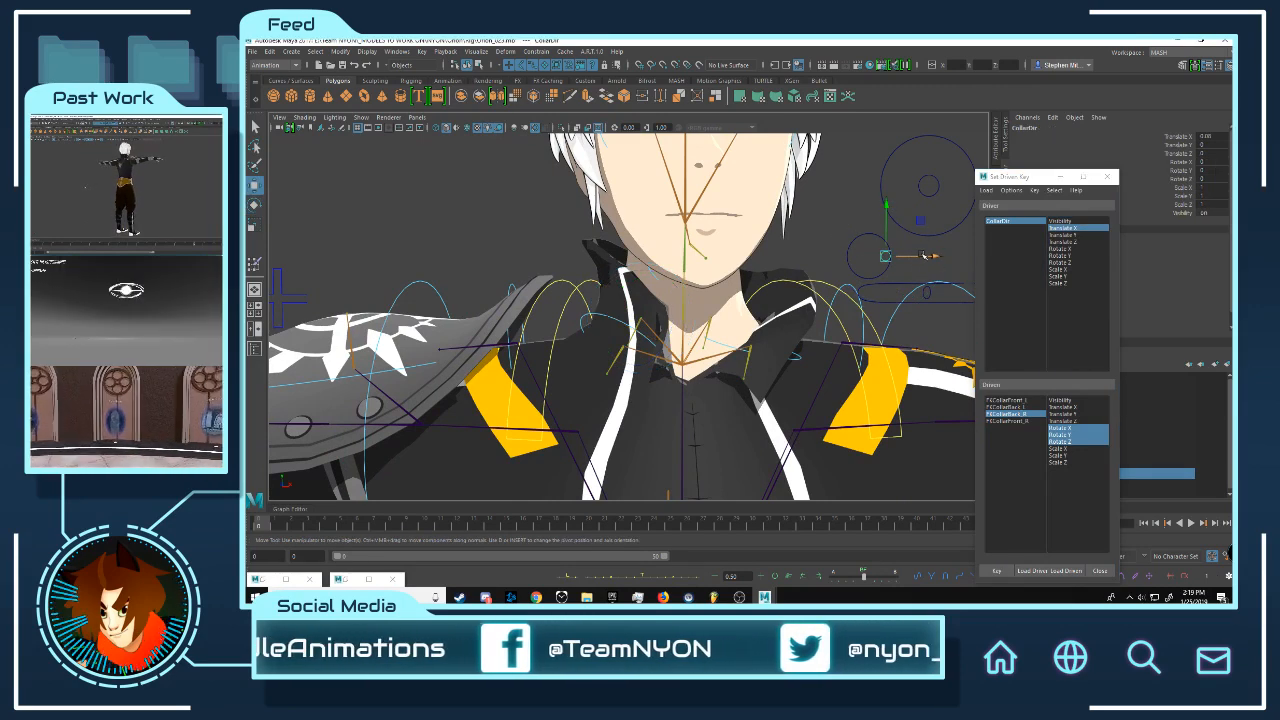
left_click_drag(606, 284, 664, 297, "alt")
left_click(681, 268)
key("e")
left_click_drag(657, 245, 662, 322)
left_click_drag(668, 275, 684, 245)
scroll(684, 245, "down", 5)
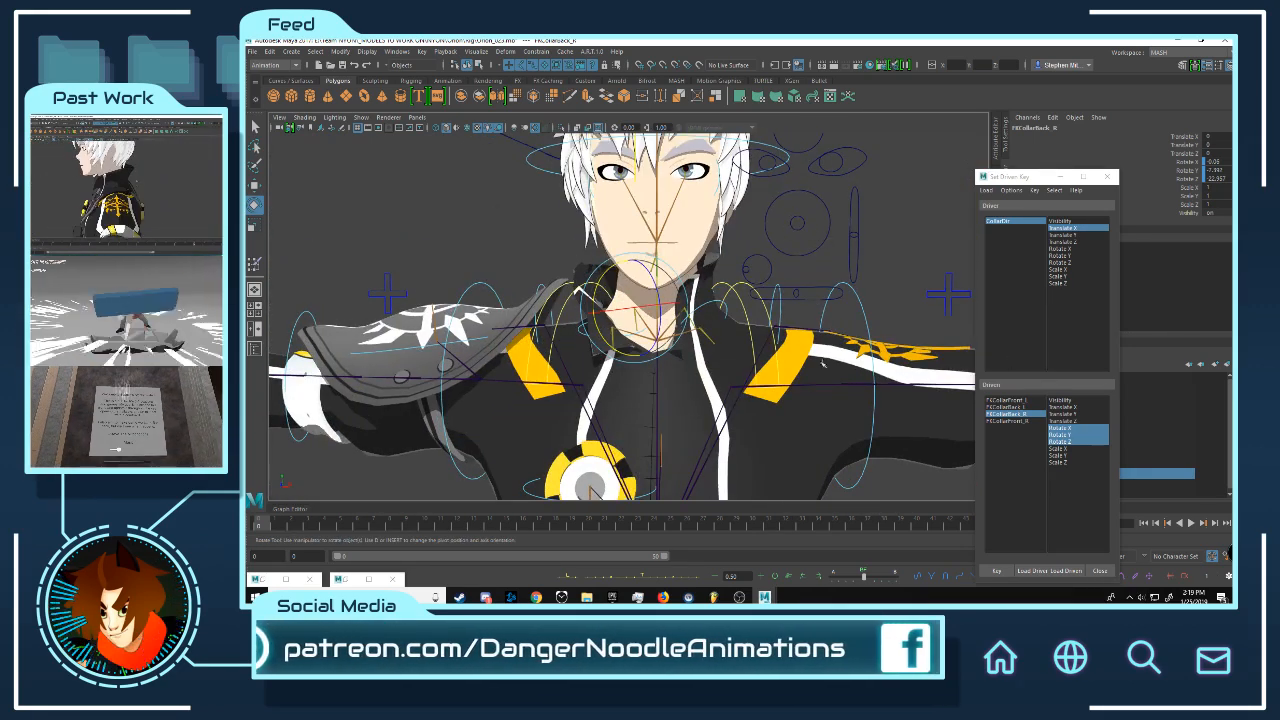
left_click(1003, 572)
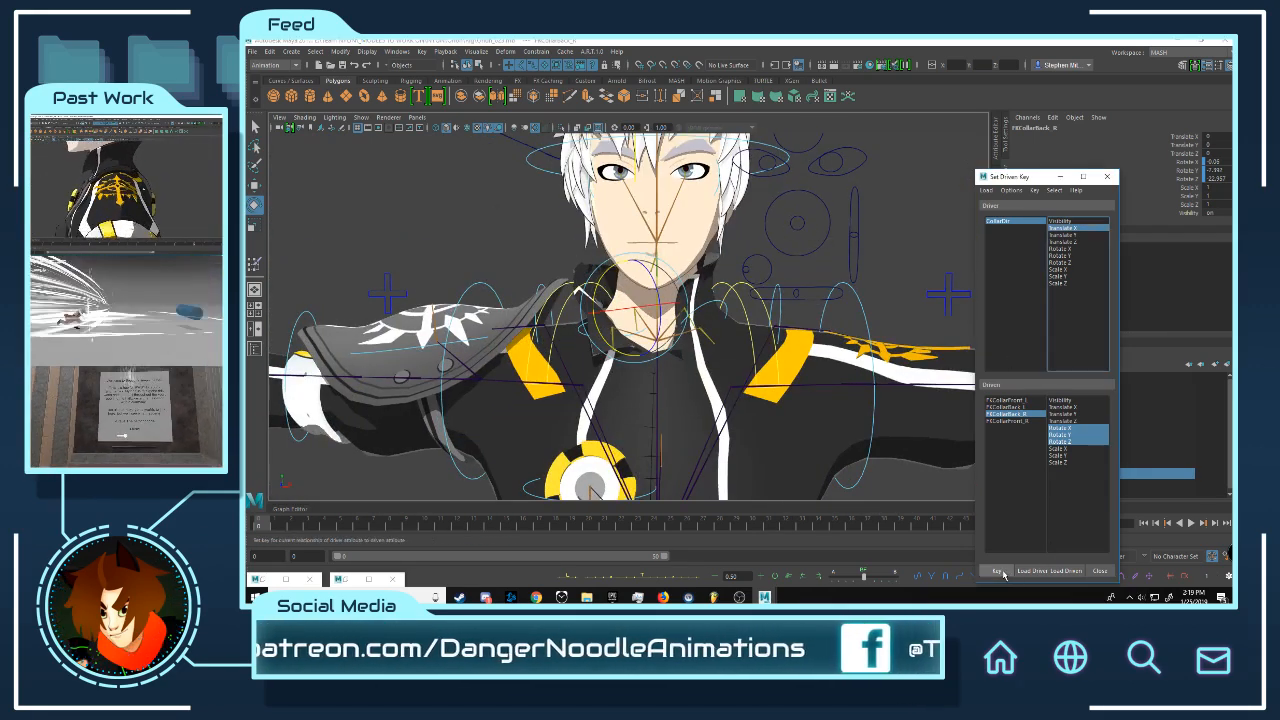
- Return CollarDir to its neutral position by setting Translate X to 0
left_click(749, 270)
left_click(1206, 128)
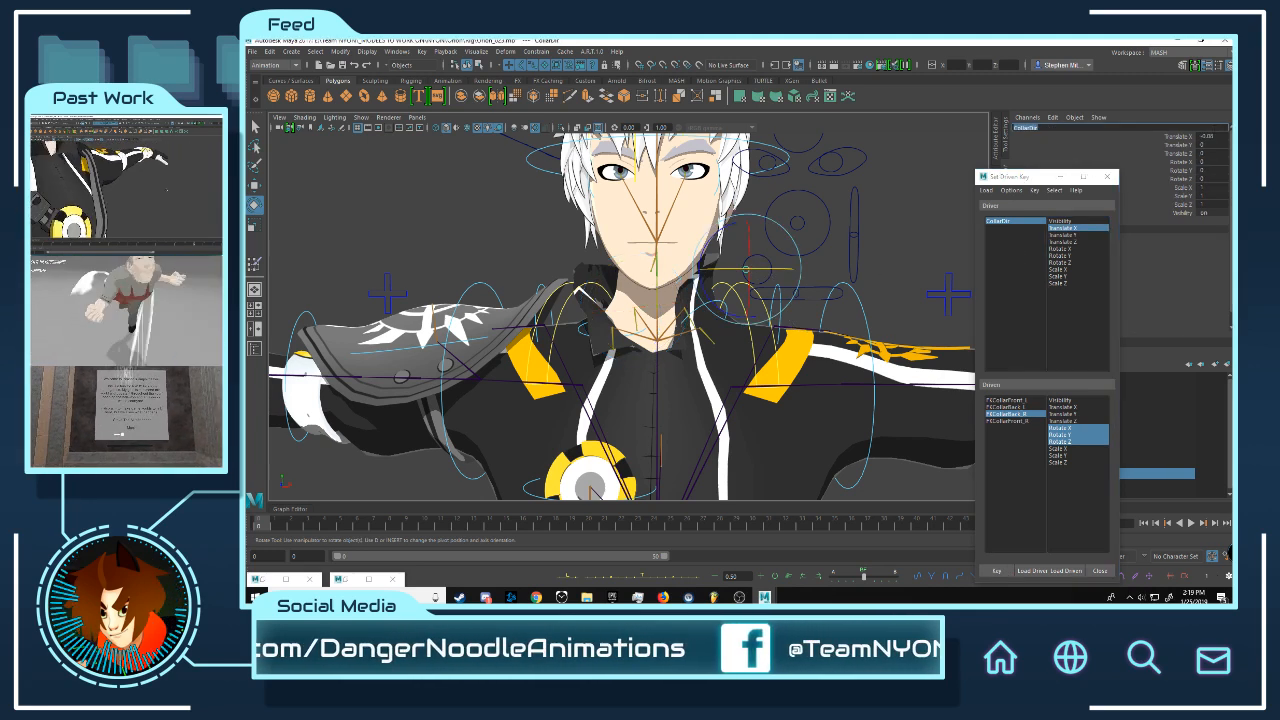
left_click(1215, 136)
type("0")
key("Return")
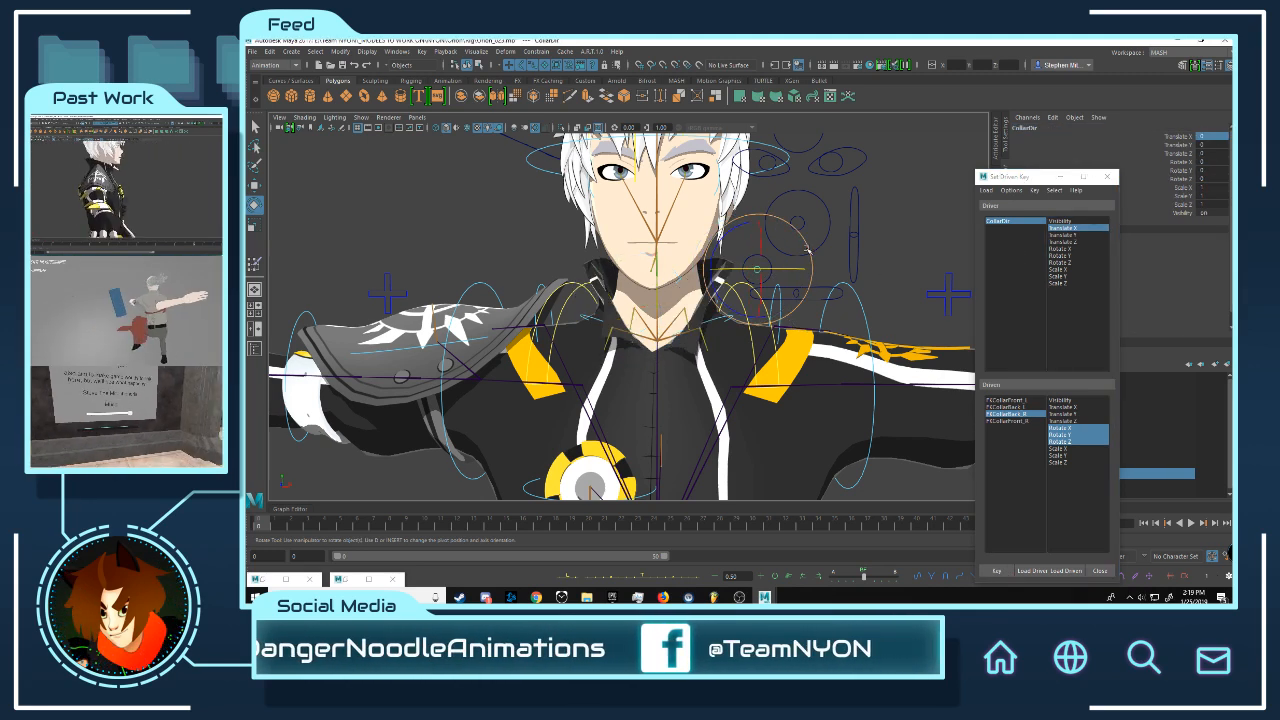
- Choose Translate Y as the driver attribute and key FKCollarBack_R's Rotate X, Y and Z at the neutral position
key("w")
left_click(1182, 145)
left_click(1074, 234)
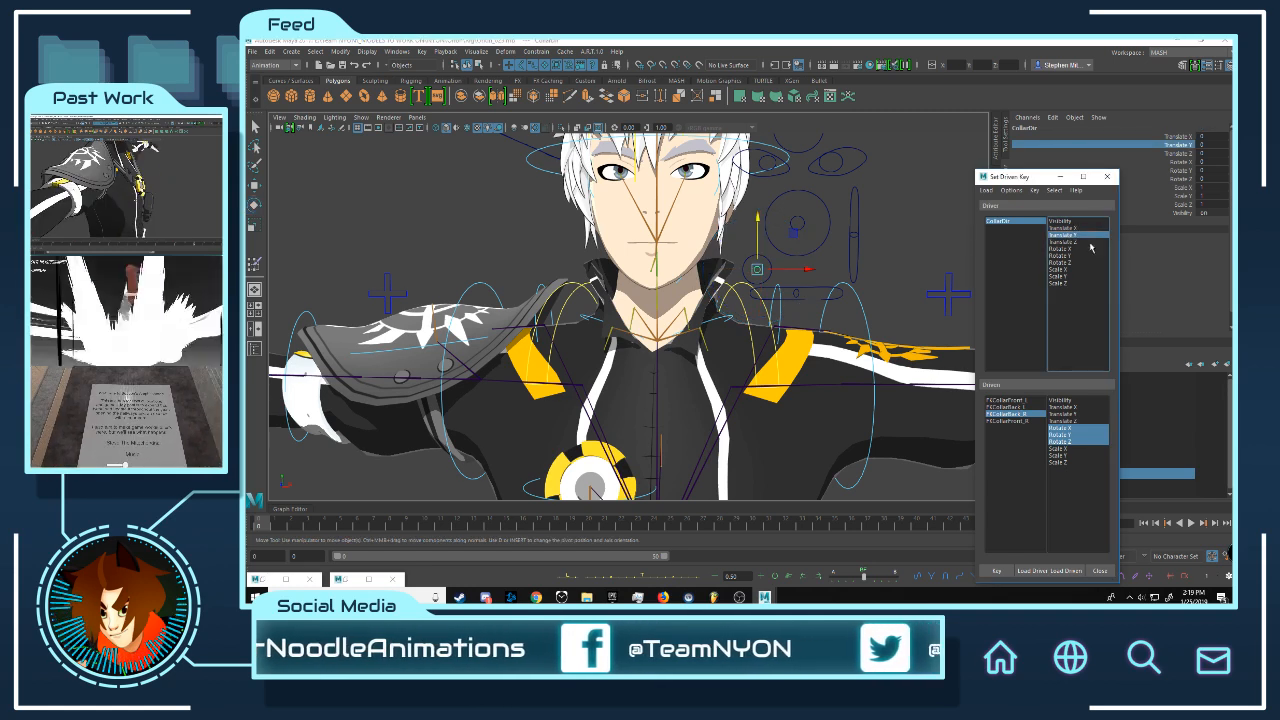
right_click_drag(737, 304, 750, 327, "alt")
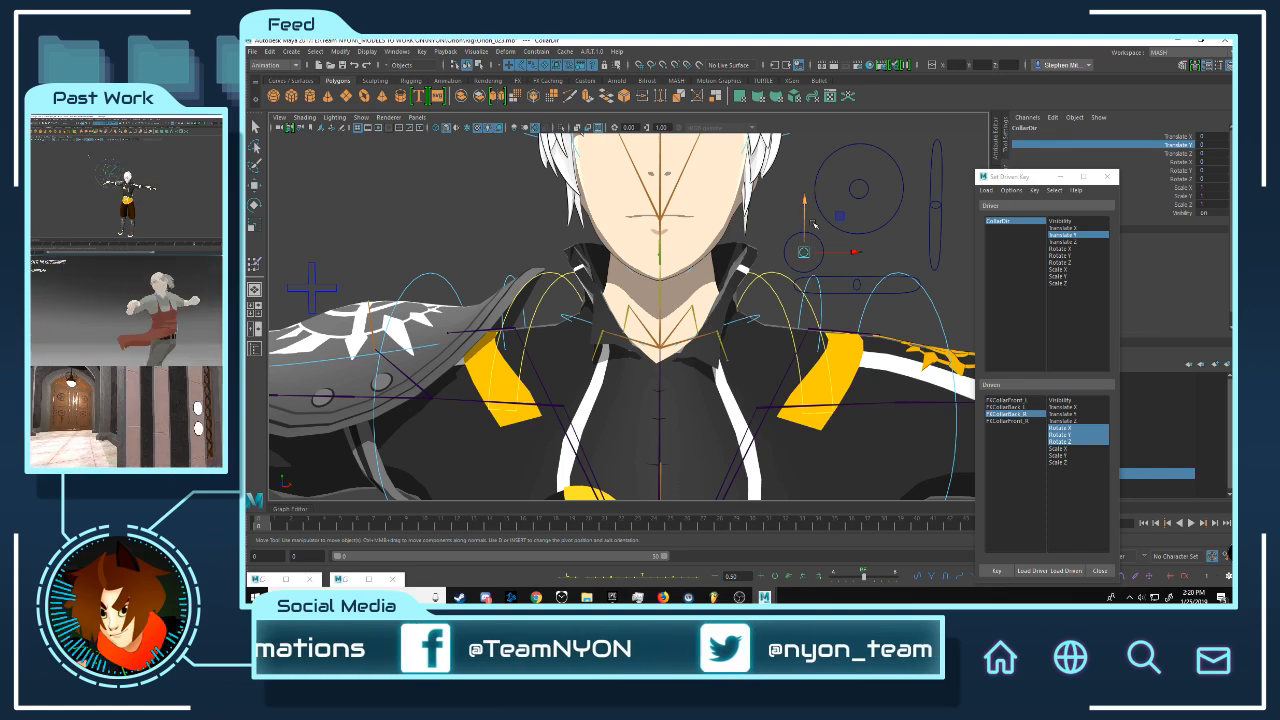
left_click(996, 572)
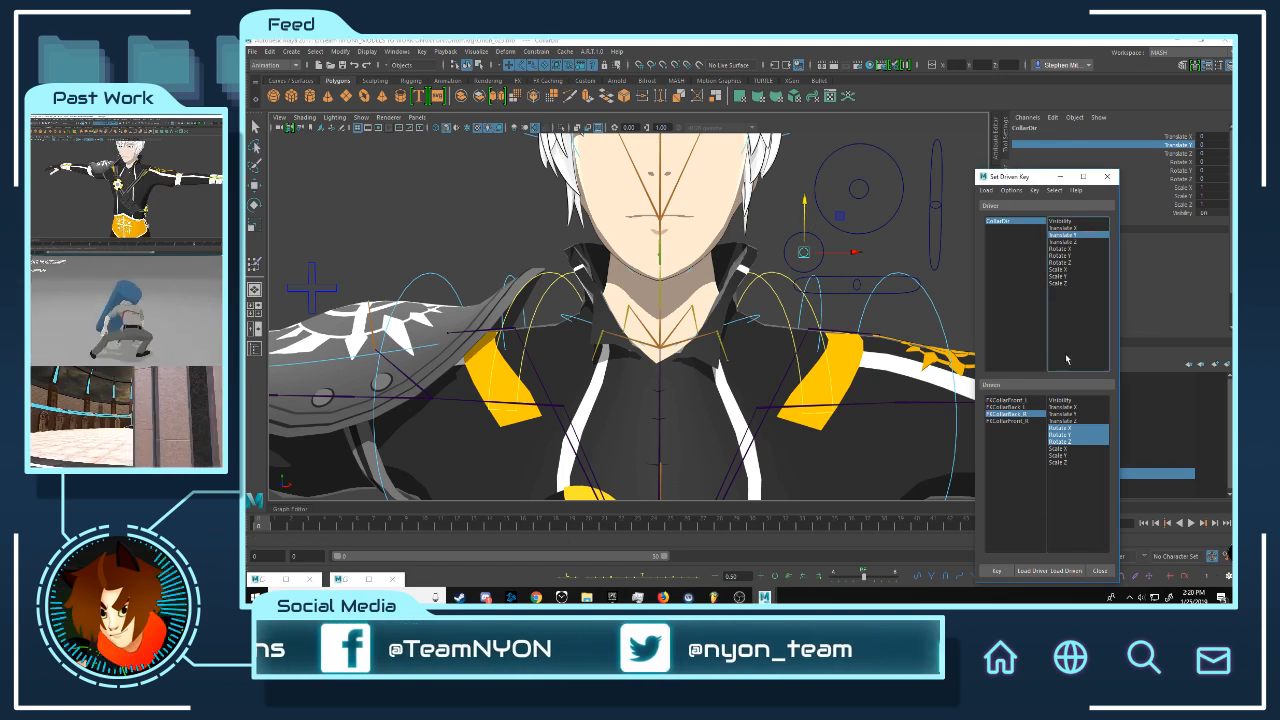
- Move CollarDir to its negative Y edge and rotate FKCollarBack_R to start posing the back of the collar
left_click_drag(805, 208, 804, 227)
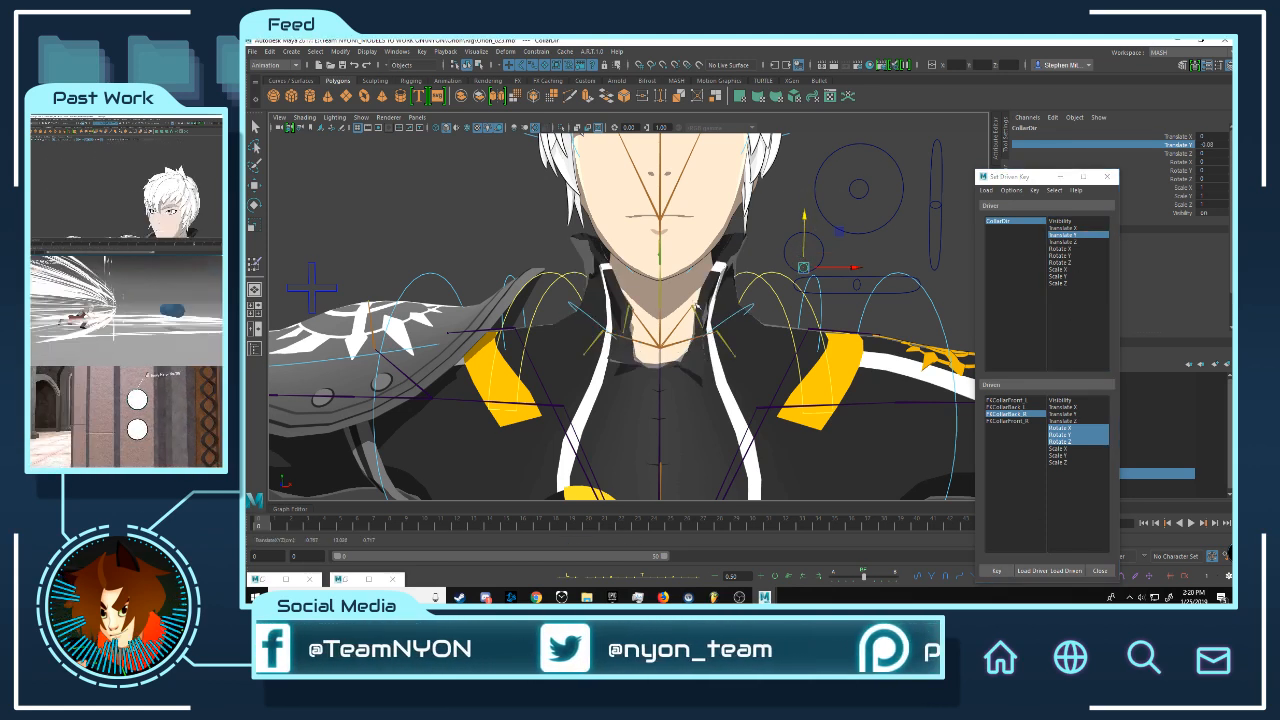
left_click_drag(664, 342, 764, 327, "alt")
left_click(451, 306)
key("e")
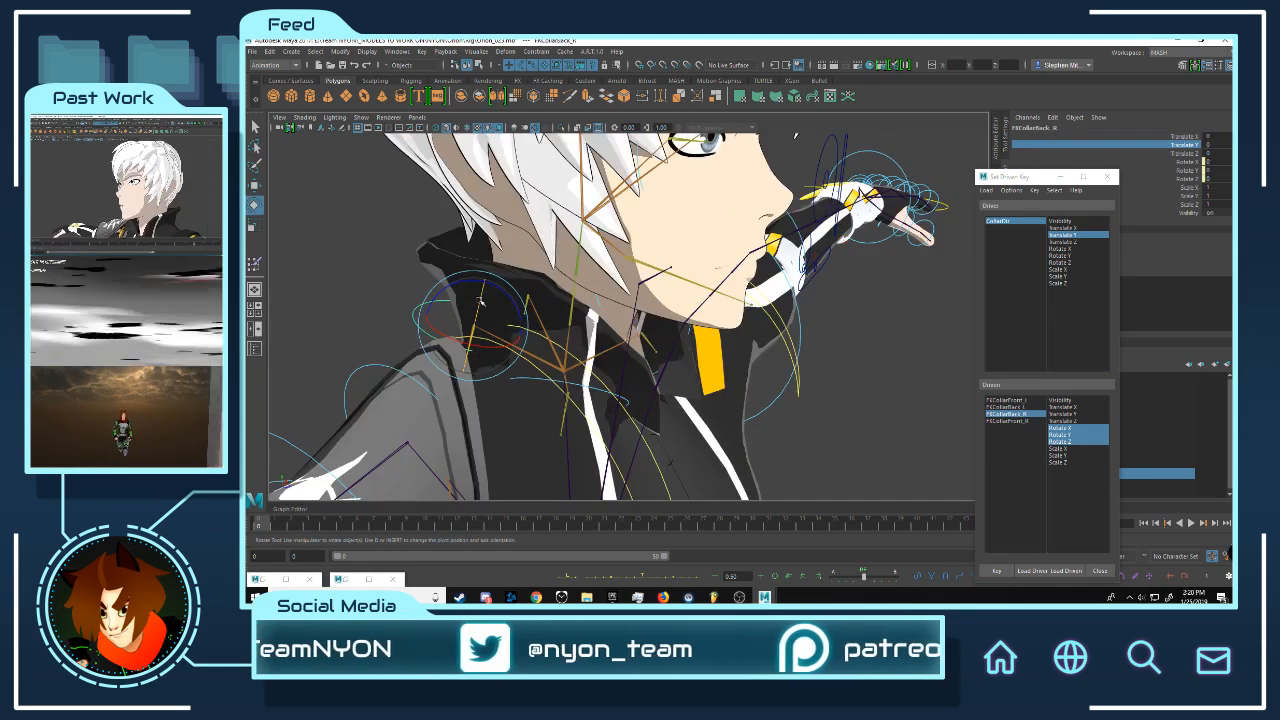
left_click_drag(503, 287, 517, 307)
left_click_drag(517, 307, 628, 310, "alt")
left_click_drag(500, 276, 548, 290, "alt")
right_click_drag(520, 312, 573, 338, "alt")
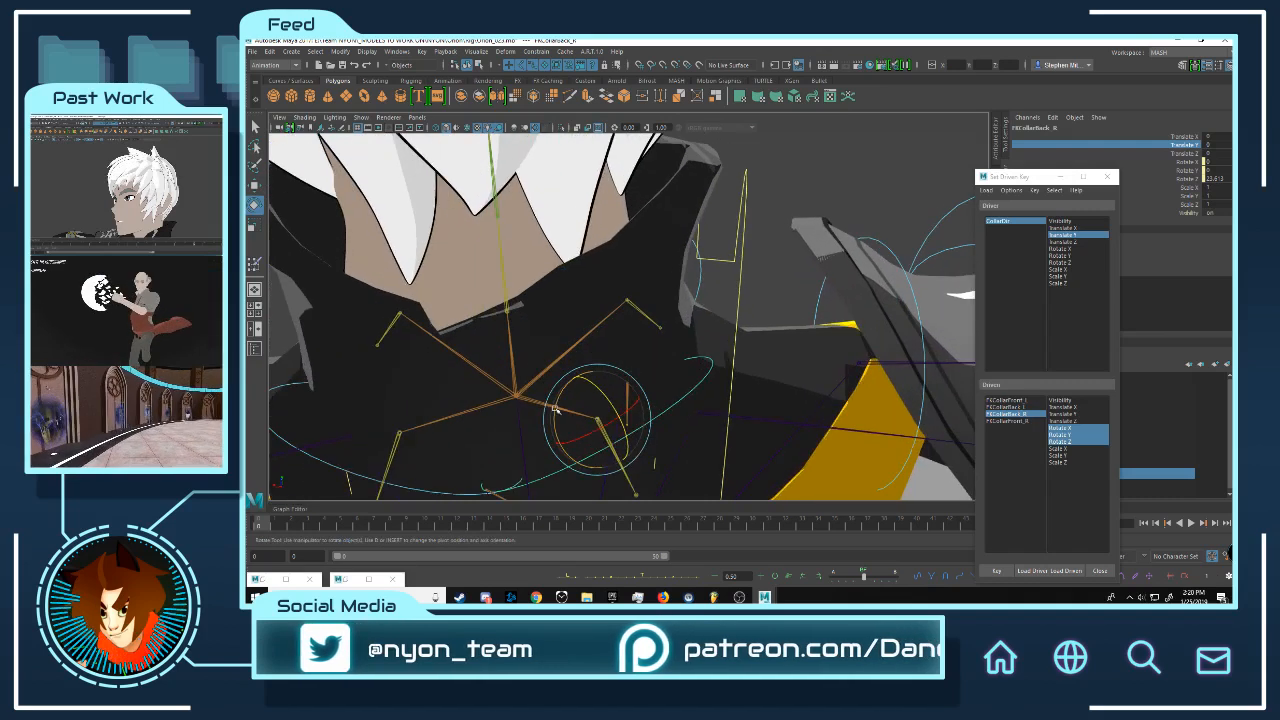
- Refine FKCollarBack_R's rotation from behind and from the side so the collar back follows CollarDir's negative Y pose
left_click_drag(556, 409, 587, 426)
left_click_drag(603, 381, 612, 389)
right_click_drag(640, 360, 560, 310, "alt")
left_click_drag(640, 260, 506, 231, "alt")
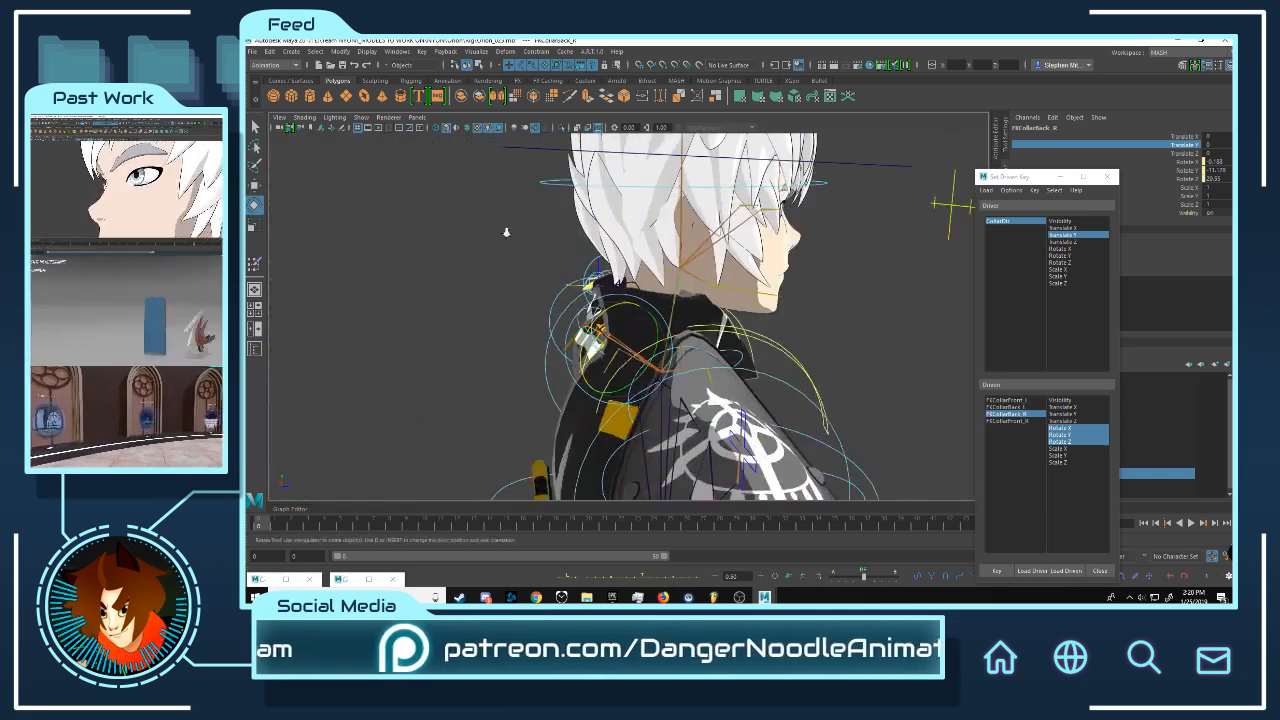
right_click_drag(506, 231, 620, 280, "alt")
left_click_drag(635, 282, 620, 347, "alt")
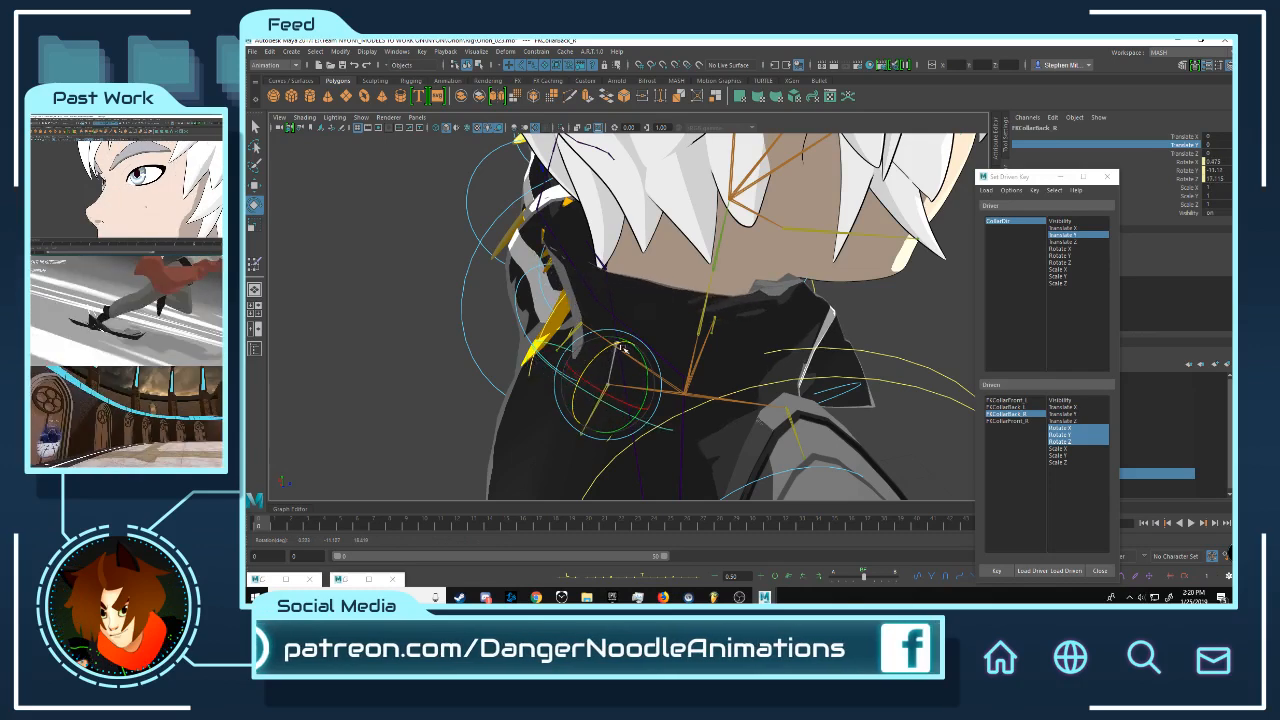
- Finish rotating FKCollarBack_R for a symmetrical collar back and set the driven key on its rotations at CollarDir's negative Y edge
left_click_drag(765, 297, 683, 260, "alt")
left_click(718, 271)
right_click_drag(683, 260, 570, 255, "alt")
left_click_drag(570, 255, 714, 272, "alt")
right_click_drag(714, 272, 752, 284, "alt")
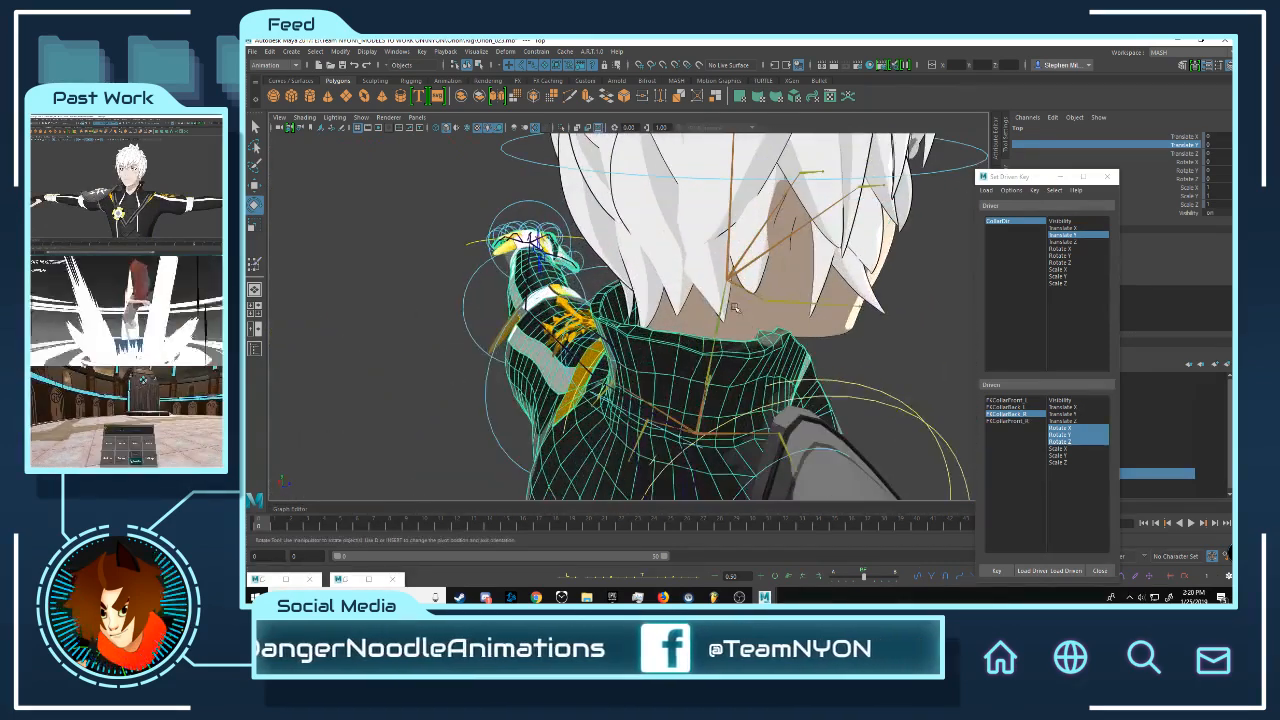
middle_click_drag(752, 284, 700, 262, "alt")
left_click_drag(700, 262, 750, 333, "alt")
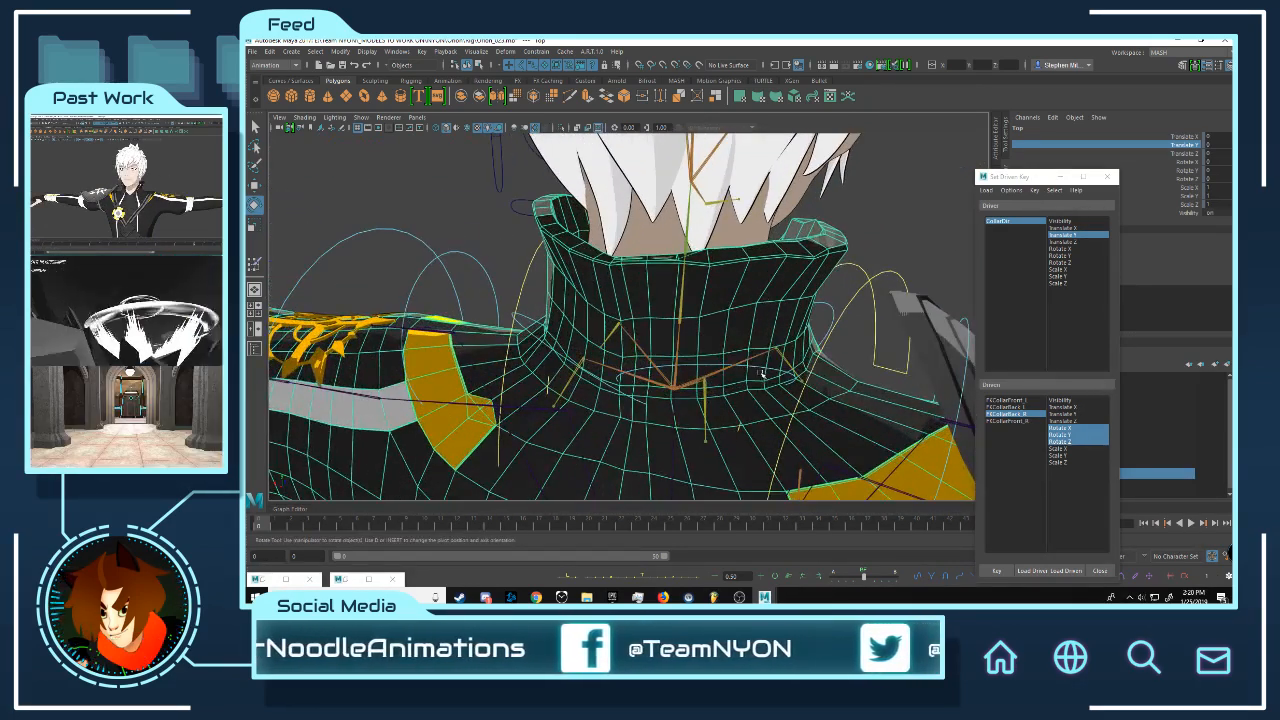
left_click(725, 353)
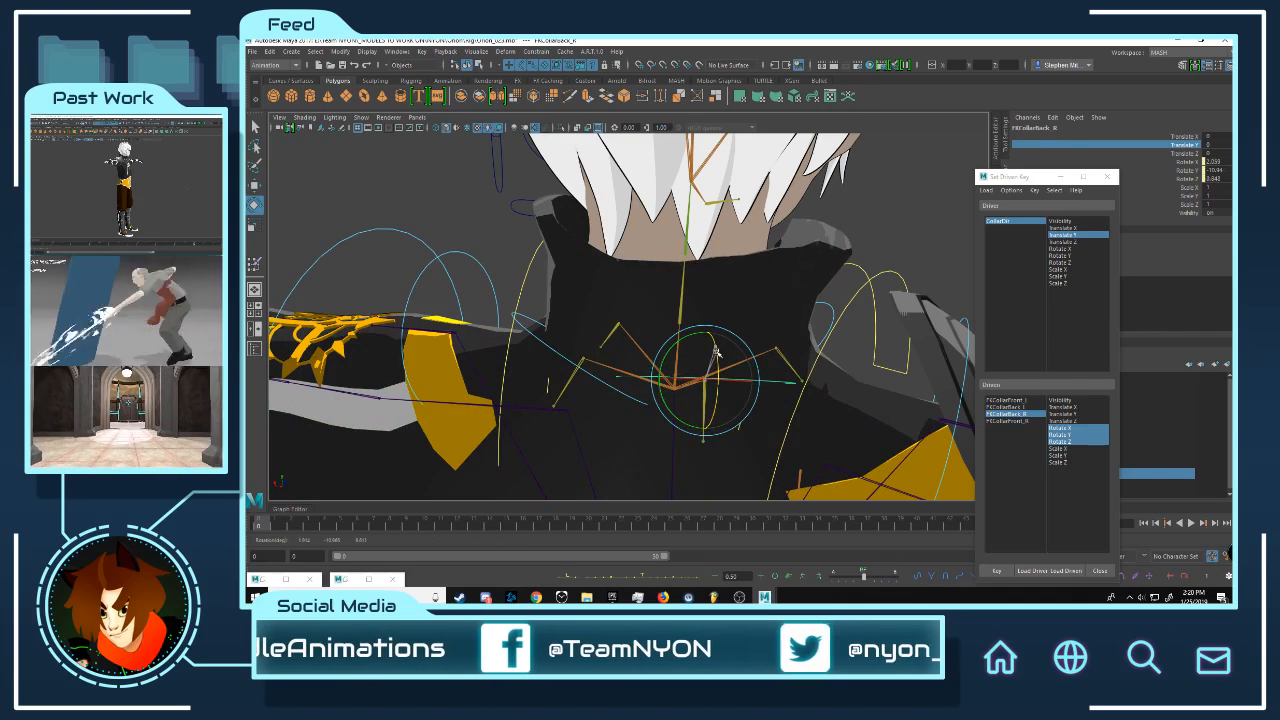
left_click_drag(716, 352, 596, 324, "alt")
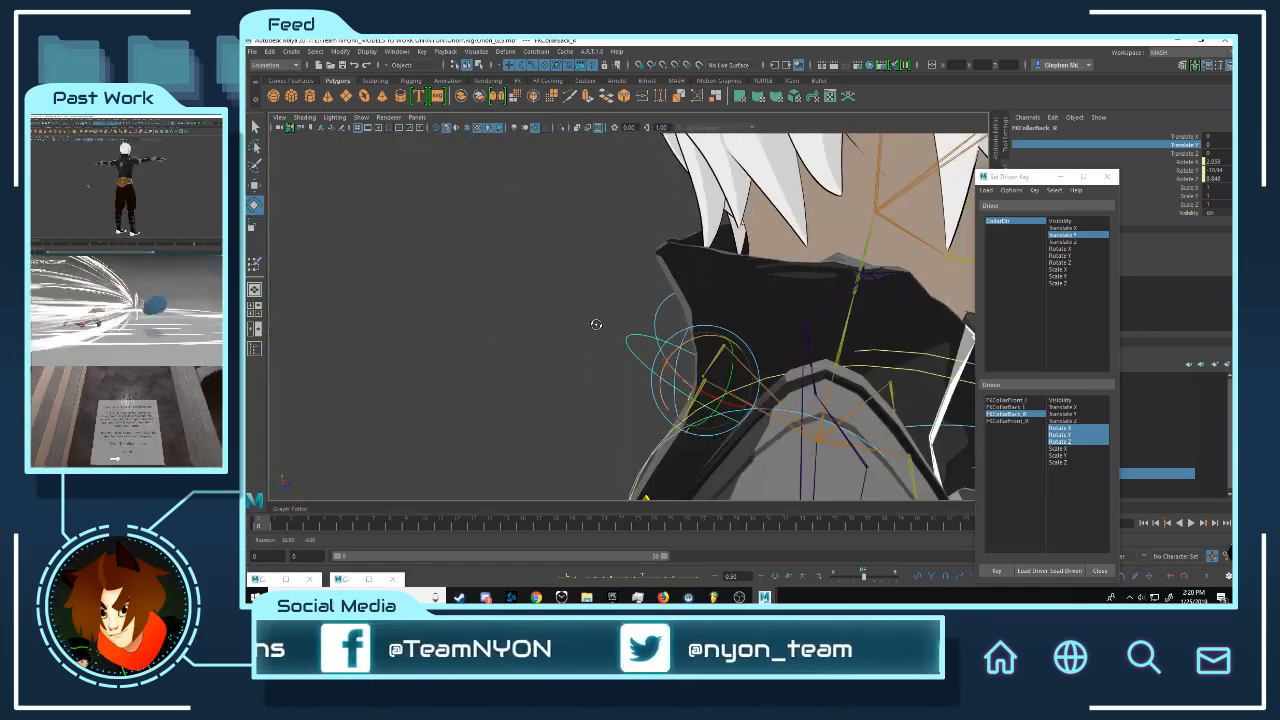
left_click_drag(849, 316, 931, 490, "alt")
left_click(1005, 573)
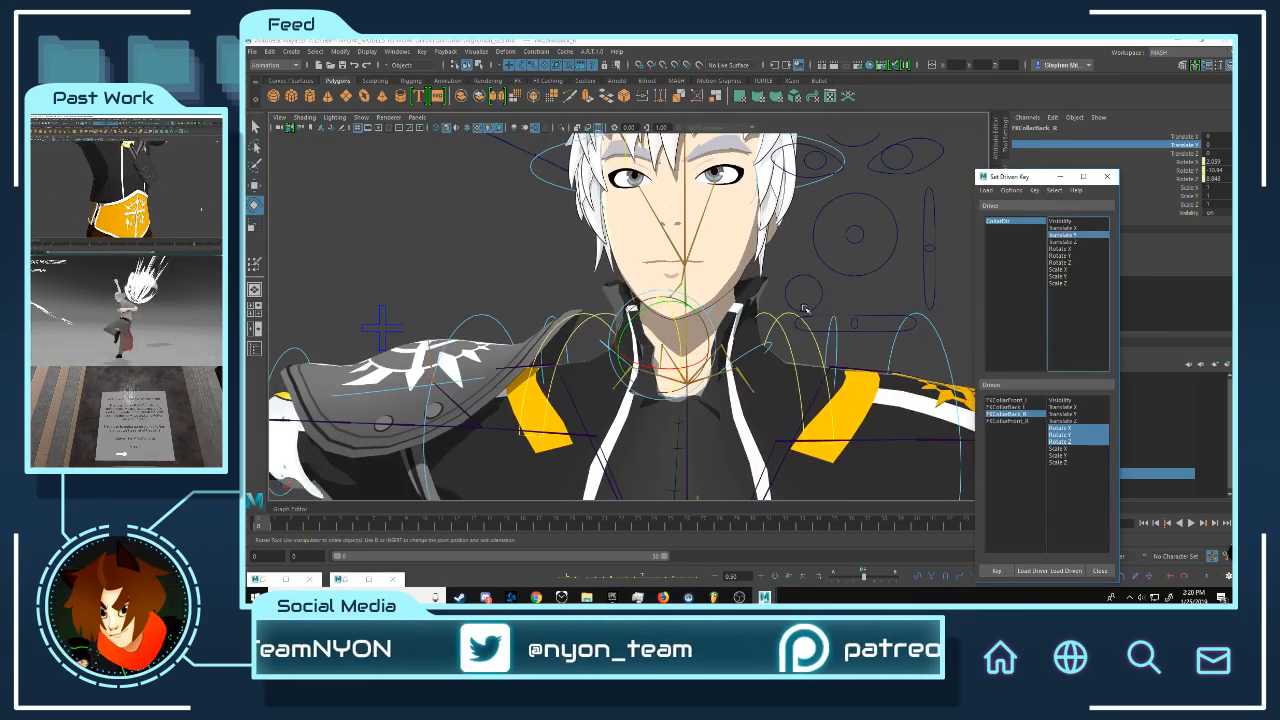
- Move CollarDir to its positive Y edge and rotate FKCollarBack_R to fold the back of the collar down
left_click(805, 310)
key("w")
left_click_drag(598, 293, 749, 423, "alt")
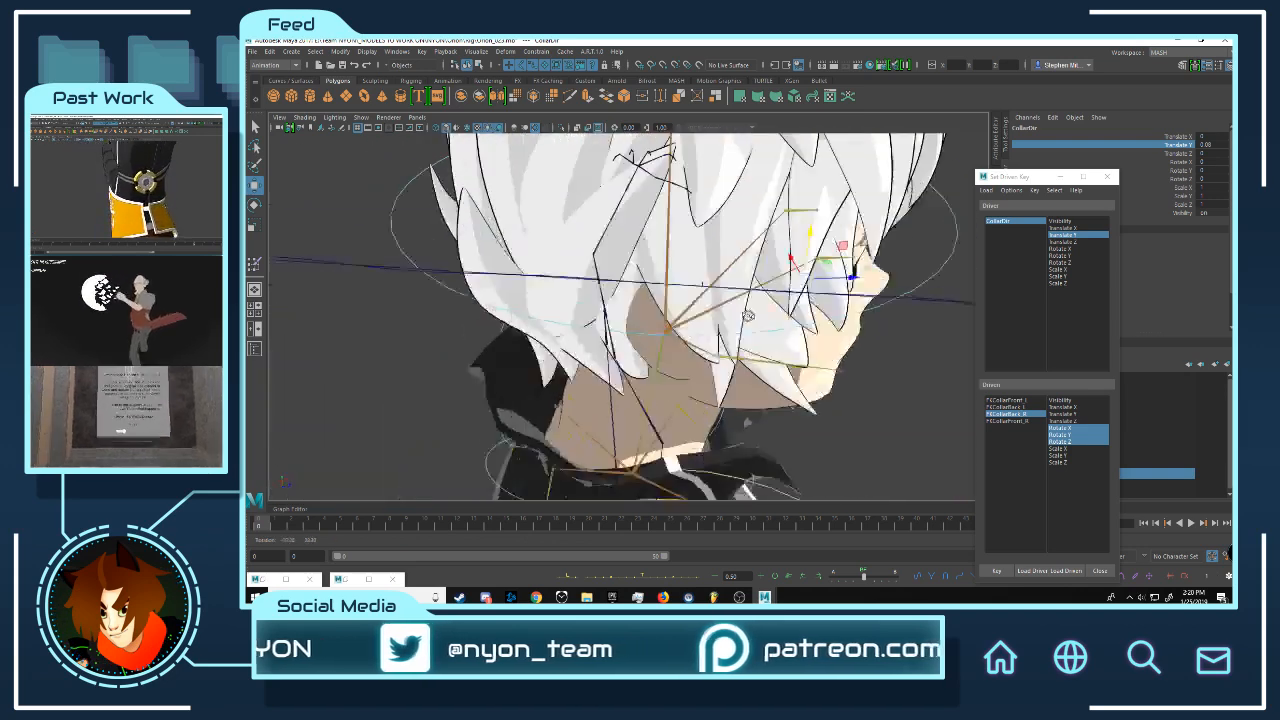
scroll(749, 423, "down", 5)
middle_click_drag(575, 365, 592, 235, "alt")
scroll(596, 243, "up", 5)
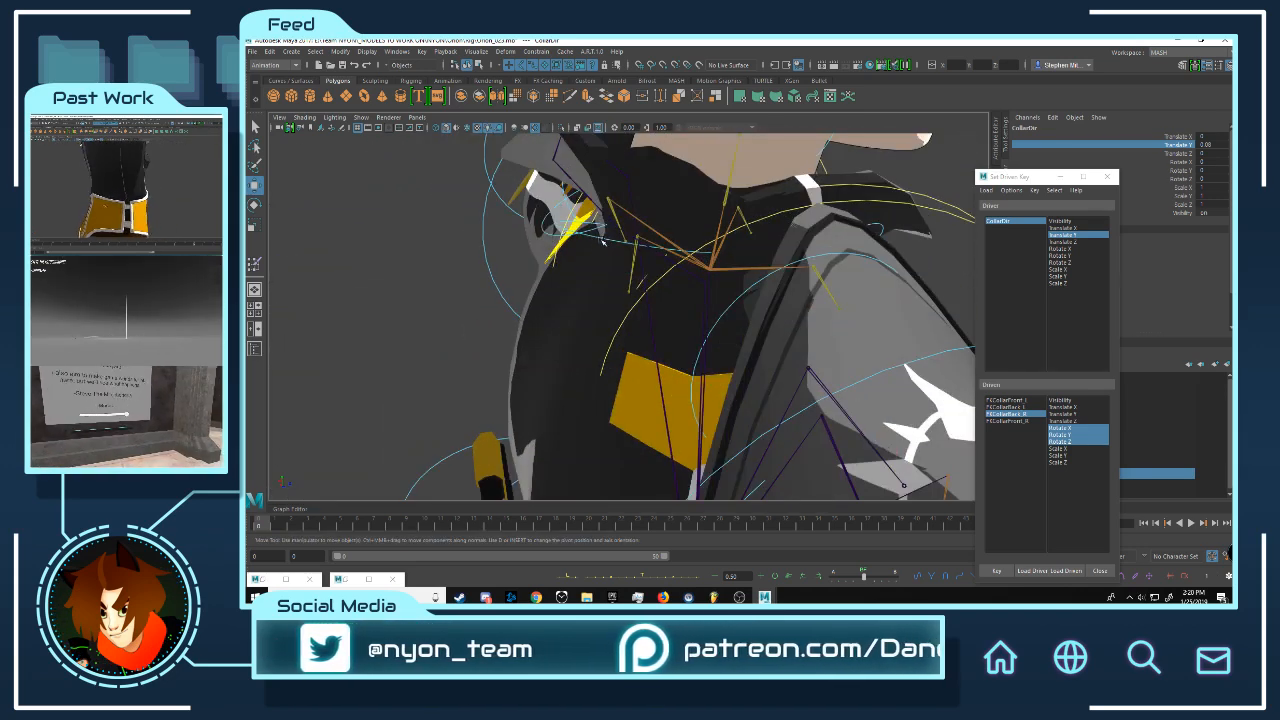
left_click(603, 240)
left_click_drag(603, 240, 658, 248, "alt")
key("e")
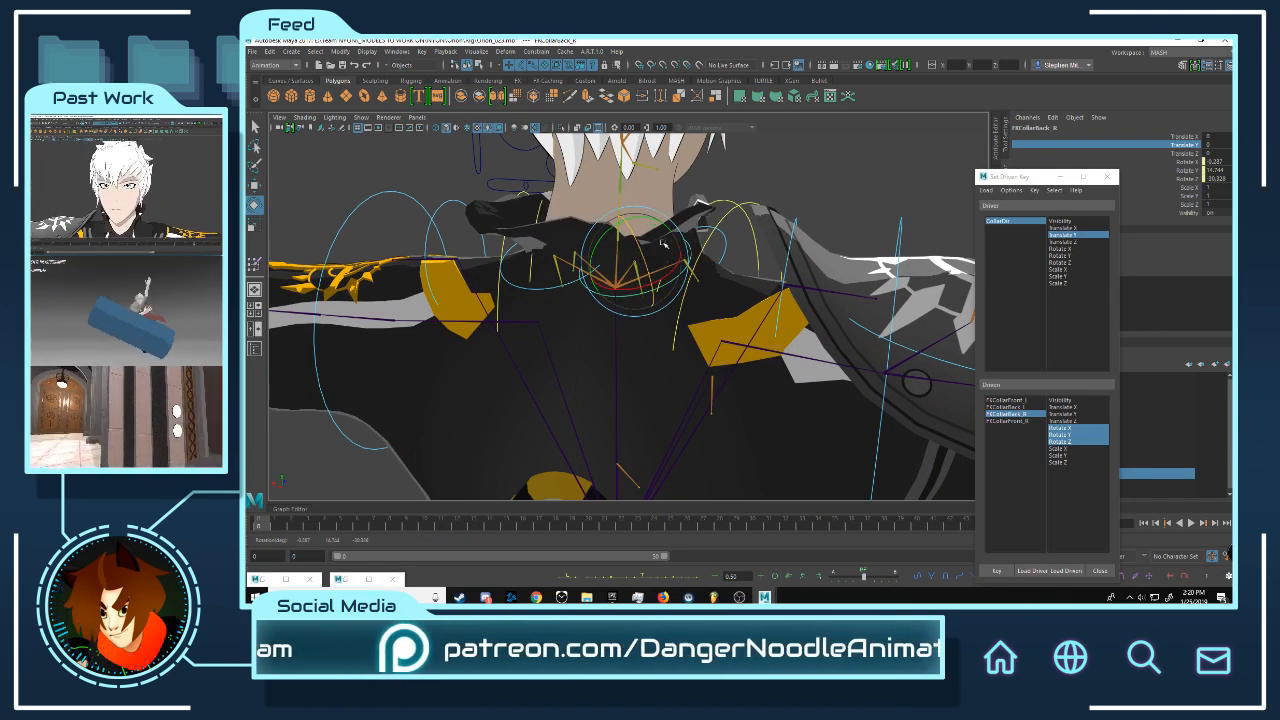
- Adjust FKCollarBack_R's rotation from behind to even out the folded collar back
mouse_move(662, 243)
left_mouse_down("alt")
mouse_move(620, 250)
mouse_move(676, 246)
left_mouse_up("alt")
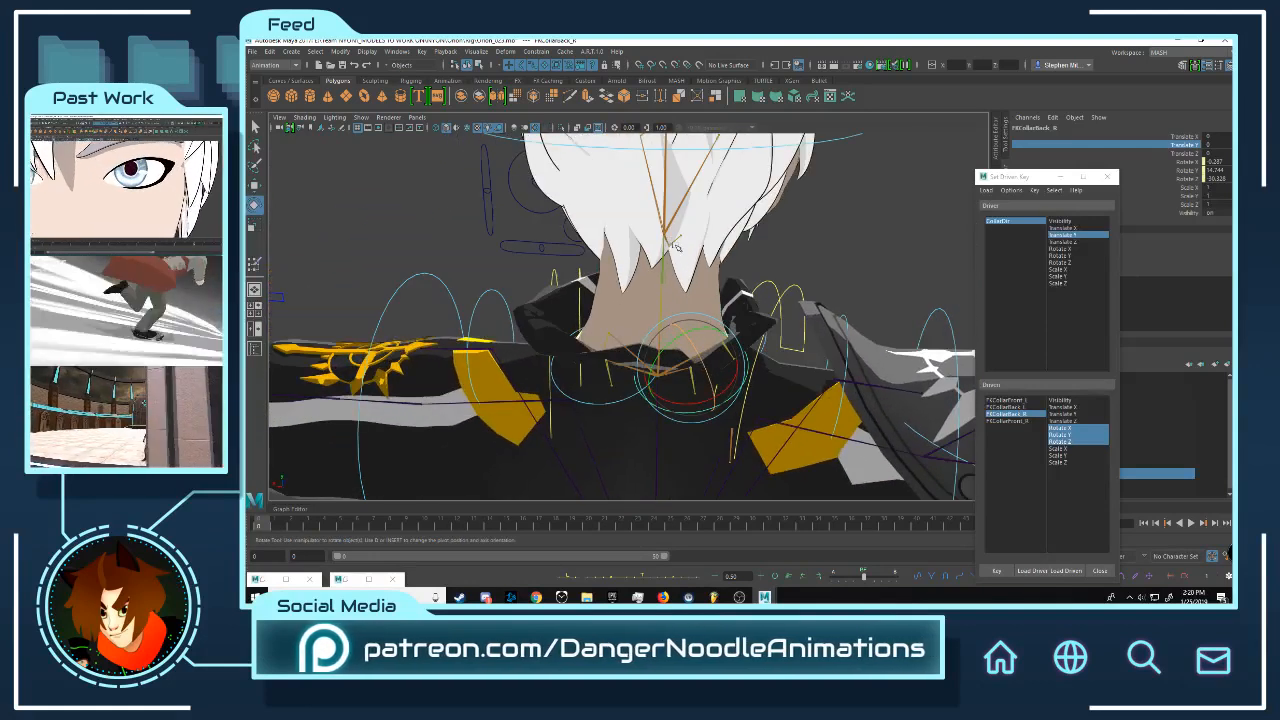
right_click_drag(676, 246, 756, 368, "alt")
left_click_drag(730, 378, 742, 424)
left_click_drag(780, 352, 702, 292, "alt")
left_click_drag(650, 237, 600, 333)
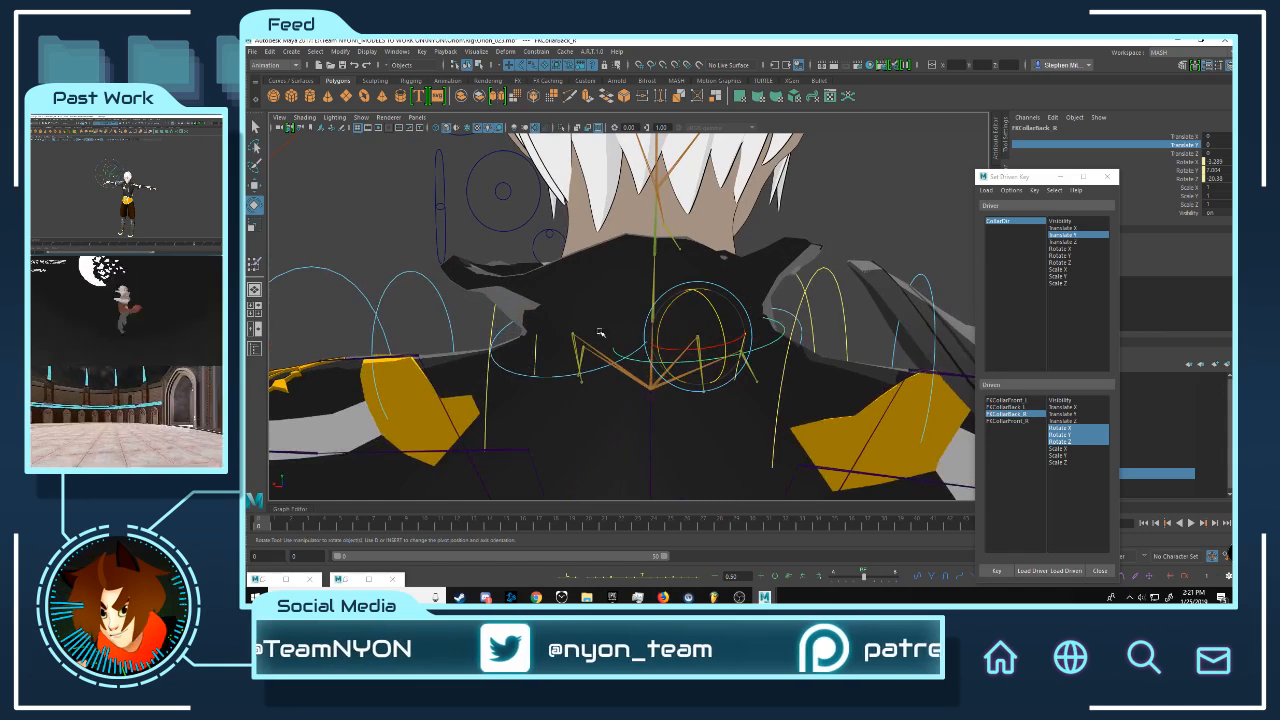
- Compare FKCollarBack_R's rotations with FKCollarBack_L's, setting its Rotate X to 0 and matching Rotate Y to the left control
left_click(546, 378)
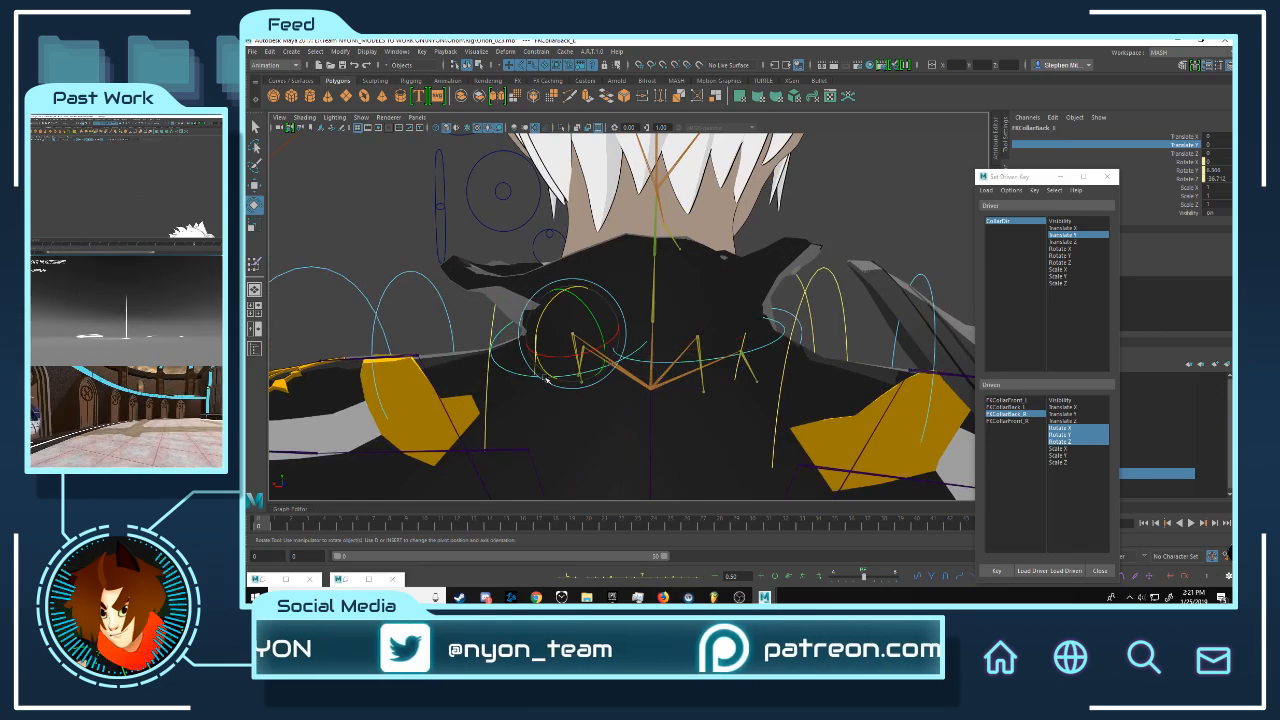
left_click(805, 343)
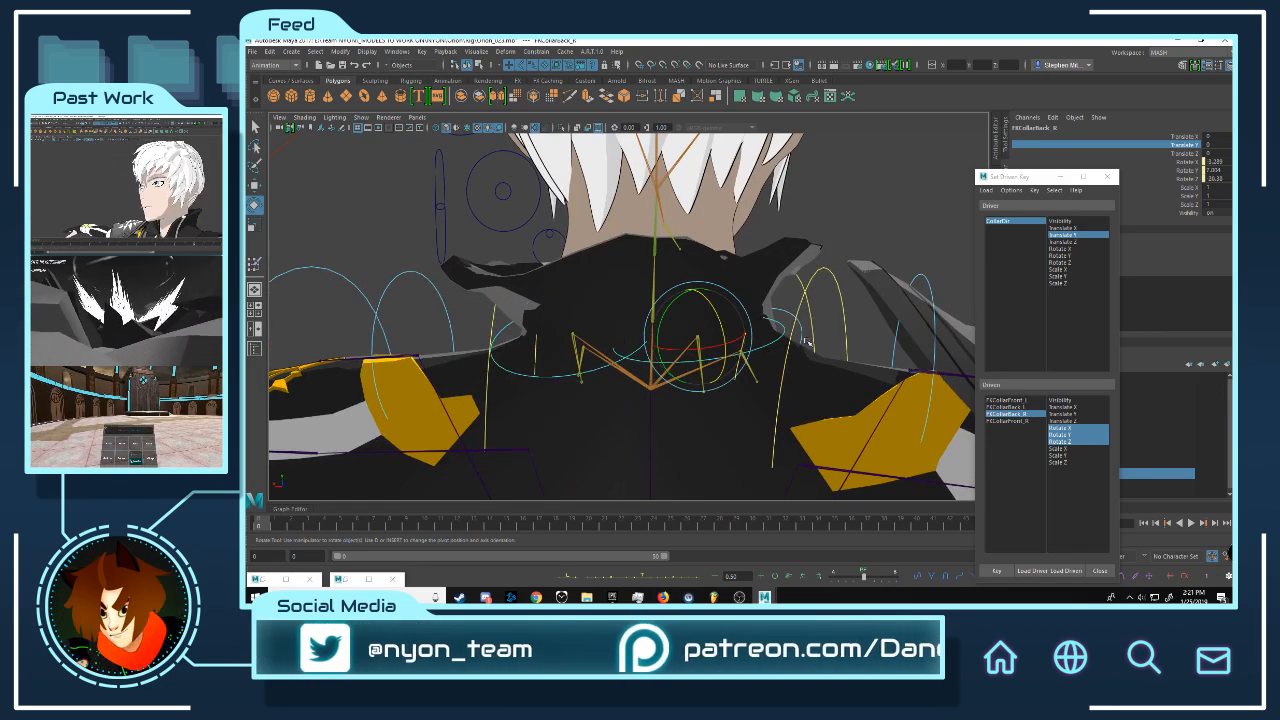
left_click(1214, 161)
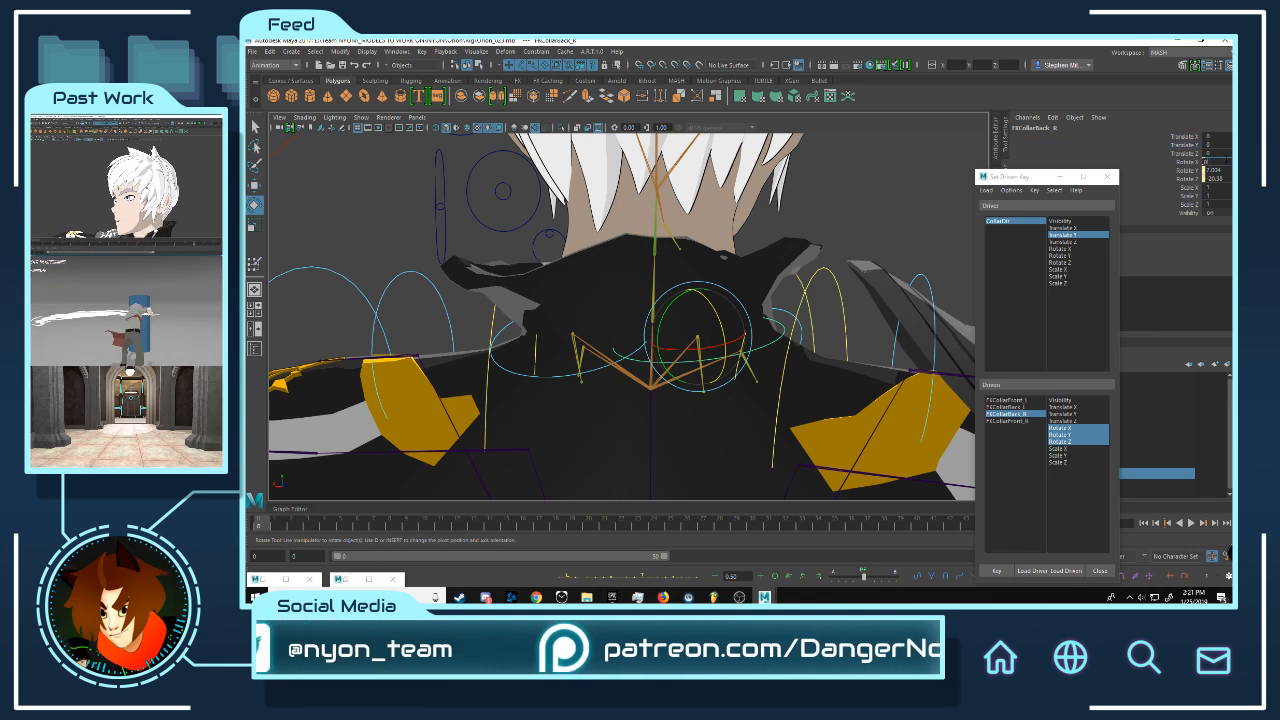
left_click(557, 376)
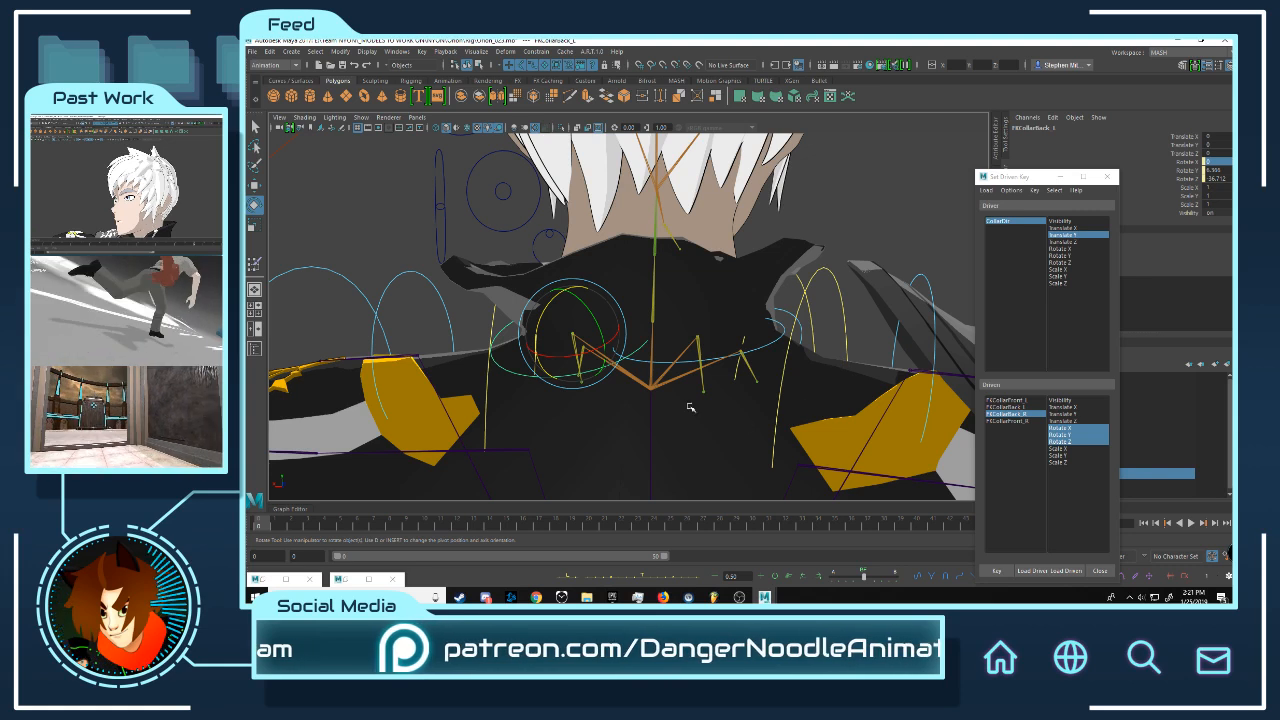
left_click(760, 348)
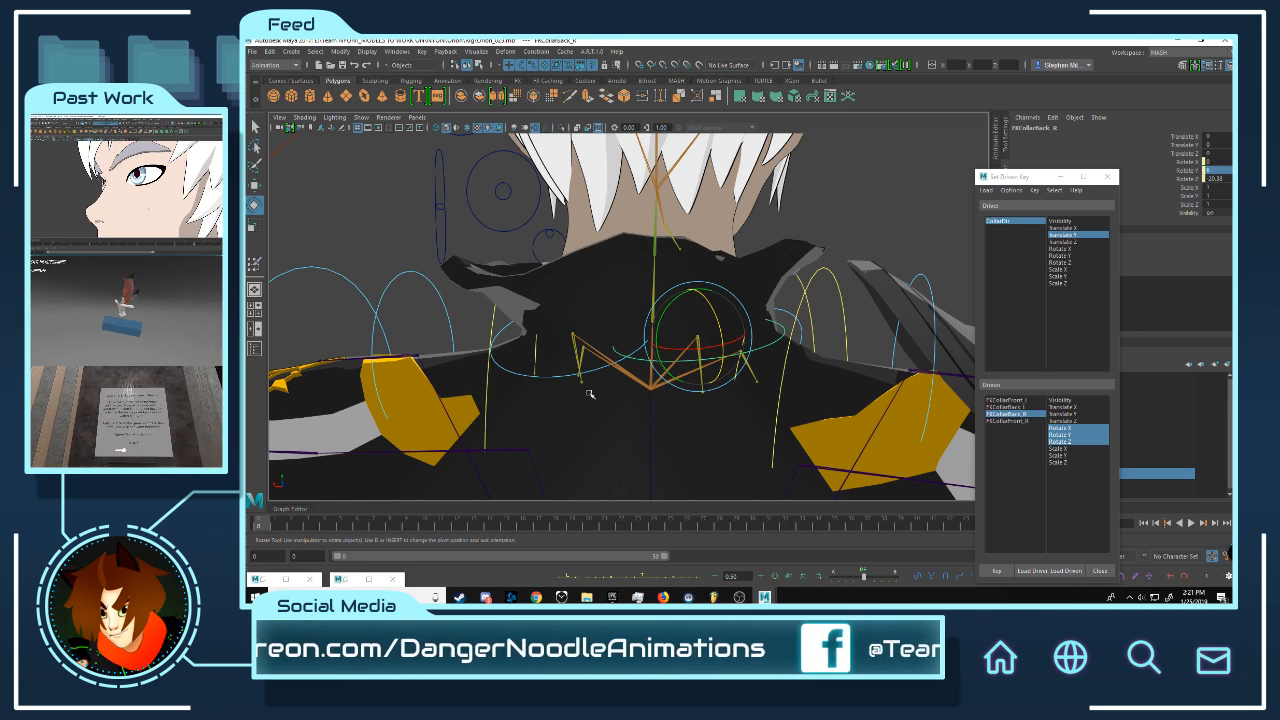
left_click(547, 374)
left_click(552, 375)
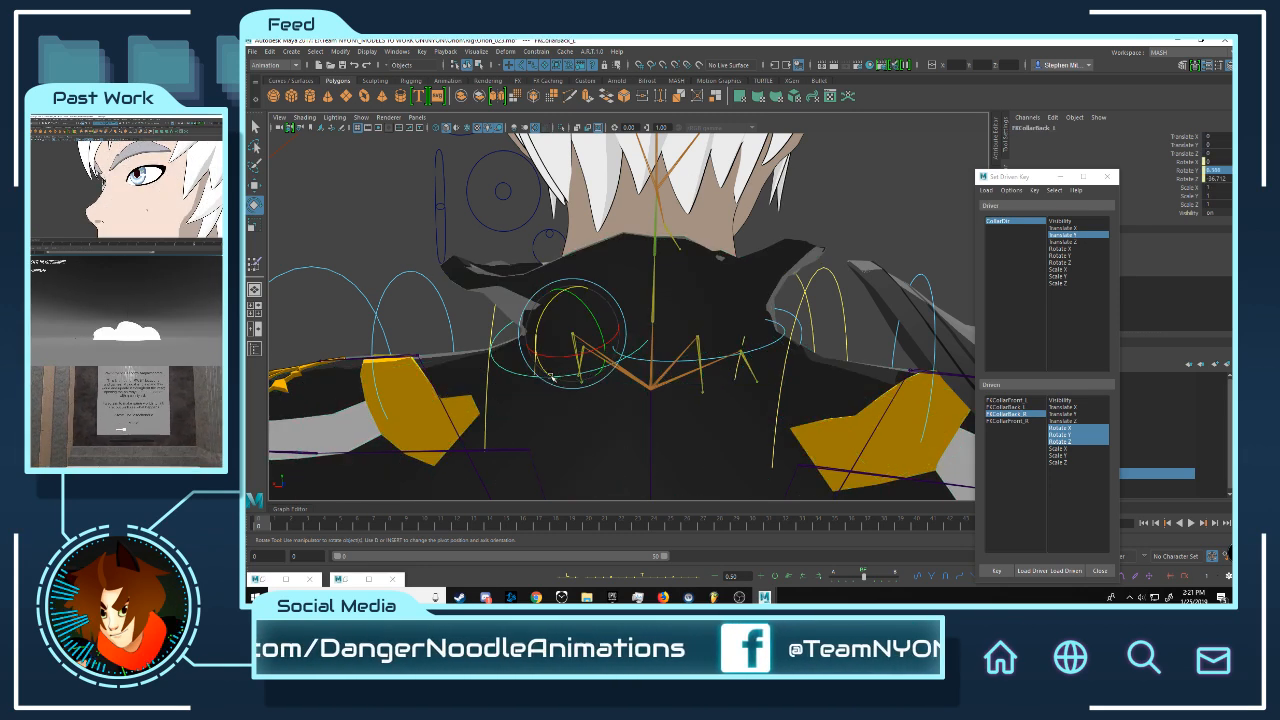
- Try a positive Rotate Z value on FKCollarBack_R and a manual rotation, and undo the rotation
left_click(763, 345)
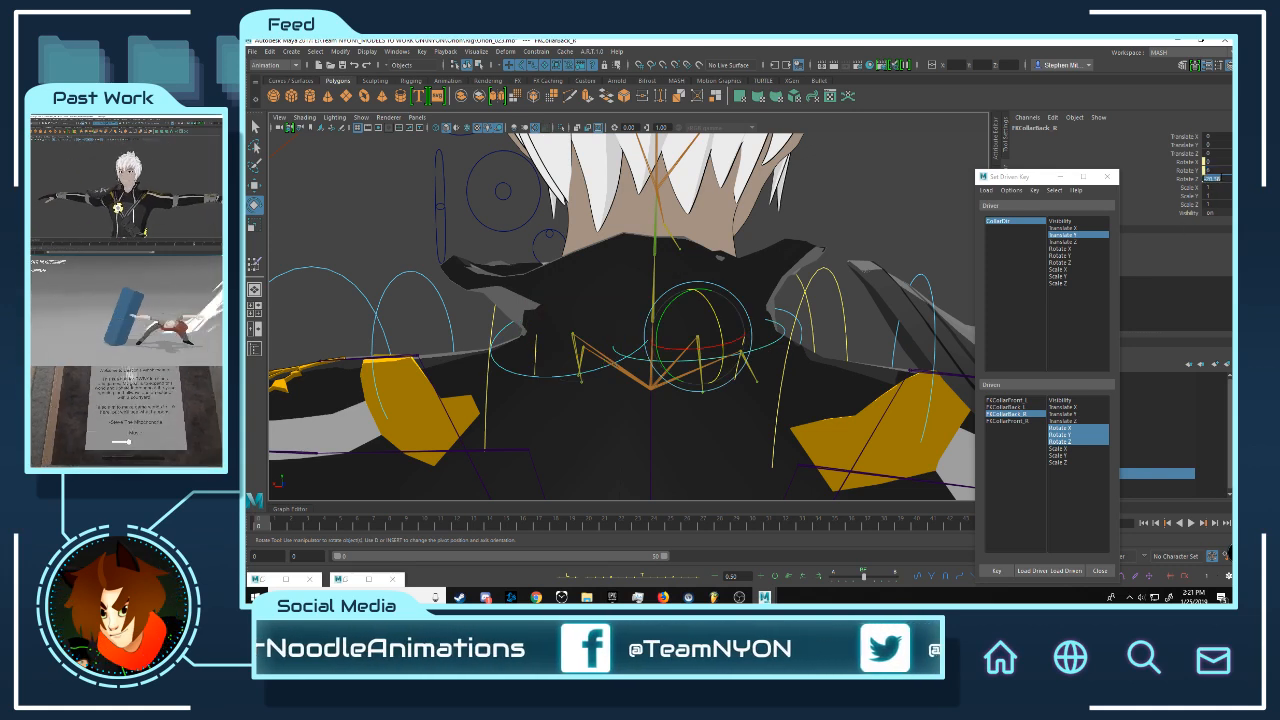
key("Return")
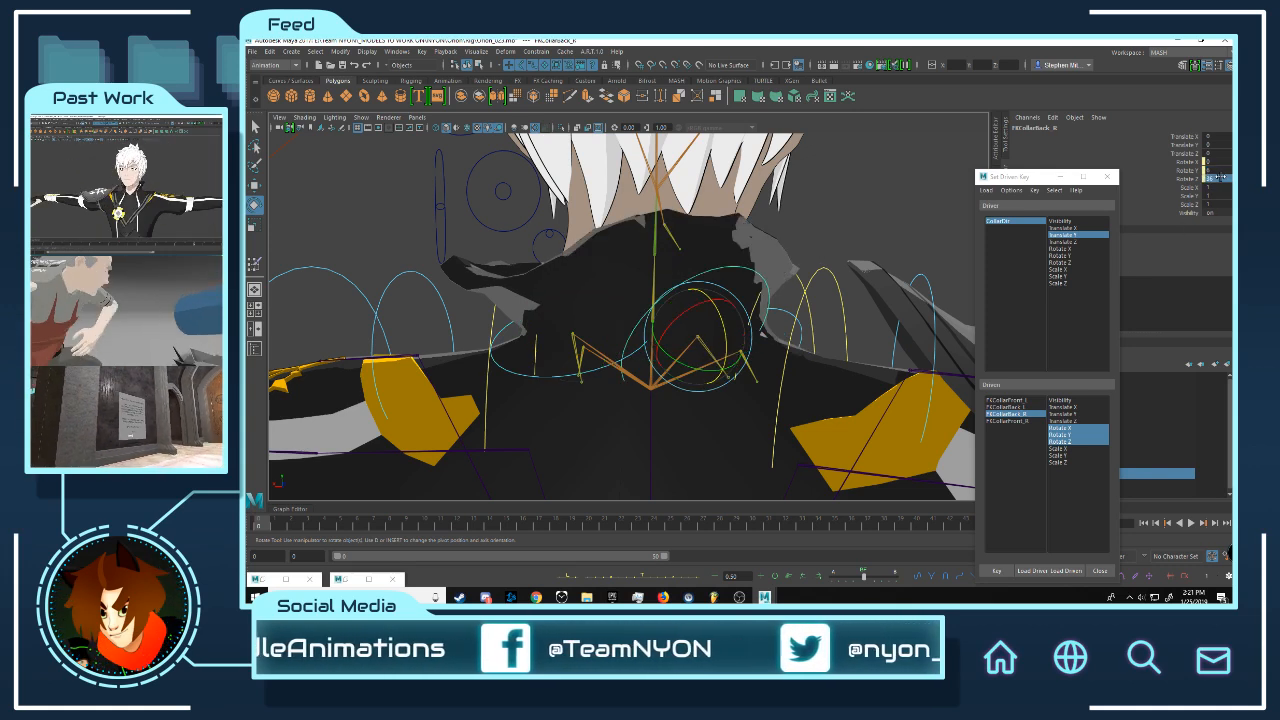
left_click_drag(696, 290, 702, 270, "alt")
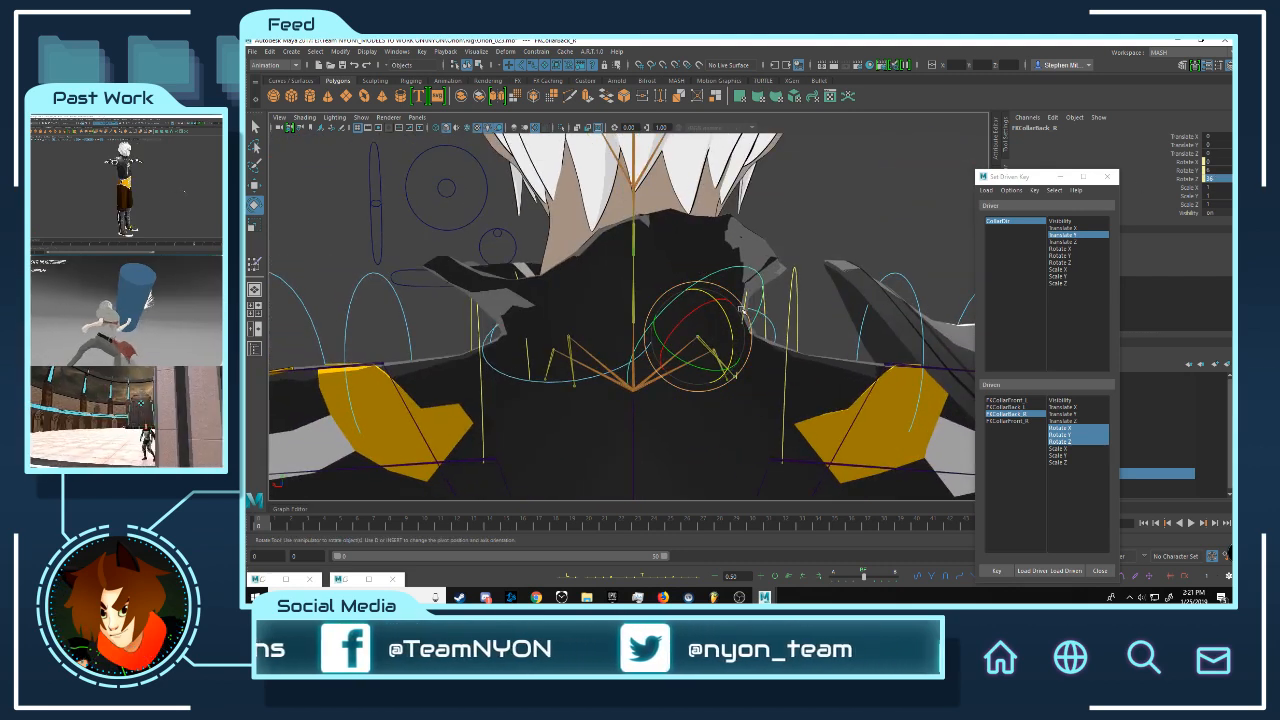
mouse_move(741, 313)
left_mouse_down()
mouse_move(723, 317)
mouse_move(727, 330)
left_mouse_up()
key("ctrl+z")
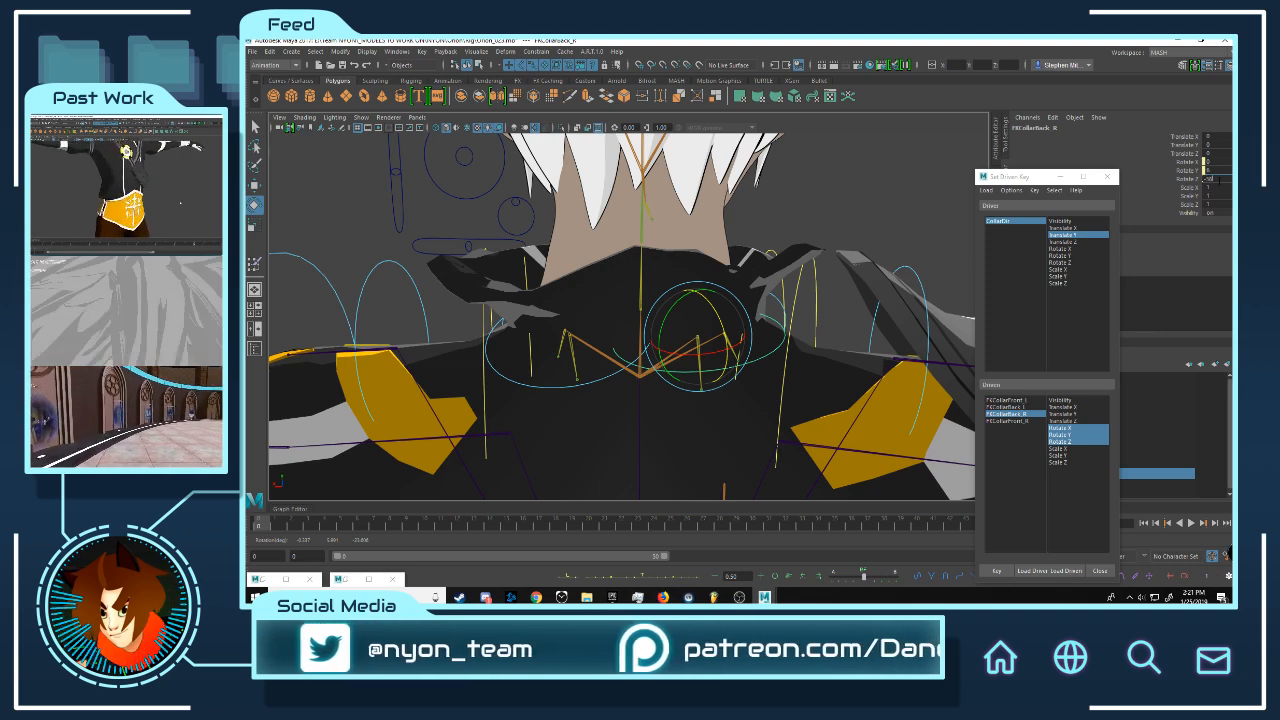
- Give FKCollarBack_R a negative Rotate Z matching FKCollarBack_L, check the collar from all sides, and set the driven key for positive Y
key("Return")
mouse_move(749, 287)
left_mouse_down("alt")
mouse_move(700, 292)
mouse_move(722, 300)
mouse_move(745, 286)
mouse_move(725, 287)
left_mouse_up("alt")
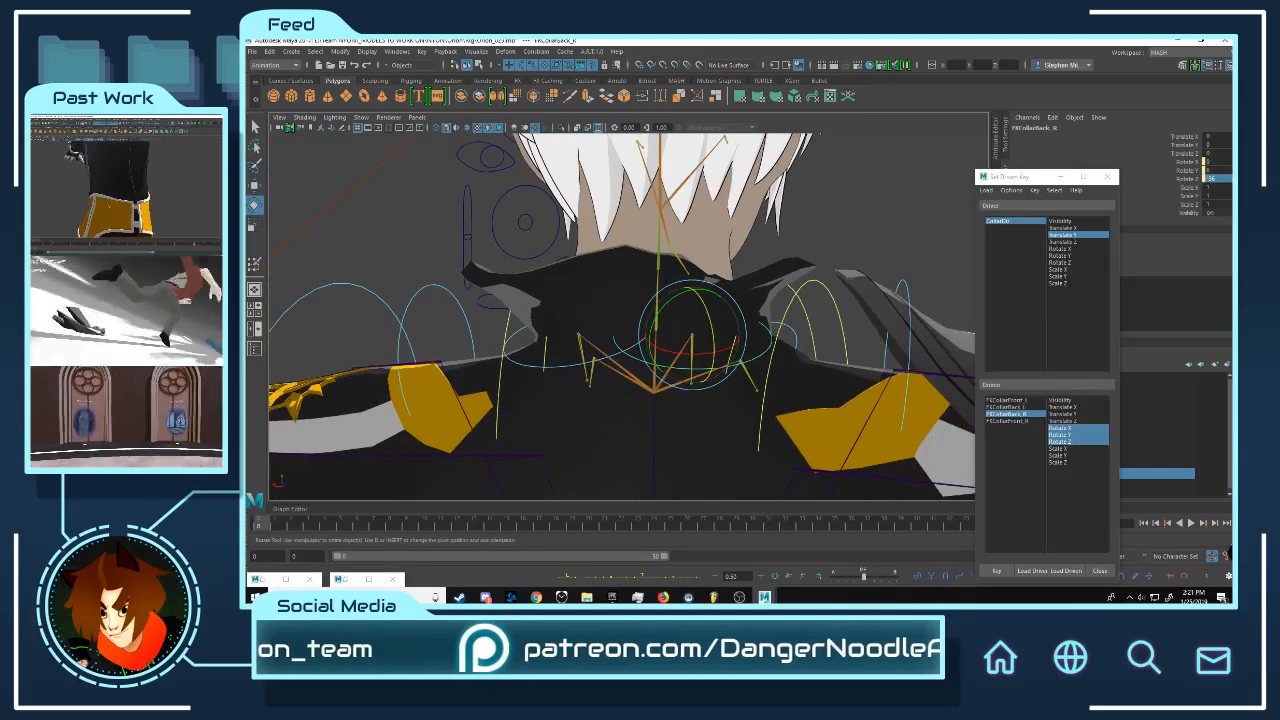
left_click_drag(708, 332, 695, 335, "alt")
right_click_drag(695, 335, 740, 322, "alt")
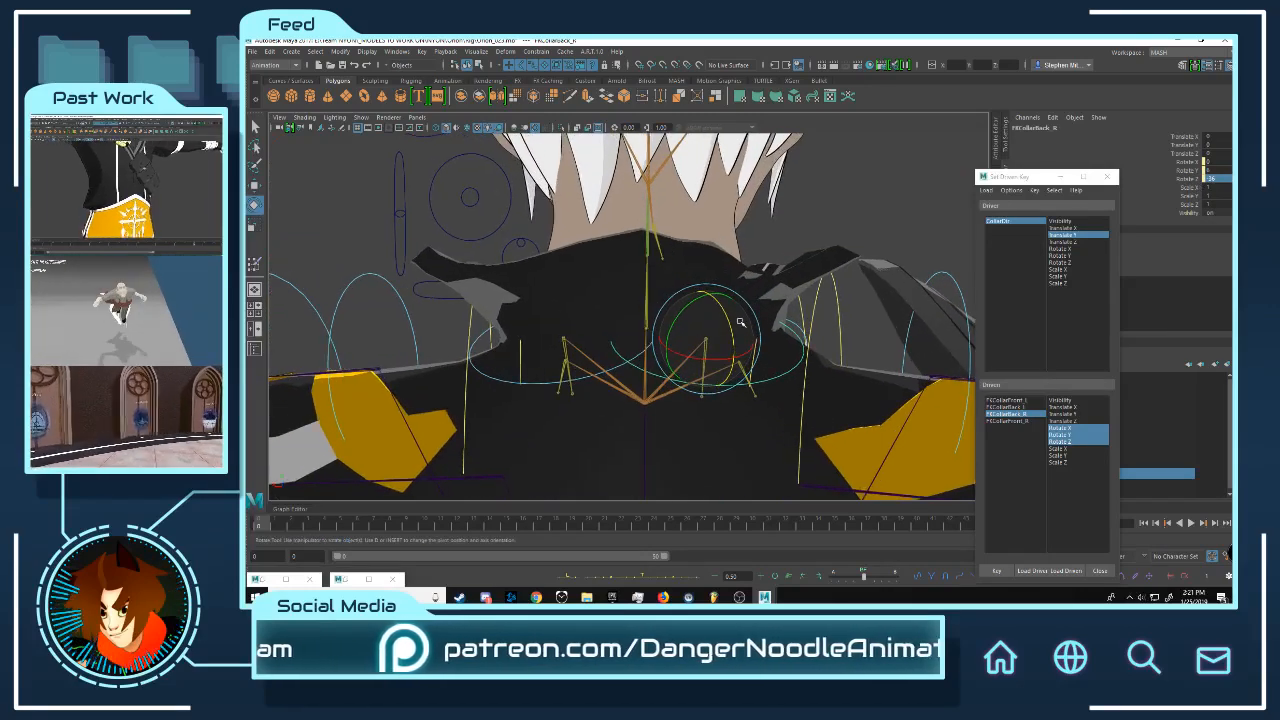
left_click_drag(740, 322, 697, 300, "alt")
right_click_drag(697, 300, 645, 299, "alt")
left_click_drag(645, 299, 624, 296, "alt")
right_click_drag(624, 296, 682, 300, "alt")
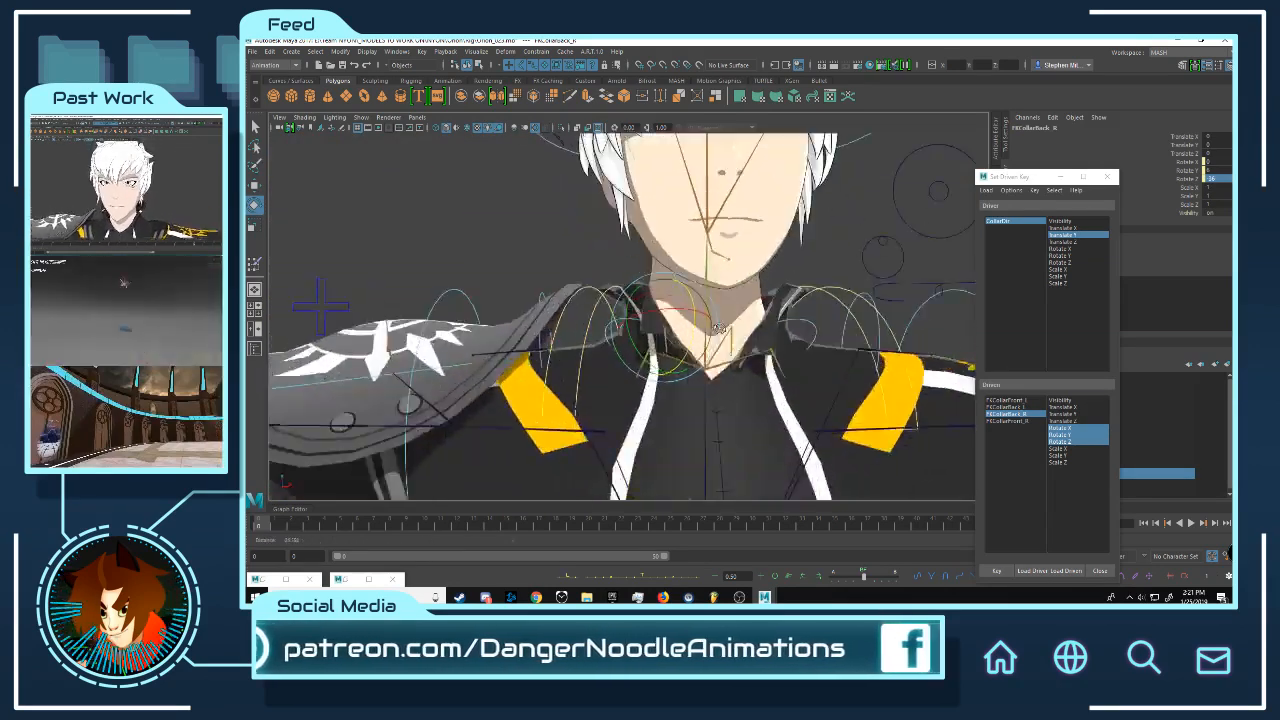
mouse_move(682, 300)
left_mouse_down("alt")
mouse_move(912, 328)
mouse_move(705, 303)
left_mouse_up("alt")
left_click(1009, 571)
- Select CollarDir, put the Set Driven Key window away and show CollarDir's translate limits
key("w")
left_click(869, 254)
left_click(868, 256)
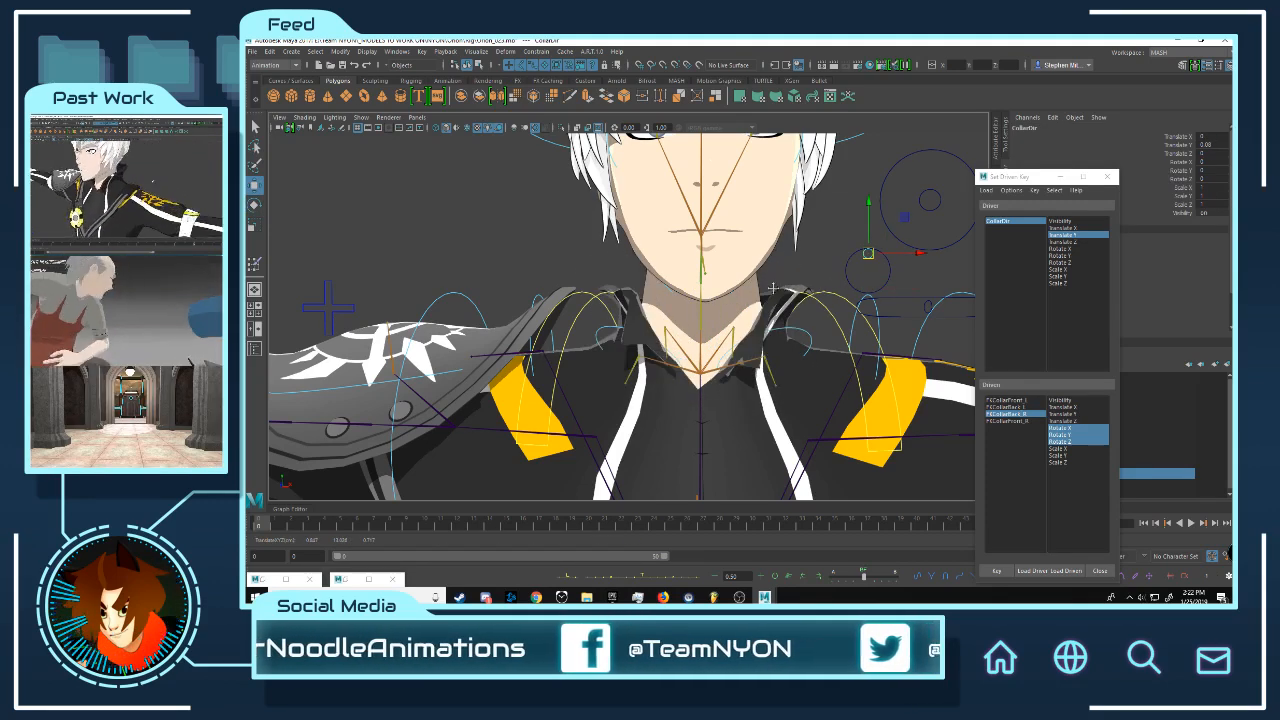
mouse_move(772, 288)
left_mouse_down("alt")
mouse_move(720, 300)
mouse_move(800, 280)
mouse_move(857, 244)
mouse_move(787, 253)
mouse_move(772, 271)
mouse_move(790, 260)
mouse_move(788, 272)
mouse_move(799, 254)
mouse_move(766, 280)
mouse_move(781, 284)
left_mouse_up("alt")
left_click(1061, 178)
left_click(994, 146)
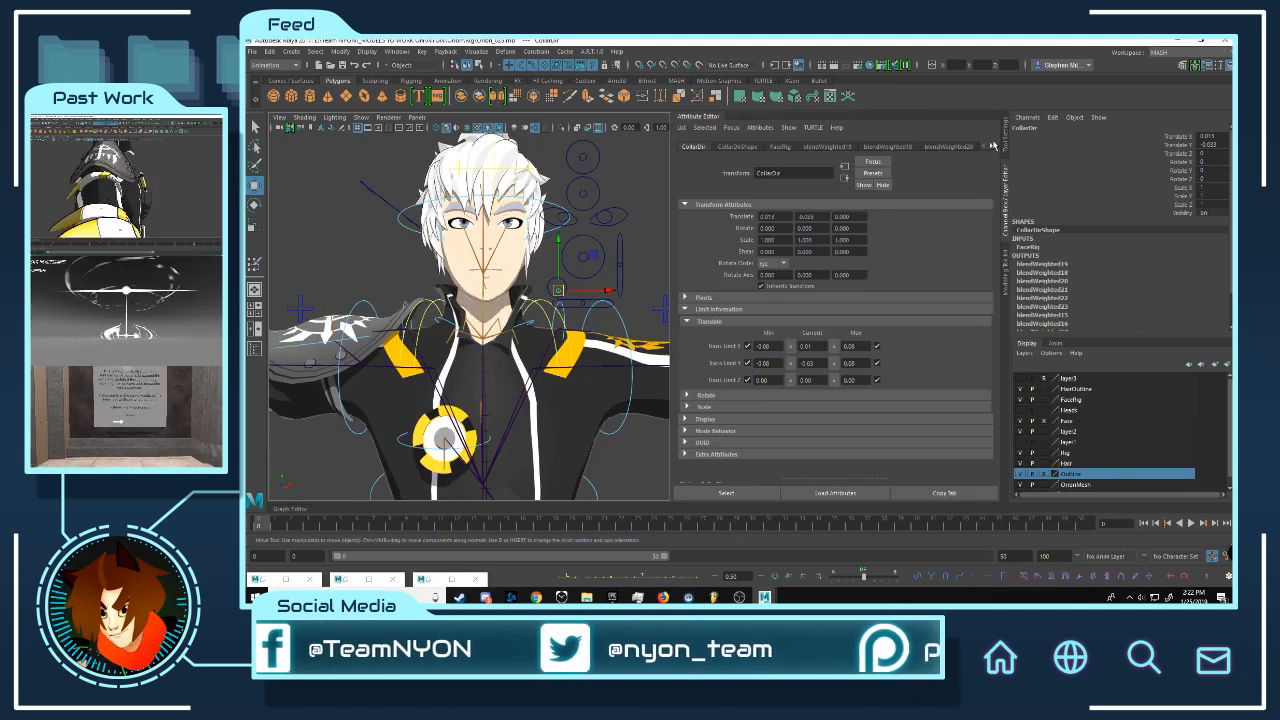
- Set CollarDir's Translate X and Y limits to a minimum of -0.07 and a maximum of 0.07
left_click_drag(553, 293, 560, 289)
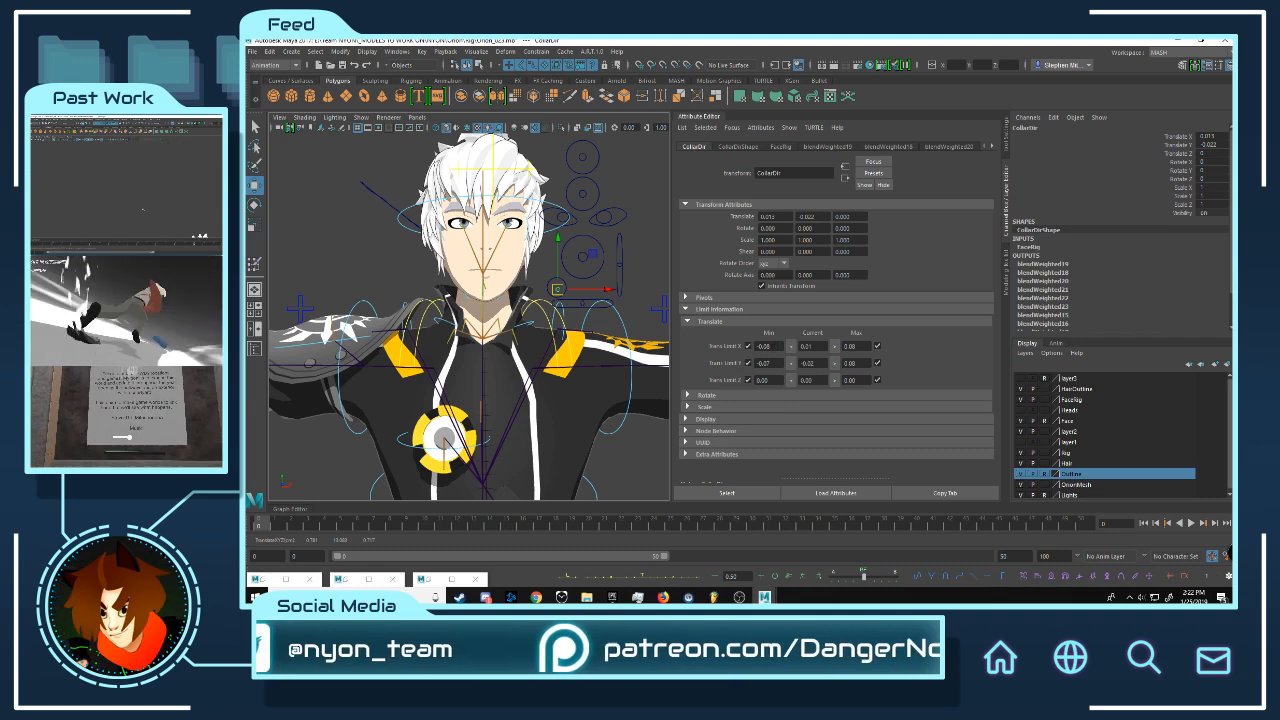
left_click(858, 346)
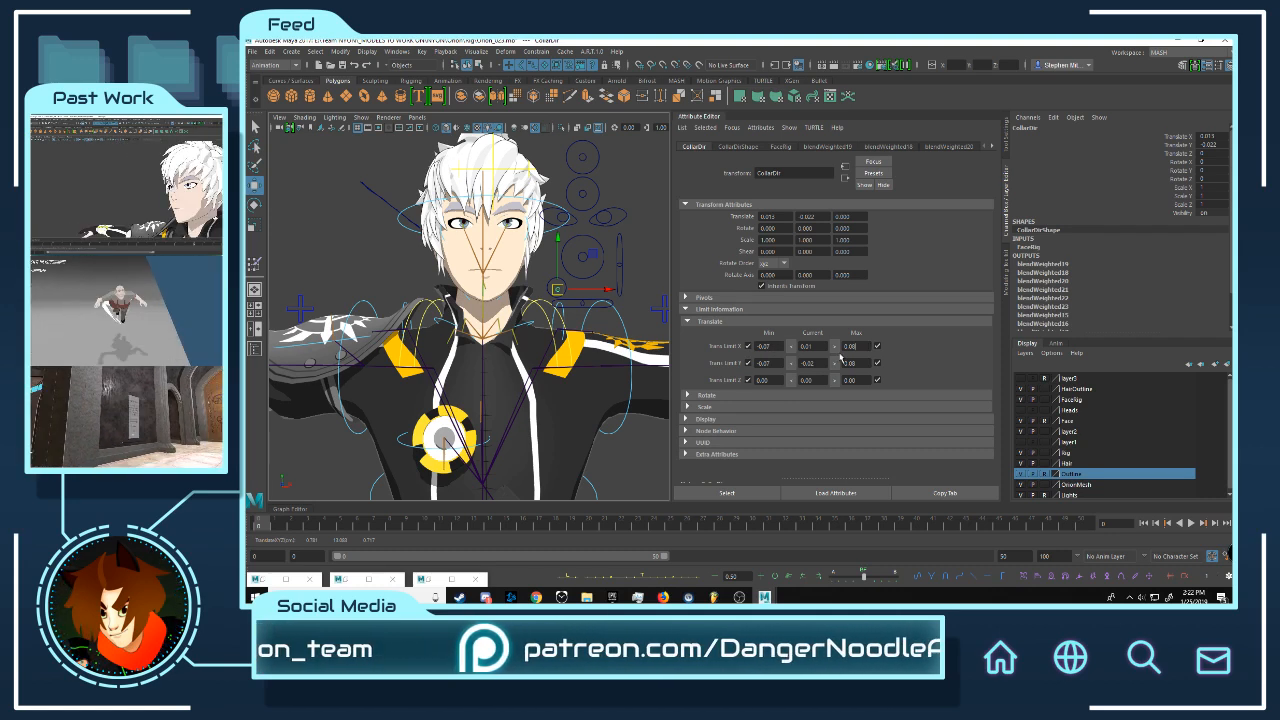
key("BackSpace")
type("7")
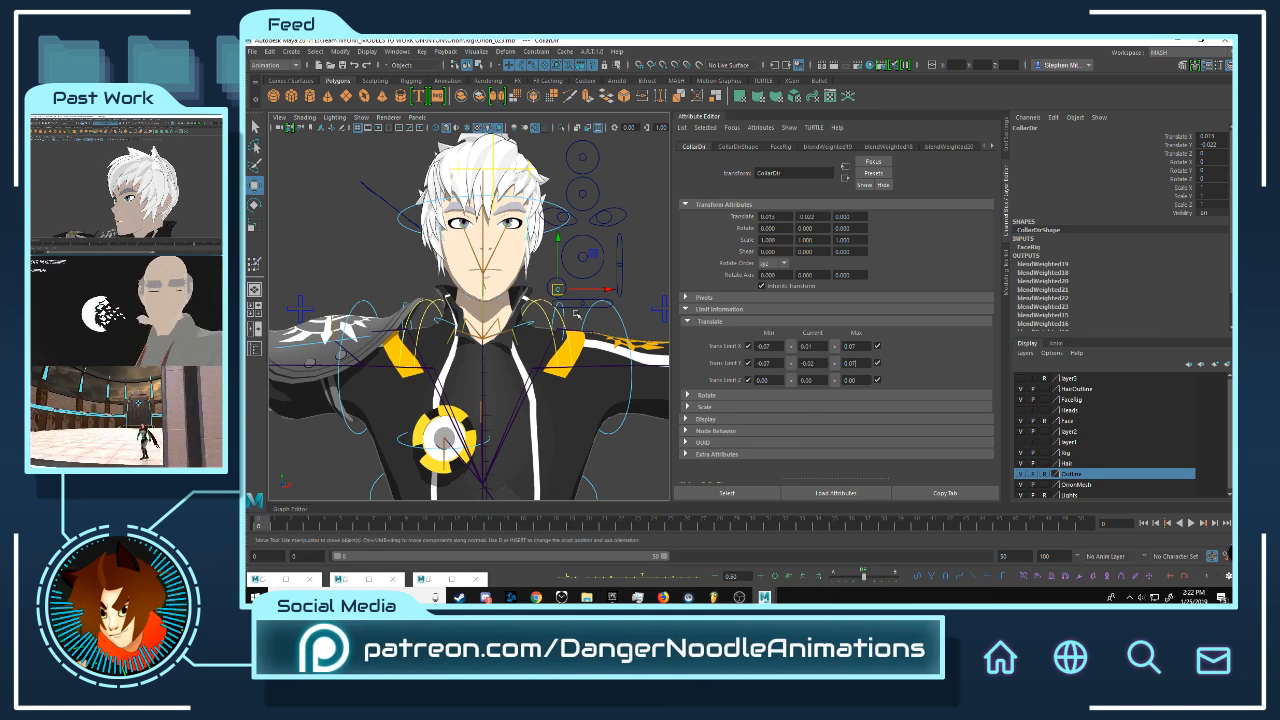
- Hide the attribute settings and move CollarDir around within its new limits to test the collar deformation
left_click_drag(560, 274, 644, 282, "alt")
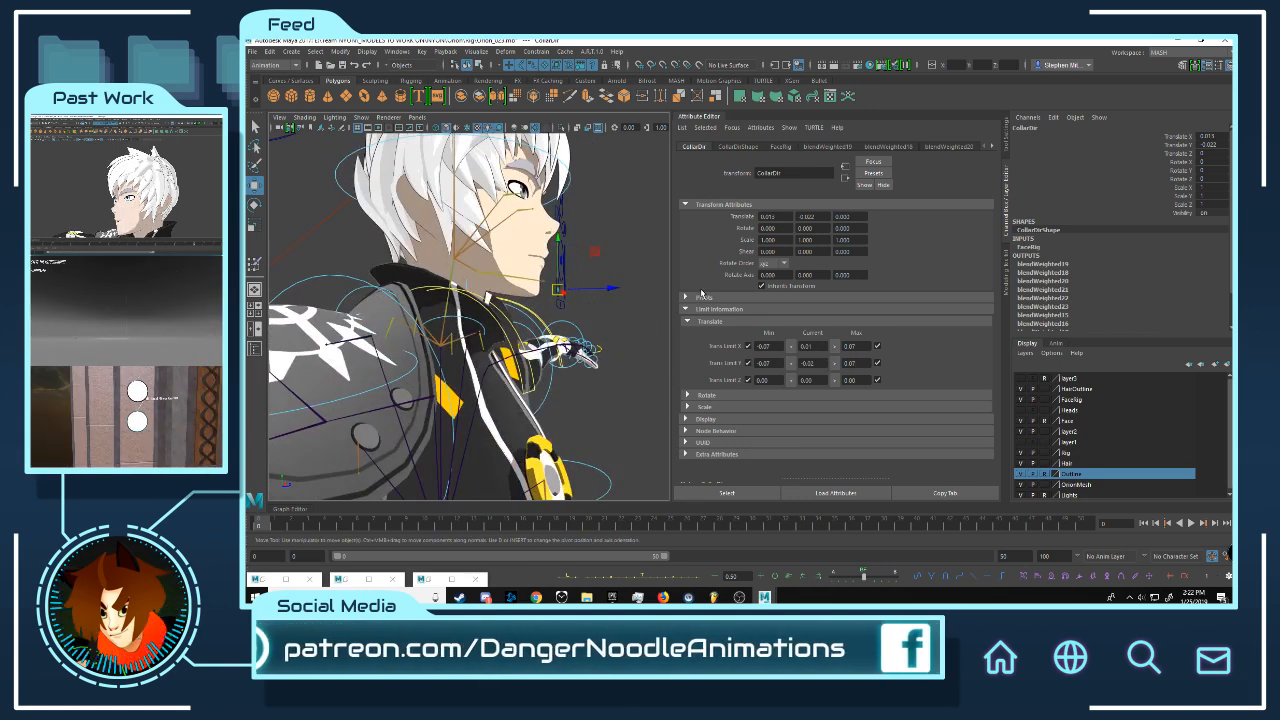
left_click(713, 120)
left_click_drag(830, 254, 750, 260, "alt")
left_click(766, 270)
left_click(766, 273)
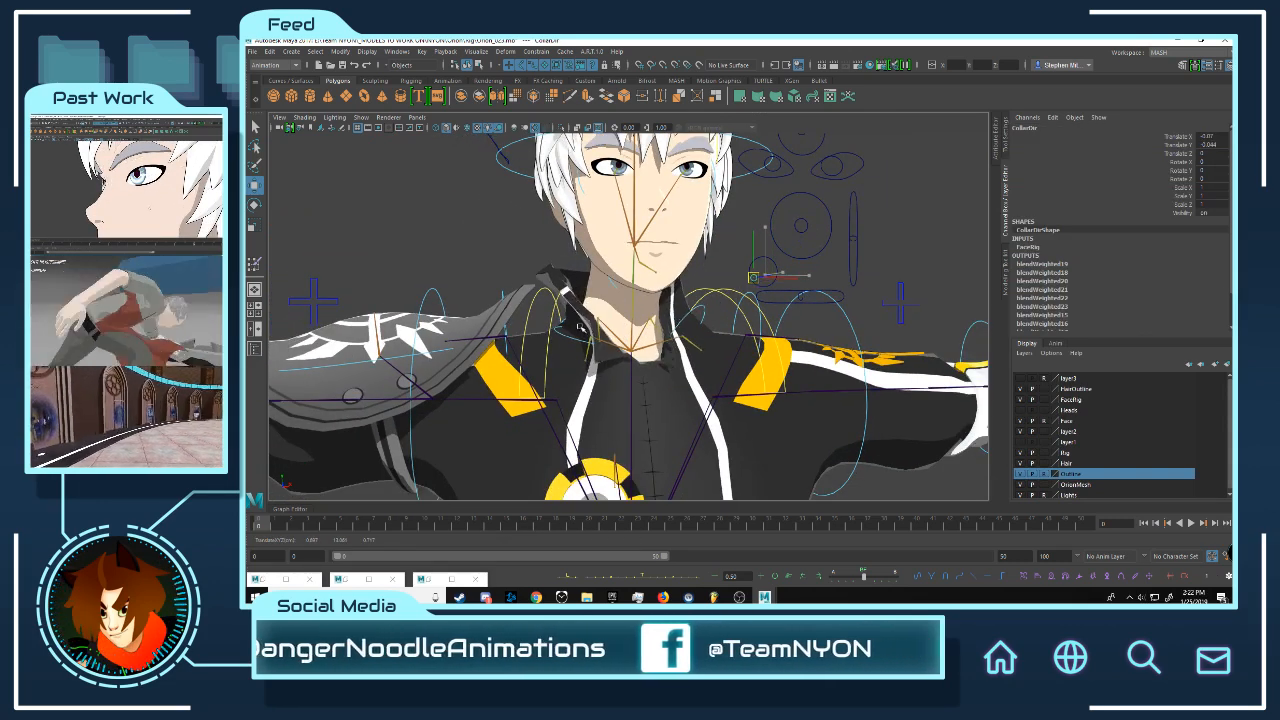
- Move CollarDir to its negative X and Y corner and examine the front collar deformation up close
left_click_drag(754, 275, 795, 287)
scroll(797, 291, "up", 5)
middle_click_drag(797, 291, 775, 289, "alt")
left_click_drag(775, 289, 774, 303, "alt")
mouse_move(819, 217)
left_mouse_down()
mouse_move(828, 272)
mouse_move(888, 318)
mouse_move(850, 198)
mouse_move(818, 217)
left_mouse_up()
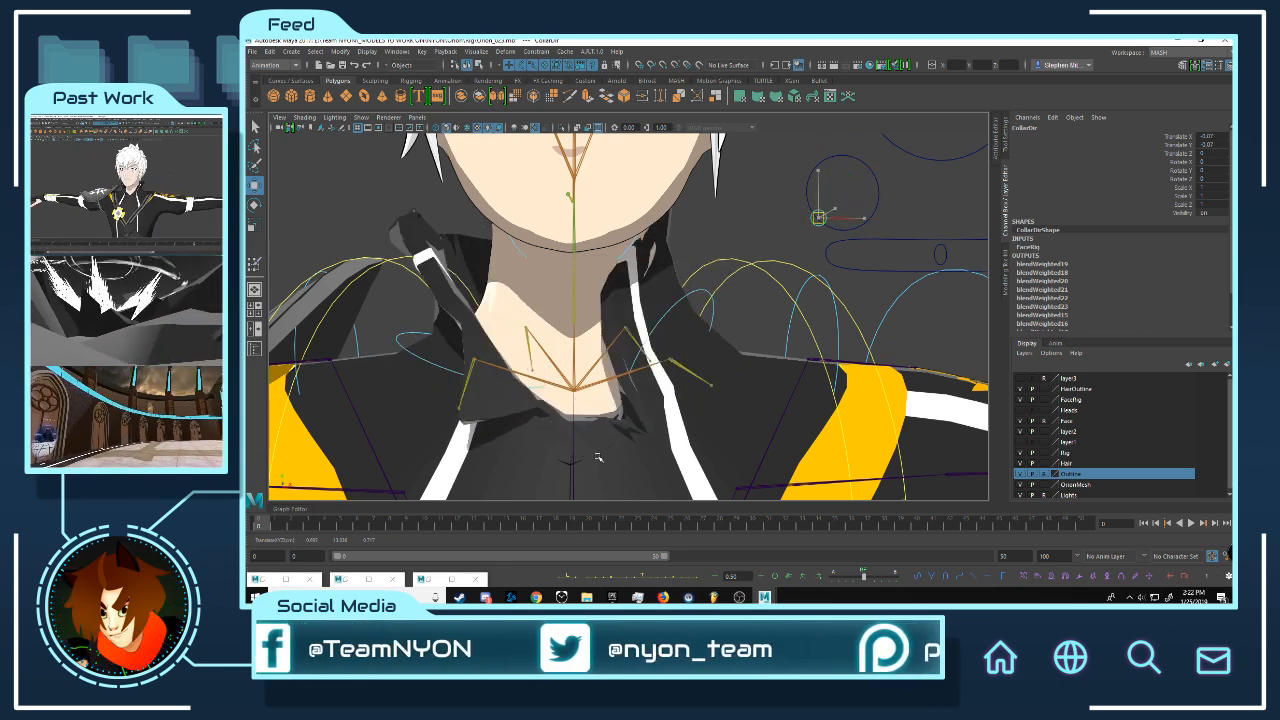
left_click_drag(655, 394, 753, 262, "alt")
- Return CollarDir near its centre and set its Translate X and Y limits to a minimum of -0.06 and a maximum of 0.06
left_click_drag(754, 252, 935, 264)
key("ctrl+a")
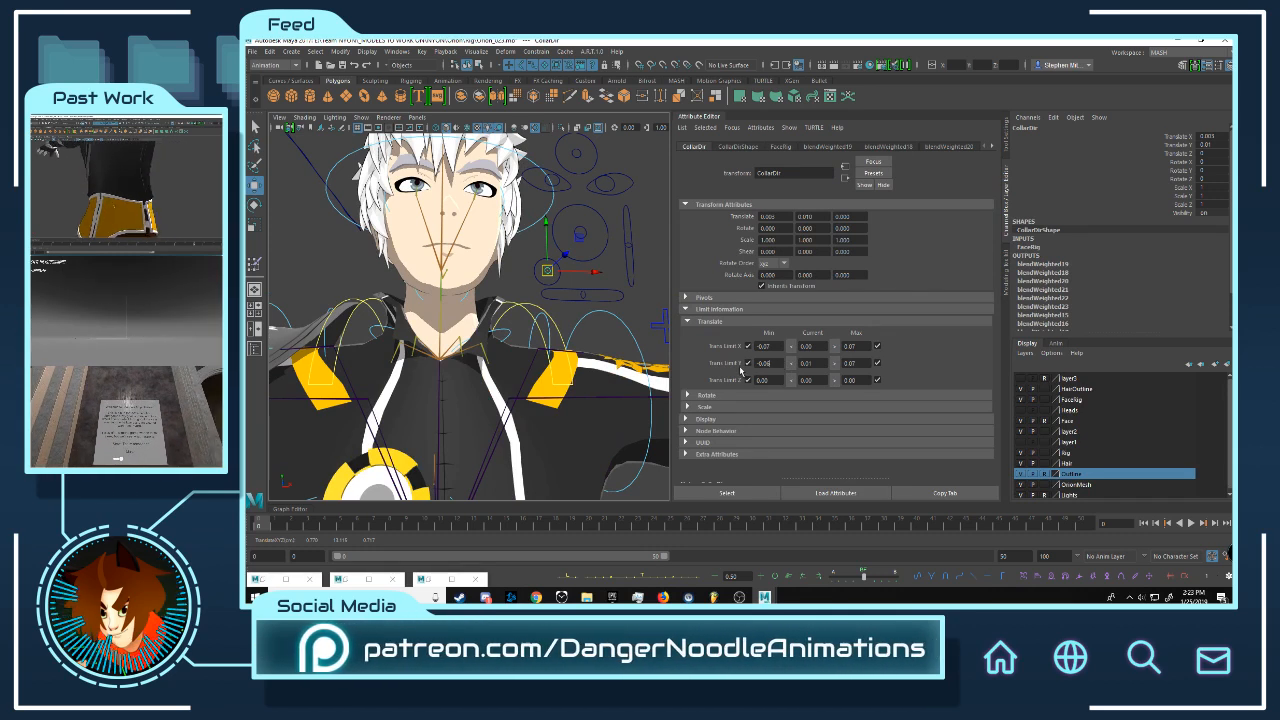
left_click(782, 347)
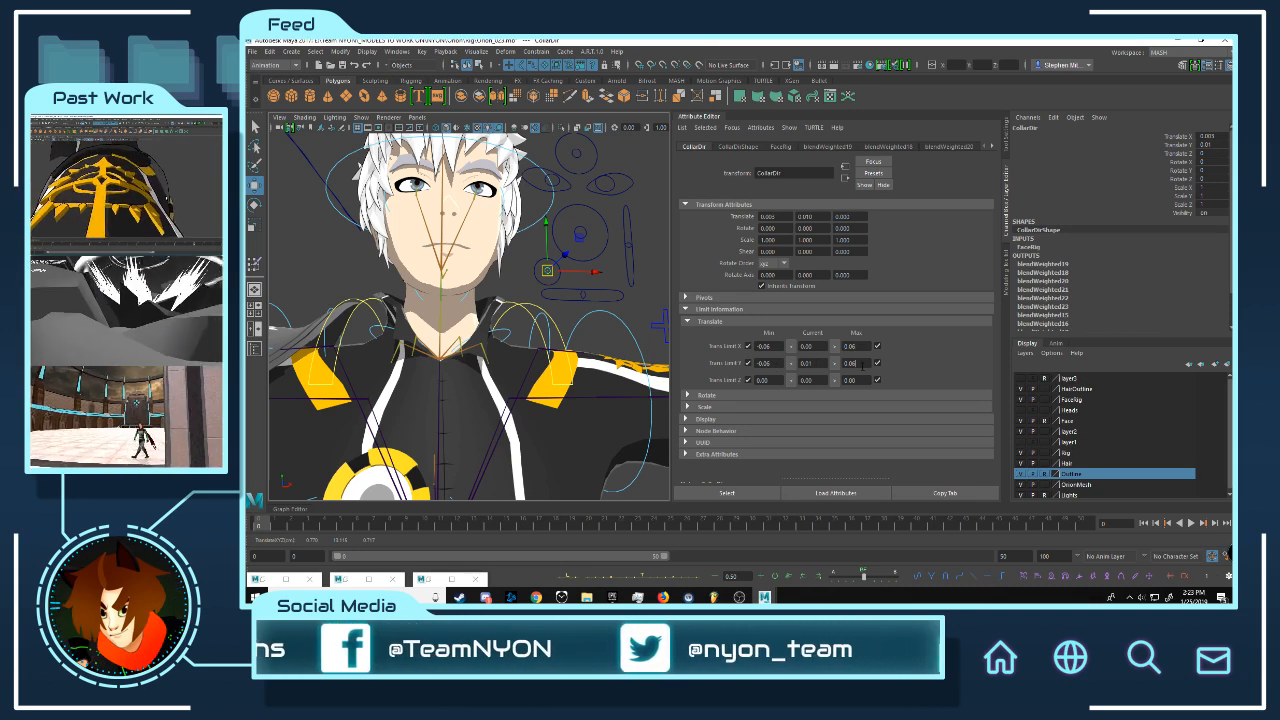
- Close the attribute settings and move CollarDir to its tightened limits, checking the collar deformation from the front and back
left_click_drag(547, 270, 805, 160)
double_click(713, 121)
scroll(733, 258, "up", 5)
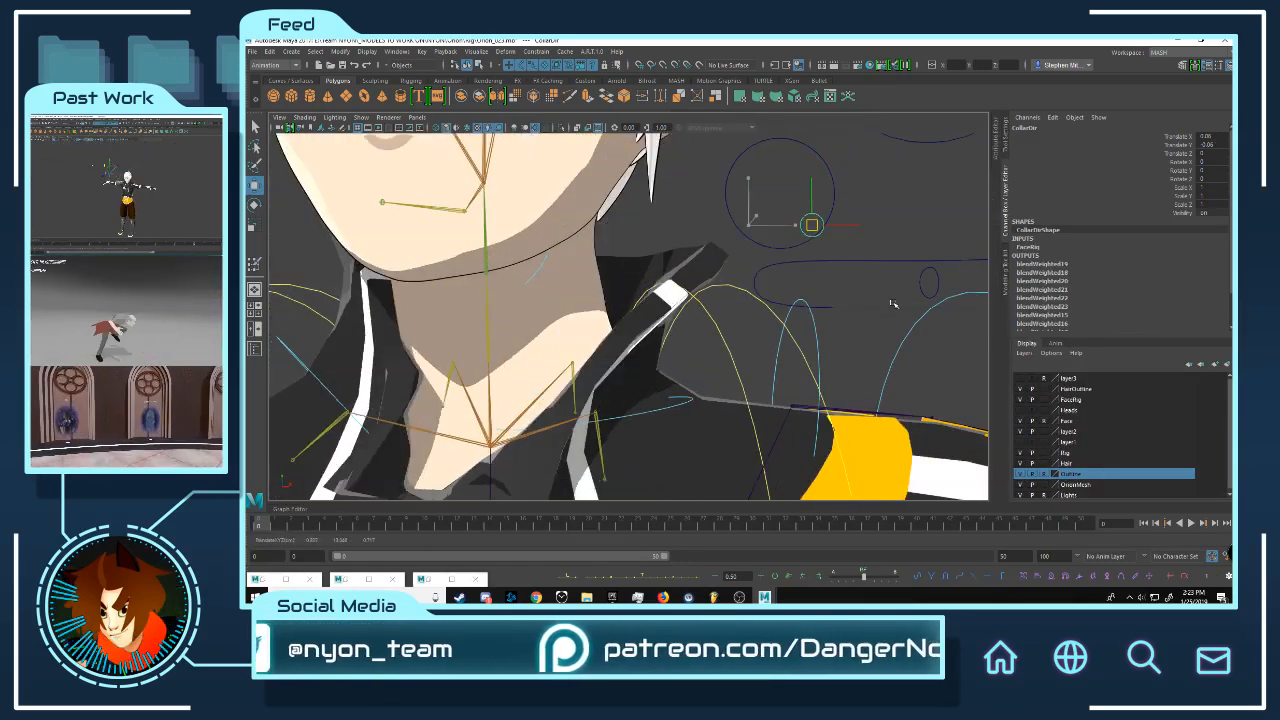
left_click_drag(884, 182, 690, 290)
scroll(576, 282, "down", 8)
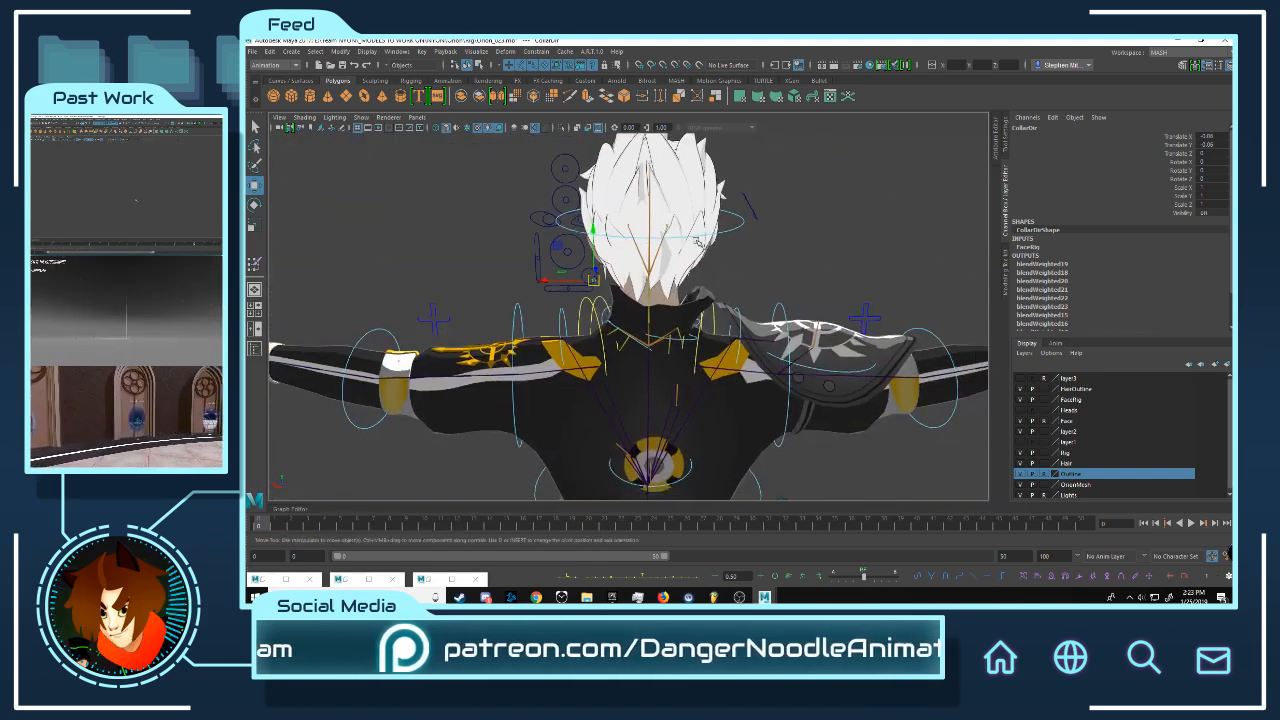
scroll(708, 290, "up", 7)
scroll(708, 290, "up", 2)
left_click_drag(524, 207, 468, 422)
scroll(588, 314, "down", 3)
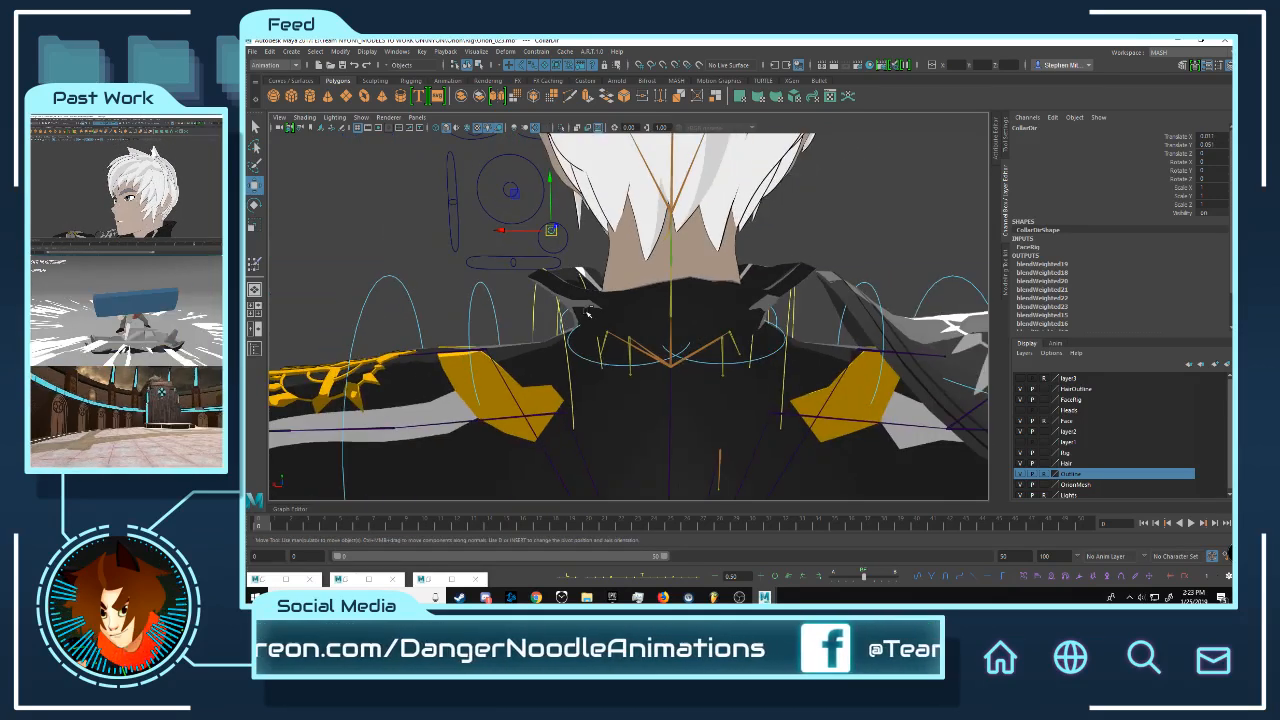
- Save the rig scene and reactivate the Move tool on CollarDir
key("q")
key("ctrl+s")
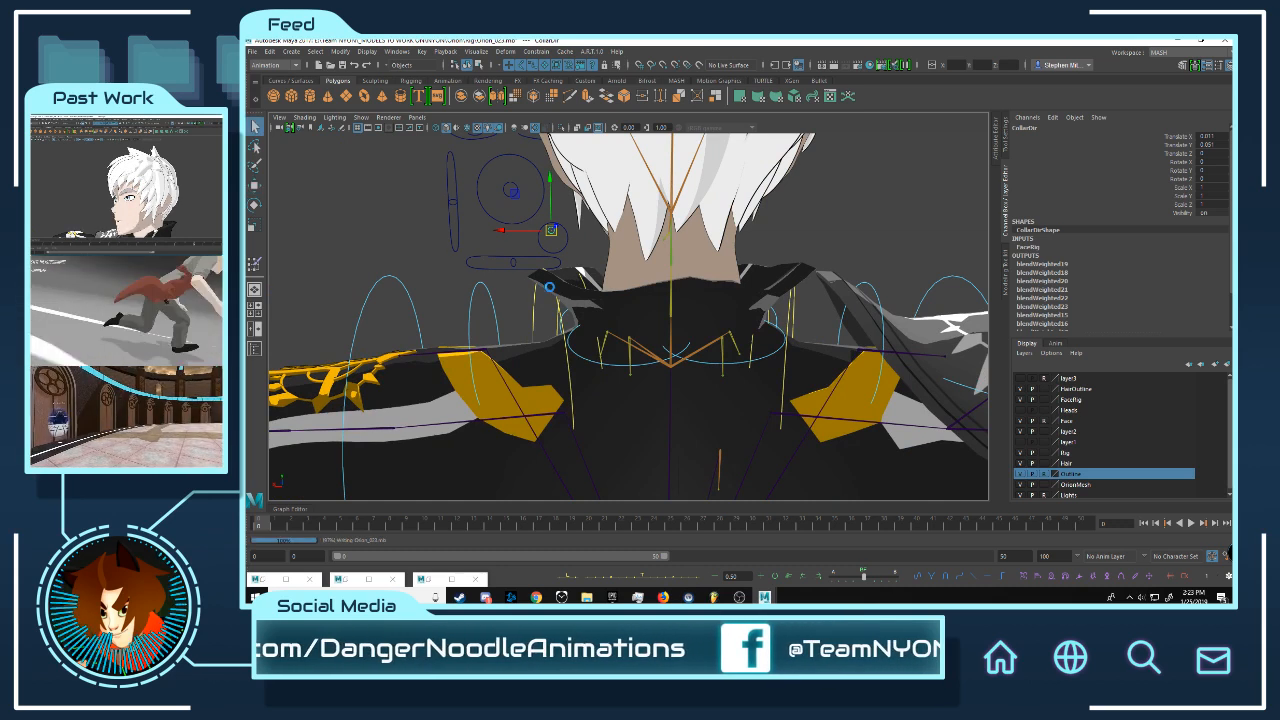
key("w")
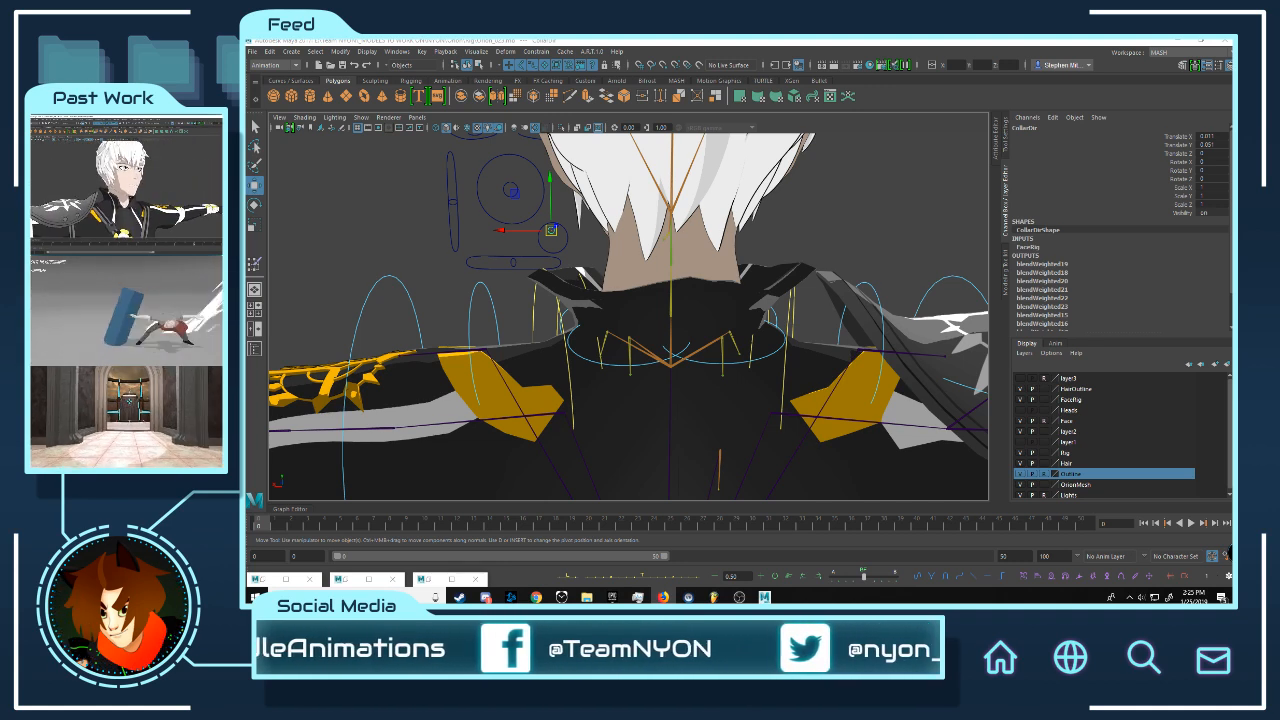
- Switch to the browser, watch part of the RWBY Volume 7 Trailer, and put the browser window away
left_click_drag(1234, 252, 689, 106)
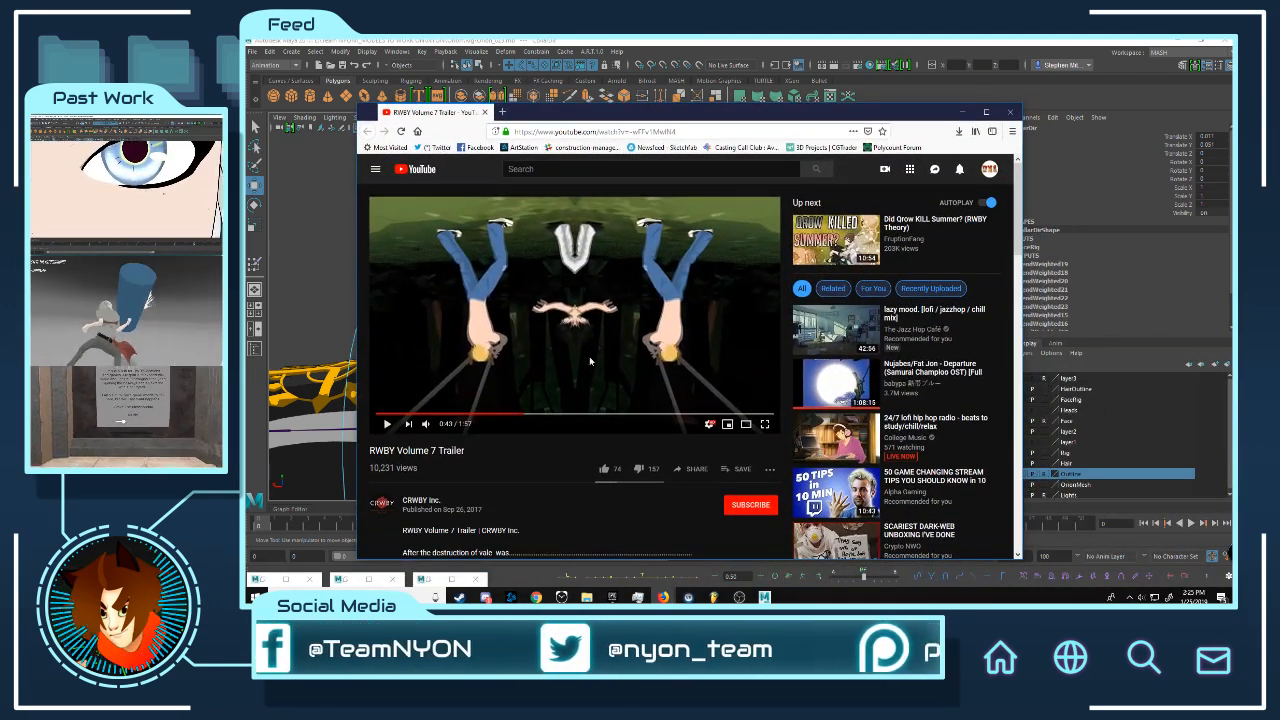
left_click(378, 414)
left_click(388, 426)
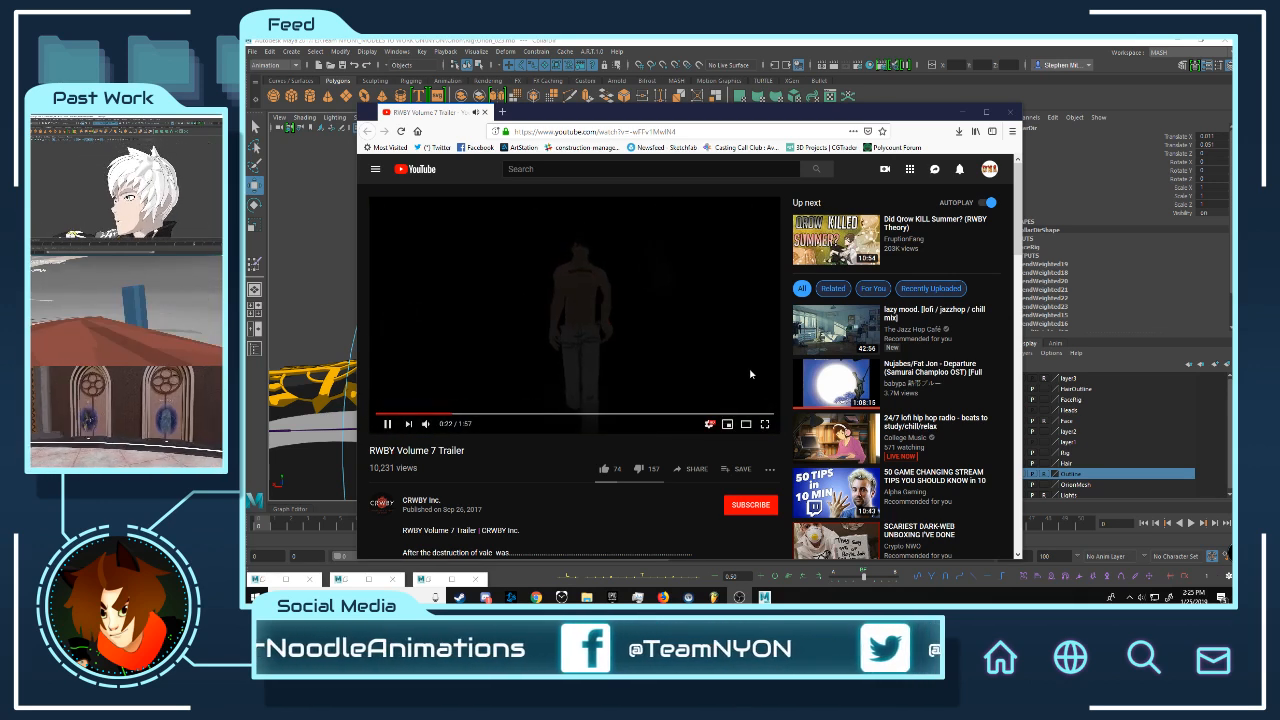
left_click(609, 300)
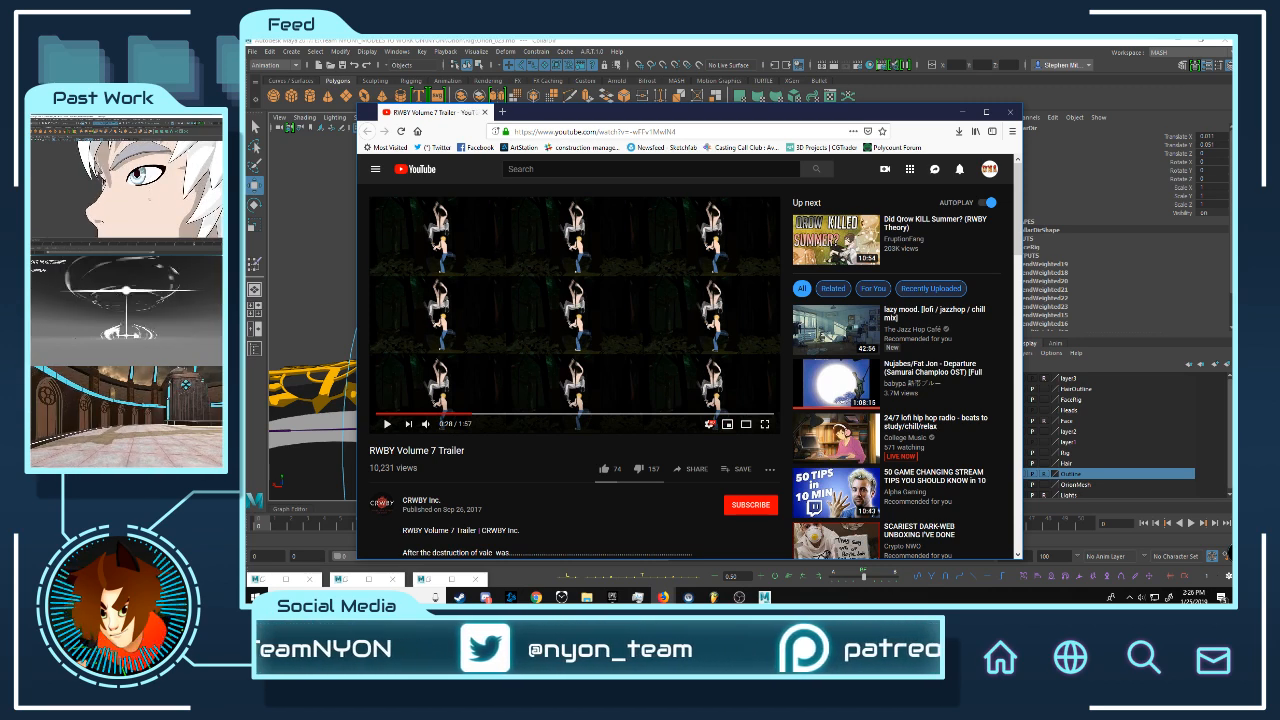
key("super+d")
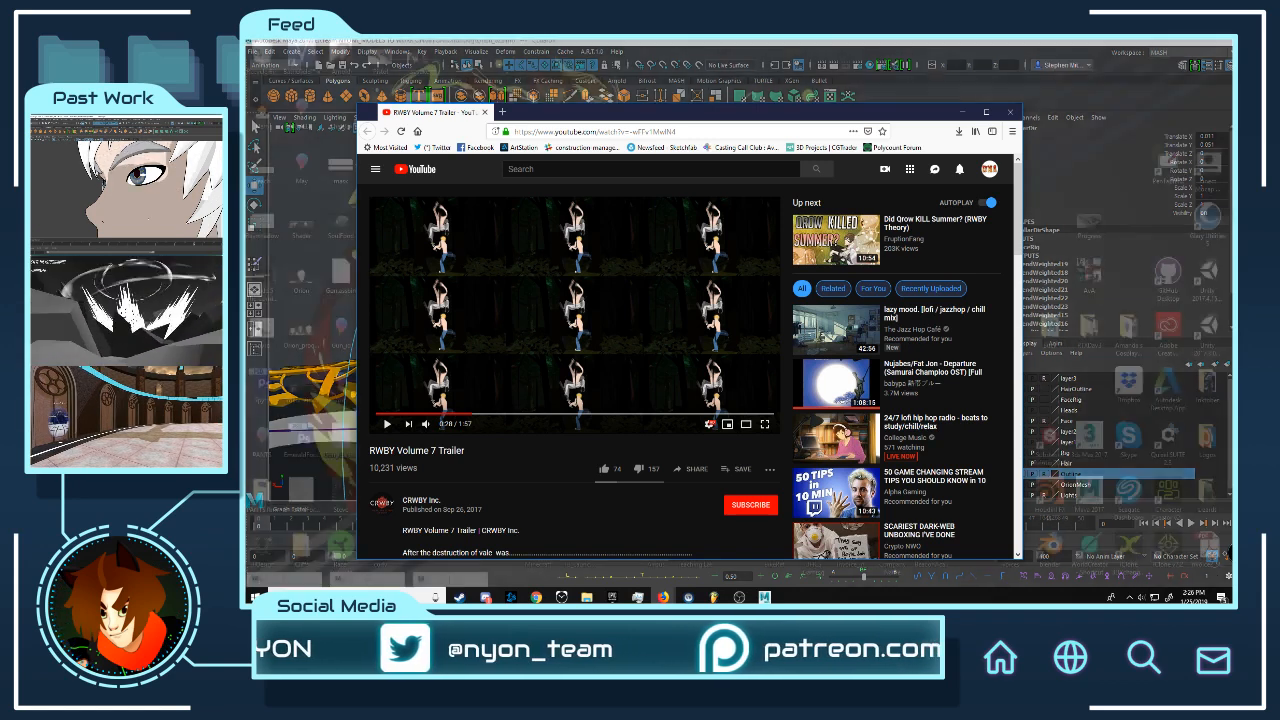
key("super+d")
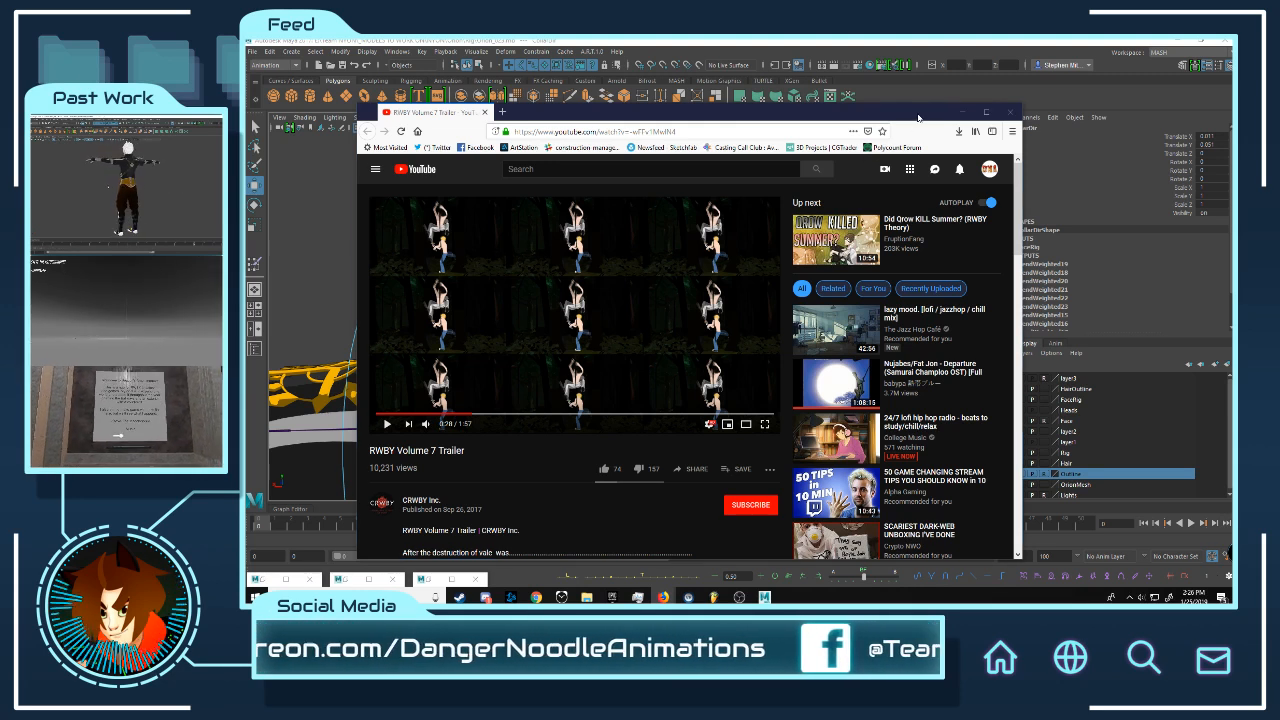
left_click_drag(918, 118, 898, 124)
left_click(990, 122)
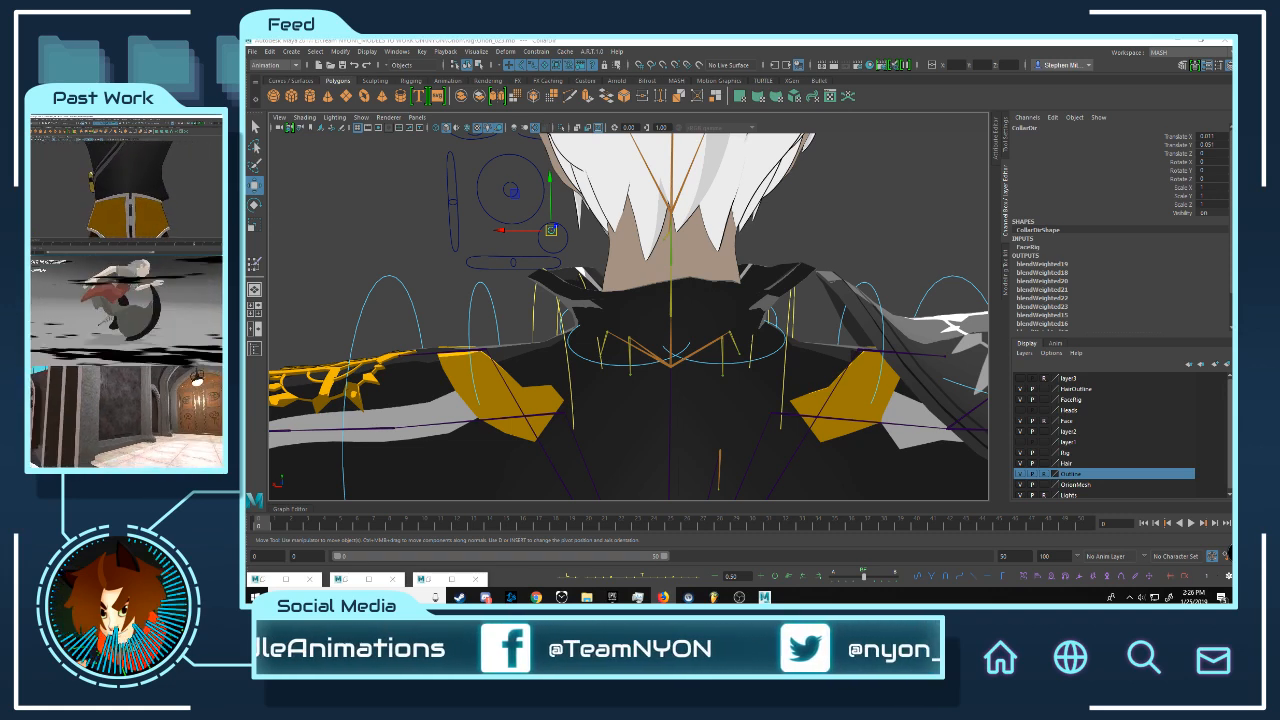
- Select FKCollarBack_R, activate the Rotate tool, and examine the back of the collar around it from several angles
left_click(747, 241)
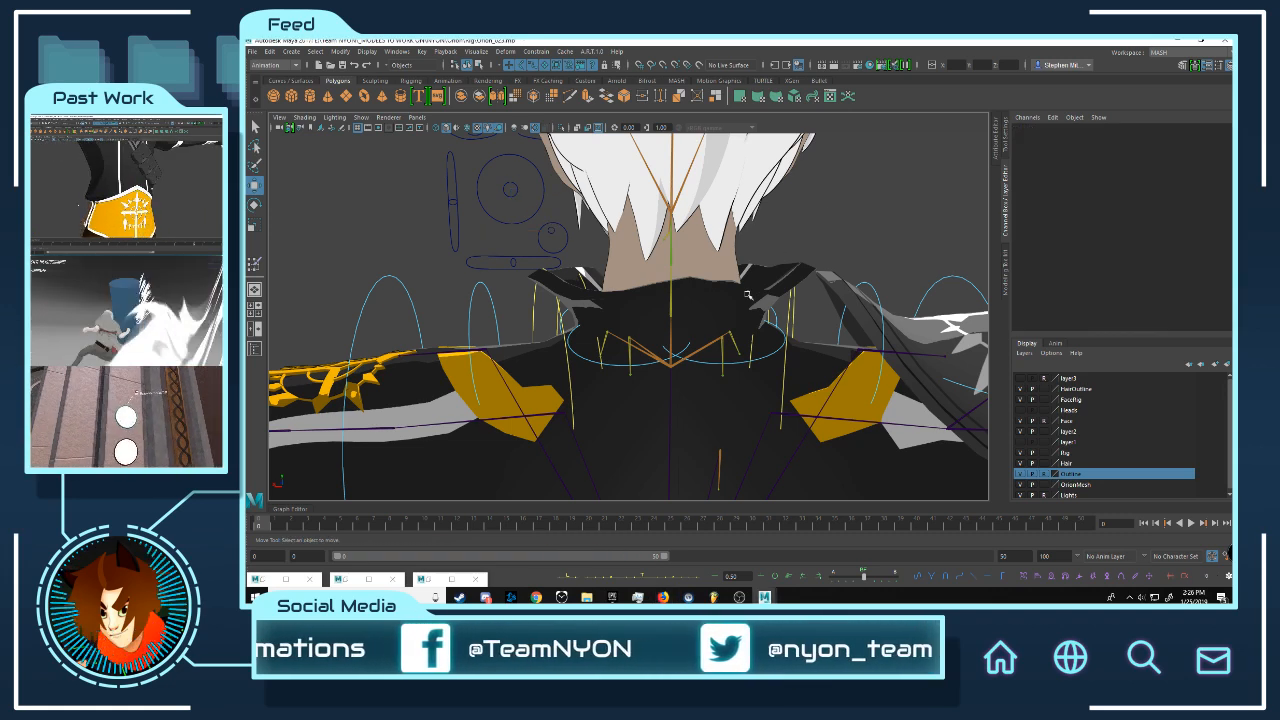
left_click_drag(727, 301, 723, 300, "alt")
right_click_drag(723, 300, 785, 305, "alt")
left_click(786, 303)
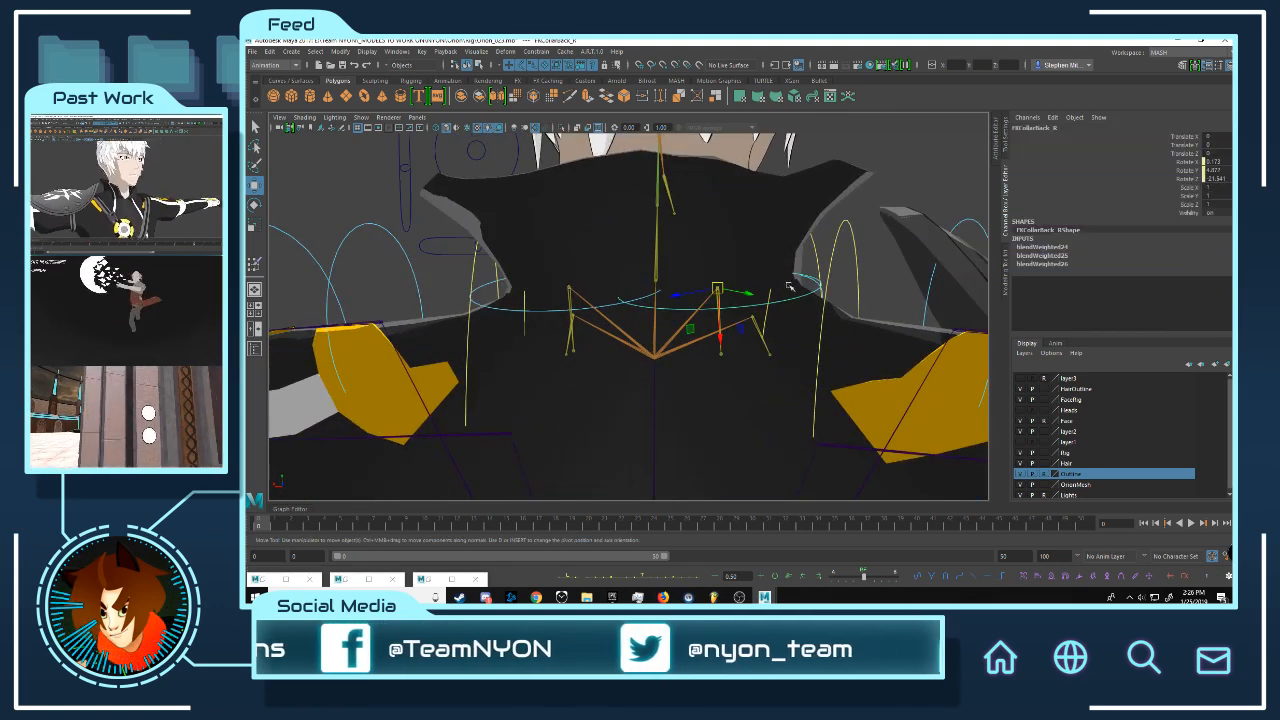
left_click_drag(778, 244, 786, 277, "alt")
right_click_drag(786, 277, 755, 262, "alt")
left_click_drag(755, 262, 755, 252, "alt")
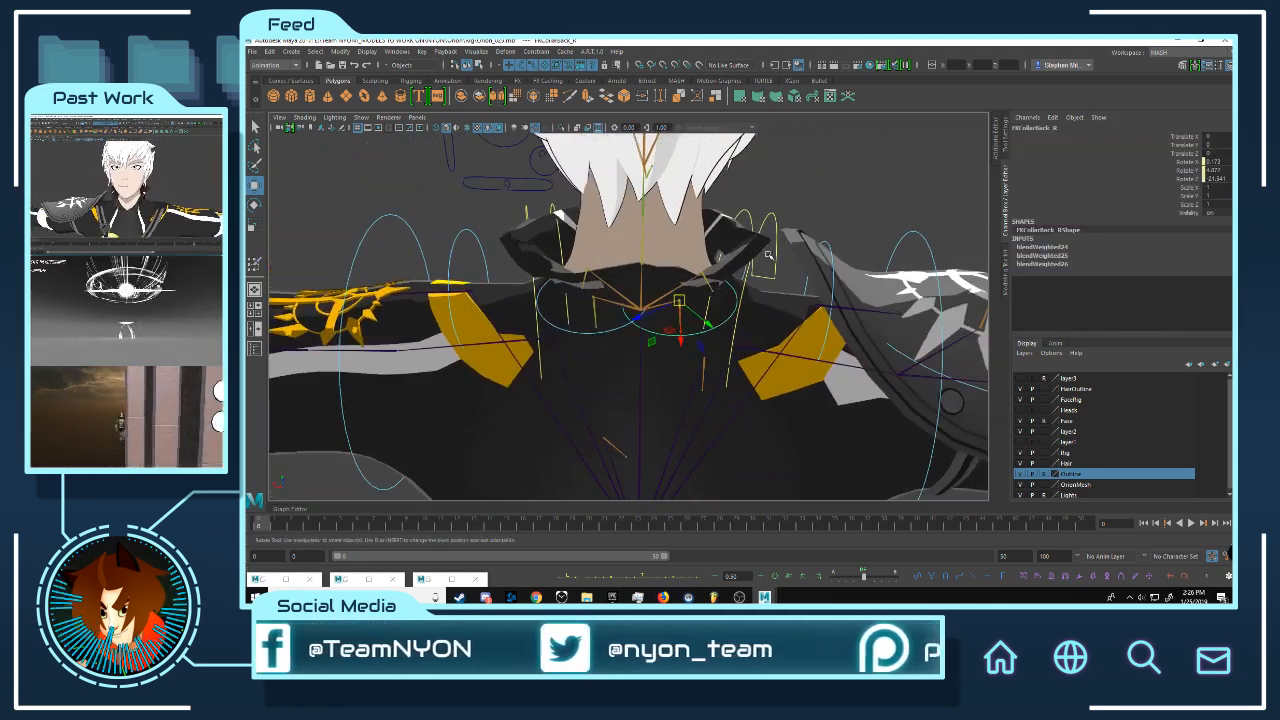
key("e")
right_click_drag(662, 302, 704, 319, "alt")
left_click_drag(724, 307, 739, 302)
right_click_drag(780, 266, 732, 270, "alt")
left_click_drag(732, 270, 743, 246, "alt")
scroll(735, 243, "up", 5)
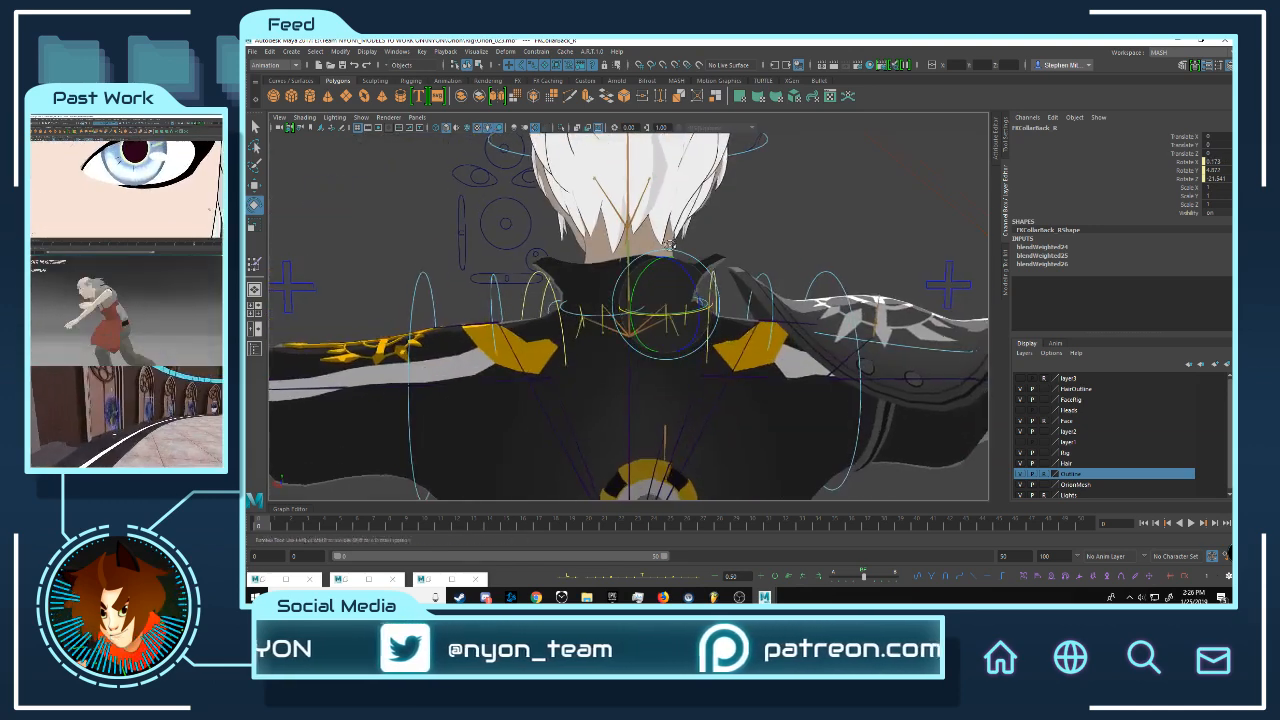
right_click_drag(723, 241, 713, 253, "alt")
left_click_drag(713, 253, 616, 386, "alt")
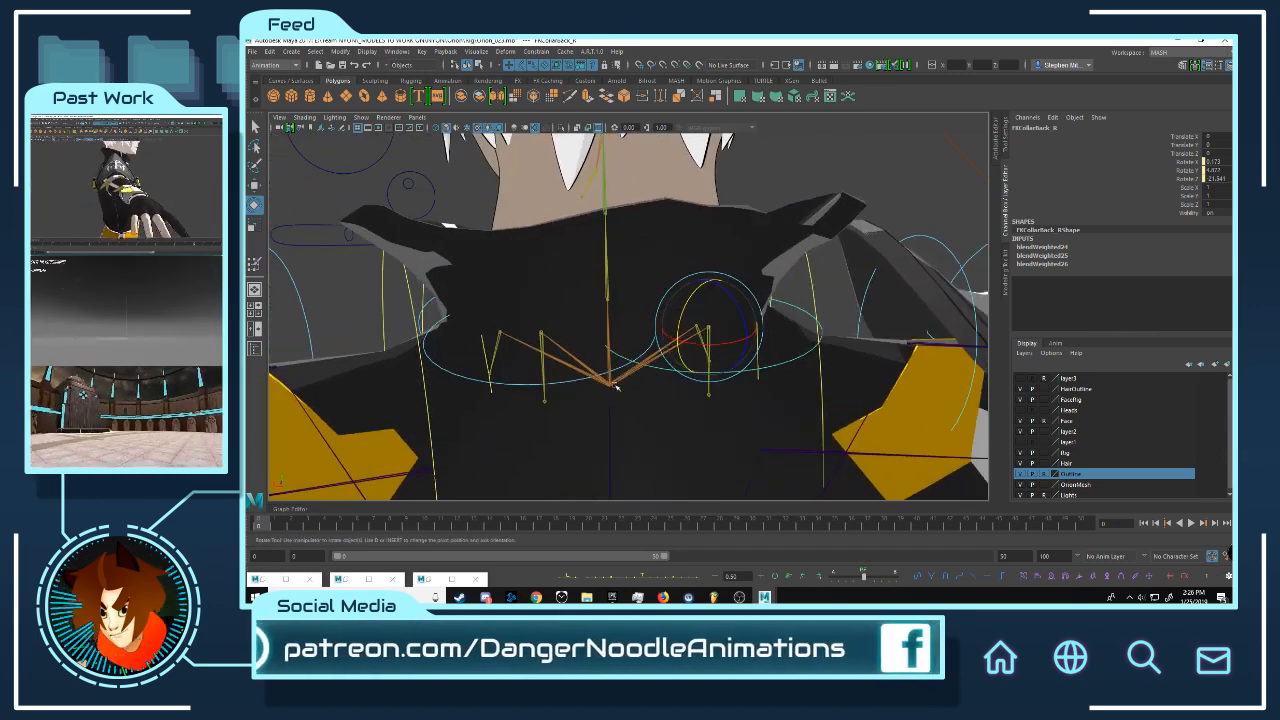
- Select FKCollarBack_L and examine the back of the collar on its side, undoing the stray selection
left_click(615, 371)
left_click_drag(708, 317, 671, 291, "alt")
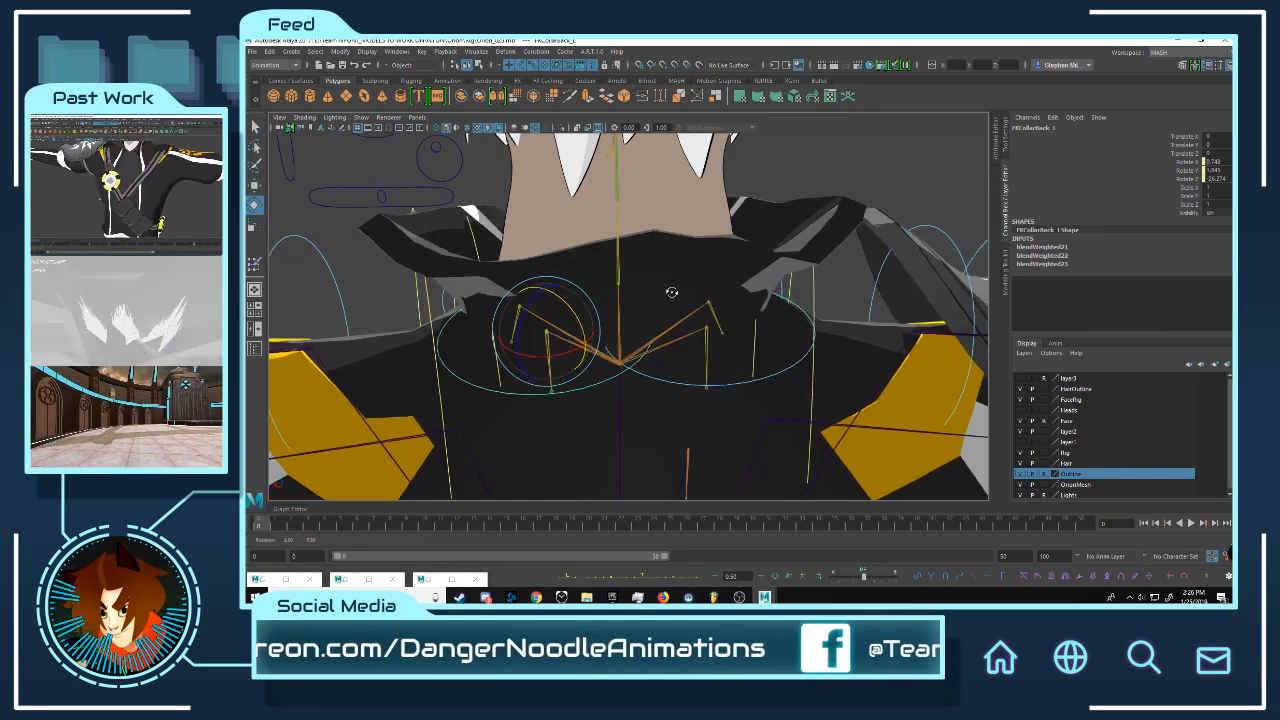
right_click_drag(671, 291, 676, 297, "alt")
scroll(684, 297, "down", 2)
mouse_move(689, 297)
left_mouse_down("alt")
mouse_move(752, 308)
mouse_move(683, 320)
left_mouse_up("alt")
scroll(750, 315, "down", 2)
left_click(802, 297)
key("ctrl+z")
- Put the jacket top mesh in vertex mode and select the vertices at the centre of the back collar's rim
left_click(697, 249)
left_click_drag(698, 249, 730, 247, "alt")
right_click_drag(716, 242, 670, 248)
scroll(654, 260, "up", 3)
left_click(676, 202)
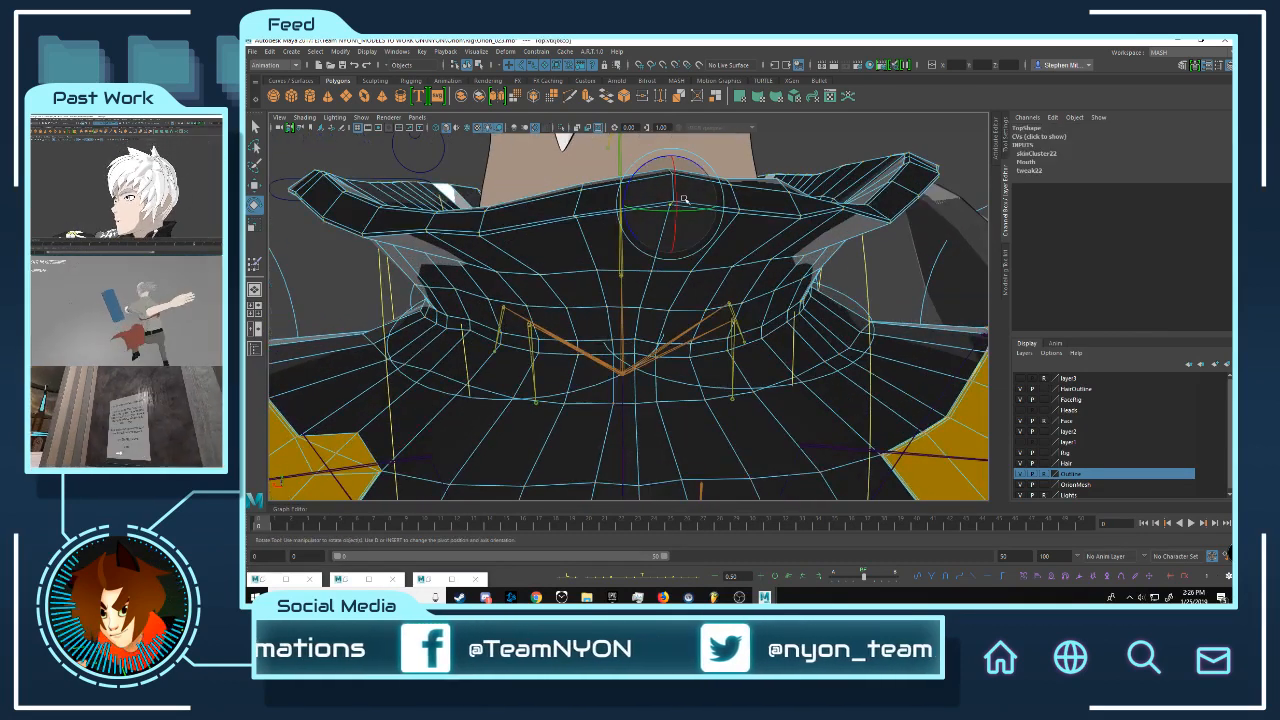
key("w")
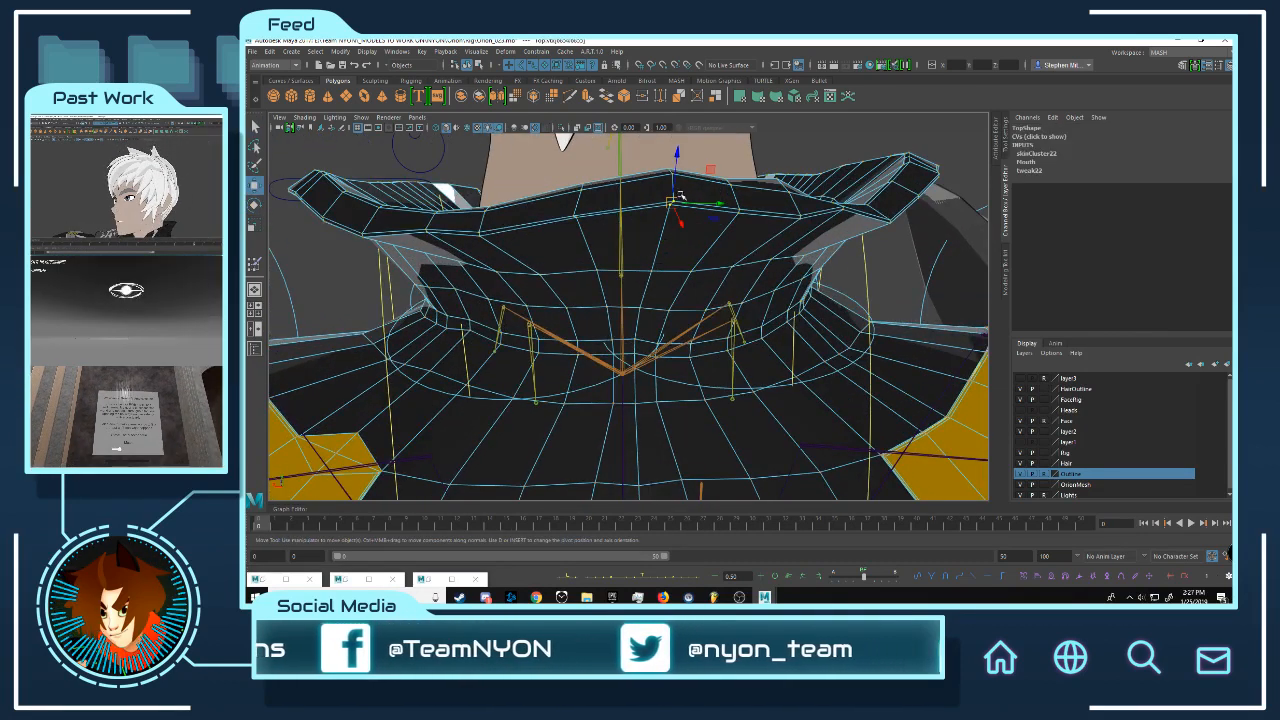
left_click_drag(680, 180, 602, 305)
left_click(678, 179, "shift")
- Frame the selected rim vertices and examine the back collar's shape from the side, above and behind
key("f")
left_click_drag(533, 331, 748, 294)
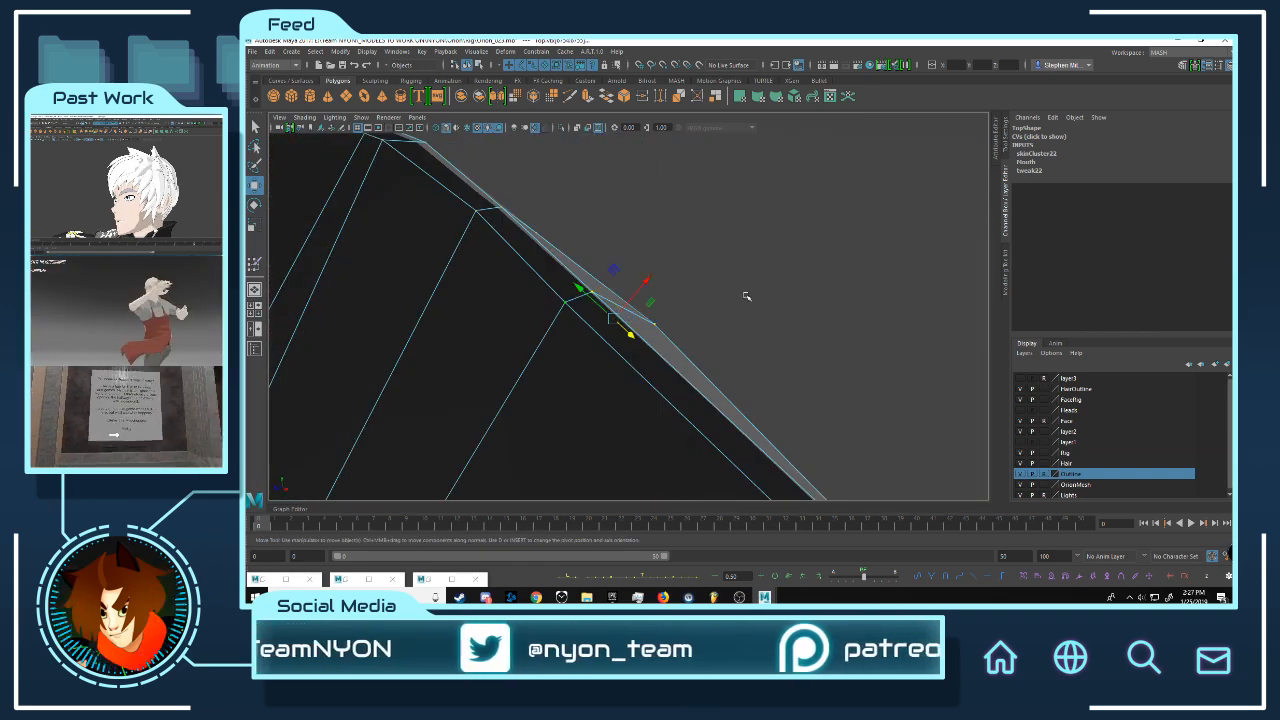
key("f")
left_click_drag(597, 337, 574, 369, "alt")
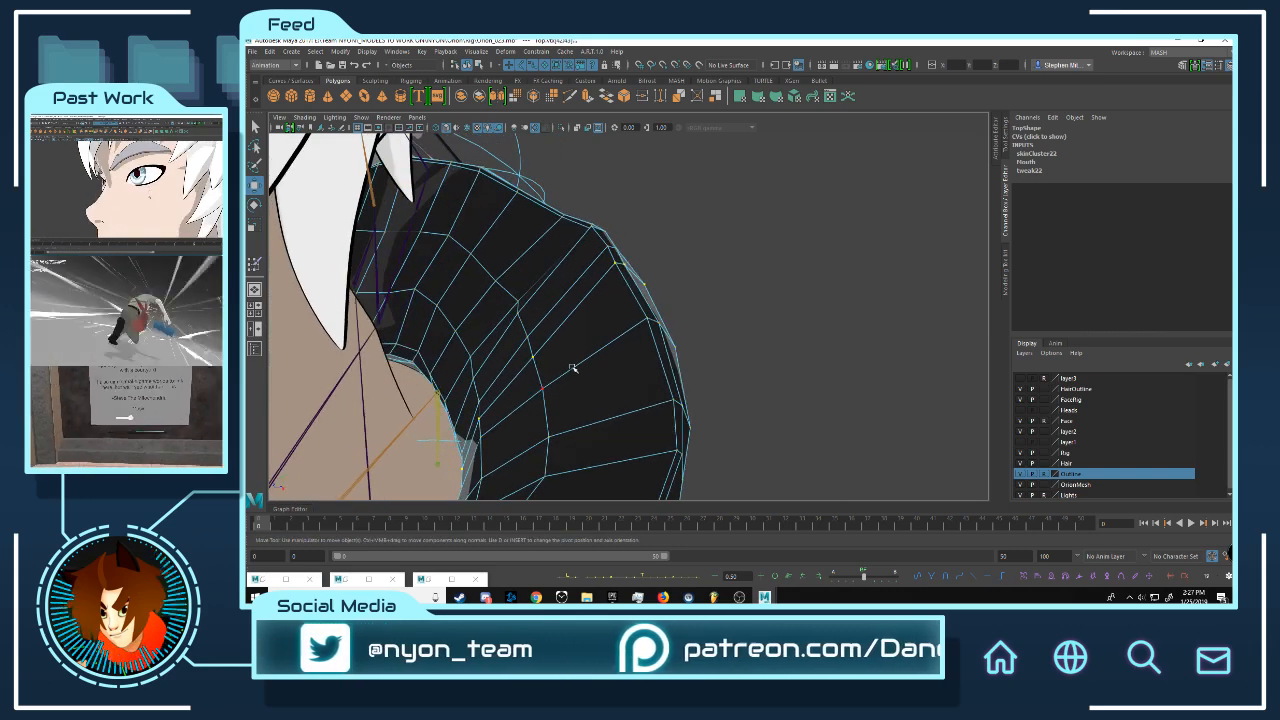
left_click_drag(725, 306, 598, 292, "alt")
right_click_drag(598, 292, 613, 303, "alt")
key("w")
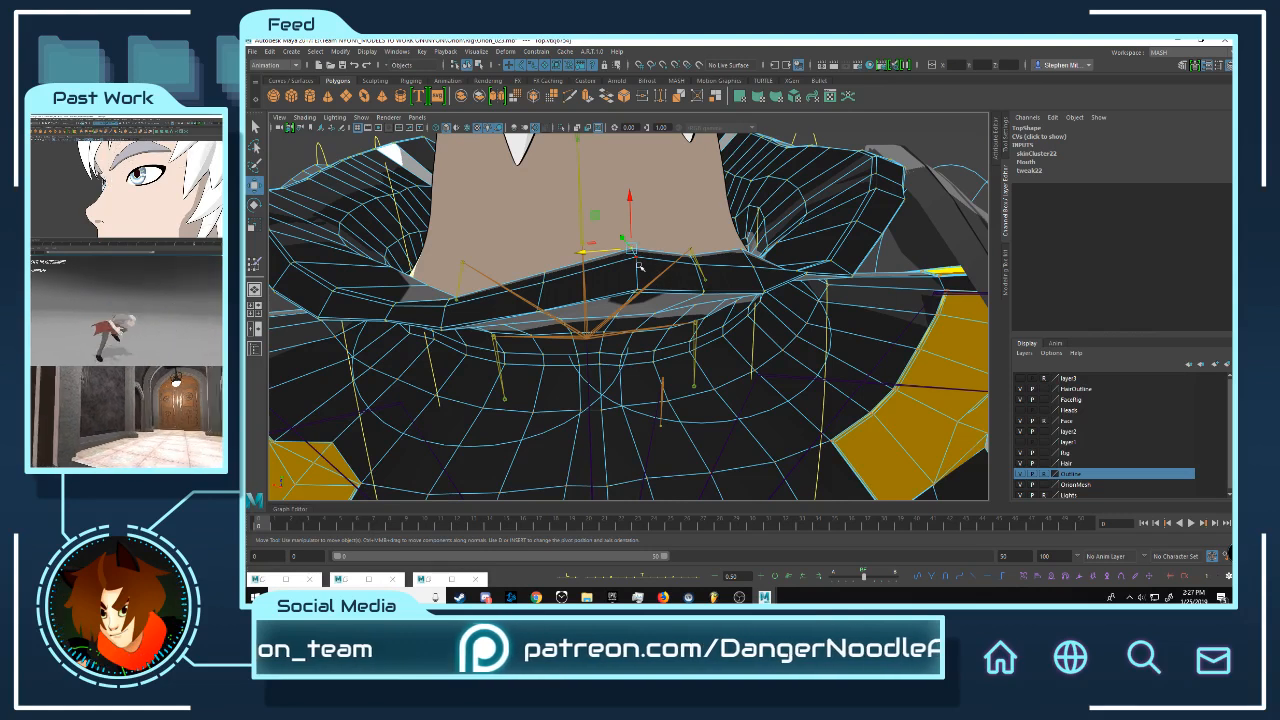
right_click_drag(786, 294, 690, 290, "alt")
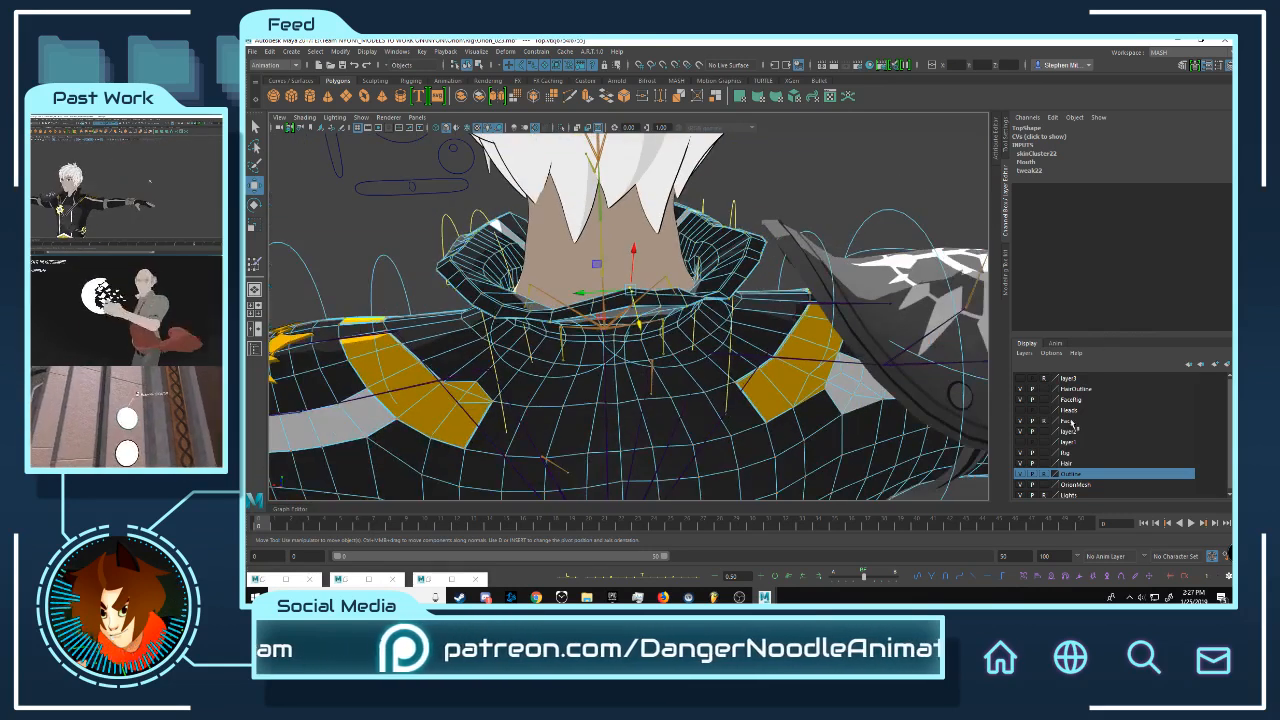
- Hide the Face, HairOutline, Outline and Hair display layers to expose the inside of the collar
left_click(1020, 421)
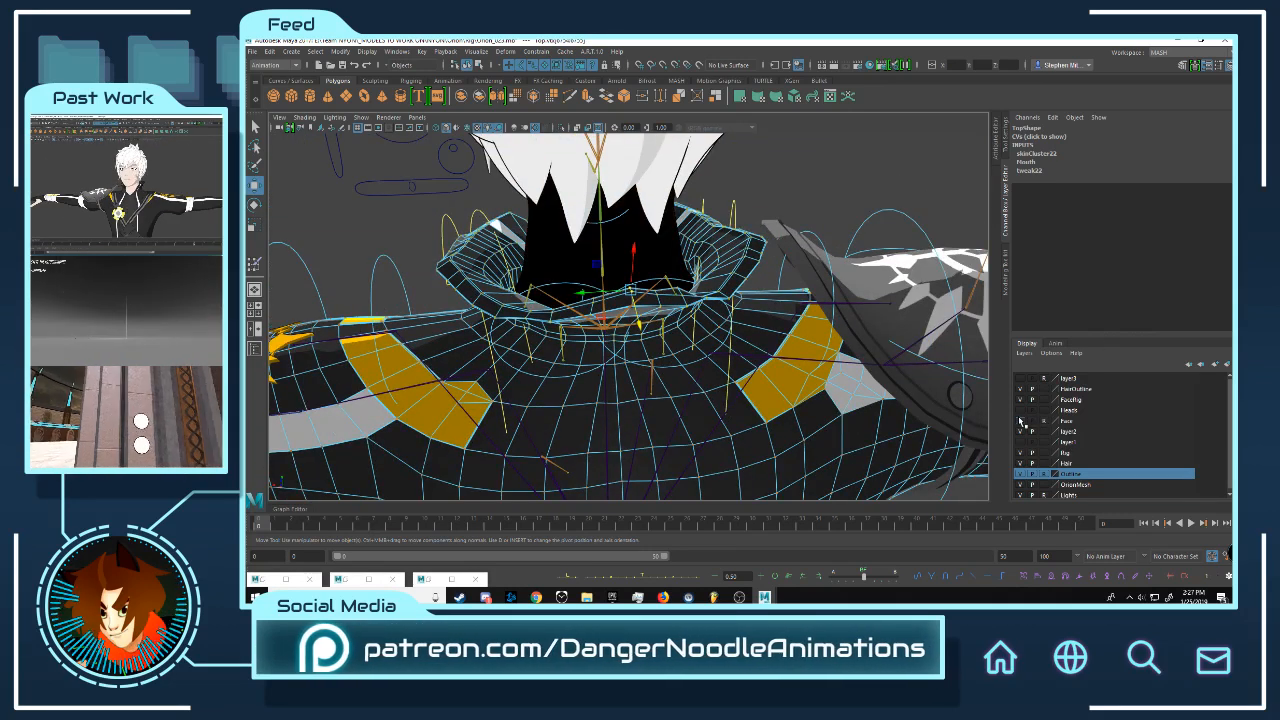
left_click(1020, 421)
left_click(1020, 421)
left_click(1020, 474)
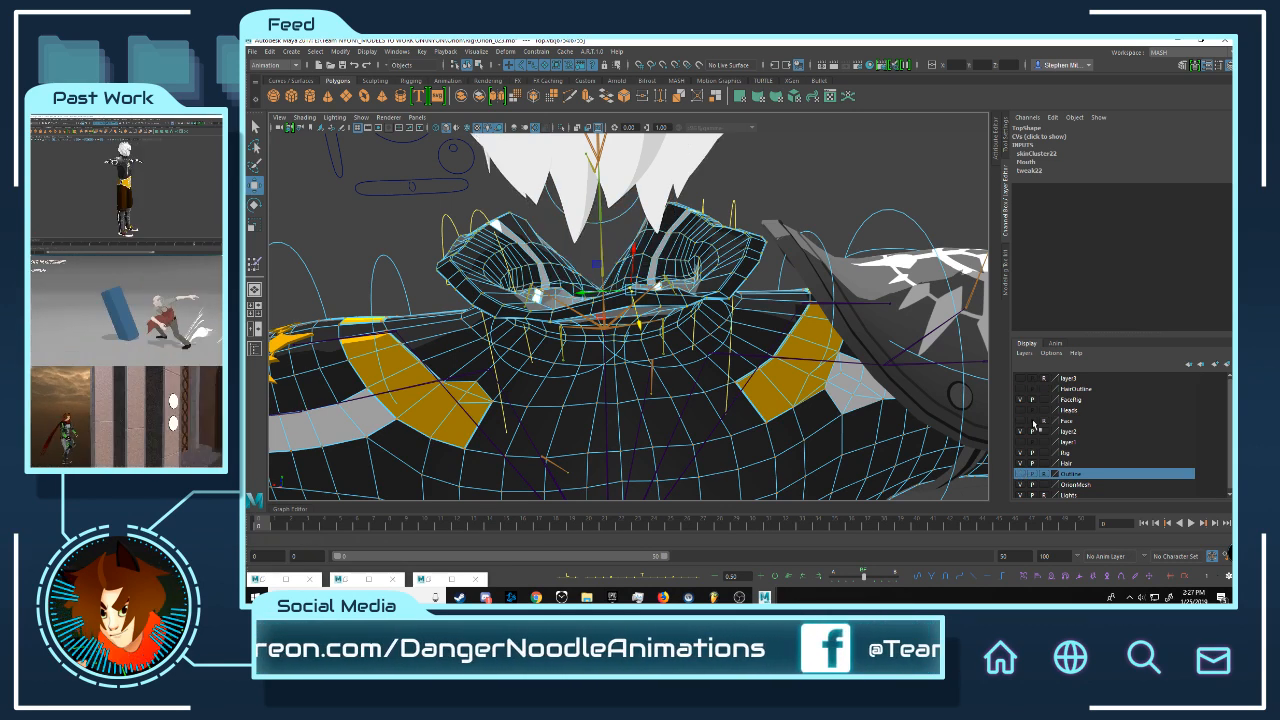
left_click(1021, 463)
left_click_drag(626, 286, 840, 290, "alt")
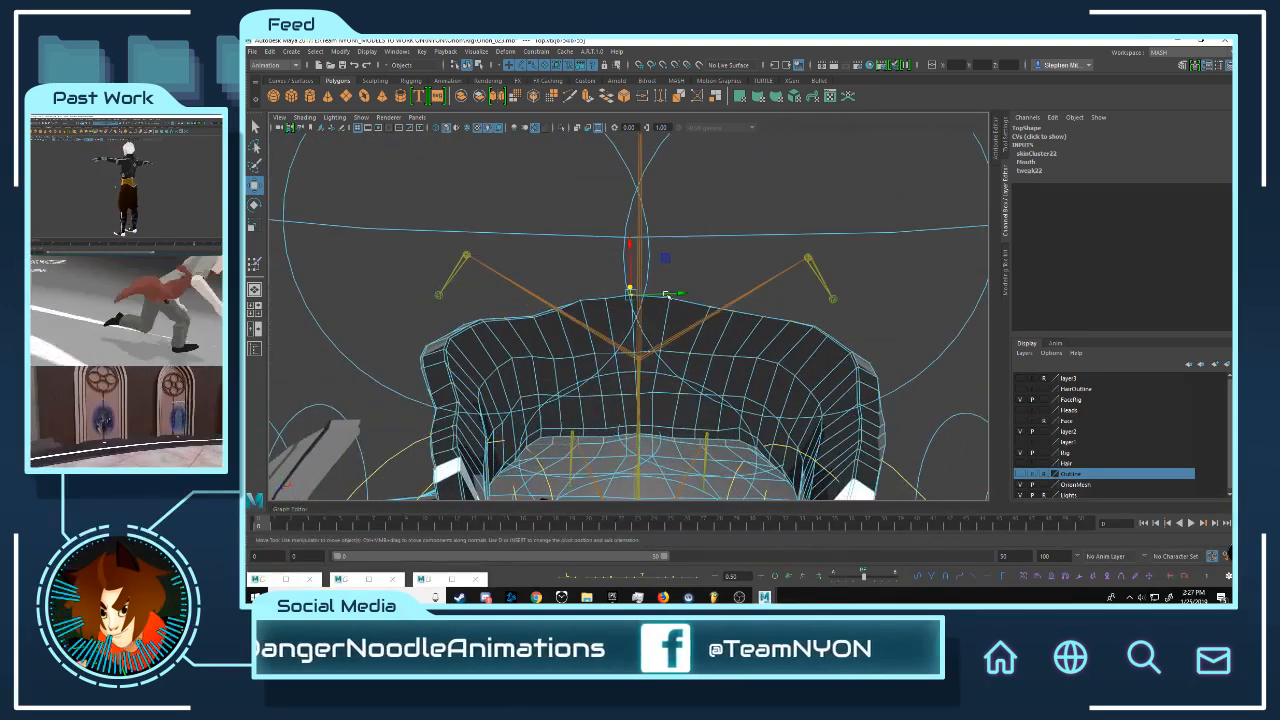